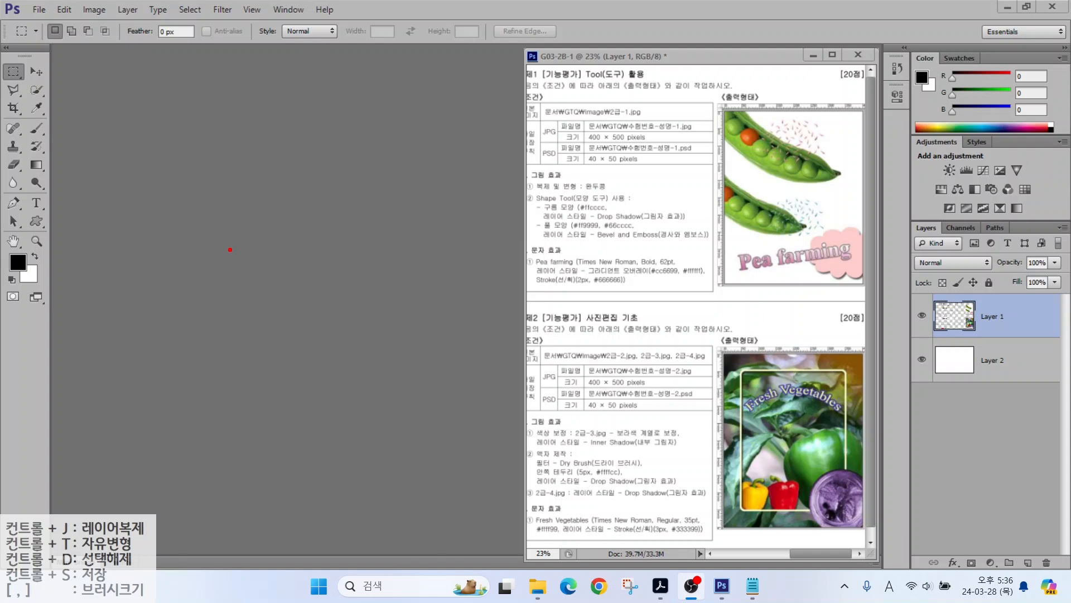
# Step: Check the task sheet's 400×500 JPG requirement, then start a new Photoshop document
pyautogui.moveTo(557, 109)
pyautogui.mouseDown()
pyautogui.moveTo(660, 142)
pyautogui.moveTo(720, 148)
pyautogui.mouseUp()
pyautogui.moveTo(663, 119); pyautogui.dragTo(714, 88)
pyautogui.moveTo(656, 170); pyautogui.dragTo(607, 143)
pyautogui.press('Escape')
pyautogui.click(40, 10)
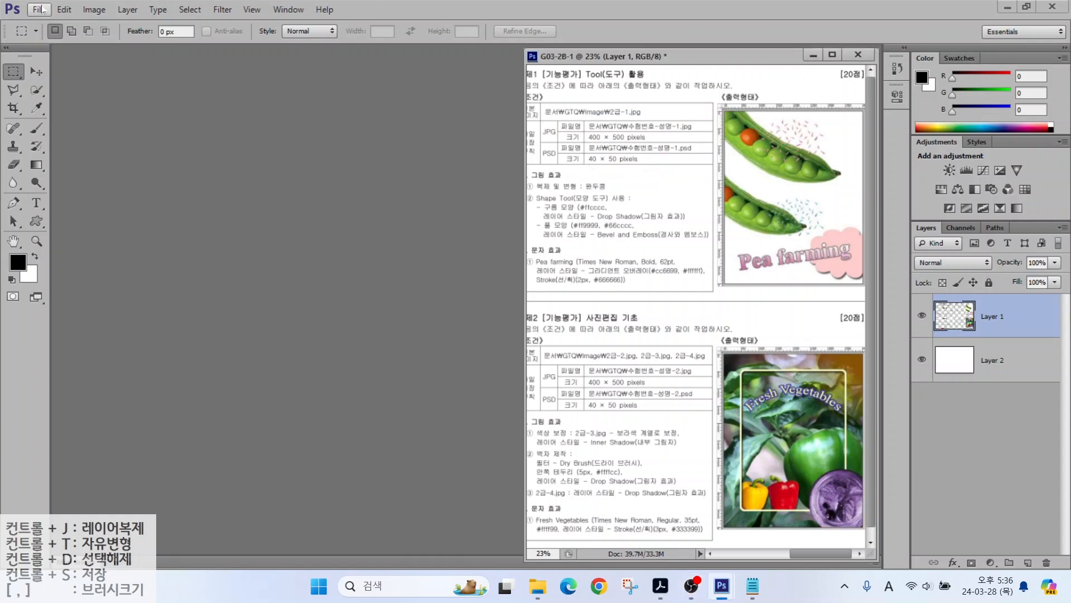
pyautogui.click(38, 10)
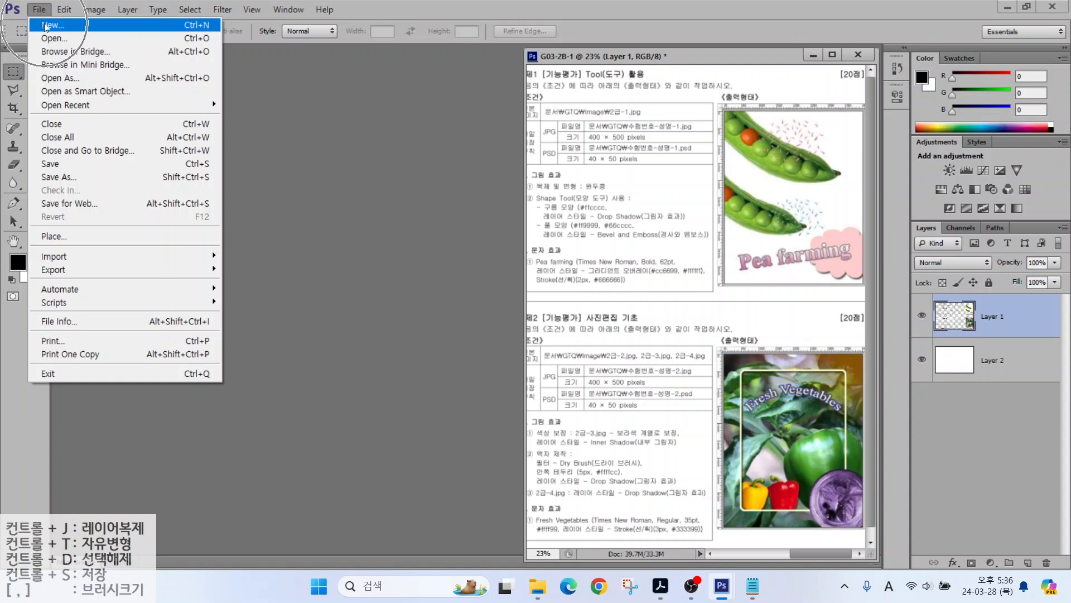
pyautogui.click(46, 25)
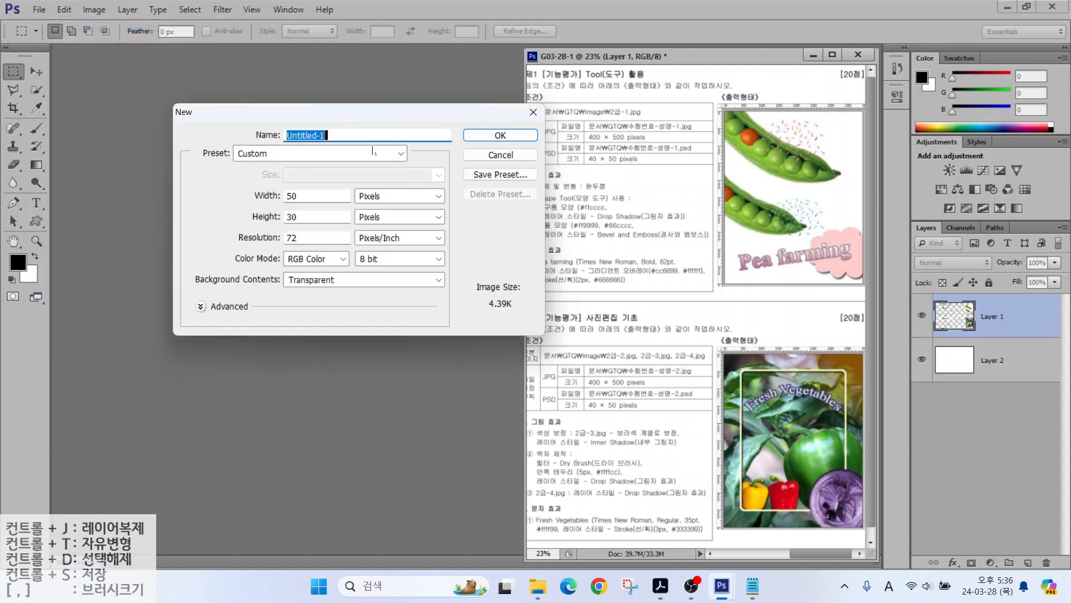
# Step: Name the new document with the candidate's number and name
pyautogui.write('1234-')
pyautogui.press('Hangul')
pyautogui.press('ctrl')
pyautogui.press('ctrl')
pyautogui.press('alt')
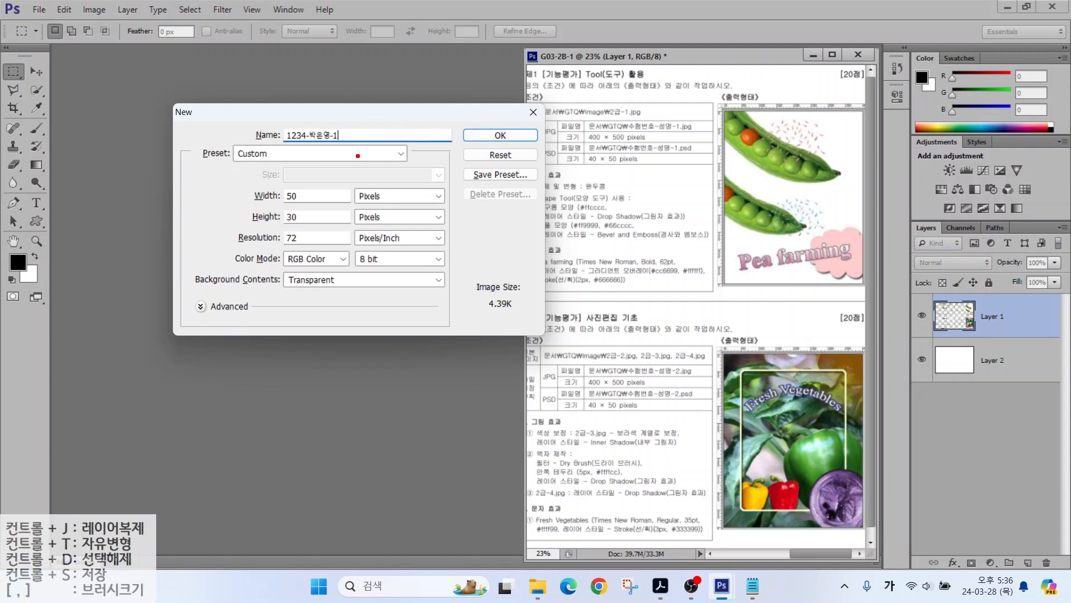
pyautogui.moveTo(344, 177); pyautogui.dragTo(397, 206)
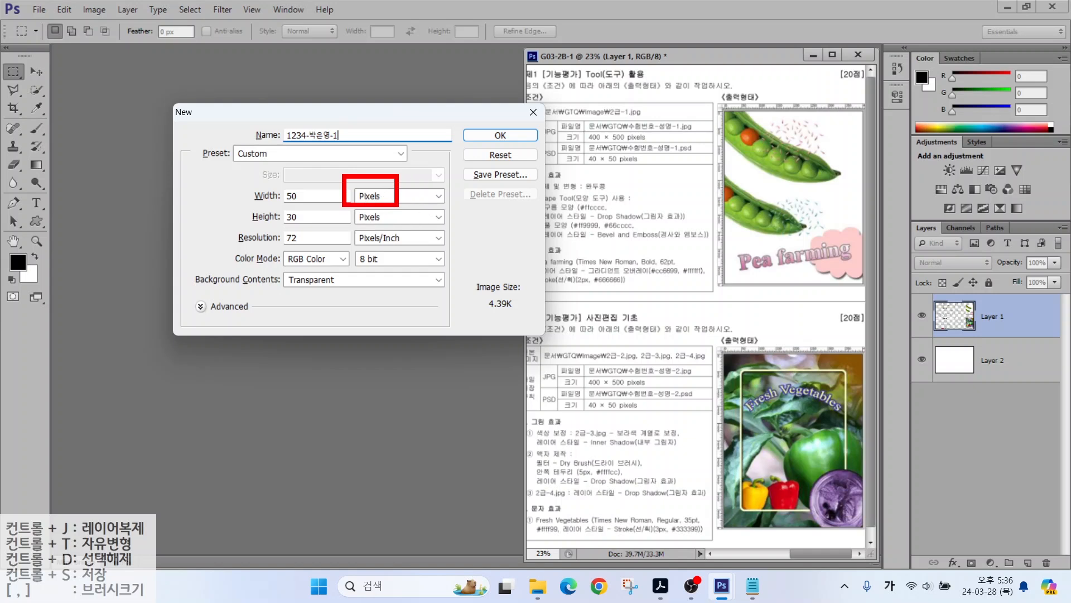
pyautogui.press('Escape')
# Step: Set it to 400×500 pixels, 72 ppi, RGB Color, White background and create it
pyautogui.moveTo(307, 196); pyautogui.dragTo(252, 204)
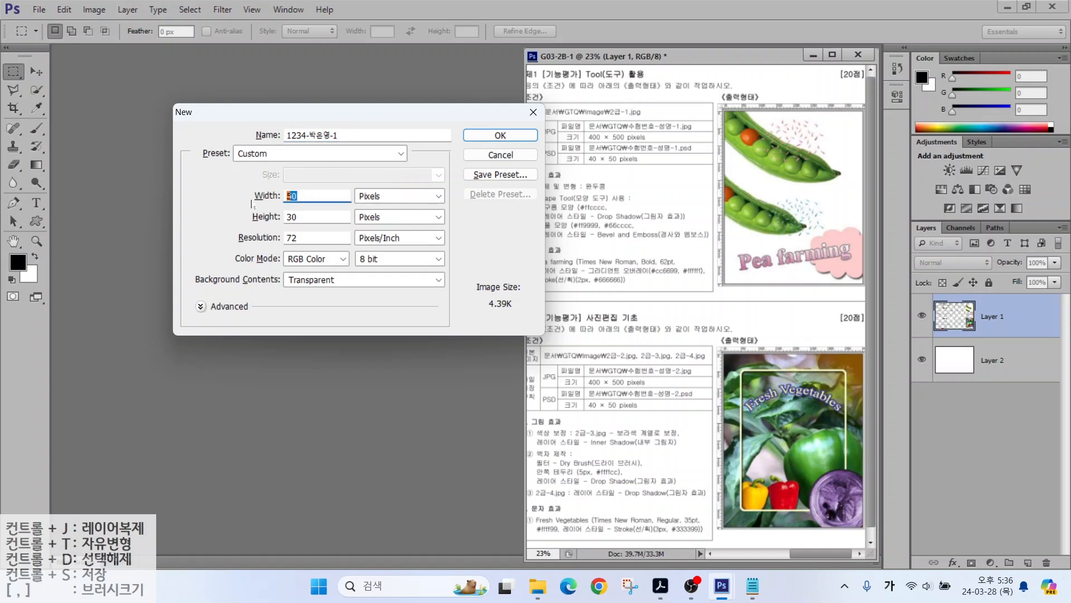
pyautogui.write('400')
pyautogui.press('Tab')
pyautogui.press('Tab')
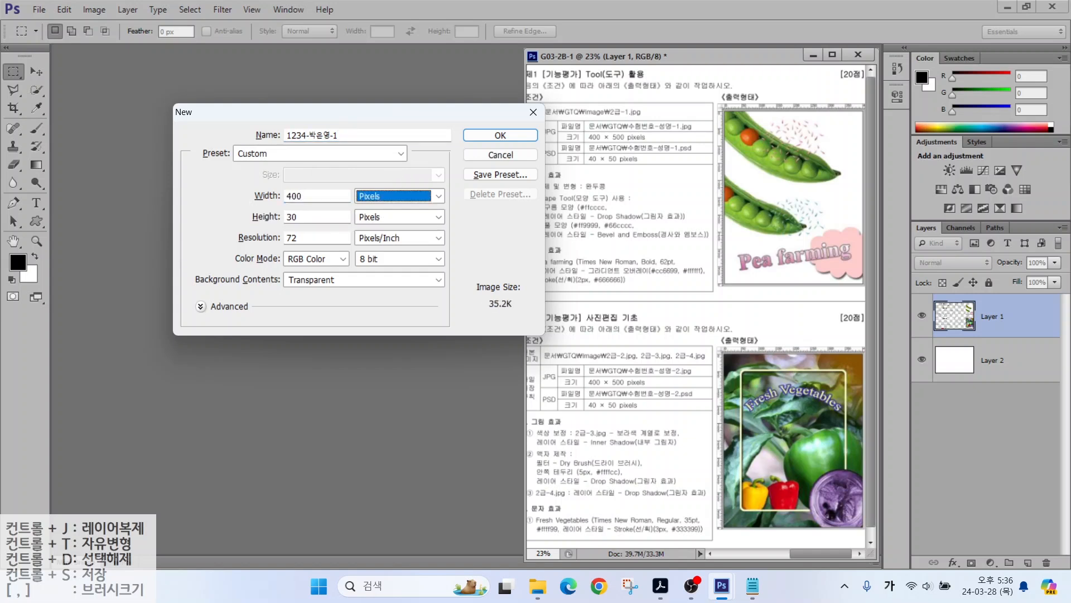
pyautogui.write('500')
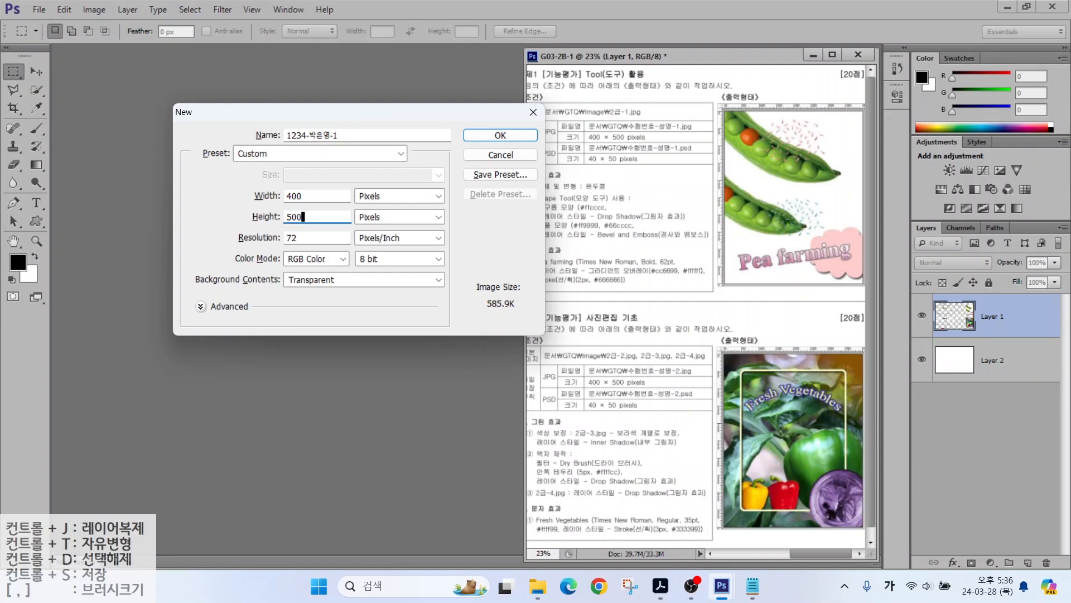
pyautogui.click(296, 239)
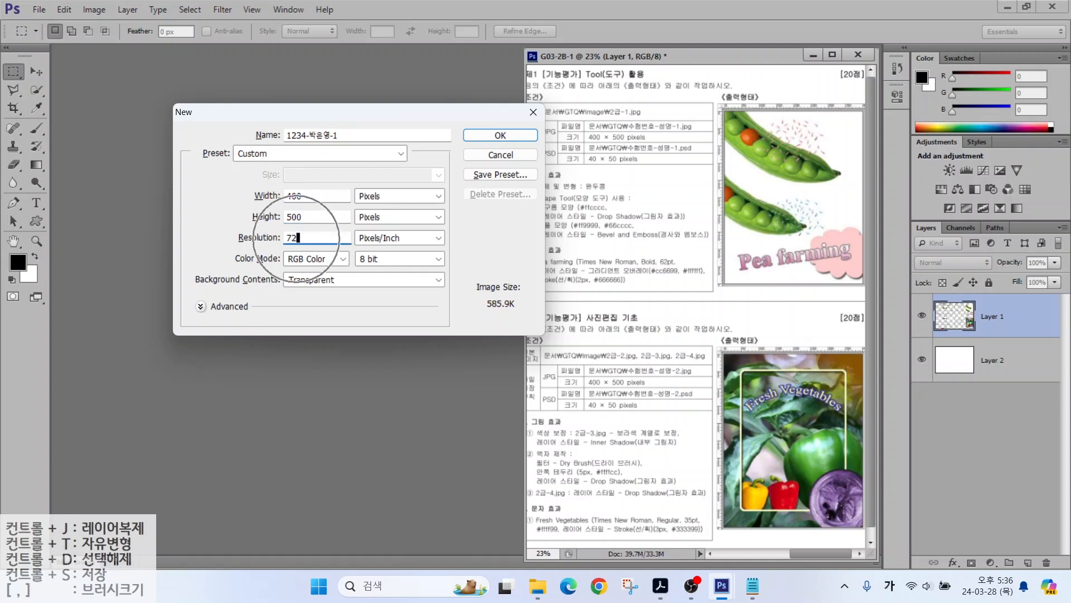
pyautogui.click(306, 258)
pyautogui.click(306, 259)
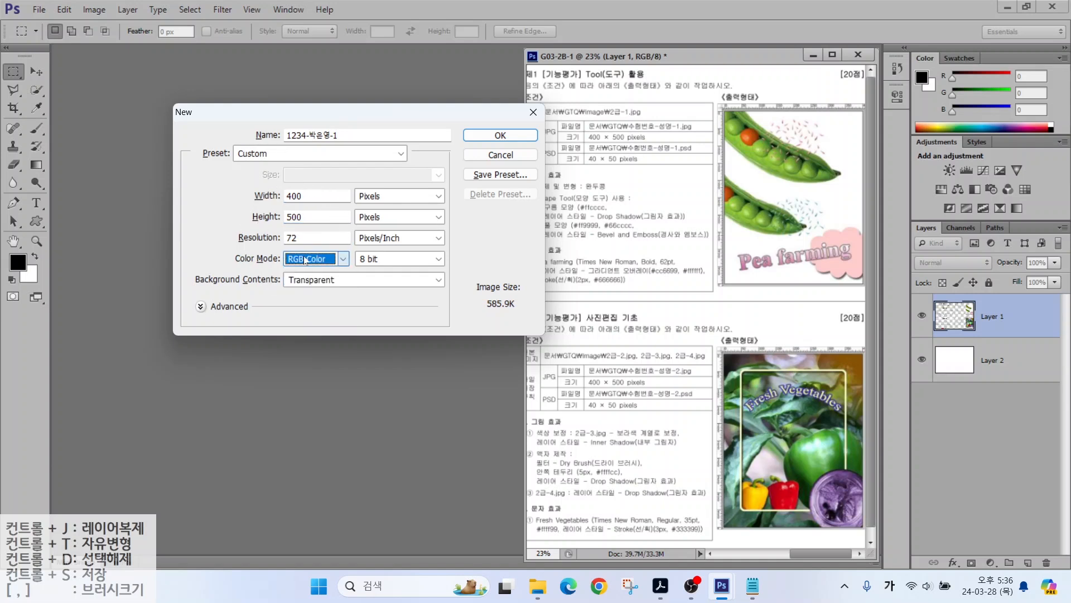
pyautogui.click(328, 281)
pyautogui.click(304, 295)
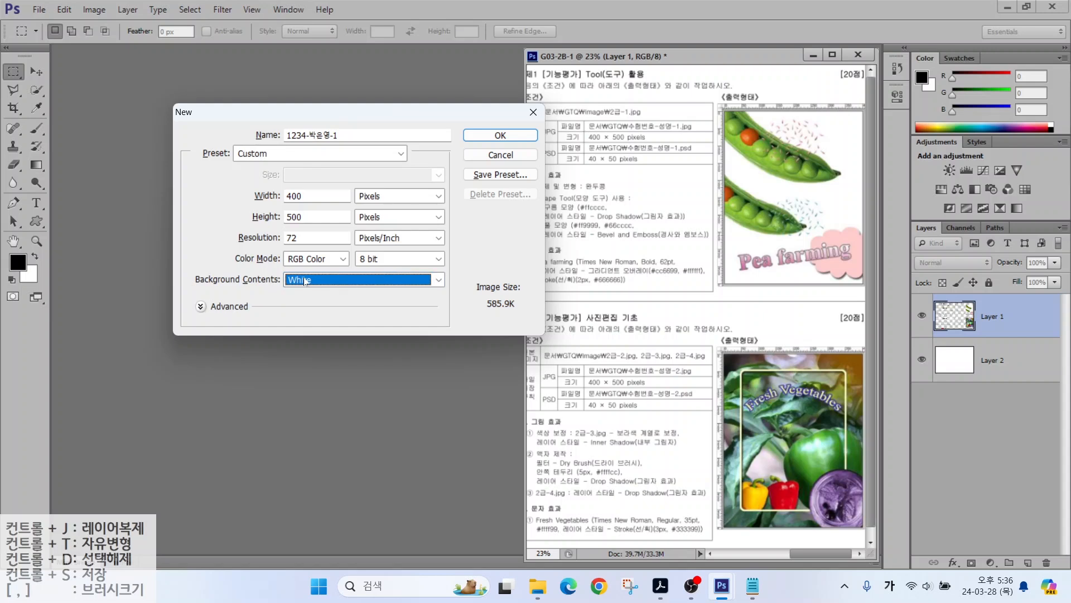
pyautogui.click(500, 135)
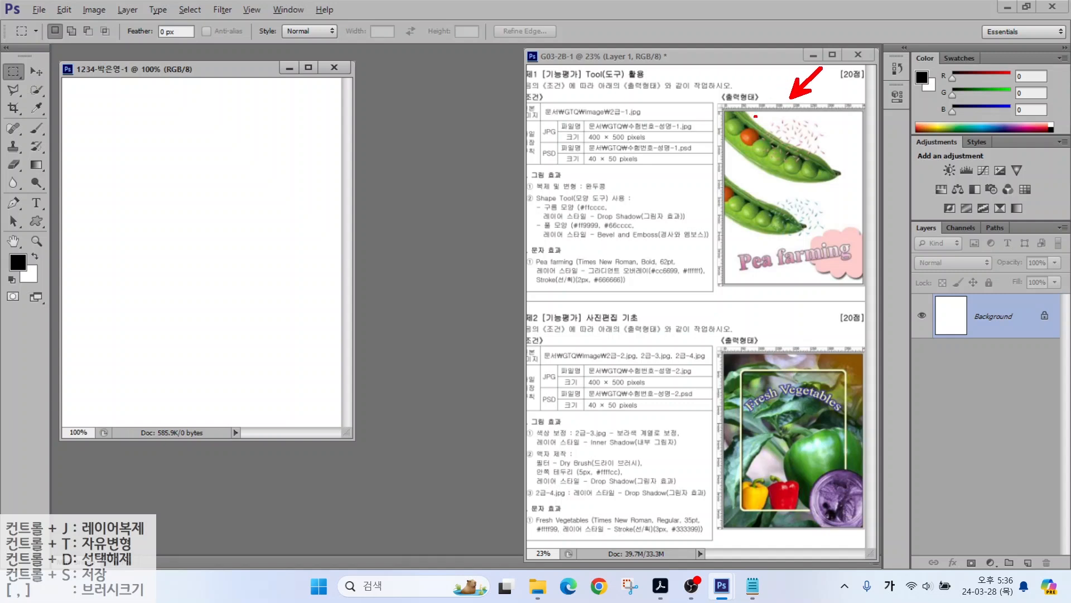
# Step: Turn on View > Rulers for the new document
pyautogui.moveTo(693, 219); pyautogui.dragTo(903, 221)
pyautogui.moveTo(786, 88)
pyautogui.mouseDown()
pyautogui.moveTo(810, 251)
pyautogui.moveTo(789, 335)
pyautogui.mouseUp()
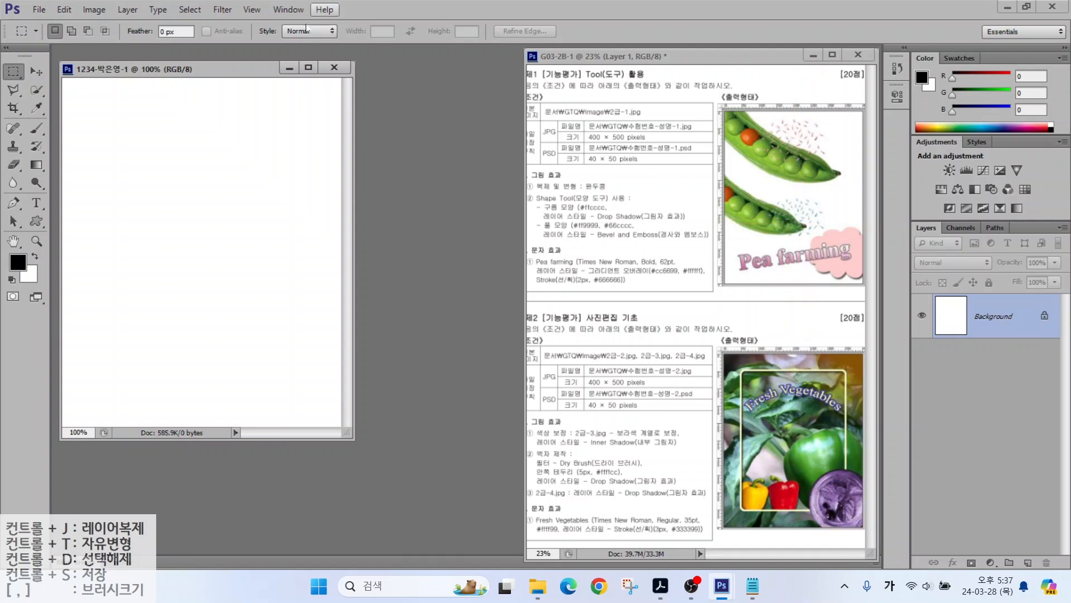
pyautogui.click(246, 16)
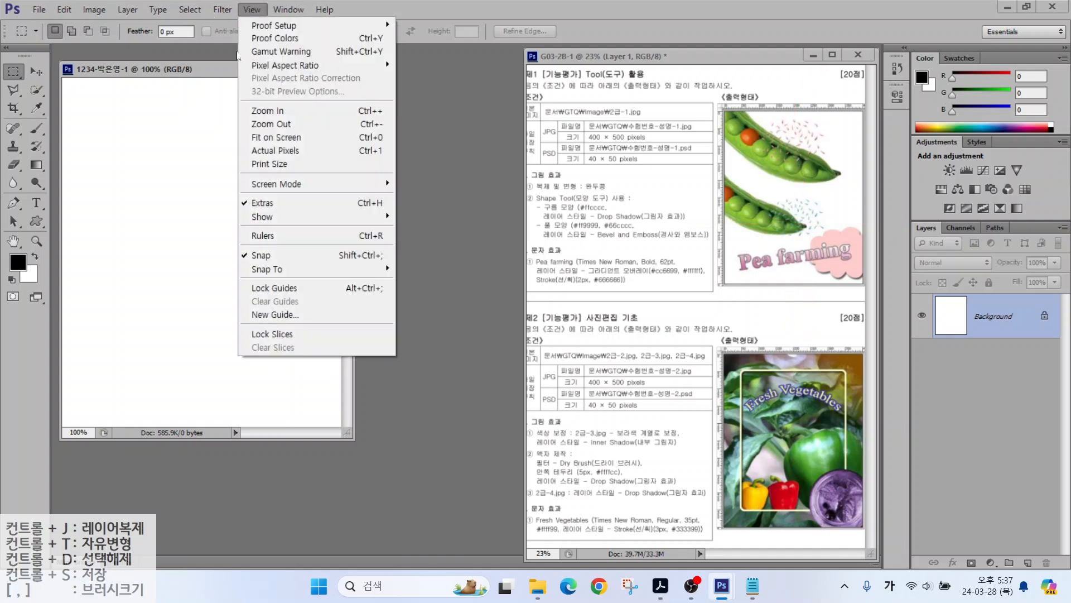
pyautogui.click(257, 237)
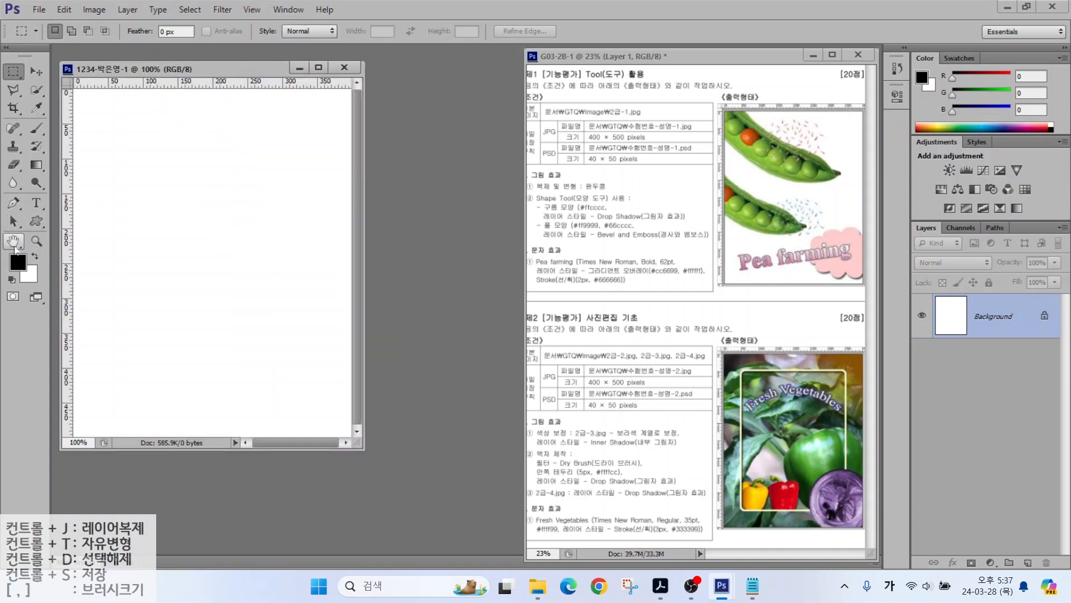
# Step: Fit the blank 400×500 document to the screen
pyautogui.doubleClick(13, 242)
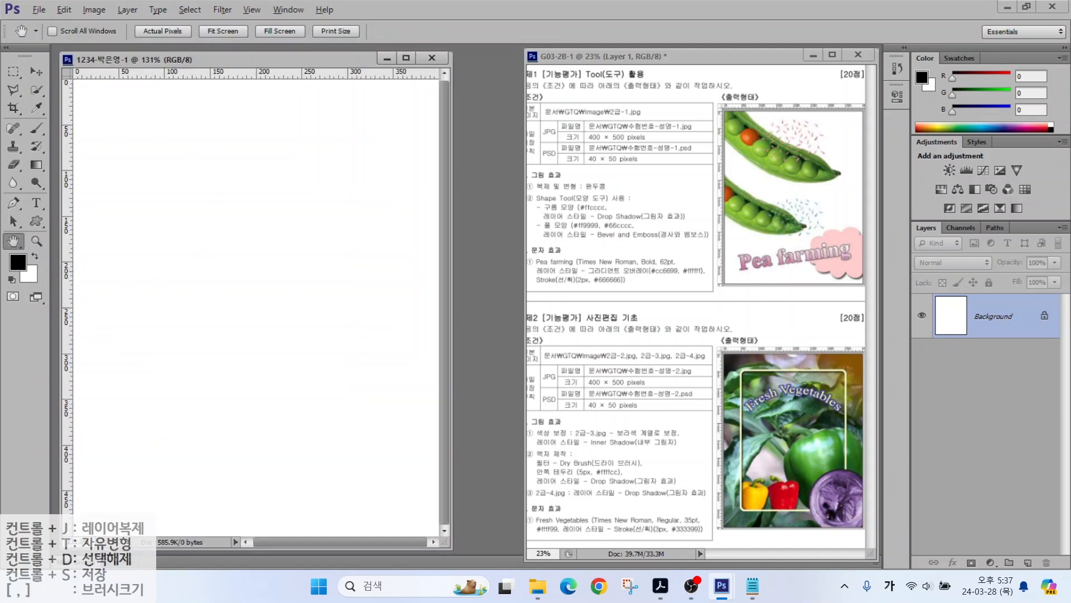
pyautogui.moveTo(526, 192); pyautogui.dragTo(632, 191)
pyautogui.moveTo(761, 162)
pyautogui.mouseDown()
pyautogui.moveTo(760, 210)
pyautogui.moveTo(772, 216)
pyautogui.mouseUp()
pyautogui.press('Escape')
pyautogui.click(39, 10)
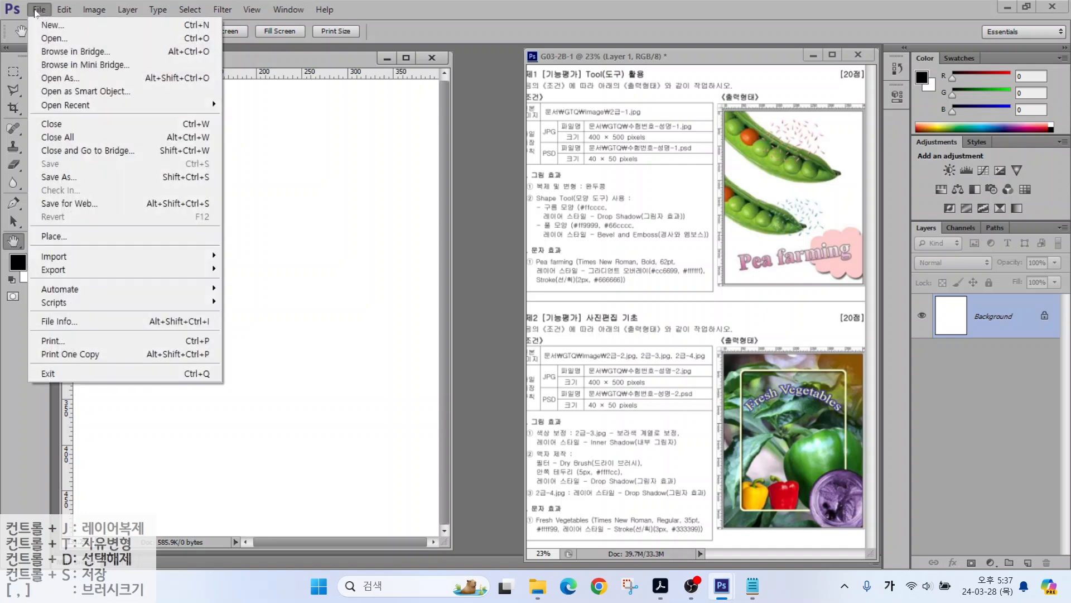
# Step: In the Open dialog, browse to Documents > GTQ > image
pyautogui.click(42, 39)
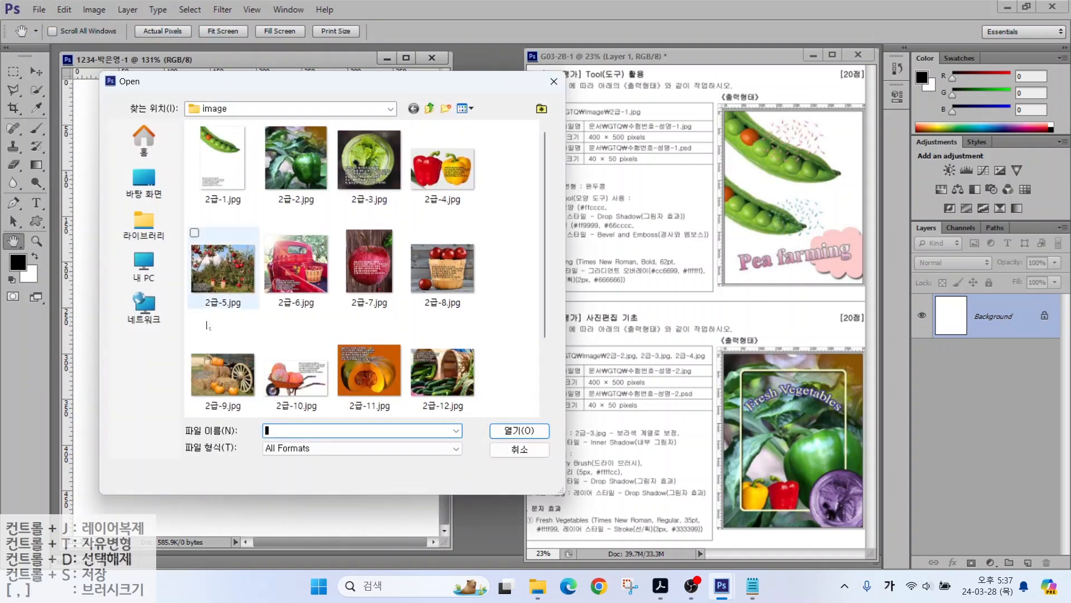
pyautogui.click(152, 230)
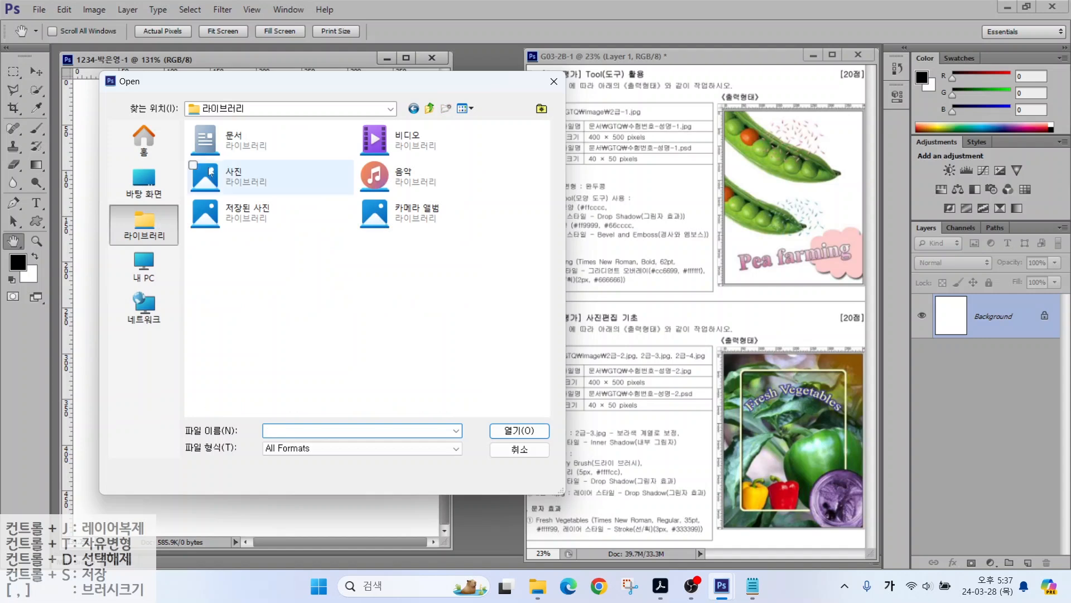
pyautogui.doubleClick(209, 141)
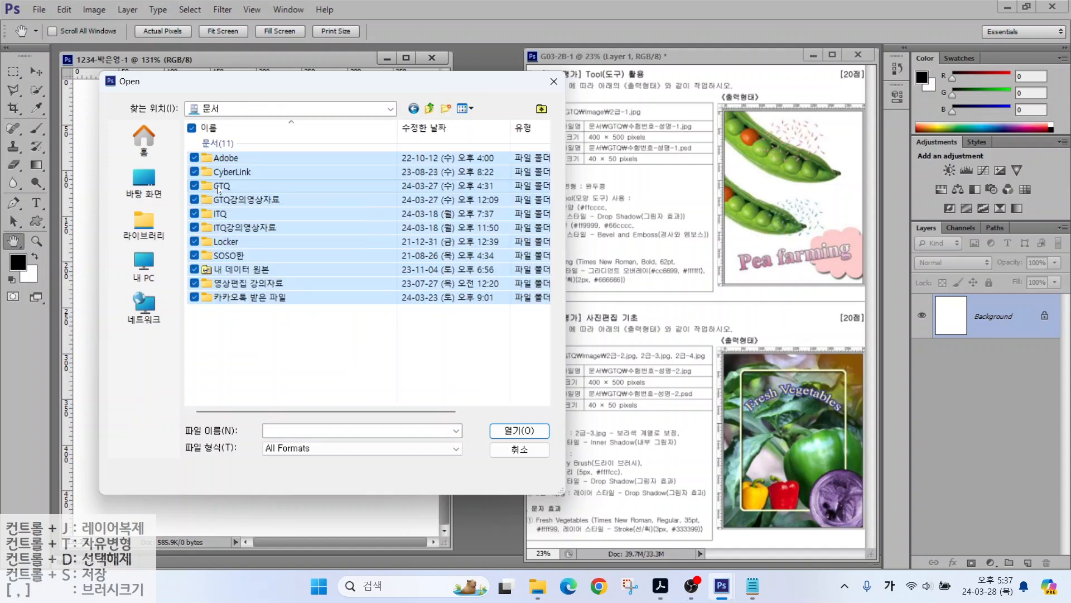
pyautogui.doubleClick(219, 186)
pyautogui.click(223, 146)
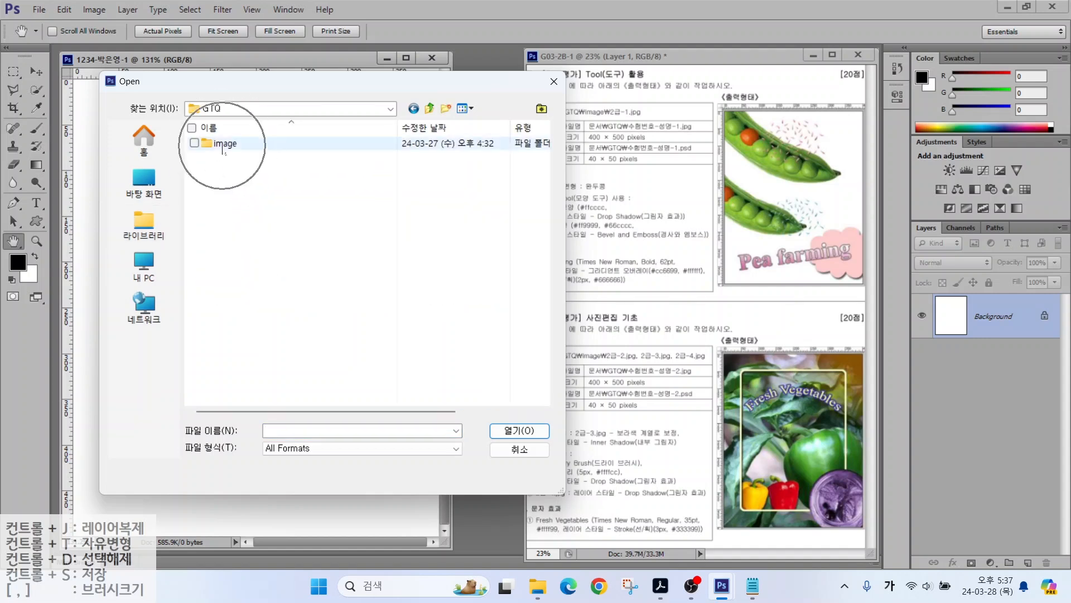
pyautogui.doubleClick(223, 146)
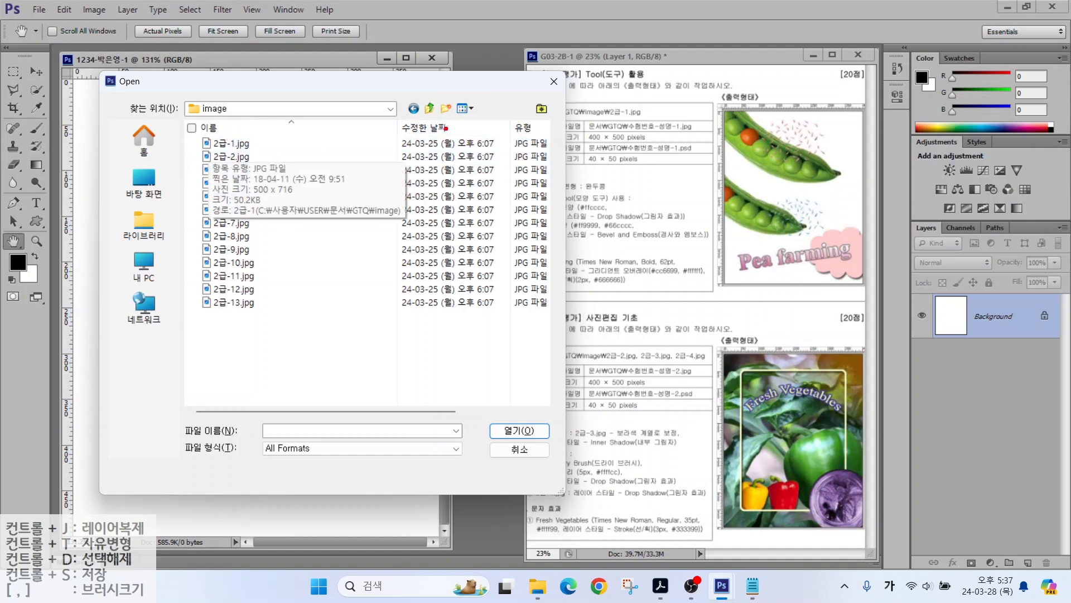
# Step: Switch to large icons and open 2급-1.jpg
pyautogui.moveTo(446, 129)
pyautogui.mouseDown()
pyautogui.moveTo(416, 132)
pyautogui.moveTo(464, 72)
pyautogui.moveTo(505, 115)
pyautogui.moveTo(483, 135)
pyautogui.mouseUp()
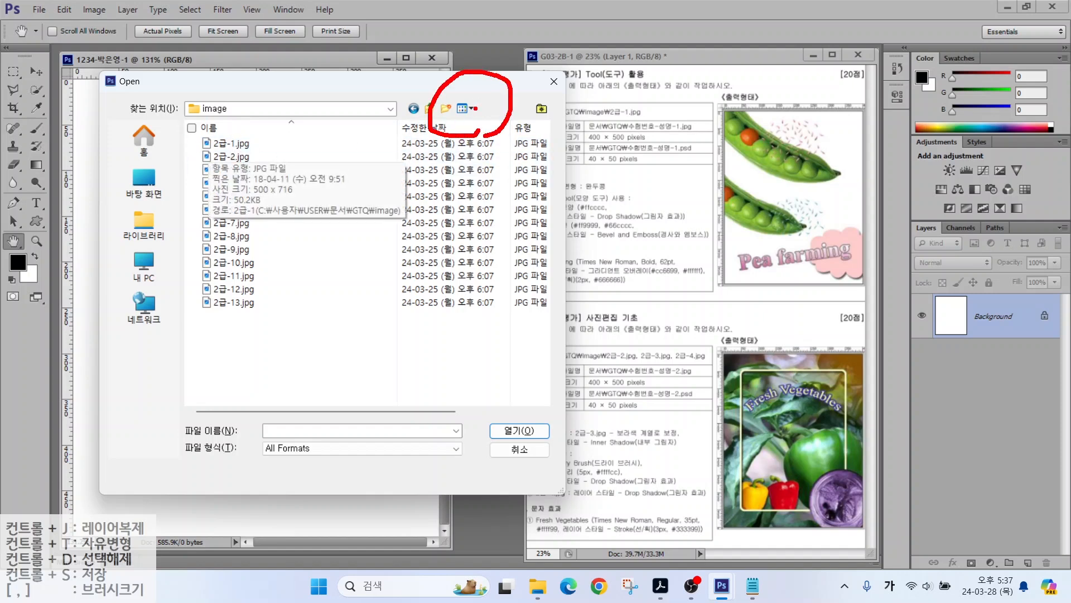
pyautogui.click(469, 108)
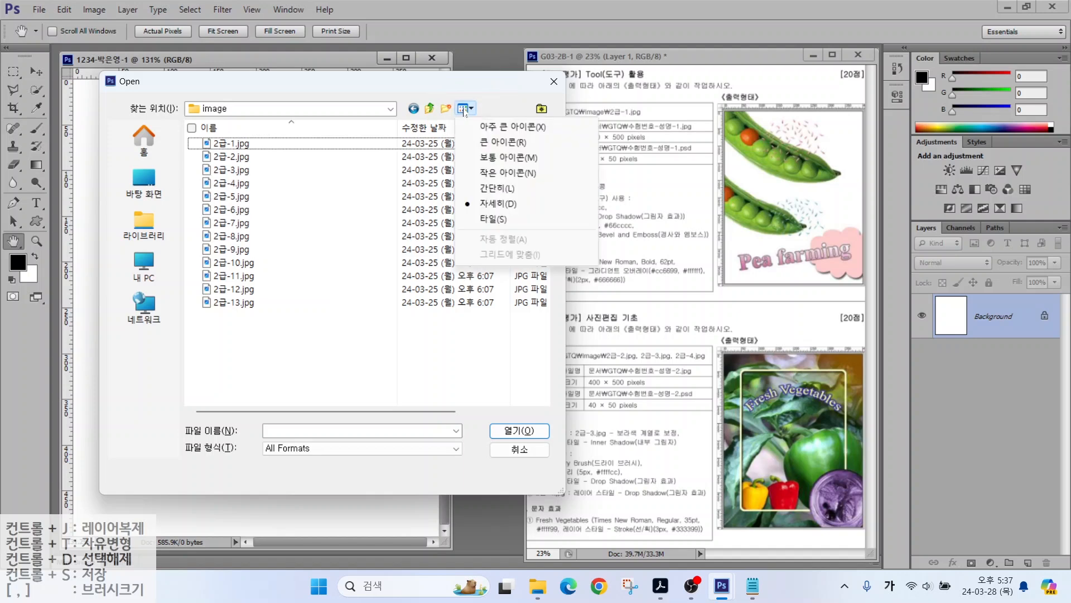
pyautogui.click(485, 144)
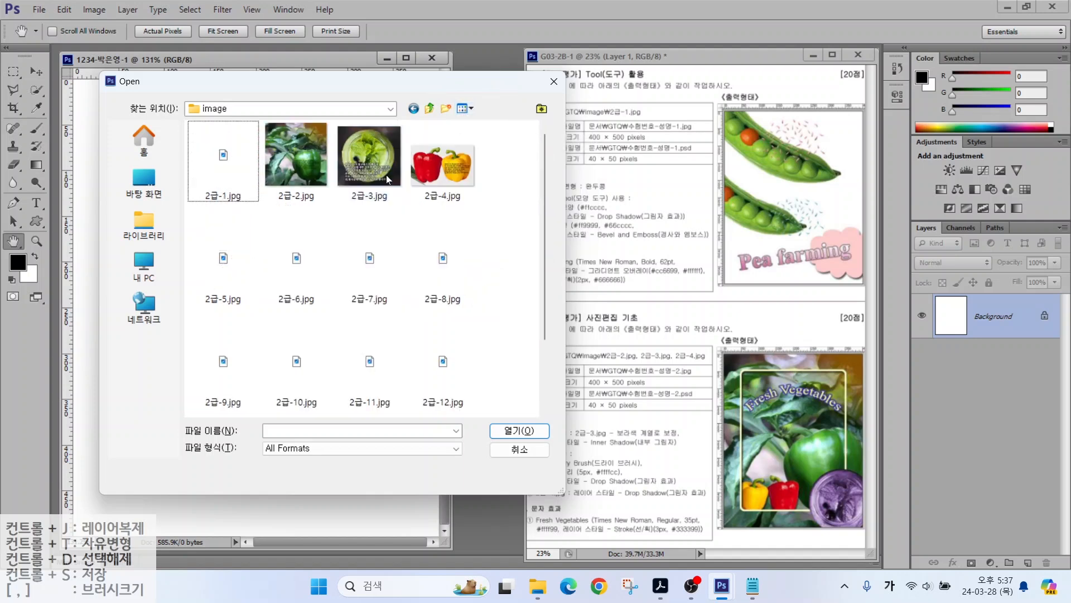
pyautogui.click(224, 173)
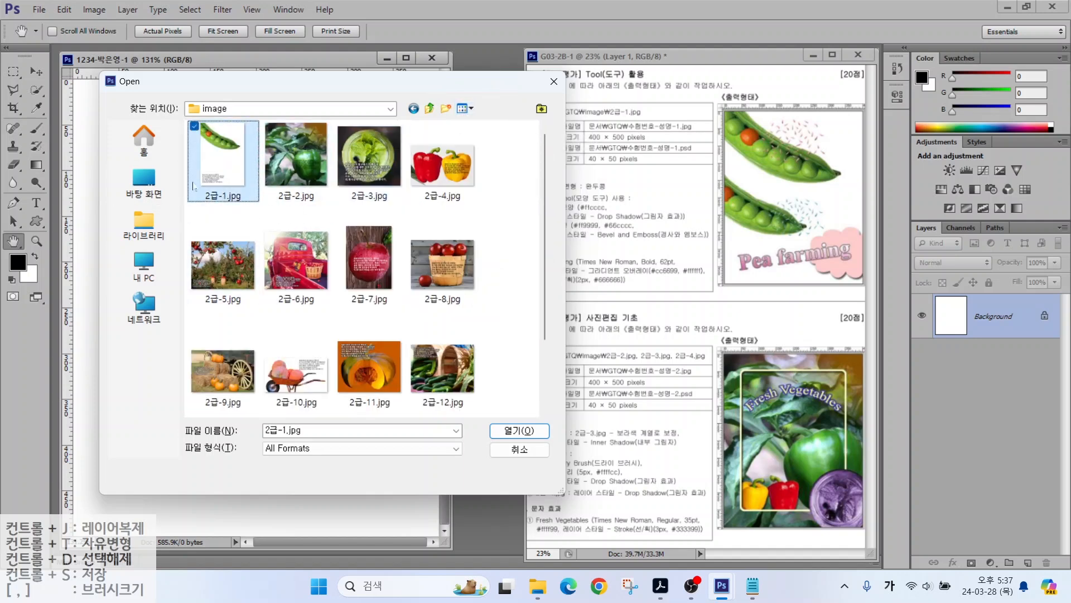
pyautogui.click(519, 430)
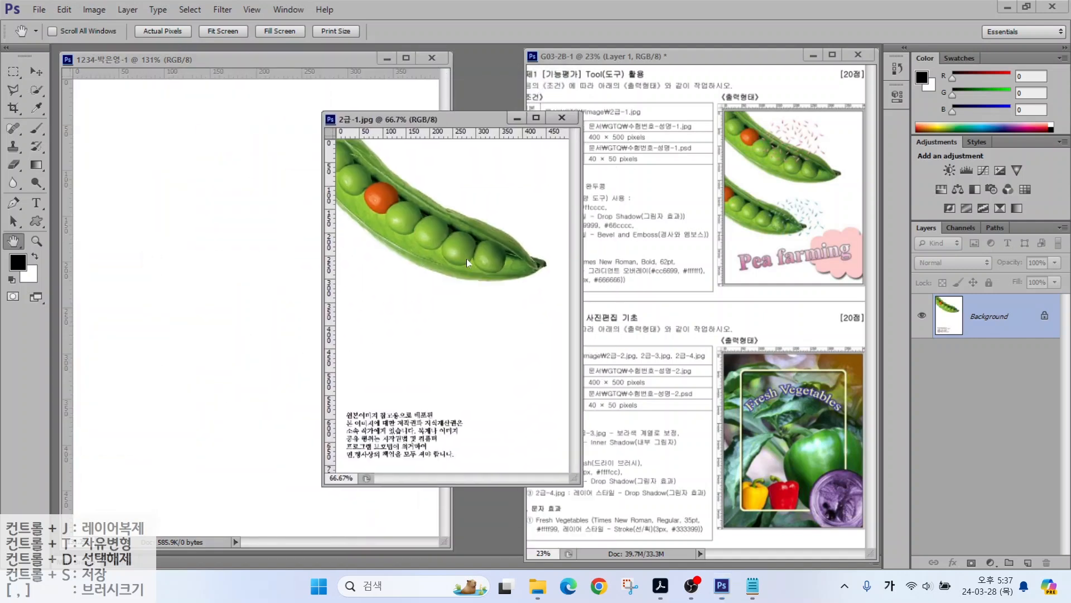
pyautogui.hotkey('ctrl', '2')
pyautogui.moveTo(413, 70); pyautogui.dragTo(478, 38)
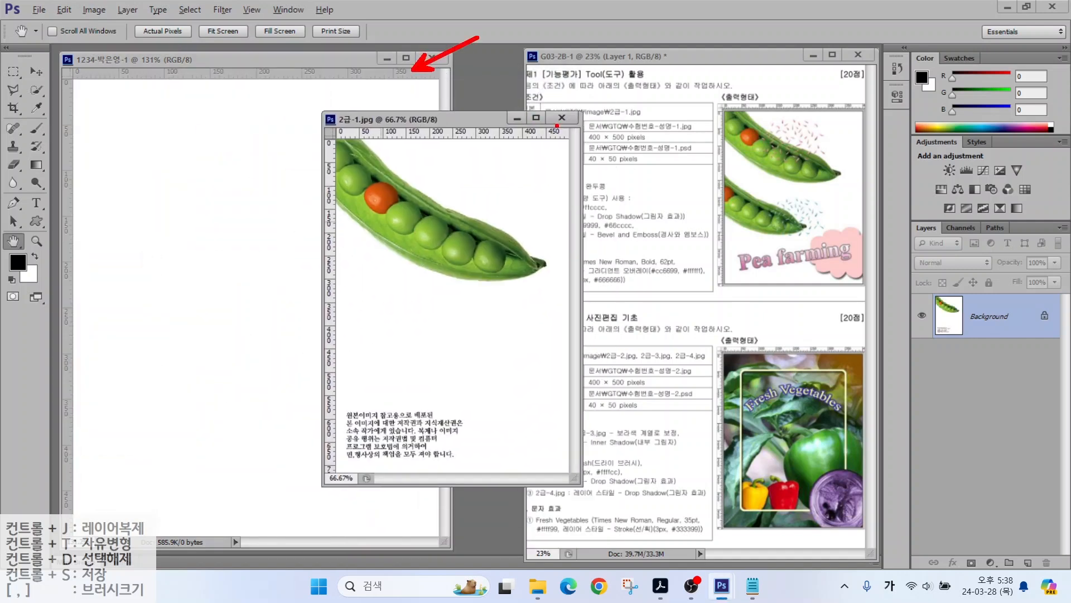
pyautogui.moveTo(557, 126); pyautogui.dragTo(624, 86)
pyautogui.press('Escape')
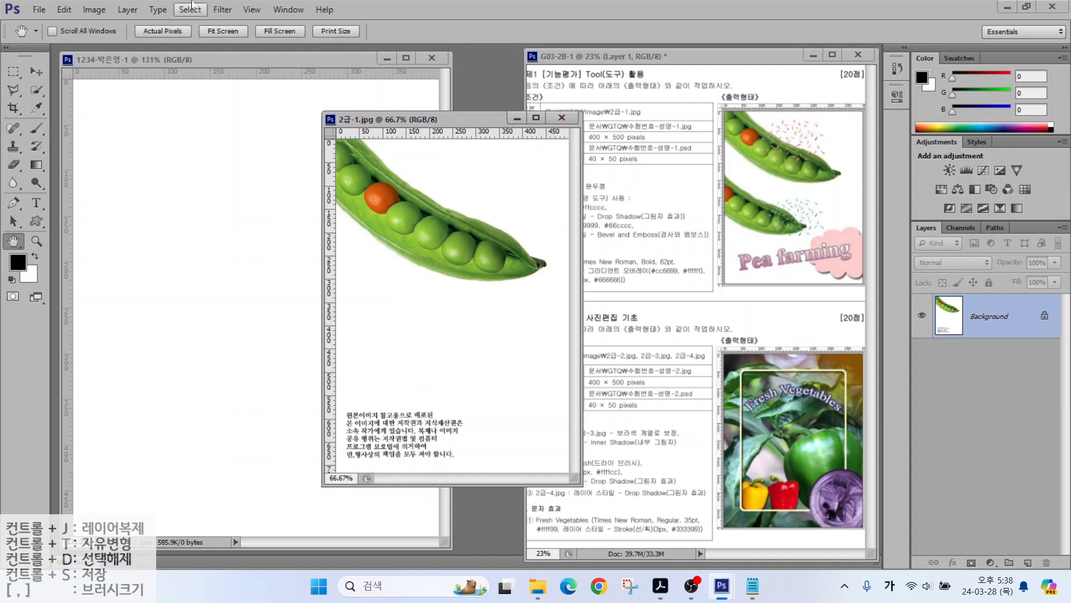
# Step: Resize 2급-1.jpg to 400 pixels wide with proportions constrained
pyautogui.click(83, 10)
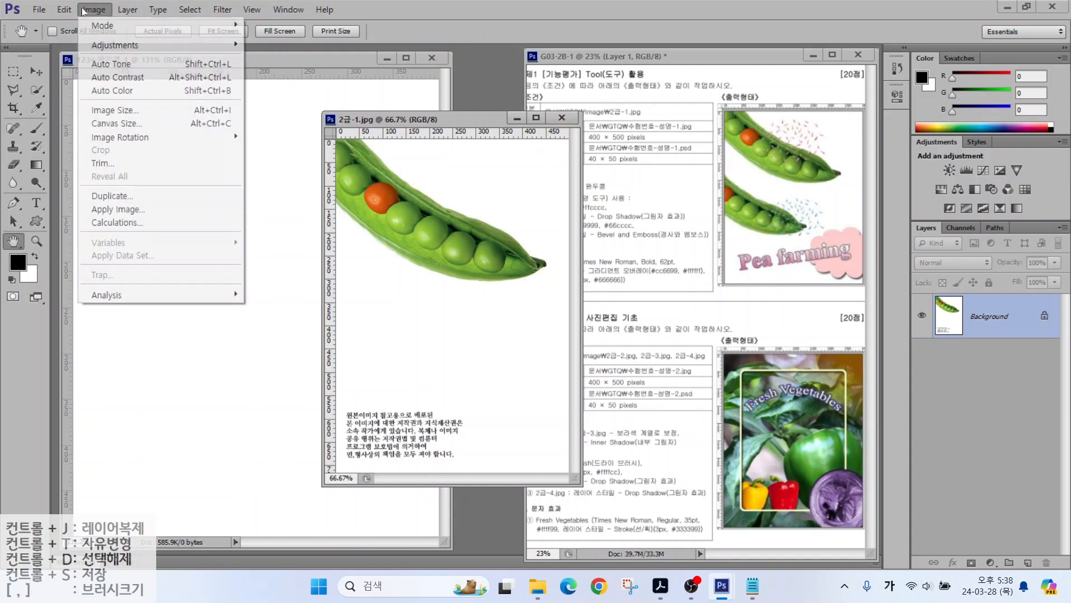
pyautogui.click(102, 113)
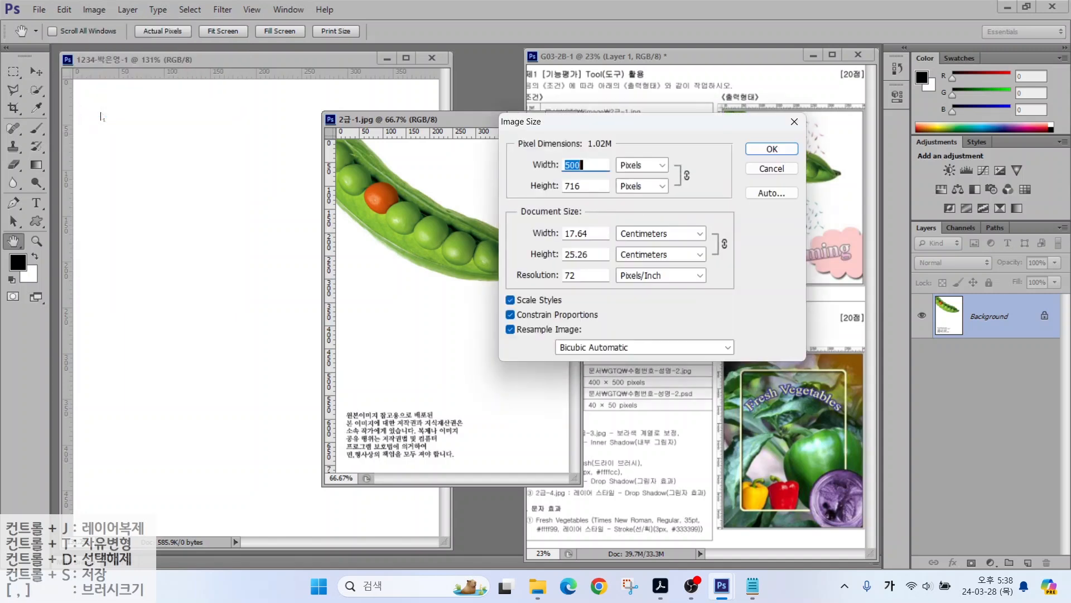
pyautogui.write('400')
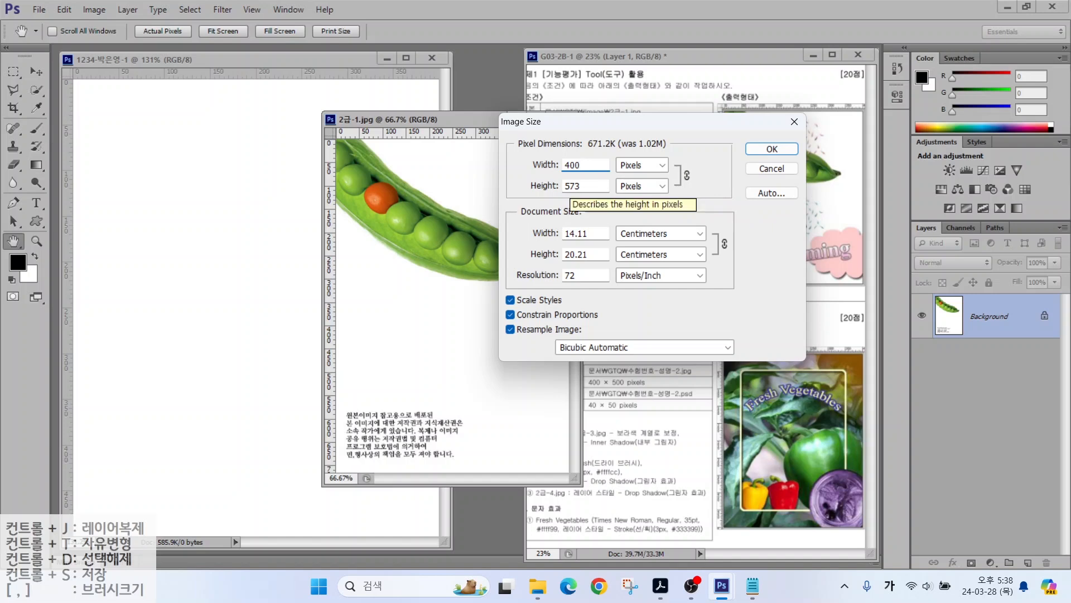
pyautogui.press('Tab')
pyautogui.write('500')
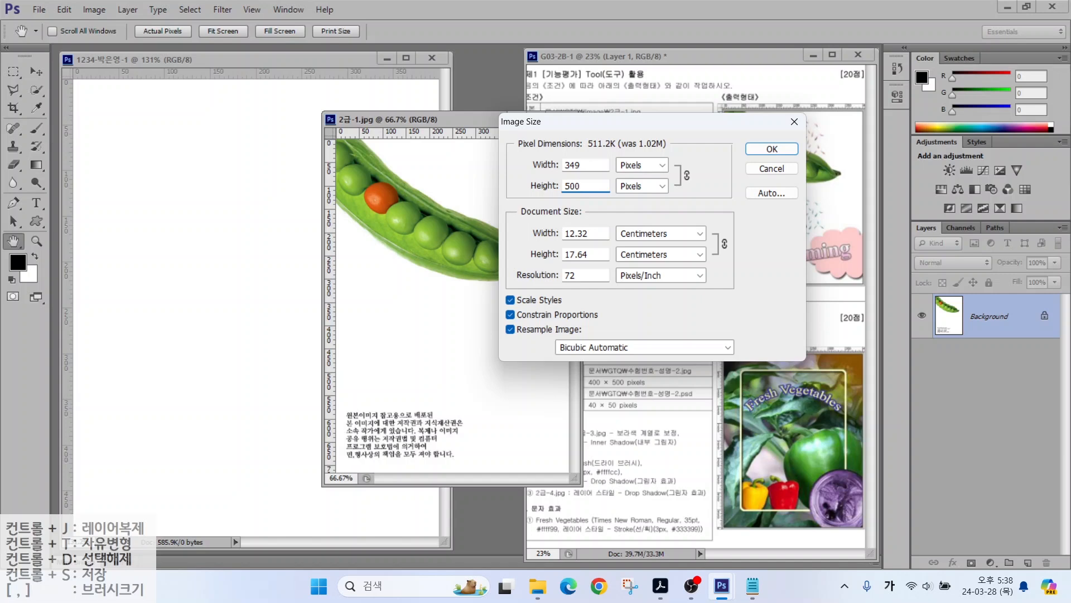
pyautogui.hotkey('shift', 'Tab')
pyautogui.write('400')
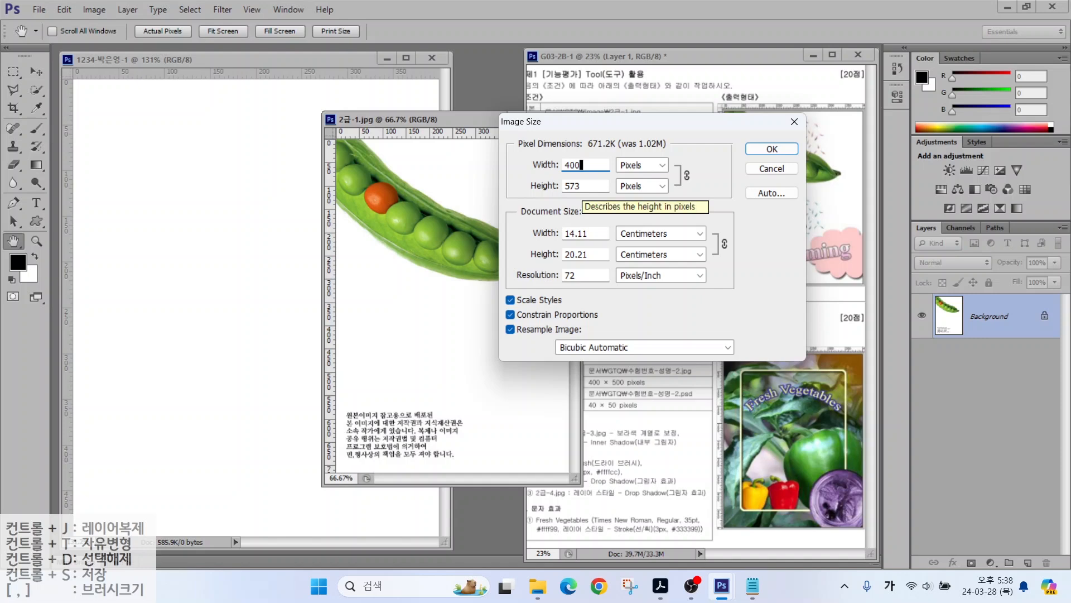
pyautogui.click(770, 149)
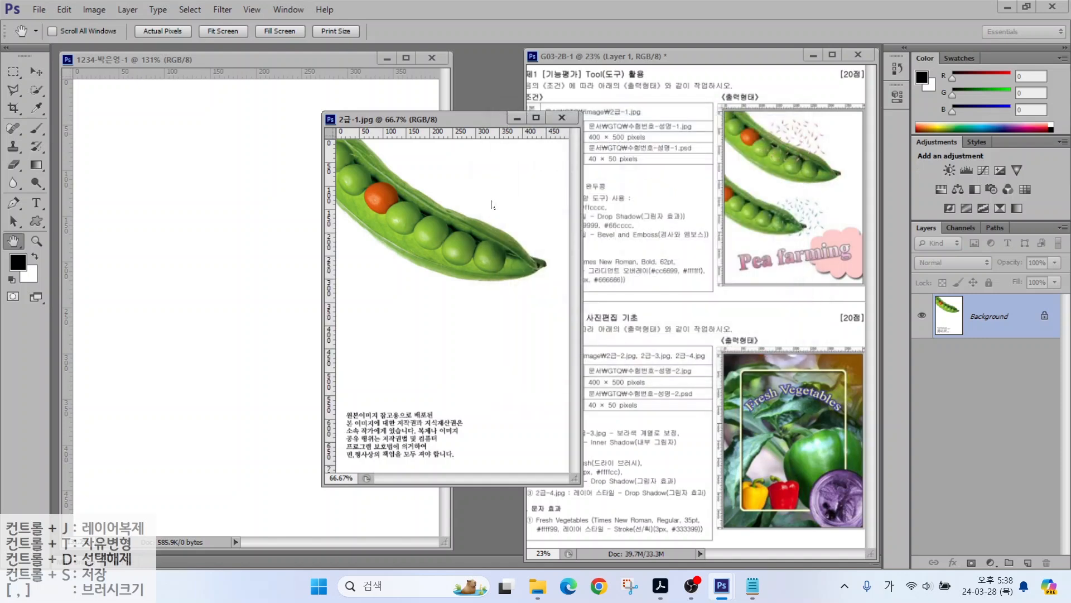
# Step: Move the pea photo into the working document and close 2급-1.jpg without saving
pyautogui.moveTo(408, 123); pyautogui.dragTo(448, 125)
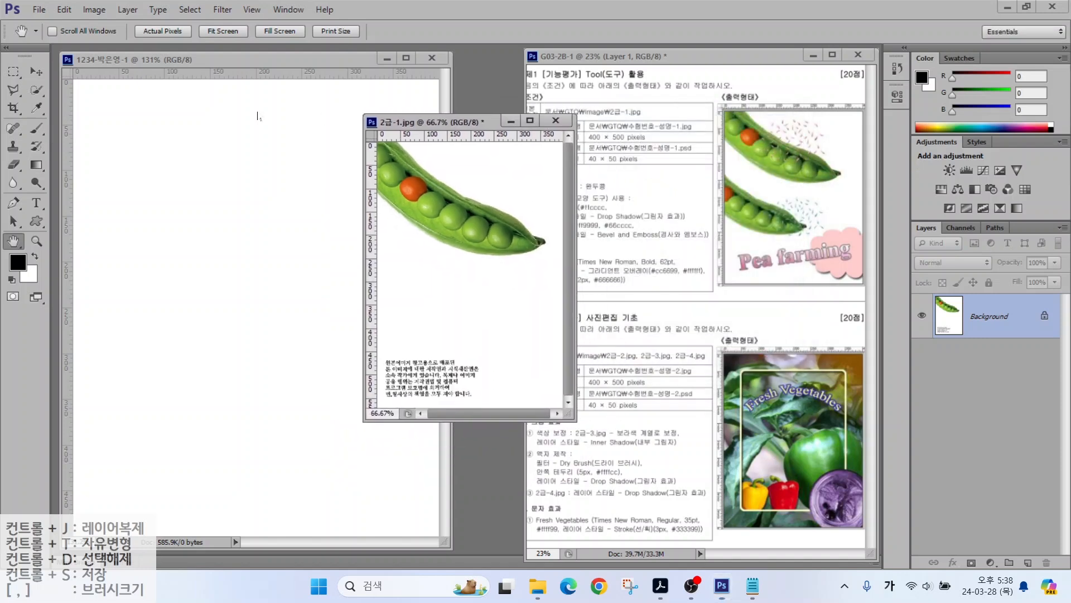
pyautogui.click(35, 70)
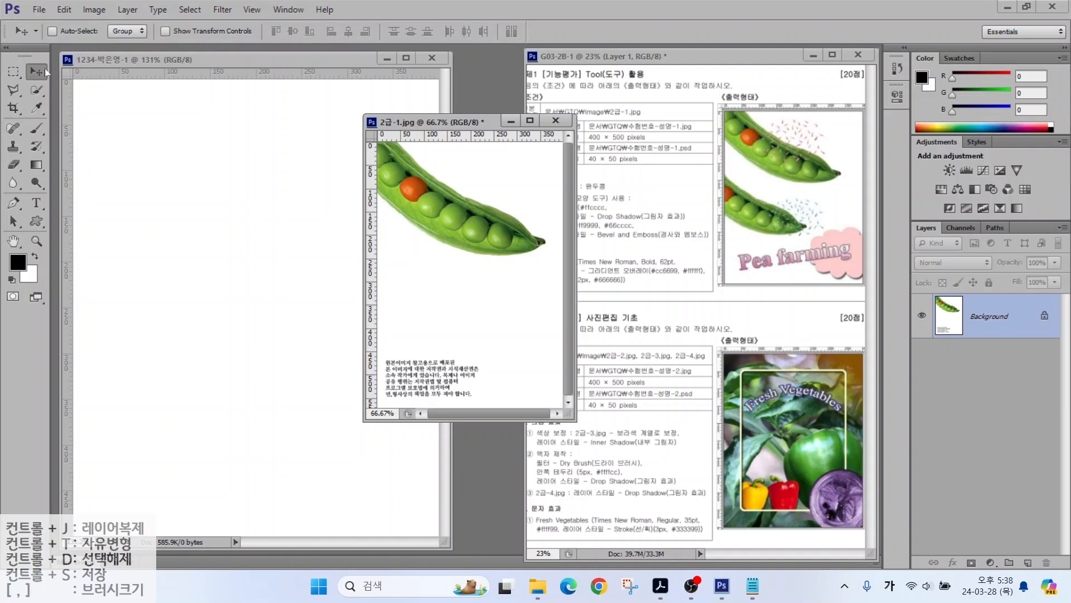
pyautogui.moveTo(429, 207); pyautogui.dragTo(224, 227)
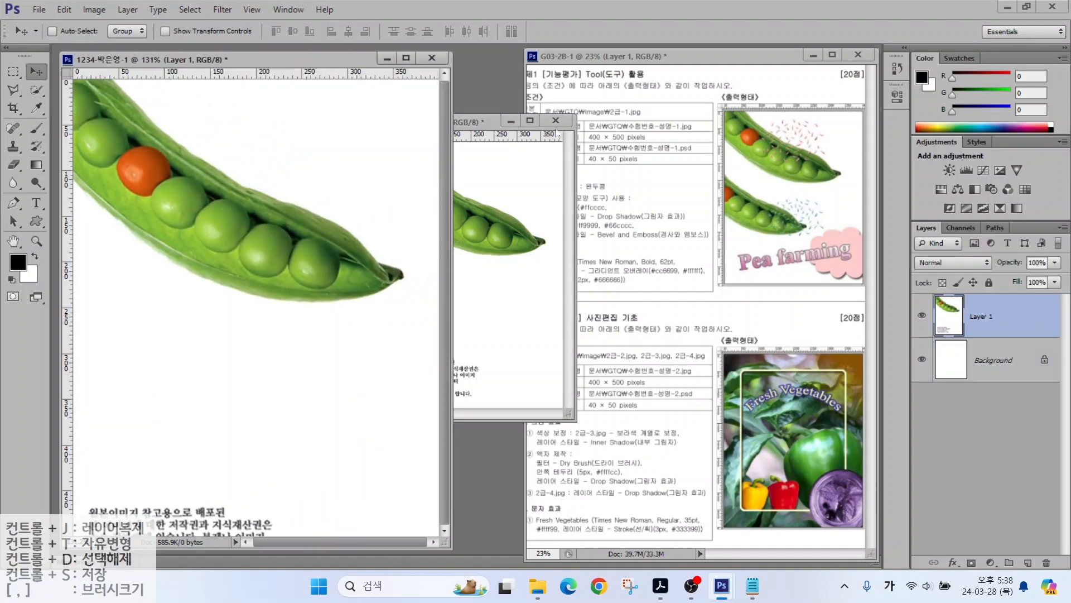
pyautogui.click(560, 120)
pyautogui.click(560, 119)
pyautogui.click(537, 226)
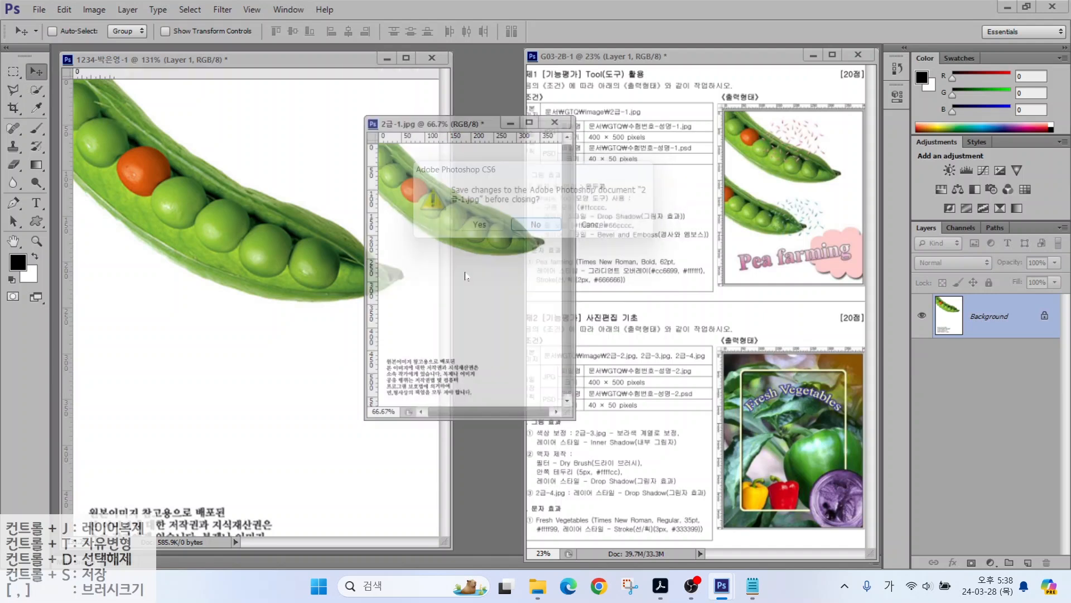
# Step: Rename the pea photo layer to 2-1
pyautogui.moveTo(238, 501); pyautogui.dragTo(192, 549)
pyautogui.moveTo(200, 509); pyautogui.dragTo(227, 542)
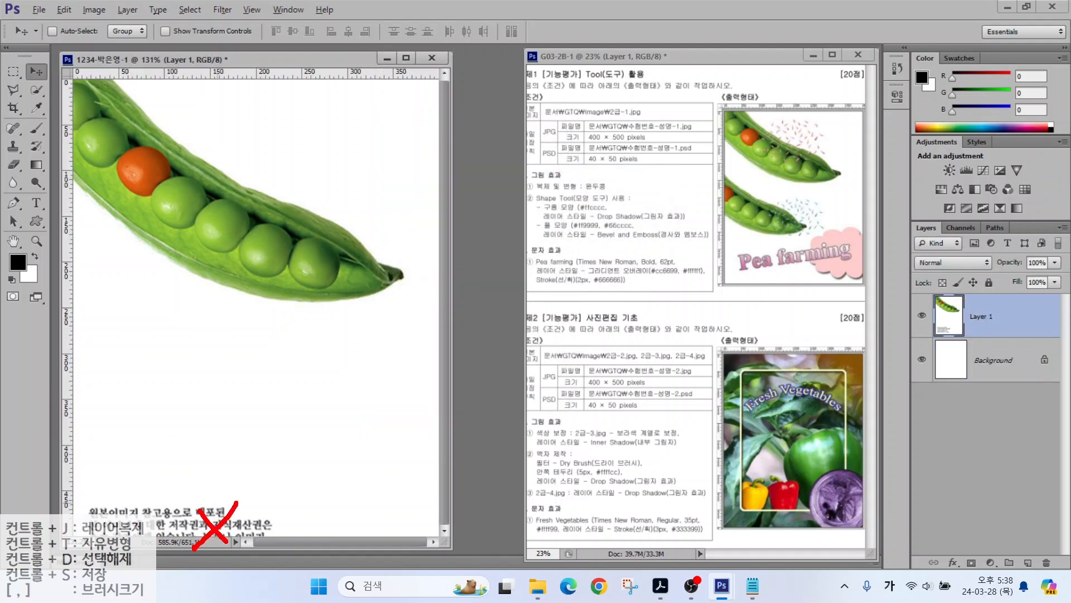
pyautogui.press('Escape')
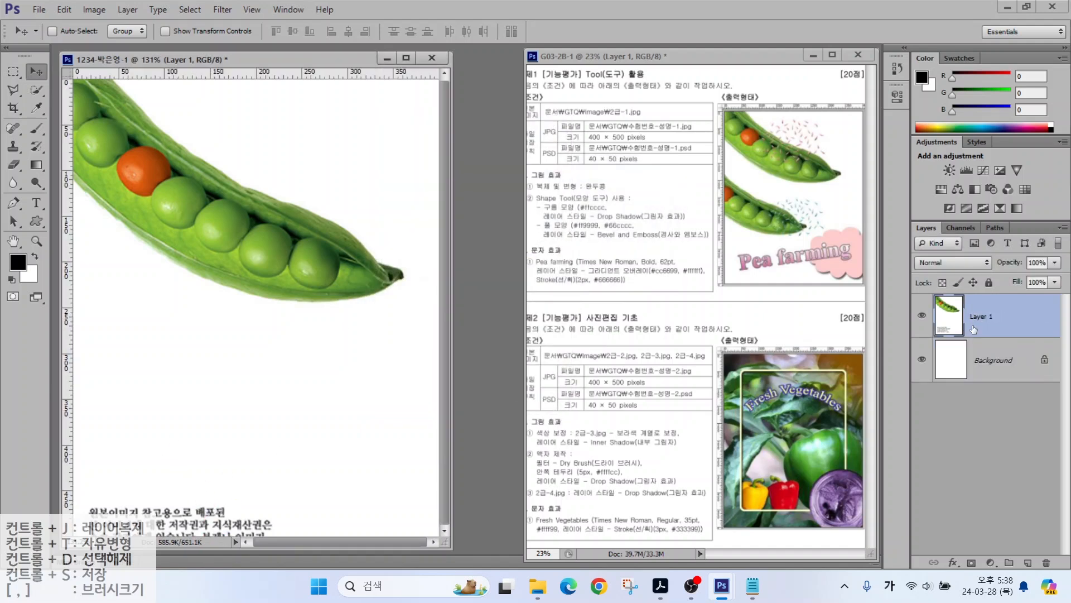
pyautogui.hotkey('ctrl', '2')
pyautogui.moveTo(960, 307); pyautogui.dragTo(1009, 329)
pyautogui.press('Escape')
pyautogui.doubleClick(983, 316)
pyautogui.write('2-1')
pyautogui.press('Return')
pyautogui.moveTo(556, 193); pyautogui.dragTo(629, 193)
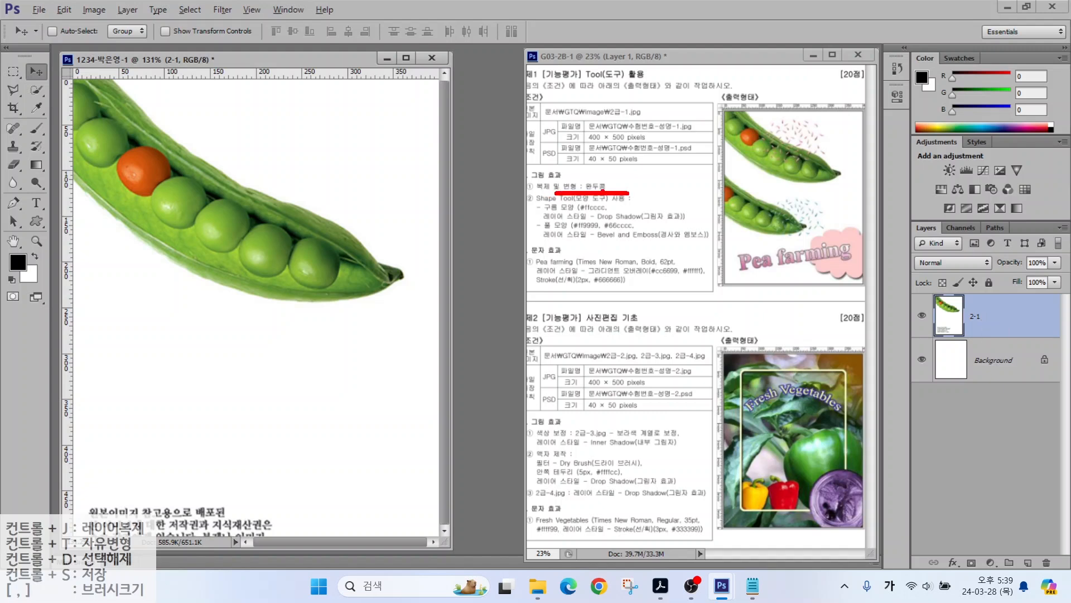
# Step: Select the upper pea pod with the Quick Selection tool in add mode
pyautogui.moveTo(800, 178)
pyautogui.mouseDown()
pyautogui.moveTo(723, 121)
pyautogui.moveTo(792, 123)
pyautogui.moveTo(838, 143)
pyautogui.moveTo(828, 171)
pyautogui.moveTo(804, 178)
pyautogui.moveTo(786, 158)
pyautogui.moveTo(807, 181)
pyautogui.moveTo(769, 217)
pyautogui.moveTo(789, 221)
pyautogui.mouseUp()
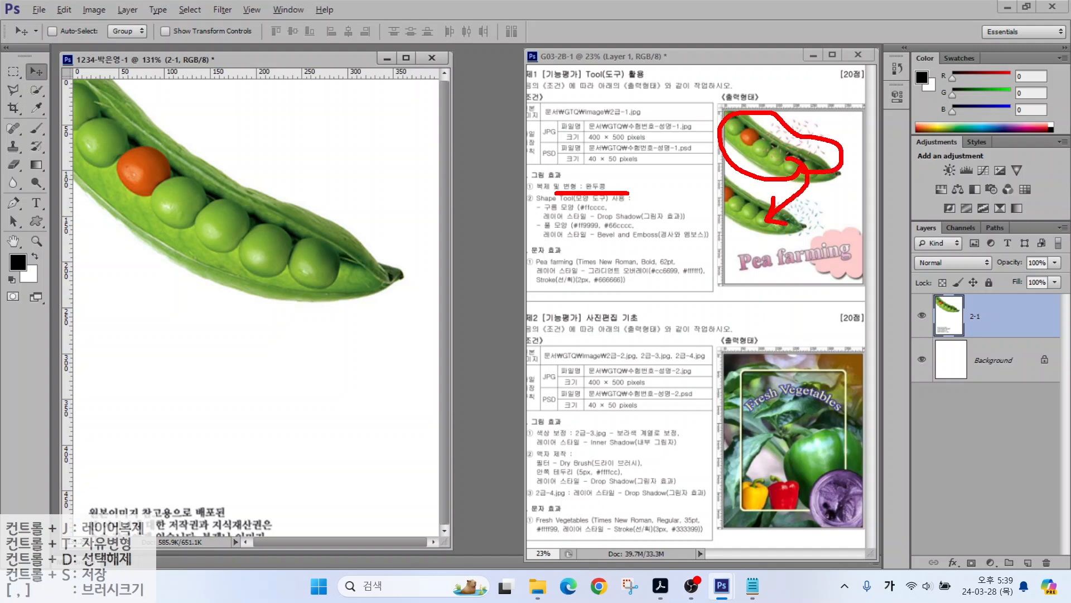
pyautogui.press('Escape')
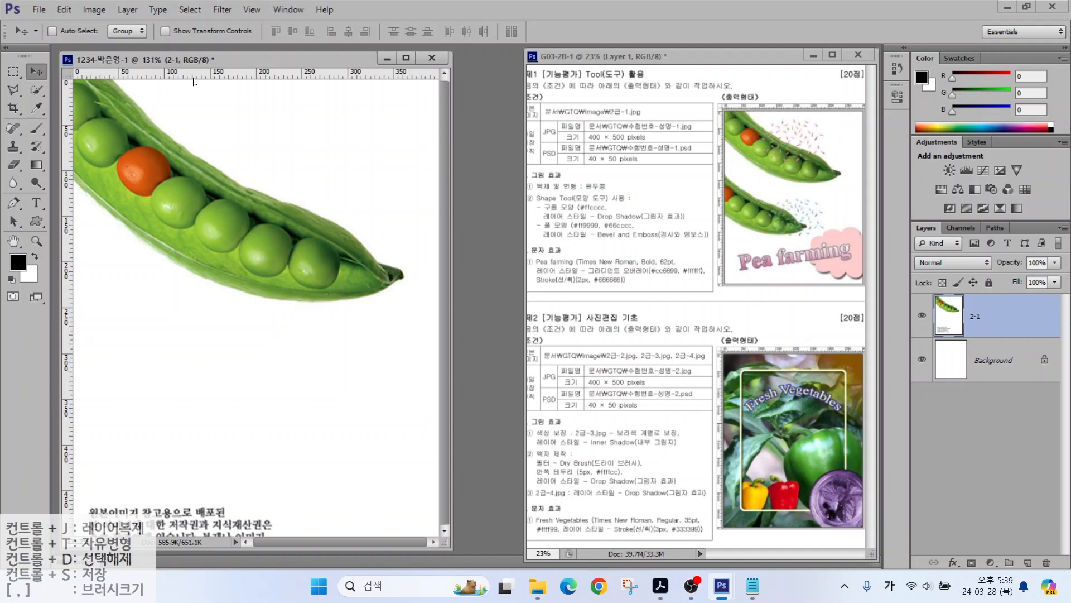
pyautogui.click(36, 92)
pyautogui.moveTo(114, 169)
pyautogui.mouseDown()
pyautogui.moveTo(143, 133)
pyautogui.moveTo(147, 173)
pyautogui.moveTo(176, 170)
pyautogui.moveTo(178, 200)
pyautogui.moveTo(199, 205)
pyautogui.mouseUp()
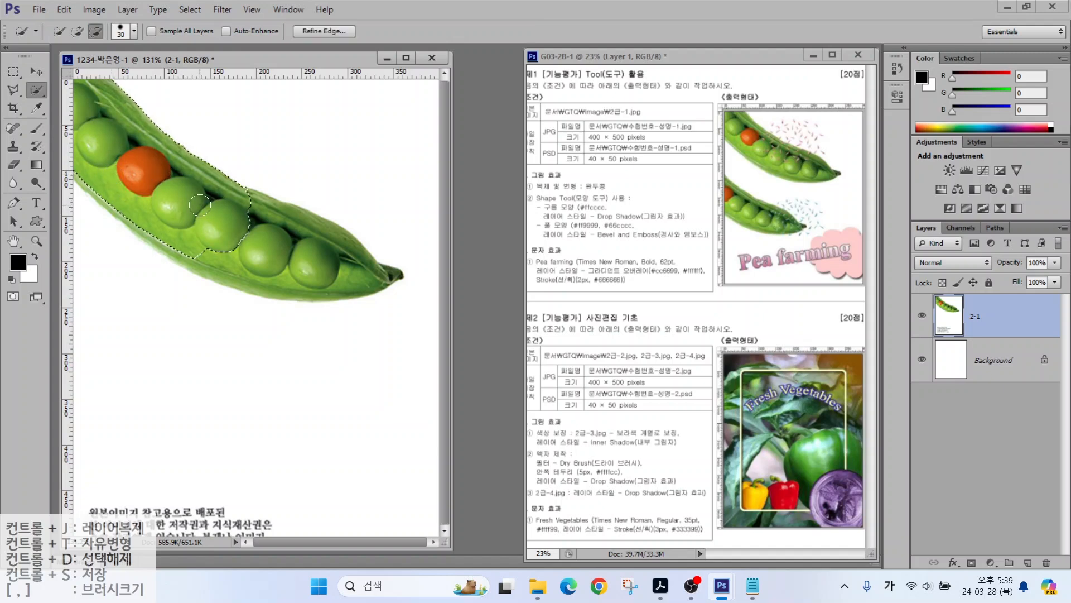
pyautogui.hotkey('ctrl', '2')
pyautogui.moveTo(50, 78); pyautogui.dragTo(75, 38)
pyautogui.moveTo(122, 88)
pyautogui.mouseDown()
pyautogui.moveTo(141, 41)
pyautogui.moveTo(159, 32)
pyautogui.moveTo(116, 27)
pyautogui.moveTo(148, 41)
pyautogui.mouseUp()
pyautogui.click(79, 31)
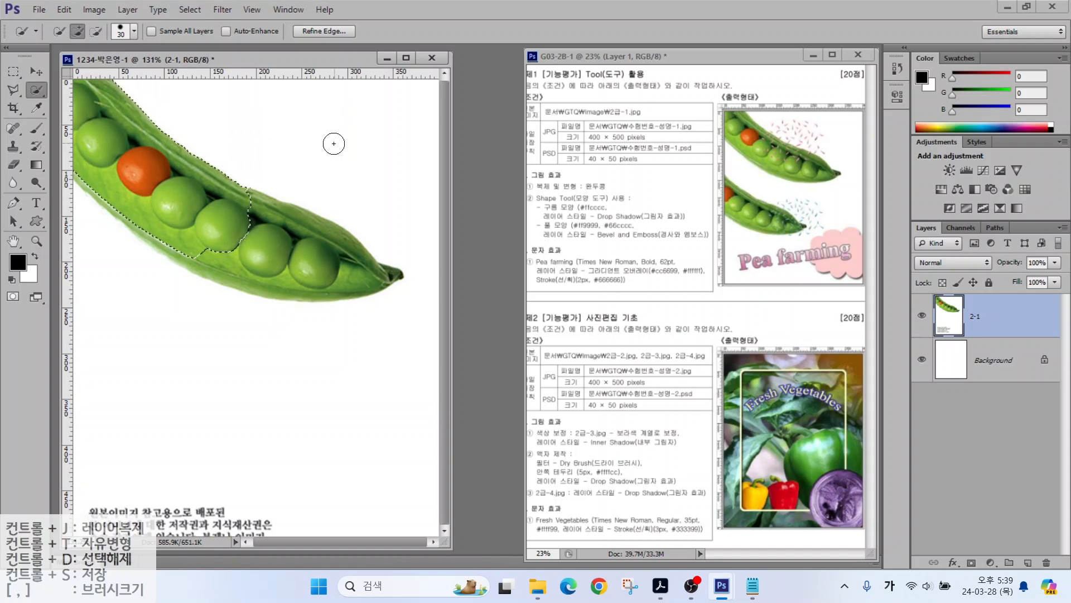
# Step: Refine the pod selection with a size 35 brush and copy it to Layer 1
pyautogui.press('alt')
pyautogui.moveTo(353, 104)
pyautogui.mouseDown()
pyautogui.moveTo(323, 104)
pyautogui.moveTo(309, 142)
pyautogui.moveTo(362, 174)
pyautogui.mouseUp()
pyautogui.moveTo(448, 101)
pyautogui.mouseDown()
pyautogui.moveTo(500, 115)
pyautogui.moveTo(500, 176)
pyautogui.moveTo(435, 176)
pyautogui.mouseUp()
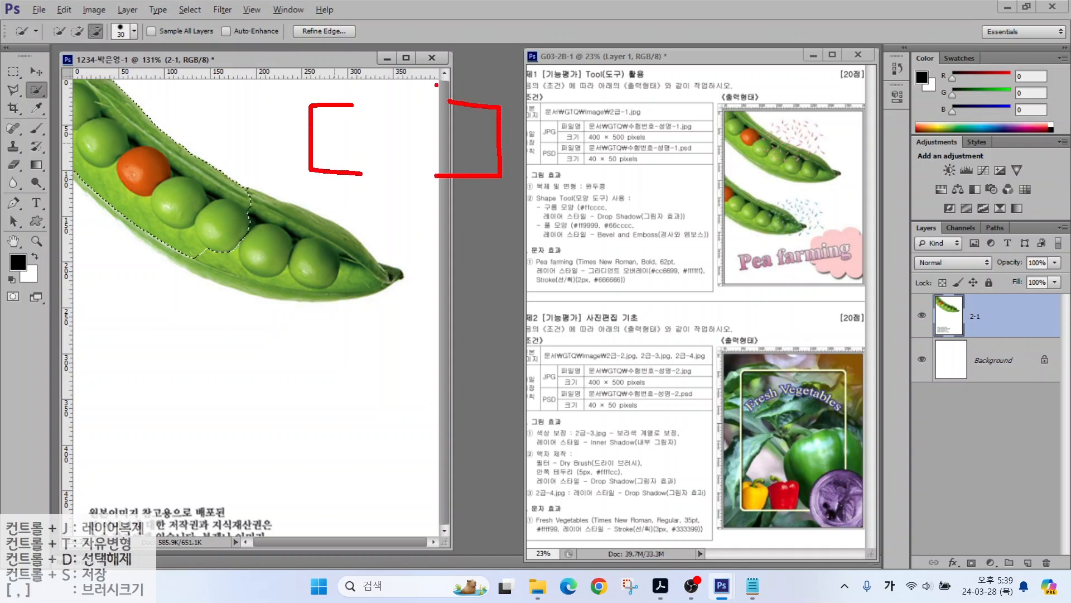
pyautogui.moveTo(434, 85); pyautogui.dragTo(366, 188)
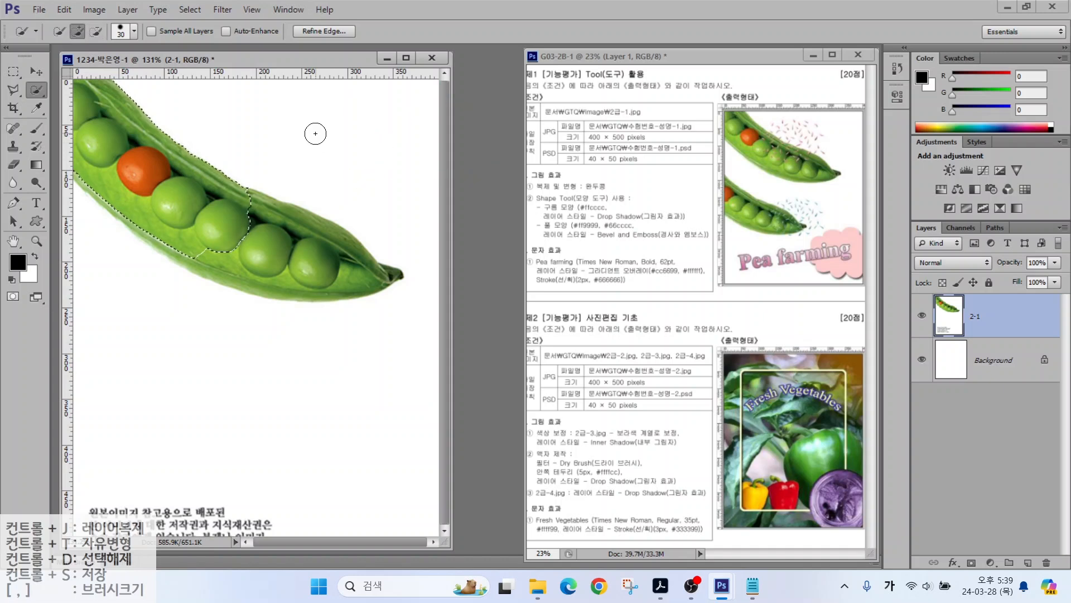
pyautogui.press(']')
pyautogui.press(']')
pyautogui.press(']')
pyautogui.press('[')
pyautogui.press('[')
pyautogui.click(198, 251)
pyautogui.moveTo(198, 251); pyautogui.dragTo(134, 211)
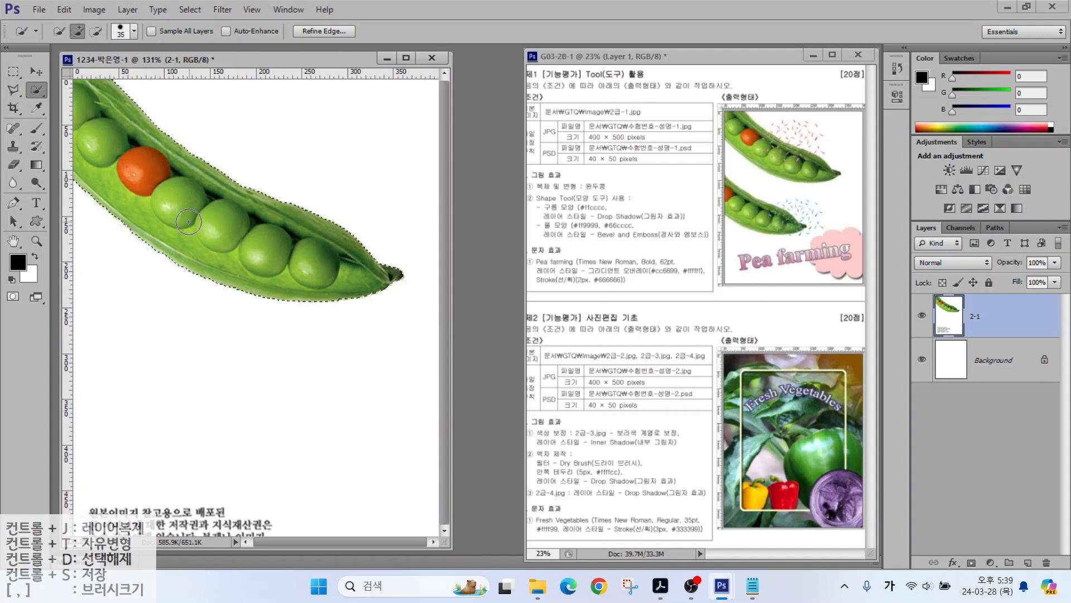
pyautogui.hotkey('ctrl', 'j')
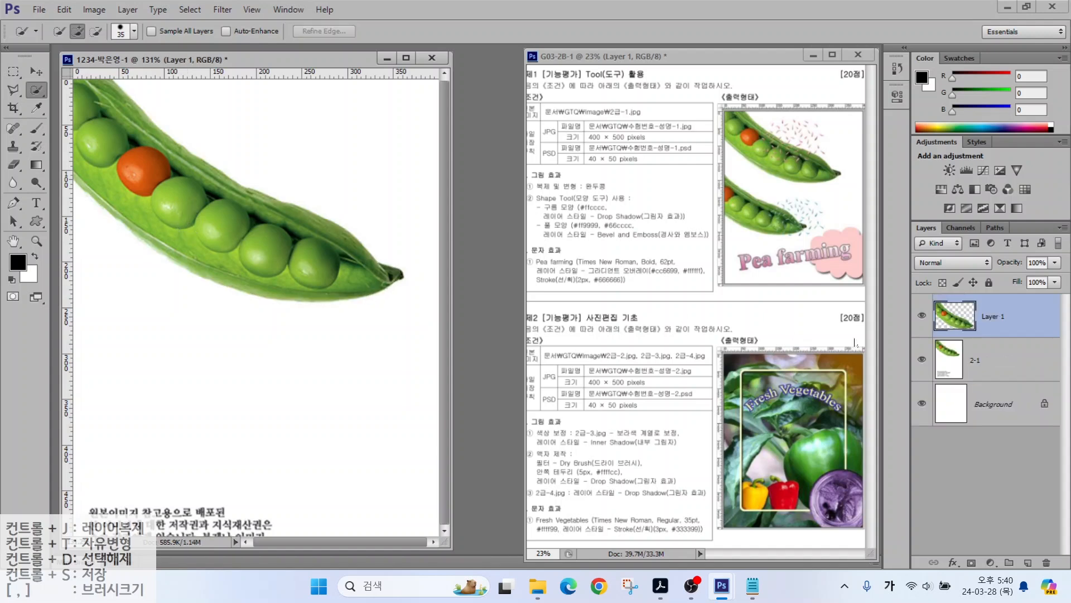
pyautogui.click(995, 321)
# Step: Move Layer 1's pod copy to the lower left and scale it to about 79%
pyautogui.press('v')
pyautogui.moveTo(187, 164); pyautogui.dragTo(165, 326)
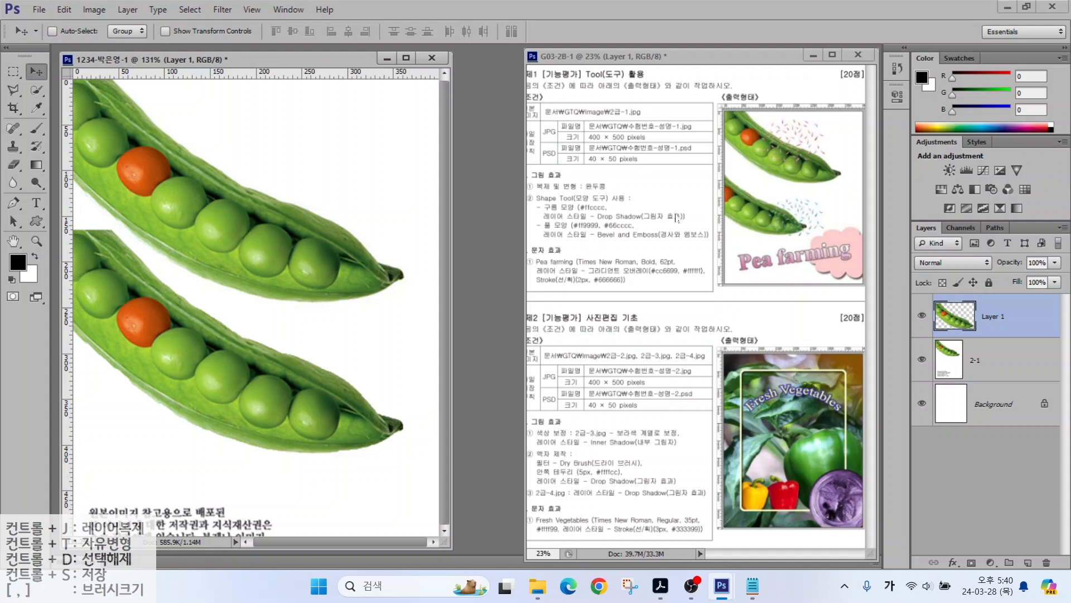
pyautogui.click(64, 10)
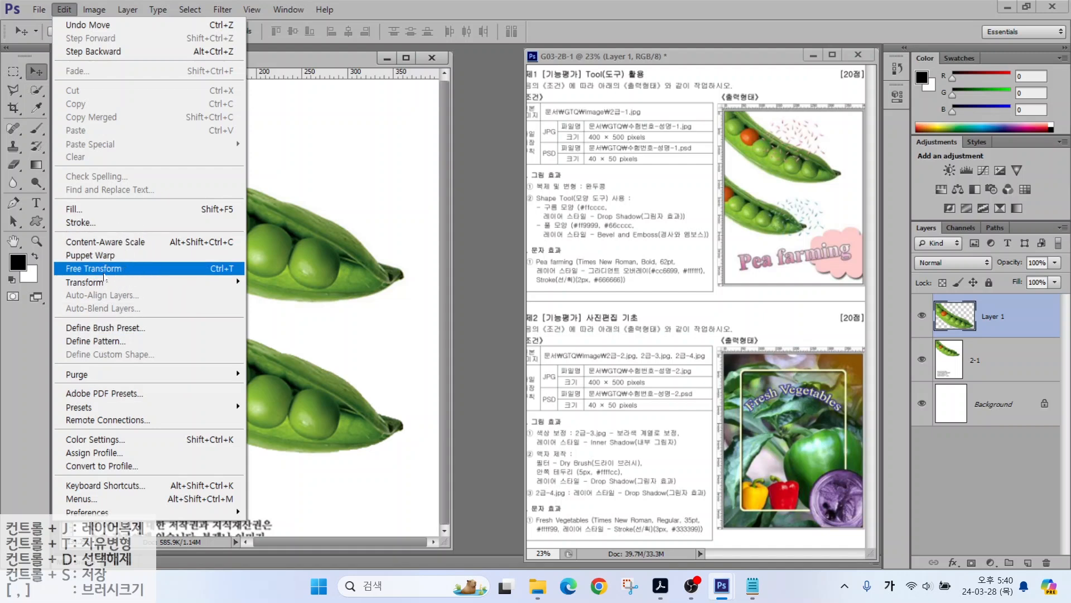
pyautogui.click(200, 271)
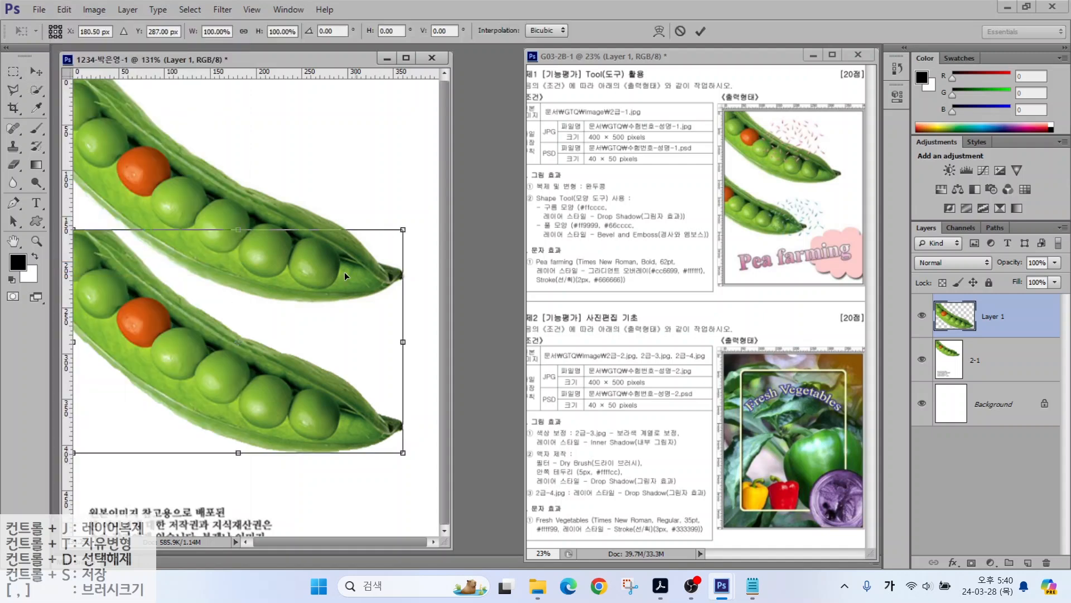
pyautogui.moveTo(399, 236)
pyautogui.mouseDown()
pyautogui.moveTo(396, 216)
pyautogui.moveTo(397, 236)
pyautogui.moveTo(208, 330)
pyautogui.moveTo(371, 284)
pyautogui.moveTo(269, 214)
pyautogui.moveTo(236, 241)
pyautogui.moveTo(257, 304)
pyautogui.moveTo(253, 217)
pyautogui.moveTo(310, 250)
pyautogui.moveTo(184, 256)
pyautogui.moveTo(300, 265)
pyautogui.moveTo(221, 273)
pyautogui.moveTo(300, 279)
pyautogui.moveTo(303, 290)
pyautogui.moveTo(251, 308)
pyautogui.moveTo(301, 156)
pyautogui.moveTo(263, 304)
pyautogui.moveTo(279, 245)
pyautogui.moveTo(329, 162)
pyautogui.moveTo(290, 242)
pyautogui.moveTo(298, 223)
pyautogui.mouseUp()
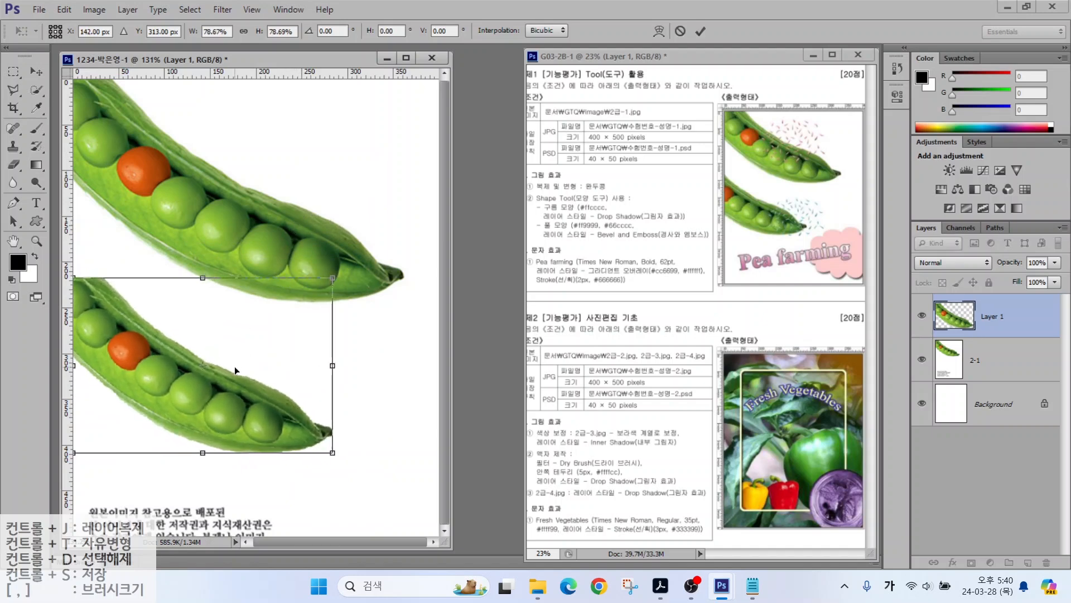
pyautogui.moveTo(231, 396); pyautogui.dragTo(206, 363)
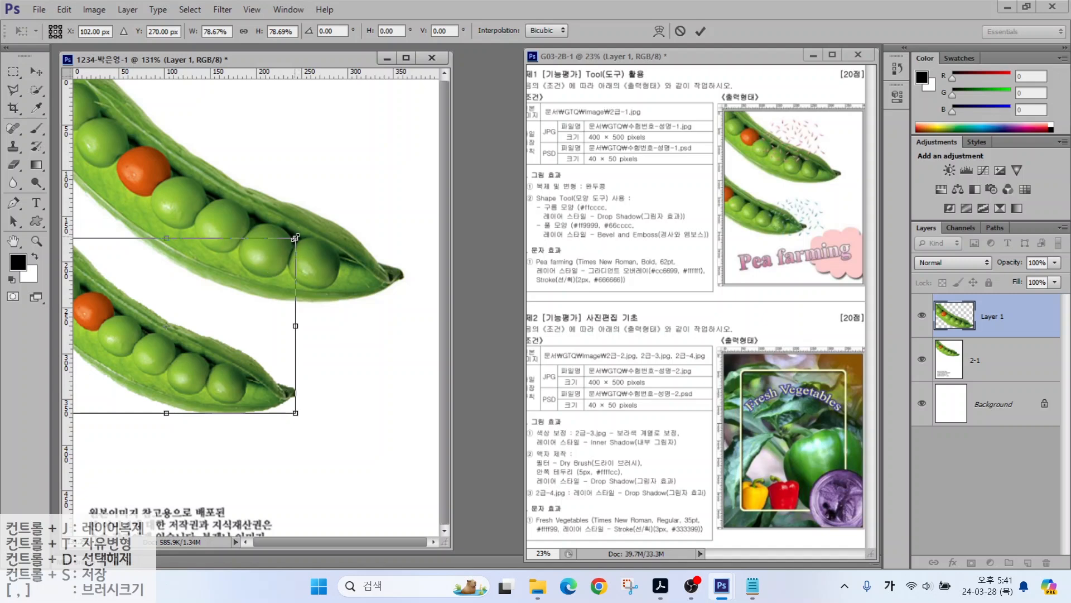
pyautogui.moveTo(295, 237); pyautogui.dragTo(285, 243)
pyautogui.press('Return')
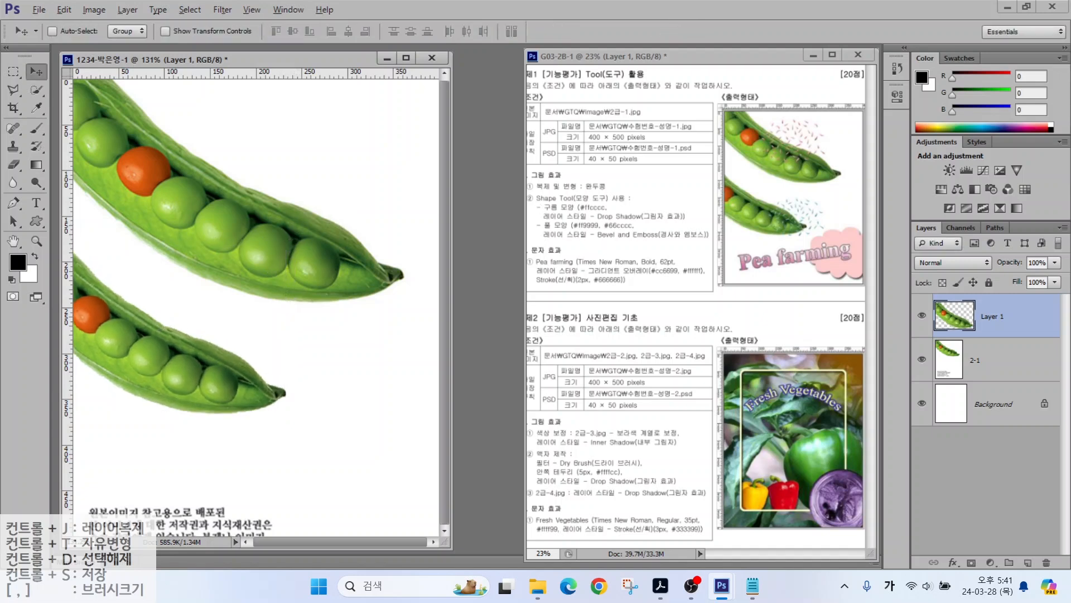
pyautogui.moveTo(525, 188); pyautogui.dragTo(710, 243)
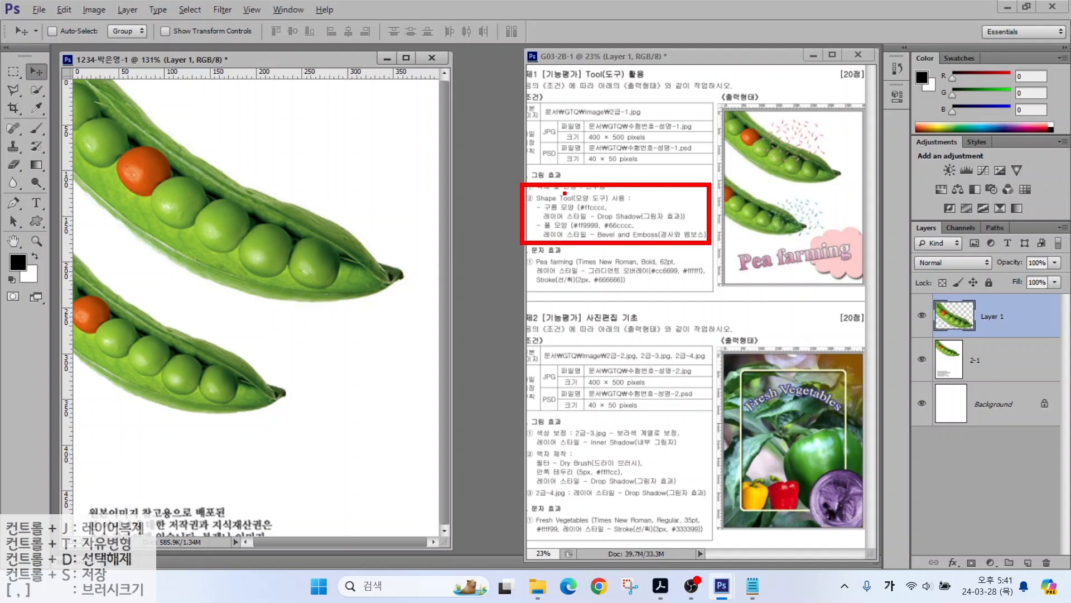
pyautogui.moveTo(575, 183); pyautogui.dragTo(581, 178)
pyautogui.moveTo(558, 235); pyautogui.dragTo(593, 273)
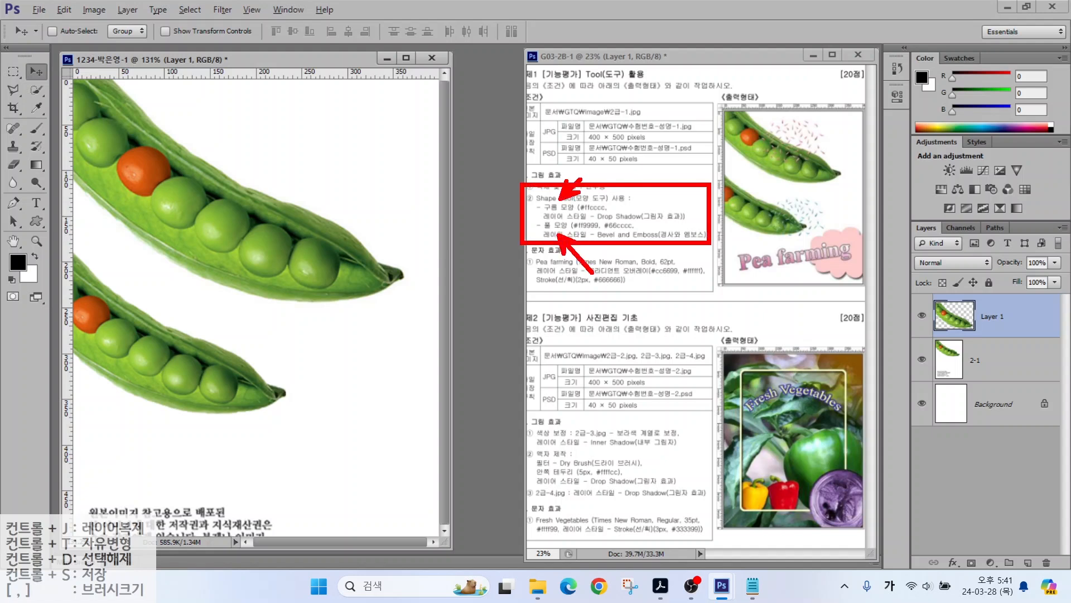
pyautogui.moveTo(862, 270)
pyautogui.mouseDown()
pyautogui.moveTo(817, 282)
pyautogui.moveTo(820, 243)
pyautogui.moveTo(859, 238)
pyautogui.moveTo(859, 282)
pyautogui.mouseUp()
pyautogui.moveTo(816, 206); pyautogui.dragTo(848, 190)
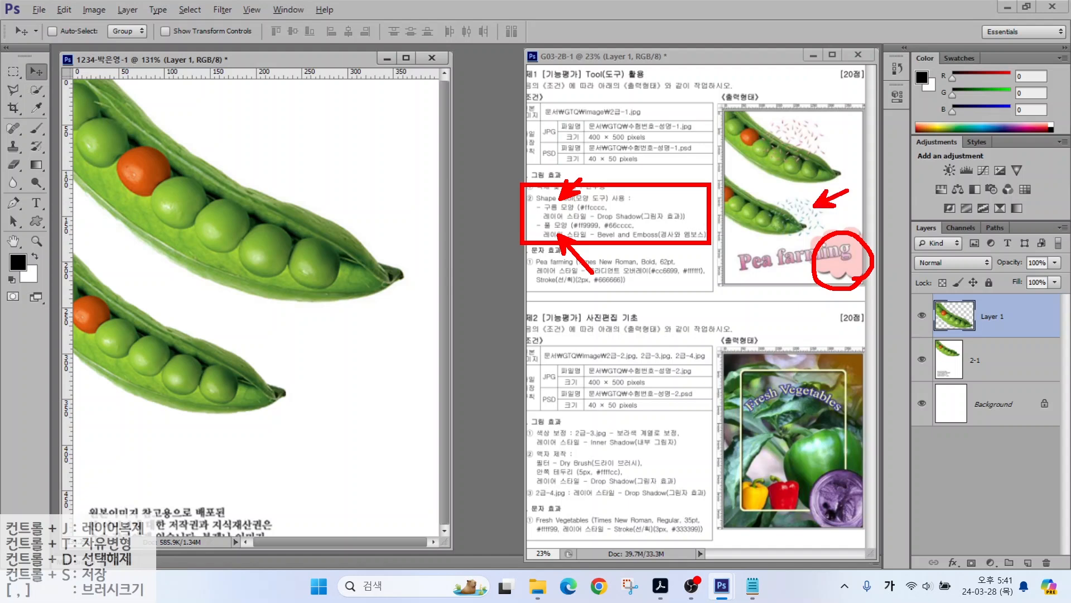
pyautogui.moveTo(820, 131); pyautogui.dragTo(879, 102)
pyautogui.press('Escape')
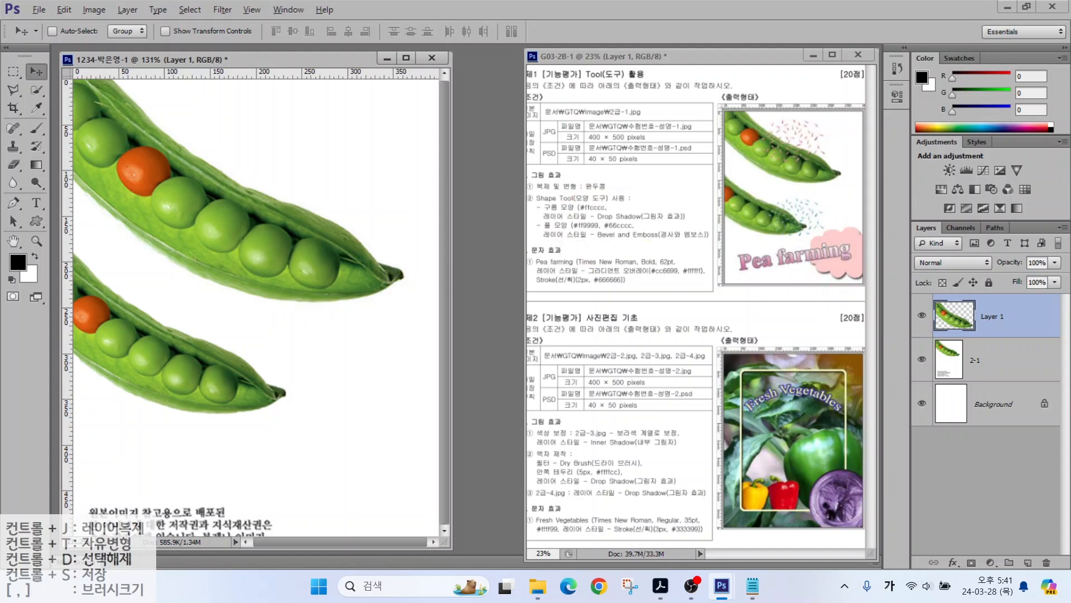
pyautogui.moveTo(574, 179); pyautogui.dragTo(591, 219)
pyautogui.moveTo(648, 194); pyautogui.dragTo(620, 219)
pyautogui.moveTo(815, 166)
pyautogui.mouseDown()
pyautogui.moveTo(778, 129)
pyautogui.moveTo(821, 134)
pyautogui.moveTo(828, 159)
pyautogui.mouseUp()
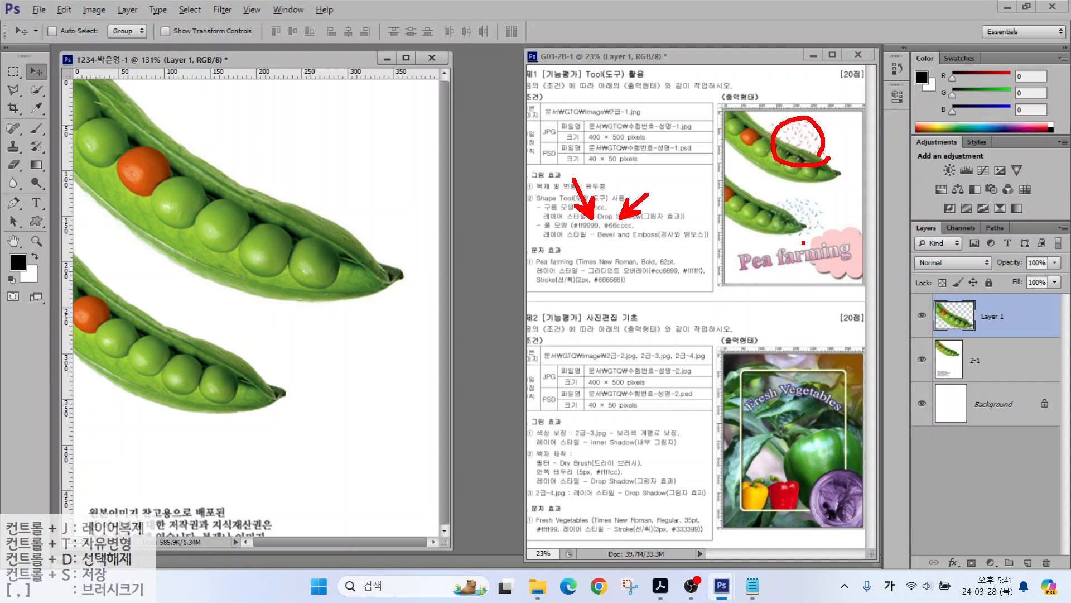
pyautogui.moveTo(823, 233)
pyautogui.mouseDown()
pyautogui.moveTo(776, 225)
pyautogui.moveTo(812, 191)
pyautogui.moveTo(812, 231)
pyautogui.mouseUp()
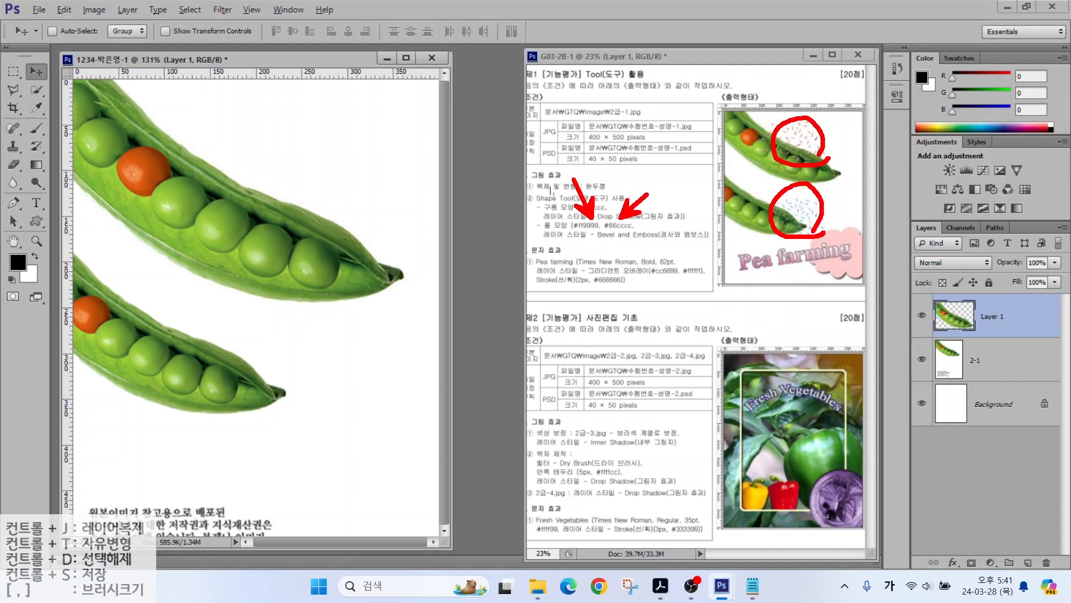
pyautogui.press('Escape')
pyautogui.click(559, 214)
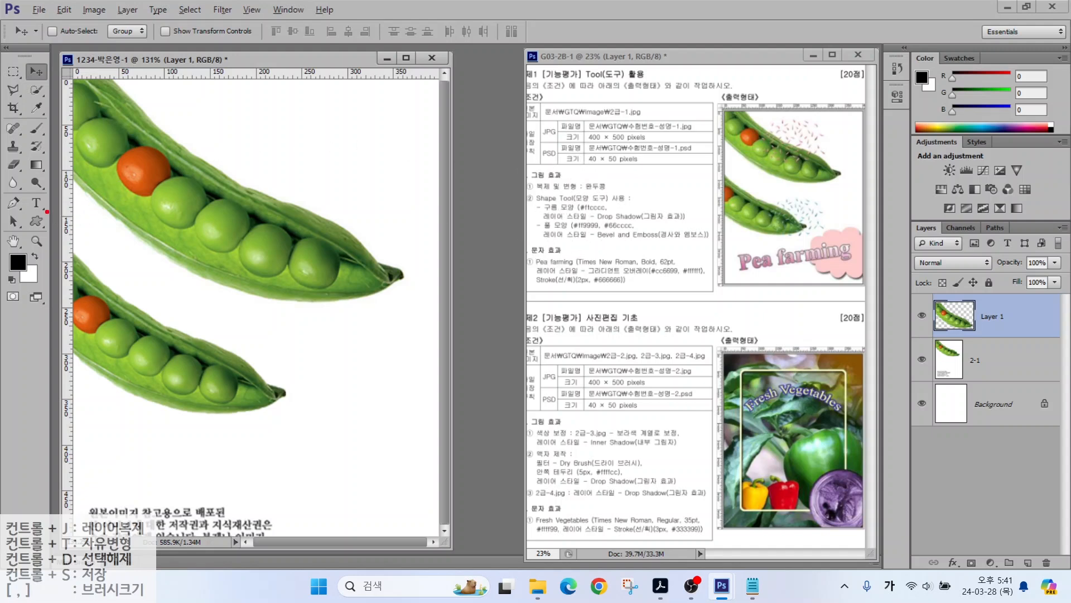
pyautogui.moveTo(59, 204)
pyautogui.mouseDown()
pyautogui.moveTo(22, 194)
pyautogui.moveTo(56, 192)
pyautogui.moveTo(58, 207)
pyautogui.moveTo(52, 234)
pyautogui.moveTo(24, 222)
pyautogui.moveTo(49, 212)
pyautogui.moveTo(56, 221)
pyautogui.moveTo(35, 220)
pyautogui.moveTo(81, 225)
pyautogui.mouseUp()
# Step: Select the Custom Shape Tool in Shape mode
pyautogui.press('Escape')
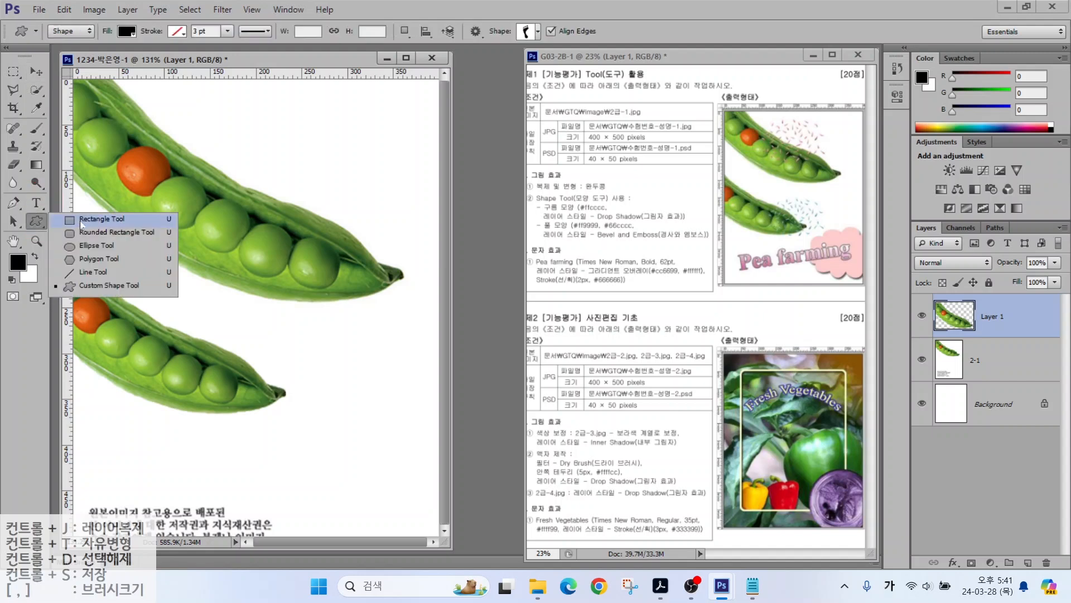
pyautogui.click(76, 284)
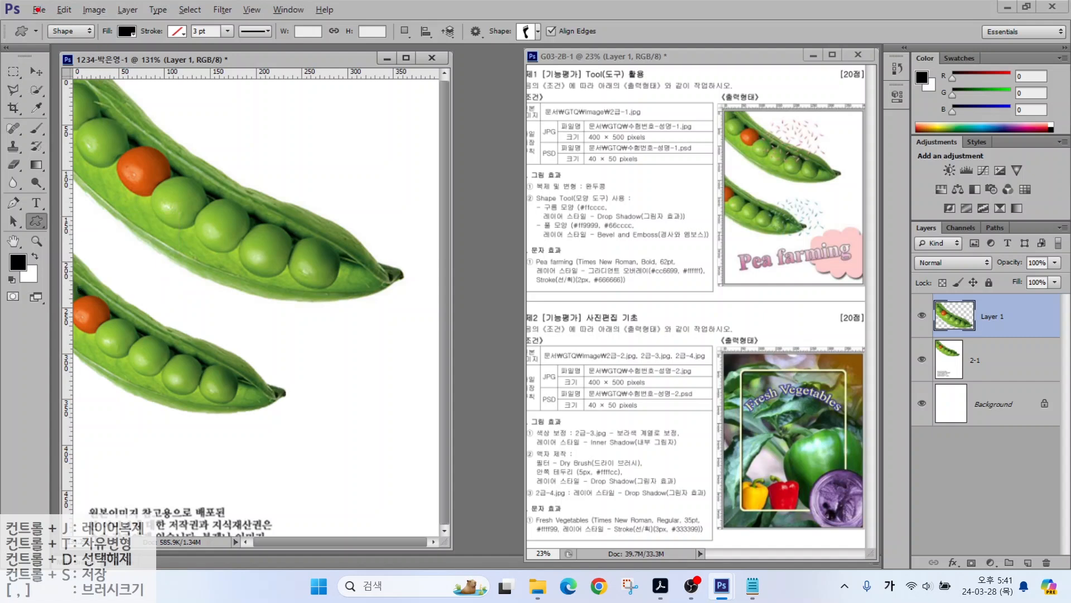
pyautogui.moveTo(38, 9); pyautogui.dragTo(342, 51)
pyautogui.moveTo(88, 41)
pyautogui.mouseDown()
pyautogui.moveTo(38, 26)
pyautogui.moveTo(78, 43)
pyautogui.mouseUp()
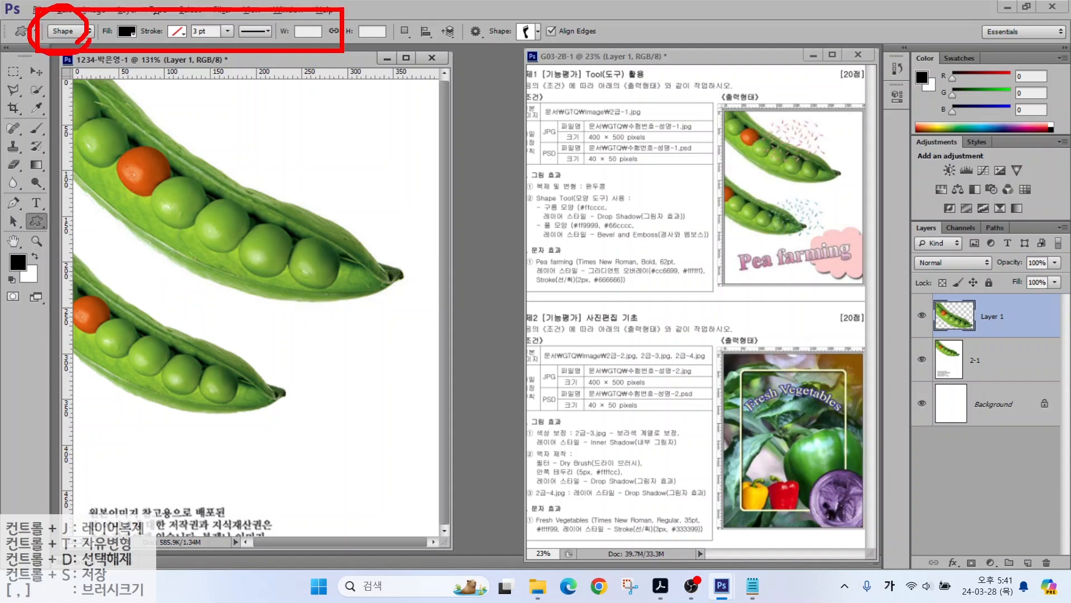
pyautogui.moveTo(110, 86)
pyautogui.mouseDown()
pyautogui.moveTo(75, 39)
pyautogui.moveTo(149, 20)
pyautogui.moveTo(139, 45)
pyautogui.mouseUp()
pyautogui.moveTo(166, 82)
pyautogui.mouseDown()
pyautogui.moveTo(134, 40)
pyautogui.moveTo(167, 47)
pyautogui.mouseUp()
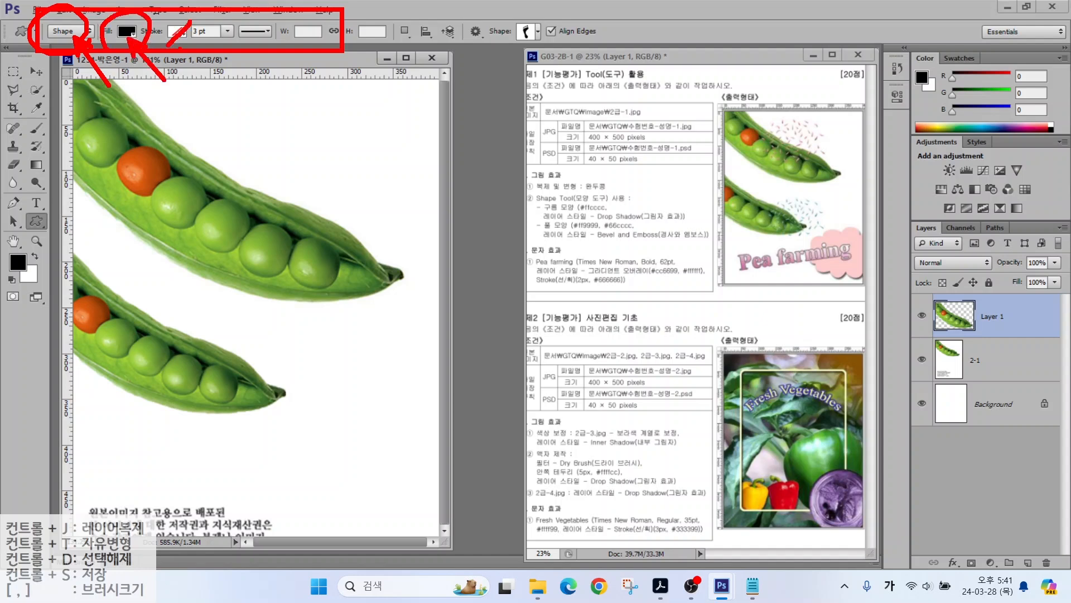
pyautogui.moveTo(541, 52)
pyautogui.mouseDown()
pyautogui.moveTo(530, 13)
pyautogui.moveTo(549, 40)
pyautogui.mouseUp()
pyautogui.moveTo(573, 87); pyautogui.dragTo(535, 53)
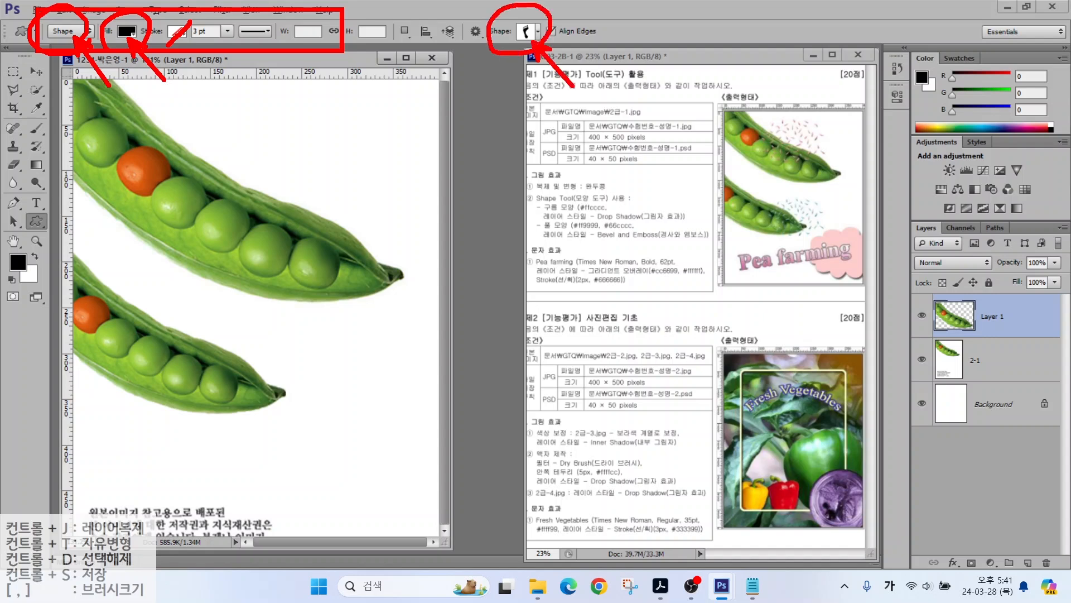
pyautogui.press('Escape')
# Step: Show the shape picker as Large Thumbnails and choose the cloud shape
pyautogui.click(537, 32)
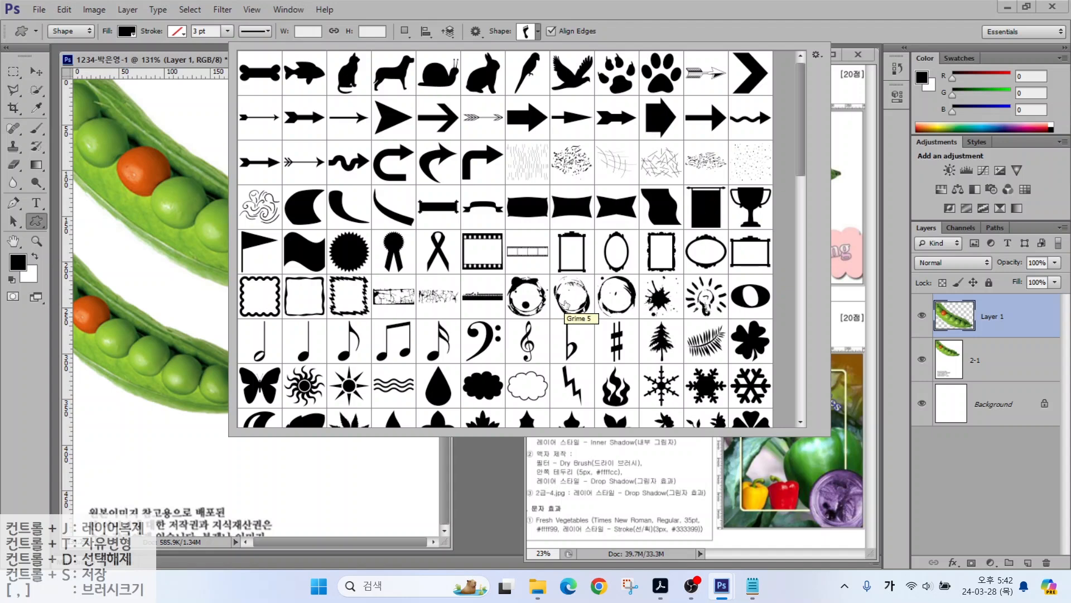
pyautogui.moveTo(842, 69)
pyautogui.mouseDown()
pyautogui.moveTo(793, 40)
pyautogui.moveTo(827, 28)
pyautogui.moveTo(840, 65)
pyautogui.moveTo(829, 83)
pyautogui.moveTo(880, 119)
pyautogui.mouseUp()
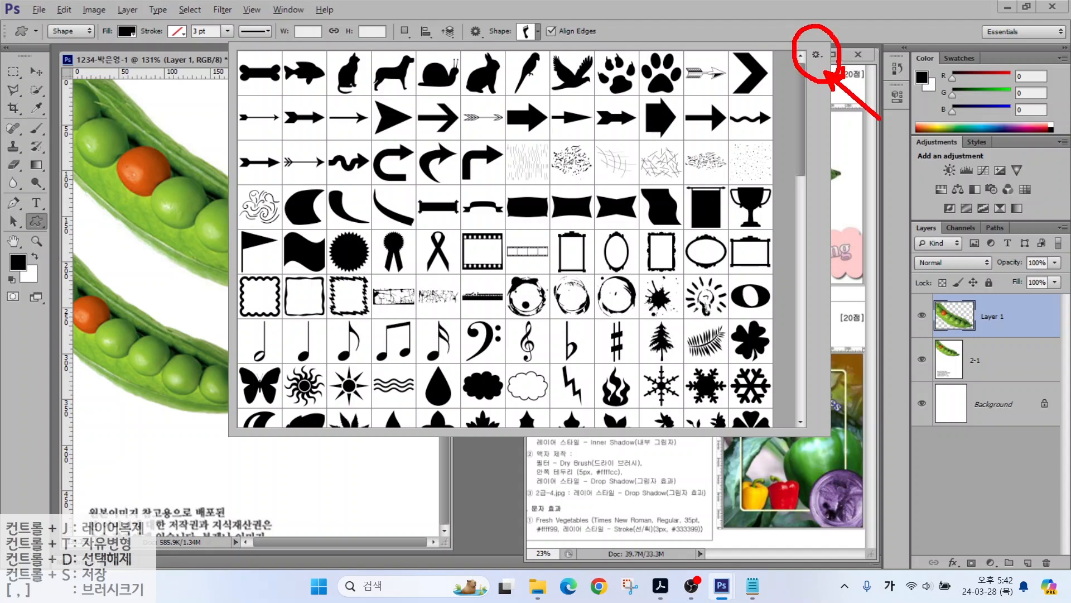
pyautogui.press('Escape')
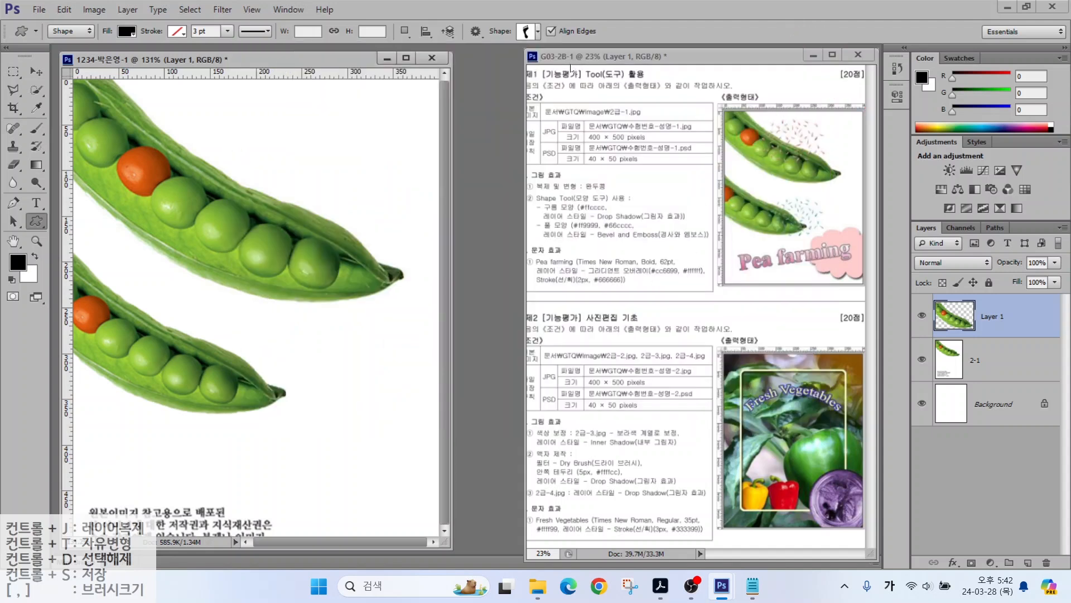
pyautogui.click(537, 32)
pyautogui.click(817, 55)
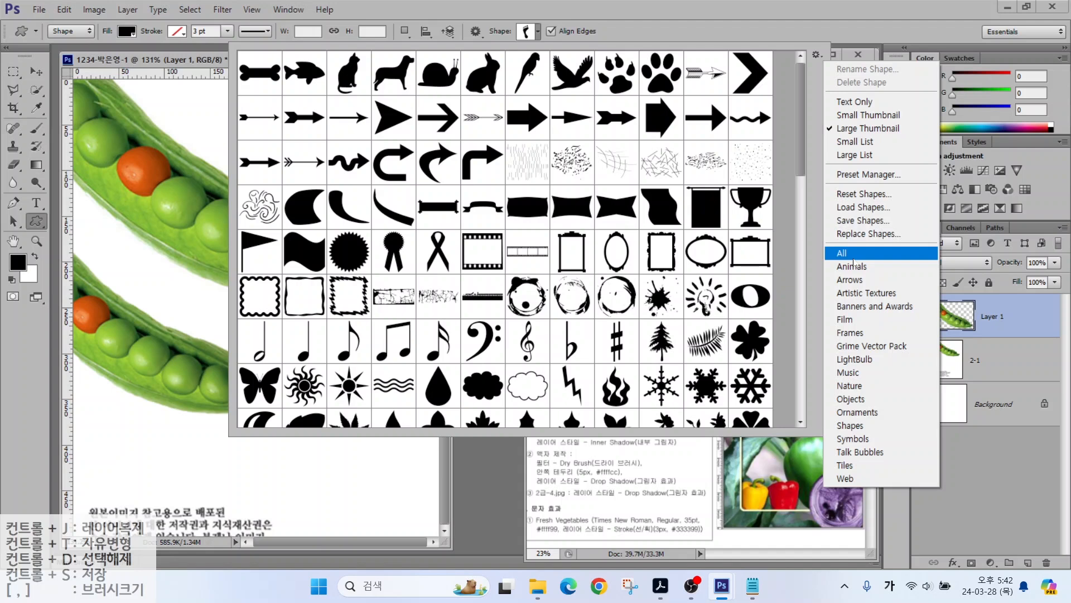
pyautogui.click(867, 128)
pyautogui.scroll(-1, 490, 333)
pyautogui.click(483, 330)
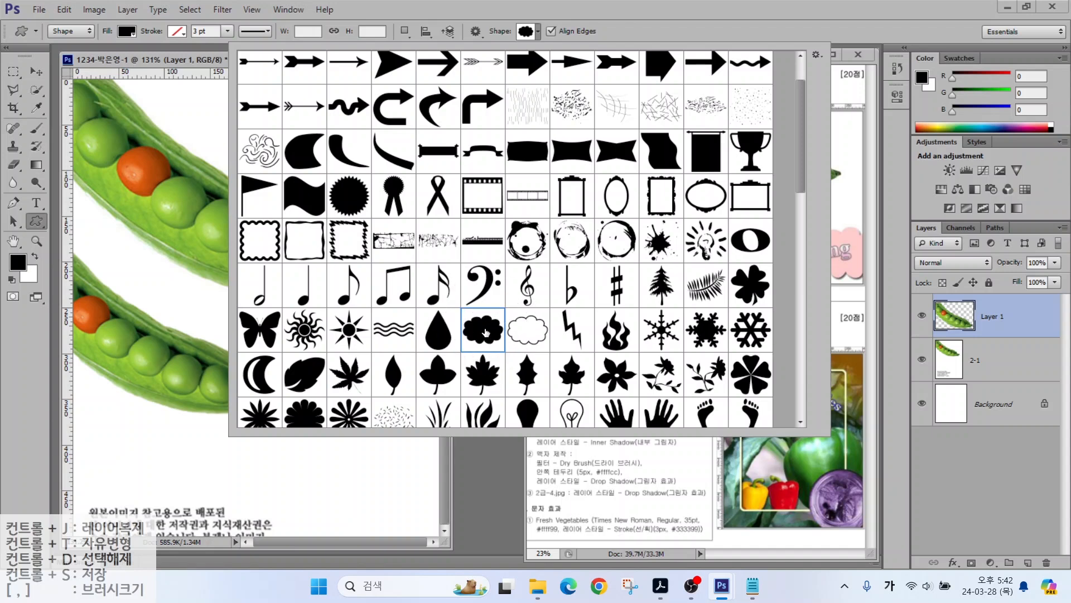
pyautogui.doubleClick(485, 333)
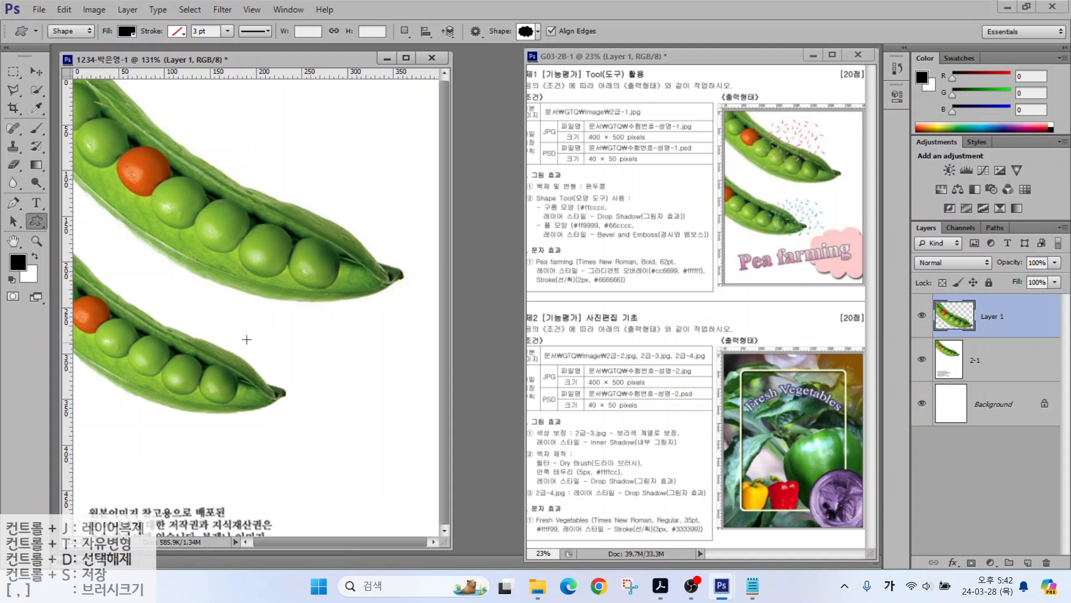
# Step: Draw the cloud past the lower pod's tip and fill it with #ffcccc
pyautogui.moveTo(267, 351); pyautogui.dragTo(425, 478)
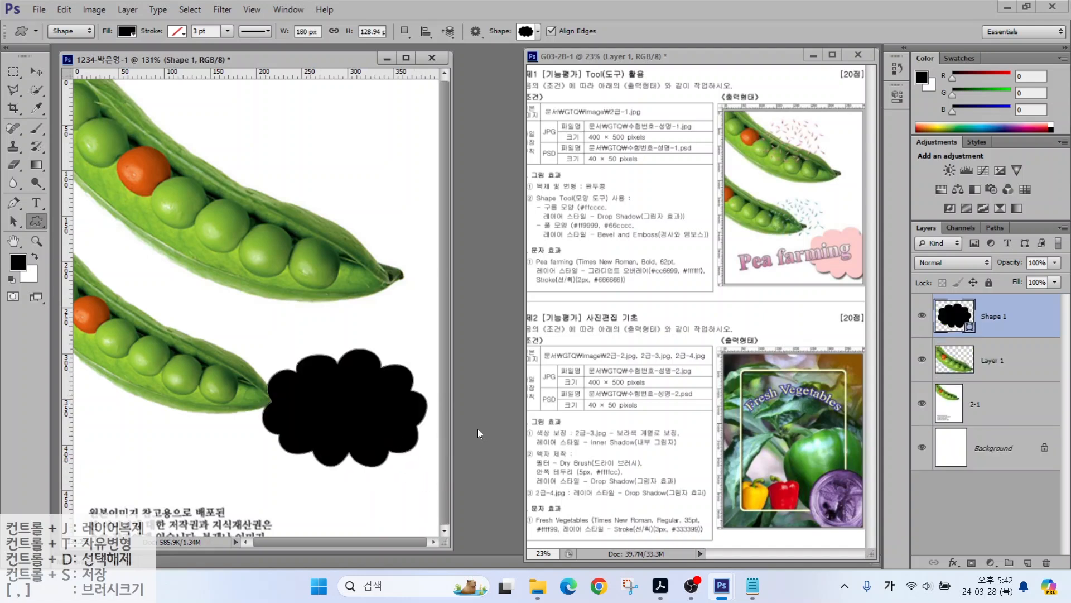
pyautogui.press('alt')
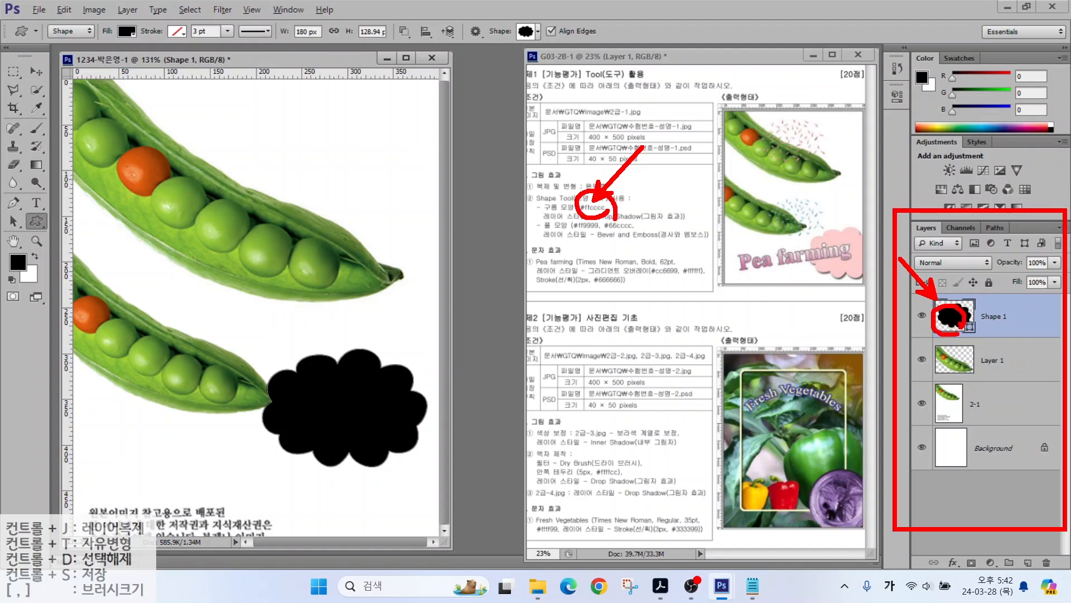
pyautogui.doubleClick(961, 321)
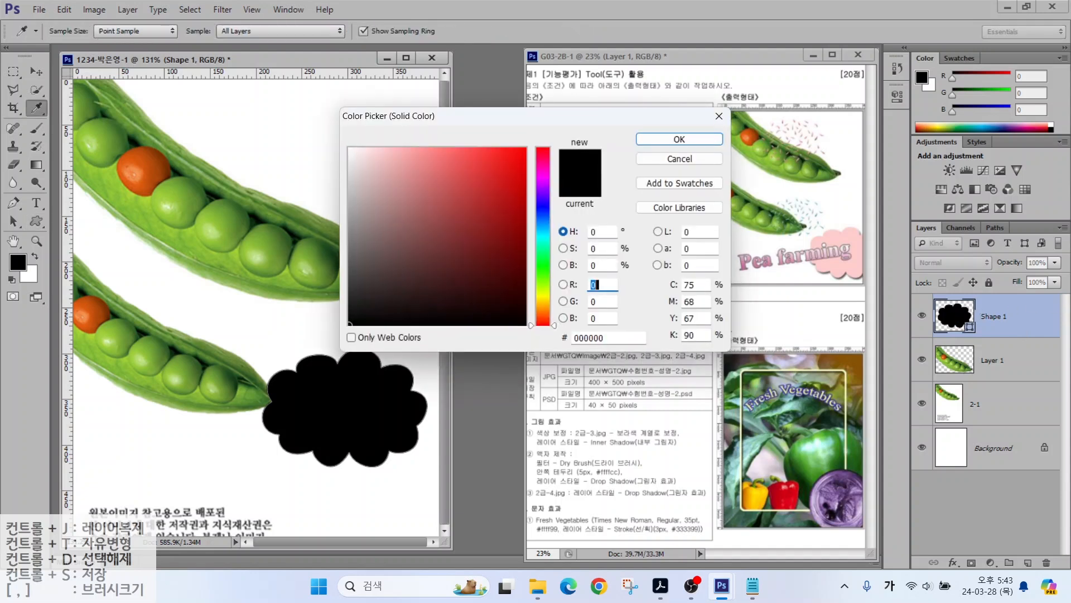
pyautogui.moveTo(605, 338); pyautogui.dragTo(546, 342)
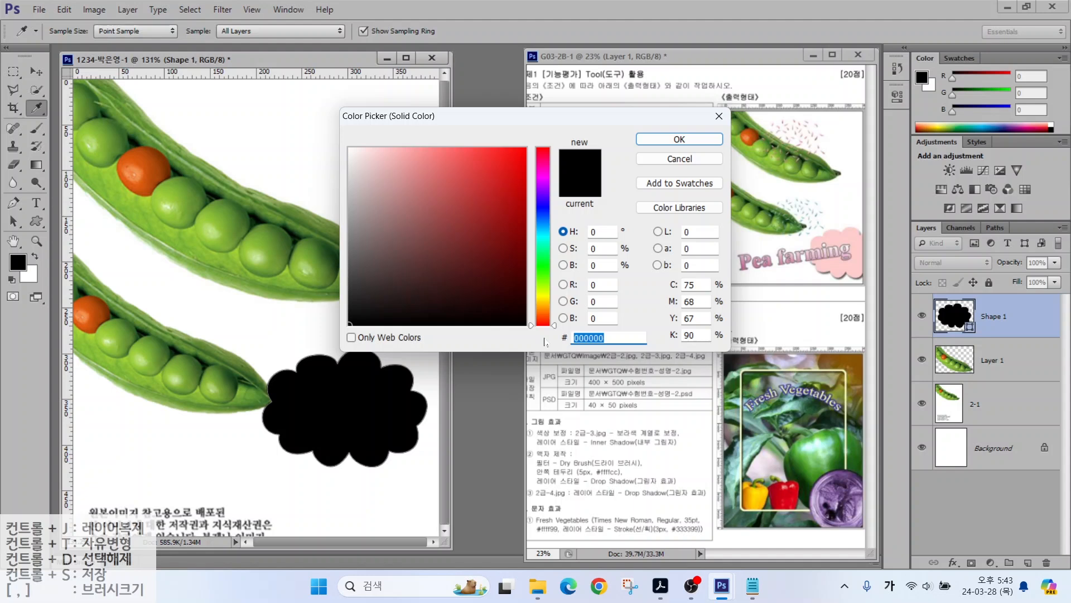
pyautogui.press('Hangul')
pyautogui.write('ff')
pyautogui.write('cccc')
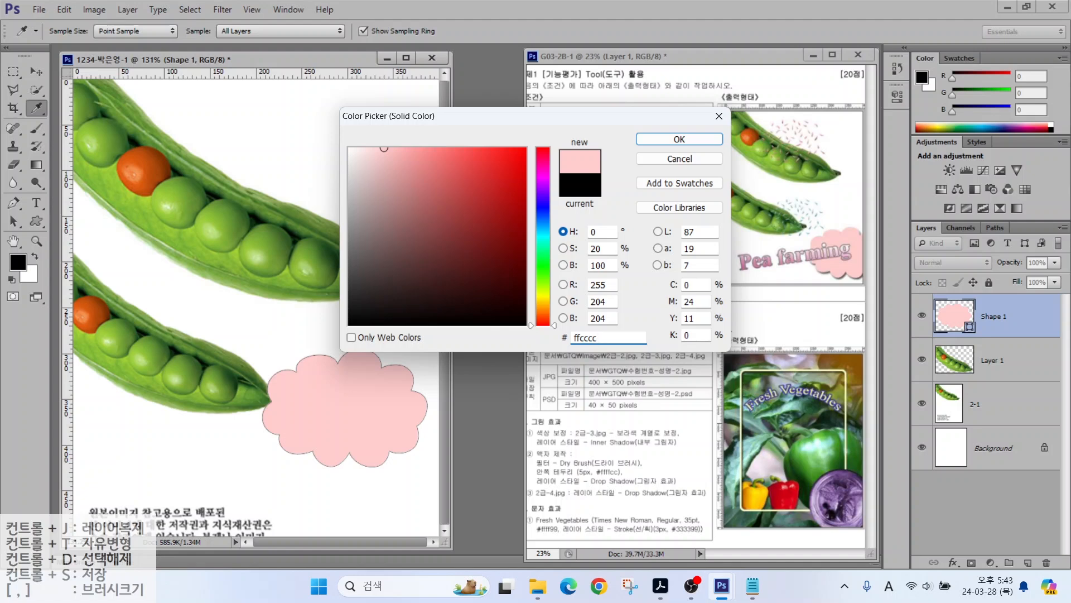
pyautogui.press('alt')
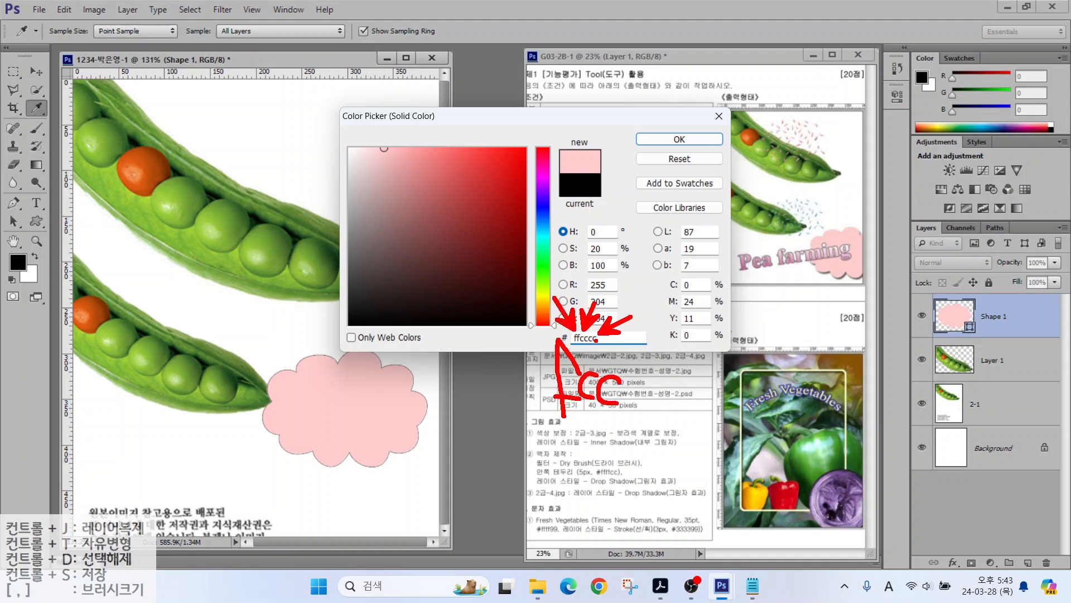
pyautogui.press('Escape')
pyautogui.doubleClick(606, 343)
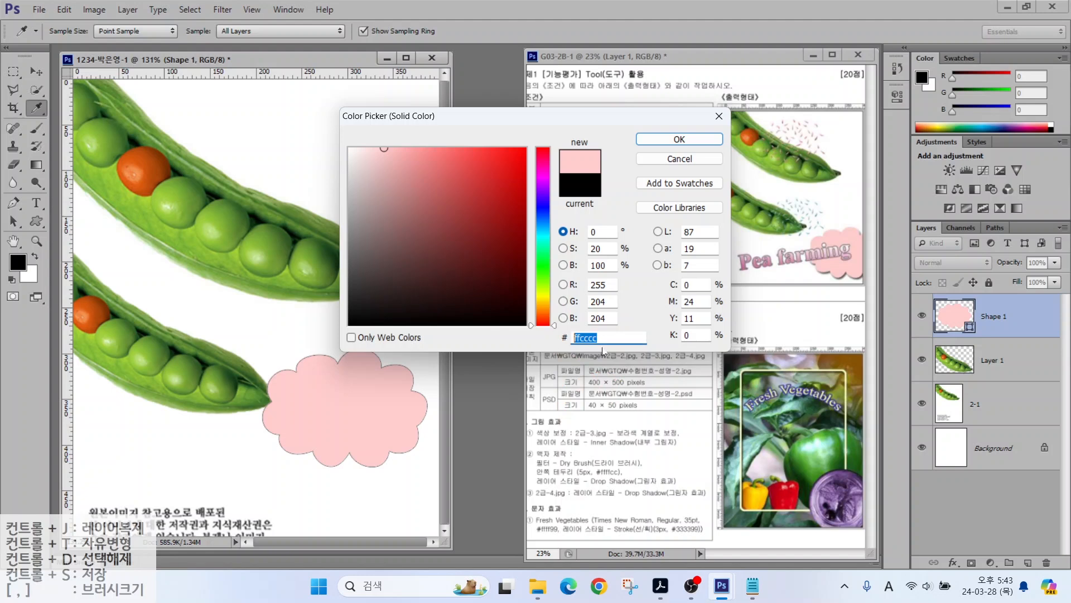
pyautogui.write('ffcccc')
pyautogui.press('Return')
# Step: Switch to the Eraser tool with E
pyautogui.moveTo(598, 222); pyautogui.dragTo(689, 222)
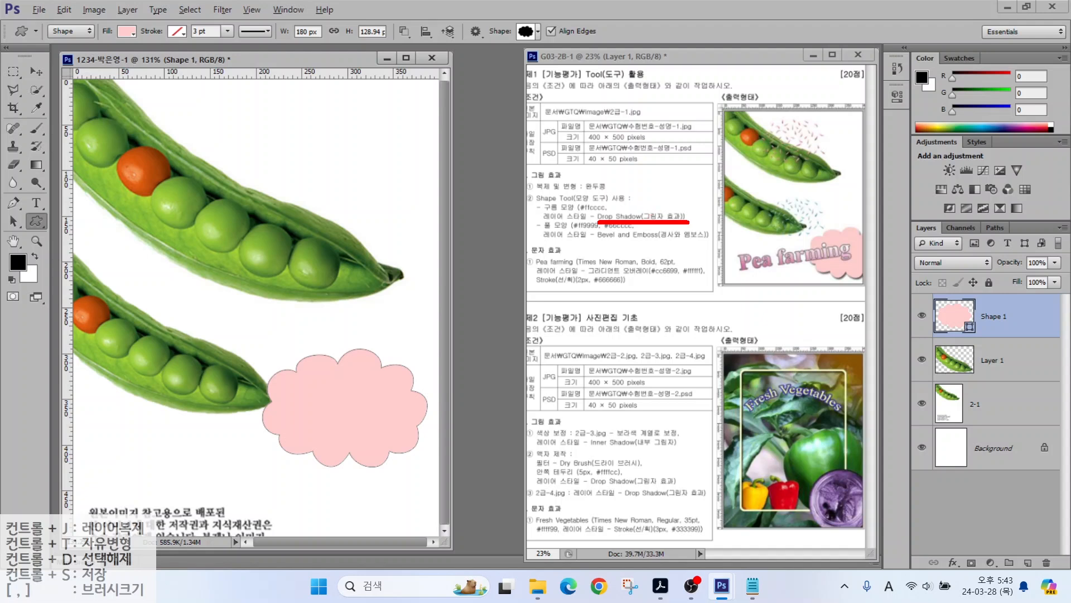
pyautogui.press('e')
pyautogui.moveTo(890, 211)
pyautogui.mouseDown()
pyautogui.moveTo(1051, 454)
pyautogui.moveTo(1068, 581)
pyautogui.mouseUp()
pyautogui.moveTo(930, 545); pyautogui.dragTo(973, 581)
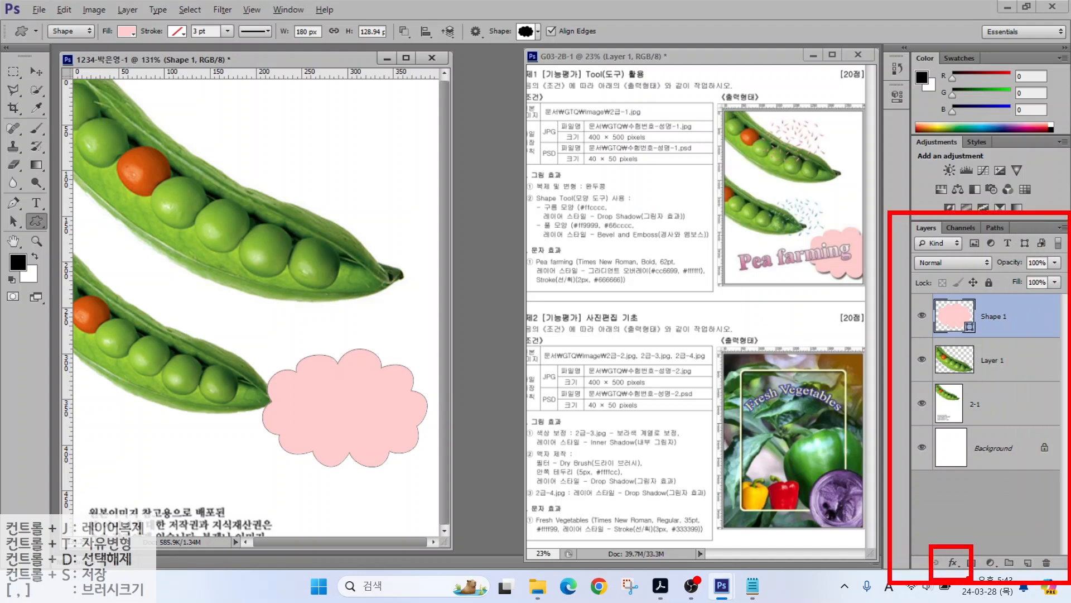
# Step: Add a Drop Shadow with lowered opacity to the pink cloud on Shape 1
pyautogui.moveTo(982, 517); pyautogui.dragTo(955, 563)
pyautogui.press('Escape')
pyautogui.click(955, 564)
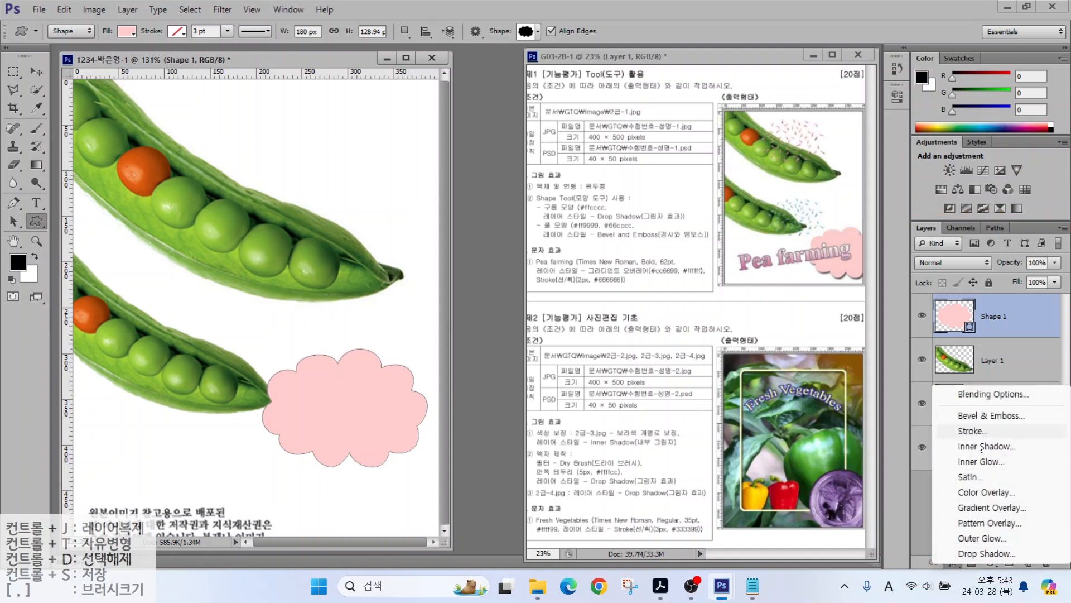
pyautogui.press('Escape')
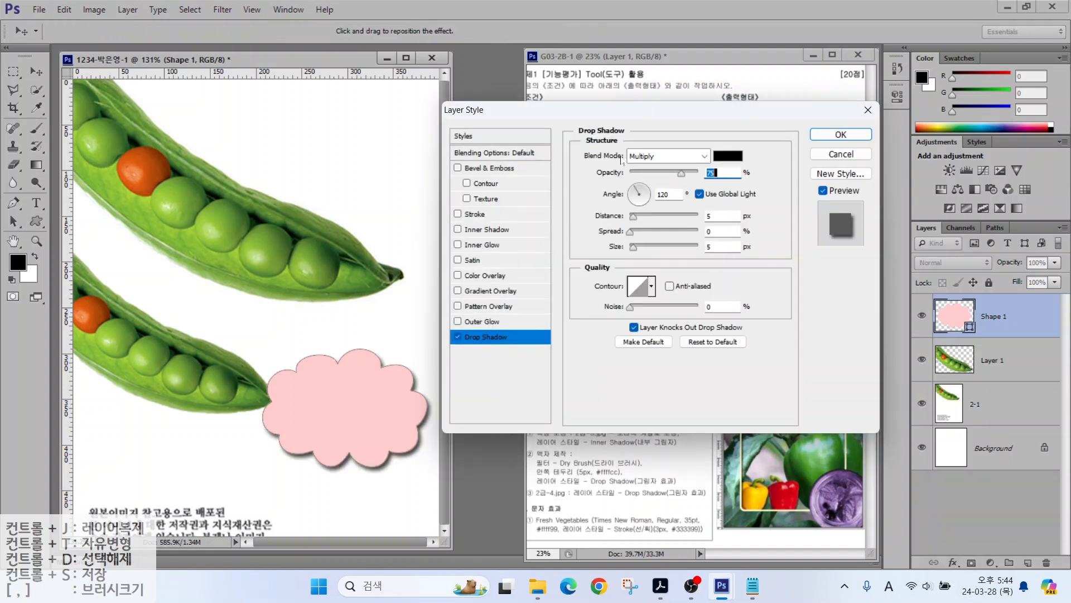
pyautogui.press('alt')
pyautogui.moveTo(728, 180)
pyautogui.mouseDown()
pyautogui.moveTo(701, 157)
pyautogui.moveTo(730, 183)
pyautogui.mouseUp()
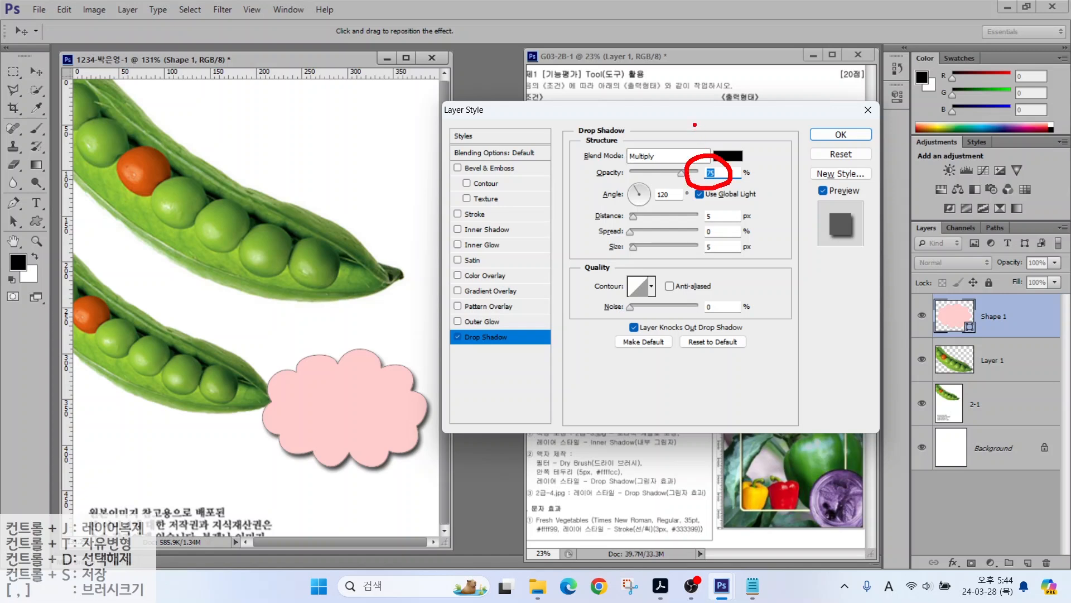
pyautogui.press('Escape')
pyautogui.moveTo(682, 181)
pyautogui.mouseDown()
pyautogui.moveTo(640, 179)
pyautogui.moveTo(682, 179)
pyautogui.mouseUp()
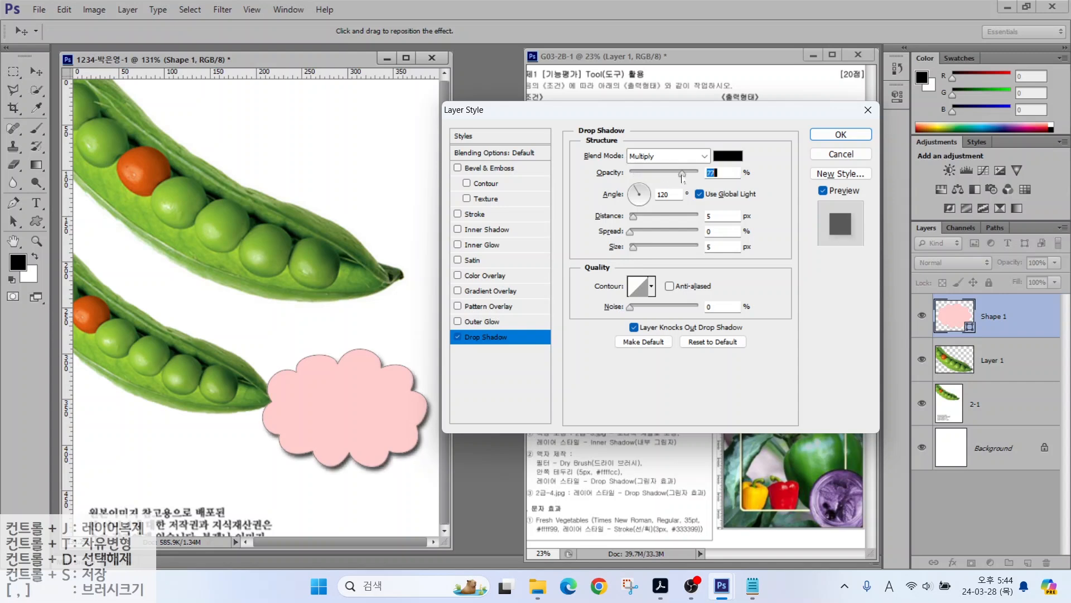
pyautogui.click(841, 135)
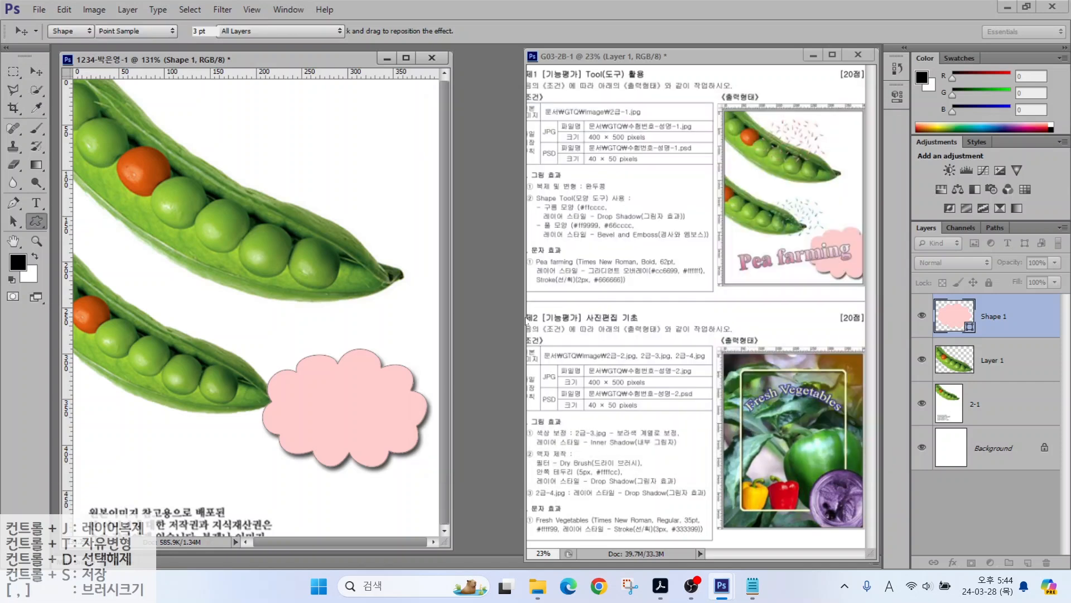
pyautogui.click(36, 71)
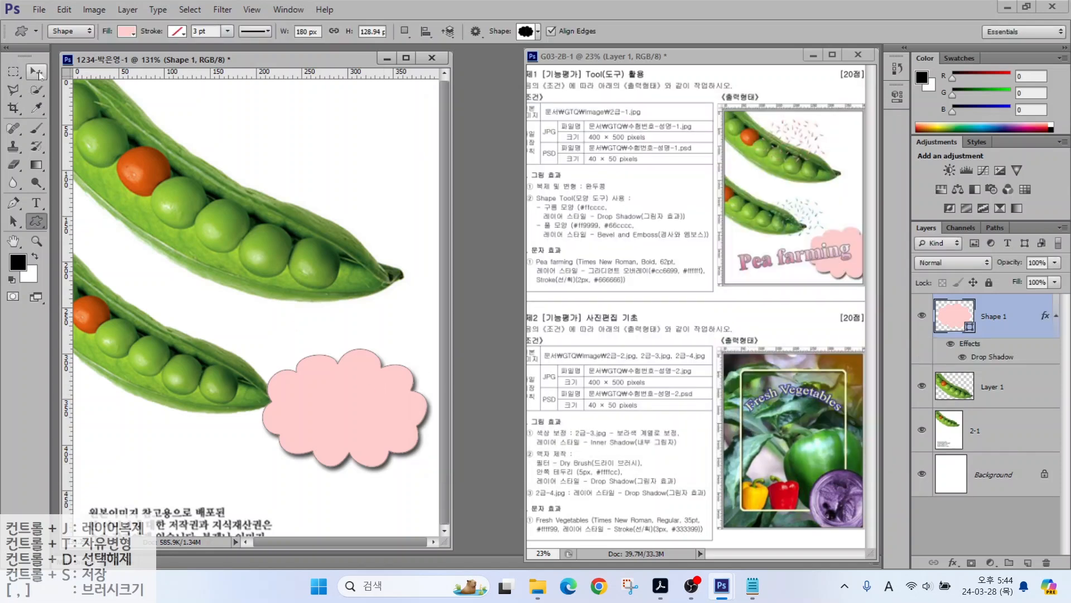
# Step: Move the pink cloud down and to the right and enlarge it slightly
pyautogui.moveTo(310, 418); pyautogui.dragTo(362, 467)
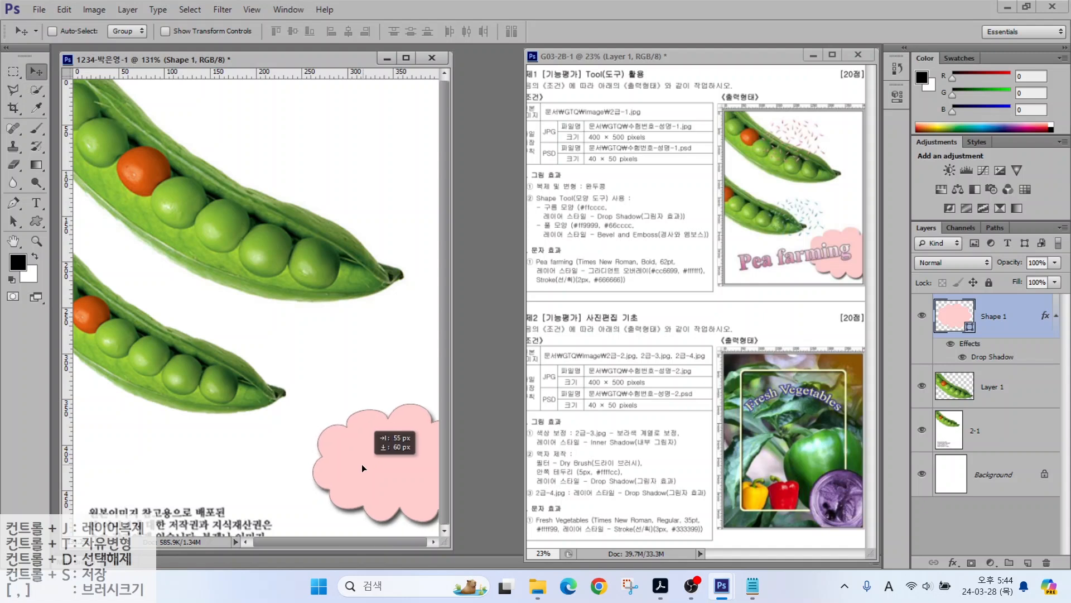
pyautogui.hotkey('ctrl', 't')
pyautogui.moveTo(310, 403); pyautogui.dragTo(296, 392)
pyautogui.press('Return')
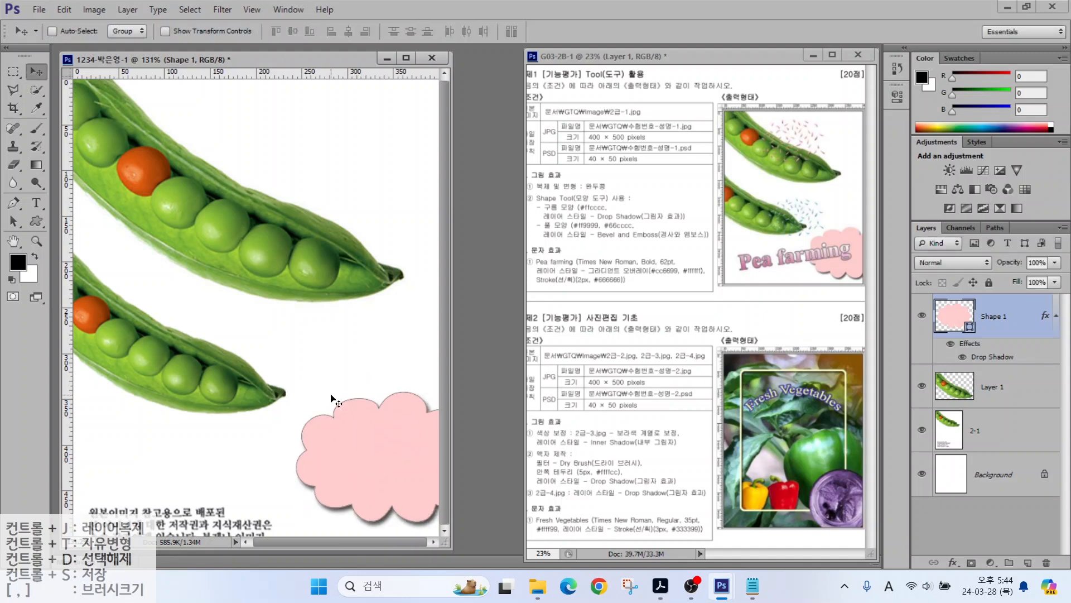
# Step: Draw the scattered-dots custom shape above the upper pea pod
pyautogui.click(37, 221)
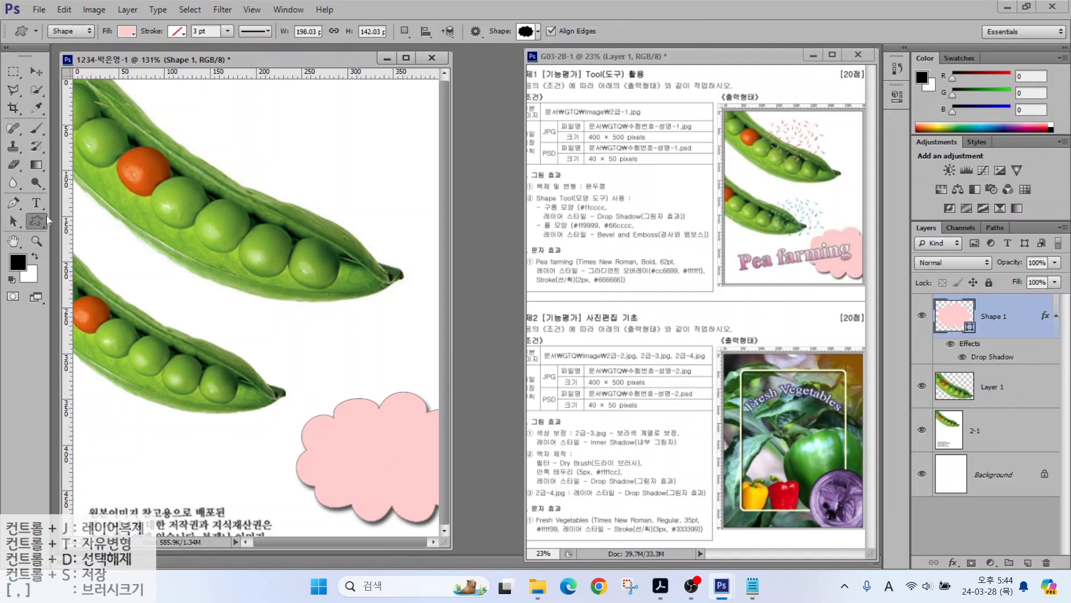
pyautogui.click(525, 31)
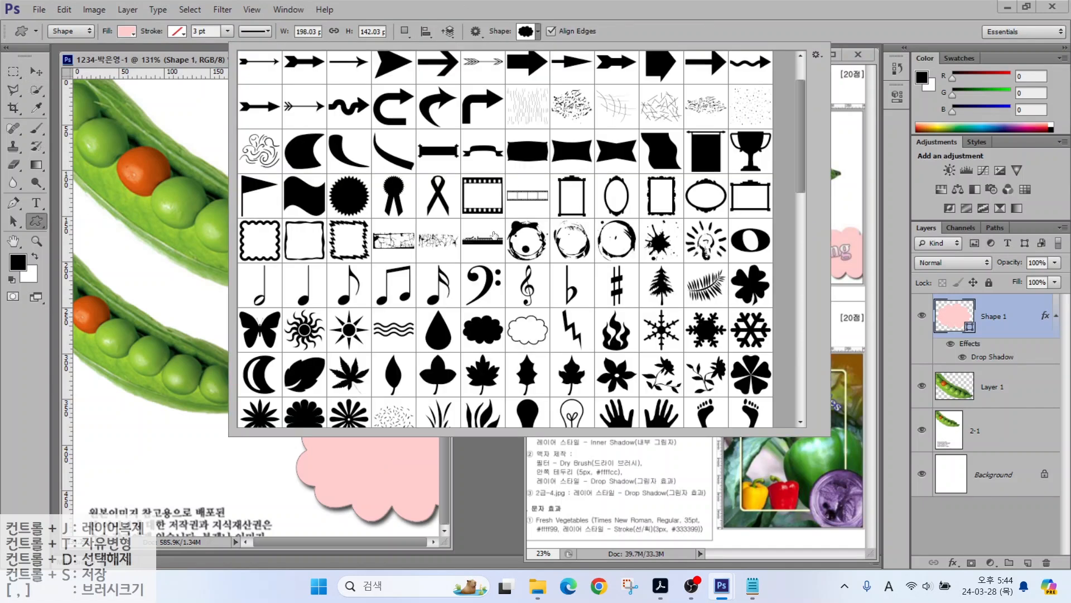
pyautogui.scroll(-3, 402, 272)
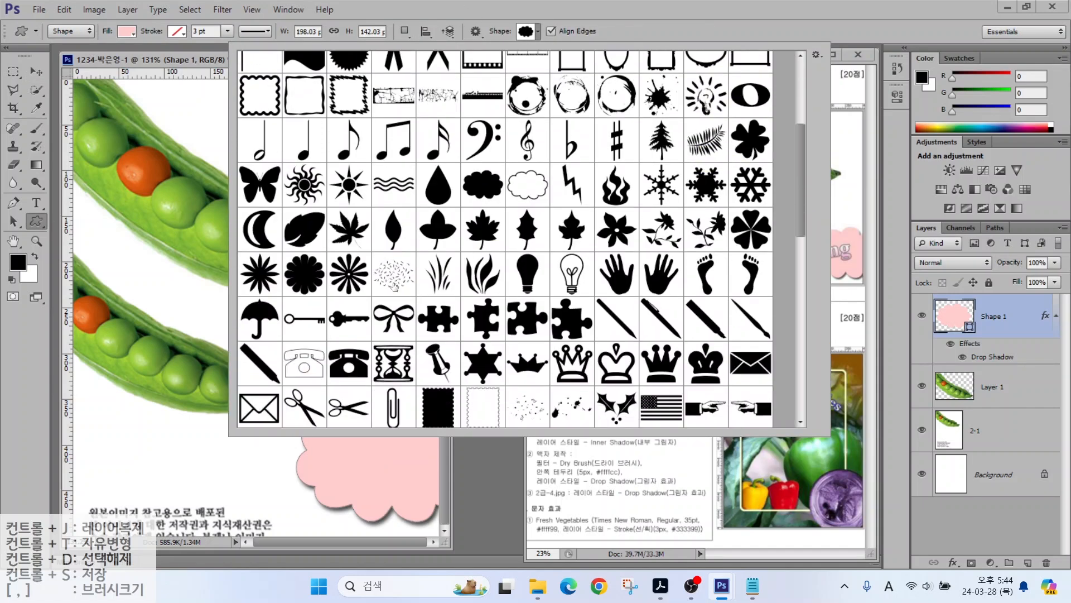
pyautogui.moveTo(485, 290)
pyautogui.mouseDown()
pyautogui.moveTo(424, 229)
pyautogui.moveTo(429, 288)
pyautogui.moveTo(459, 336)
pyautogui.mouseUp()
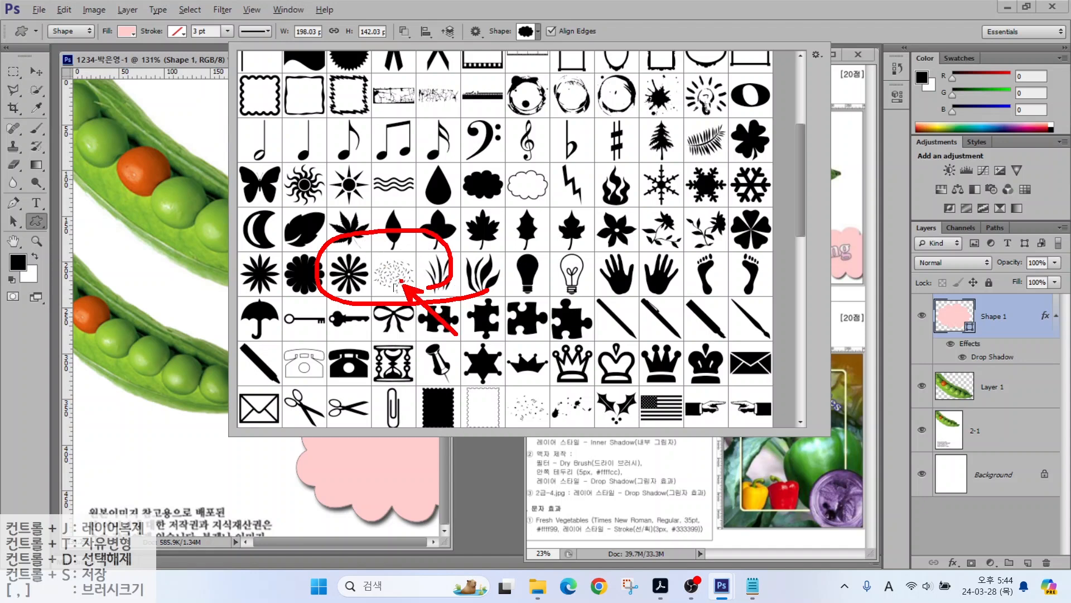
pyautogui.doubleClick(397, 279)
pyautogui.click(527, 32)
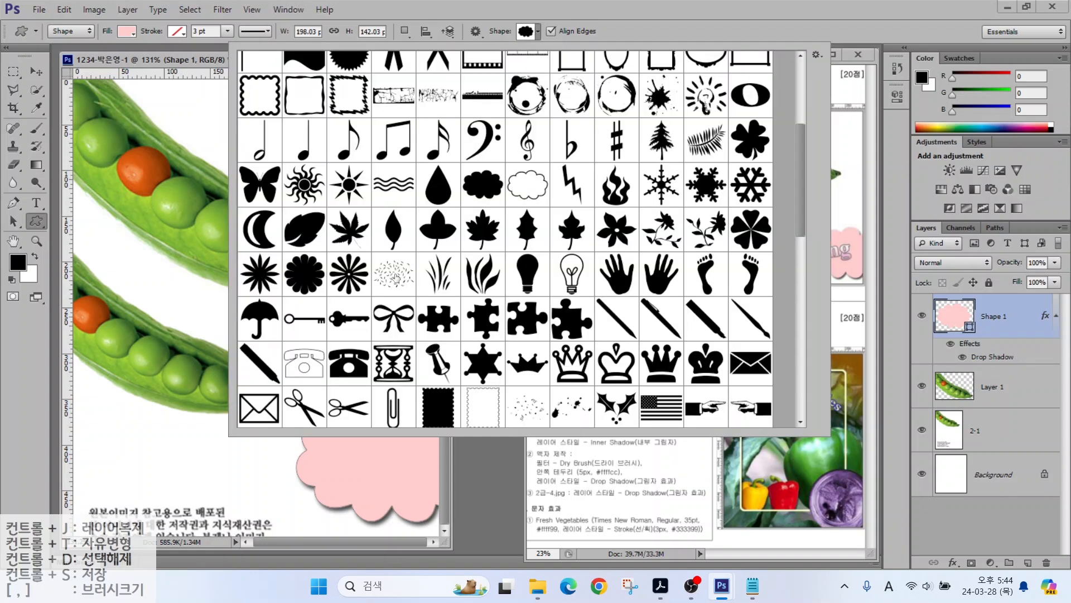
pyautogui.doubleClick(396, 277)
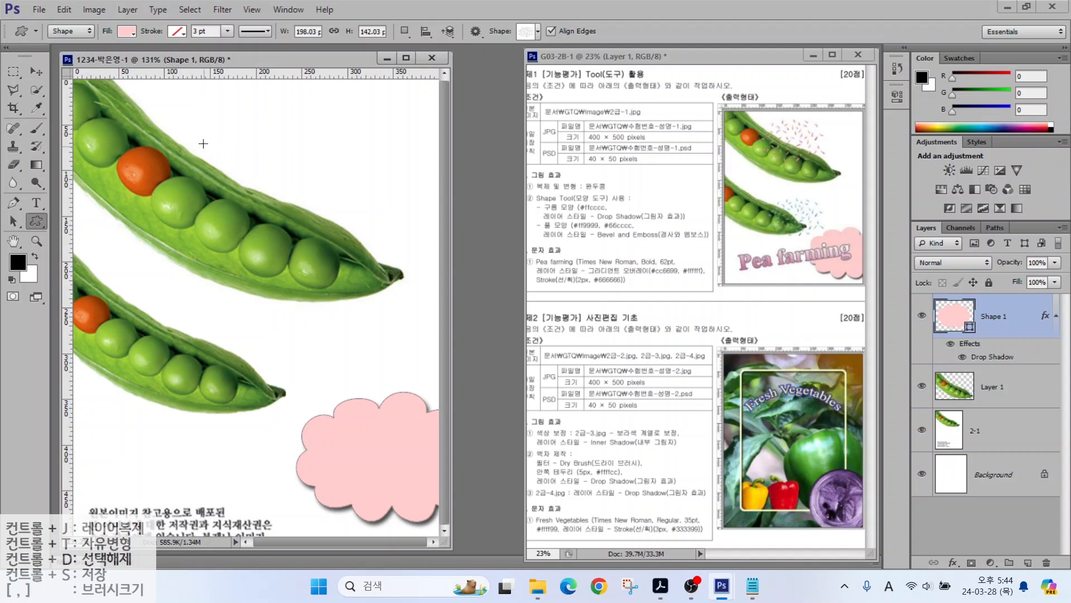
pyautogui.moveTo(178, 101); pyautogui.dragTo(362, 221)
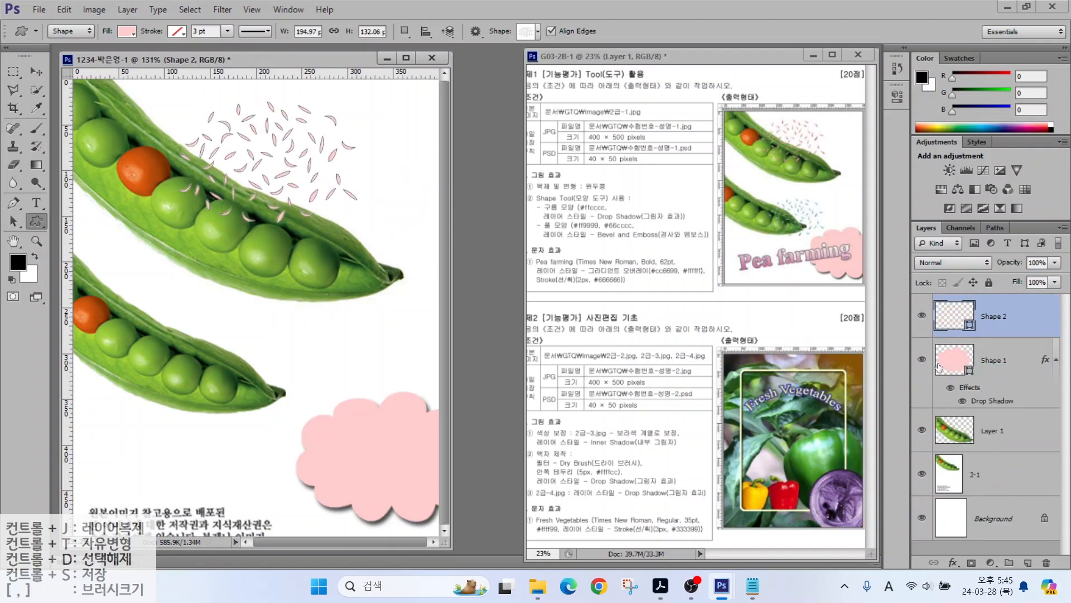
# Step: Fill the new shape with pink ff9999 and give it a Bevel & Emboss effect
pyautogui.doubleClick(953, 324)
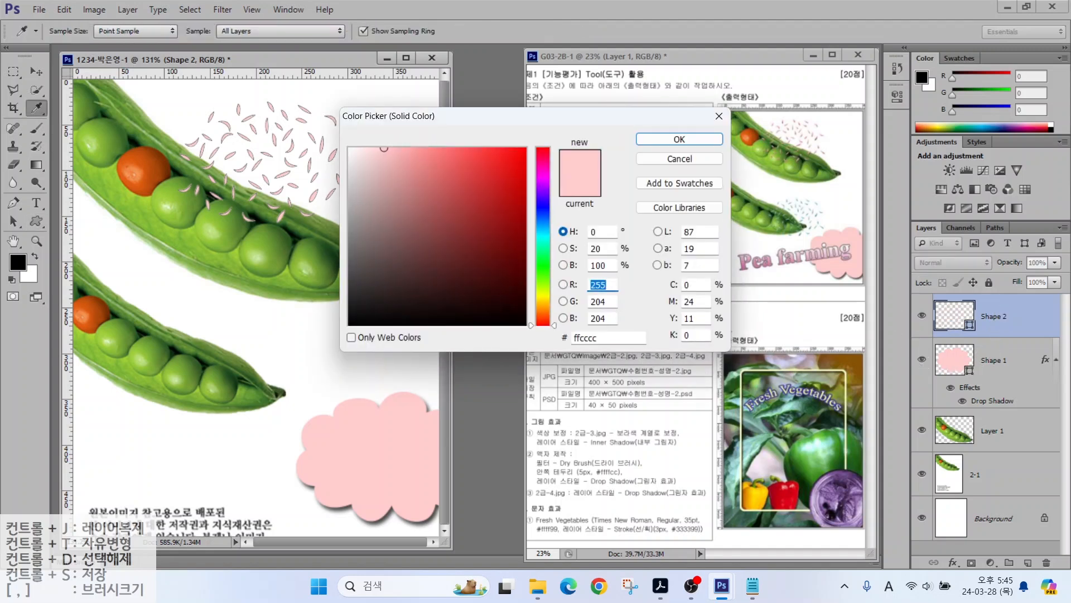
pyautogui.click(593, 337)
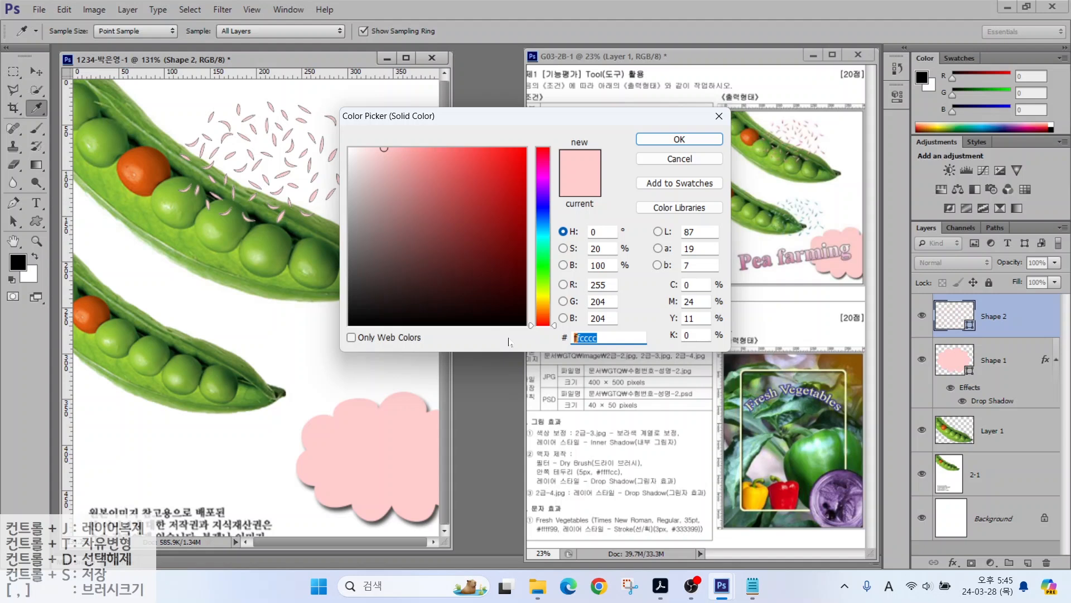
pyautogui.write('f')
pyautogui.write('f9999')
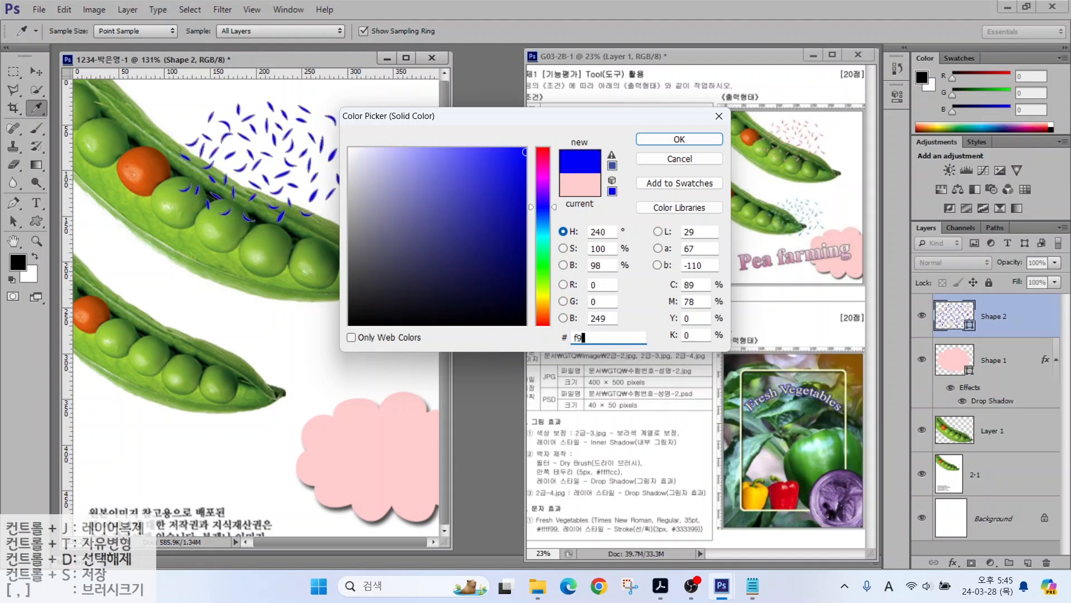
pyautogui.press('Return')
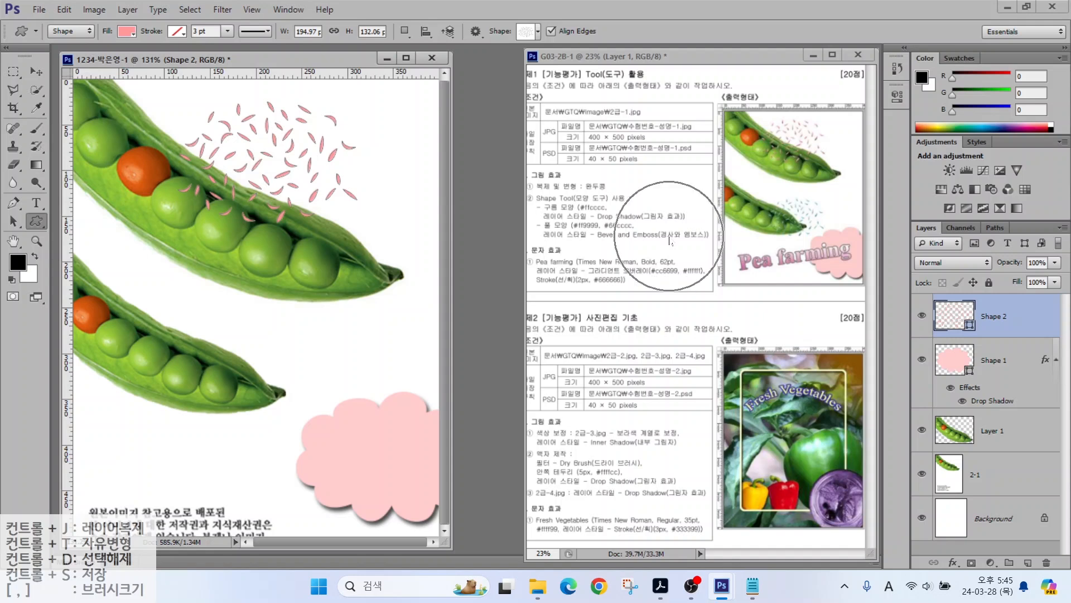
pyautogui.click(949, 563)
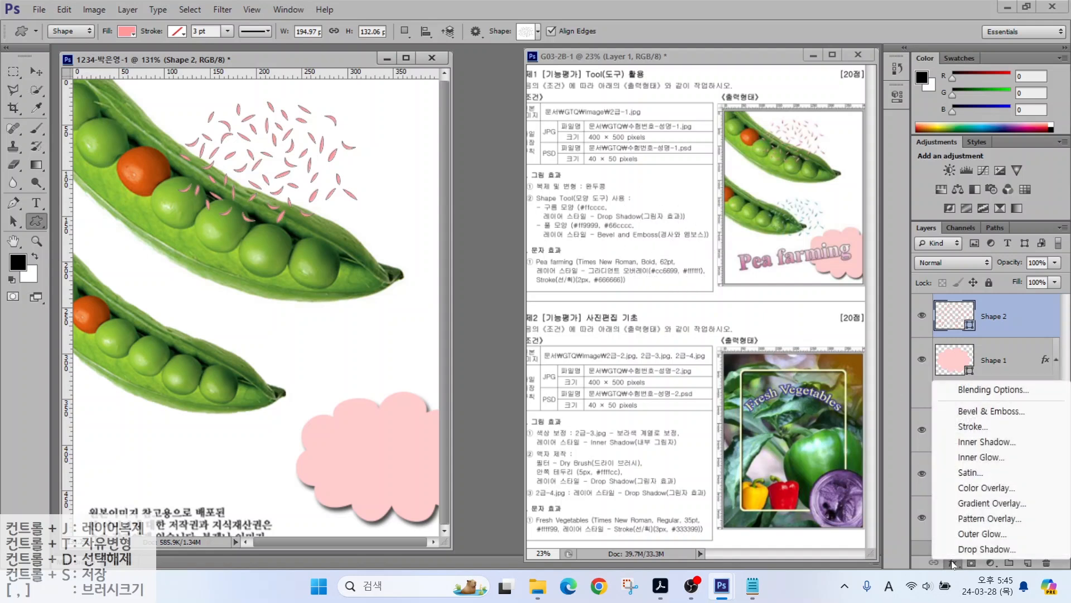
pyautogui.click(977, 411)
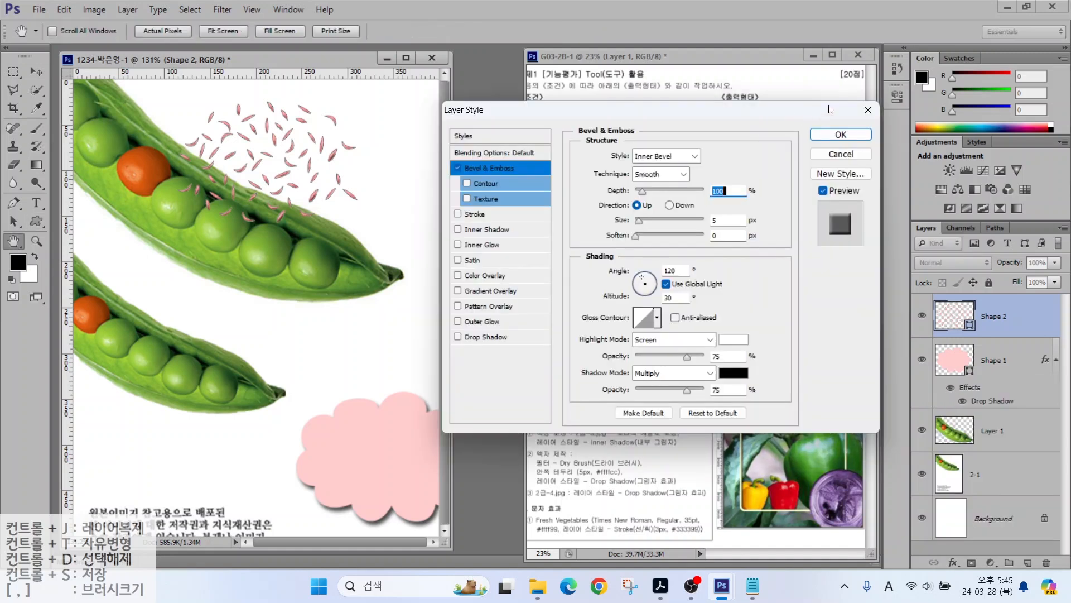
pyautogui.press('Return')
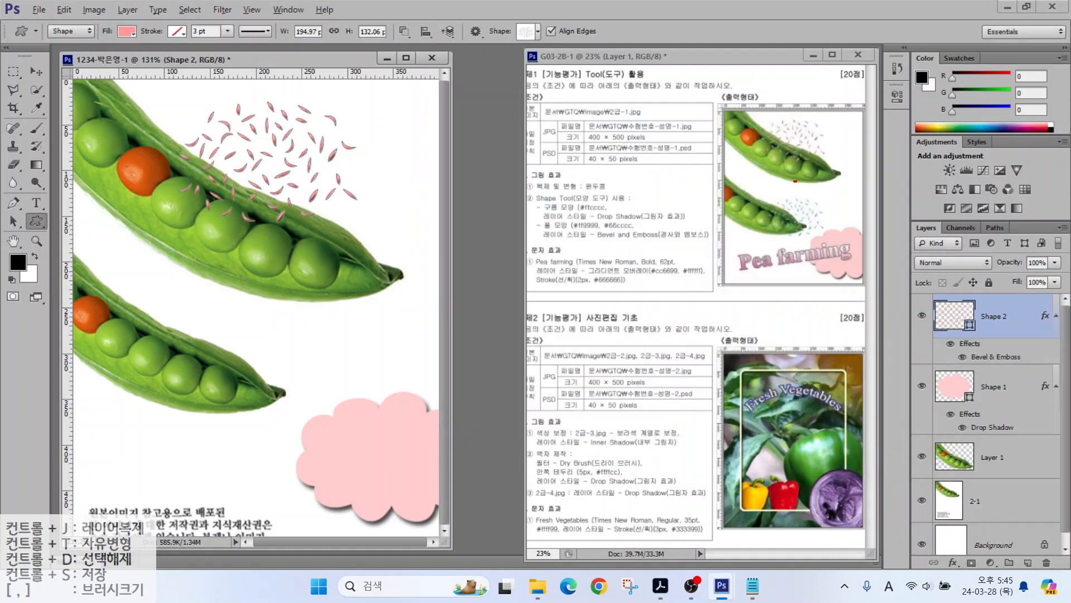
# Step: Duplicate the petal shape layer and move the copy down onto the lower pea pod
pyautogui.moveTo(828, 162)
pyautogui.mouseDown()
pyautogui.moveTo(729, 120)
pyautogui.moveTo(818, 140)
pyautogui.mouseUp()
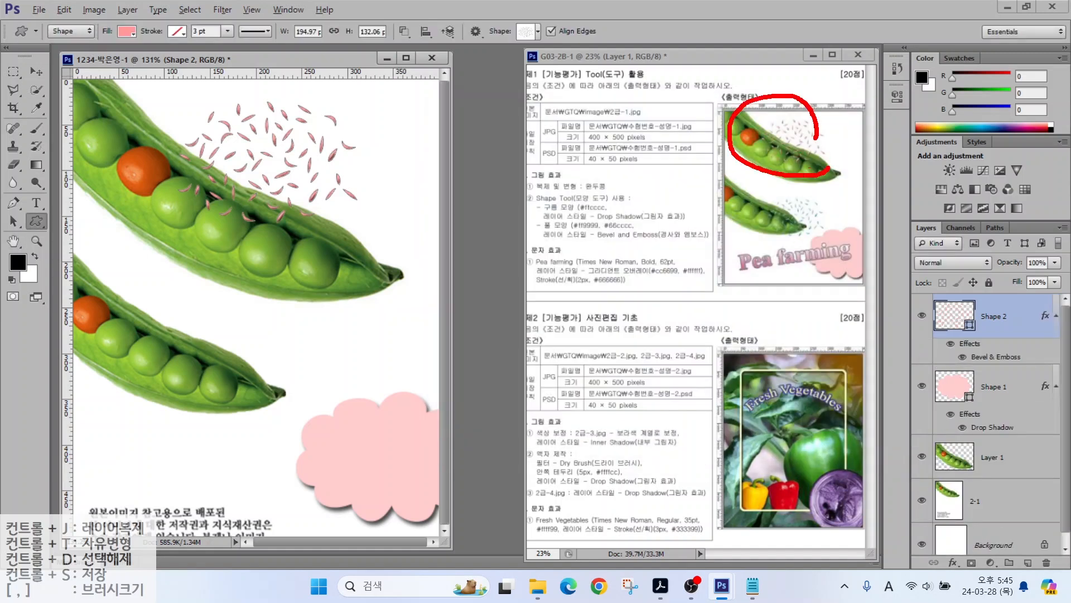
pyautogui.moveTo(825, 223)
pyautogui.mouseDown()
pyautogui.moveTo(794, 254)
pyautogui.moveTo(796, 182)
pyautogui.moveTo(848, 266)
pyautogui.mouseUp()
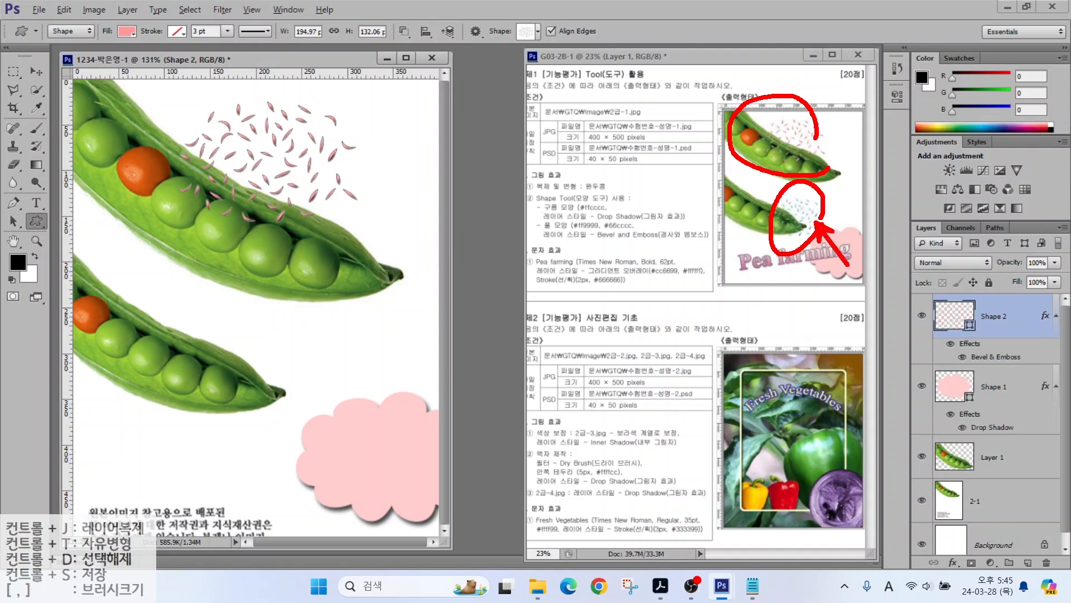
pyautogui.press('Escape')
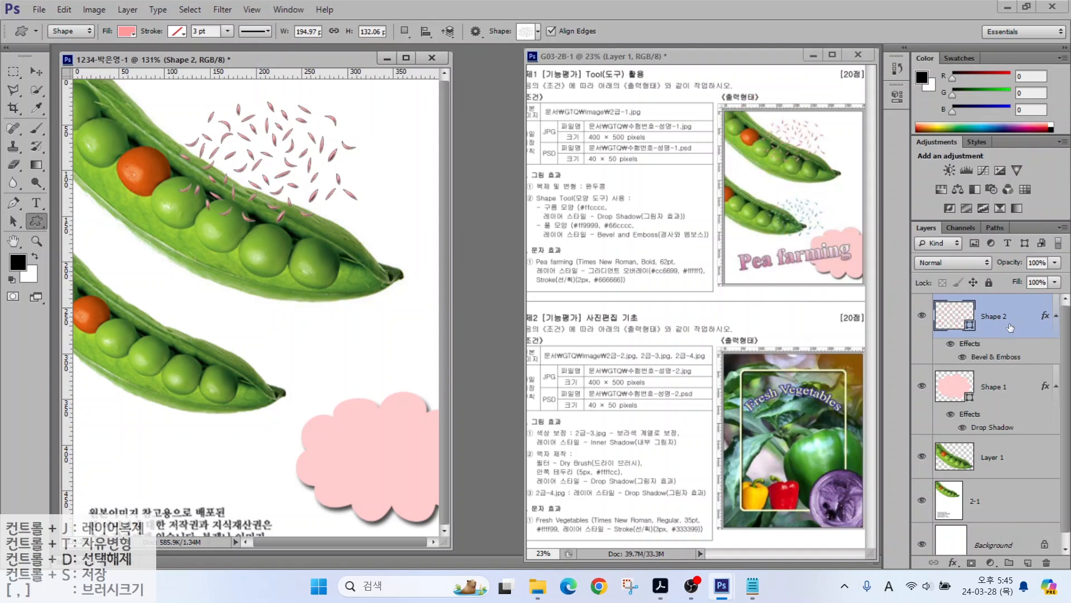
pyautogui.hotkey('ctrl', 'j')
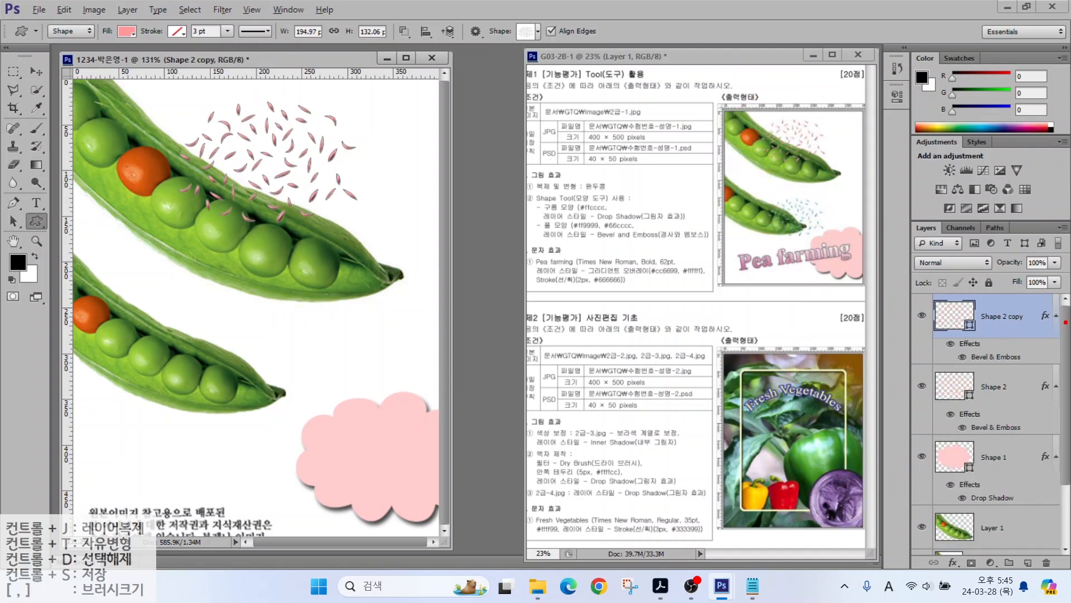
pyautogui.moveTo(1038, 330)
pyautogui.mouseDown()
pyautogui.moveTo(1001, 296)
pyautogui.moveTo(1038, 328)
pyautogui.mouseUp()
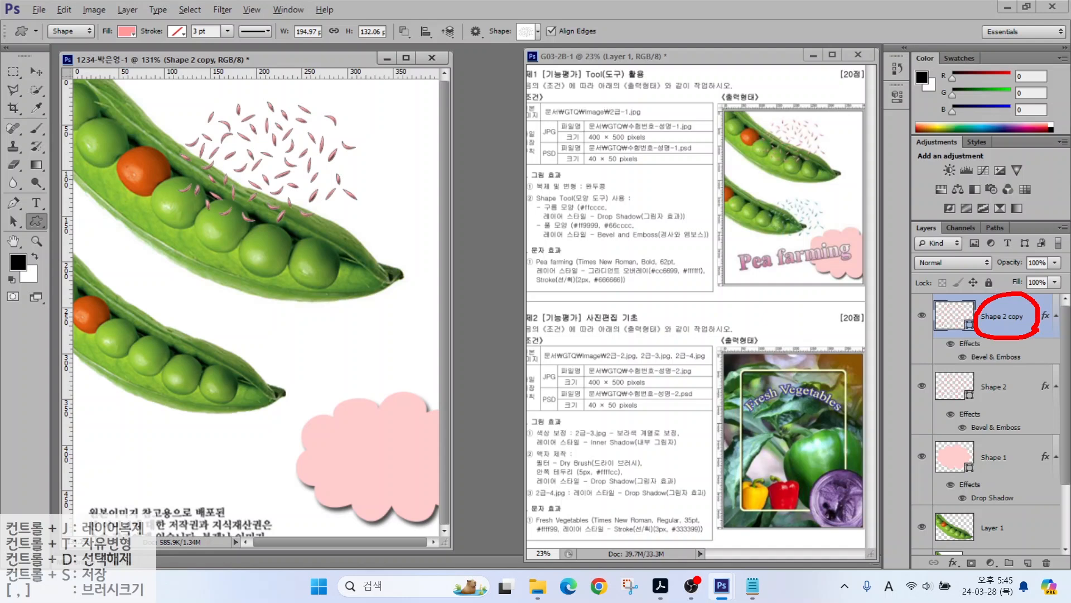
pyautogui.press('Escape')
pyautogui.press('v')
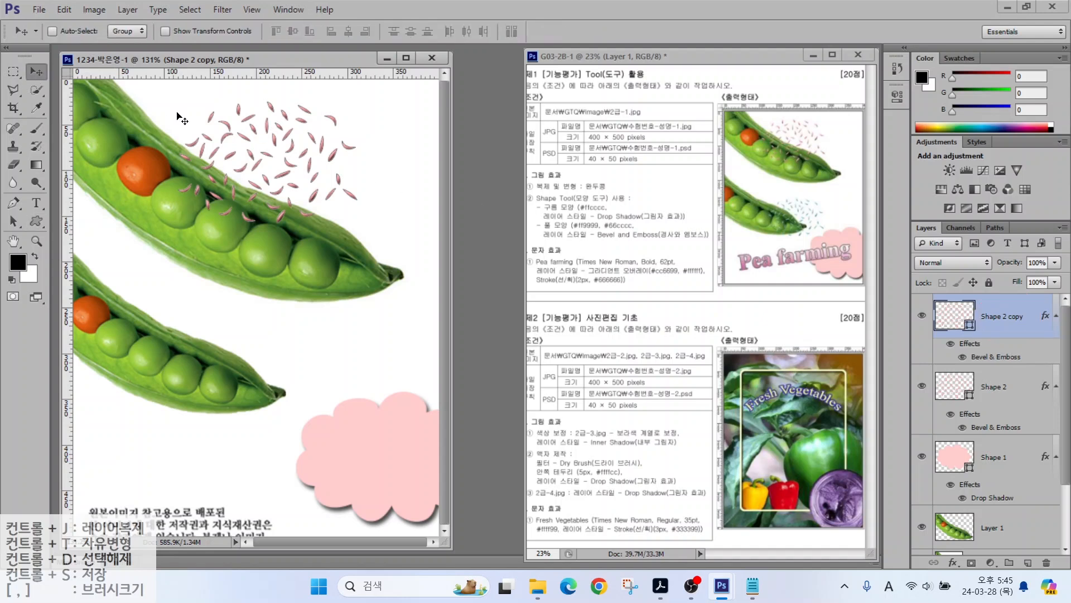
pyautogui.moveTo(251, 160); pyautogui.dragTo(237, 318)
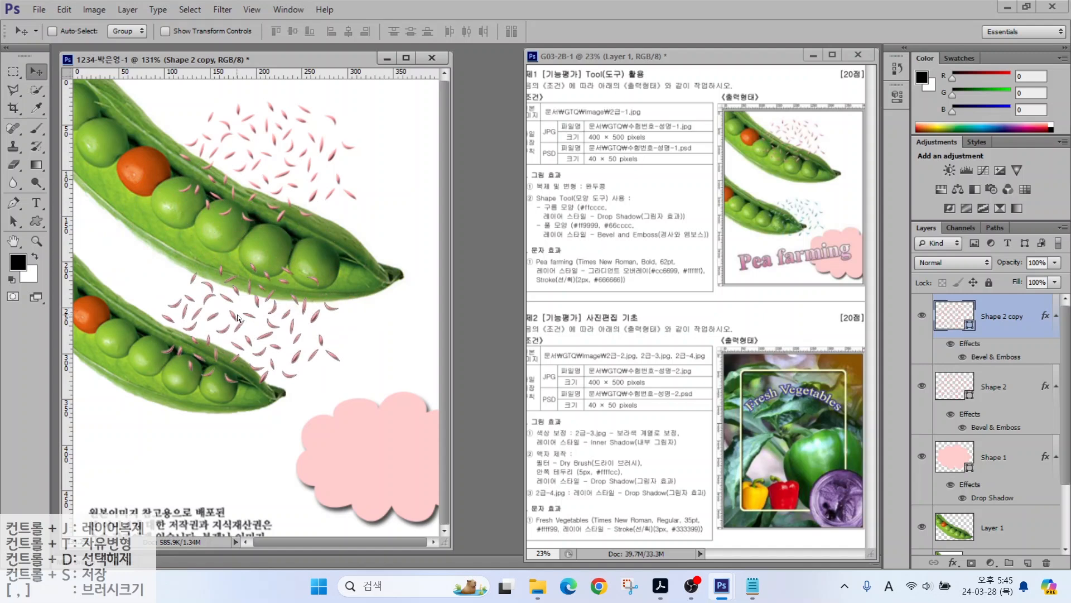
# Step: Shrink the petal copy to about 80 percent and nudge it over the lower pod
pyautogui.hotkey('ctrl', 't')
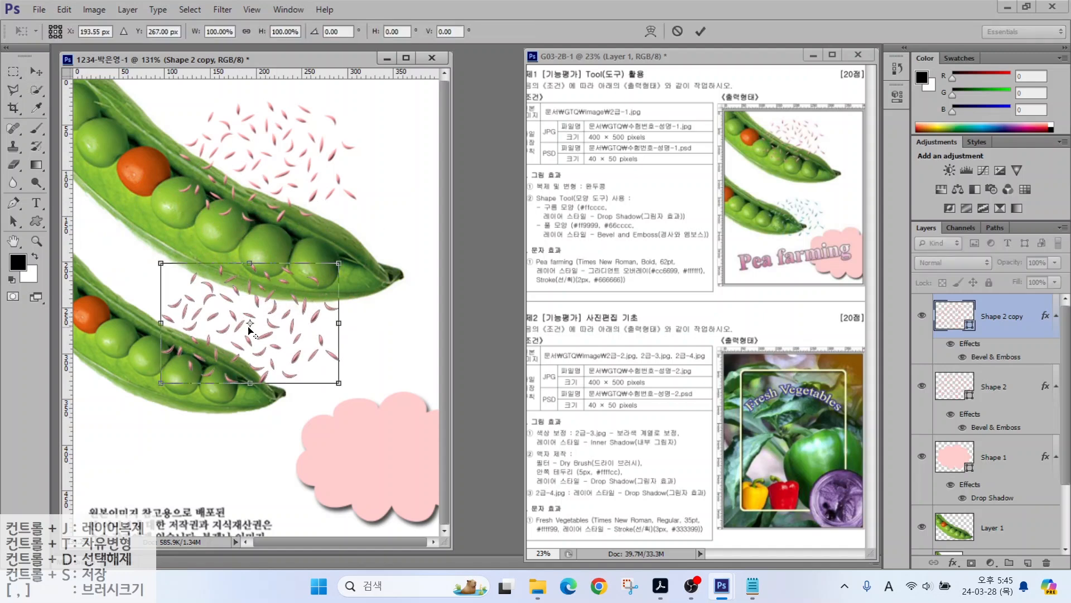
pyautogui.moveTo(338, 263); pyautogui.dragTo(285, 266)
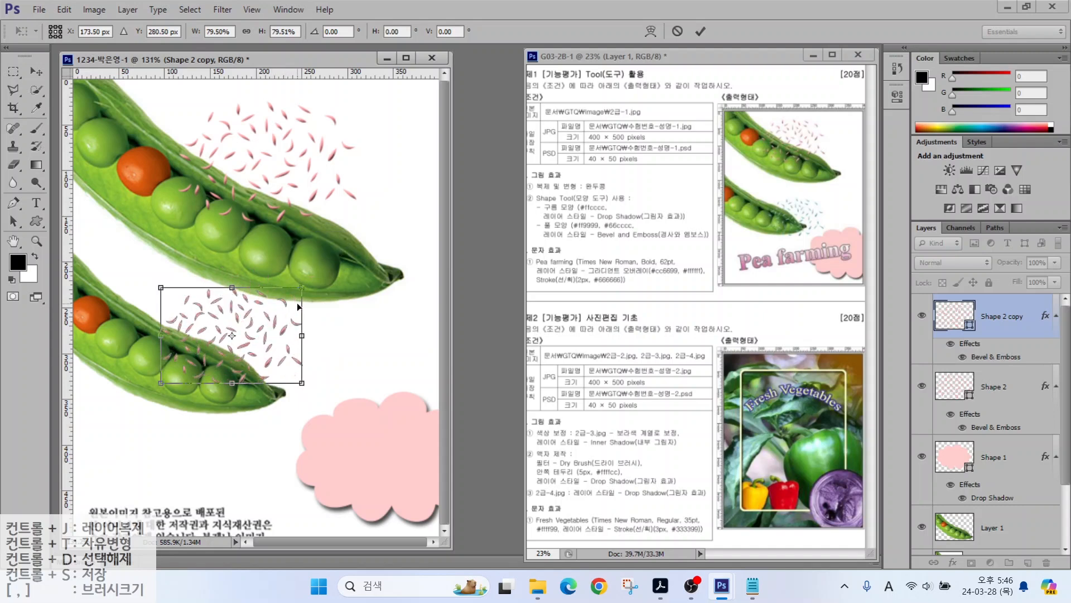
pyautogui.press('Return')
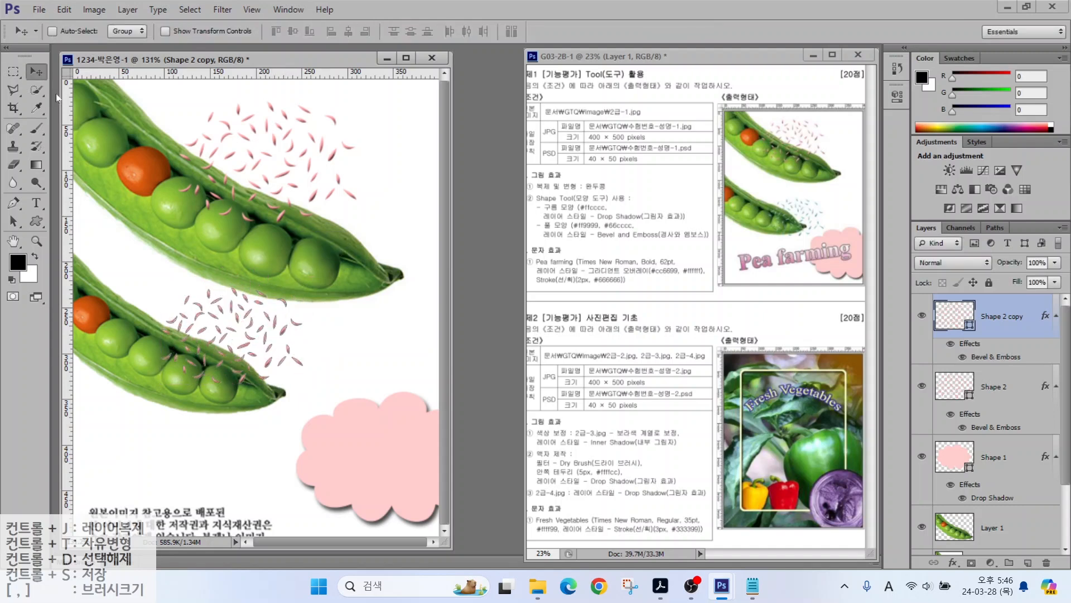
pyautogui.moveTo(260, 344); pyautogui.dragTo(276, 353)
# Step: Change the petal copy's fill colour to teal 66cccc
pyautogui.doubleClick(956, 316)
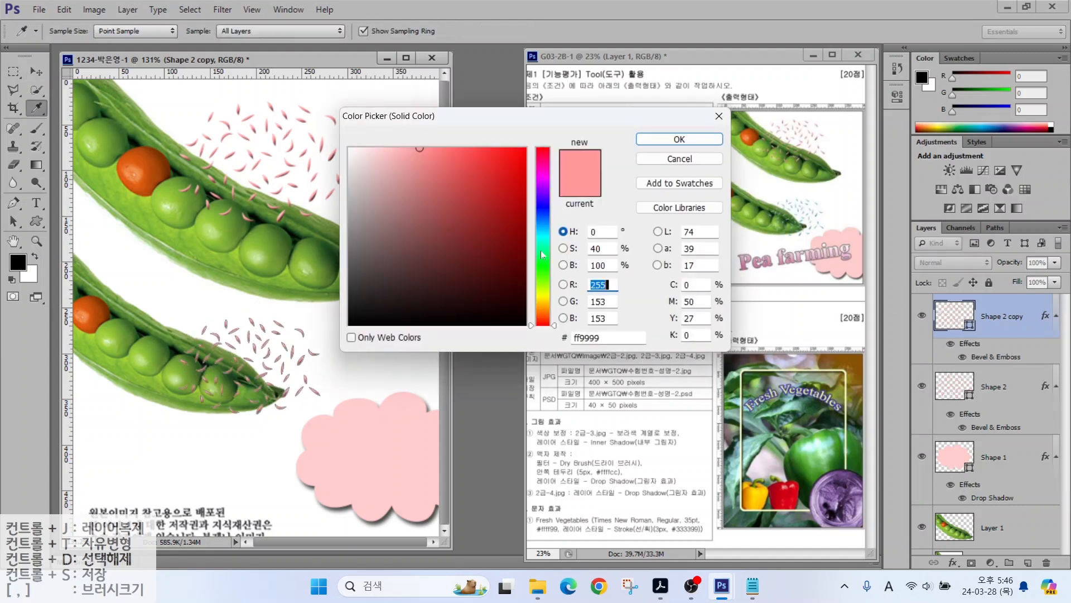
pyautogui.moveTo(596, 336); pyautogui.dragTo(499, 338)
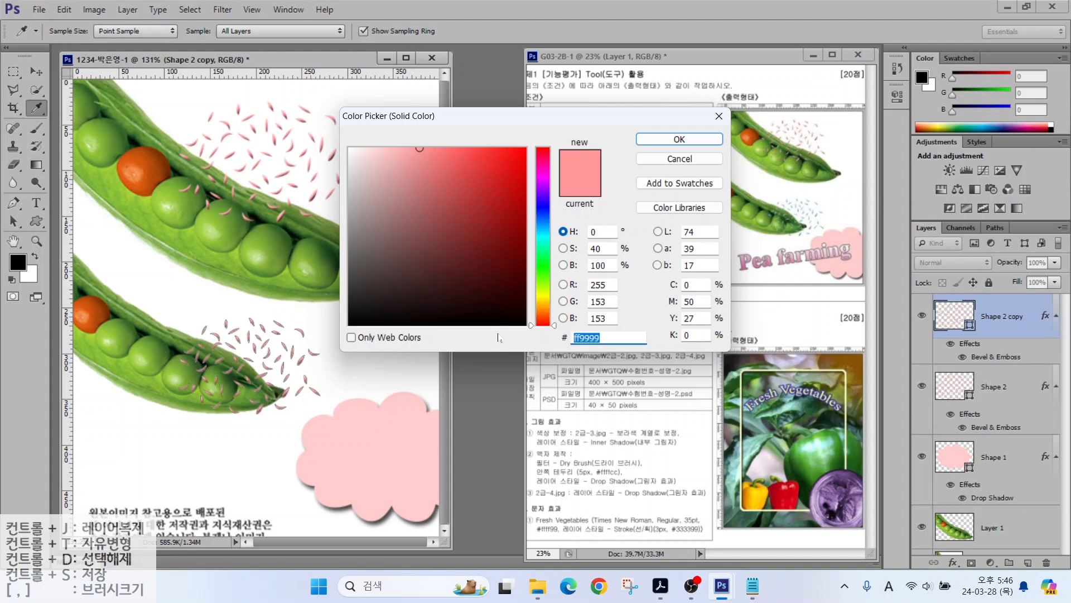
pyautogui.write('6cc')
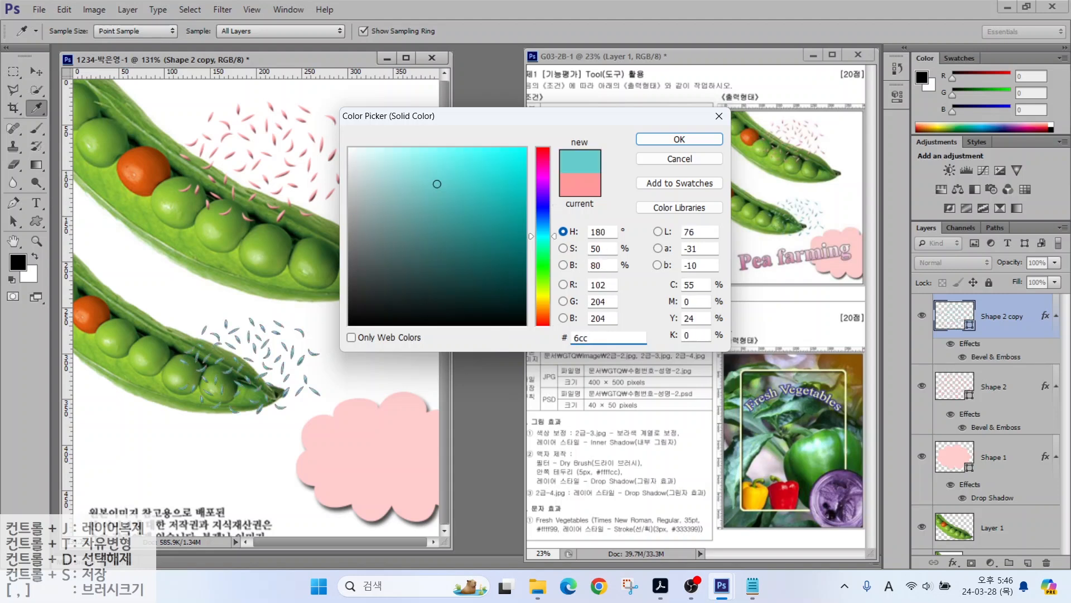
pyautogui.press('Return')
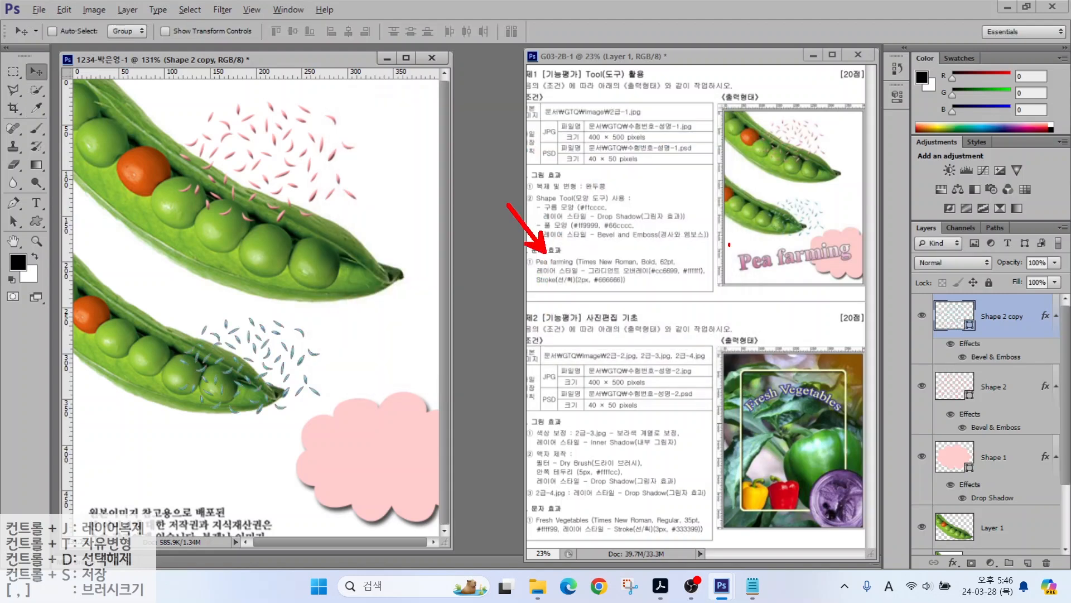
# Step: Paste the 'Pea farming' text onto a new text layer
pyautogui.click(40, 204)
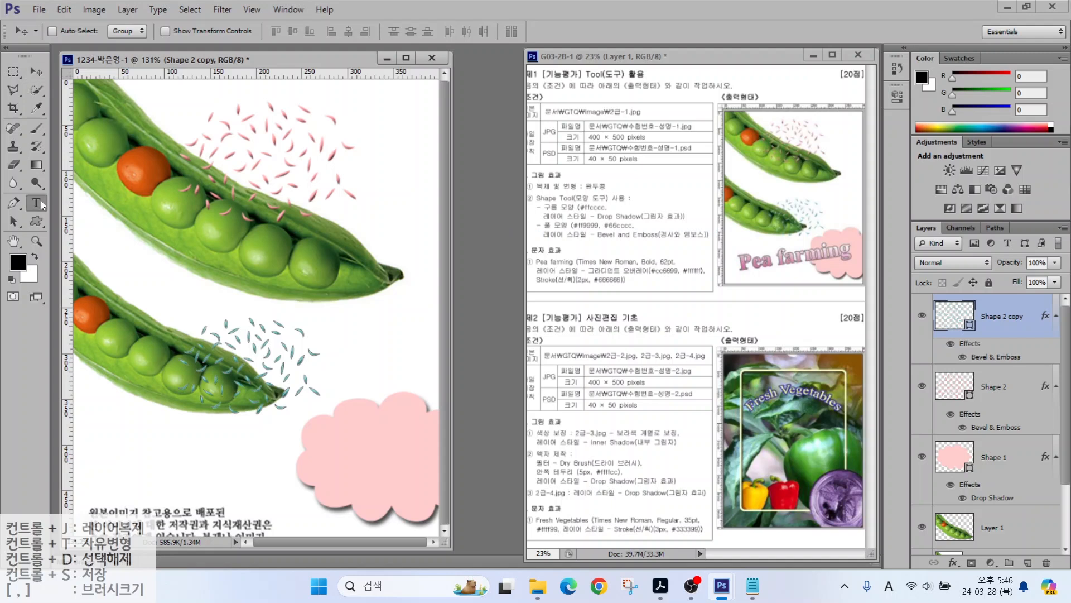
pyautogui.click(127, 270)
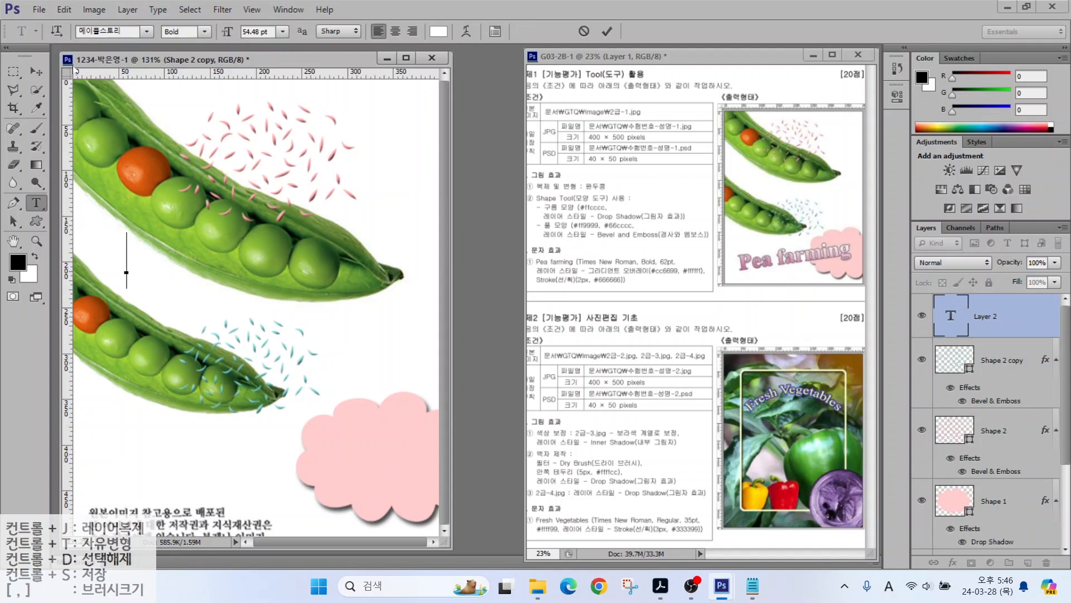
pyautogui.write('Pea farming')
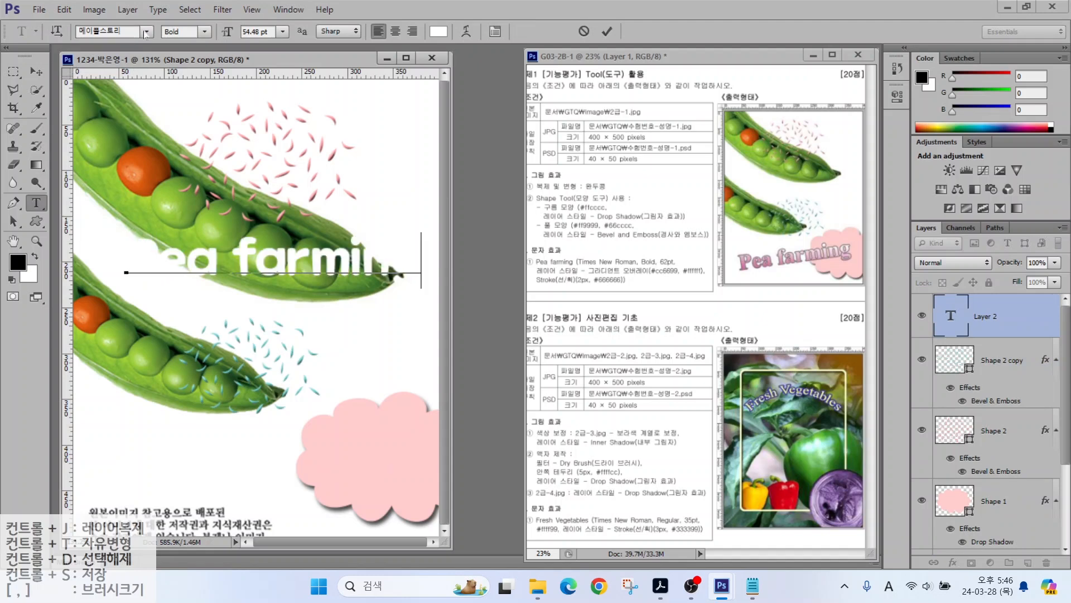
pyautogui.hotkey('ctrl', 'Return')
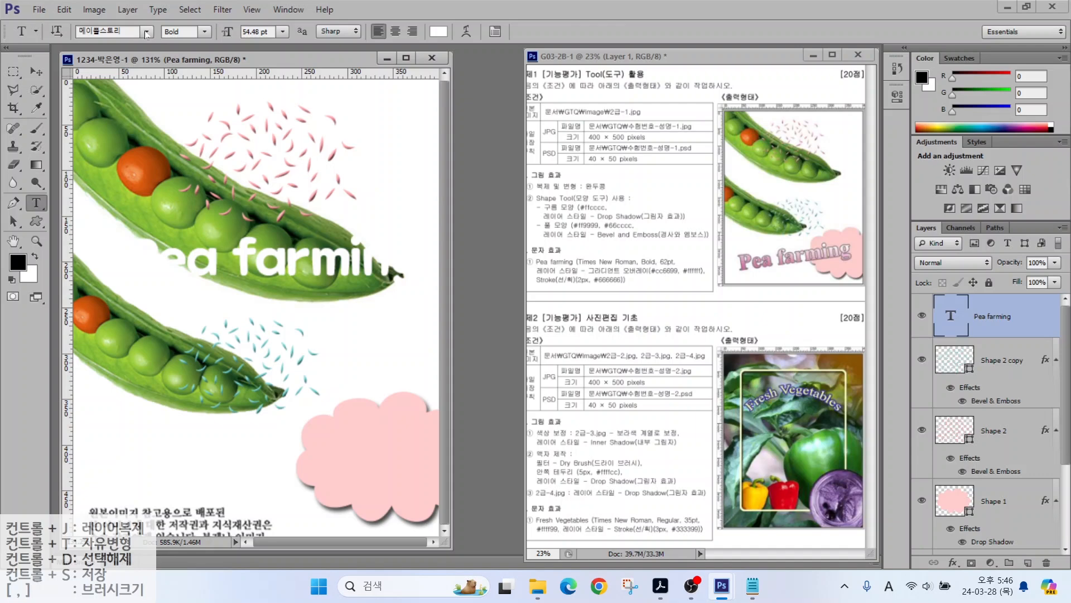
# Step: Set the text's font to Times New Roman at 62 pt
pyautogui.click(146, 35)
pyautogui.scroll(-15, 149, 167)
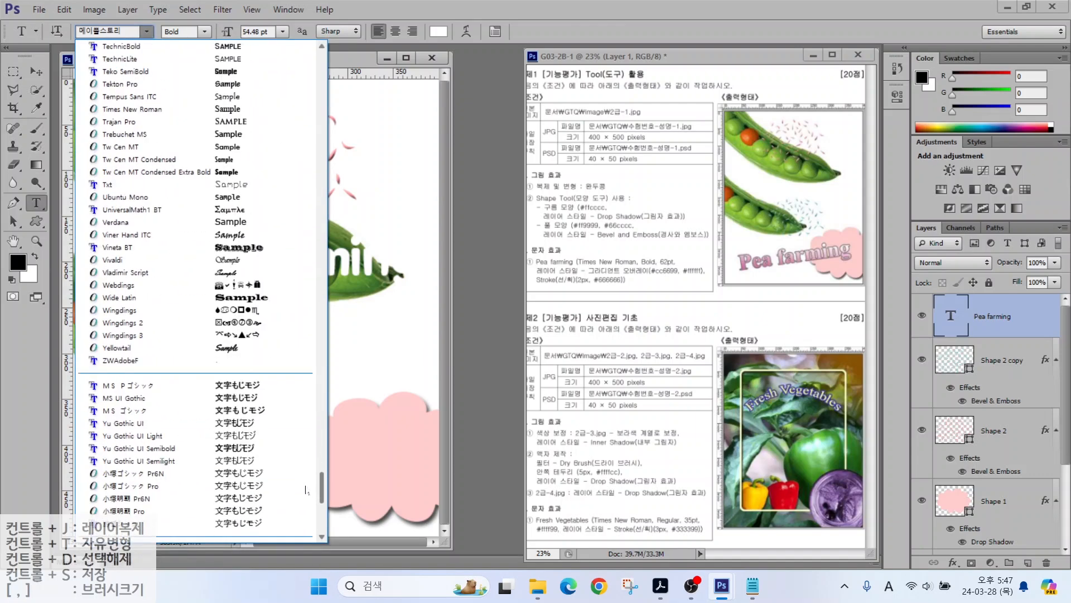
pyautogui.click(150, 108)
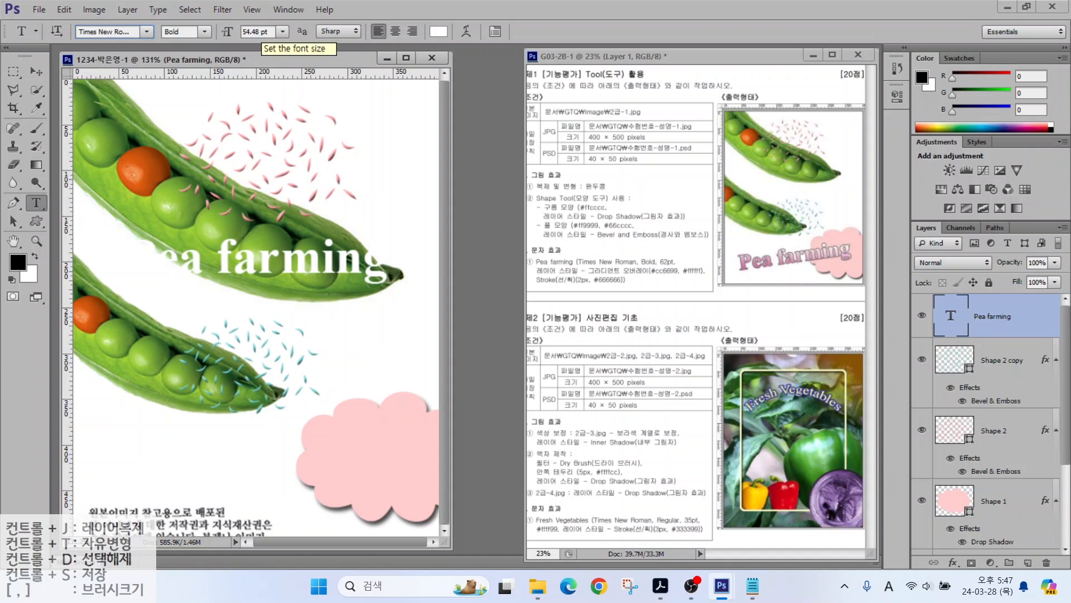
pyautogui.moveTo(271, 33); pyautogui.dragTo(188, 26)
pyautogui.write('62')
pyautogui.press('Return')
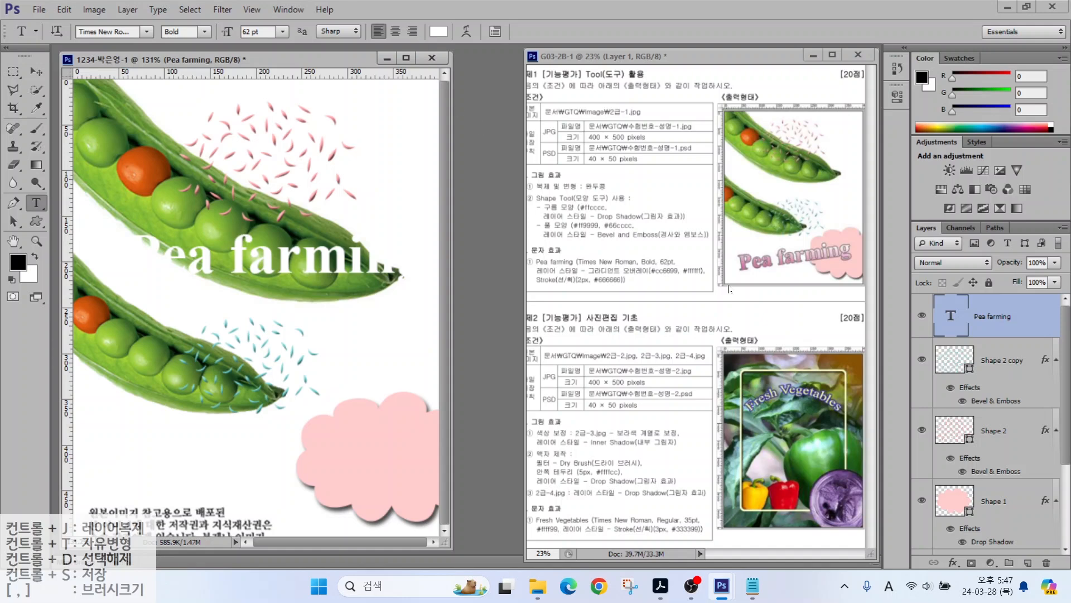
pyautogui.click(953, 562)
# Step: Add a Gradient Overlay to the text and bring up its gradient for editing
pyautogui.click(968, 505)
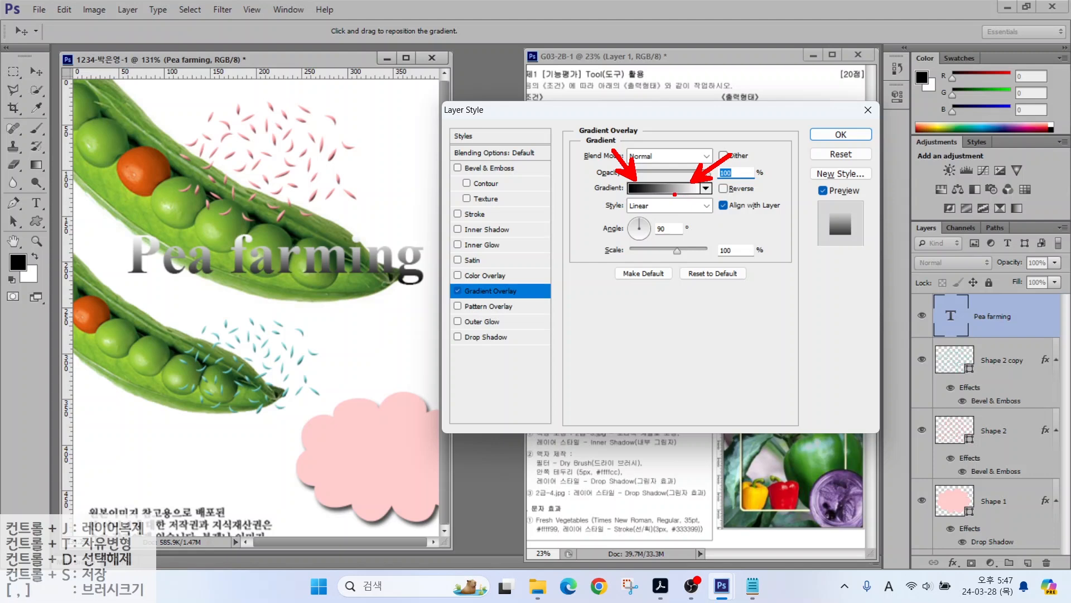
pyautogui.moveTo(673, 195); pyautogui.dragTo(676, 192)
pyautogui.press('Escape')
pyautogui.click(664, 191)
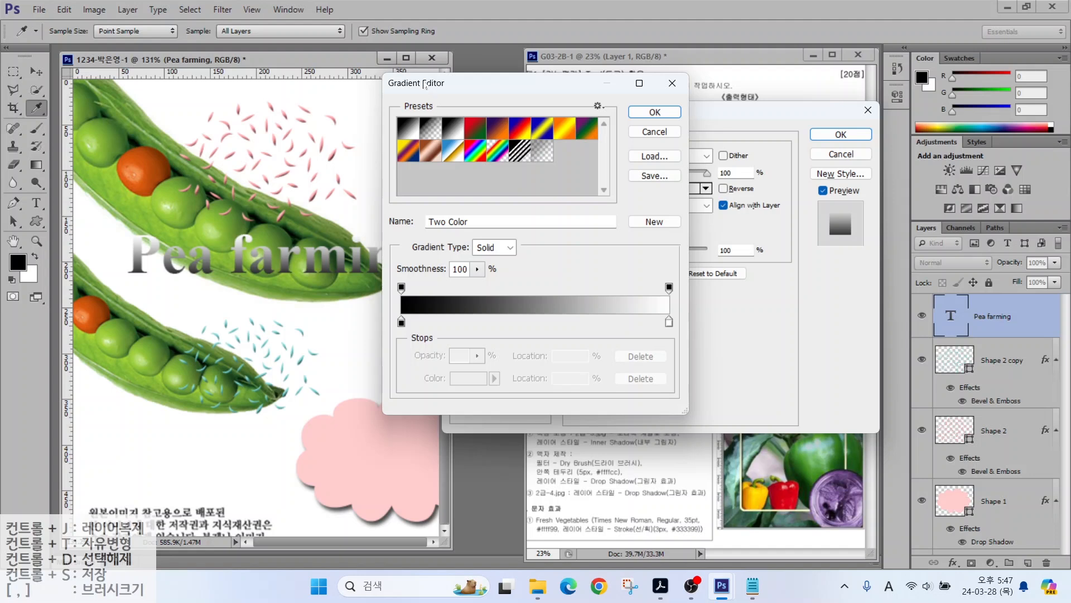
pyautogui.press('alt')
pyautogui.moveTo(413, 308)
pyautogui.mouseDown()
pyautogui.moveTo(416, 347)
pyautogui.moveTo(422, 312)
pyautogui.moveTo(424, 335)
pyautogui.mouseUp()
pyautogui.moveTo(676, 341)
pyautogui.mouseDown()
pyautogui.moveTo(693, 330)
pyautogui.moveTo(689, 312)
pyautogui.moveTo(693, 333)
pyautogui.mouseUp()
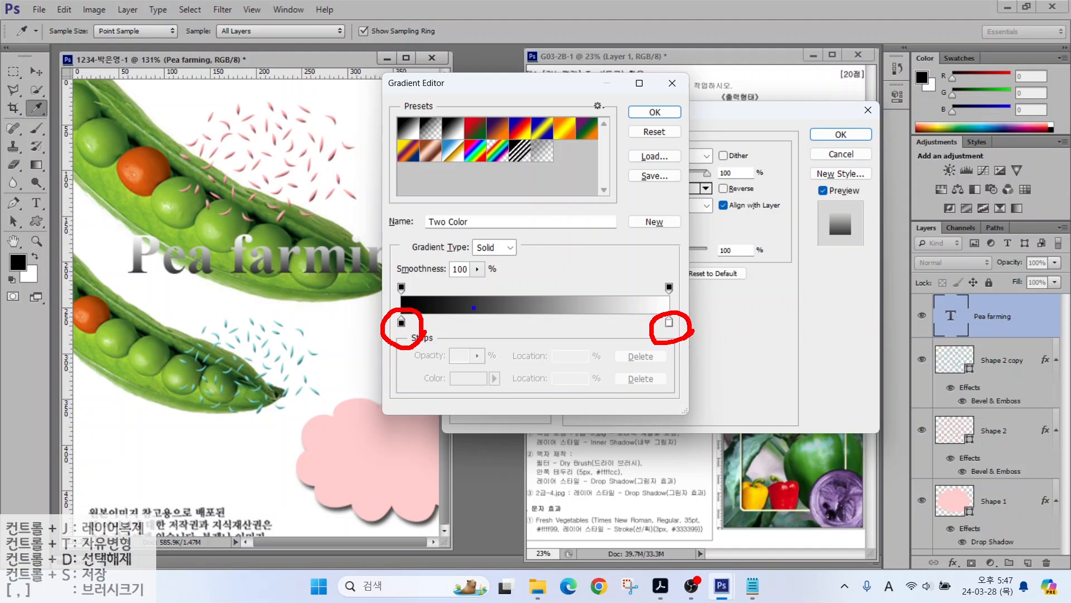
pyautogui.moveTo(411, 299)
pyautogui.mouseDown()
pyautogui.moveTo(382, 296)
pyautogui.moveTo(396, 274)
pyautogui.moveTo(417, 291)
pyautogui.mouseUp()
pyautogui.moveTo(663, 298)
pyautogui.mouseDown()
pyautogui.moveTo(676, 273)
pyautogui.moveTo(685, 301)
pyautogui.mouseUp()
pyautogui.moveTo(690, 261); pyautogui.dragTo(654, 306)
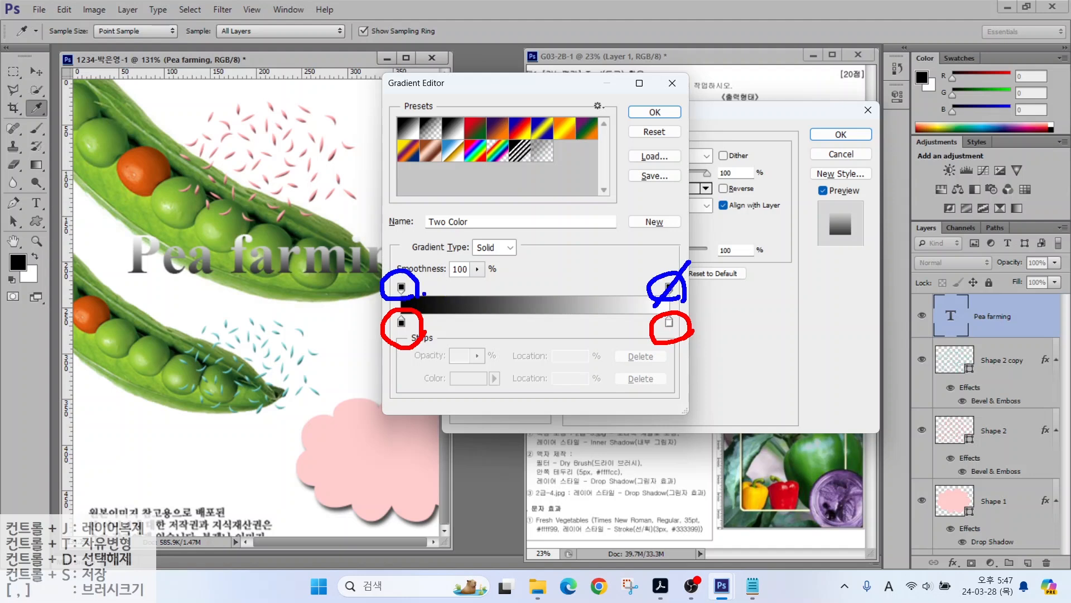
pyautogui.moveTo(424, 264); pyautogui.dragTo(387, 296)
pyautogui.moveTo(398, 333); pyautogui.dragTo(361, 371)
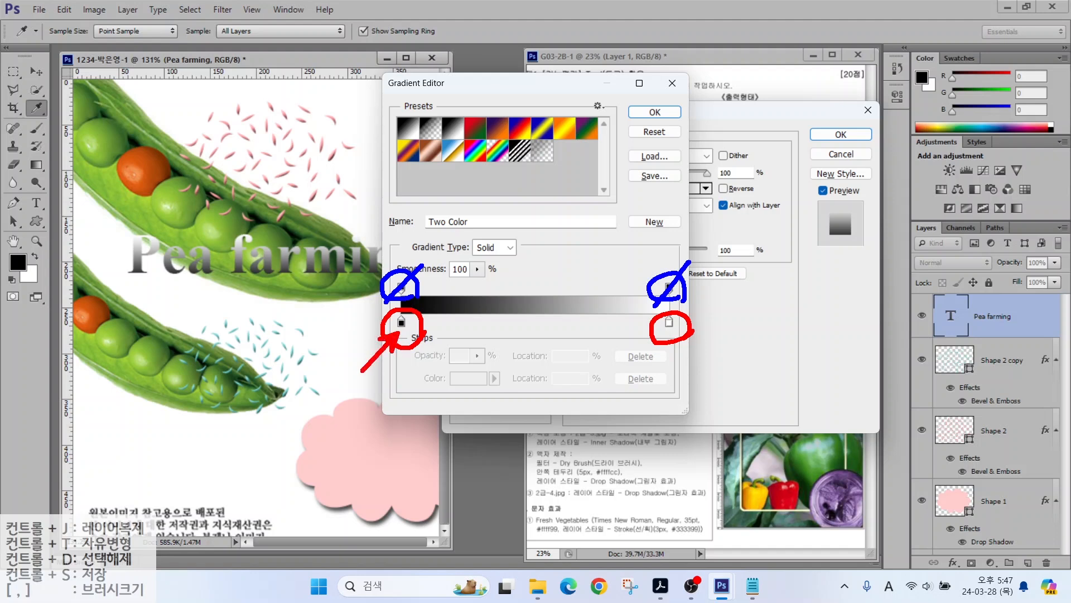
# Step: Make the gradient run from pink #cc6699 on the left to white on the right
pyautogui.click(401, 323)
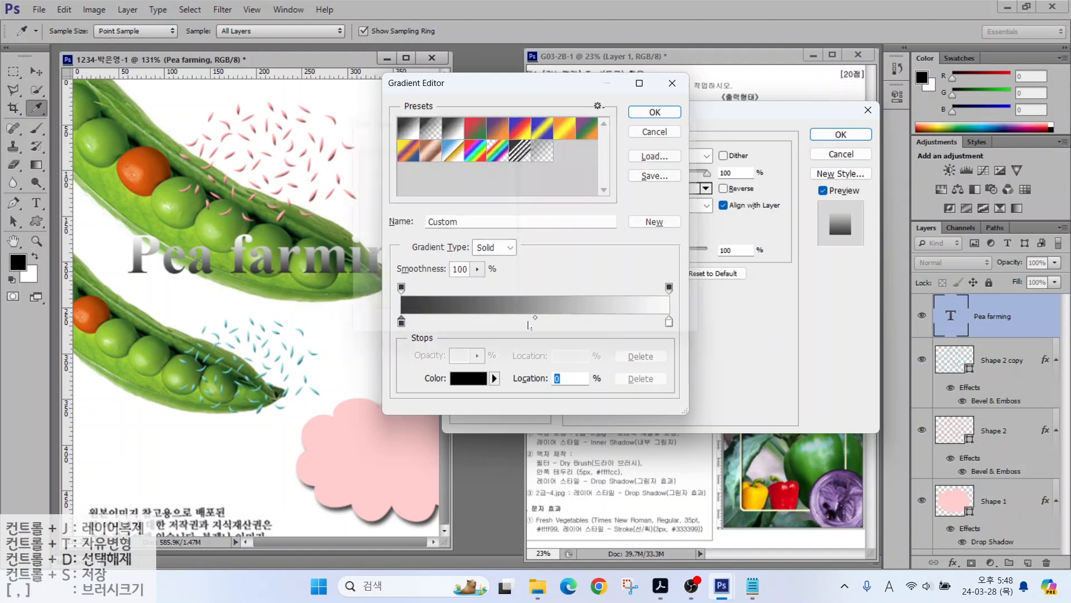
pyautogui.doubleClick(401, 323)
pyautogui.moveTo(606, 337); pyautogui.dragTo(520, 346)
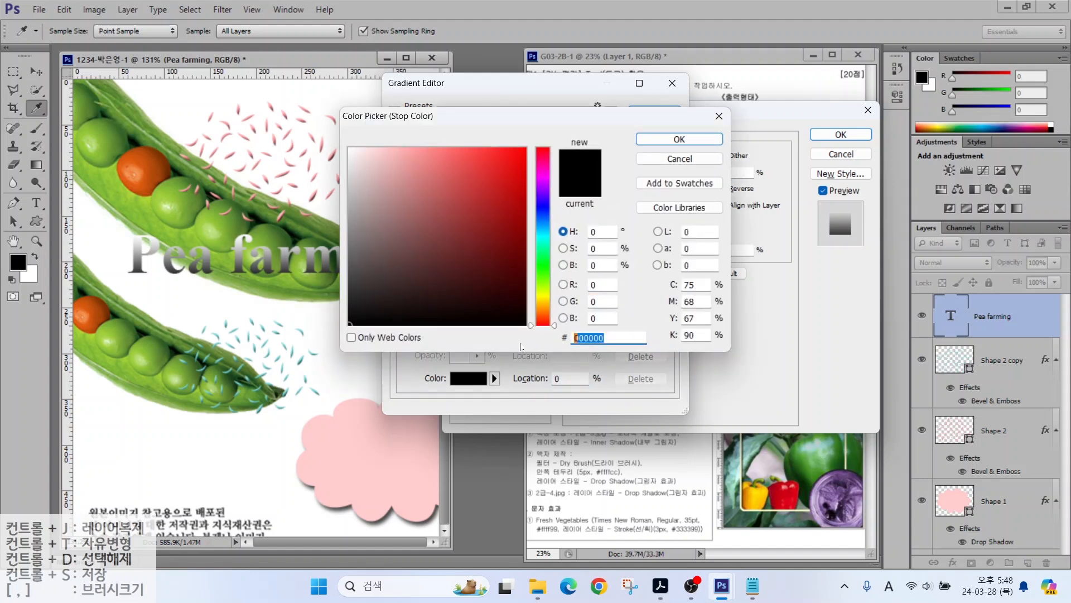
pyautogui.write('cc6699')
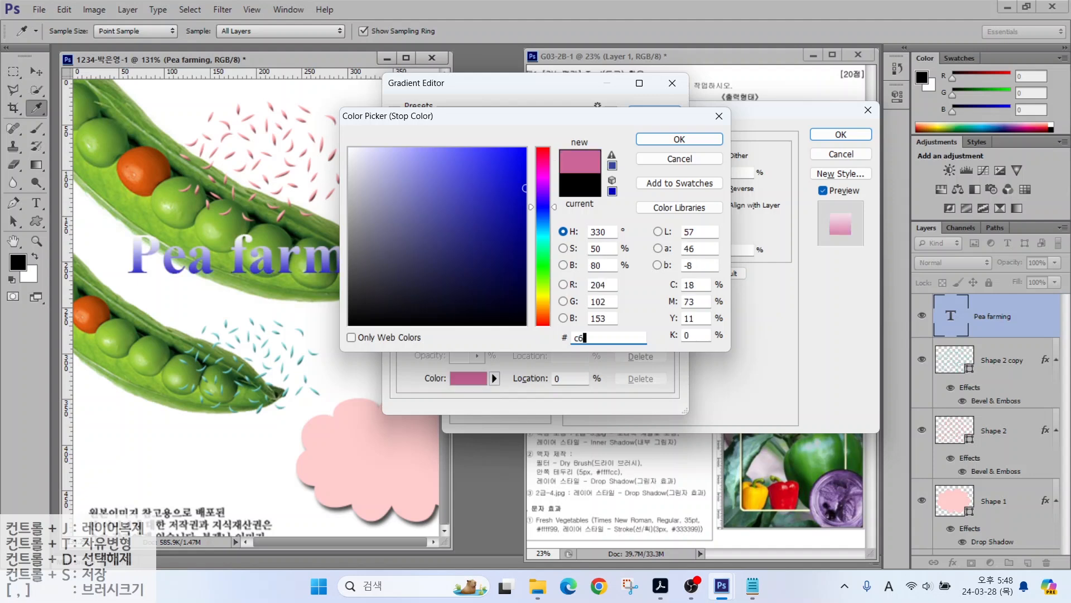
pyautogui.press('Return')
pyautogui.click(669, 322)
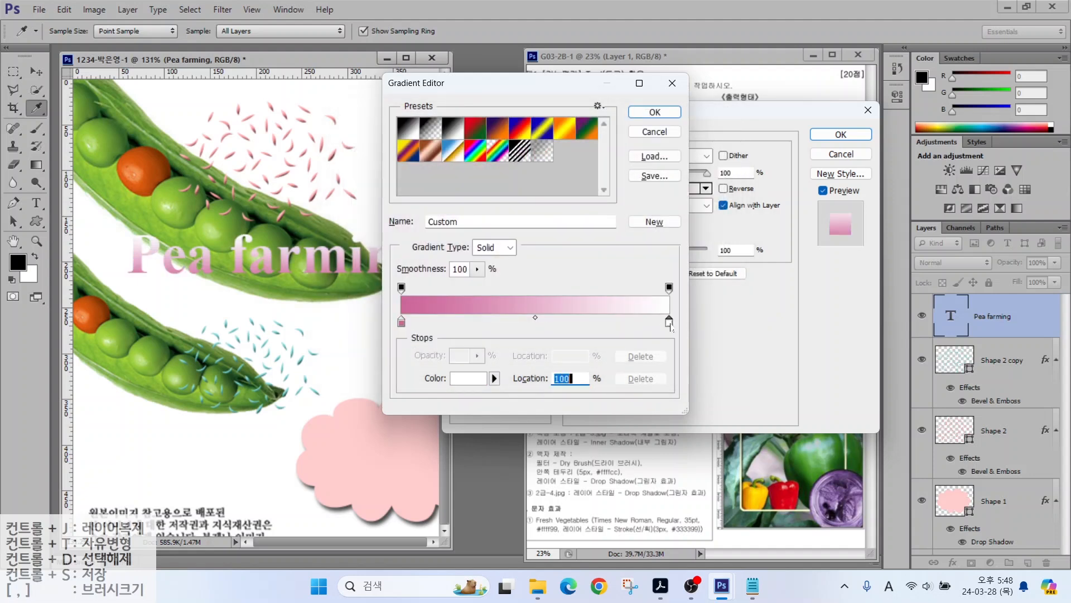
pyautogui.doubleClick(669, 322)
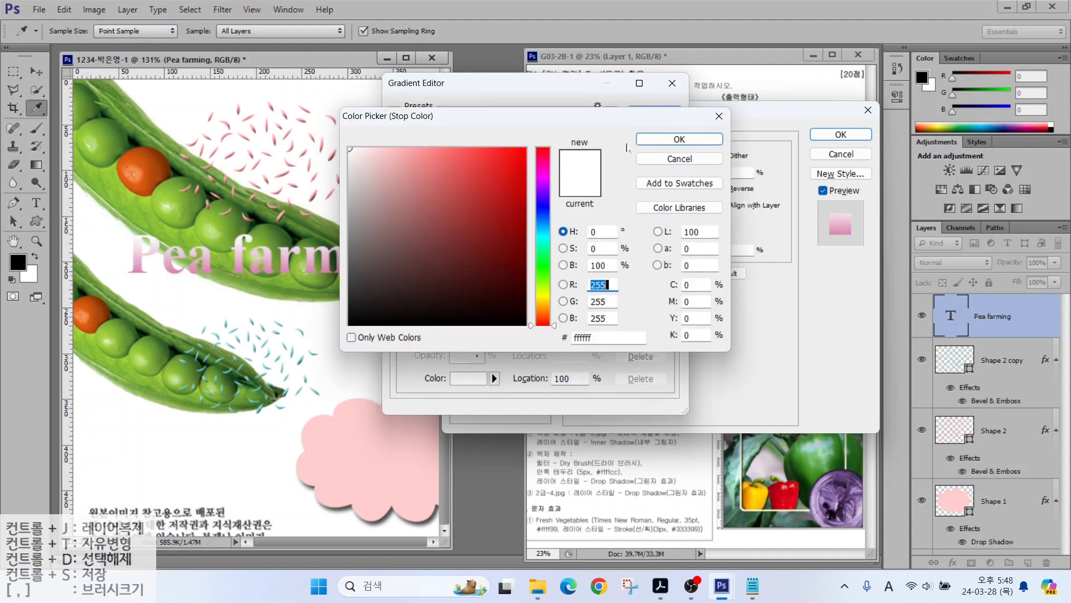
pyautogui.click(692, 138)
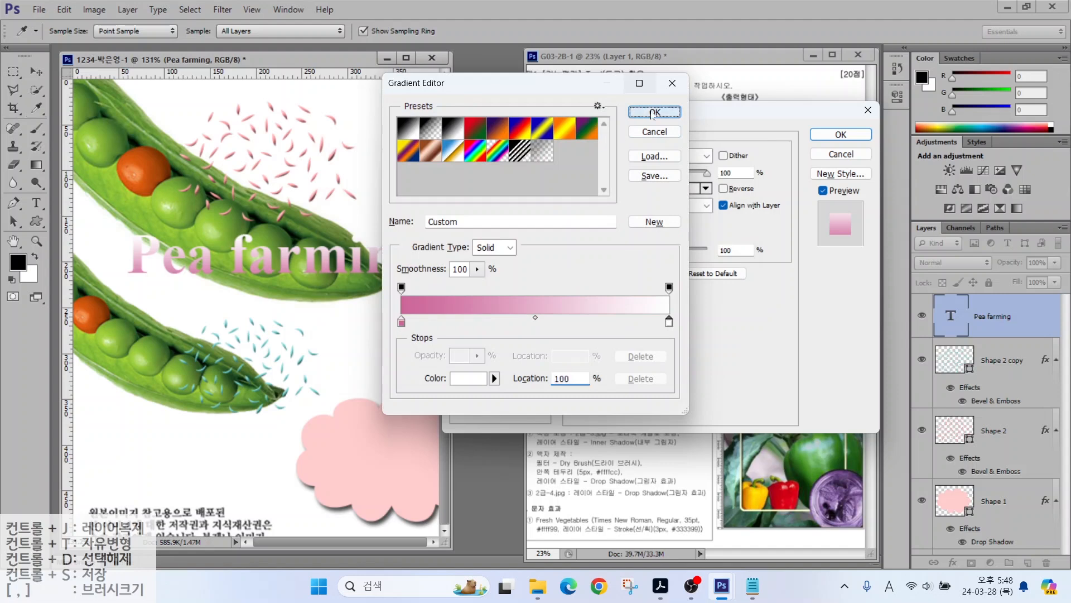
pyautogui.click(654, 112)
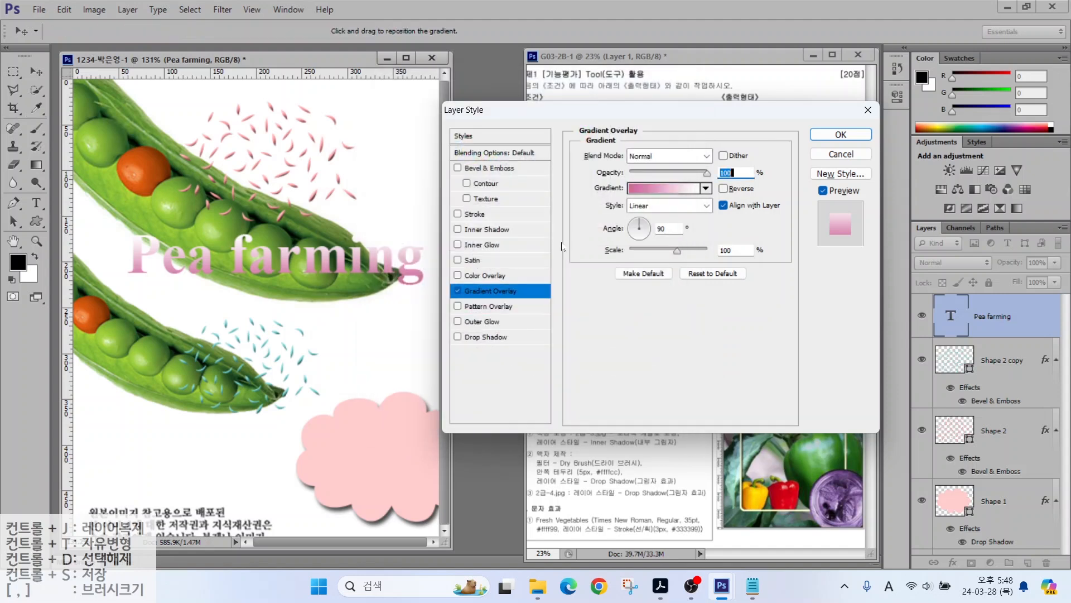
# Step: Turn on a Stroke outline around the text
pyautogui.press('alt')
pyautogui.moveTo(829, 240); pyautogui.dragTo(784, 269)
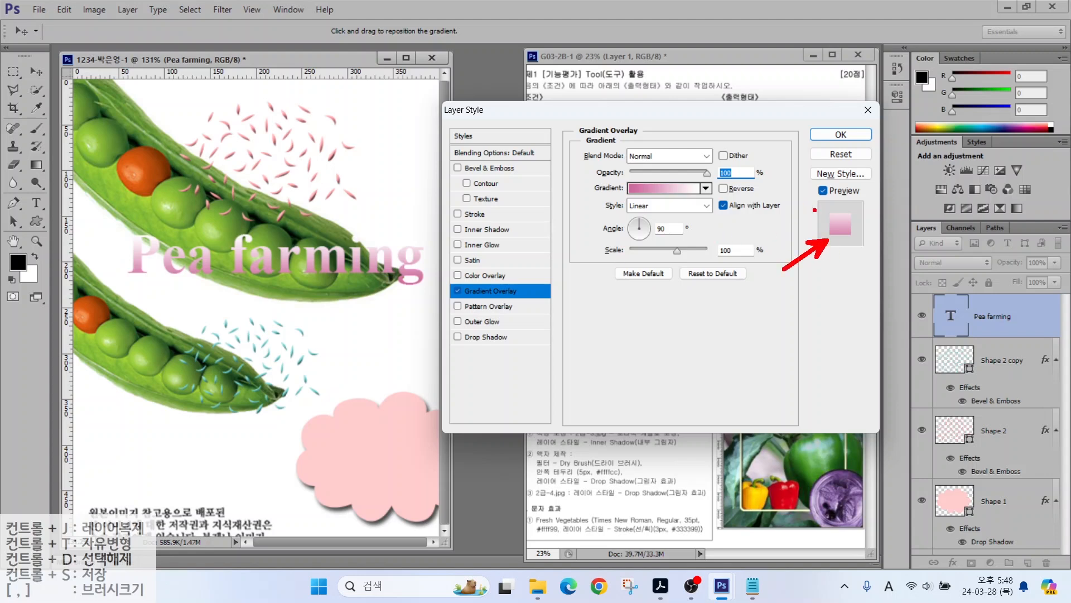
pyautogui.moveTo(821, 210); pyautogui.dragTo(781, 184)
pyautogui.moveTo(652, 239)
pyautogui.mouseDown()
pyautogui.moveTo(620, 248)
pyautogui.moveTo(611, 209)
pyautogui.moveTo(715, 216)
pyautogui.moveTo(659, 244)
pyautogui.mouseUp()
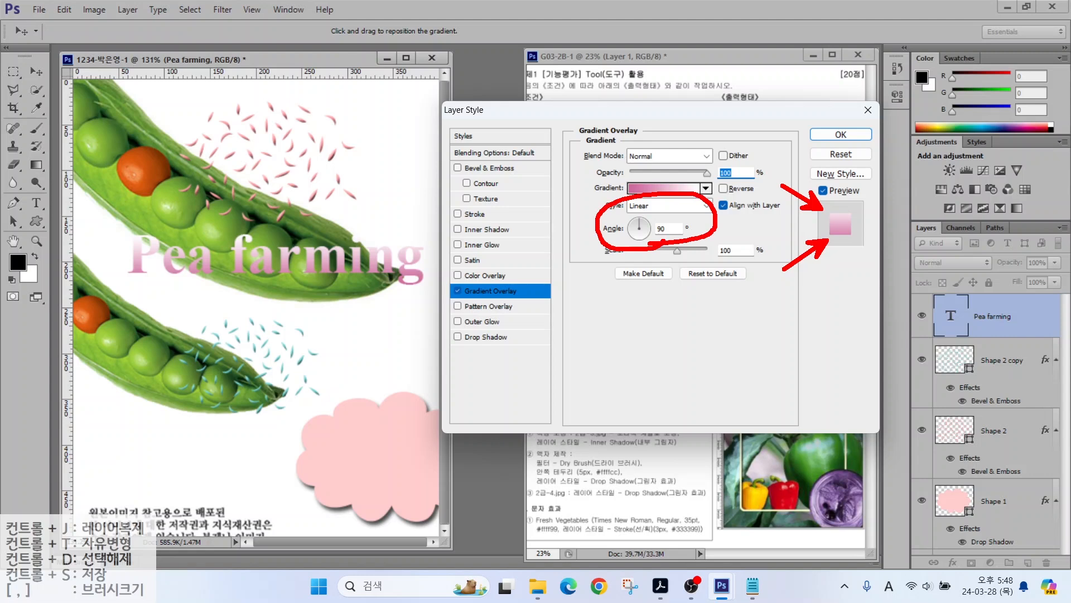
pyautogui.press('Escape')
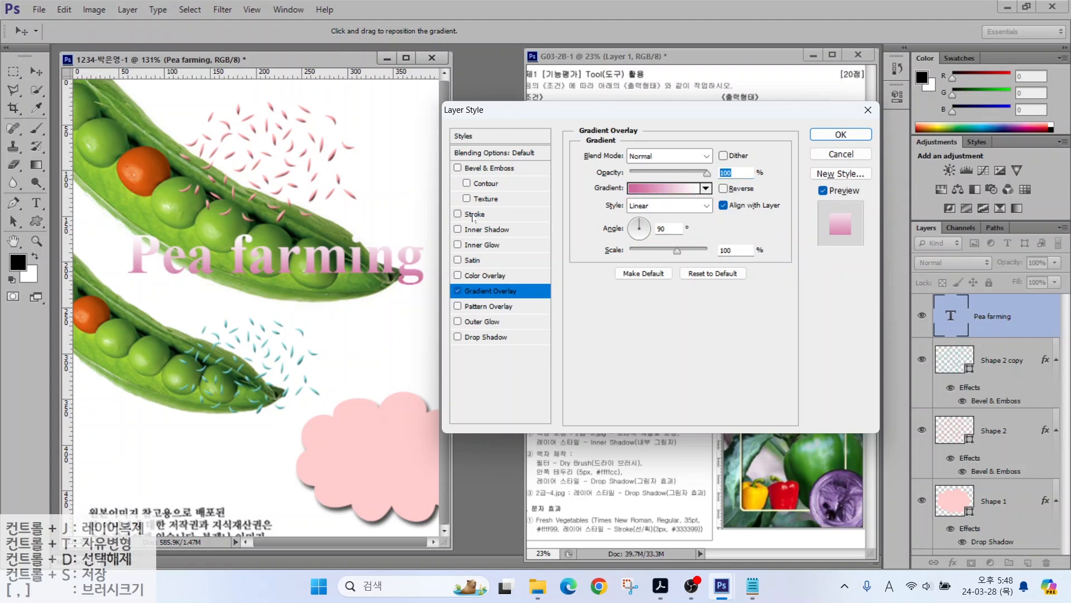
pyautogui.click(474, 215)
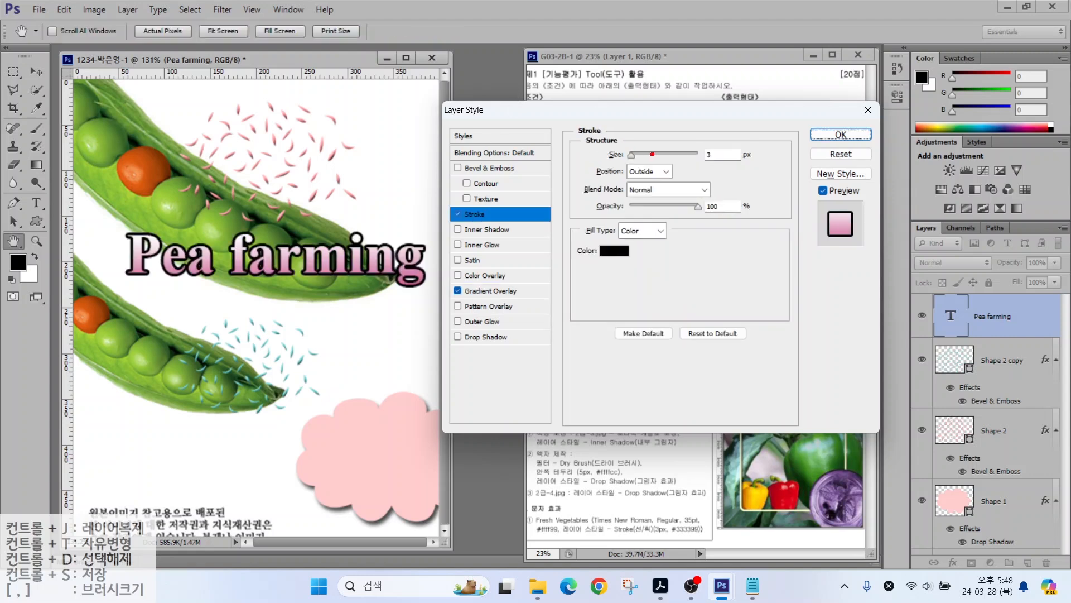
# Step: Make the text's stroke 2 px grey #666666 positioned Outside, and apply the layer style
pyautogui.moveTo(734, 130)
pyautogui.mouseDown()
pyautogui.moveTo(714, 146)
pyautogui.moveTo(635, 157)
pyautogui.mouseUp()
pyautogui.press('Escape')
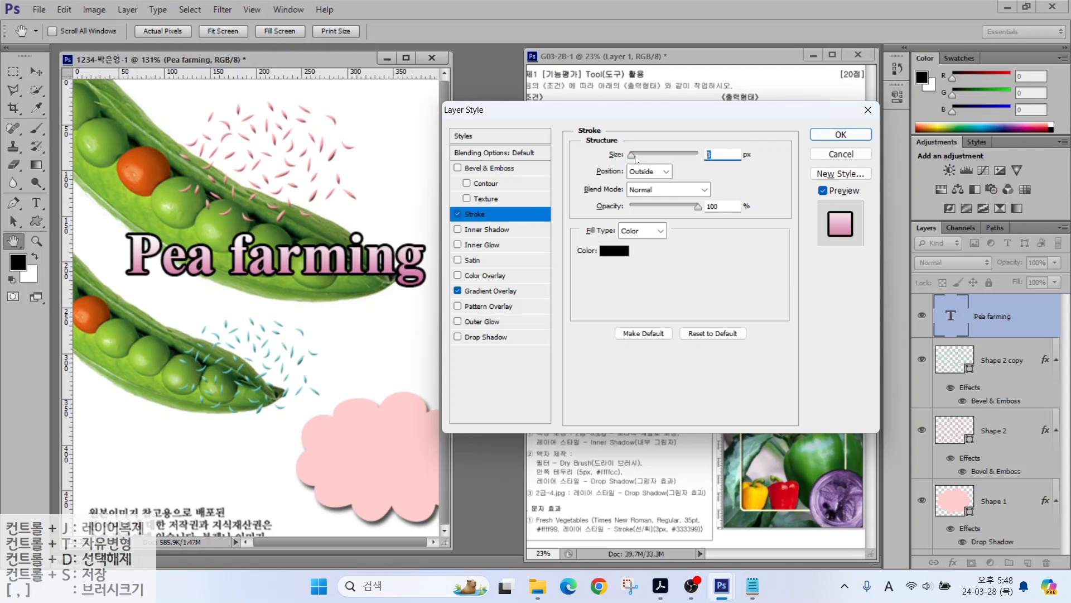
pyautogui.click(616, 252)
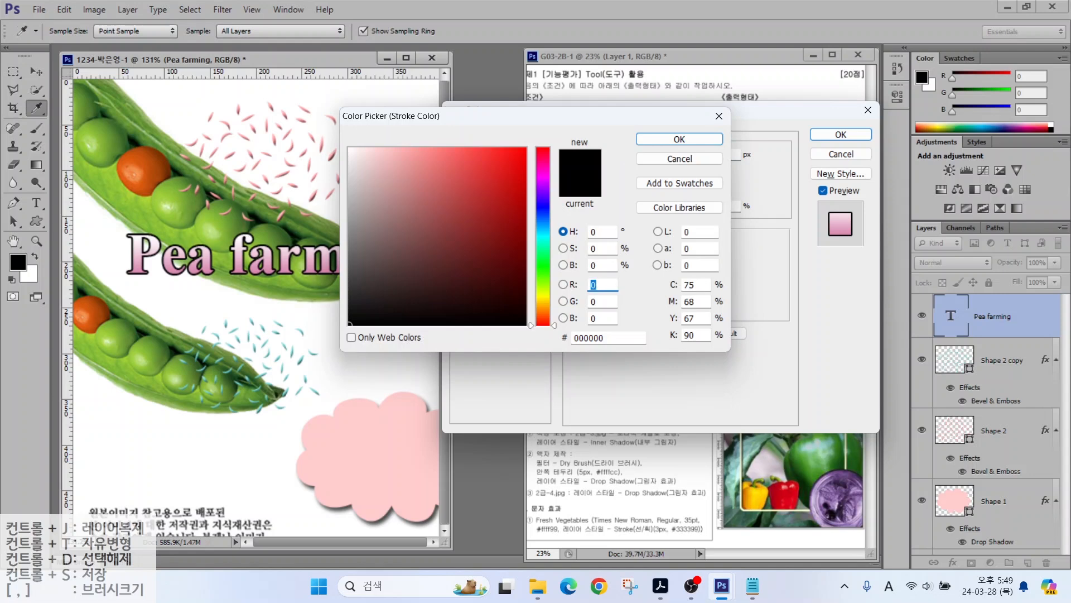
pyautogui.moveTo(608, 338); pyautogui.dragTo(483, 350)
pyautogui.write('66')
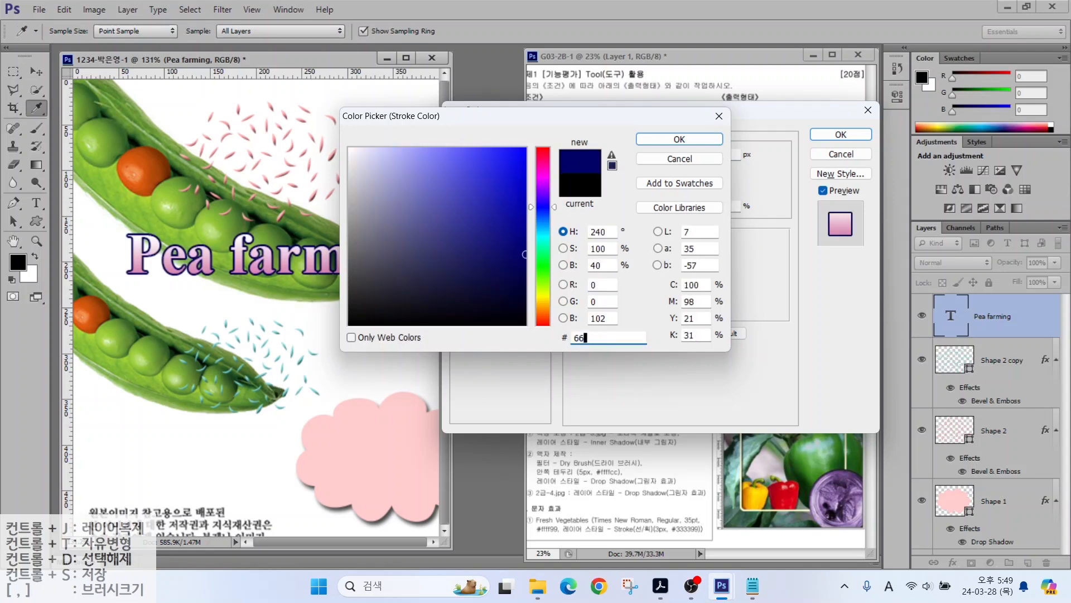
pyautogui.write('6666')
pyautogui.press('Return')
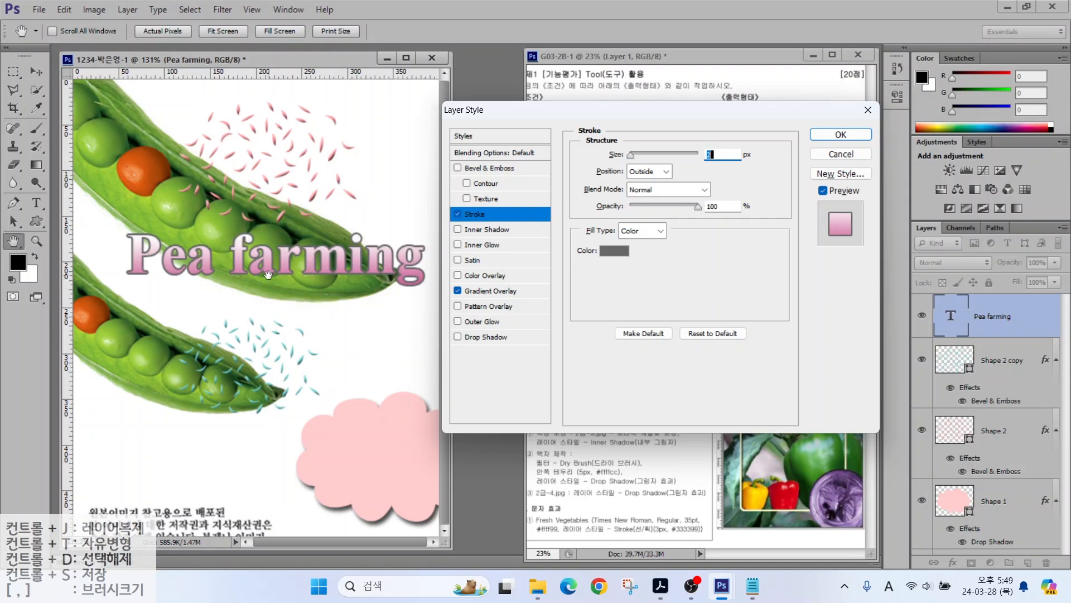
pyautogui.click(644, 173)
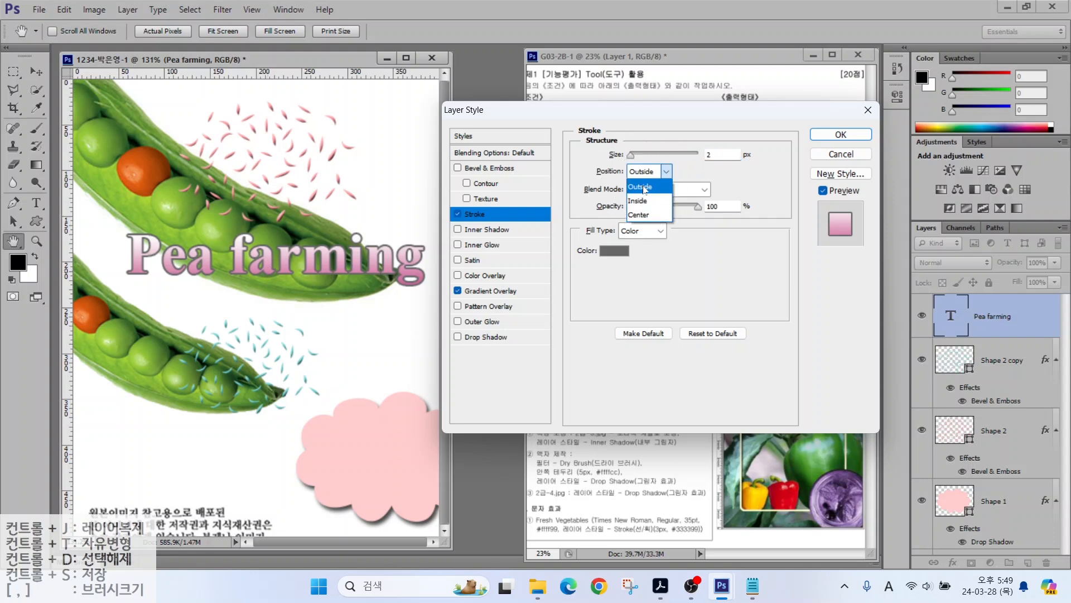
pyautogui.click(827, 139)
pyautogui.click(827, 138)
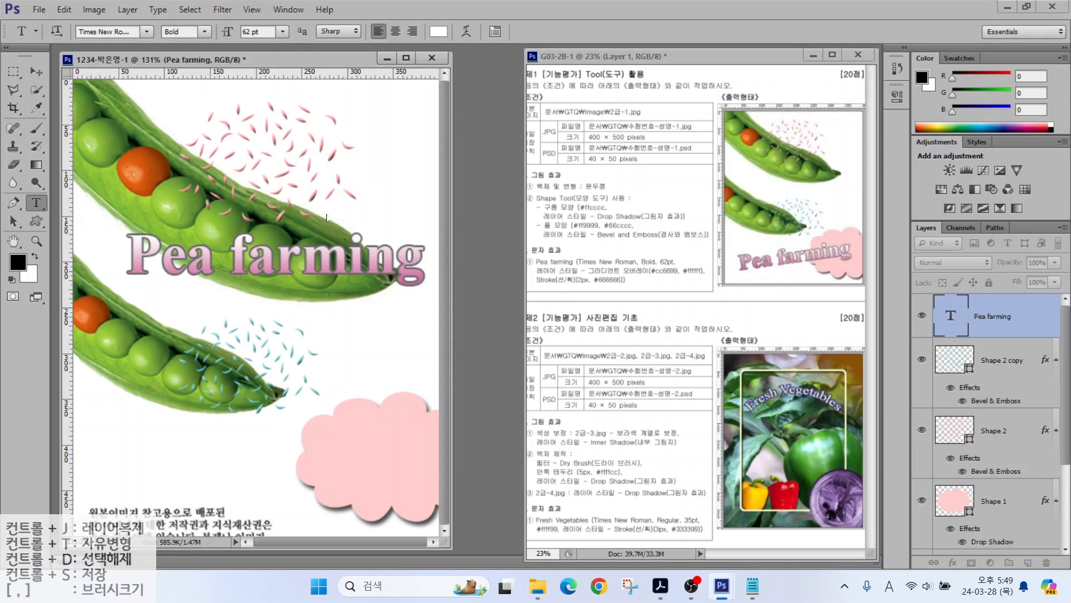
pyautogui.hotkey('ctrl', 't')
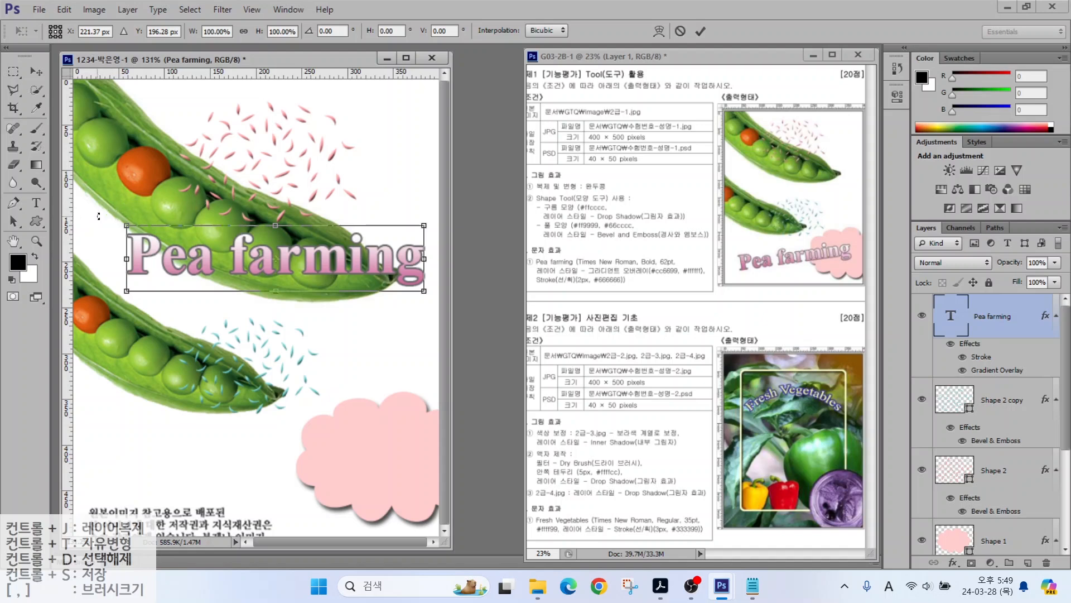
pyautogui.moveTo(99, 216); pyautogui.dragTo(95, 247)
pyautogui.moveTo(242, 269); pyautogui.dragTo(221, 486)
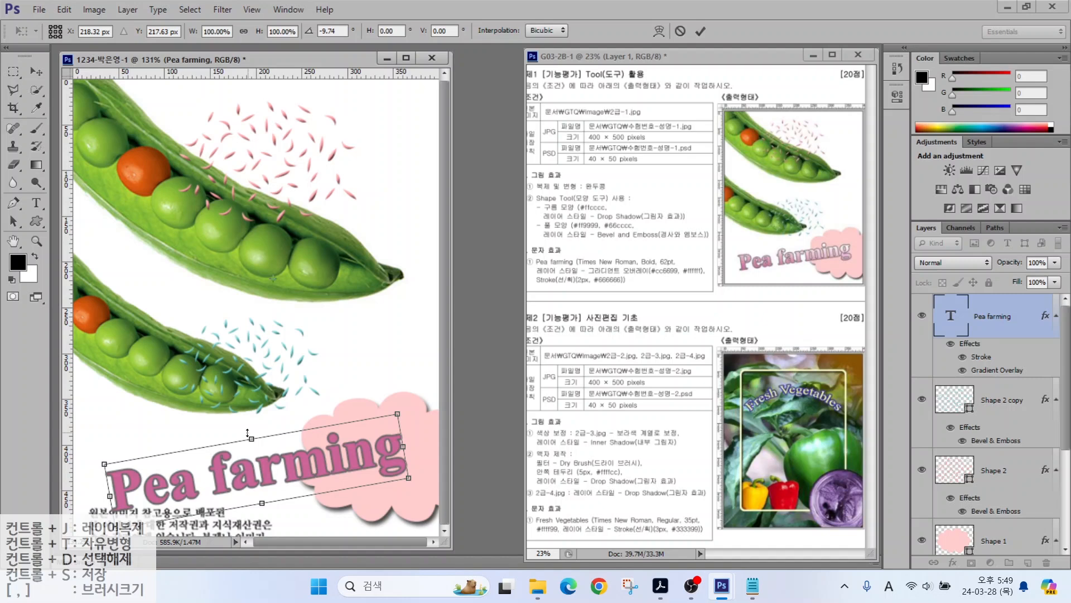
pyautogui.press('t')
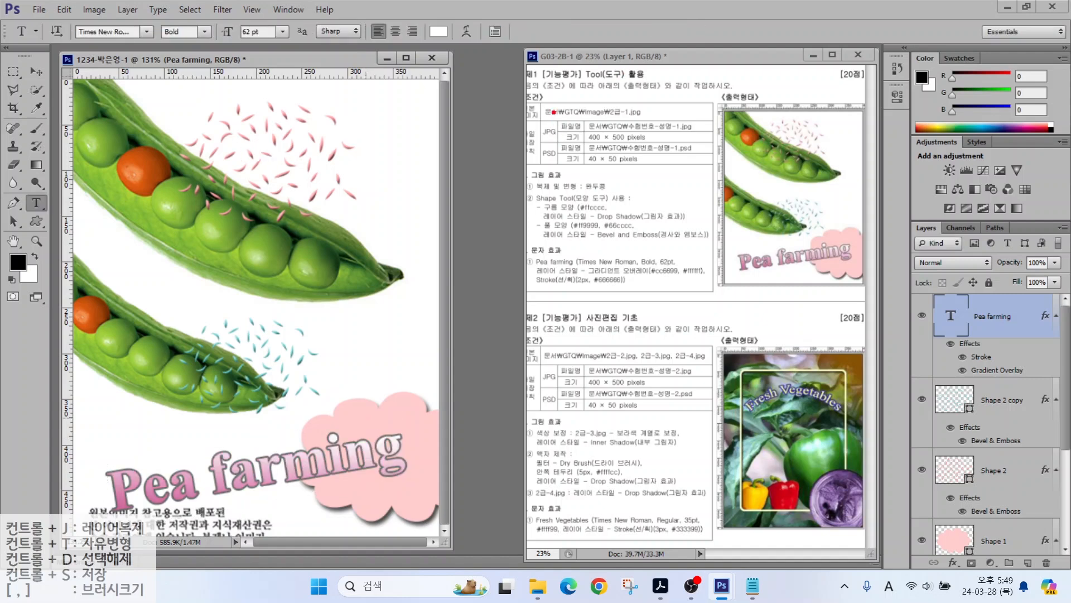
pyautogui.moveTo(554, 112)
pyautogui.mouseDown()
pyautogui.moveTo(659, 144)
pyautogui.moveTo(722, 148)
pyautogui.mouseUp()
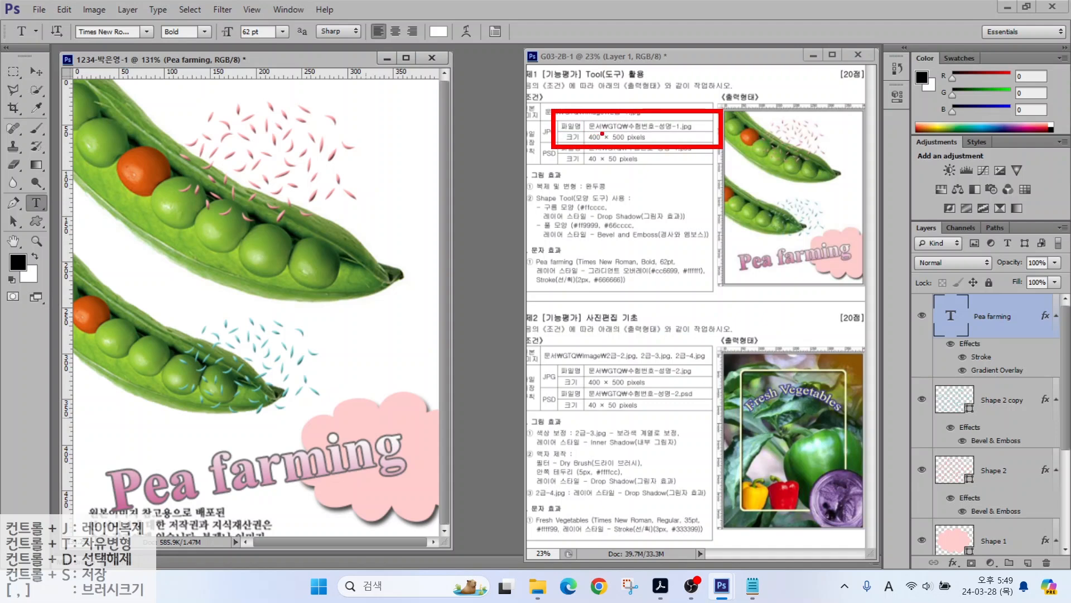
pyautogui.moveTo(561, 134)
pyautogui.mouseDown()
pyautogui.moveTo(540, 140)
pyautogui.moveTo(537, 126)
pyautogui.moveTo(656, 168)
pyautogui.mouseUp()
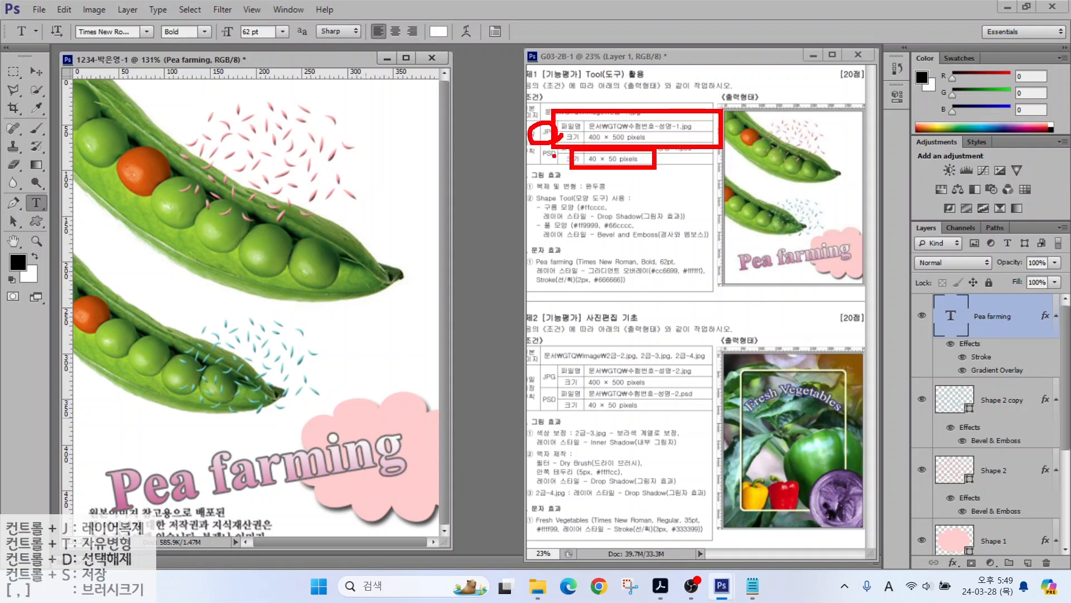
pyautogui.moveTo(534, 149)
pyautogui.mouseDown()
pyautogui.moveTo(555, 164)
pyautogui.moveTo(550, 148)
pyautogui.mouseUp()
pyautogui.press('Escape')
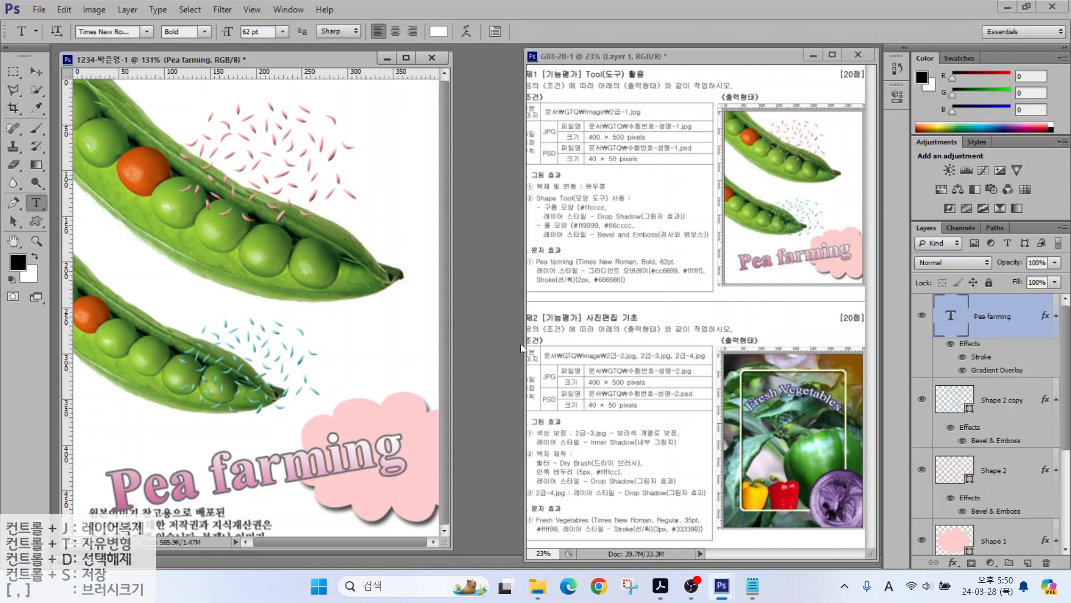
# Step: Save the composite as a JPEG in the GTQ folder
pyautogui.click(38, 10)
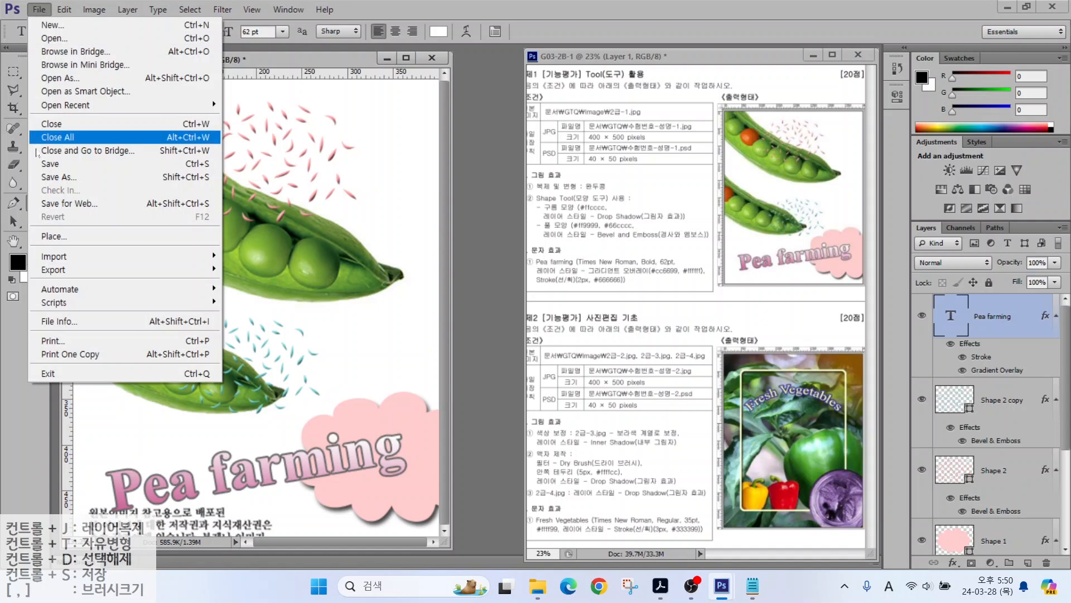
pyautogui.click(45, 165)
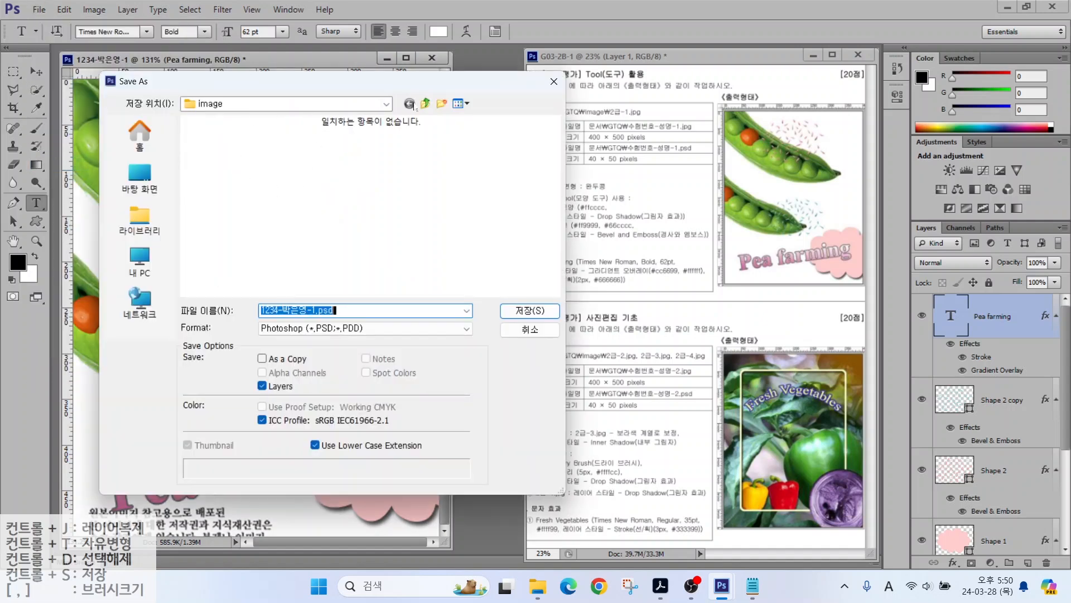
pyautogui.click(425, 104)
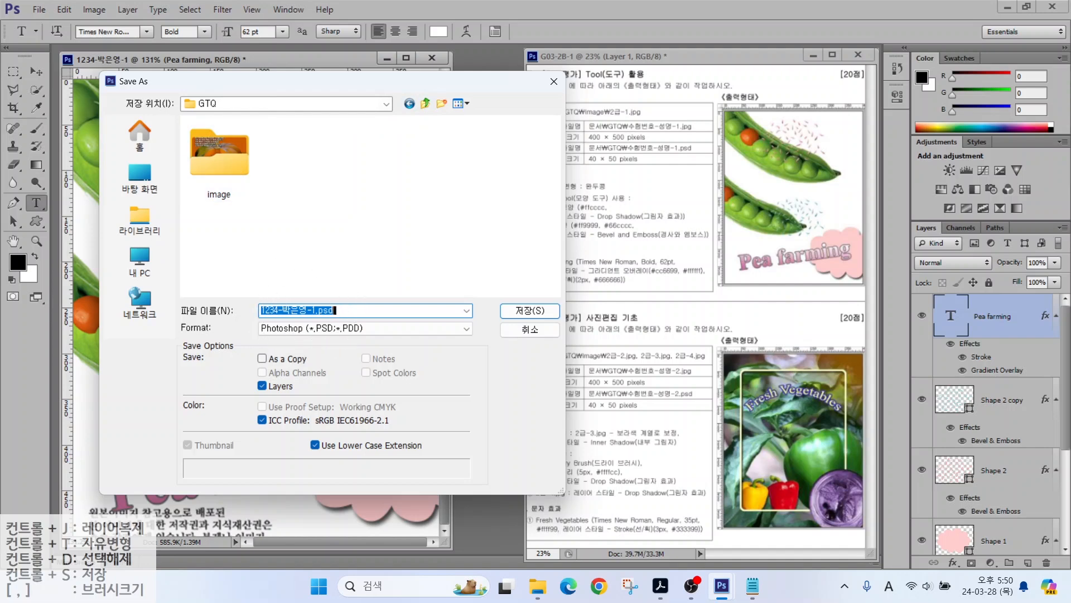
pyautogui.click(300, 329)
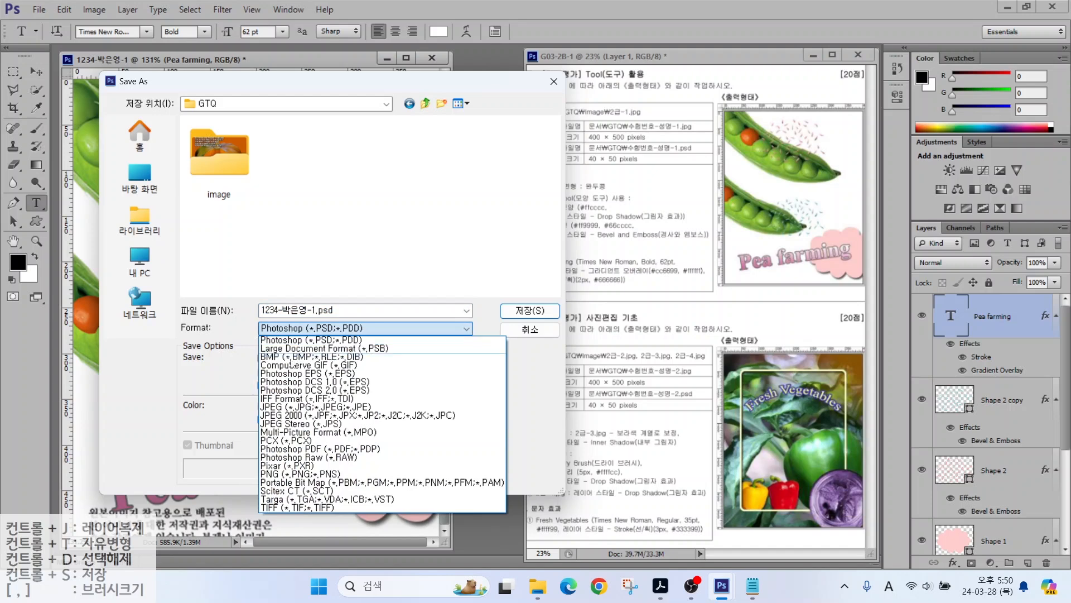
pyautogui.click(274, 408)
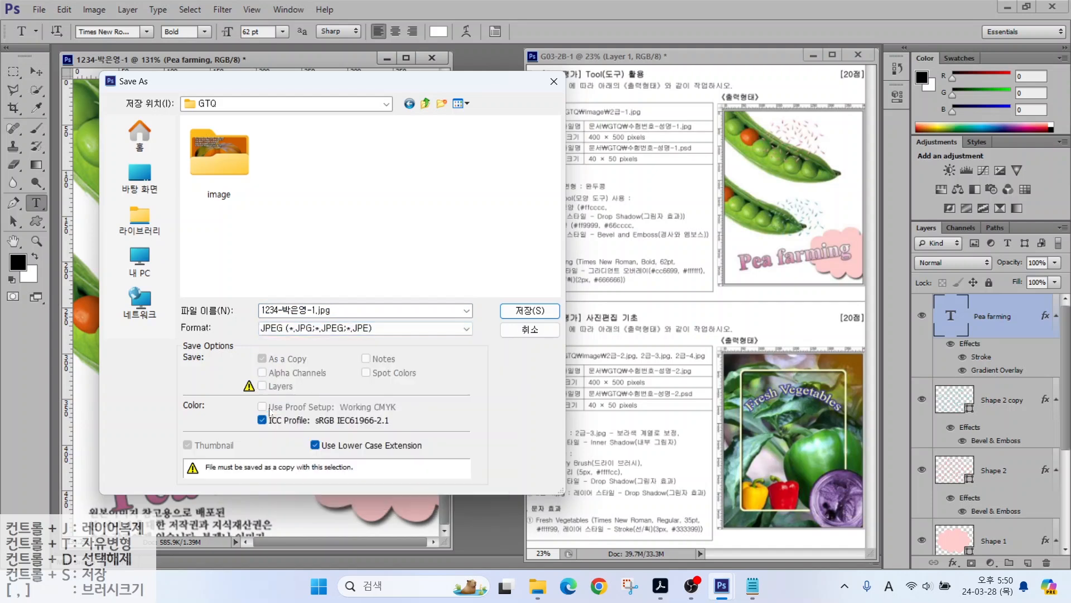
pyautogui.press('Return')
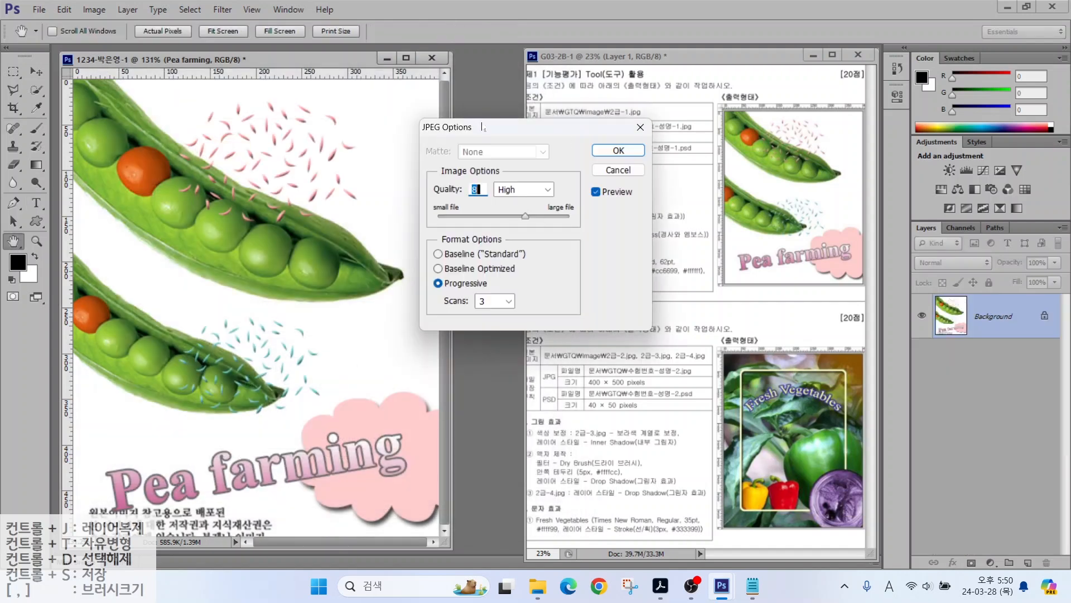
# Step: Set JPEG Options quality to Maximum (10) and finish the save
pyautogui.click(526, 190)
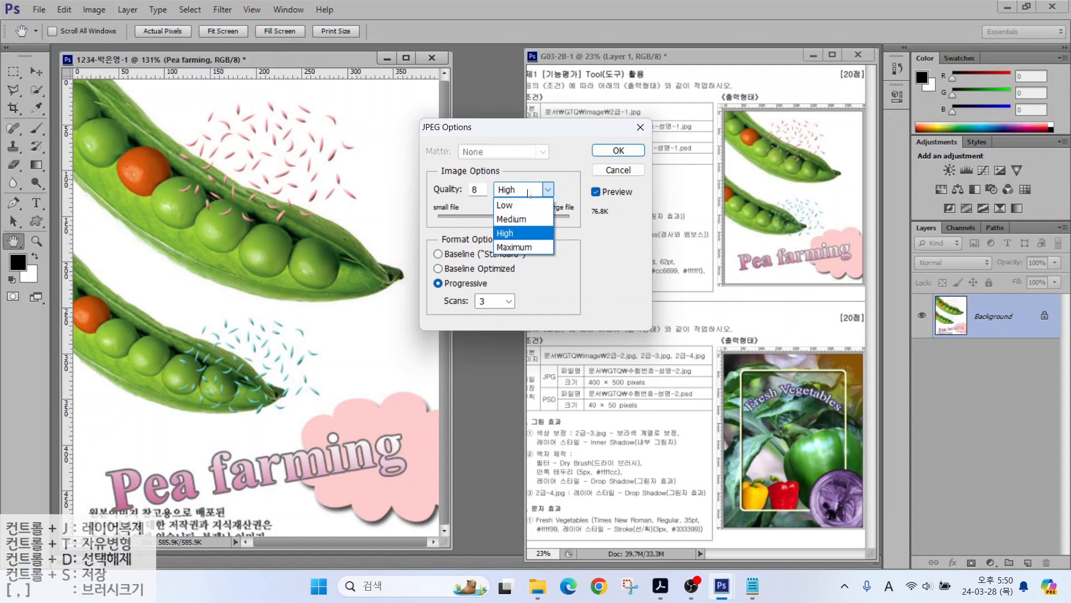
pyautogui.click(508, 248)
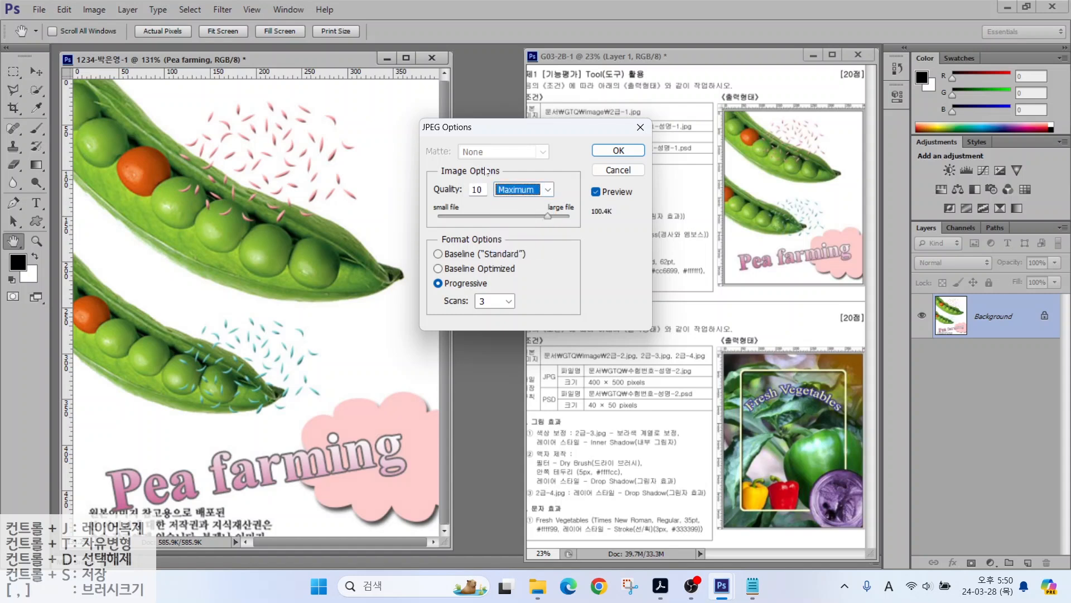
pyautogui.click(619, 150)
pyautogui.press('t')
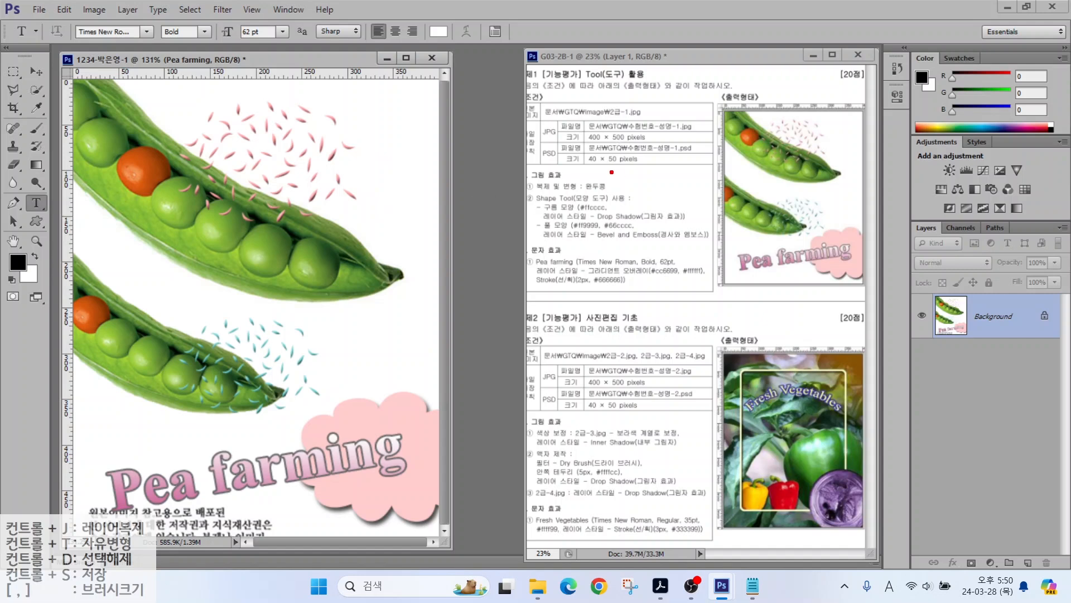
pyautogui.moveTo(591, 160); pyautogui.dragTo(632, 197)
pyautogui.press('Escape')
# Step: Resize the image to 40 × 50 pixels
pyautogui.click(91, 12)
pyautogui.click(91, 12)
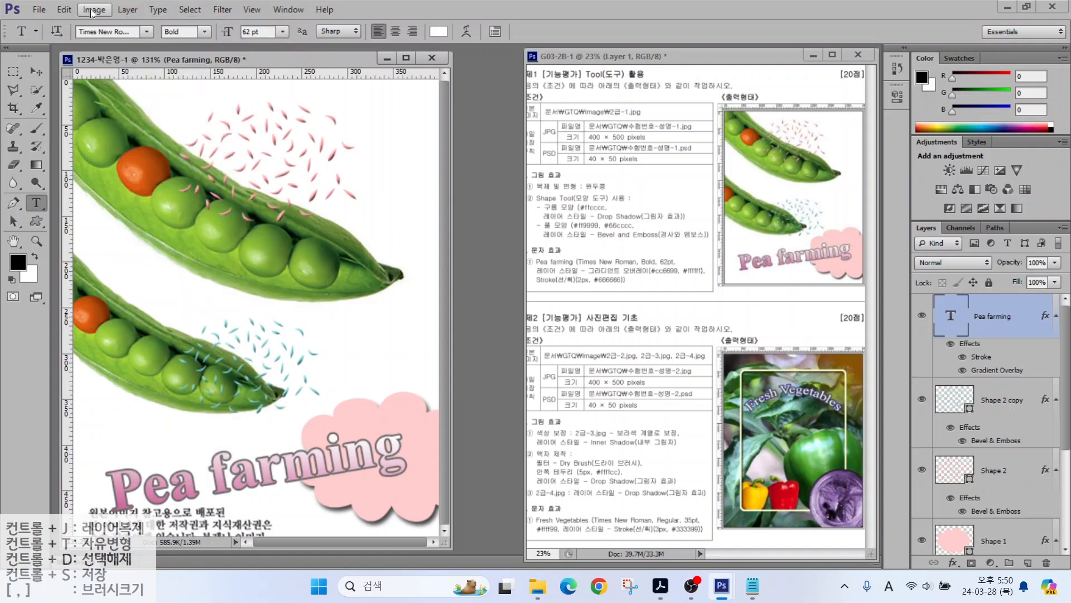
pyautogui.click(87, 14)
pyautogui.click(108, 123)
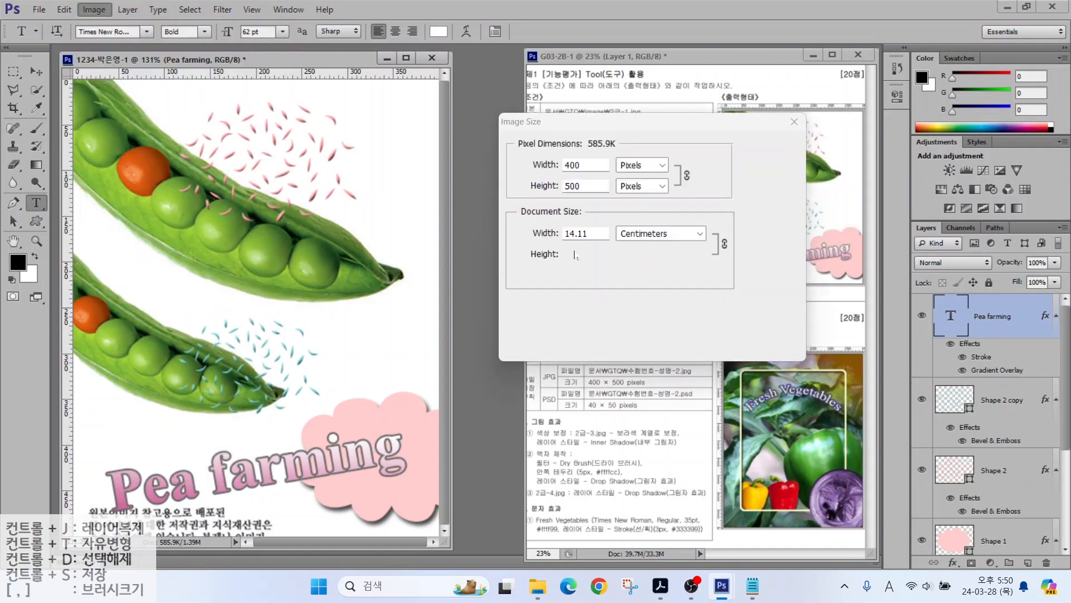
pyautogui.write('40')
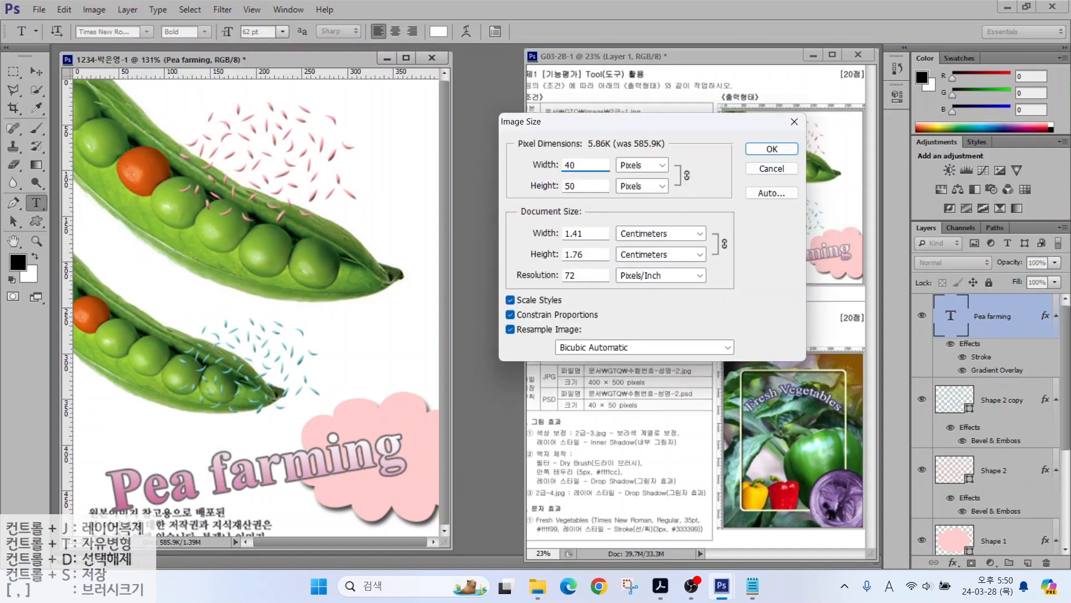
pyautogui.press('Return')
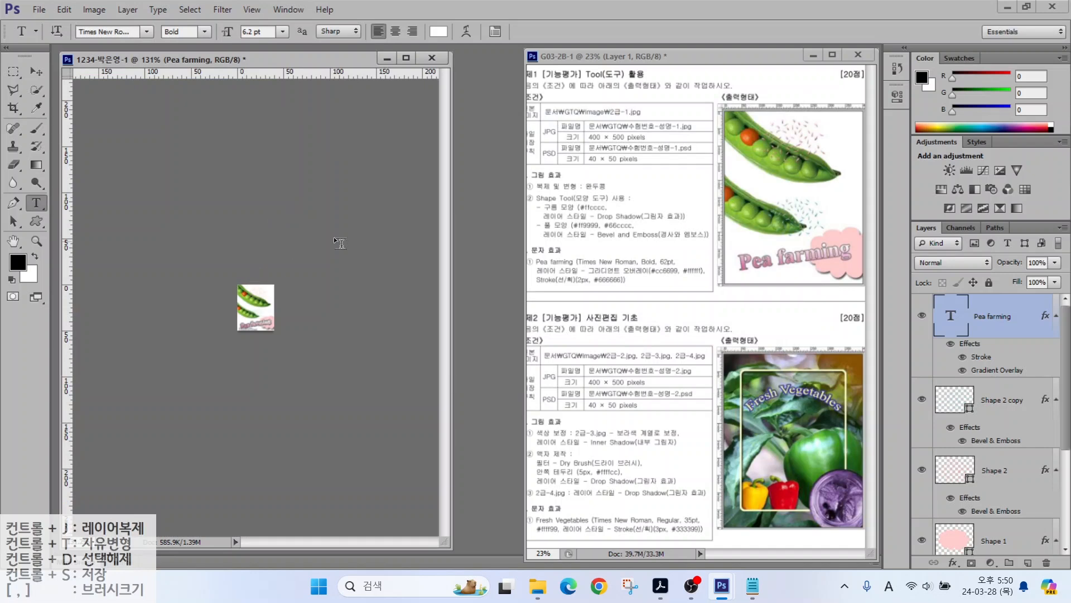
# Step: Save the resized composite as a Photoshop PSD in GTQ
pyautogui.click(38, 10)
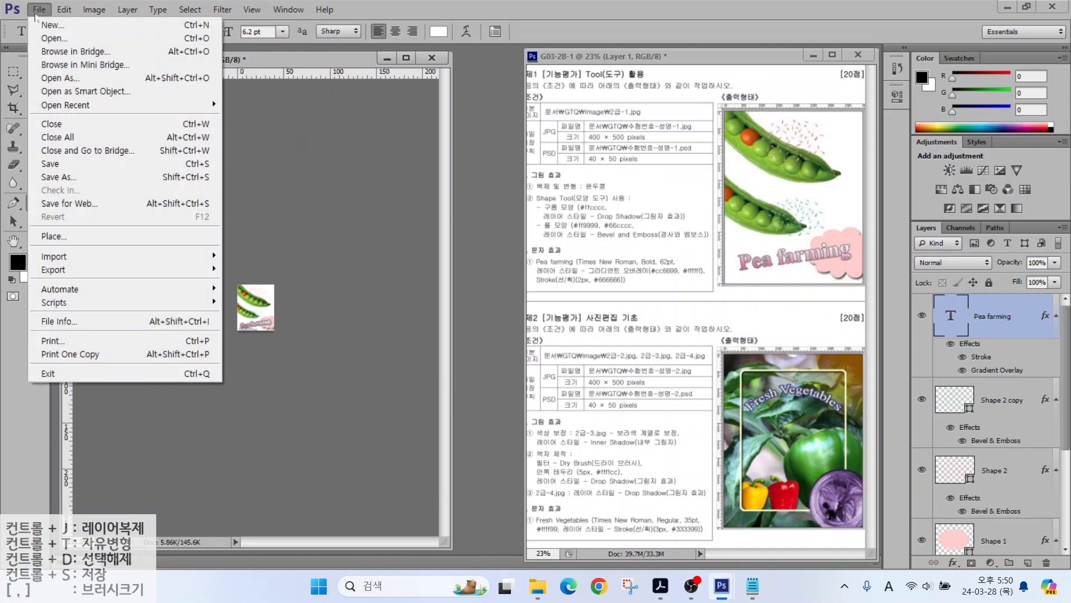
pyautogui.click(45, 163)
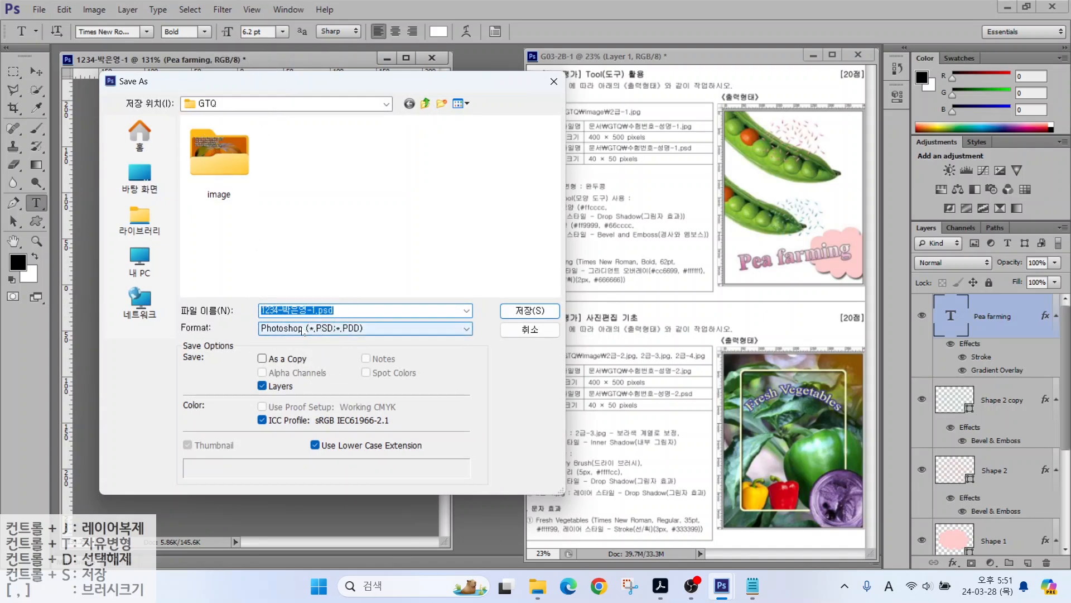
pyautogui.click(530, 310)
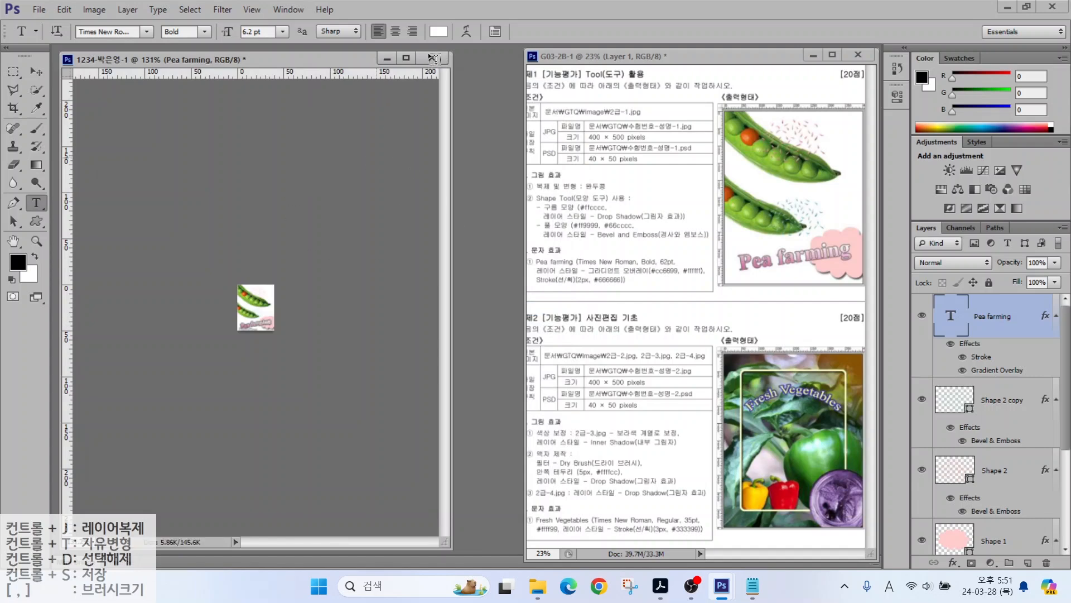
# Step: Close the finished Pea farming document
pyautogui.click(433, 58)
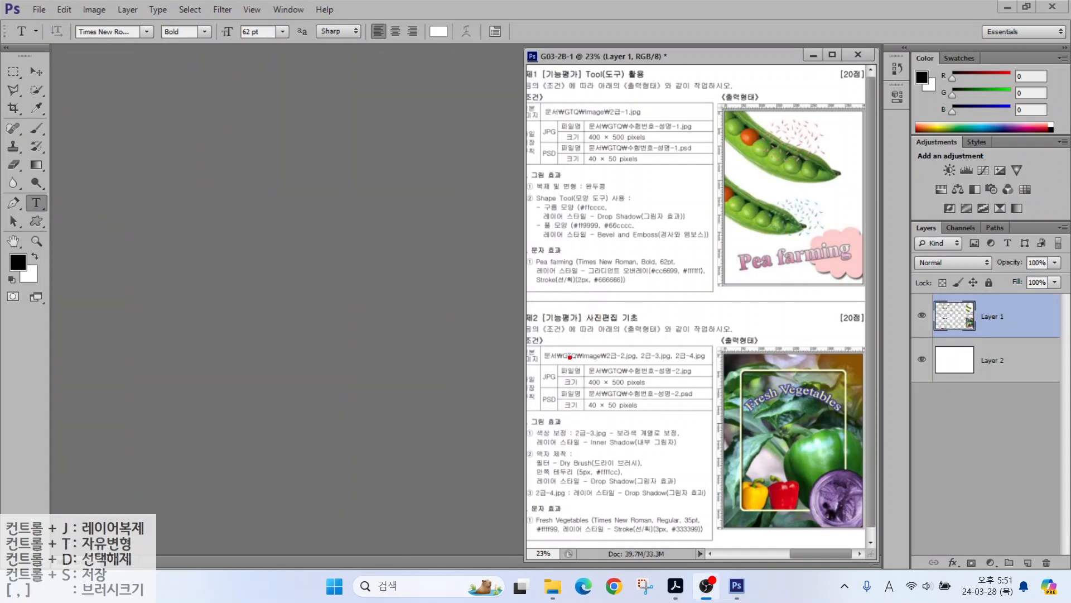
pyautogui.moveTo(571, 357); pyautogui.dragTo(674, 392)
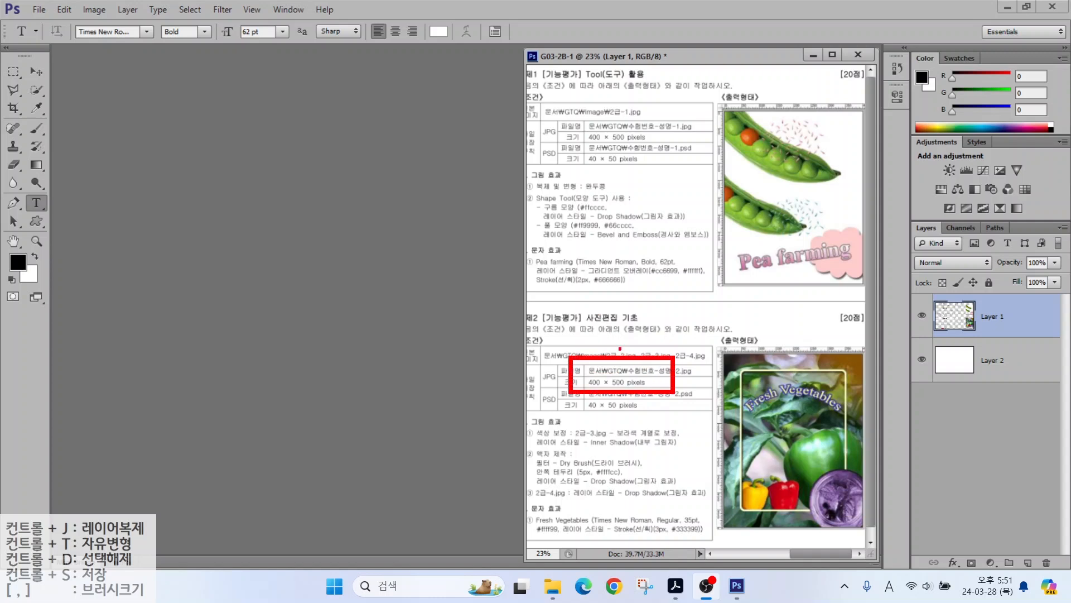
pyautogui.press('Escape')
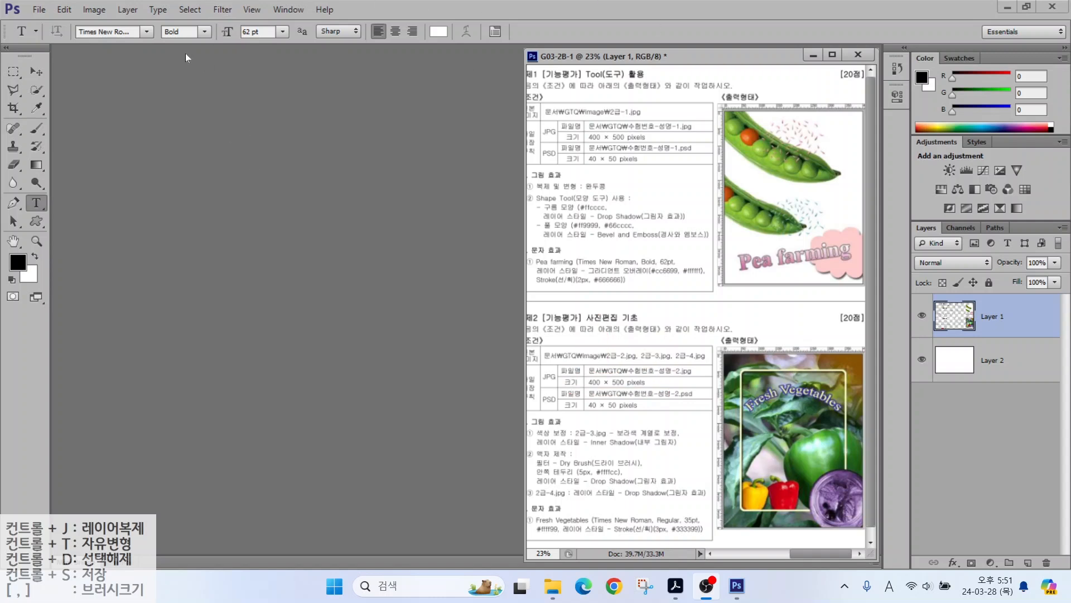
# Step: Create a new white 400 × 500 px, 72 ppi RGB document named with the candidate's number and name
pyautogui.click(38, 10)
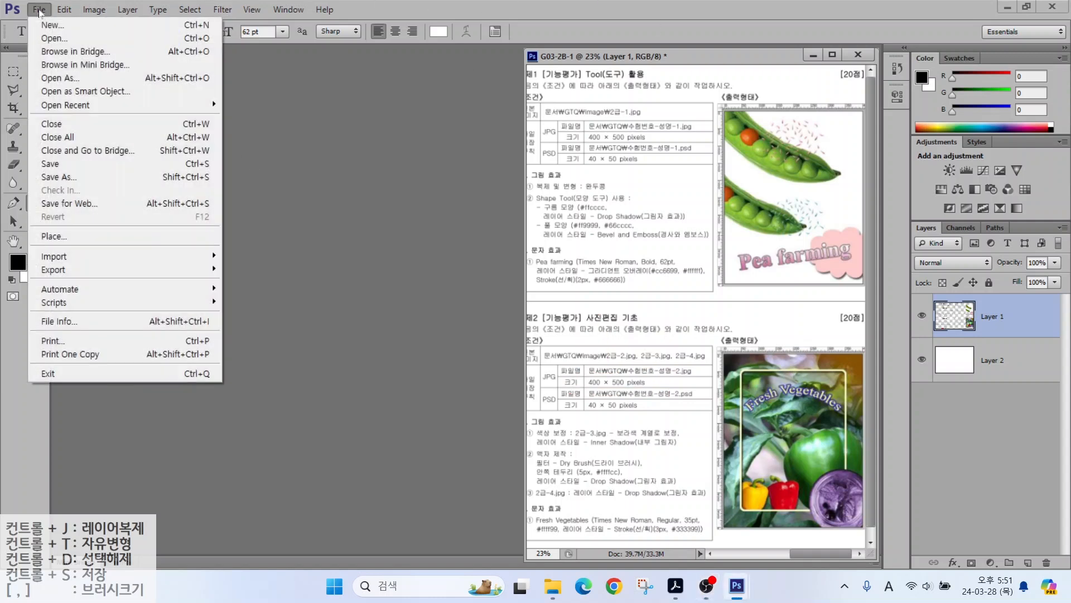
pyautogui.click(44, 25)
pyautogui.write('1')
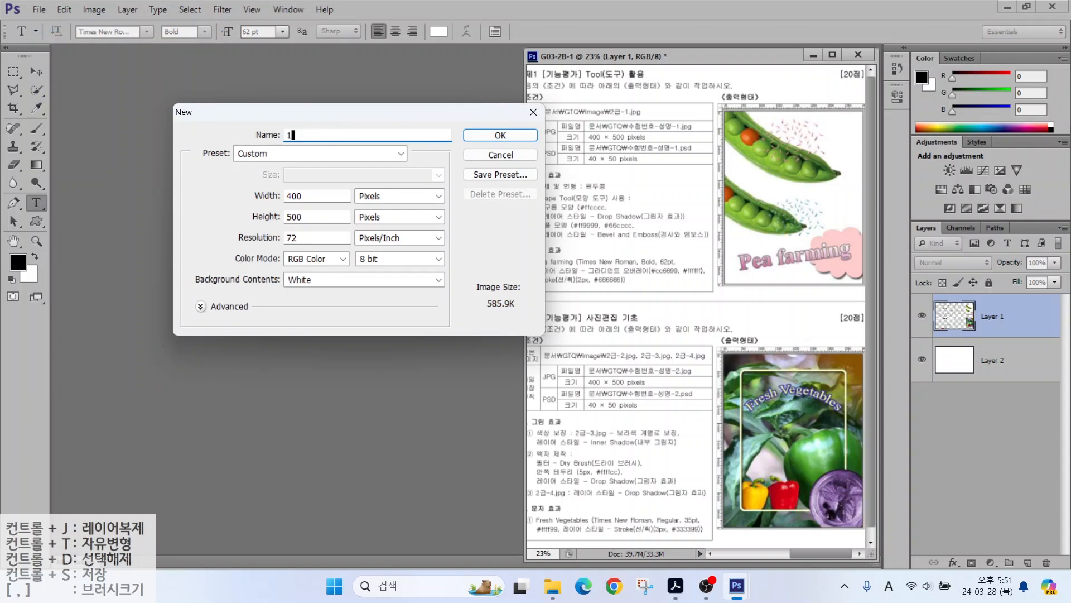
pyautogui.write('234-')
pyautogui.press('Hangul')
pyautogui.write('-2')
pyautogui.press('ctrl')
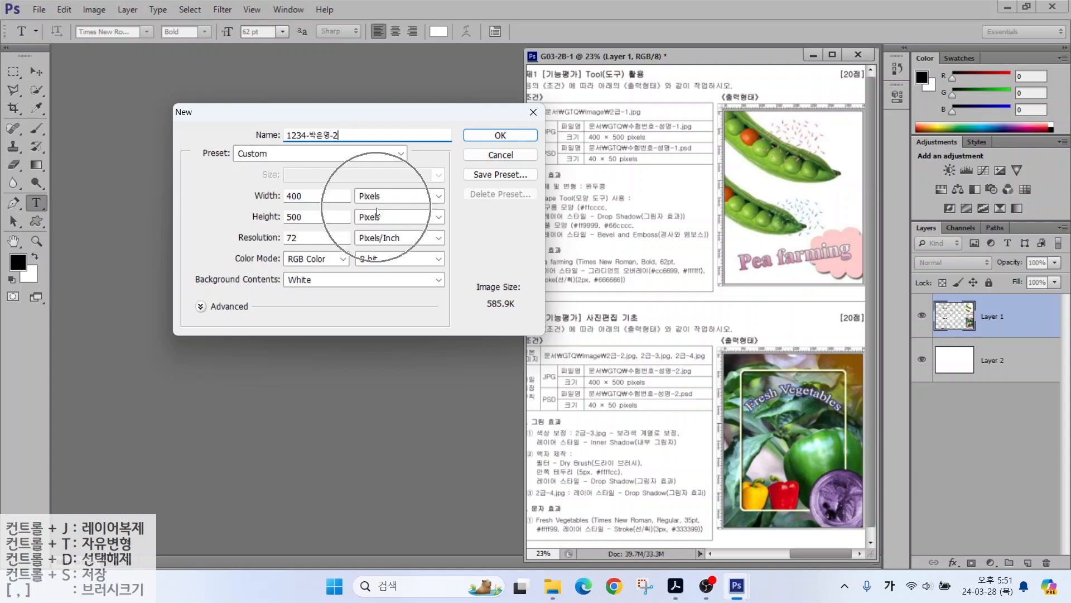
pyautogui.press('alt')
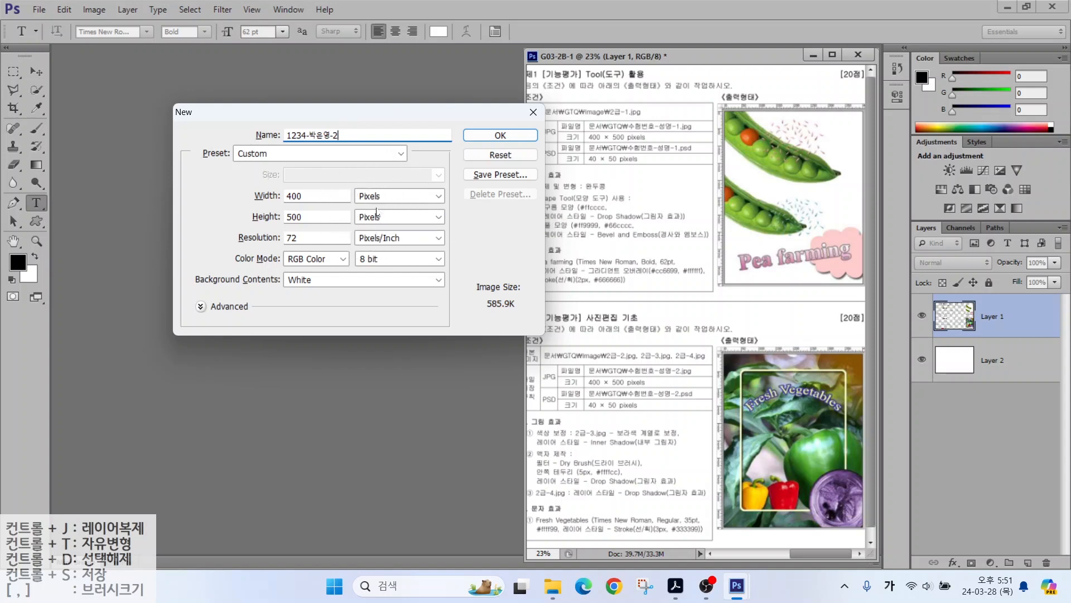
pyautogui.moveTo(272, 189); pyautogui.dragTo(226, 149)
pyautogui.moveTo(277, 213); pyautogui.dragTo(223, 168)
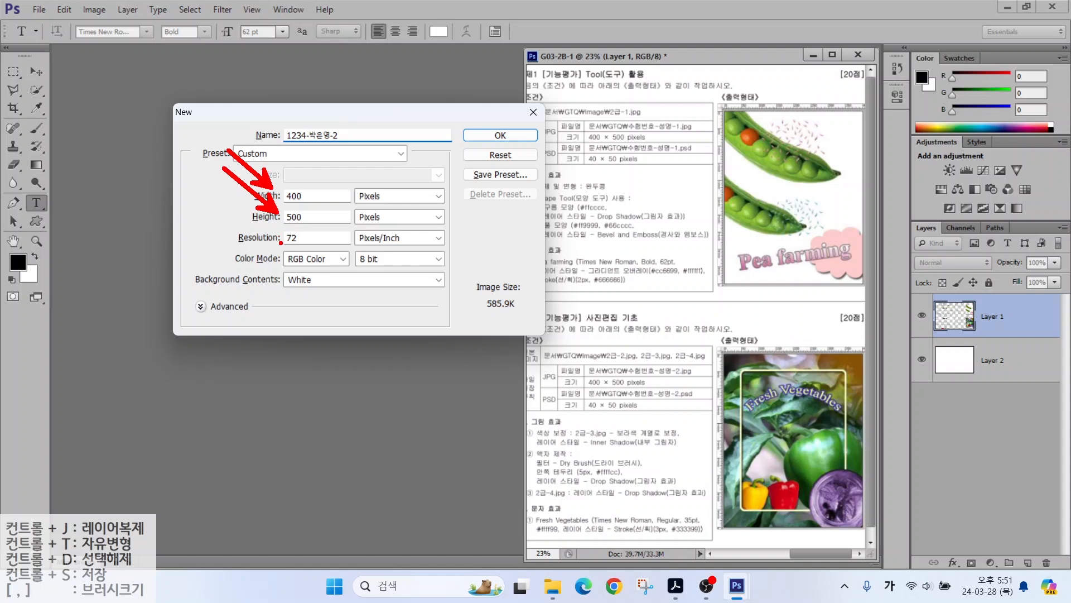
pyautogui.moveTo(278, 238)
pyautogui.mouseDown()
pyautogui.moveTo(247, 259)
pyautogui.moveTo(266, 310)
pyautogui.mouseUp()
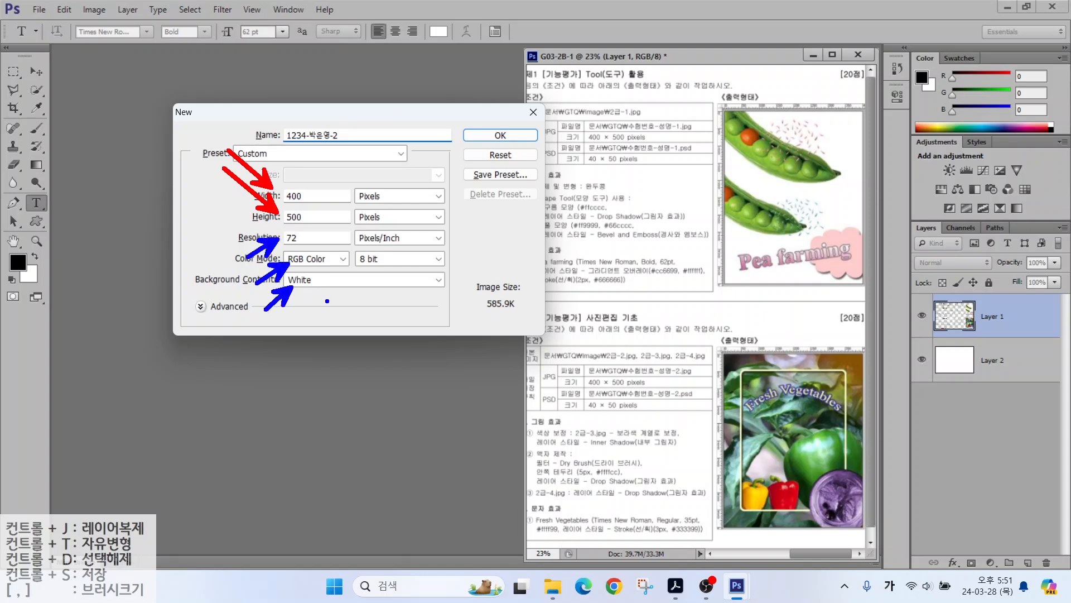
pyautogui.moveTo(488, 128); pyautogui.dragTo(519, 118)
pyautogui.press('Escape')
pyautogui.press('Return')
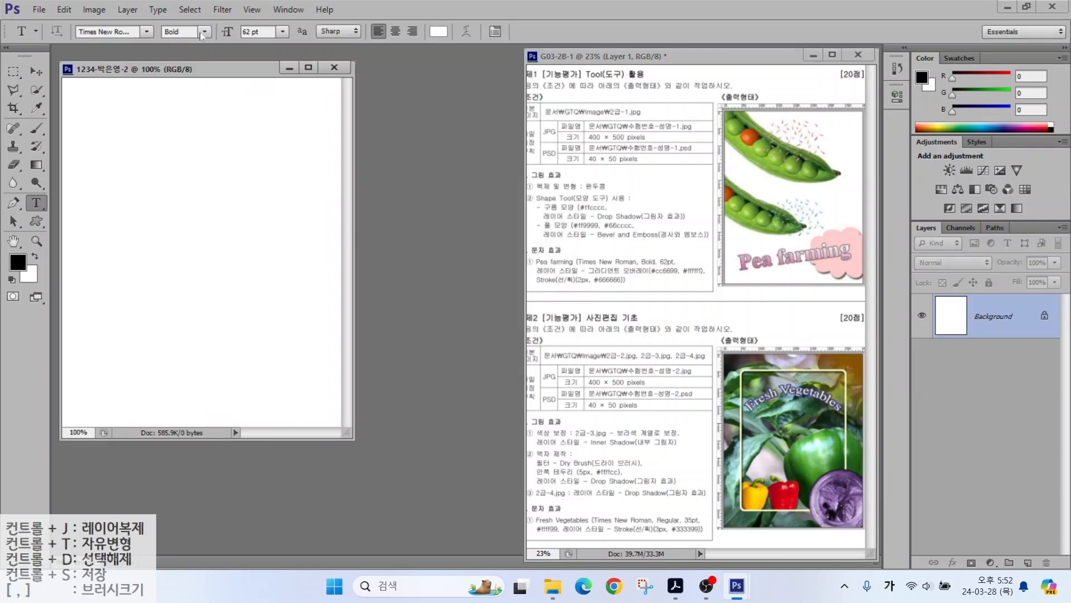
# Step: Show rulers and fit the blank document to the window
pyautogui.click(250, 9)
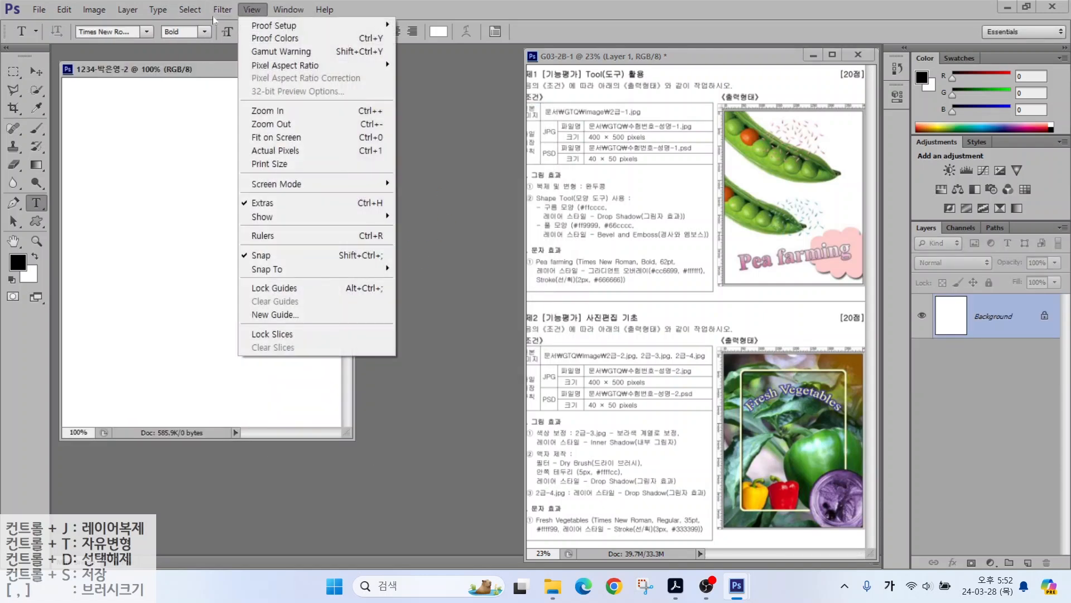
pyautogui.click(259, 236)
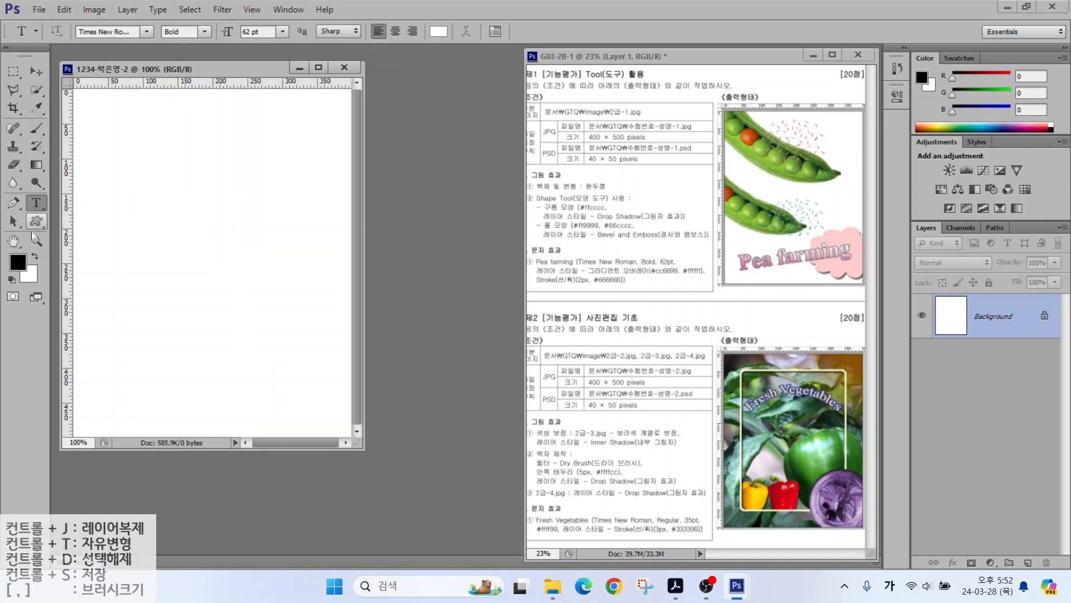
pyautogui.doubleClick(13, 241)
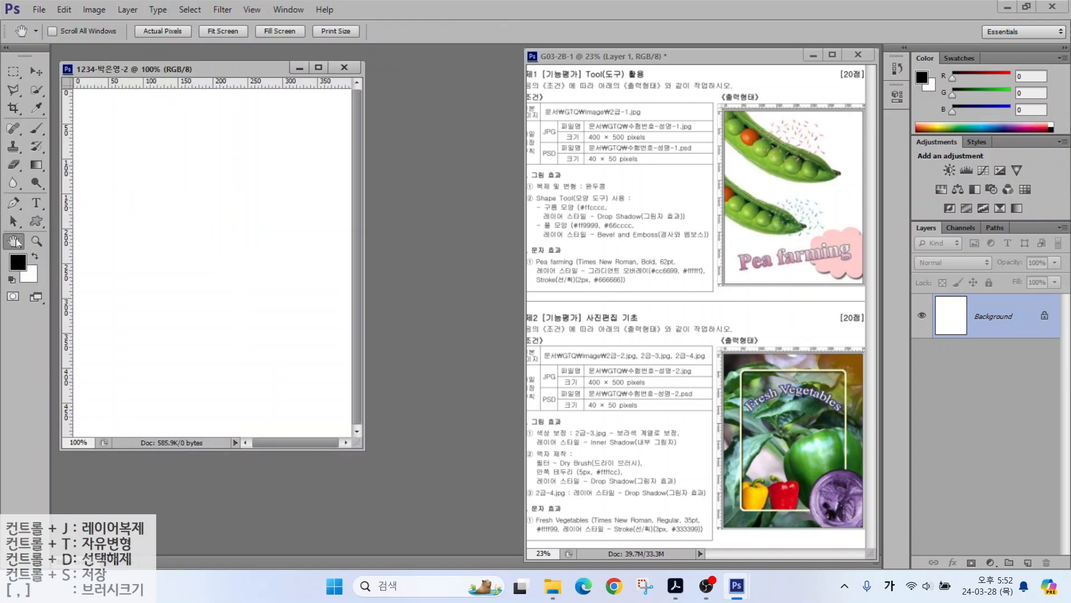
# Step: Adjust the view to compare the document with the exam sheet's Fresh Vegetables task
pyautogui.hotkey('ctrl', '2')
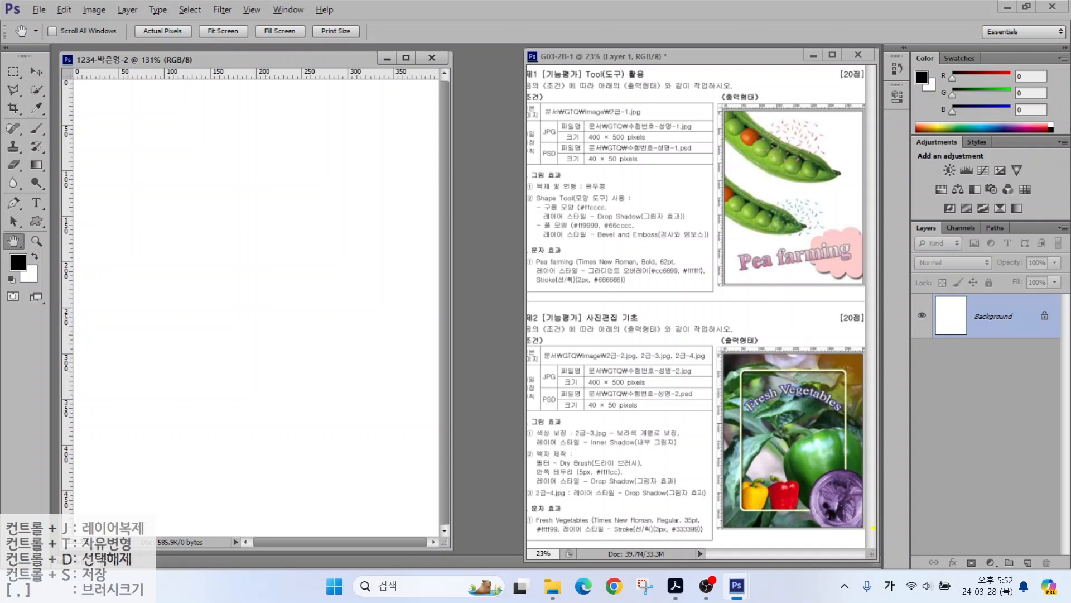
pyautogui.moveTo(873, 527)
pyautogui.mouseDown()
pyautogui.moveTo(812, 479)
pyautogui.moveTo(885, 516)
pyautogui.mouseUp()
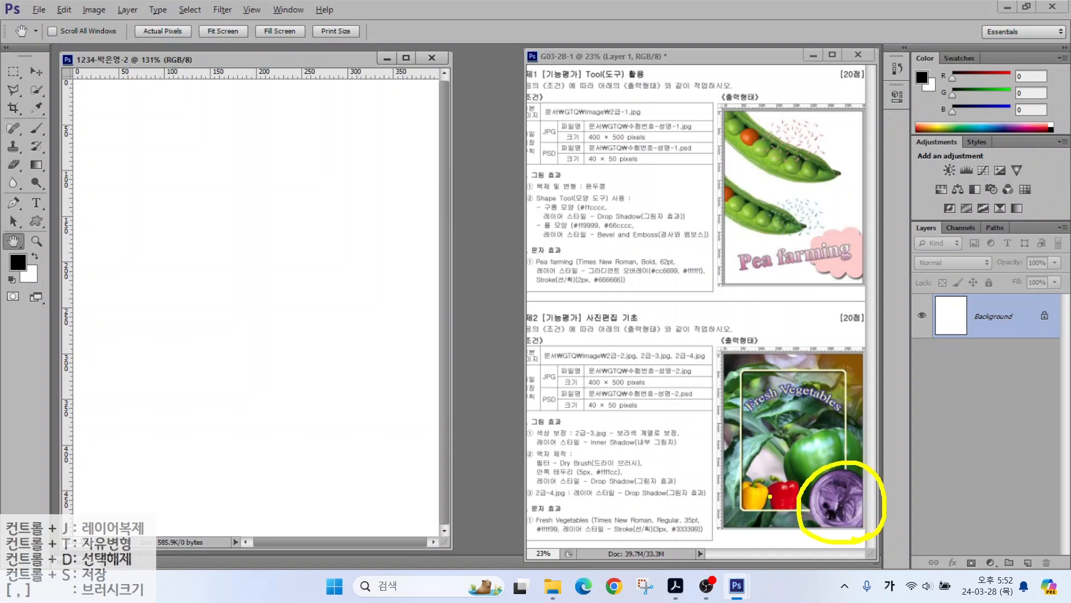
pyautogui.moveTo(774, 500)
pyautogui.mouseDown()
pyautogui.moveTo(733, 490)
pyautogui.moveTo(768, 467)
pyautogui.moveTo(776, 499)
pyautogui.mouseUp()
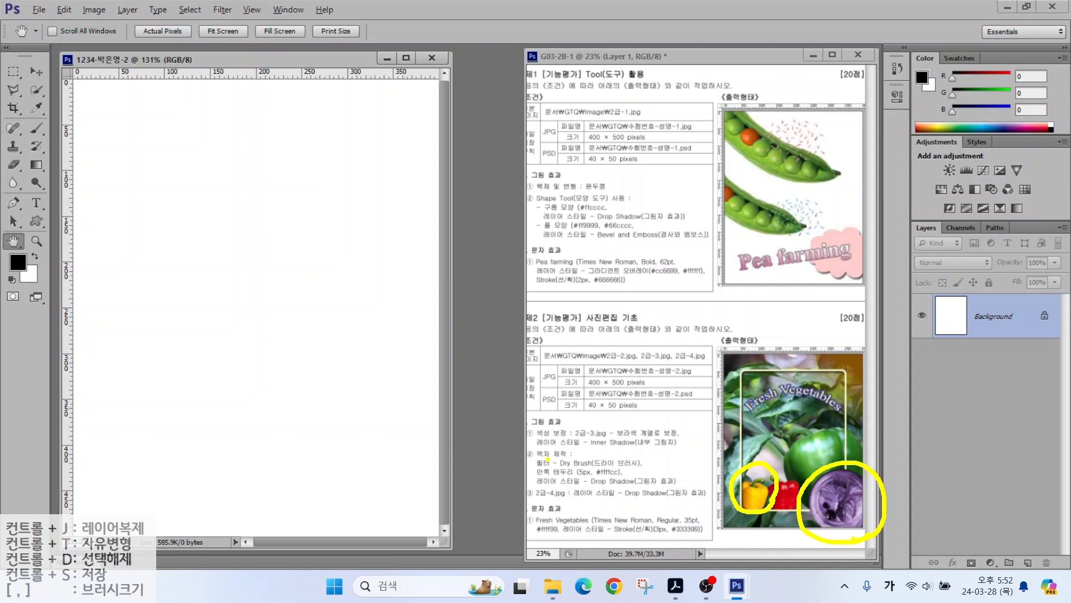
pyautogui.press('Escape')
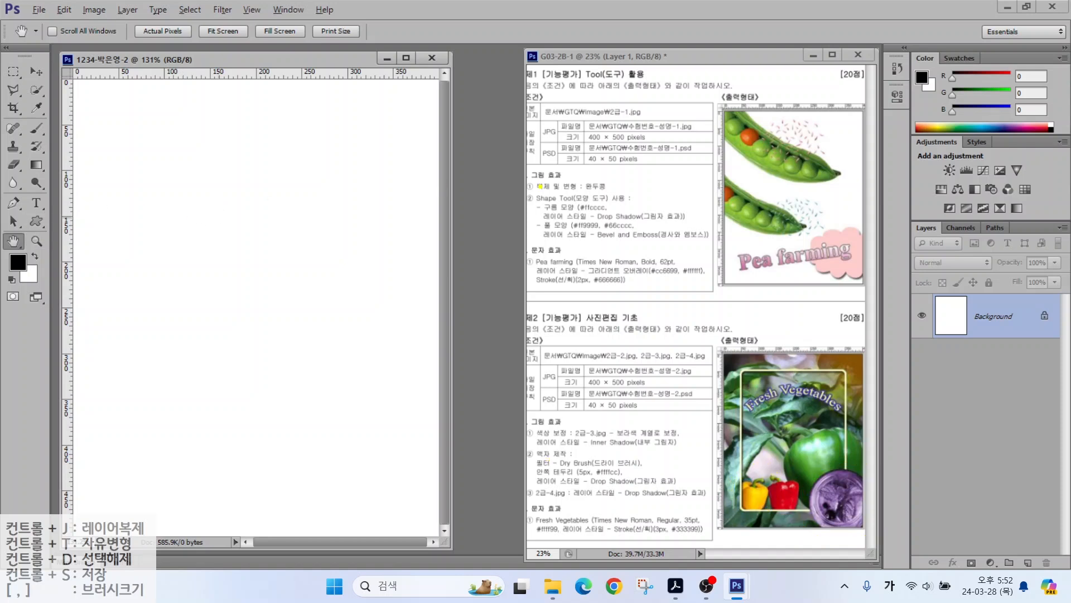
pyautogui.moveTo(504, 179)
pyautogui.mouseDown()
pyautogui.moveTo(504, 281)
pyautogui.moveTo(495, 269)
pyautogui.moveTo(518, 273)
pyautogui.mouseUp()
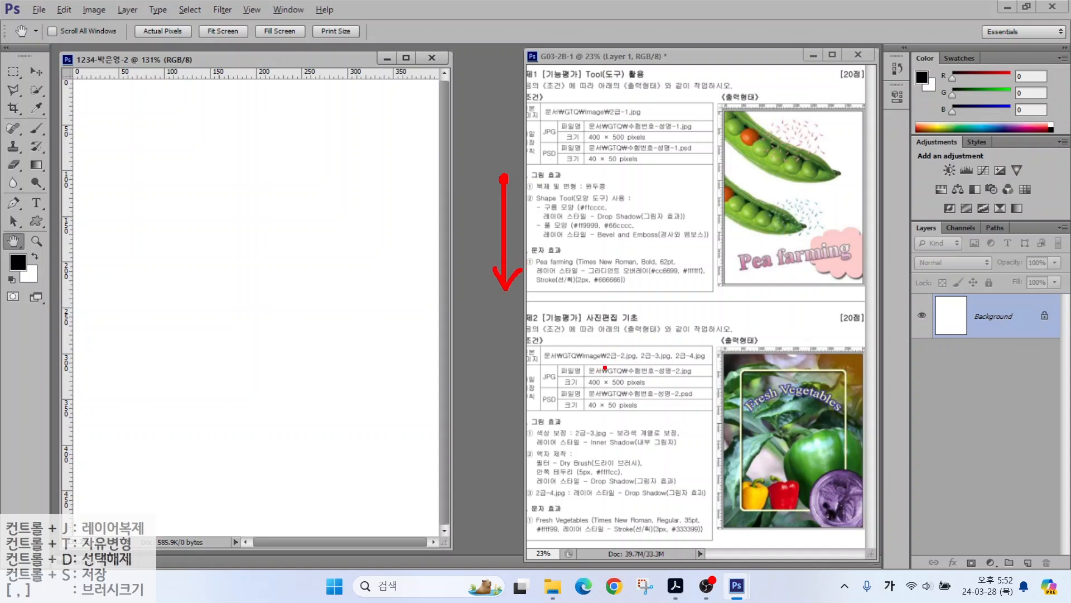
pyautogui.moveTo(516, 445)
pyautogui.mouseDown()
pyautogui.moveTo(639, 491)
pyautogui.moveTo(657, 483)
pyautogui.mouseUp()
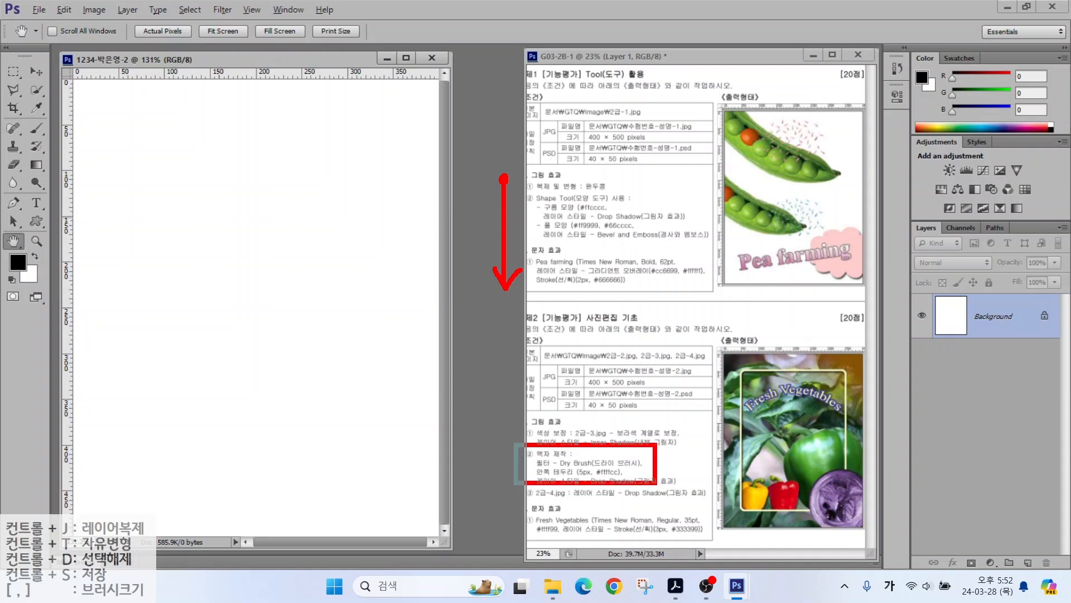
# Step: Open the green pepper photo 2급-2.jpg from the image folder
pyautogui.moveTo(504, 413)
pyautogui.mouseDown()
pyautogui.moveTo(503, 530)
pyautogui.moveTo(527, 510)
pyautogui.mouseUp()
pyautogui.press('Escape')
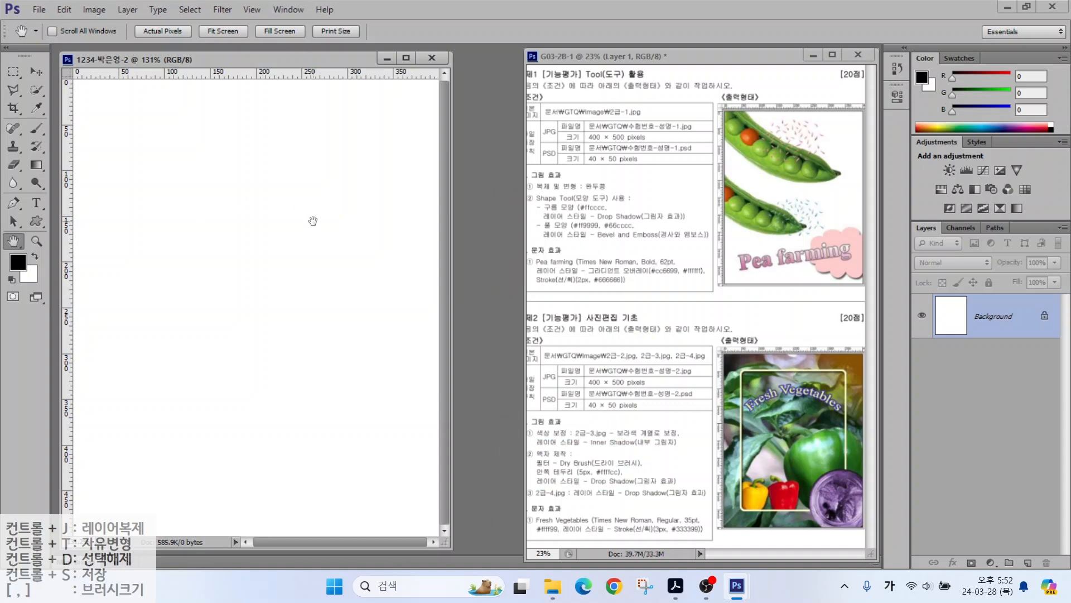
pyautogui.click(40, 11)
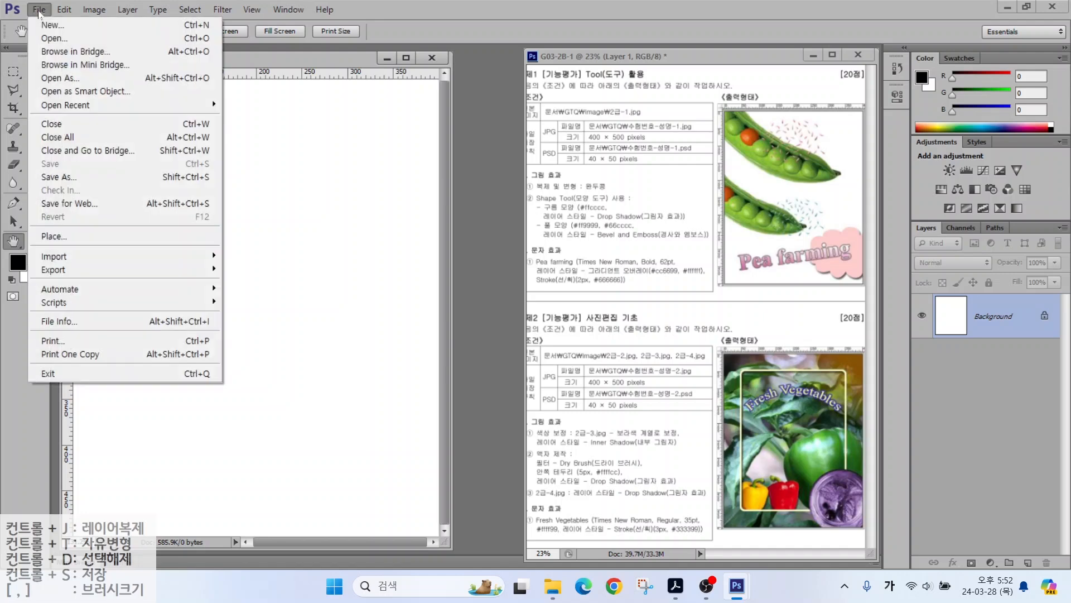
pyautogui.click(36, 39)
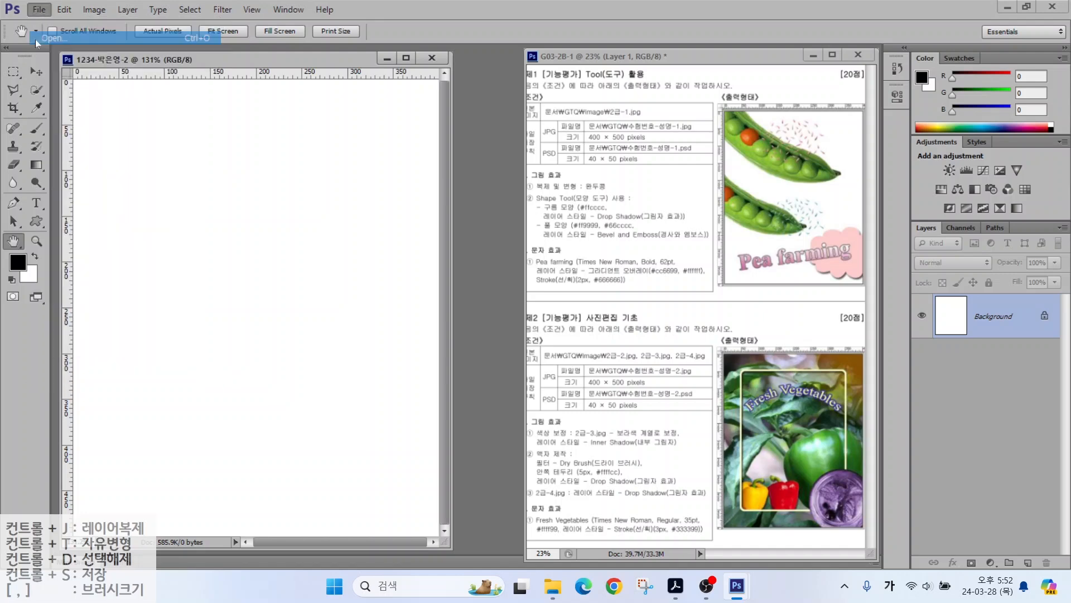
pyautogui.doubleClick(215, 167)
pyautogui.click(329, 177)
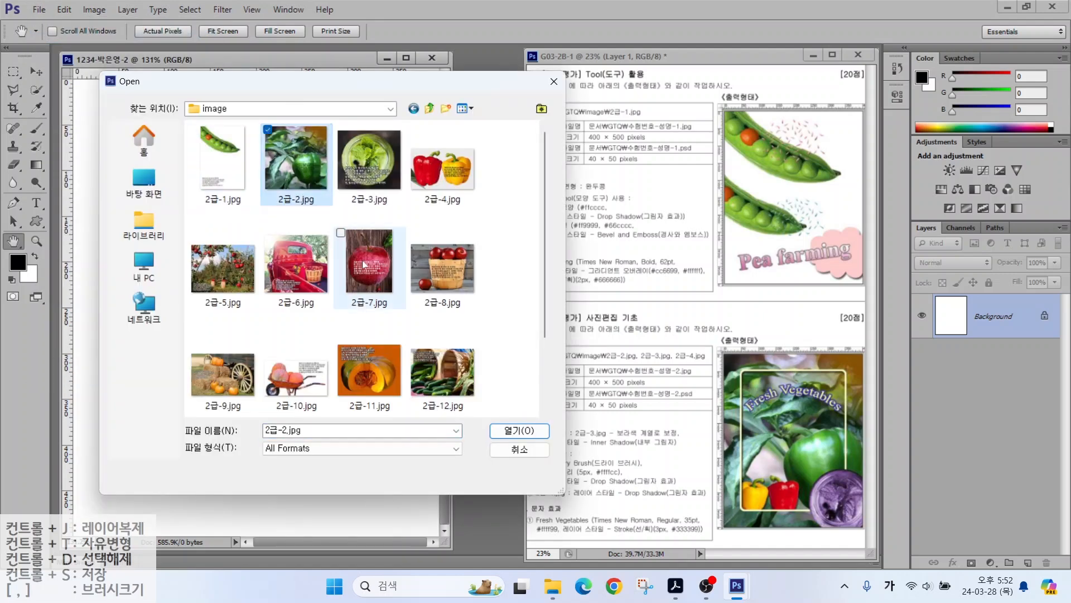
pyautogui.click(519, 431)
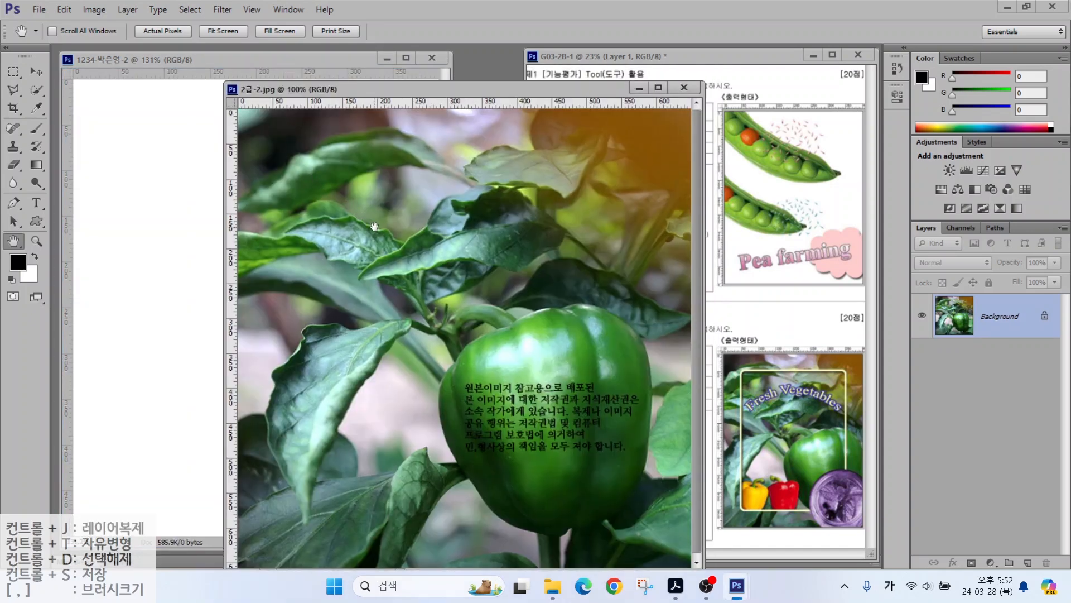
# Step: Resize the pepper photo to 490×500 pixels by setting its Height to 500 px
pyautogui.click(95, 10)
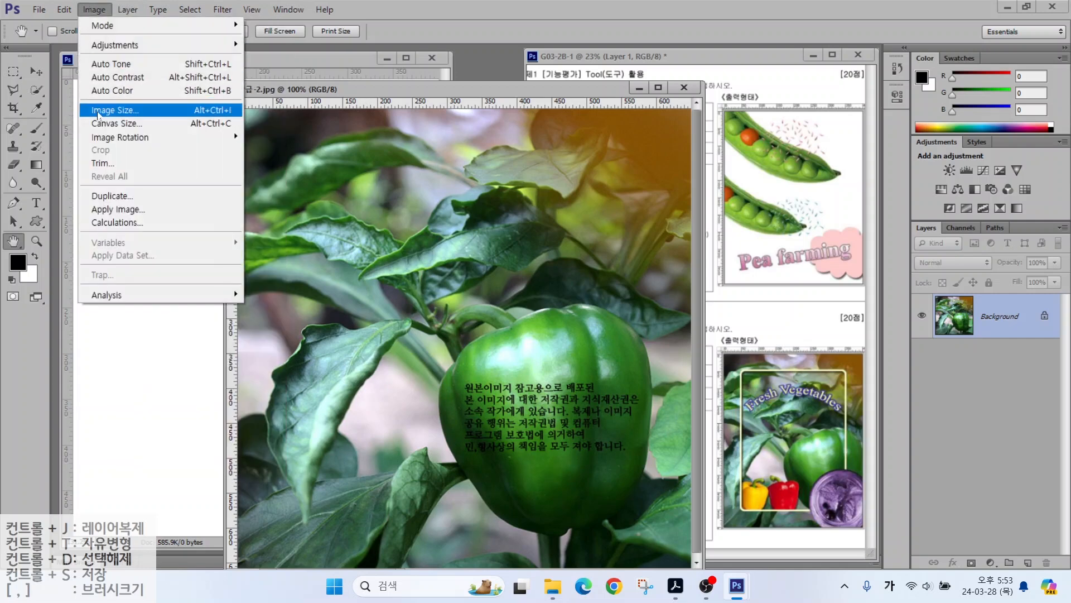
pyautogui.click(98, 115)
pyautogui.write('400')
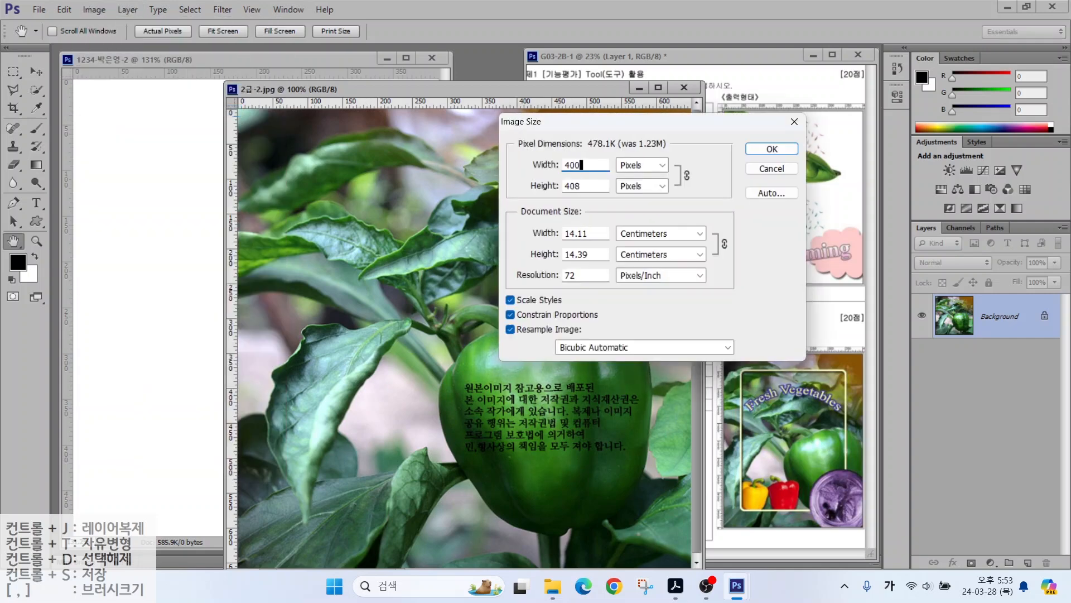
pyautogui.press('ctrl')
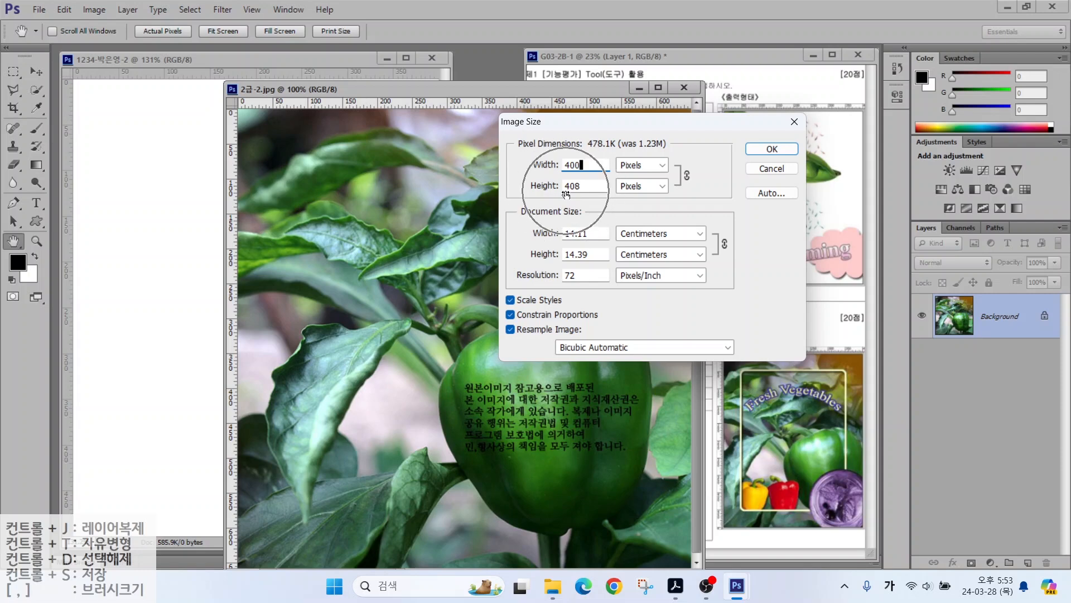
pyautogui.press('Tab')
pyautogui.write('500')
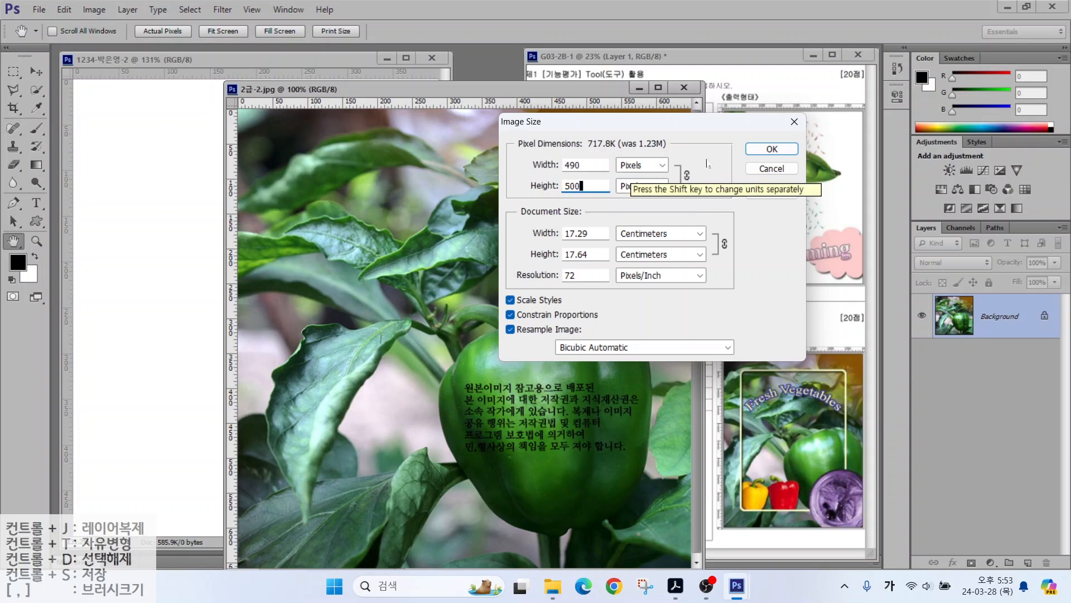
pyautogui.click(764, 151)
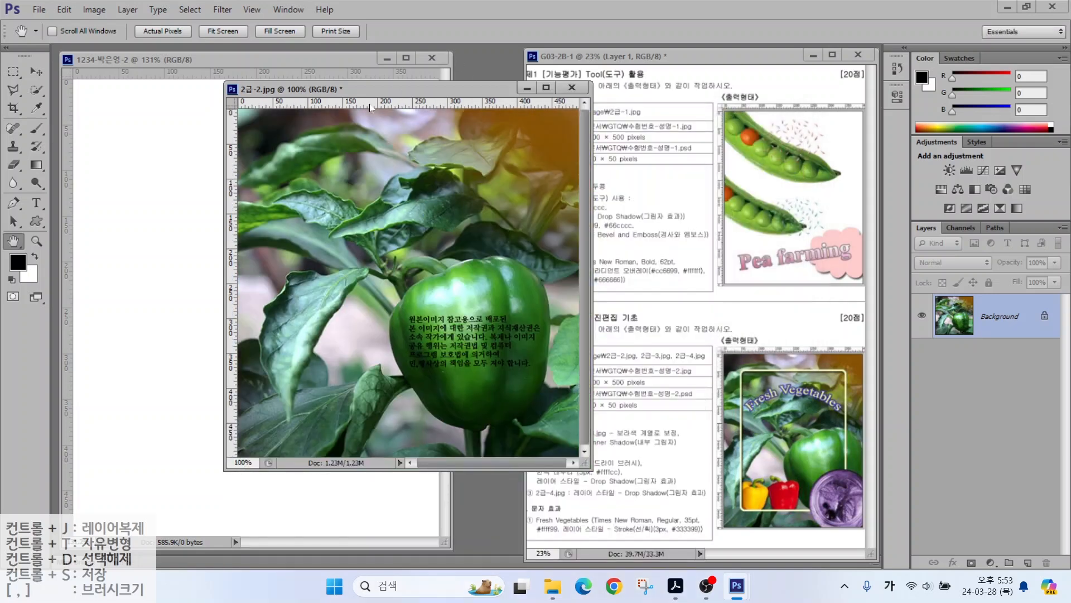
pyautogui.moveTo(369, 102); pyautogui.dragTo(485, 126)
# Step: Drag the pepper photo into the blank document with the Move tool and close the original without saving
pyautogui.click(35, 71)
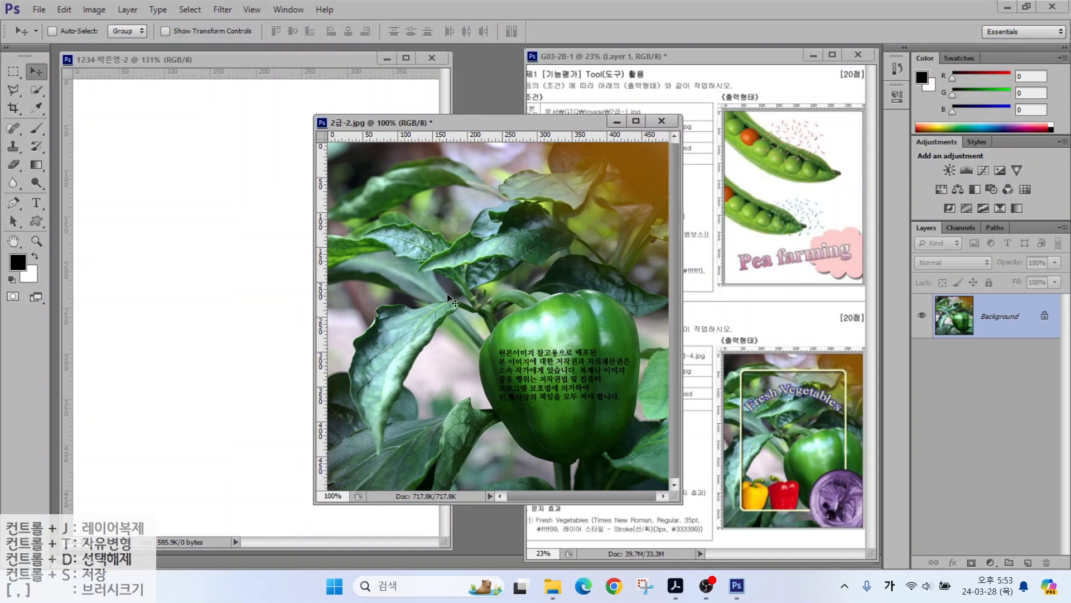
pyautogui.moveTo(254, 287)
pyautogui.mouseDown()
pyautogui.moveTo(320, 306)
pyautogui.moveTo(272, 306)
pyautogui.moveTo(263, 295)
pyautogui.mouseUp()
pyautogui.moveTo(411, 297)
pyautogui.mouseDown()
pyautogui.moveTo(406, 315)
pyautogui.moveTo(415, 313)
pyautogui.mouseUp()
pyautogui.click(662, 120)
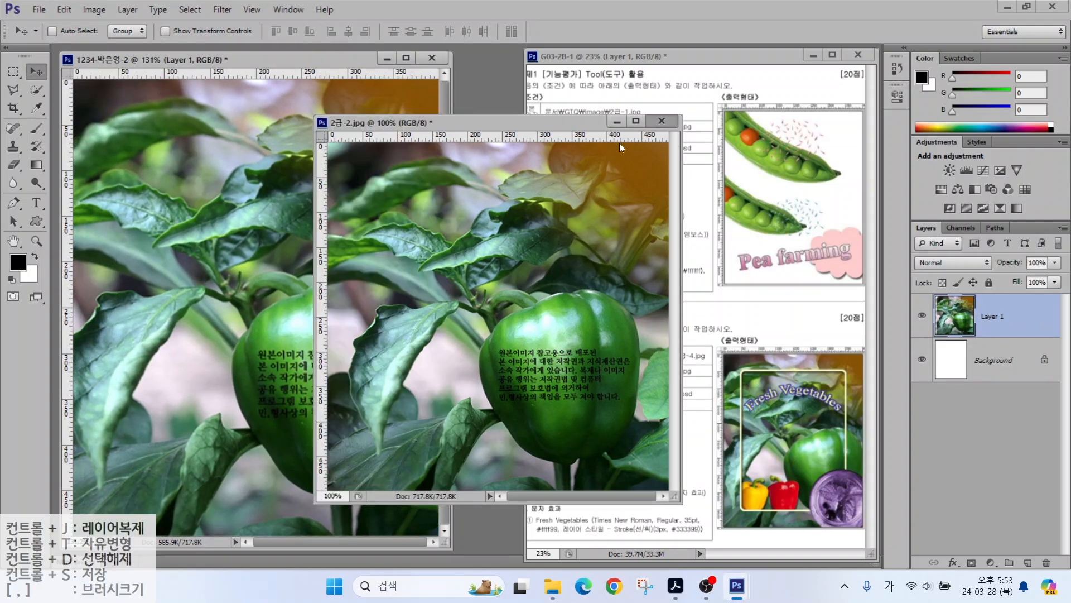
pyautogui.press('n')
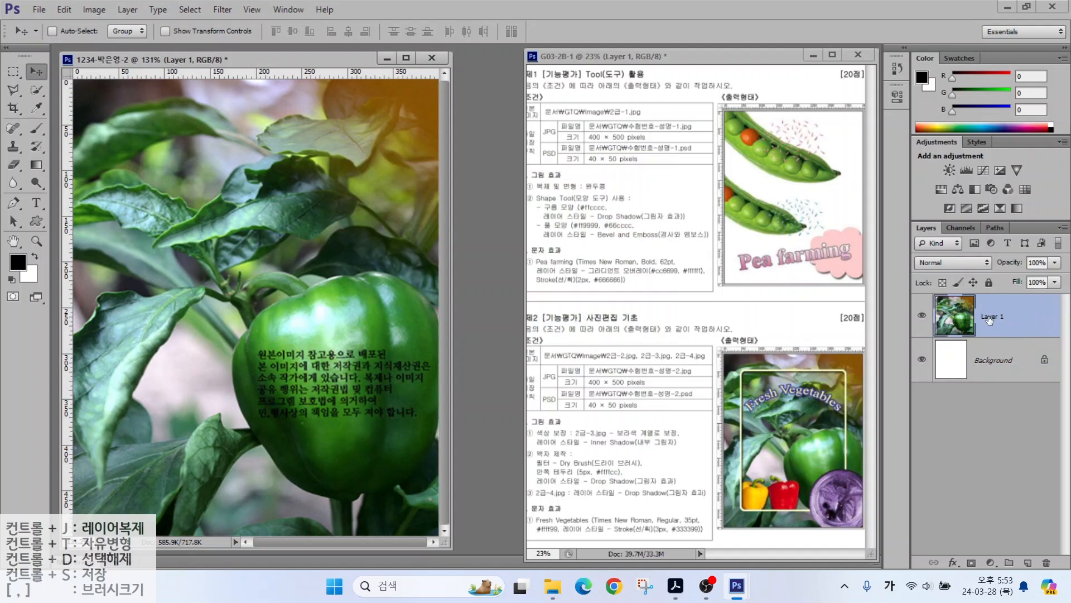
# Step: Rename the pepper layer to 2-2
pyautogui.click(989, 317)
pyautogui.doubleClick(989, 317)
pyautogui.write('2-2')
pyautogui.press('Return')
pyautogui.moveTo(822, 336)
pyautogui.mouseDown()
pyautogui.moveTo(800, 368)
pyautogui.moveTo(819, 360)
pyautogui.mouseUp()
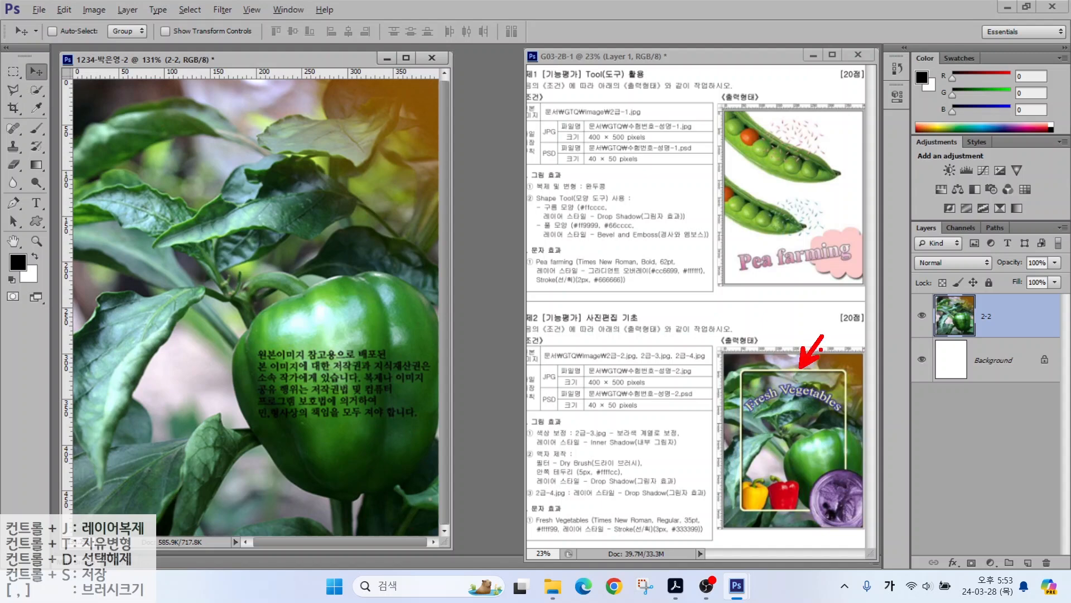
pyautogui.press('Escape')
# Step: Duplicate the 2-2 layer with Ctrl+J and name the copy 액자
pyautogui.hotkey('ctrl', 'j')
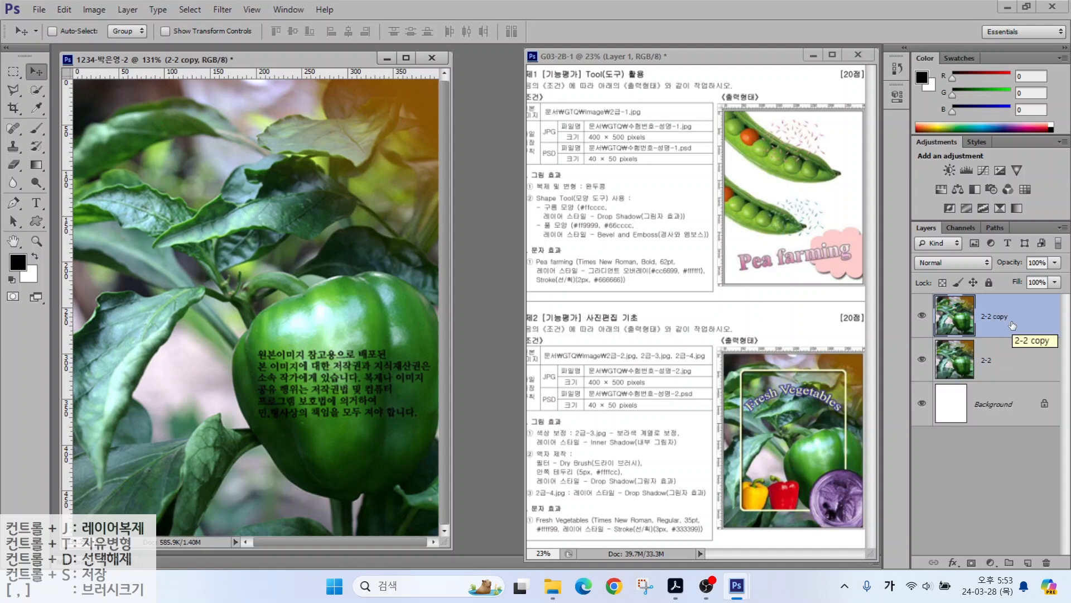
pyautogui.moveTo(1035, 332)
pyautogui.mouseDown()
pyautogui.moveTo(981, 337)
pyautogui.moveTo(936, 309)
pyautogui.moveTo(1012, 298)
pyautogui.moveTo(1014, 323)
pyautogui.mouseUp()
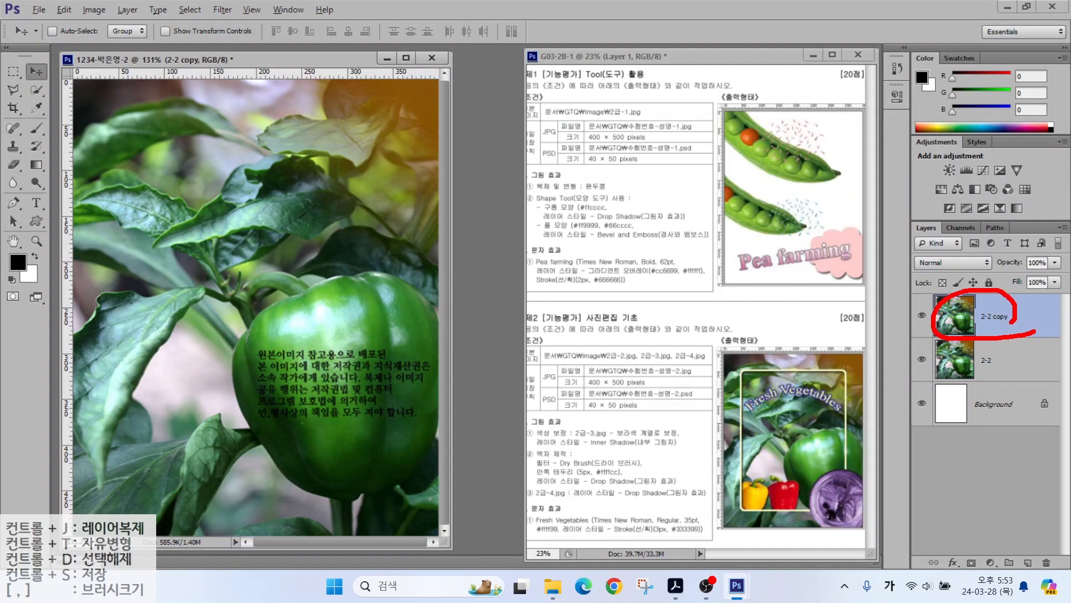
pyautogui.press('Escape')
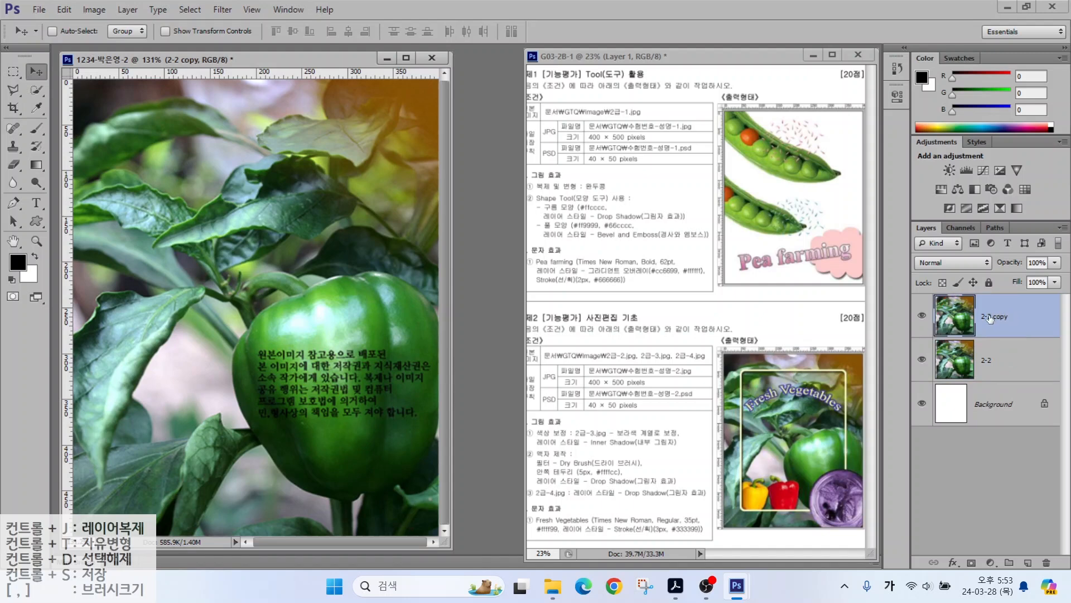
pyautogui.doubleClick(991, 317)
pyautogui.write('액ㅈ')
pyautogui.press('Return')
pyautogui.moveTo(557, 453); pyautogui.dragTo(528, 415)
# Step: Apply Filter Gallery's Dry Brush to the 액자 layer with default size 2, detail 8, texture 1
pyautogui.click(219, 7)
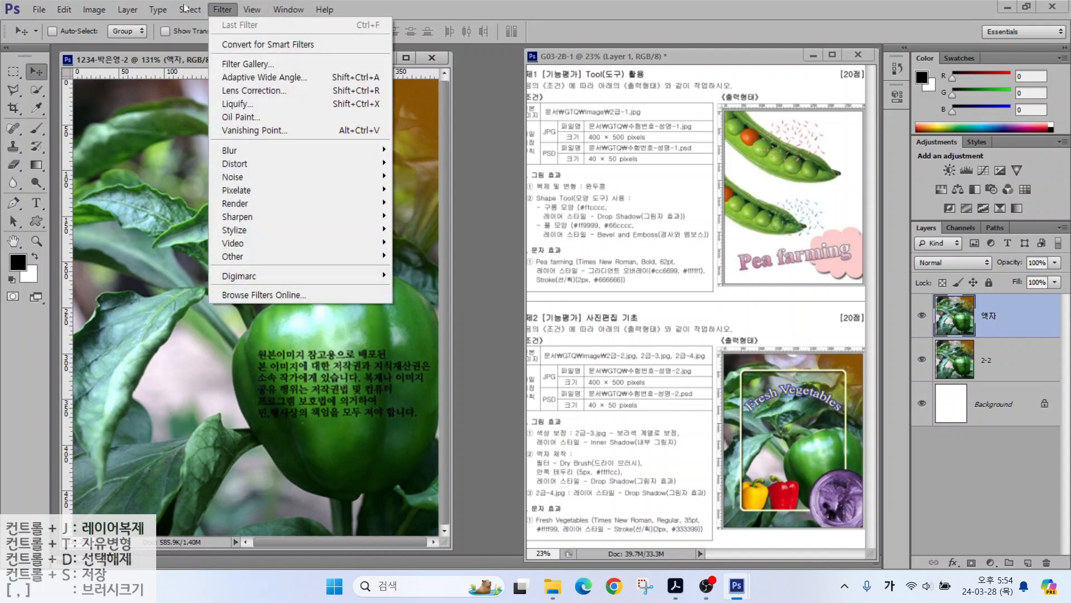
pyautogui.moveTo(222, 9)
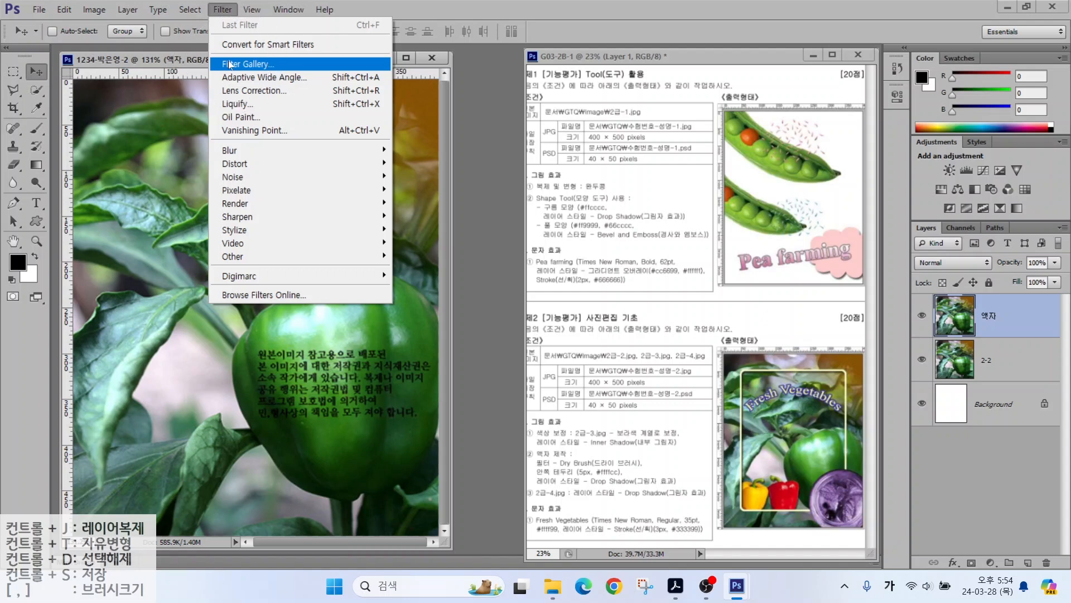
pyautogui.click(228, 65)
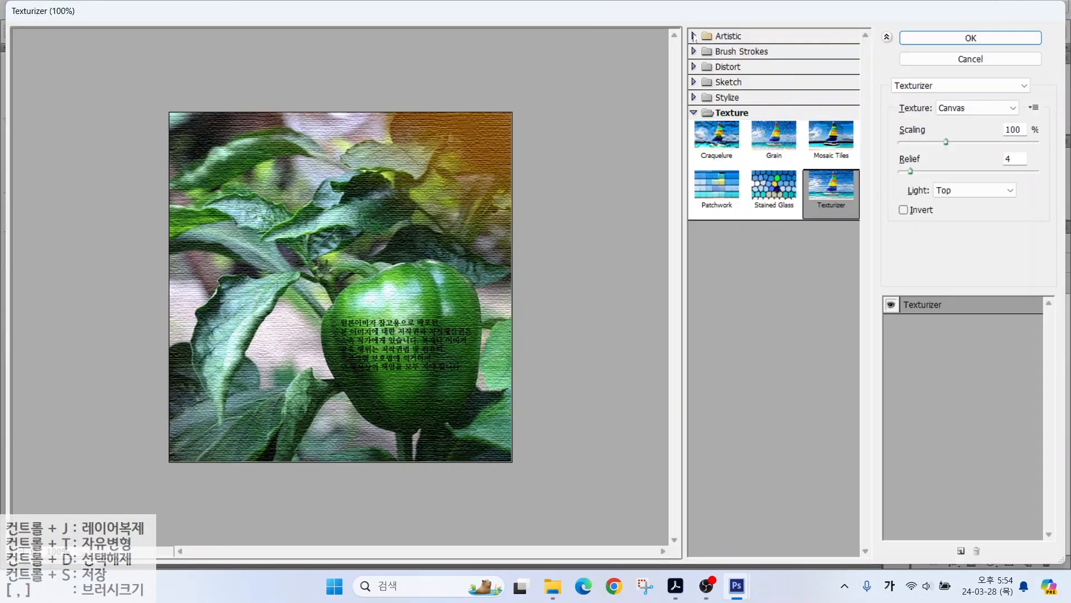
pyautogui.click(694, 36)
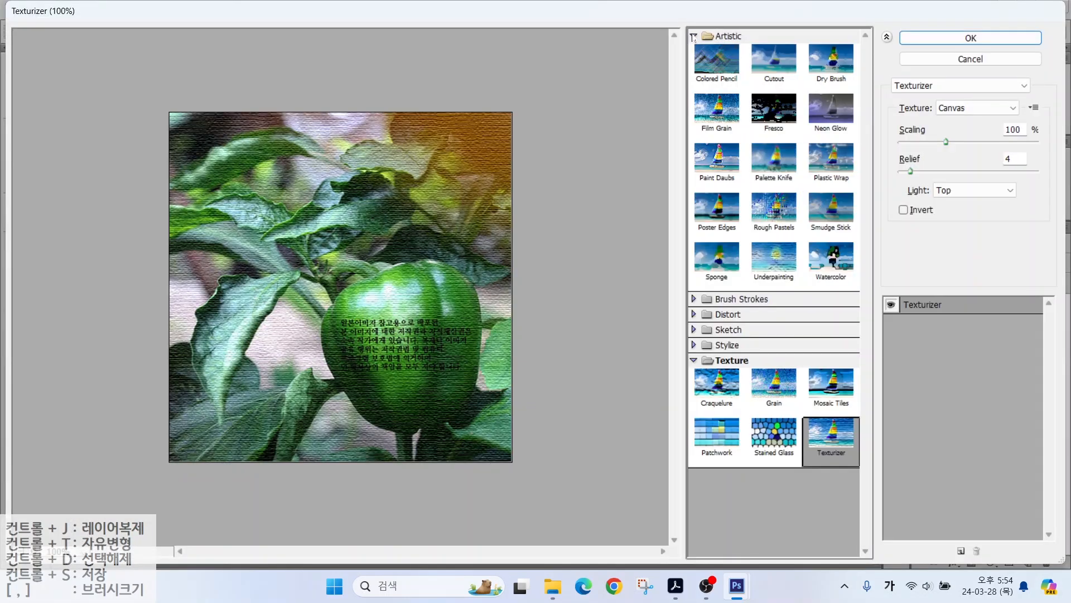
pyautogui.press('alt')
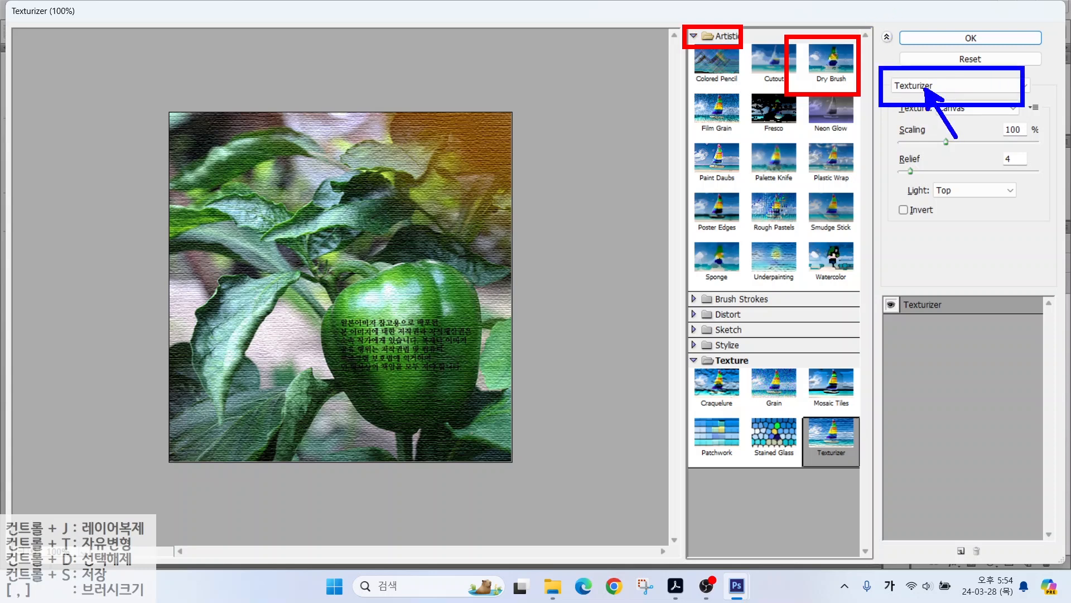
pyautogui.click(959, 85)
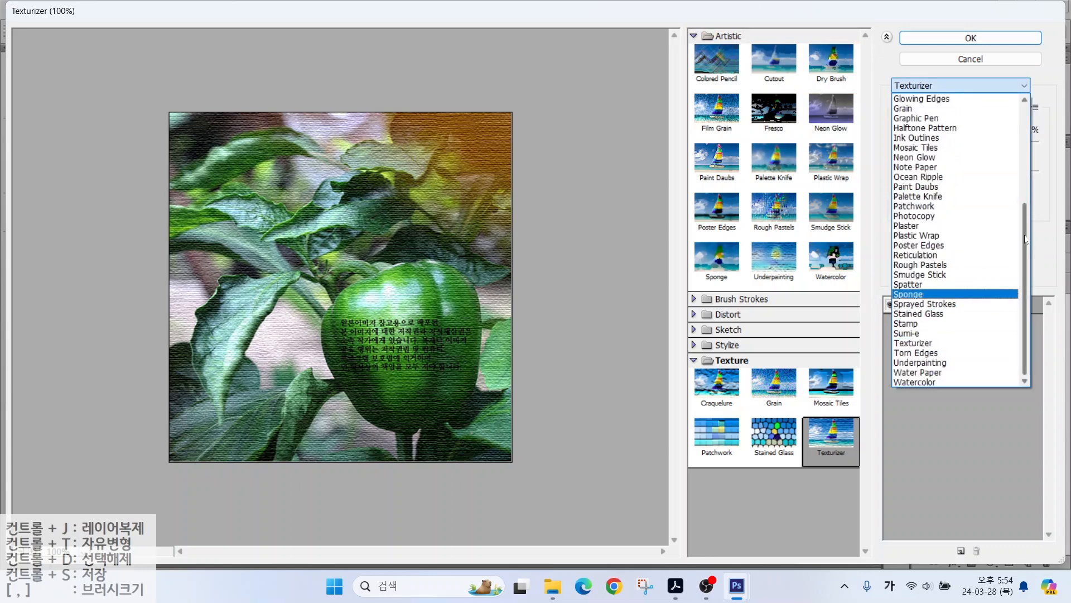
pyautogui.scroll(6, 1025, 239)
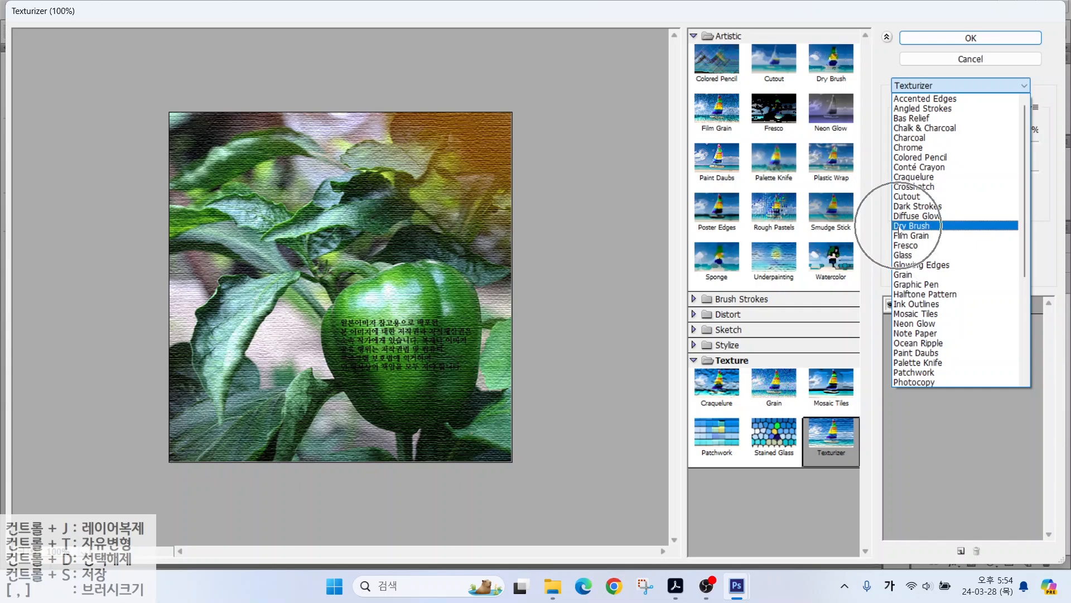
pyautogui.click(898, 227)
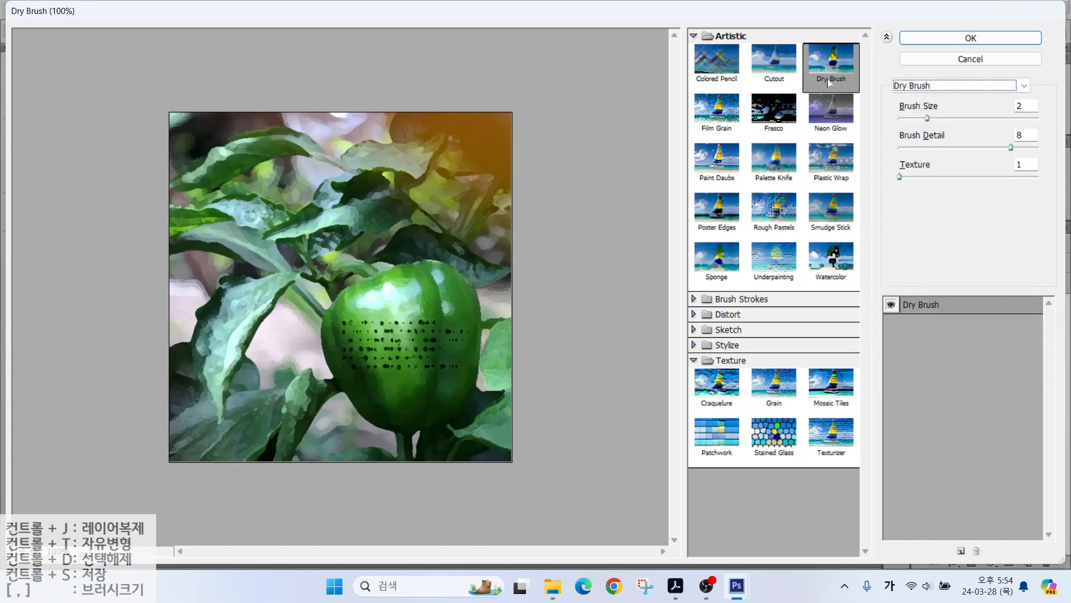
pyautogui.click(938, 38)
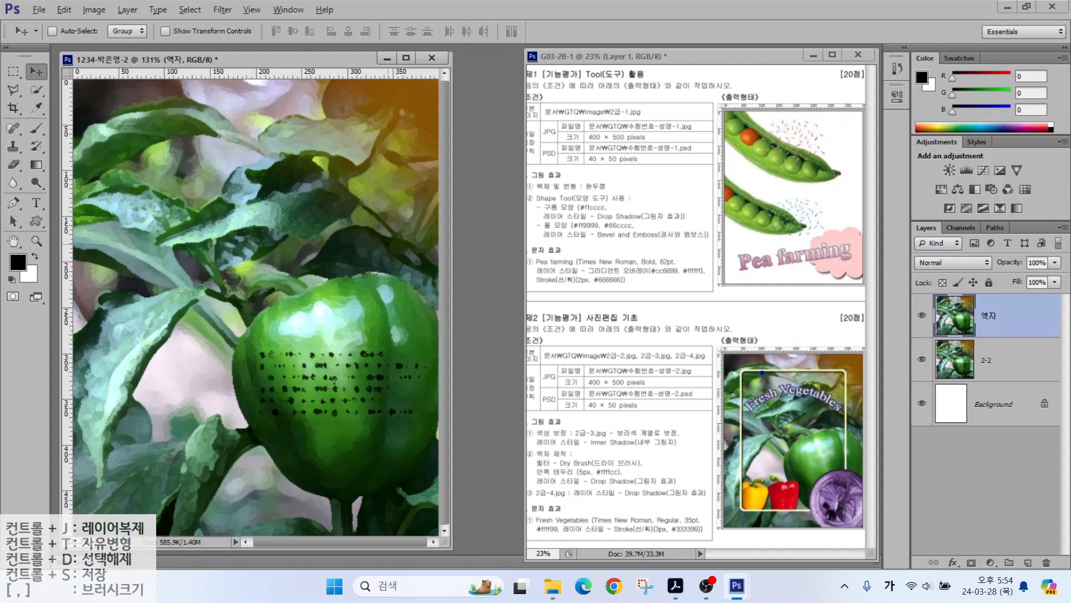
# Step: Drag horizontal guides from the top ruler to about 50 px and 450 px
pyautogui.moveTo(742, 368); pyautogui.dragTo(847, 495)
pyautogui.moveTo(738, 393); pyautogui.dragTo(750, 298)
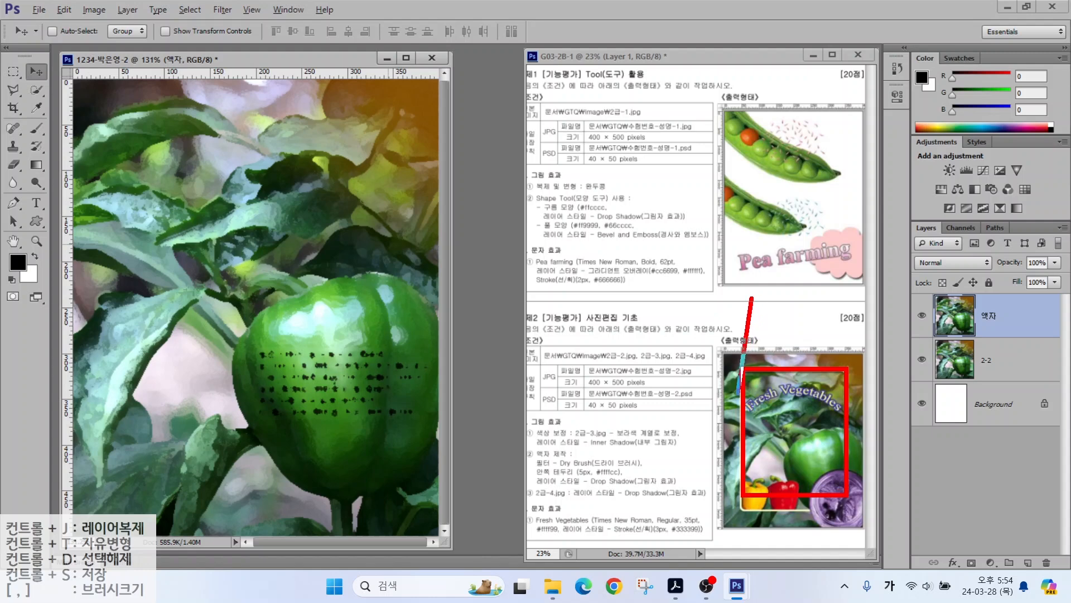
pyautogui.moveTo(847, 370); pyautogui.dragTo(846, 301)
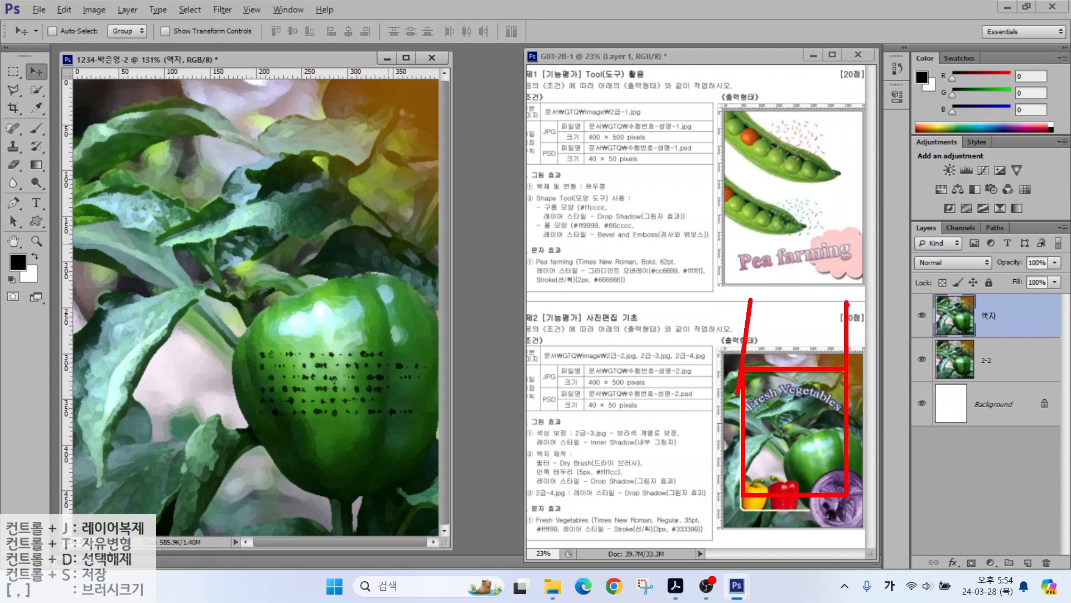
pyautogui.press('Escape')
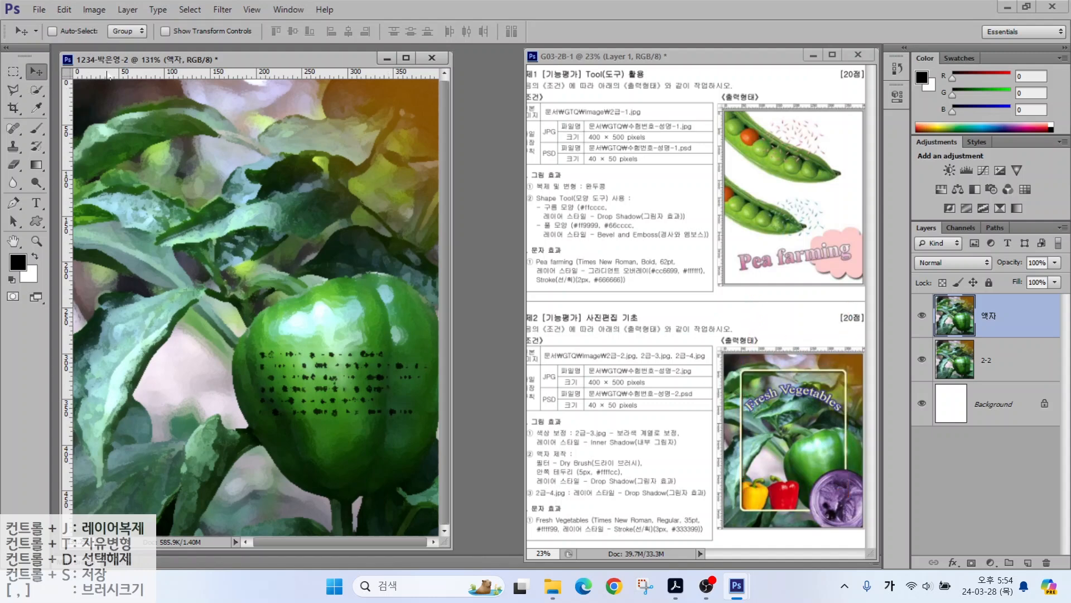
pyautogui.moveTo(113, 77); pyautogui.dragTo(104, 125)
pyautogui.moveTo(112, 76); pyautogui.dragTo(129, 492)
# Step: Drag vertical guides from the left ruler to about 52 px and 350 px
pyautogui.press('ctrl')
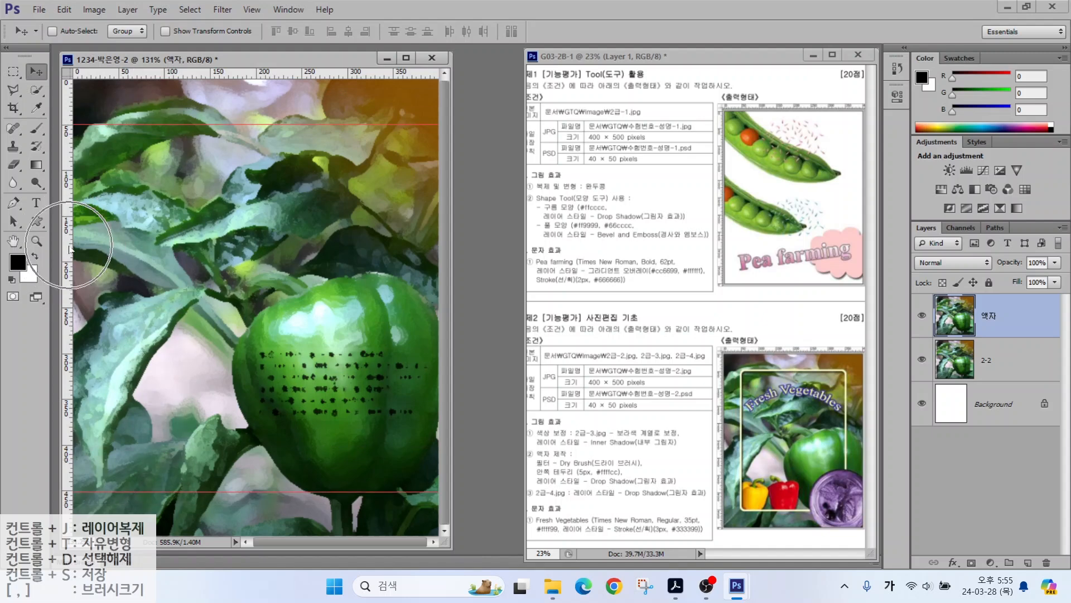
pyautogui.moveTo(71, 249); pyautogui.dragTo(120, 248)
pyautogui.press('ctrl')
pyautogui.moveTo(71, 161); pyautogui.dragTo(394, 174)
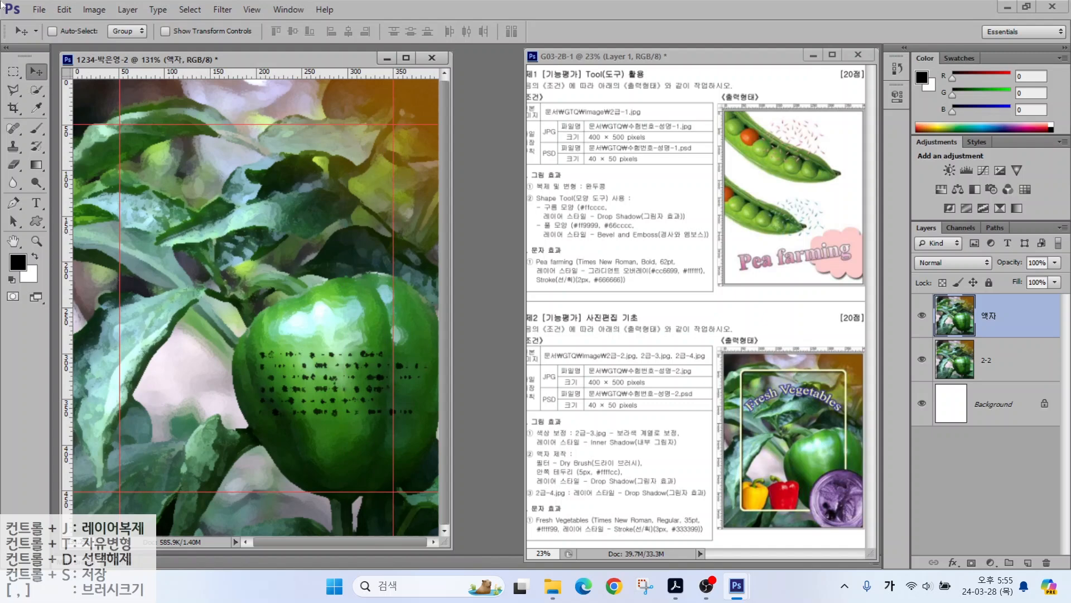
pyautogui.click(62, 10)
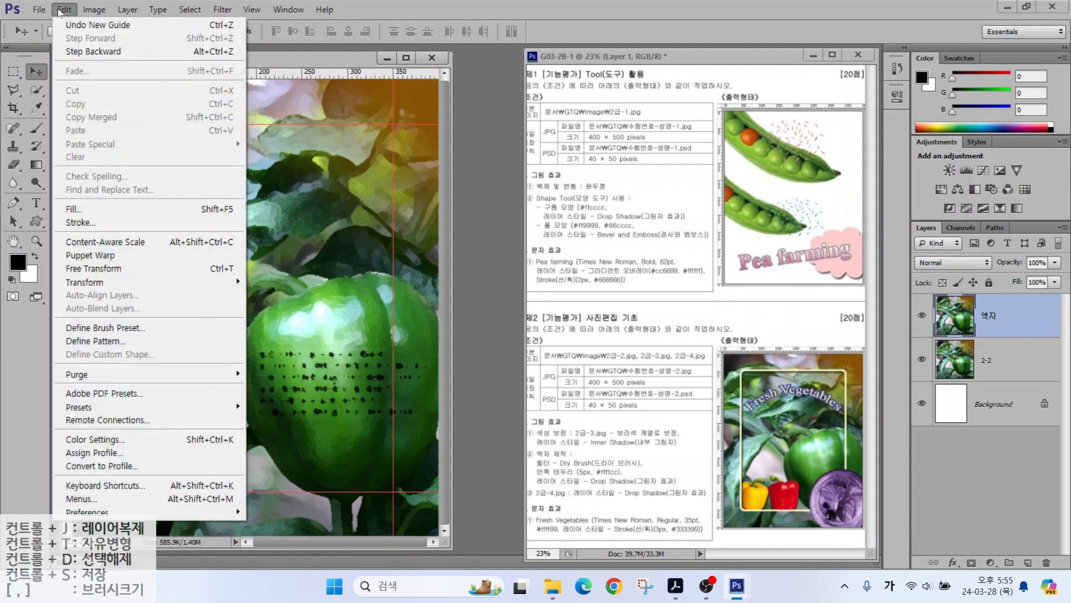
# Step: Set the Guides Color to Yellow in the Guides, Grid & Slices preferences
pyautogui.click(86, 510)
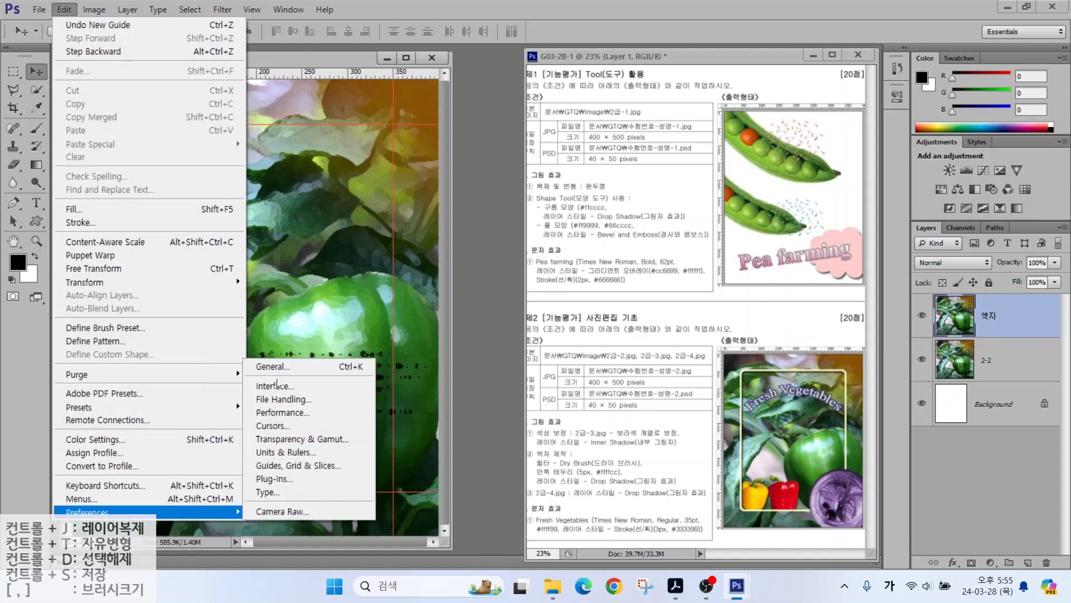
pyautogui.click(265, 471)
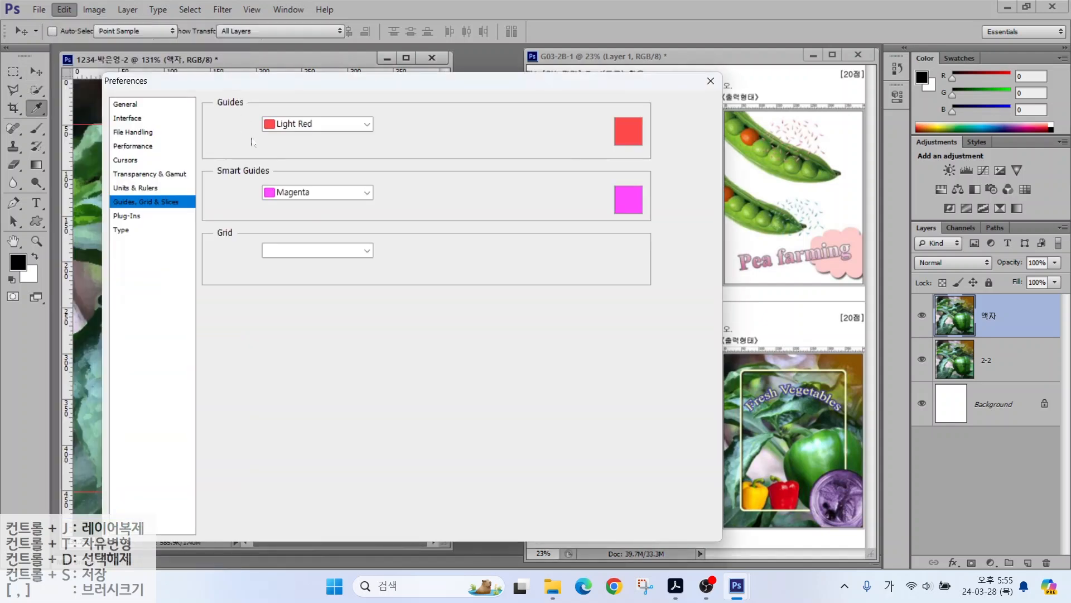
pyautogui.click(279, 120)
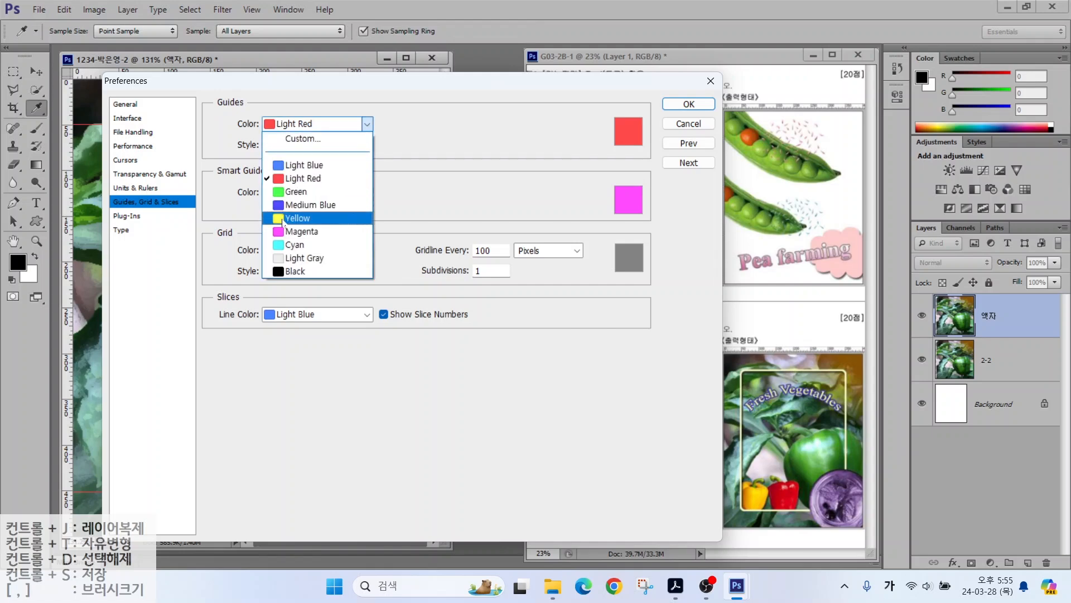
pyautogui.click(297, 218)
pyautogui.click(688, 104)
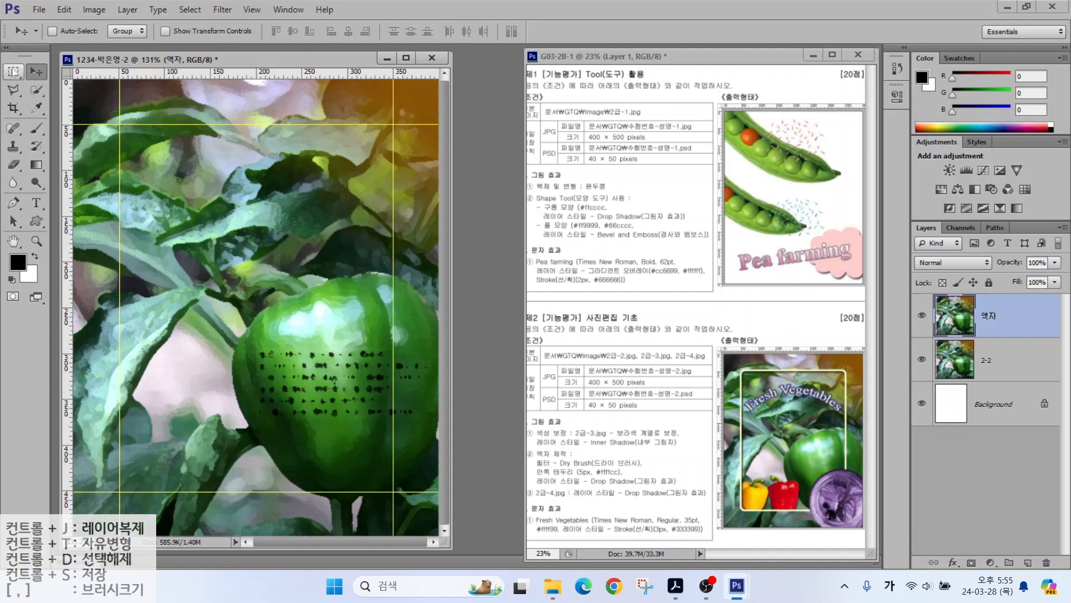
pyautogui.click(13, 71)
# Step: Marquee-select the roughly 300×402 px rectangle between the guides
pyautogui.moveTo(123, 127); pyautogui.dragTo(392, 490)
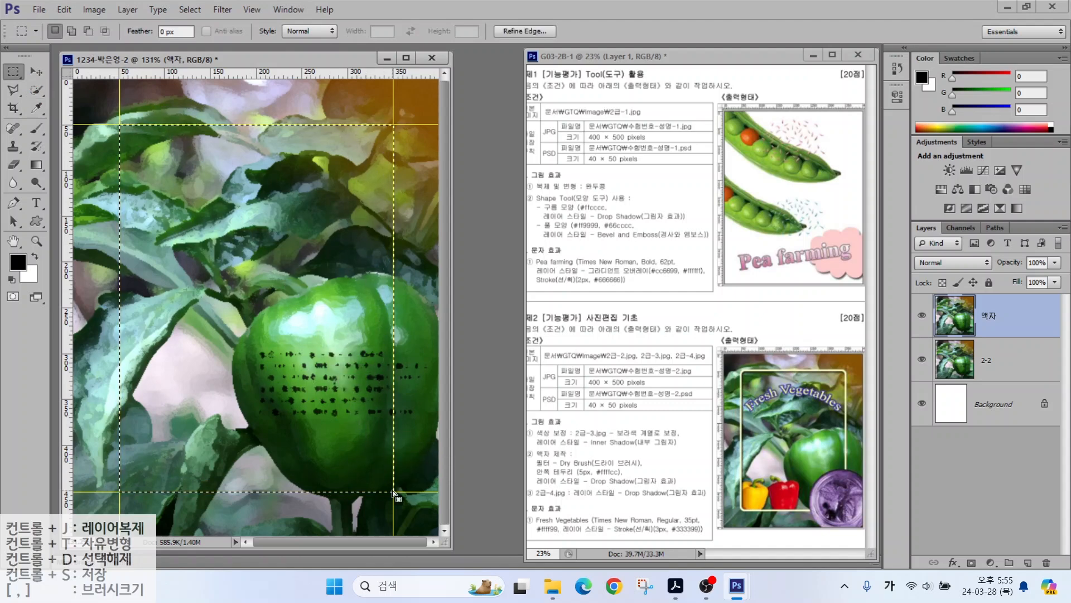
pyautogui.press('alt')
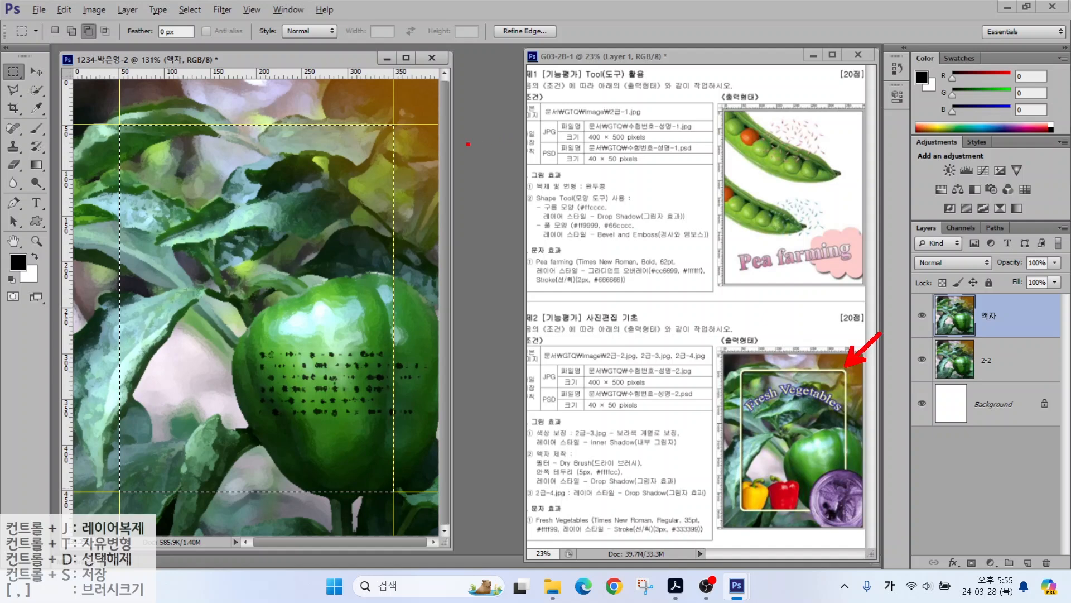
pyautogui.moveTo(366, 121)
pyautogui.mouseDown()
pyautogui.moveTo(394, 117)
pyautogui.moveTo(394, 160)
pyautogui.mouseUp()
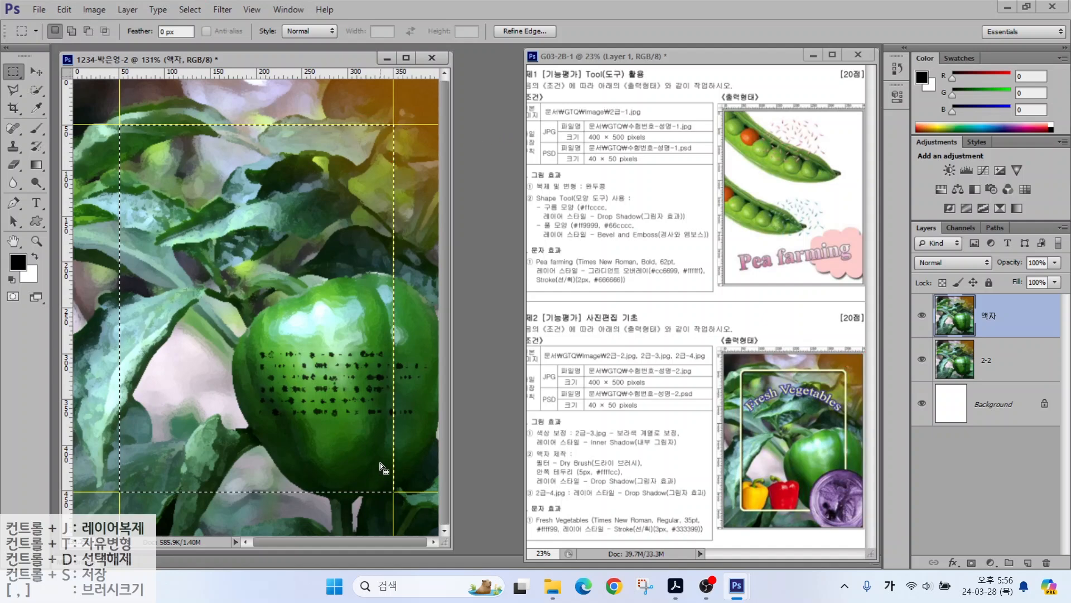
# Step: Smooth the selection with a 10 px radius and delete it from the 액자 layer
pyautogui.click(189, 10)
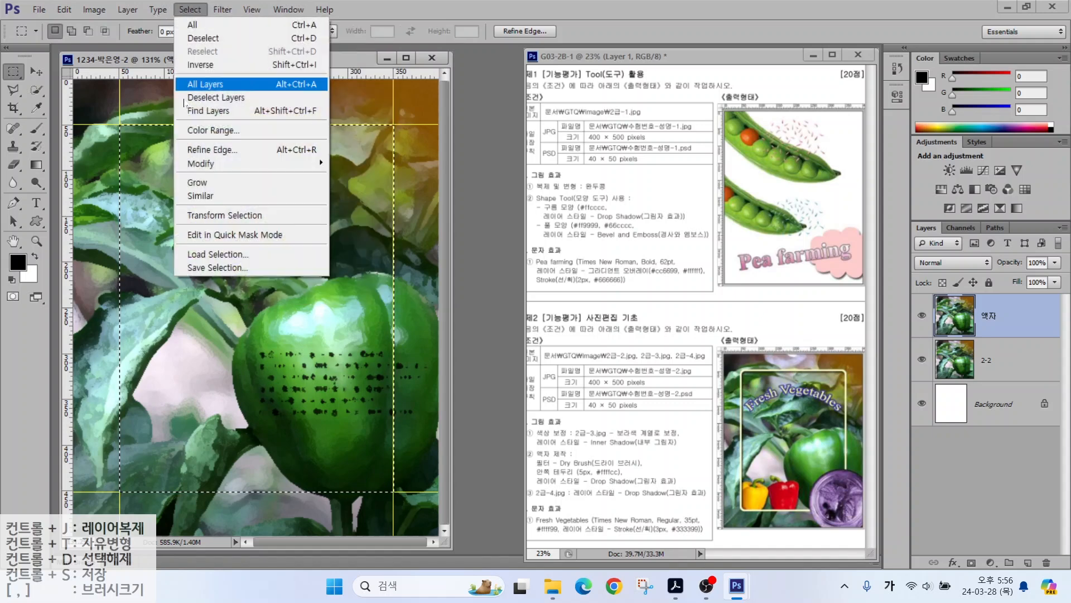
pyautogui.moveTo(200, 164)
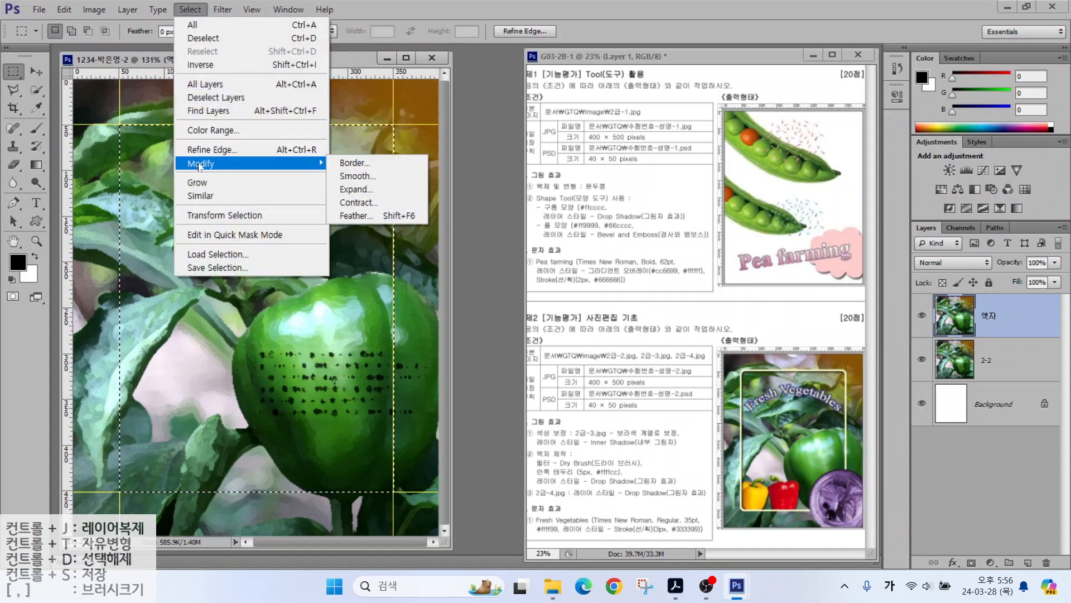
pyautogui.click(366, 174)
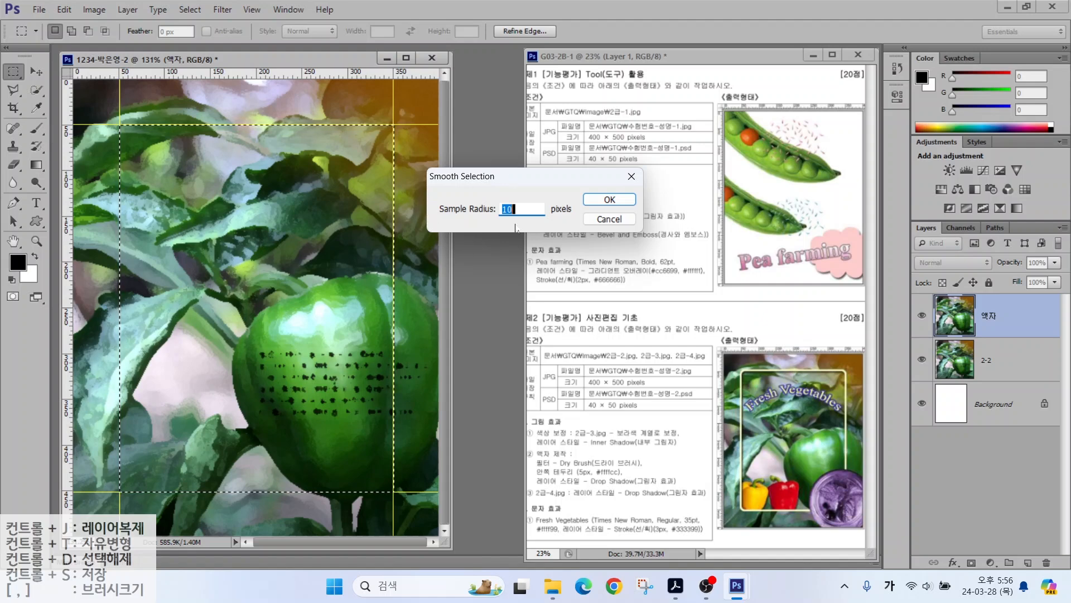
pyautogui.click(606, 200)
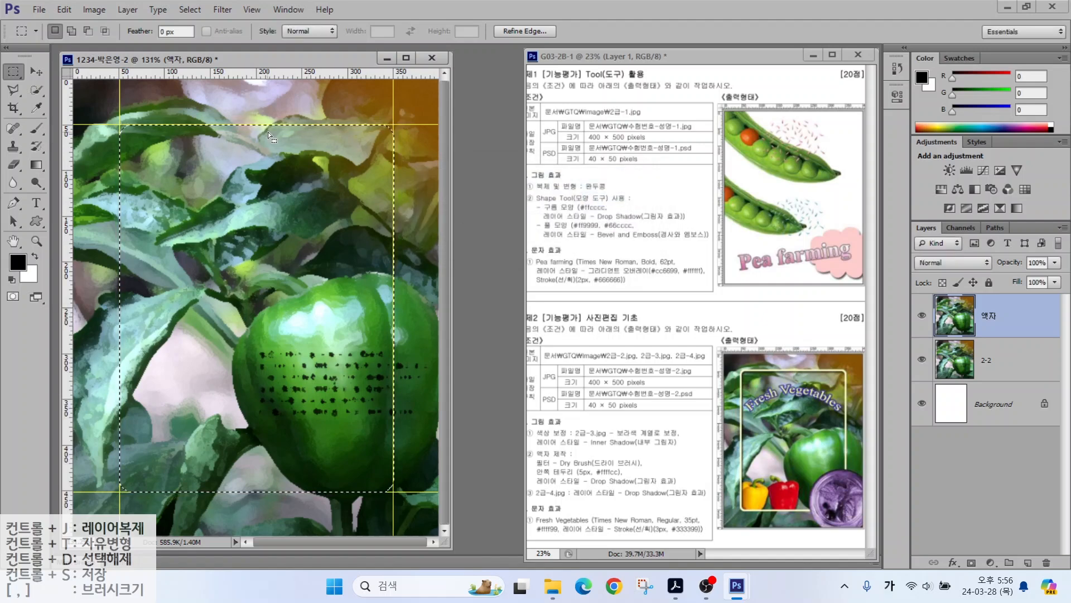
pyautogui.press('alt')
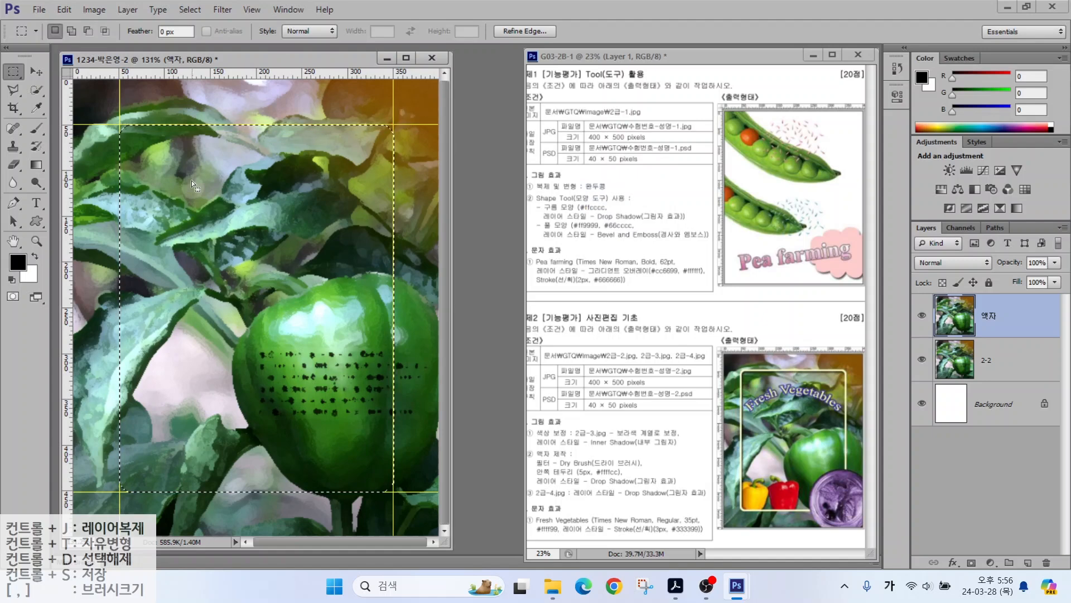
pyautogui.press('Delete')
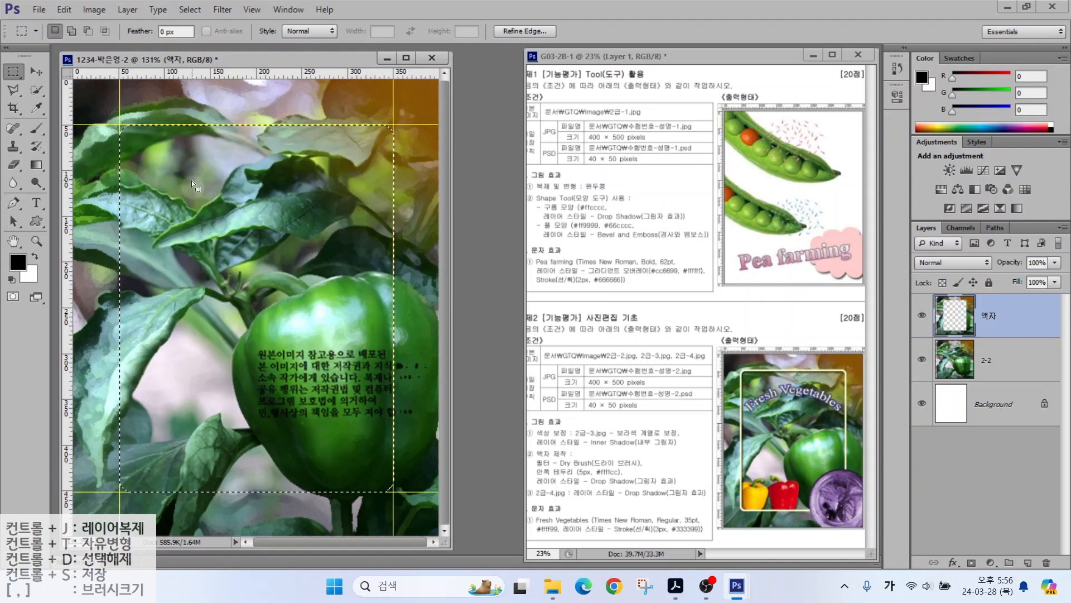
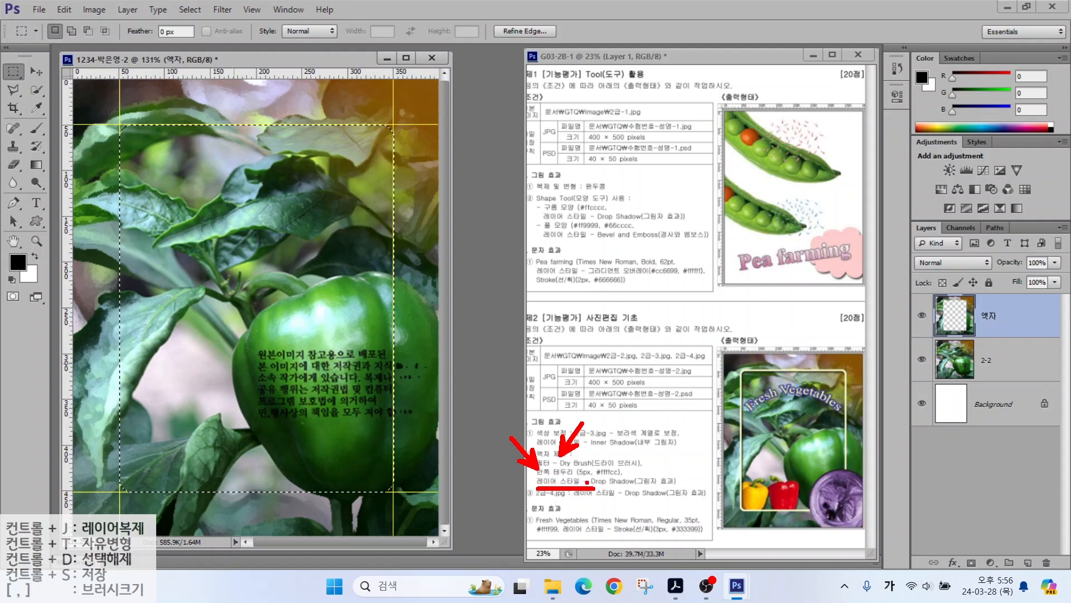
# Step: Outline the rounded frame selection on the 액자 layer with a 5 px #ffffcc stroke
pyautogui.moveTo(594, 489); pyautogui.dragTo(686, 489)
pyautogui.press('Escape')
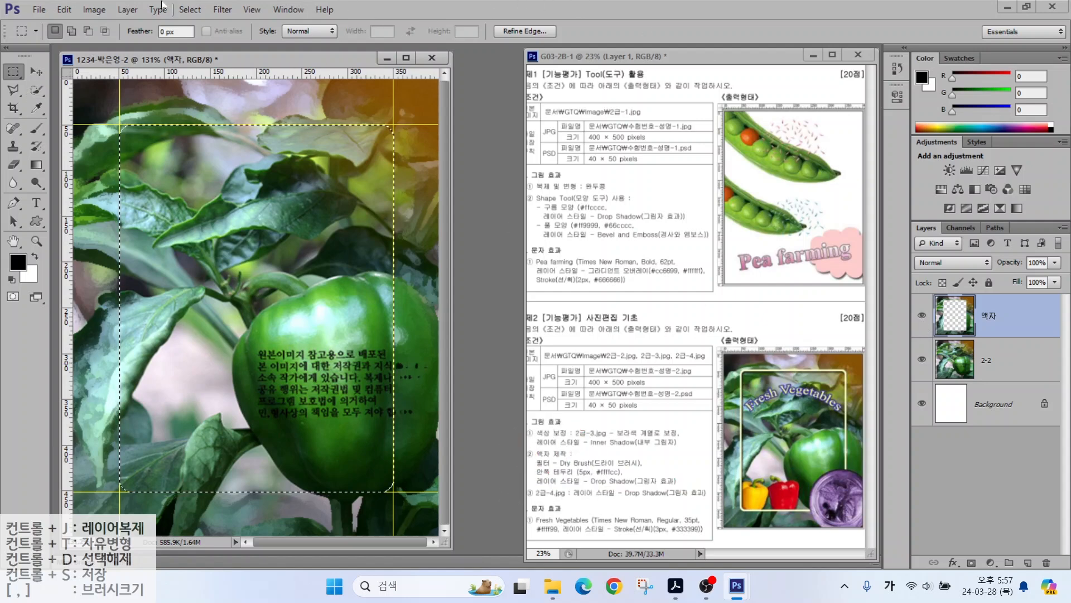
pyautogui.click(62, 10)
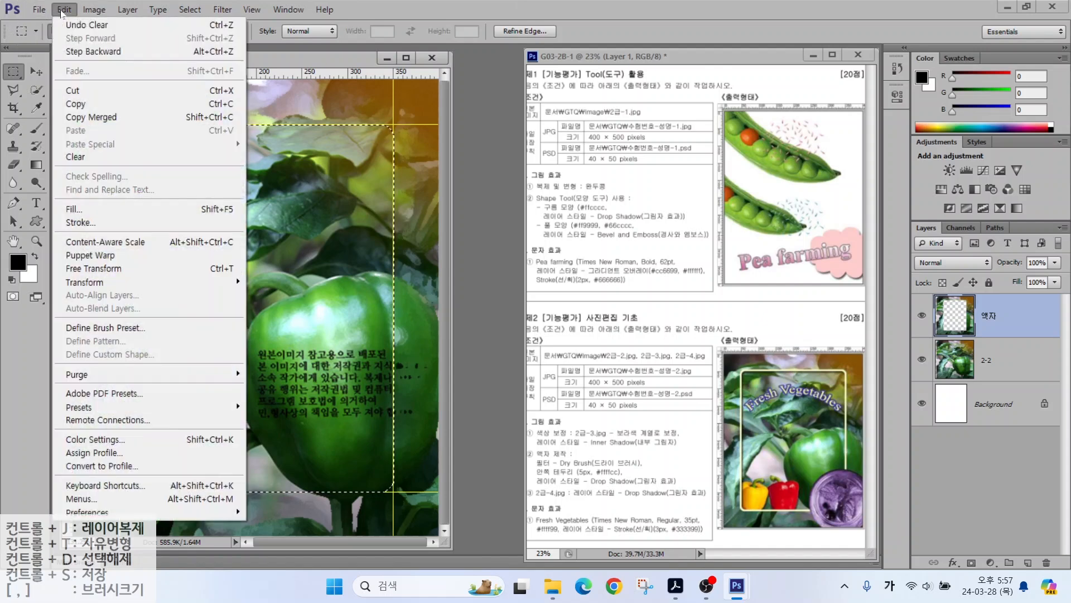
pyautogui.click(71, 223)
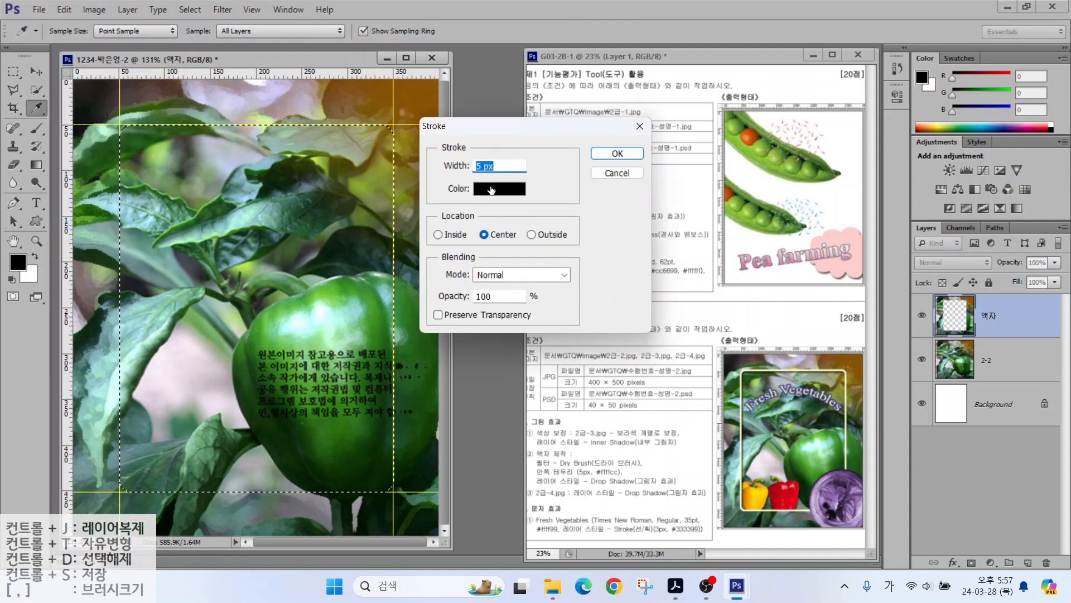
pyautogui.click(491, 190)
pyautogui.moveTo(608, 337); pyautogui.dragTo(489, 335)
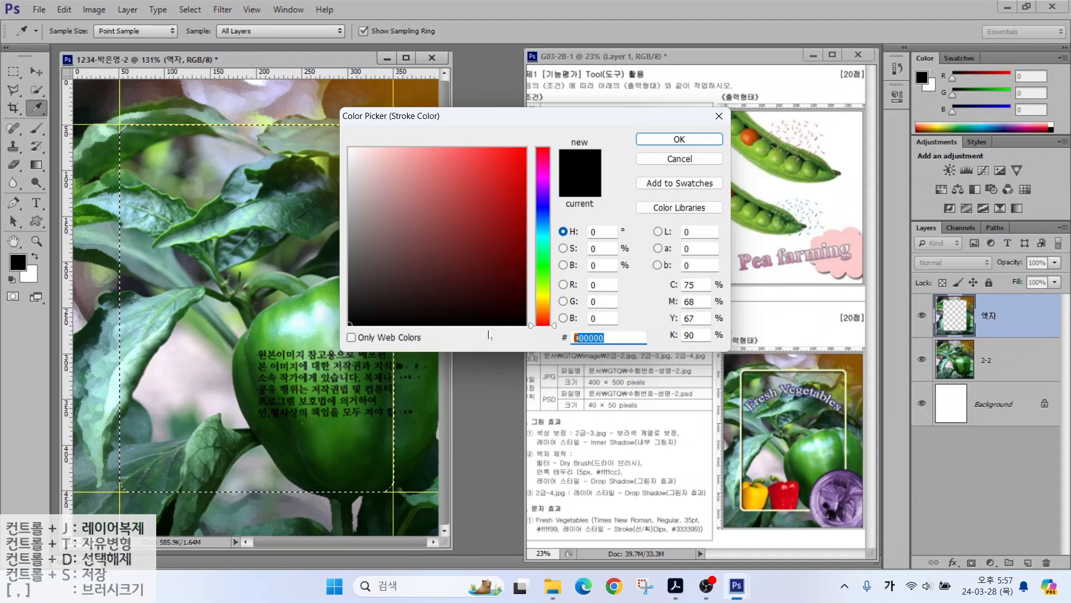
pyautogui.press('Hangul')
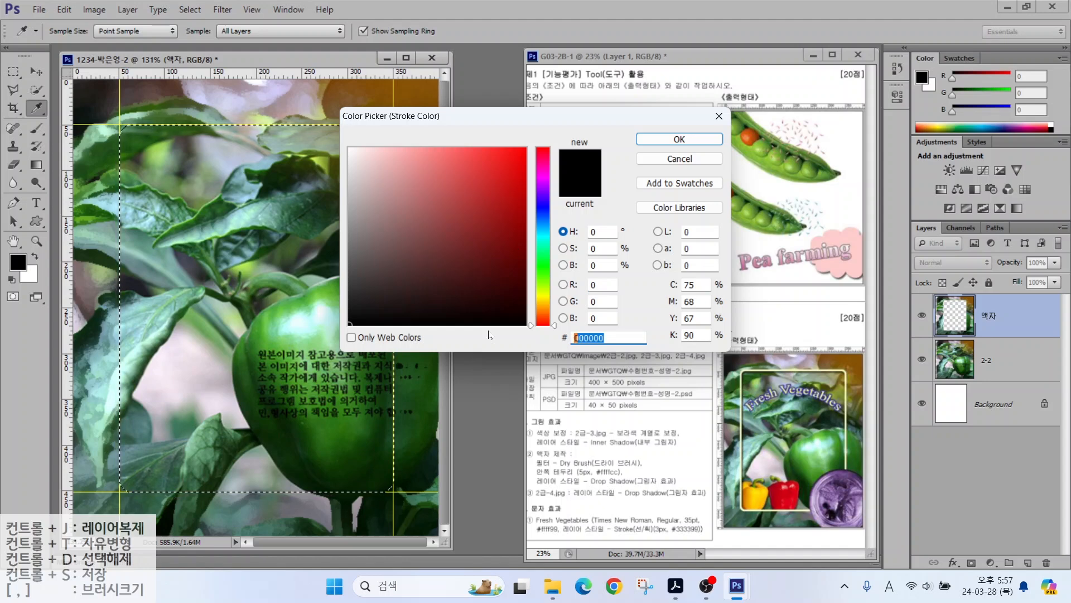
pyautogui.write('ffc')
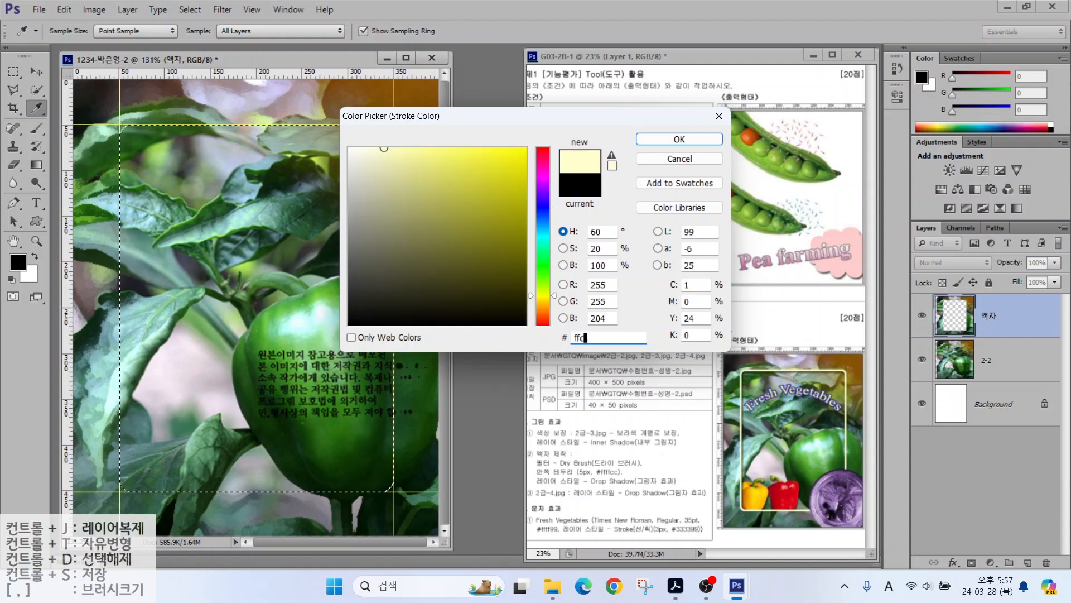
pyautogui.press('Return')
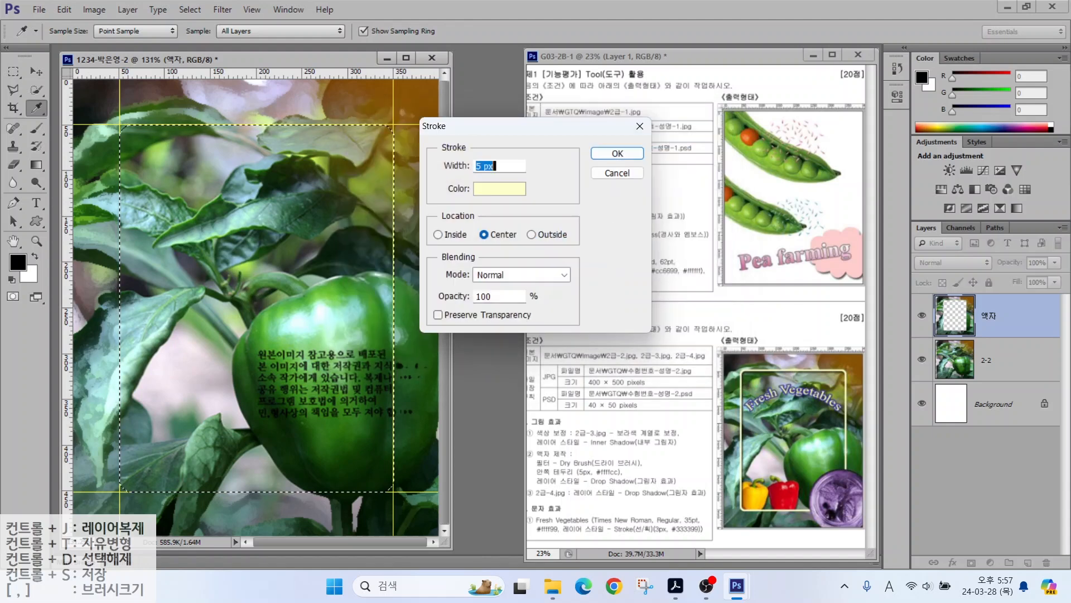
pyautogui.click(608, 158)
pyautogui.press('m')
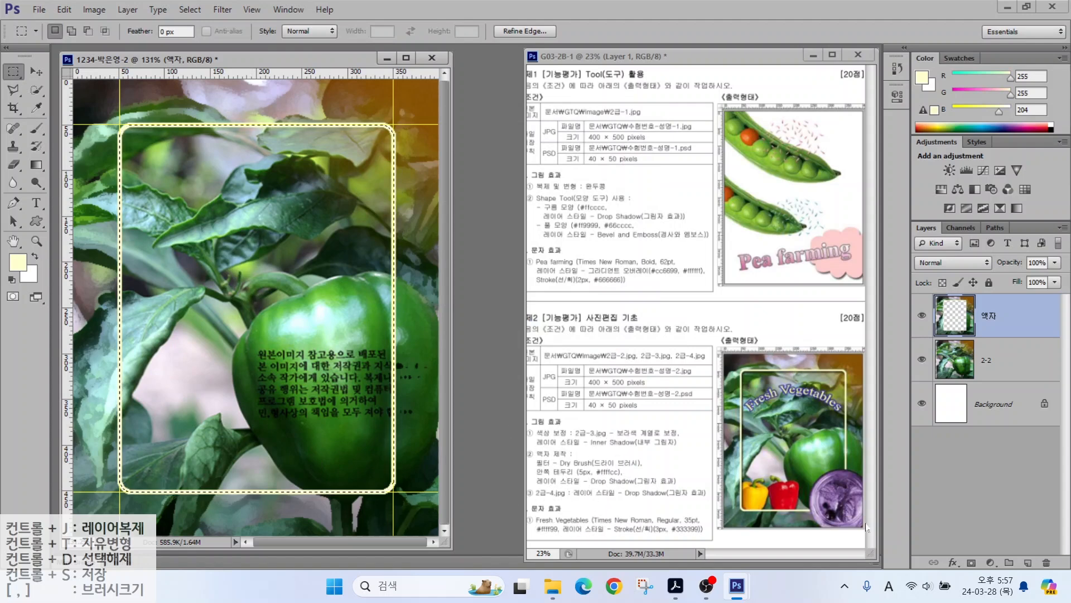
# Step: Add a default Drop Shadow effect to the 액자 frame layer
pyautogui.click(953, 563)
pyautogui.click(982, 551)
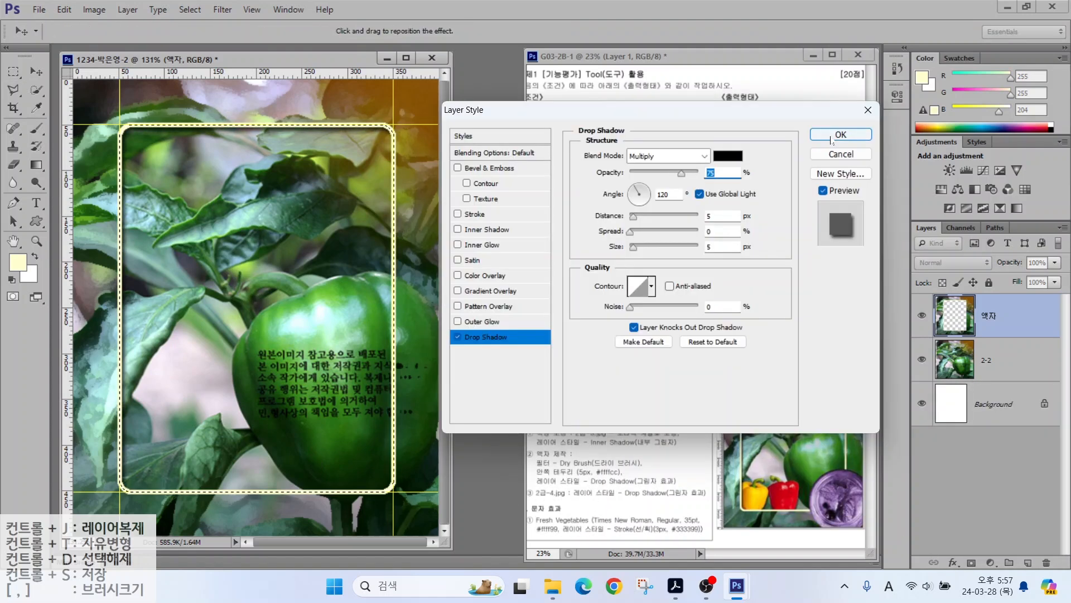
pyautogui.press('Escape')
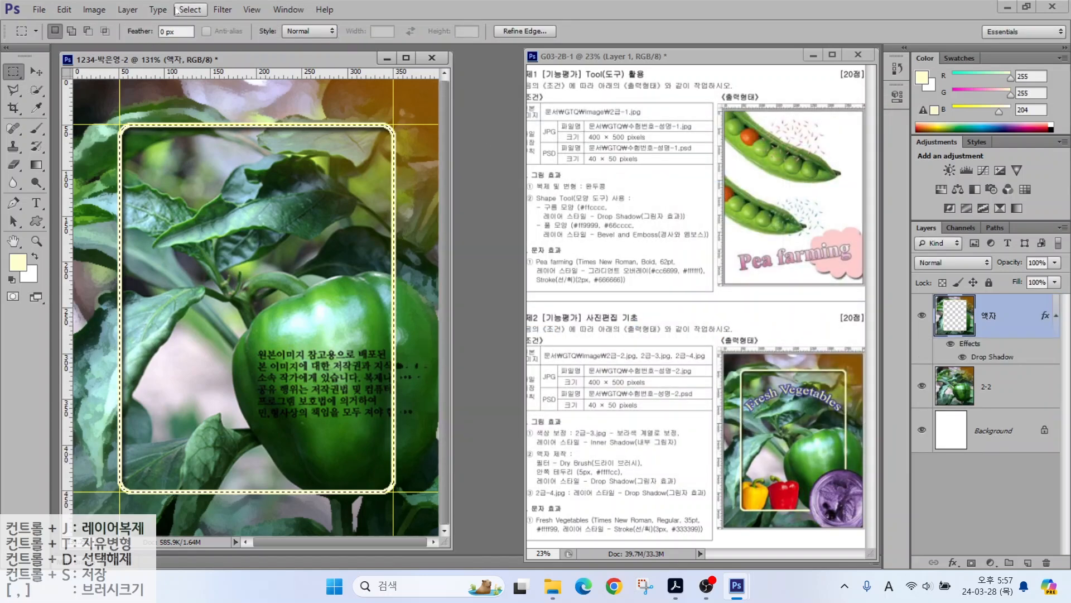
# Step: Deselect the frame's rectangular selection
pyautogui.click(190, 9)
pyautogui.press('Right')
pyautogui.moveTo(190, 9)
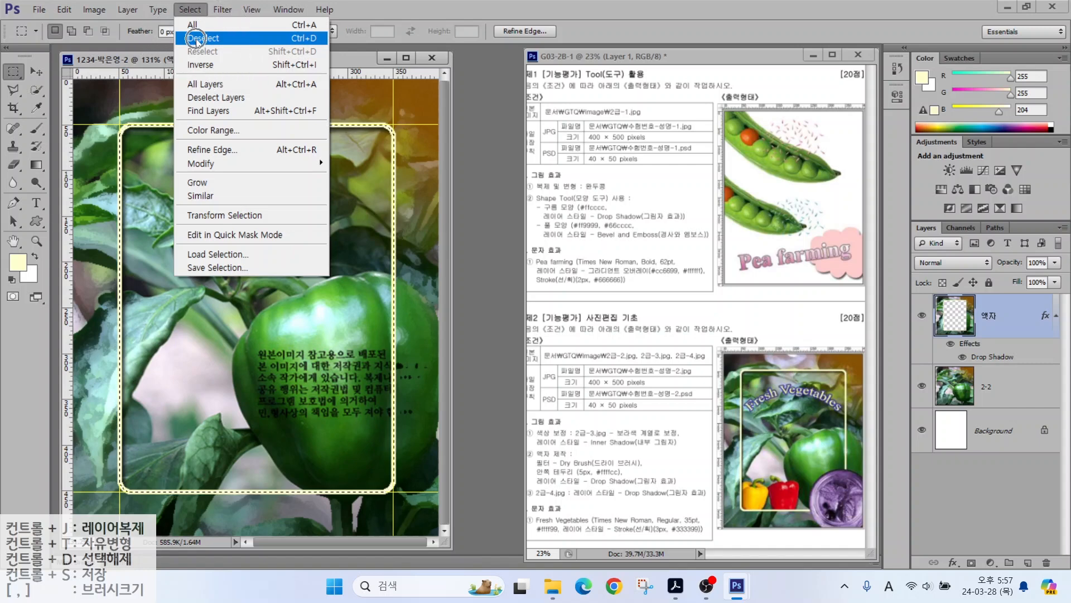
pyautogui.click(198, 39)
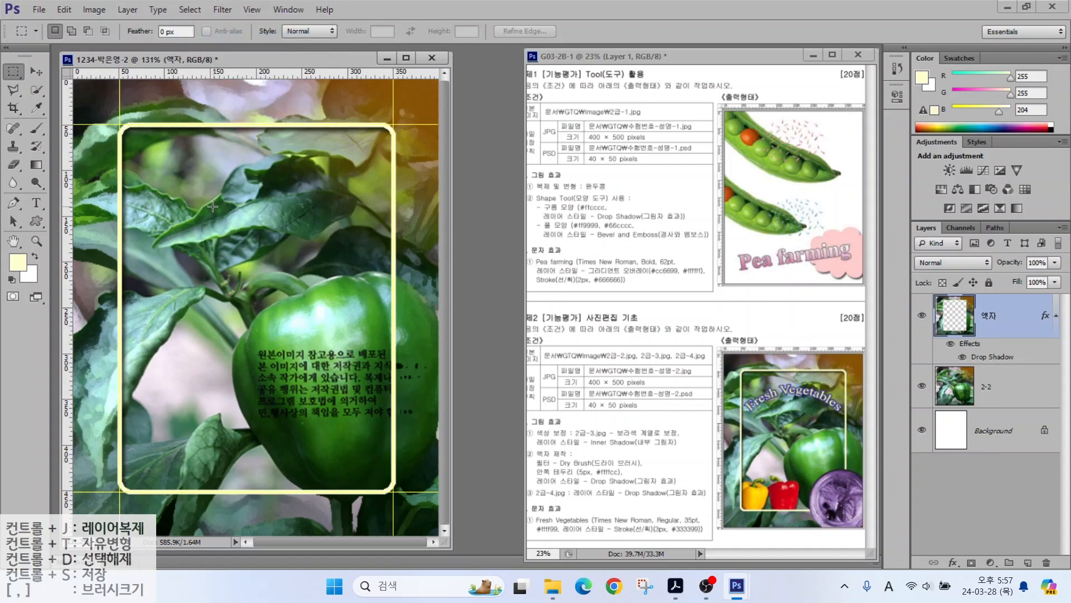
pyautogui.moveTo(507, 425)
pyautogui.mouseDown()
pyautogui.moveTo(504, 538)
pyautogui.moveTo(499, 526)
pyautogui.moveTo(532, 517)
pyautogui.mouseUp()
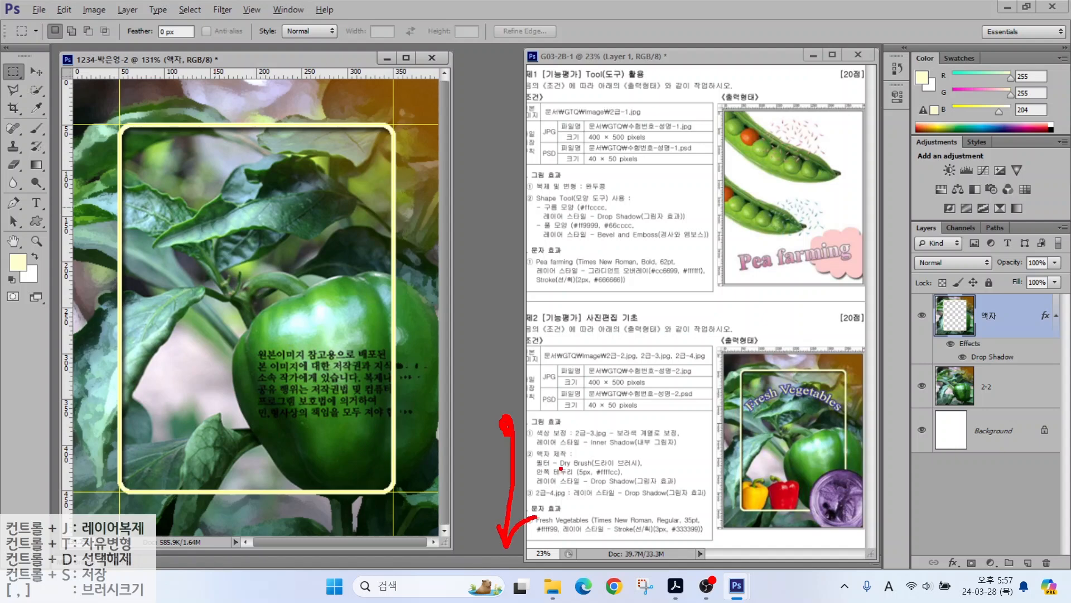
pyautogui.moveTo(547, 438); pyautogui.dragTo(653, 438)
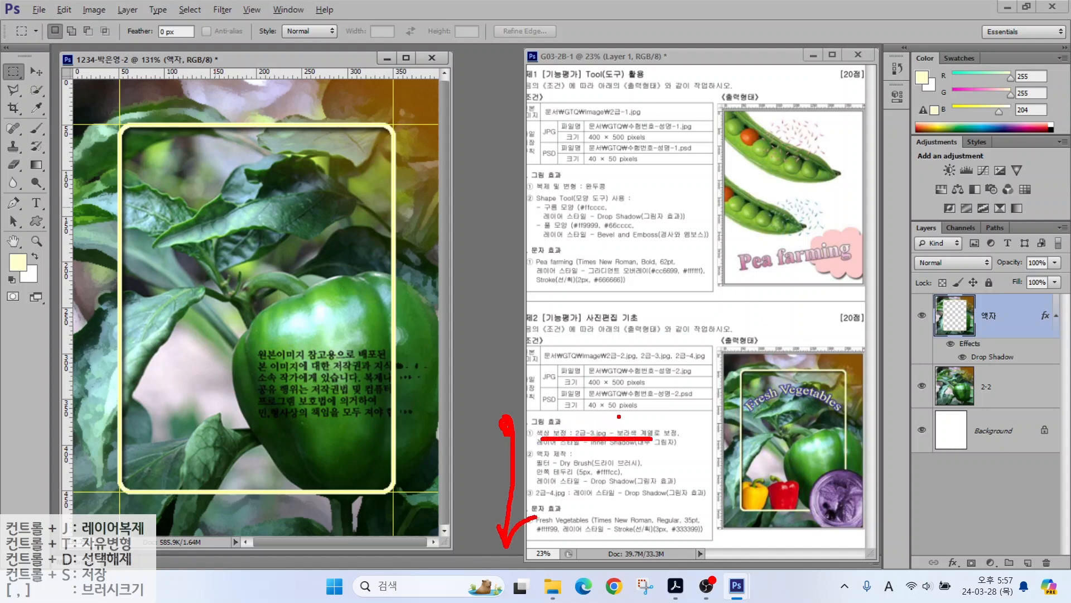
pyautogui.click(38, 9)
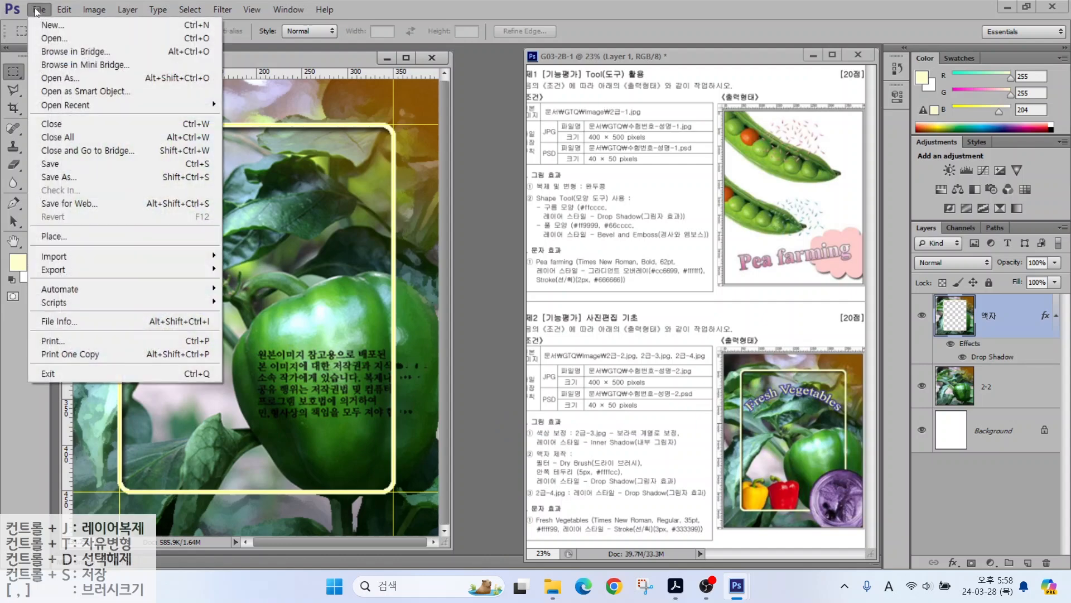
# Step: Open the 2급-3.jpg smoothie jar photo
pyautogui.click(54, 38)
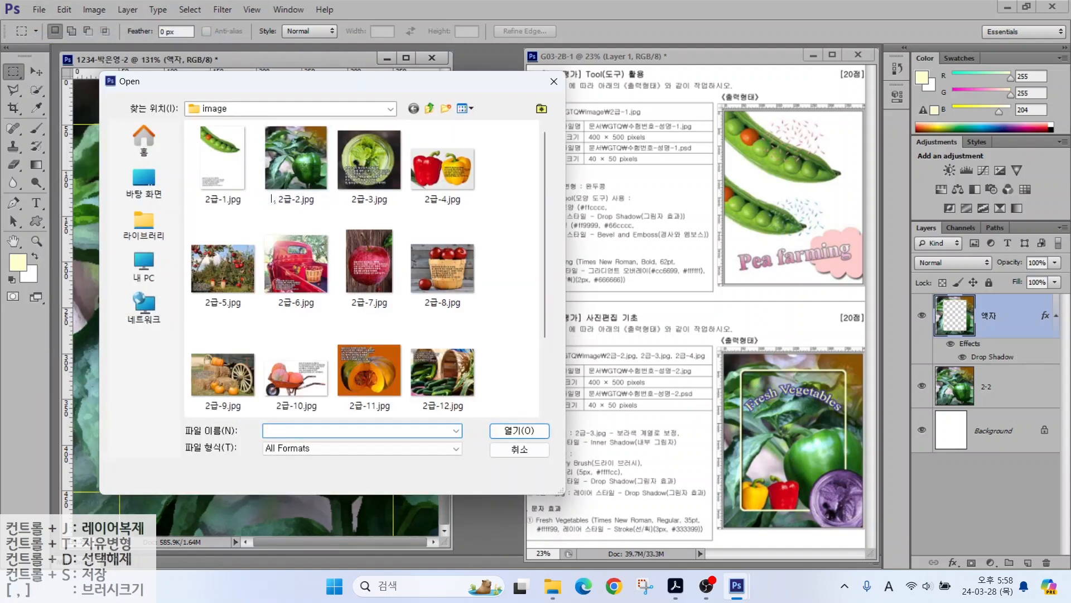
pyautogui.click(368, 161)
pyautogui.click(519, 430)
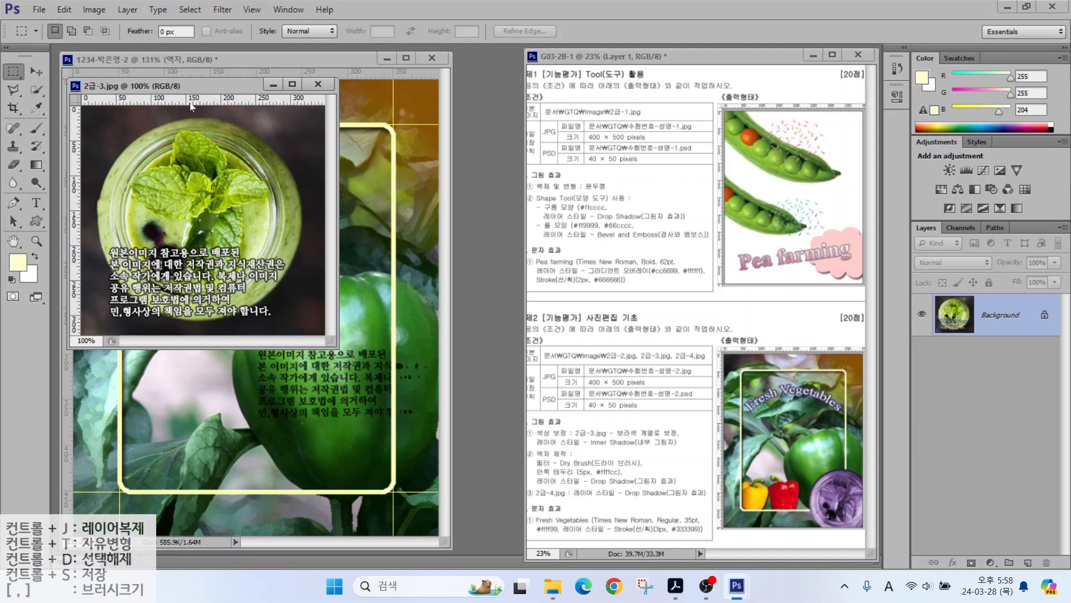
# Step: Add guides near the photo's top-left and marquee a rectangle from their intersection
pyautogui.moveTo(194, 102)
pyautogui.mouseDown()
pyautogui.moveTo(223, 117)
pyautogui.moveTo(193, 117)
pyautogui.mouseUp()
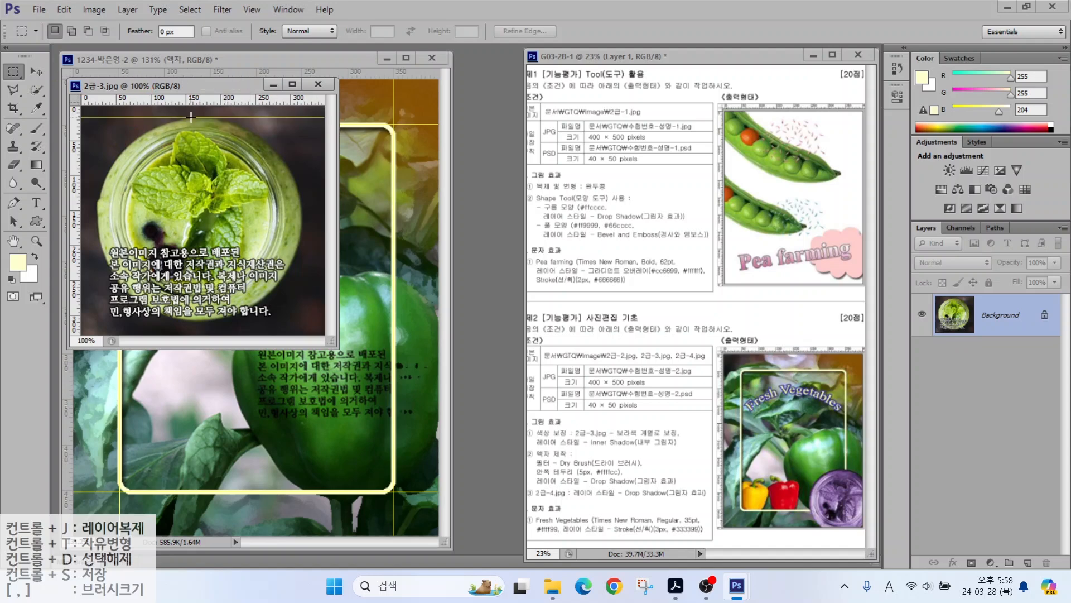
pyautogui.moveTo(80, 161); pyautogui.dragTo(95, 159)
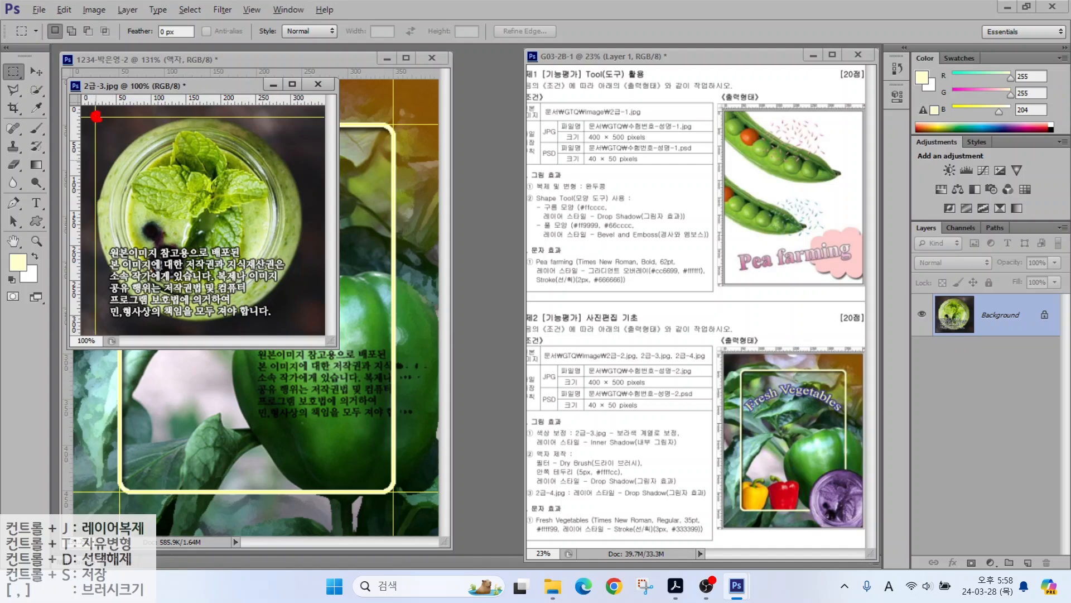
pyautogui.moveTo(96, 116); pyautogui.dragTo(307, 319)
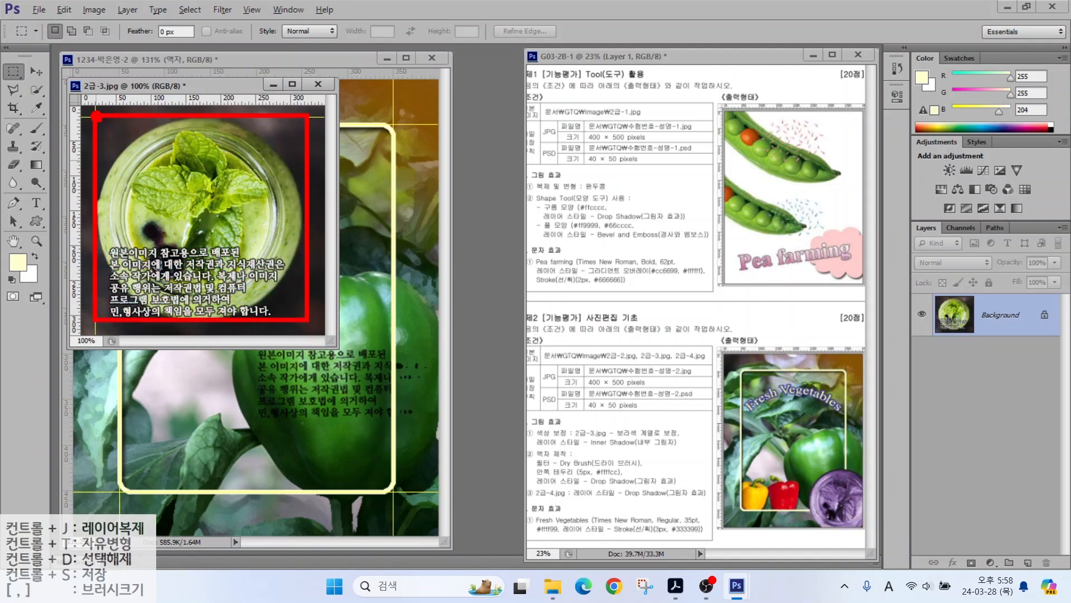
pyautogui.moveTo(96, 116)
pyautogui.mouseDown()
pyautogui.moveTo(184, 223)
pyautogui.moveTo(303, 325)
pyautogui.mouseUp()
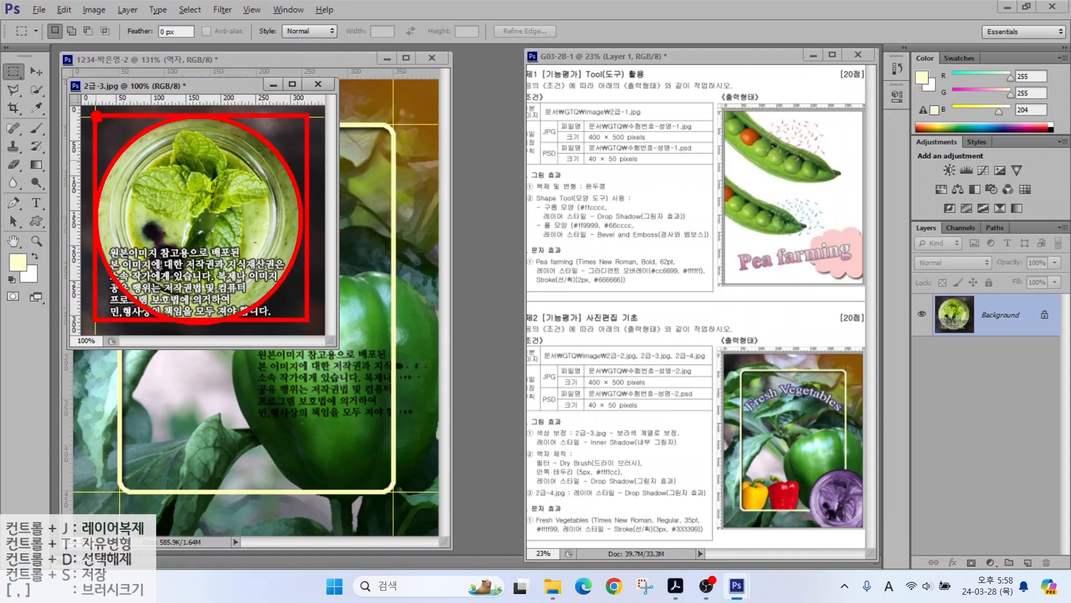
# Step: Select the round jar with the Elliptical Marquee
pyautogui.rightClick(14, 72)
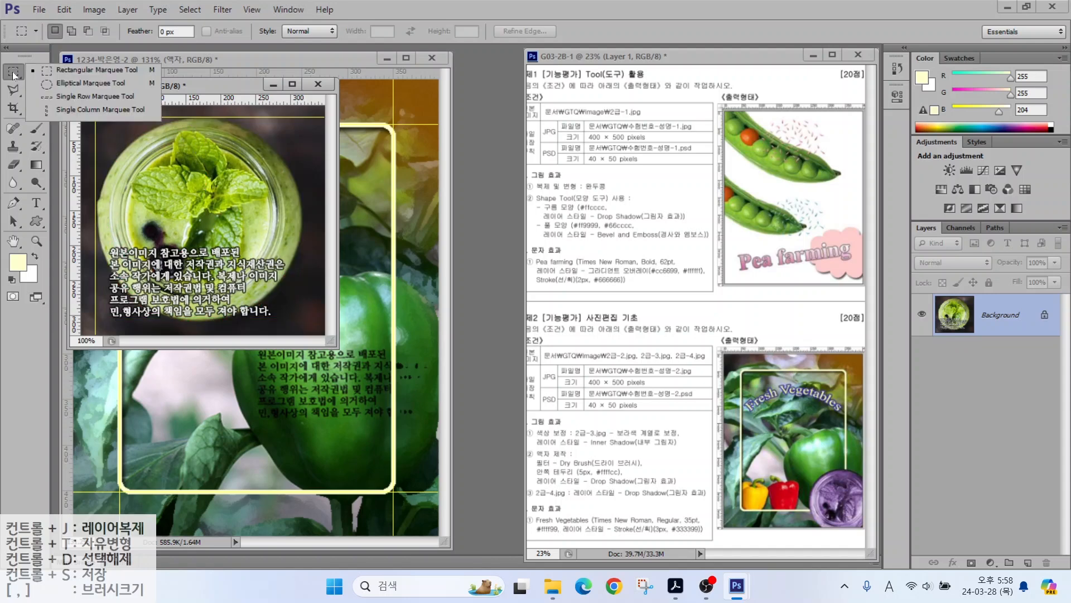
pyautogui.click(86, 83)
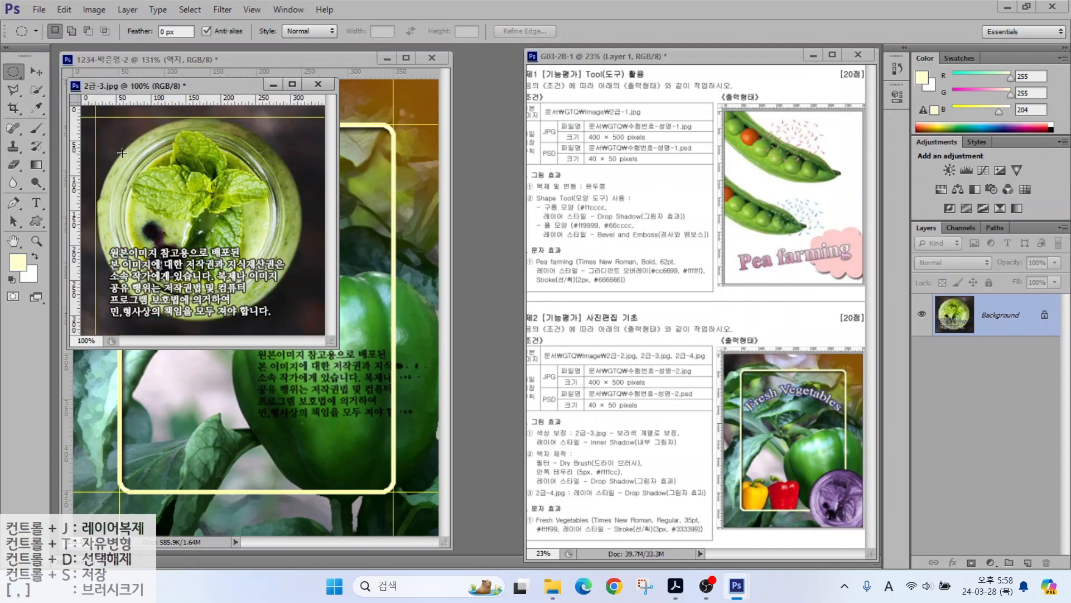
pyautogui.moveTo(98, 119); pyautogui.dragTo(302, 316)
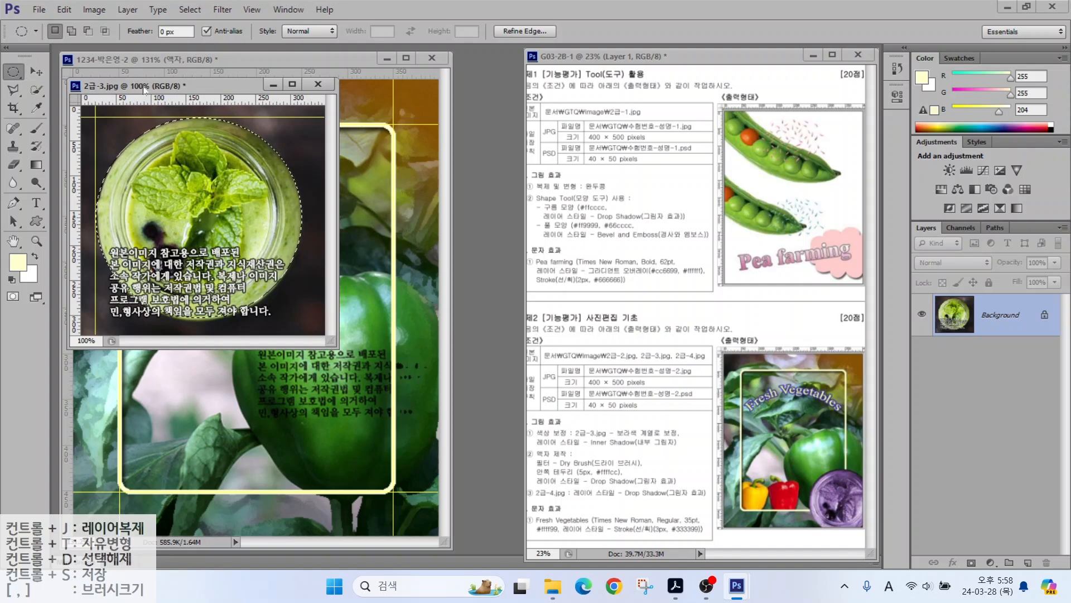
# Step: Drag the jar into the pepper composite, close the photo unsaved, and name the layer 2-3
pyautogui.moveTo(145, 85); pyautogui.dragTo(397, 139)
pyautogui.click(40, 76)
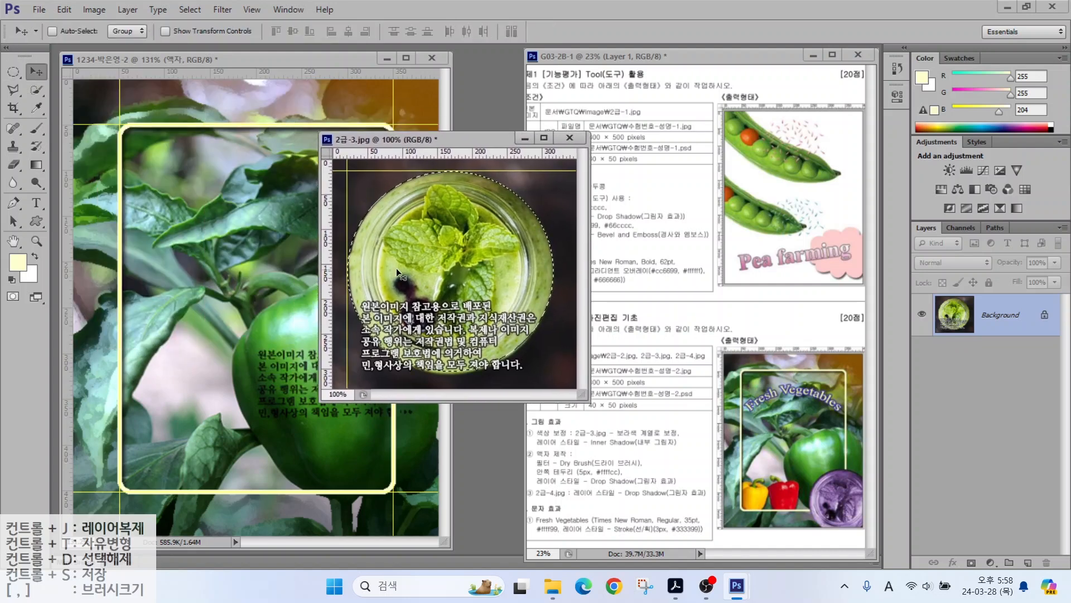
pyautogui.moveTo(396, 268); pyautogui.dragTo(213, 337)
pyautogui.click(569, 138)
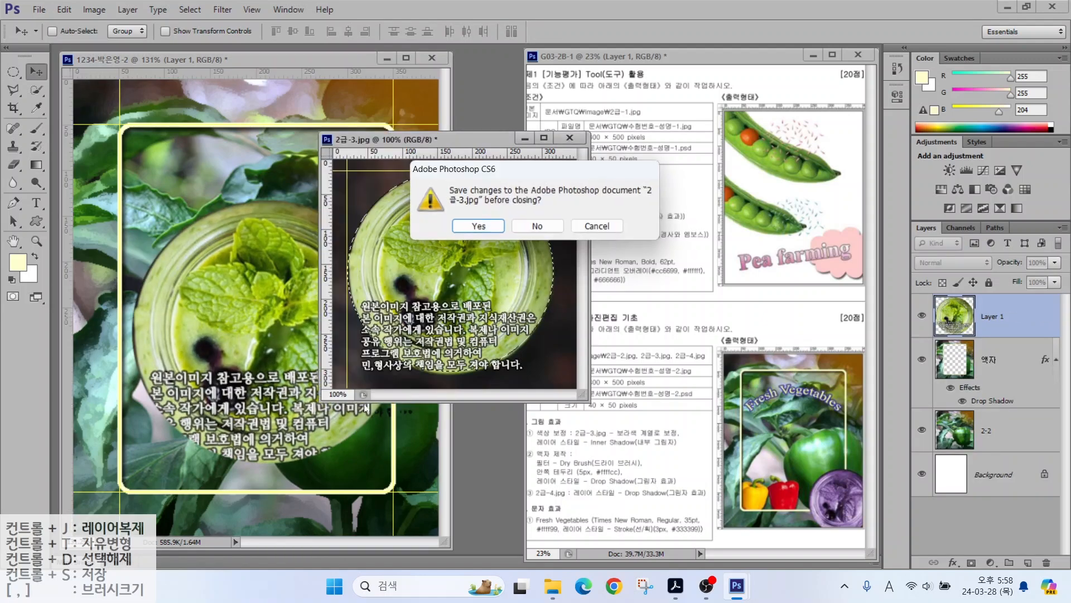
pyautogui.click(537, 226)
pyautogui.doubleClick(988, 317)
pyautogui.write('2-3')
pyautogui.press('Return')
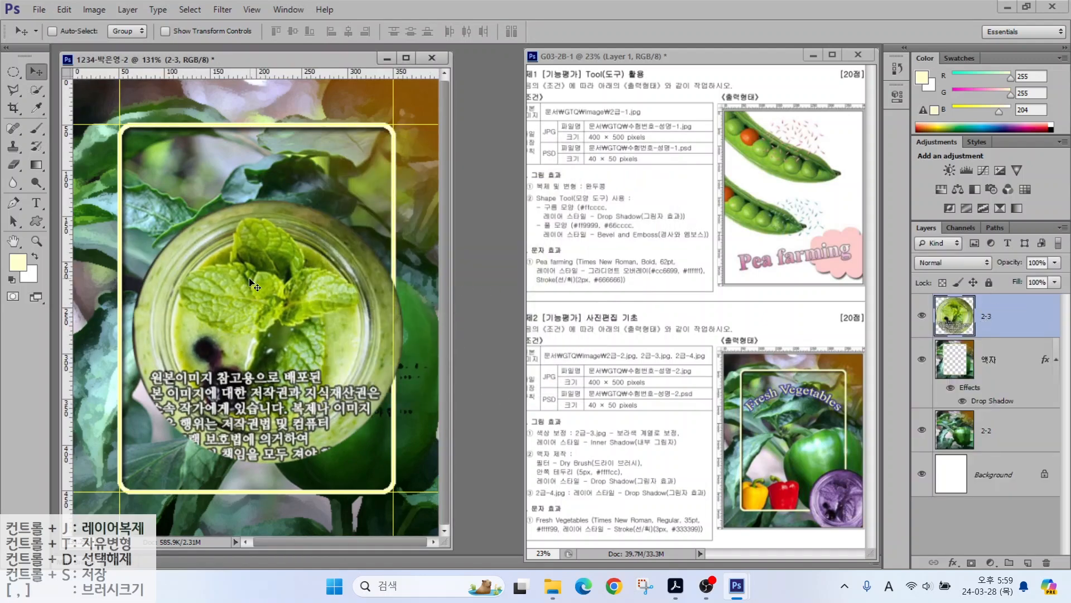
# Step: Scale the jar to about 70% and place it in the lower-right corner
pyautogui.hotkey('ctrl', 't')
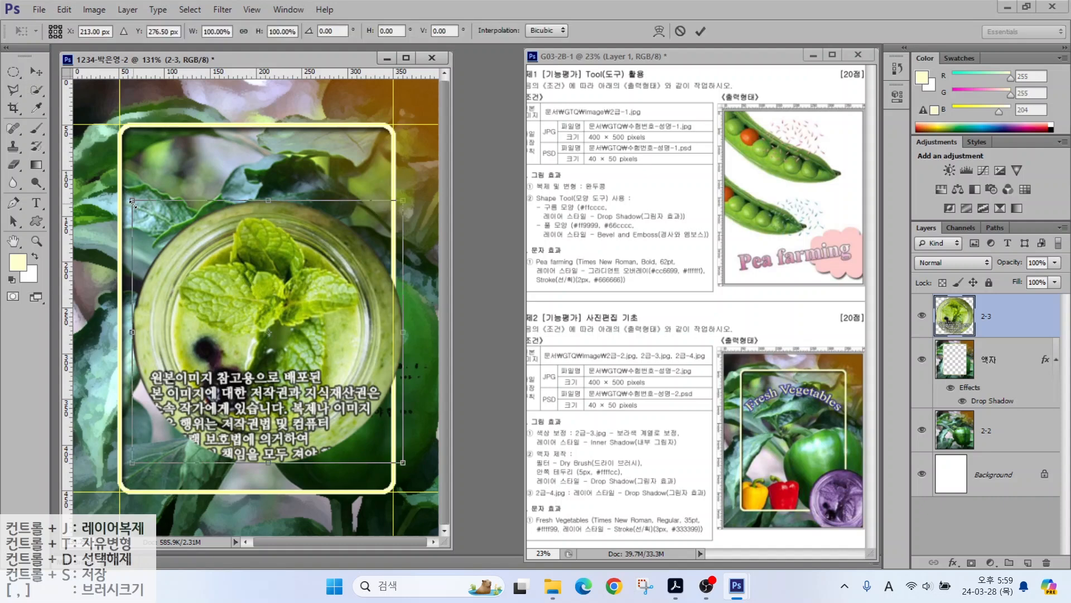
pyautogui.moveTo(132, 205); pyautogui.dragTo(218, 310)
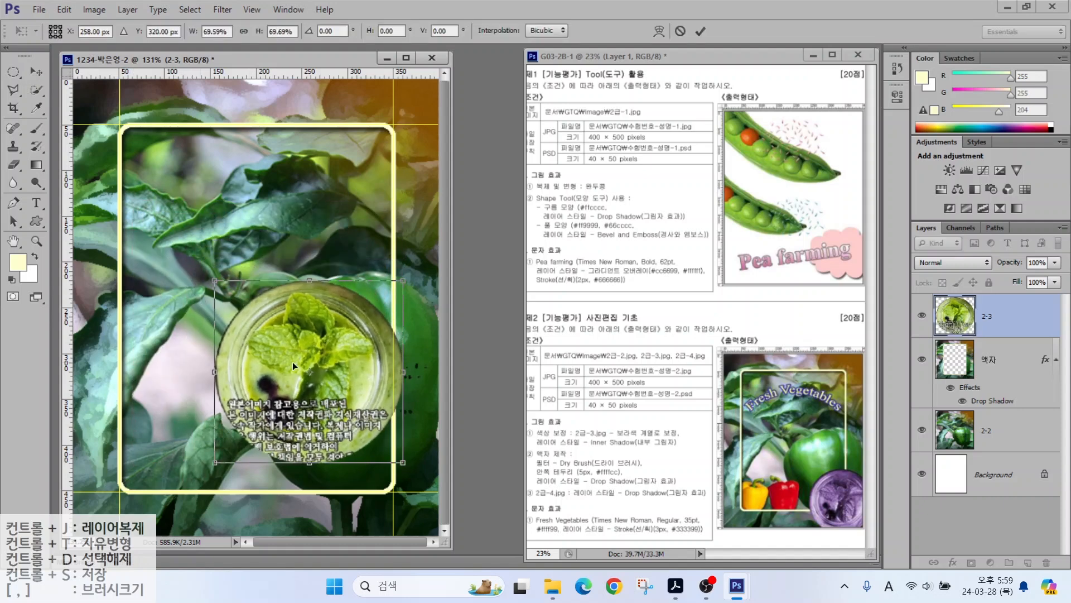
pyautogui.moveTo(309, 382); pyautogui.dragTo(355, 456)
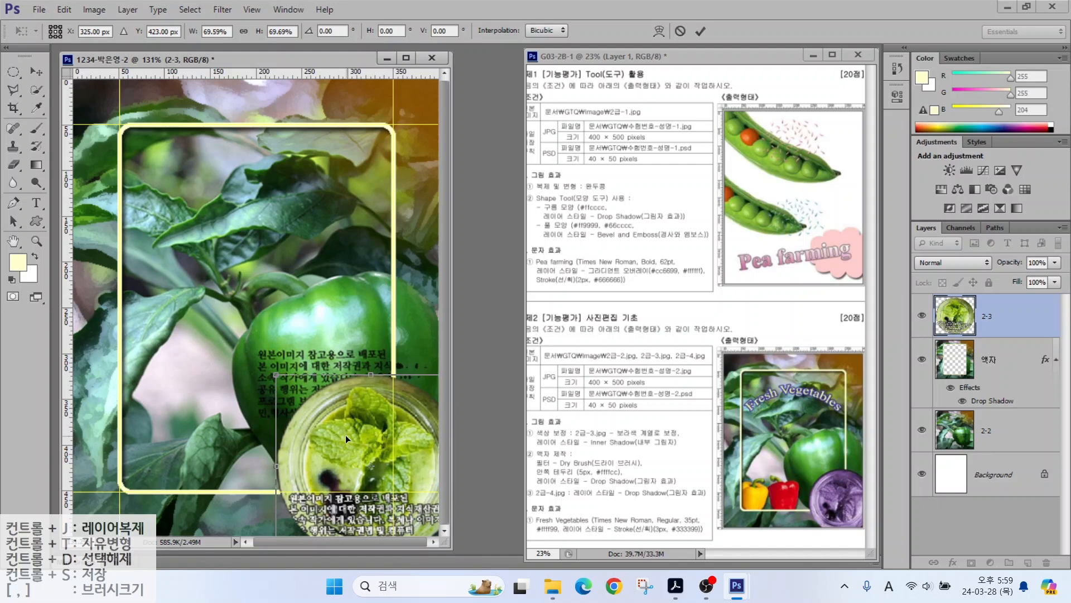
pyautogui.press('Return')
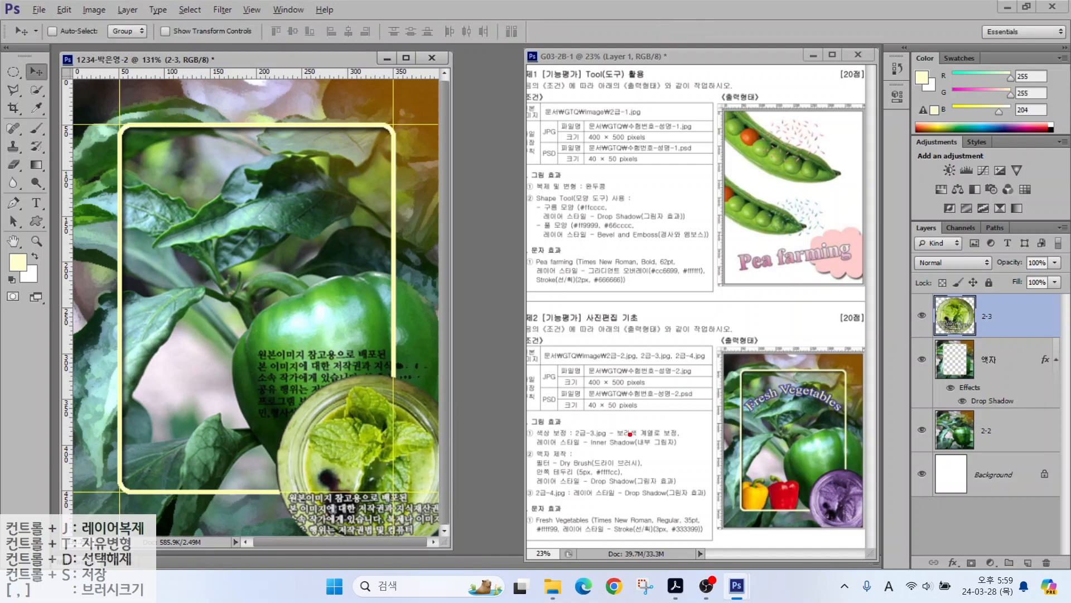
pyautogui.moveTo(634, 425); pyautogui.dragTo(688, 383)
# Step: Shift the jar's hue to -150 with Hue/Saturation, turning it purple
pyautogui.click(93, 9)
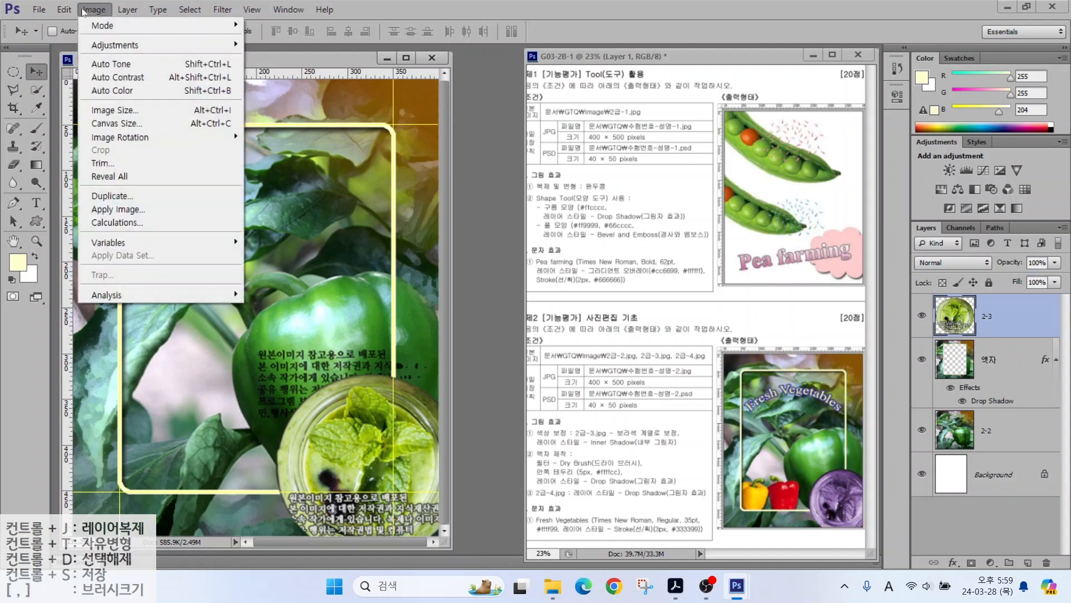
pyautogui.moveTo(93, 47)
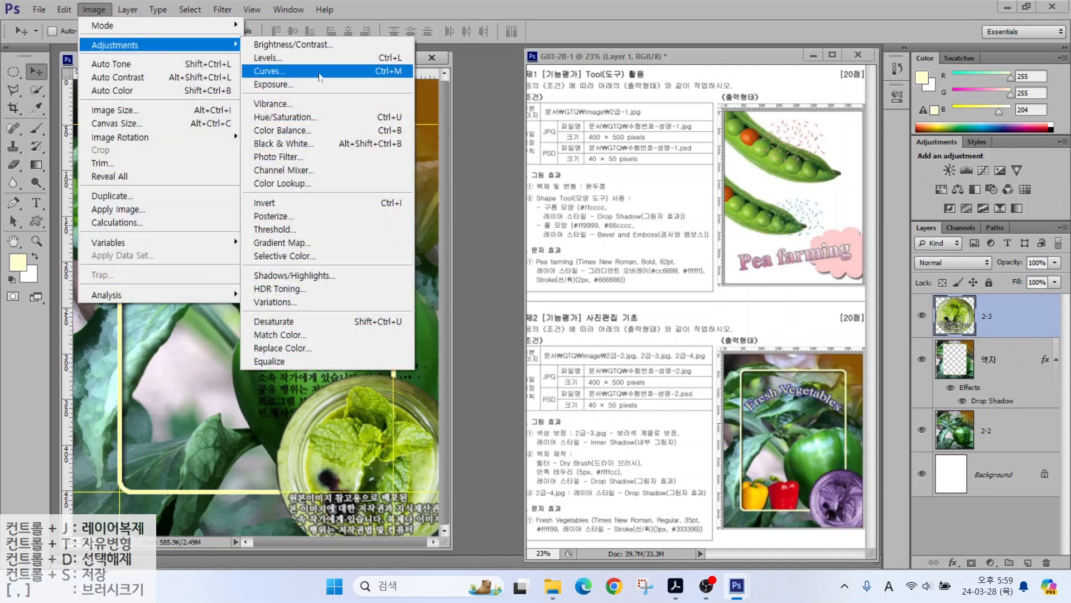
pyautogui.click(287, 118)
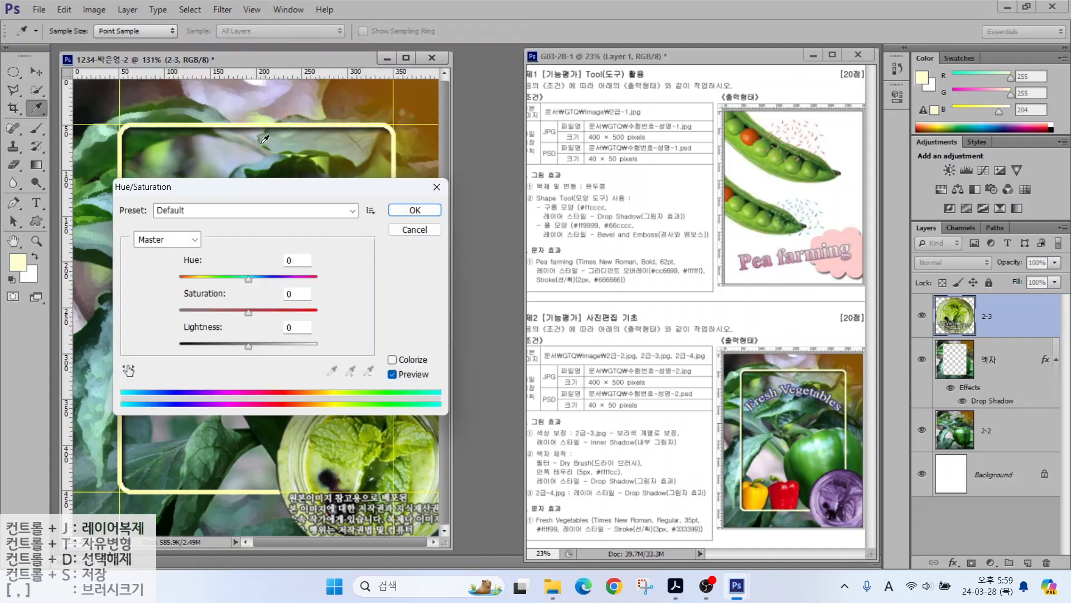
pyautogui.moveTo(202, 211); pyautogui.dragTo(363, 143)
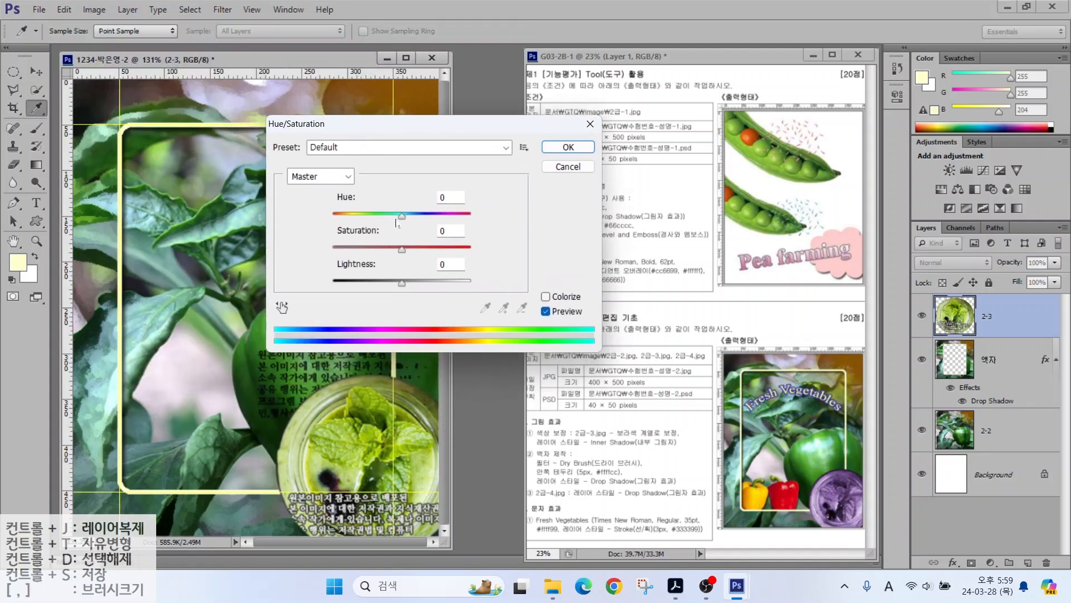
pyautogui.moveTo(401, 216); pyautogui.dragTo(341, 219)
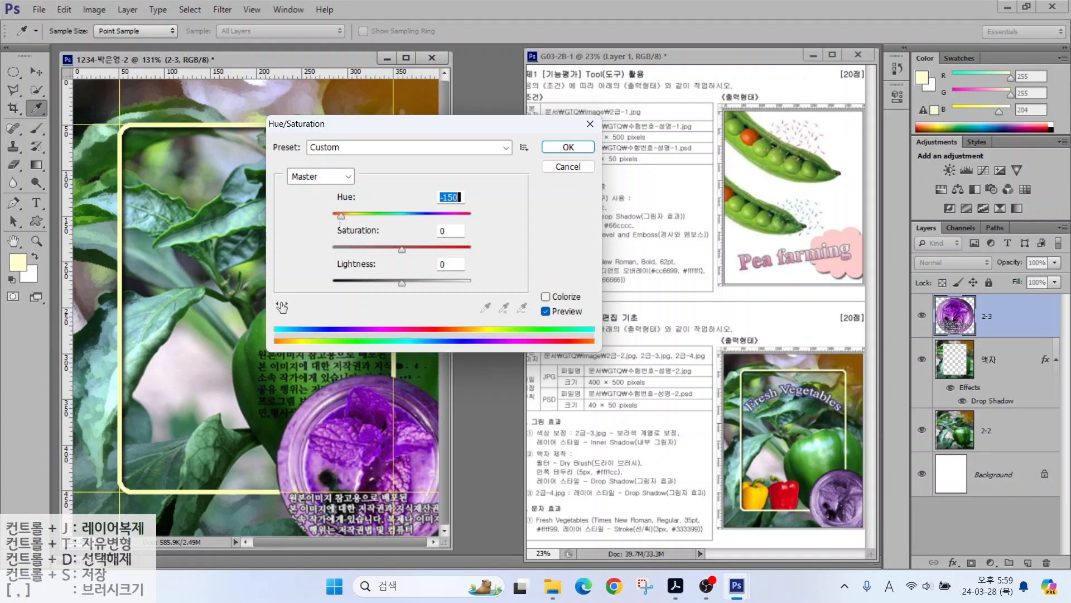
pyautogui.click(567, 147)
pyautogui.press('v')
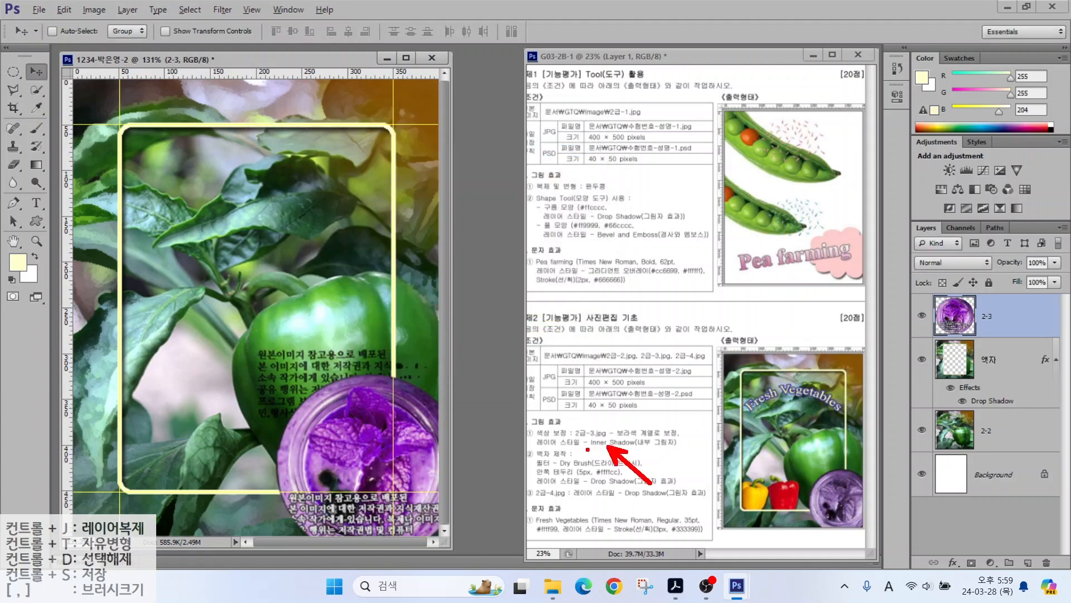
pyautogui.moveTo(587, 449); pyautogui.dragTo(698, 448)
pyautogui.press('Escape')
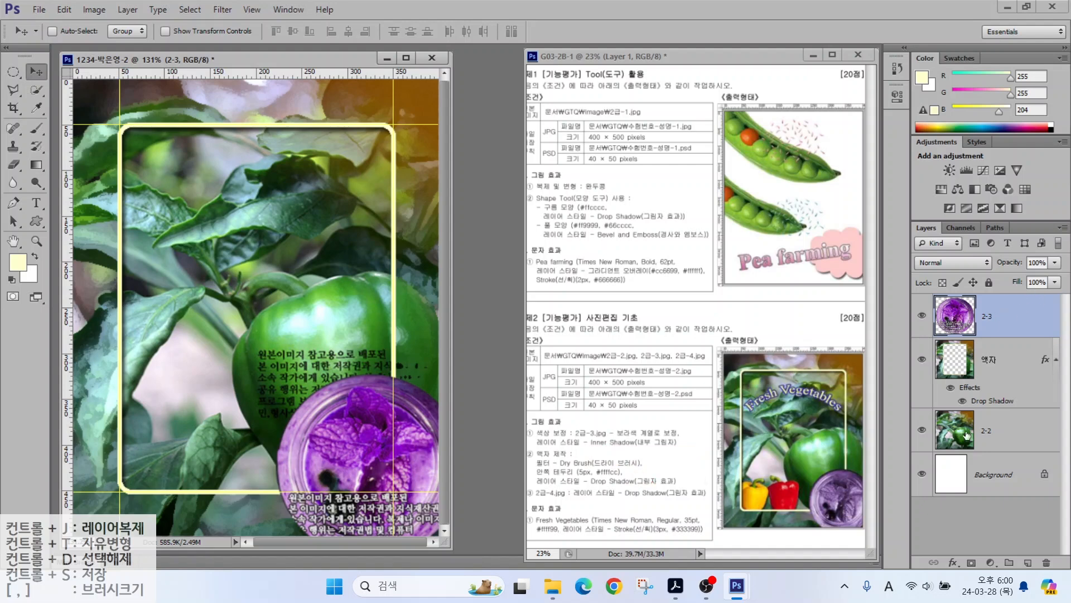
# Step: Give layer 2-3 a default Inner Shadow effect, then start opening another image
pyautogui.click(953, 562)
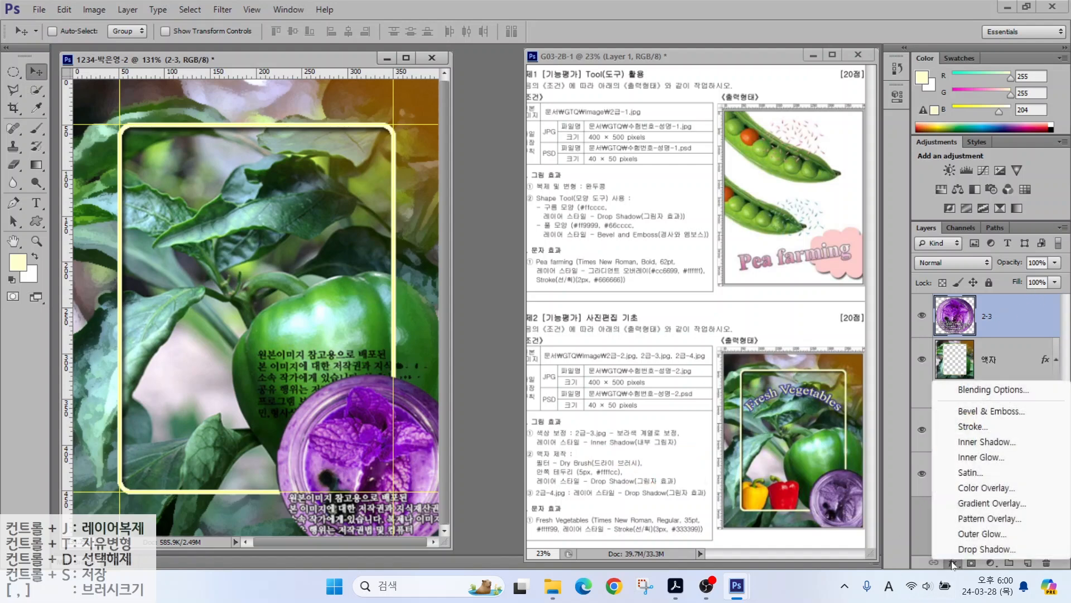
pyautogui.click(968, 441)
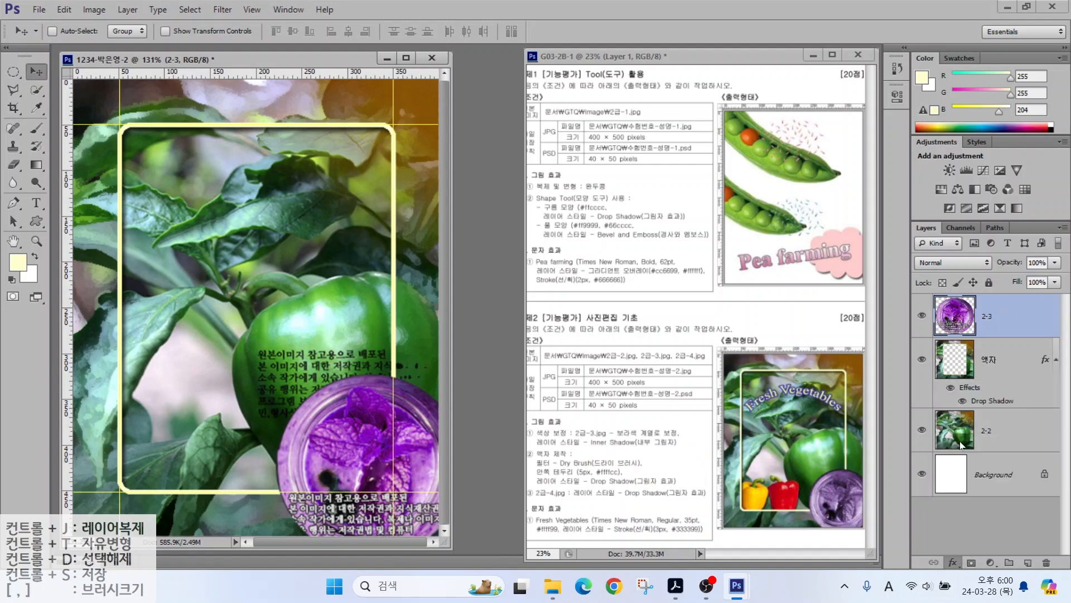
pyautogui.press('Return')
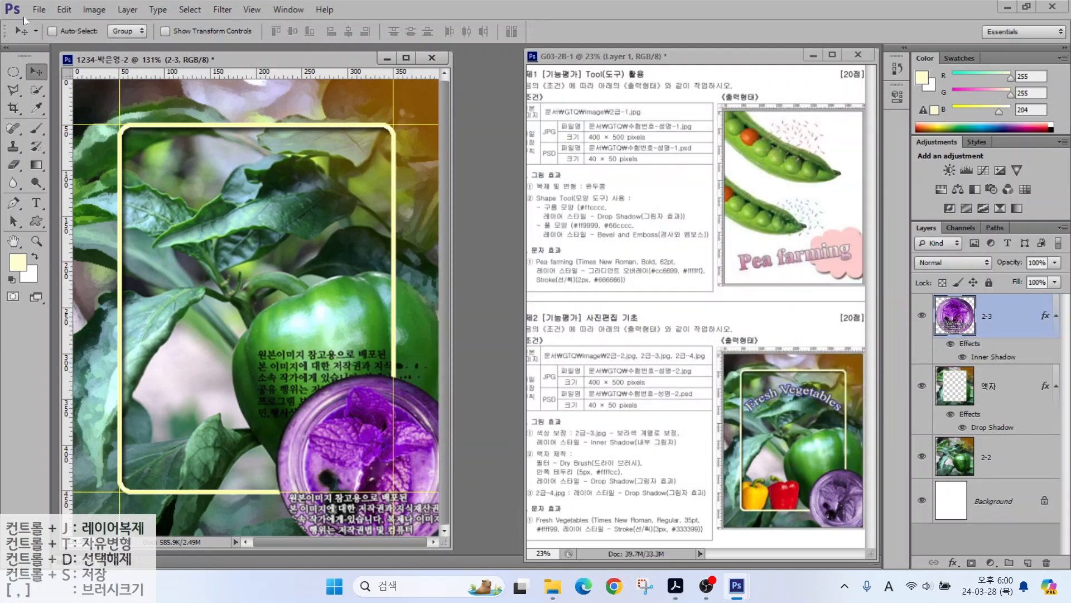
pyautogui.click(39, 10)
pyautogui.click(26, 37)
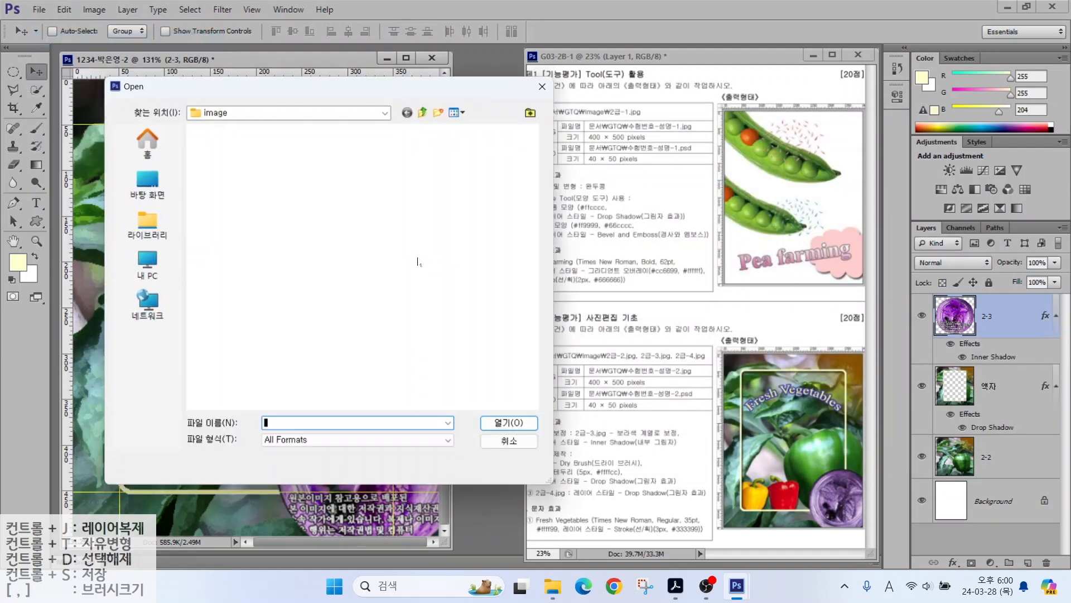
# Step: Open the 2급-4.jpg pepper photo
pyautogui.click(442, 165)
pyautogui.click(508, 431)
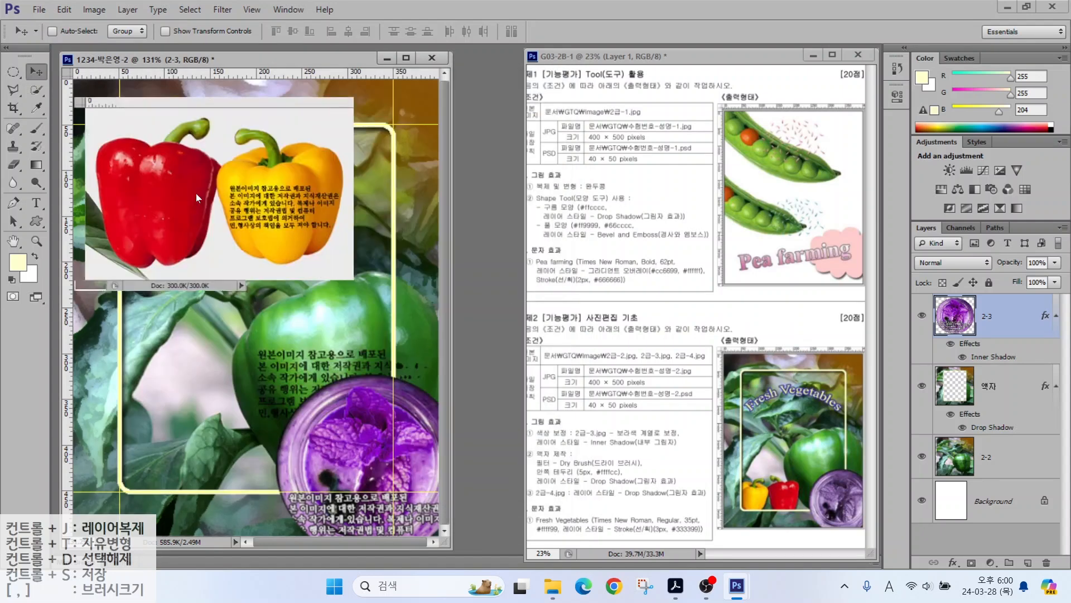
pyautogui.moveTo(305, 125); pyautogui.dragTo(351, 91)
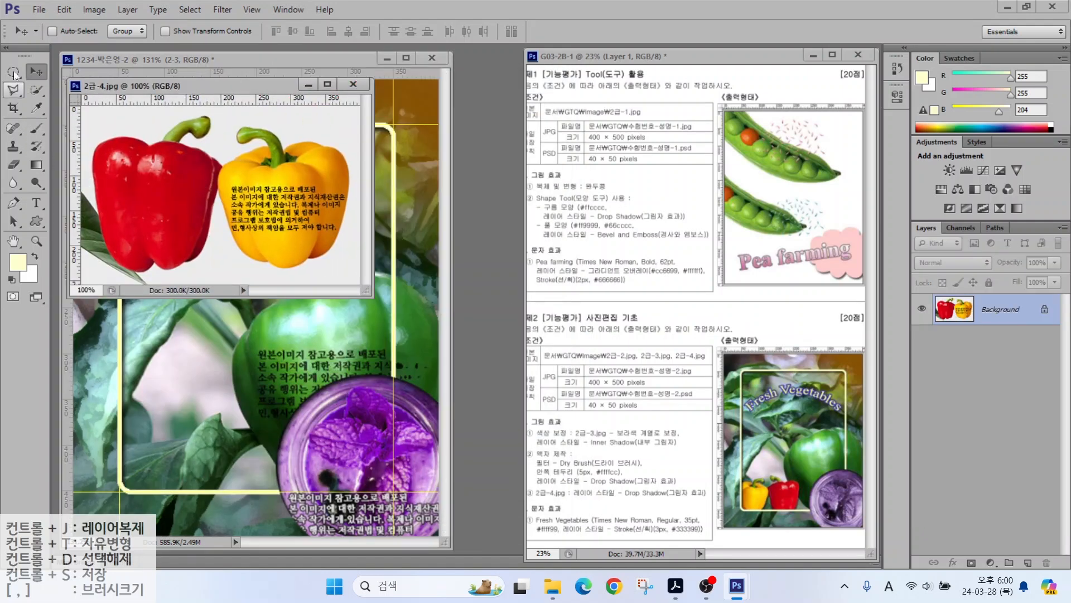
# Step: Select only the peppers by Magic Wand-picking the white background and inverting
pyautogui.moveTo(37, 89); pyautogui.dragTo(96, 104)
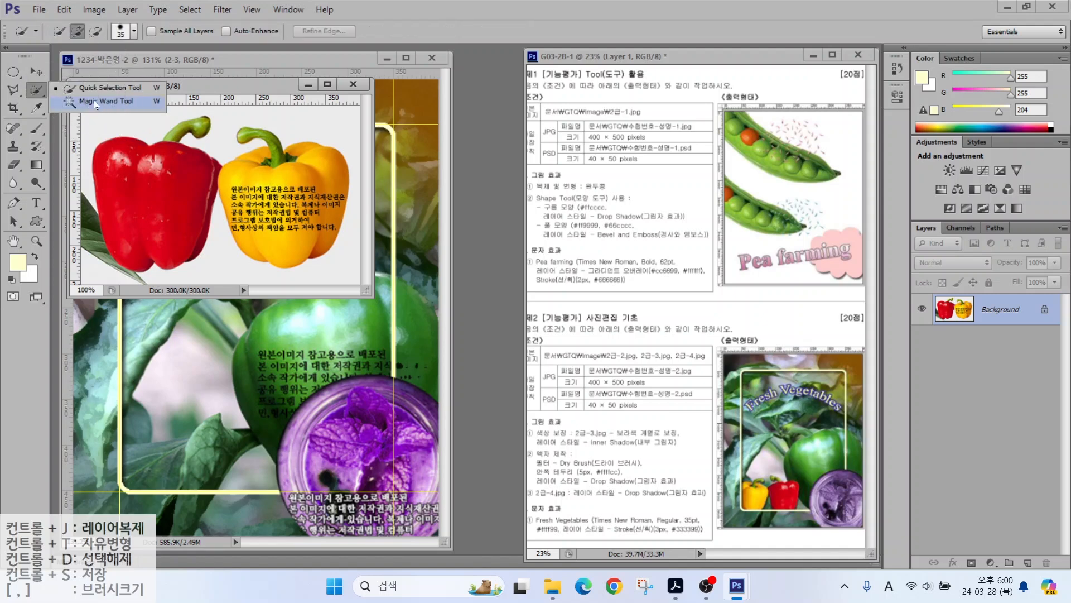
pyautogui.click(95, 105)
pyautogui.click(303, 124)
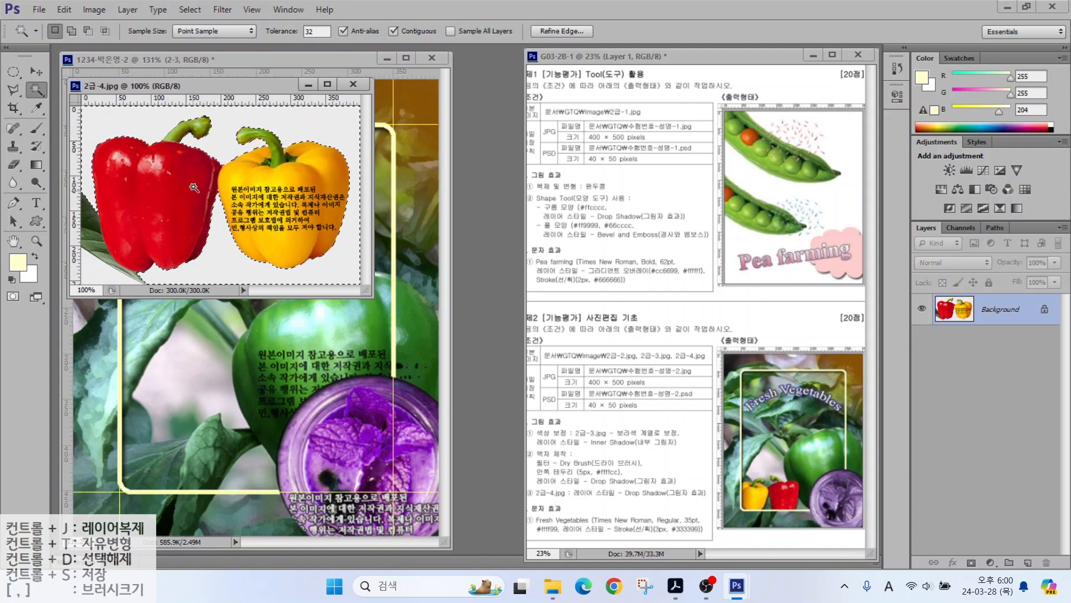
pyautogui.click(193, 10)
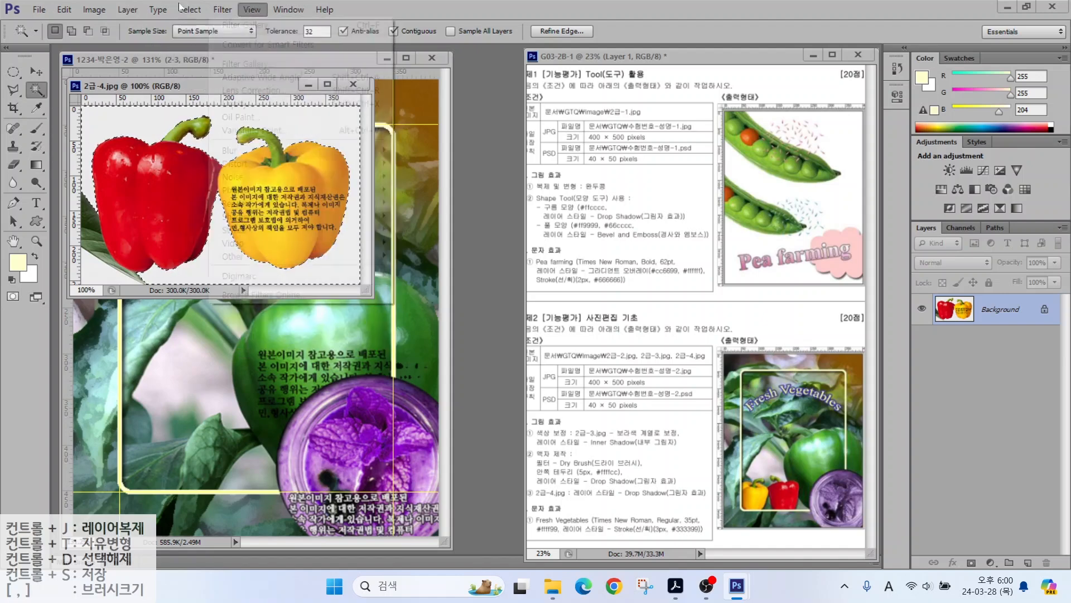
pyautogui.click(190, 9)
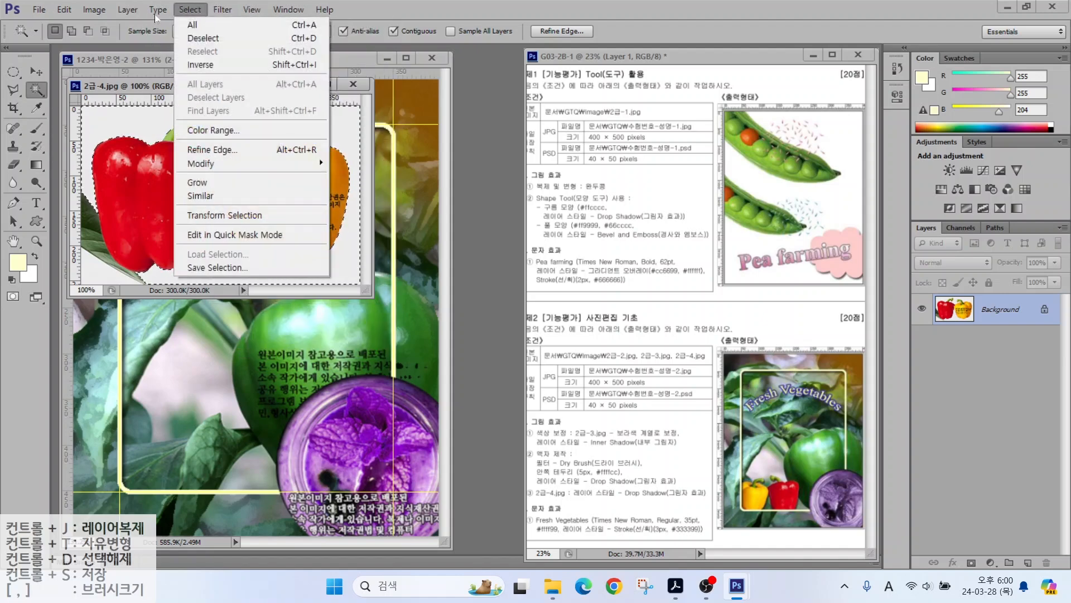
pyautogui.click(197, 66)
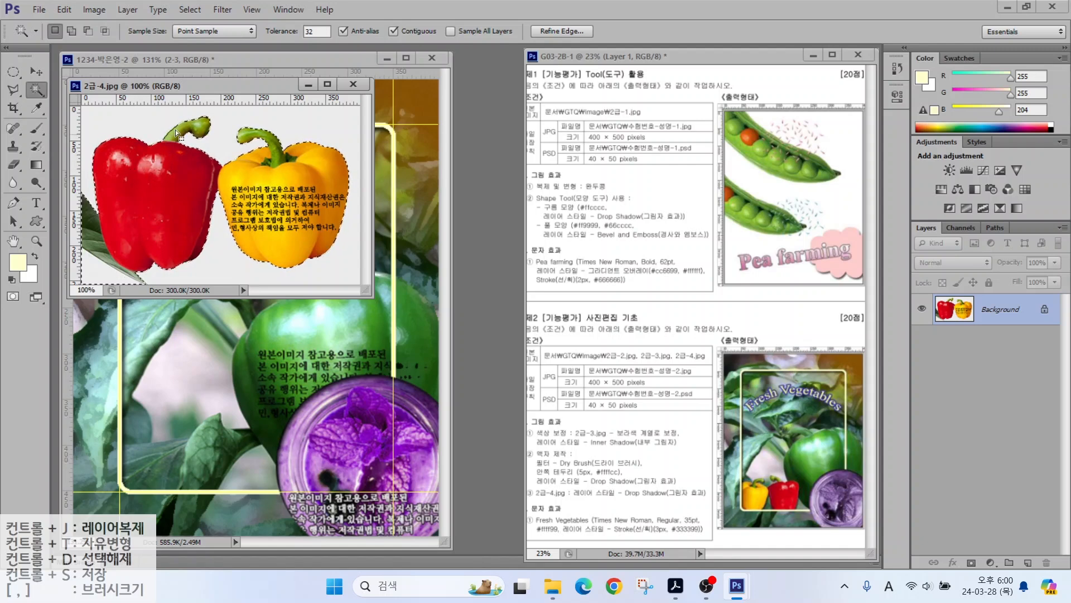
pyautogui.hotkey('shift', 'w')
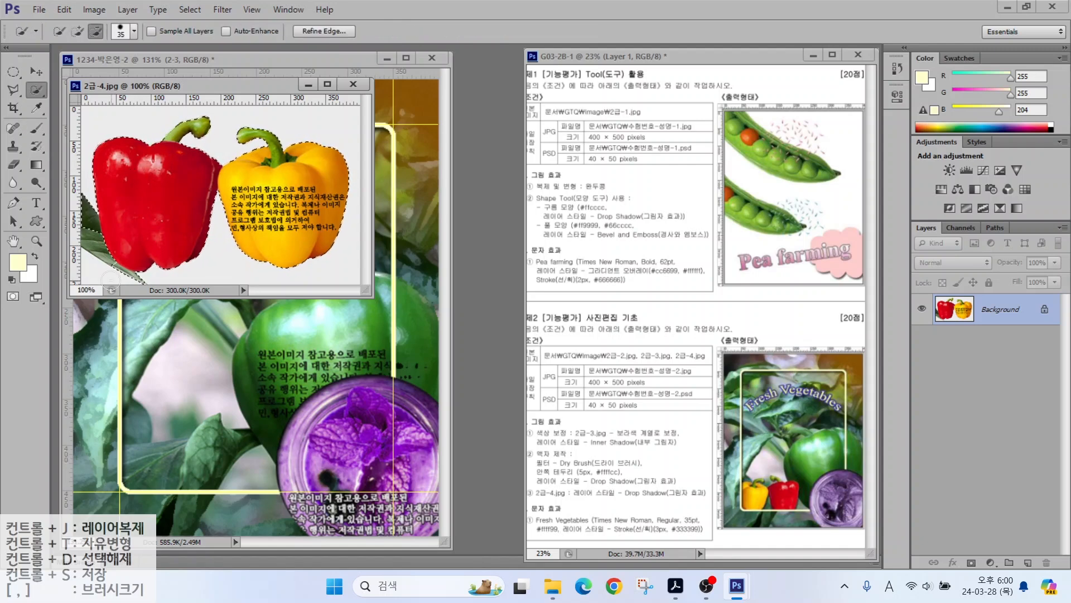
# Step: Drag the selected peppers into the composite as a new layer
pyautogui.moveTo(153, 86); pyautogui.dragTo(349, 170)
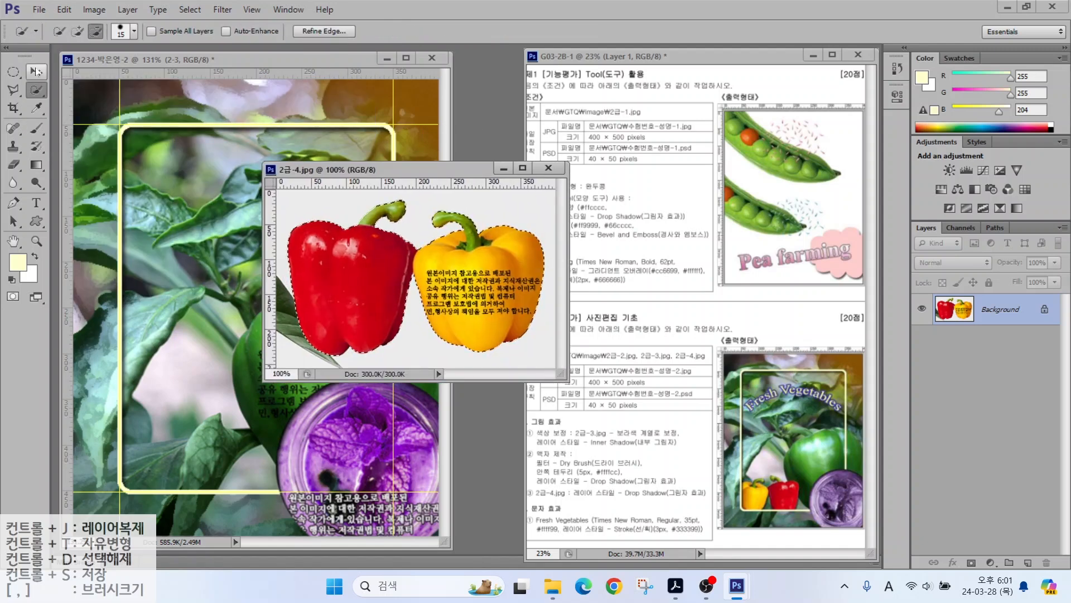
pyautogui.click(36, 71)
pyautogui.moveTo(384, 317); pyautogui.dragTo(265, 334)
pyautogui.doubleClick(988, 316)
# Step: Name the layer 2-4 and shrink the peppers to about half size, moving them lower left
pyautogui.write('2-4')
pyautogui.press('Return')
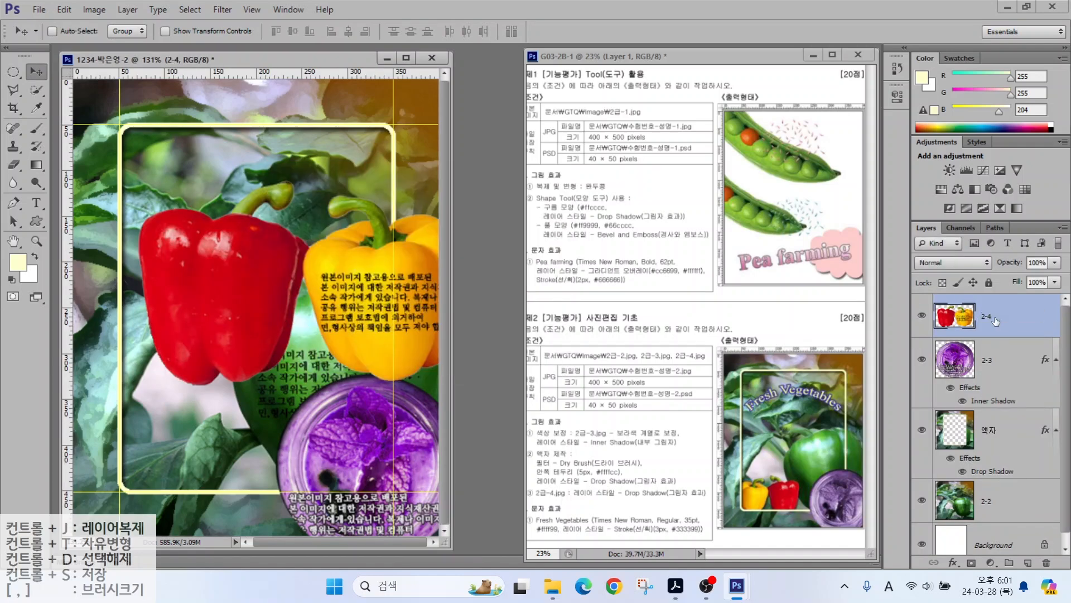
pyautogui.hotkey('ctrl', 't')
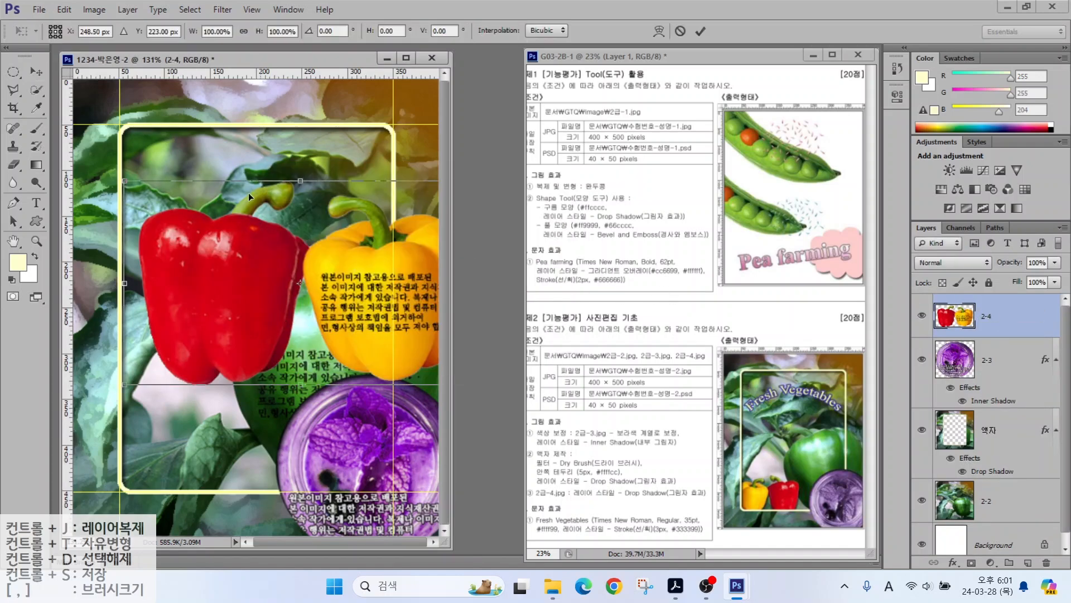
pyautogui.moveTo(125, 183); pyautogui.dragTo(307, 288)
pyautogui.moveTo(345, 334); pyautogui.dragTo(139, 354)
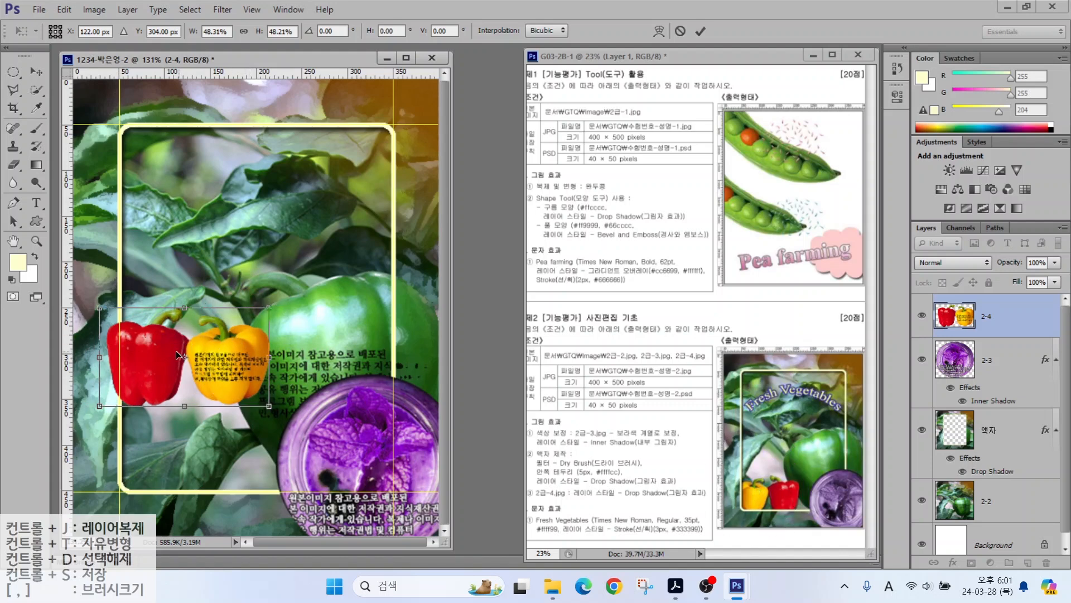
# Step: Flip the peppers horizontally and place them at the frame's bottom-left
pyautogui.rightClick(143, 336)
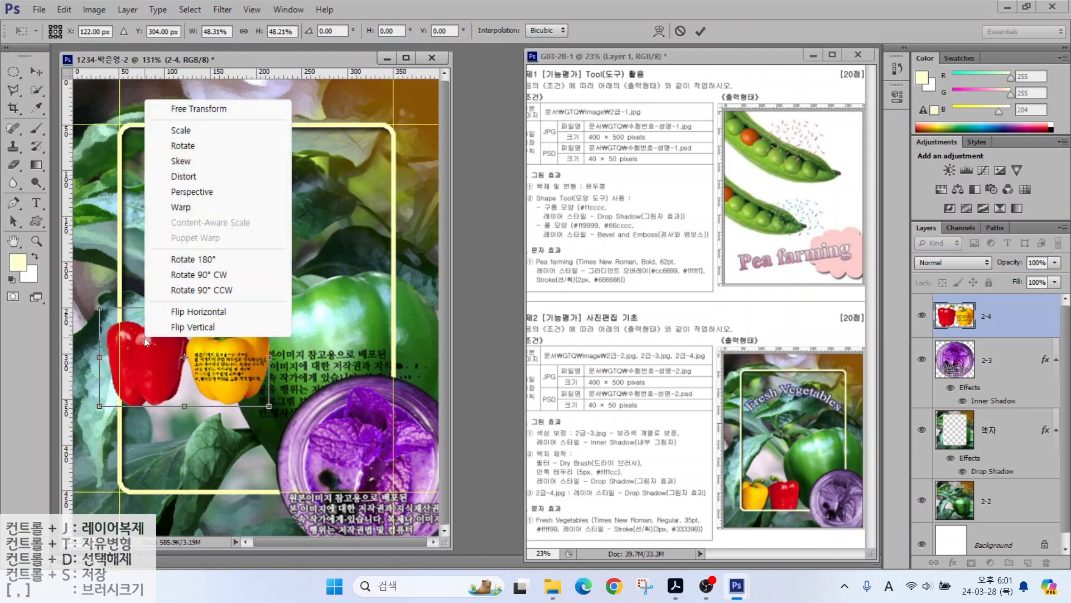
pyautogui.click(187, 311)
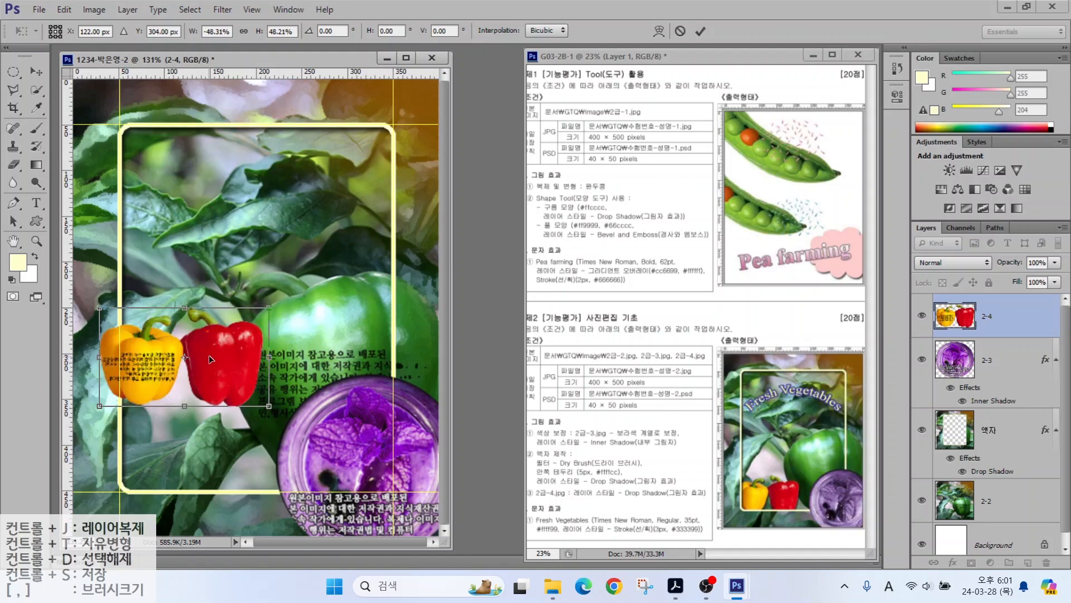
pyautogui.moveTo(209, 355); pyautogui.dragTo(202, 438)
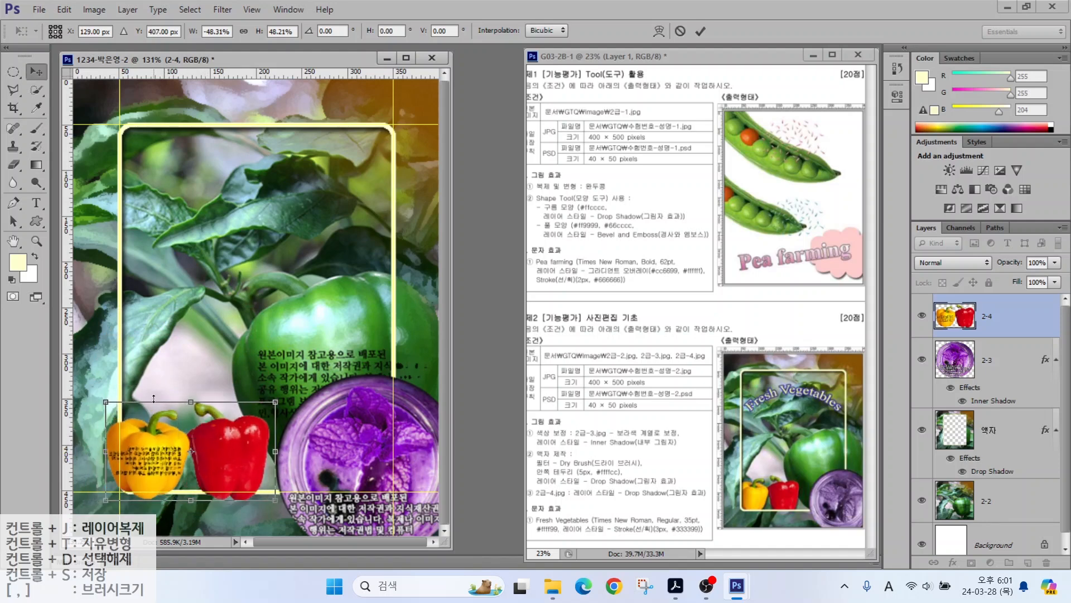
pyautogui.press('Return')
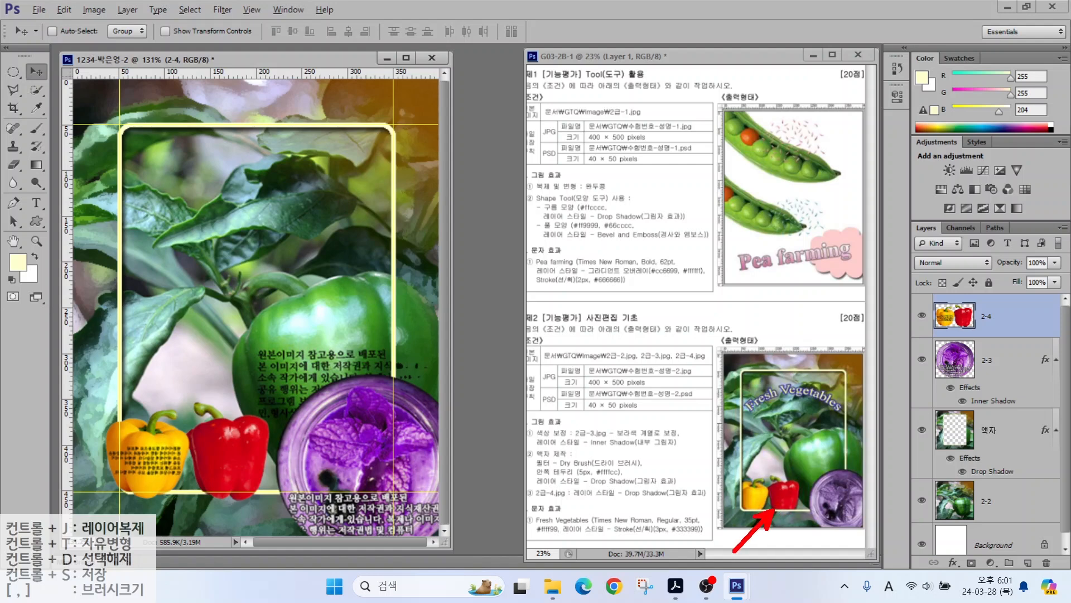
# Step: Move layer 2-4 between the 액자 and 2-2 layers and give it a Drop Shadow
pyautogui.moveTo(996, 321)
pyautogui.mouseDown()
pyautogui.moveTo(1025, 362)
pyautogui.moveTo(1027, 420)
pyautogui.moveTo(1005, 472)
pyautogui.mouseUp()
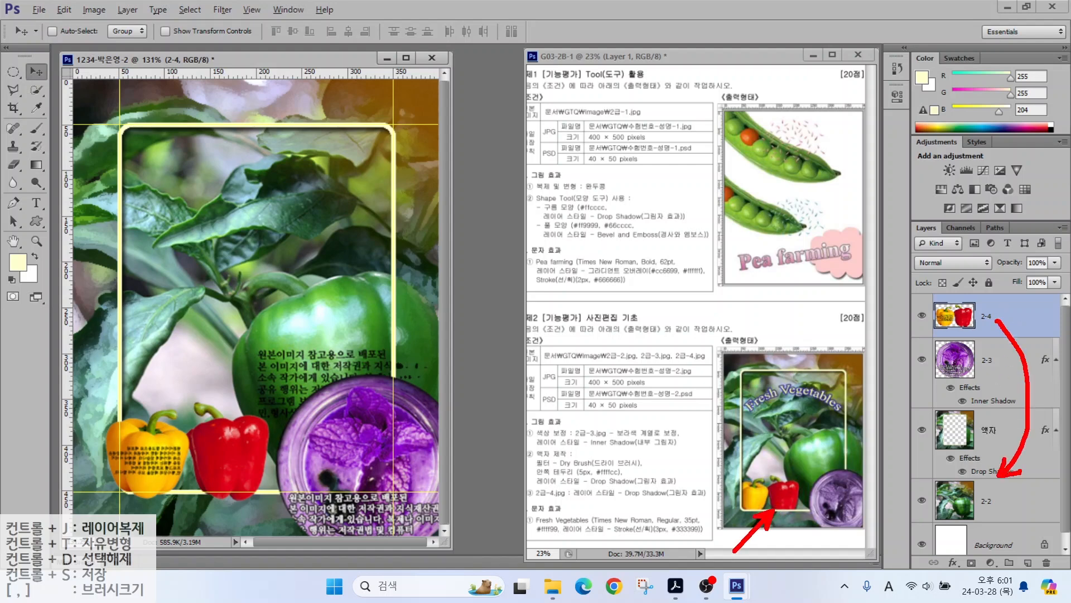
pyautogui.moveTo(1023, 322)
pyautogui.mouseDown()
pyautogui.moveTo(999, 475)
pyautogui.moveTo(993, 458)
pyautogui.mouseUp()
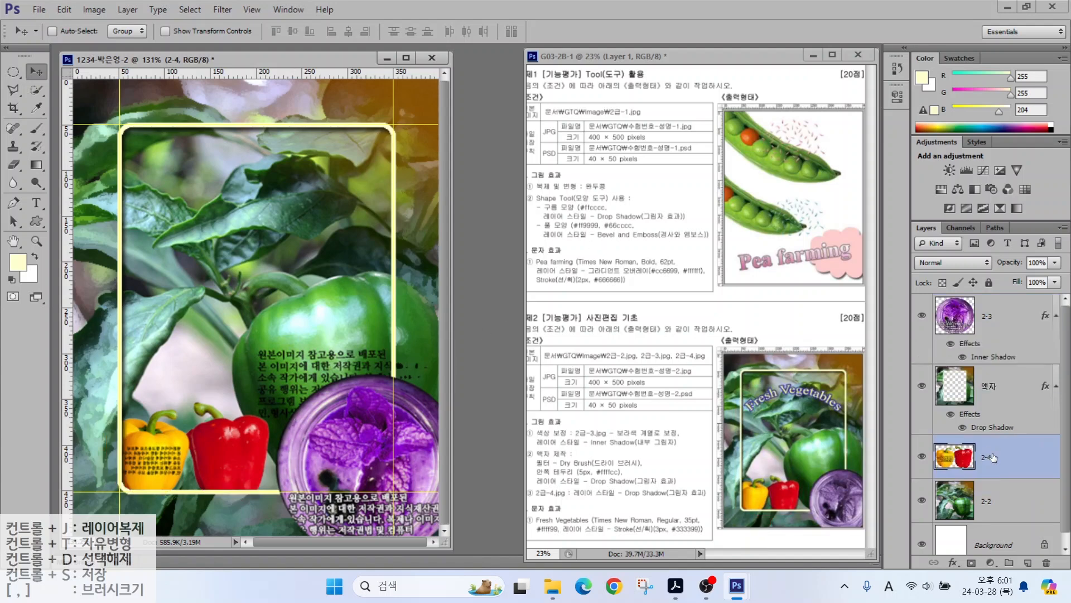
pyautogui.click(952, 562)
pyautogui.click(973, 543)
pyautogui.click(841, 134)
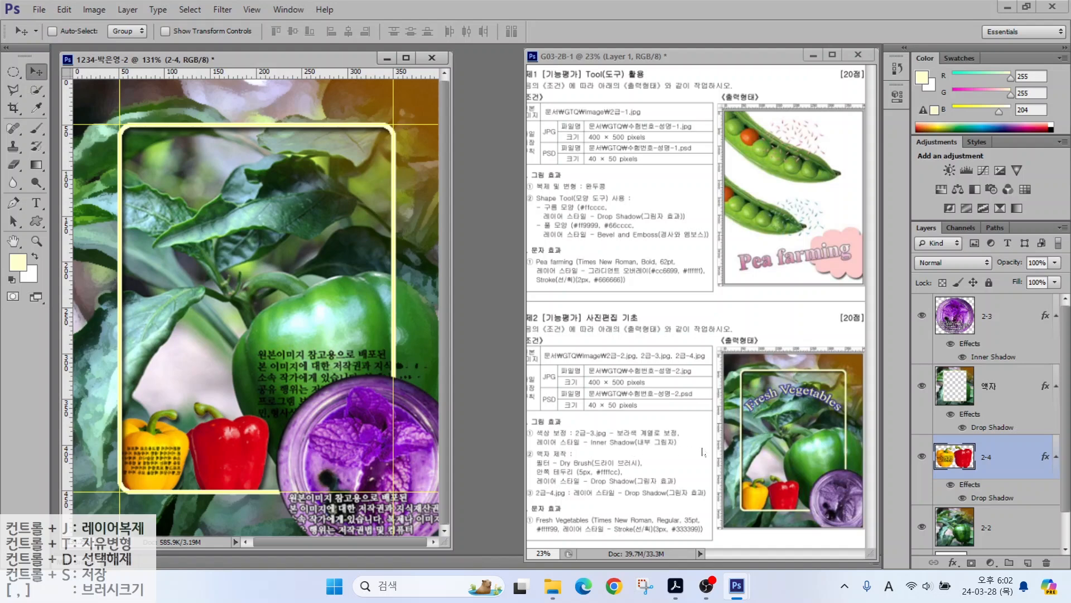
pyautogui.moveTo(849, 341); pyautogui.dragTo(793, 386)
pyautogui.press('Escape')
# Step: Make layer 2-3 the active layer
pyautogui.click(996, 318)
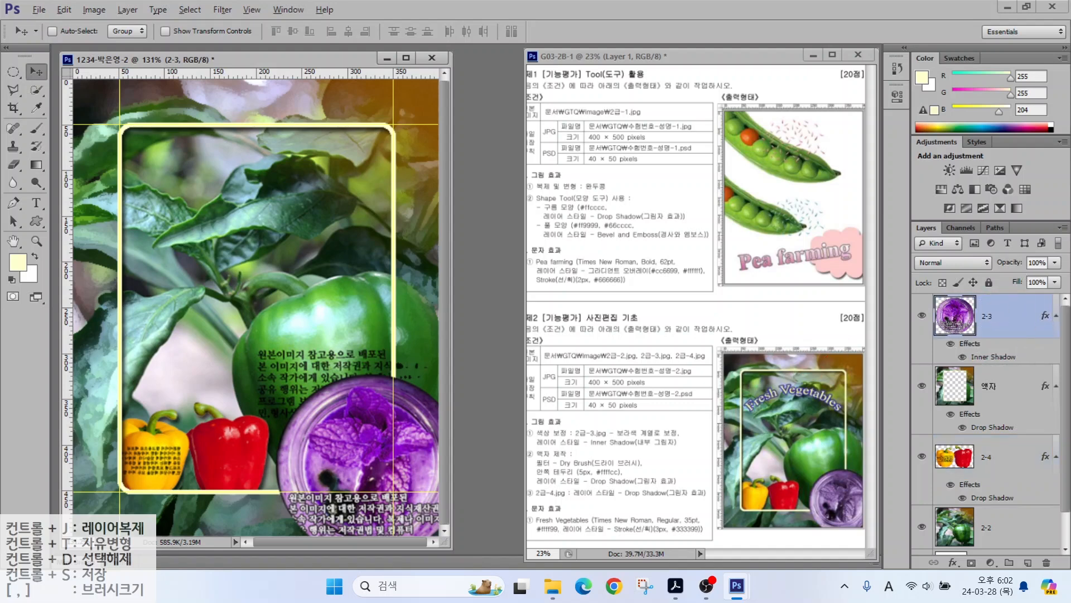
pyautogui.moveTo(840, 308)
pyautogui.mouseDown()
pyautogui.moveTo(951, 281)
pyautogui.moveTo(950, 265)
pyautogui.moveTo(929, 283)
pyautogui.mouseUp()
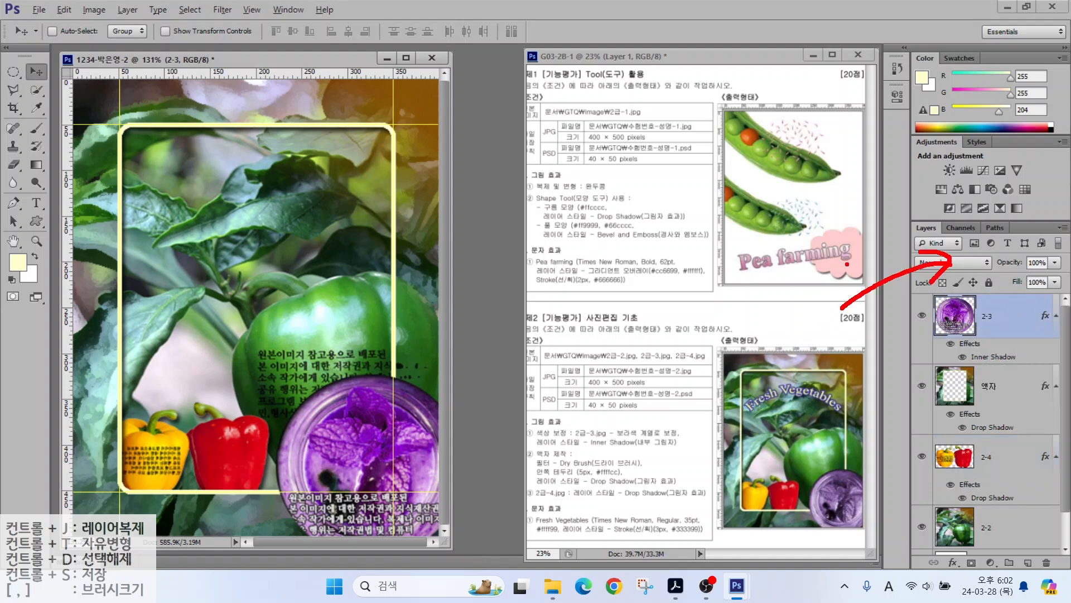
pyautogui.moveTo(842, 267)
pyautogui.mouseDown()
pyautogui.moveTo(949, 226)
pyautogui.moveTo(935, 248)
pyautogui.mouseUp()
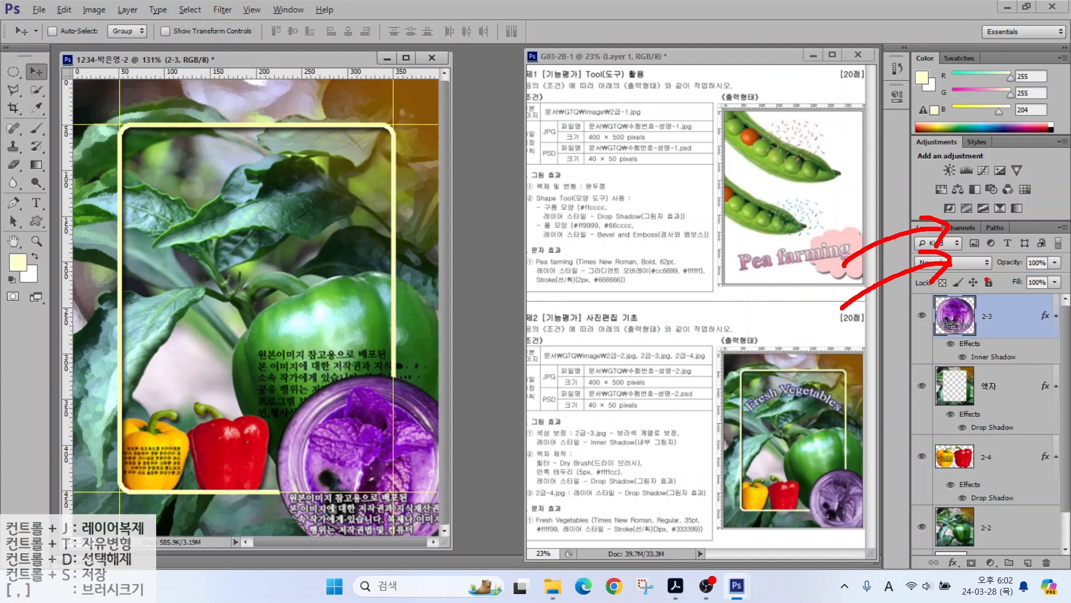
pyautogui.press('Escape')
# Step: Type 'Fresh Vegetables' near the top of the frame
pyautogui.click(35, 203)
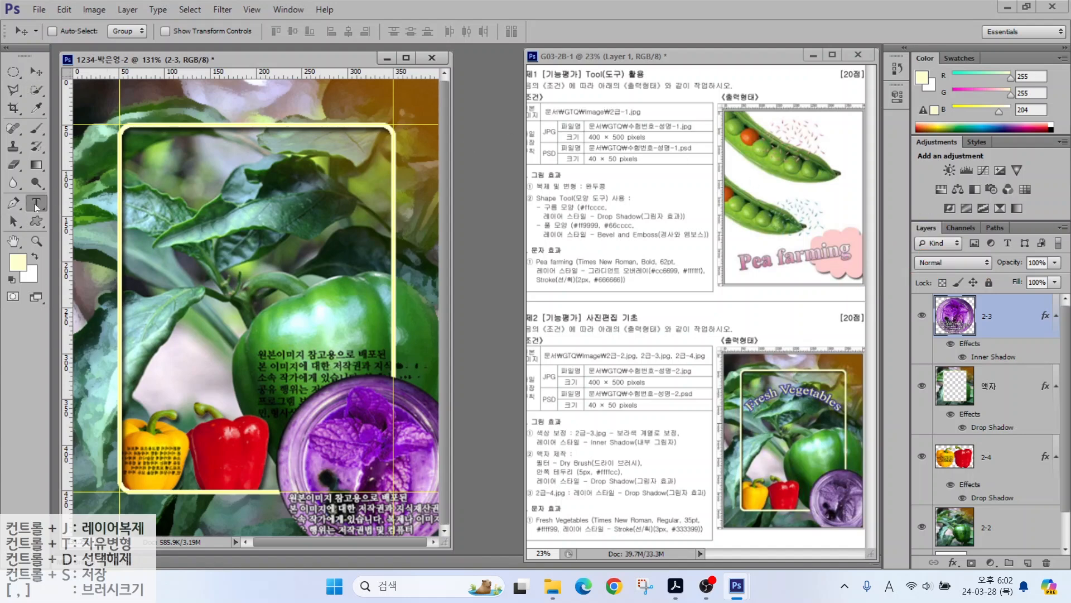
pyautogui.click(159, 204)
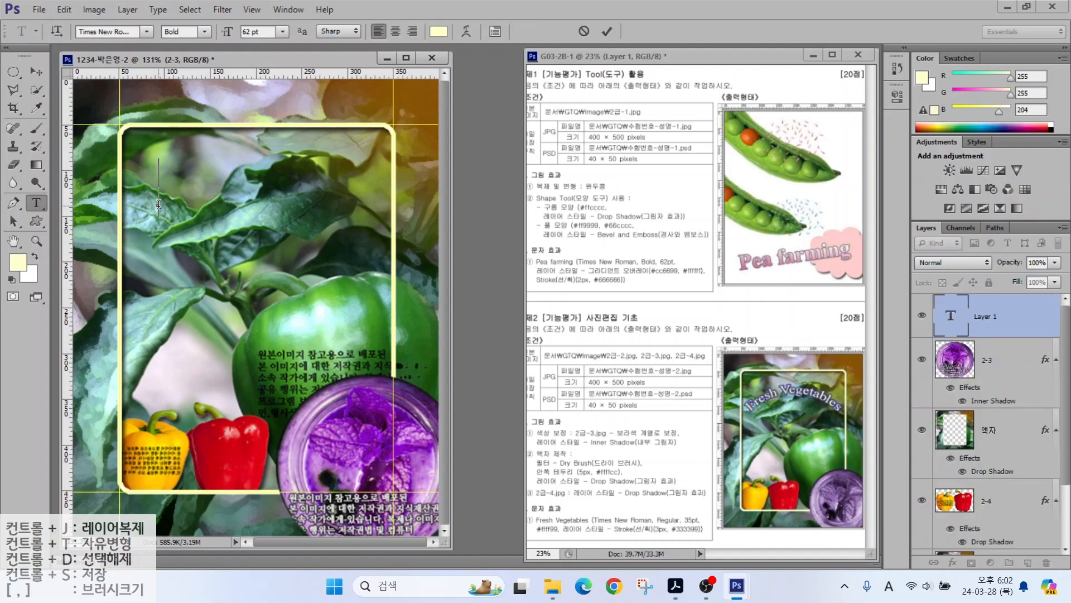
pyautogui.write('Fresh Veget')
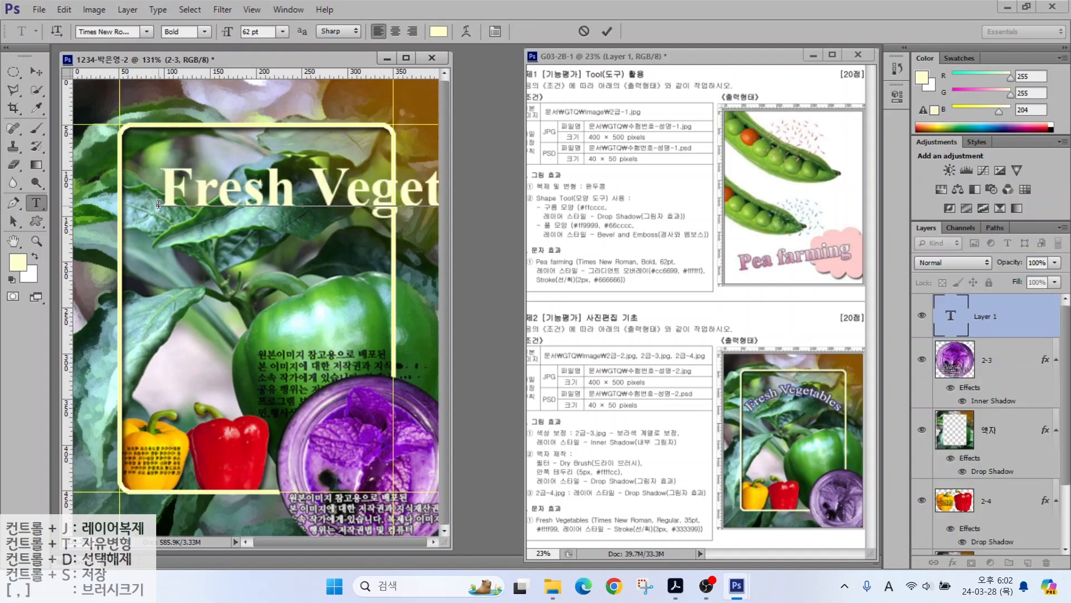
pyautogui.hotkey('ctrl', 'Return')
# Step: Style the heading as Times New Roman Regular 35 pt in pale yellow #ffff99
pyautogui.click(147, 31)
pyautogui.scroll(5, 329, 468)
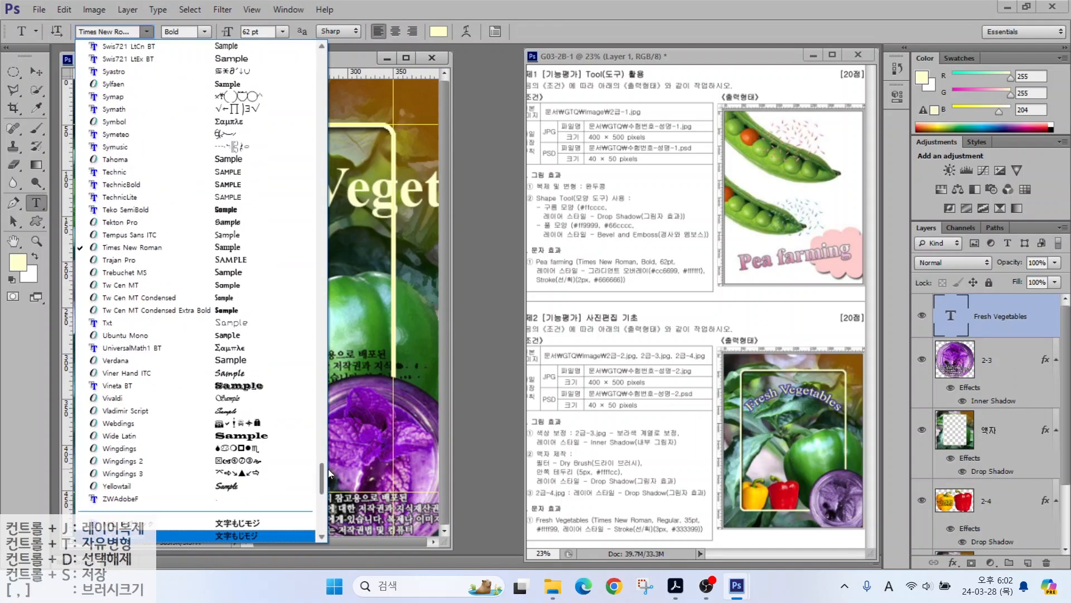
pyautogui.click(205, 31)
pyautogui.click(177, 43)
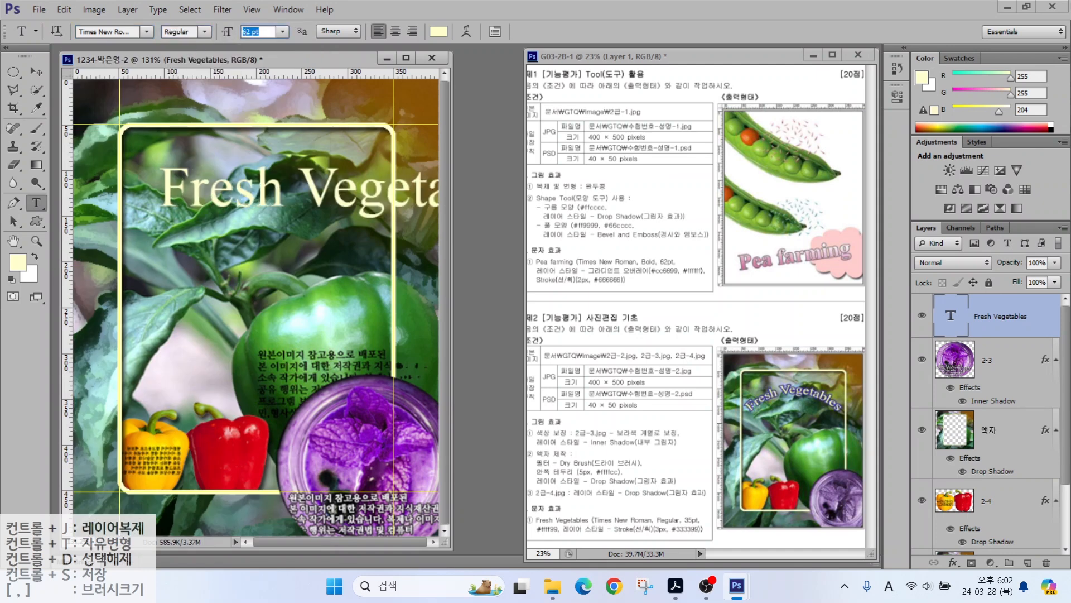
pyautogui.write('35')
pyautogui.press('Return')
pyautogui.click(438, 31)
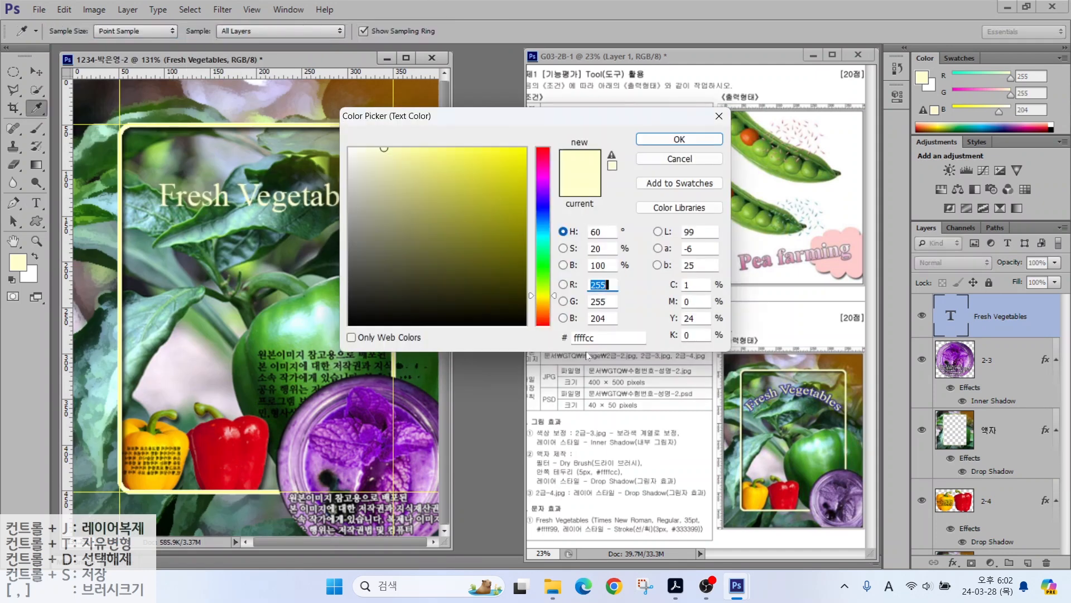
pyautogui.doubleClick(585, 338)
pyautogui.write('f')
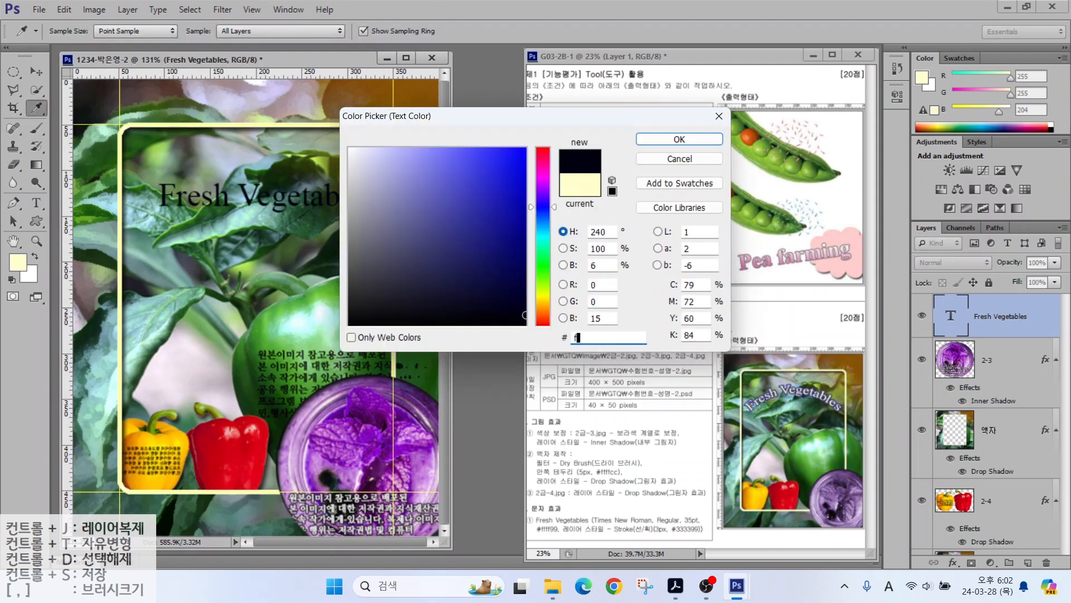
pyautogui.write('fff99')
pyautogui.press('Return')
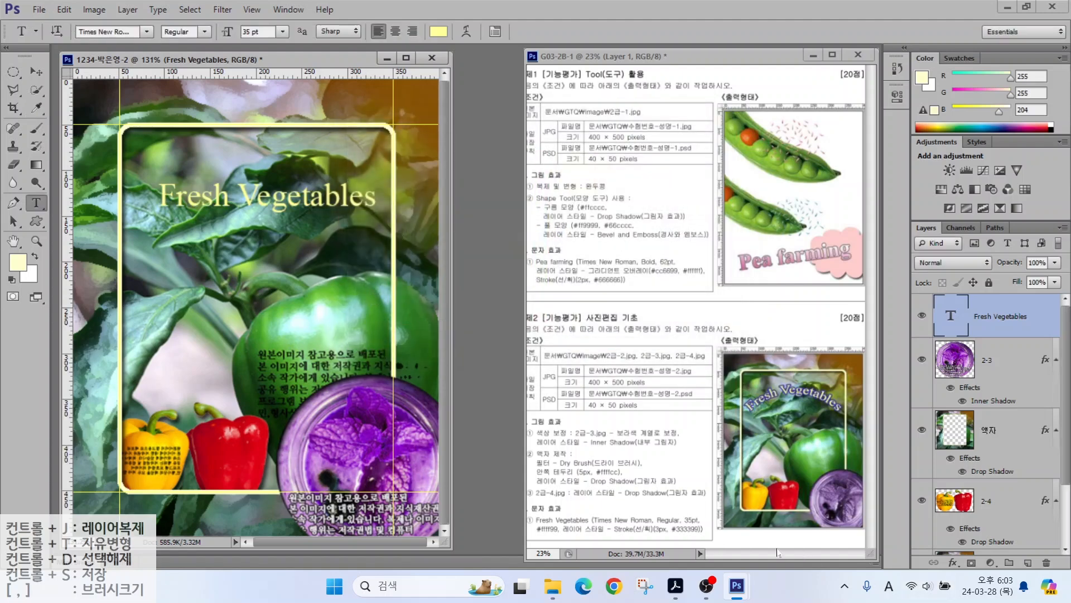
# Step: Give the Fresh Vegetables heading a 2 px navy #333399 Stroke layer style
pyautogui.click(952, 562)
pyautogui.click(968, 431)
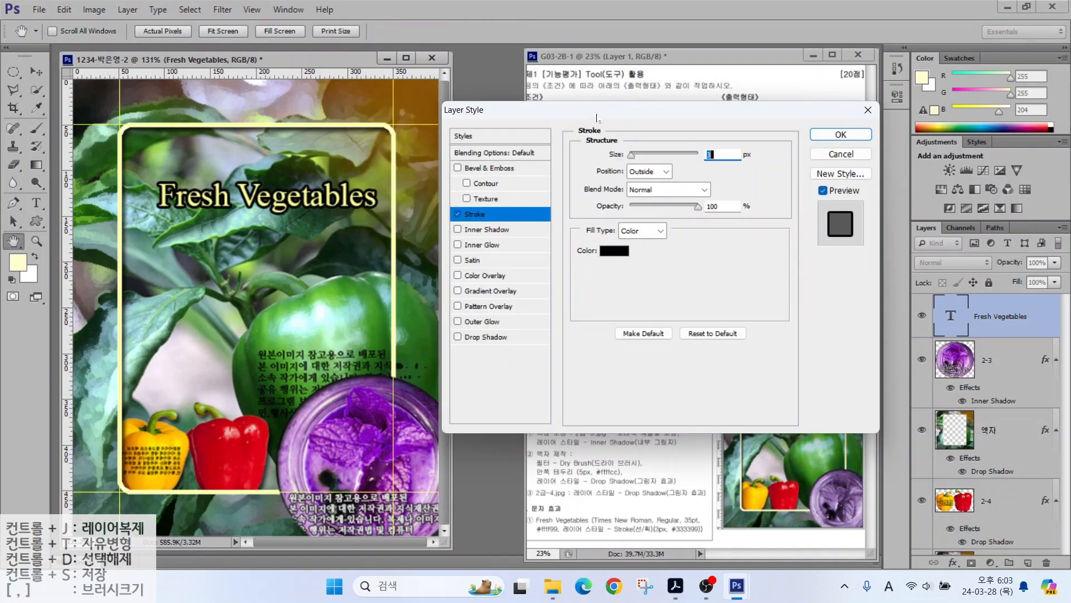
pyautogui.write('2')
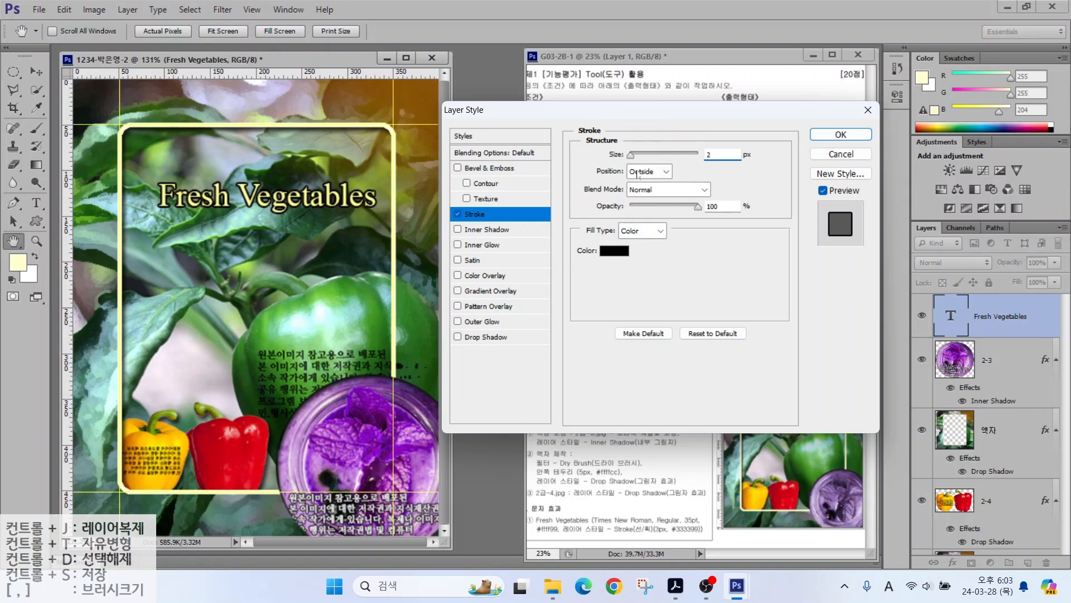
pyautogui.click(614, 251)
pyautogui.doubleClick(607, 337)
pyautogui.write('333399')
pyautogui.press('Return')
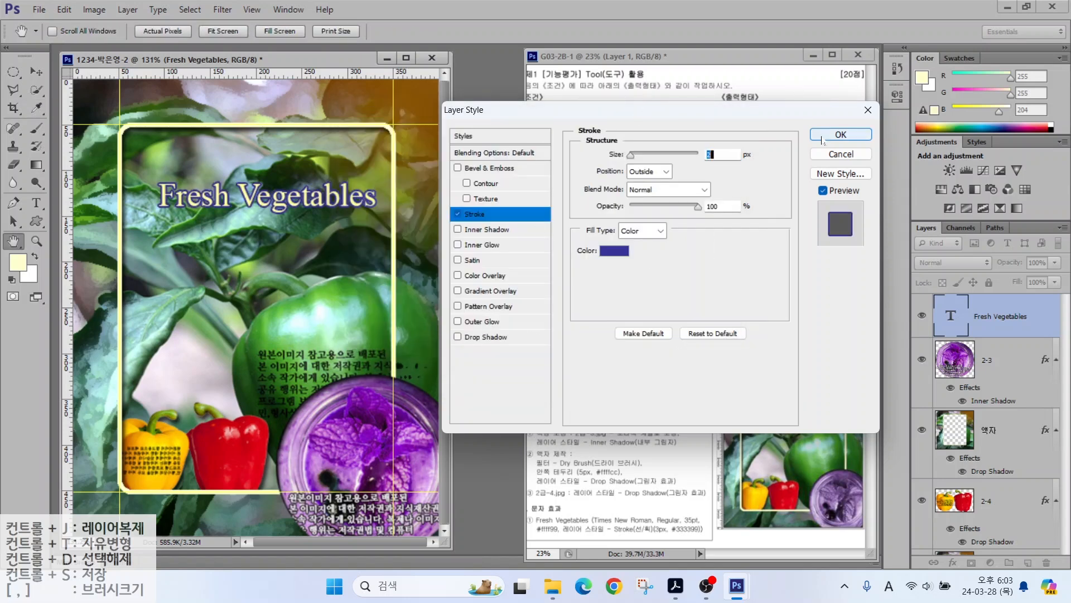
pyautogui.click(840, 135)
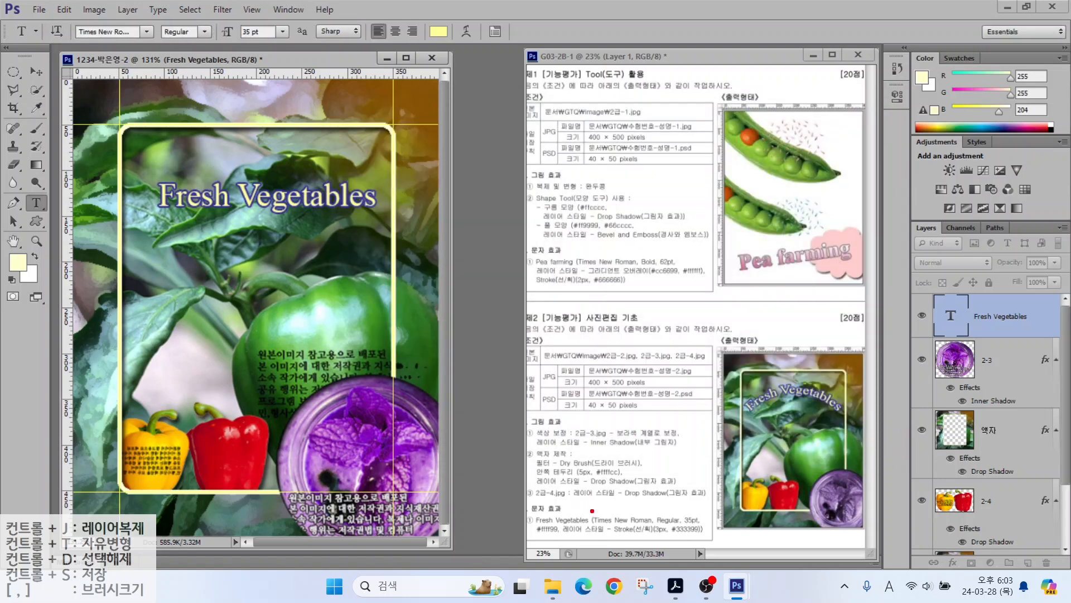
pyautogui.moveTo(569, 470); pyautogui.dragTo(611, 514)
pyautogui.moveTo(630, 456); pyautogui.dragTo(671, 575)
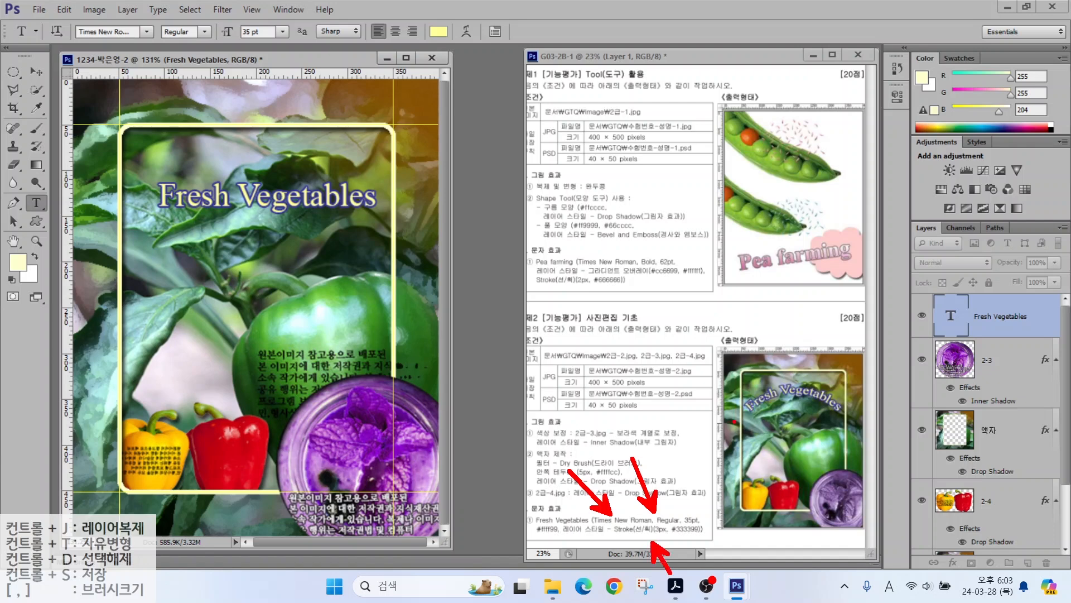
pyautogui.moveTo(713, 426)
pyautogui.mouseDown()
pyautogui.moveTo(736, 397)
pyautogui.moveTo(797, 374)
pyautogui.moveTo(837, 383)
pyautogui.moveTo(870, 422)
pyautogui.mouseUp()
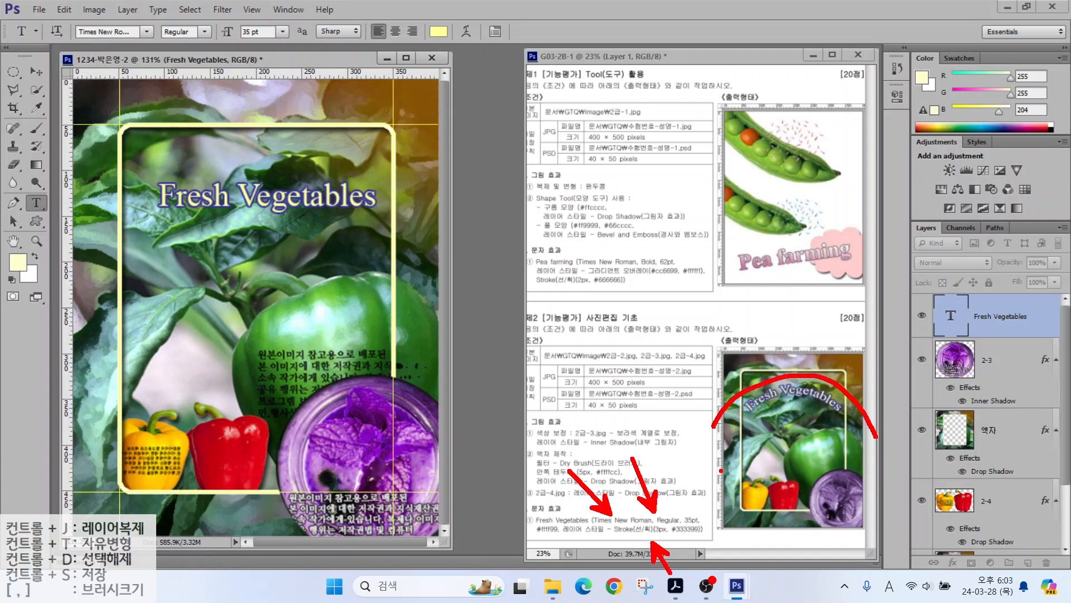
# Step: Warp the Fresh Vegetables heading with the Arc style at a +33% bend
pyautogui.press('Escape')
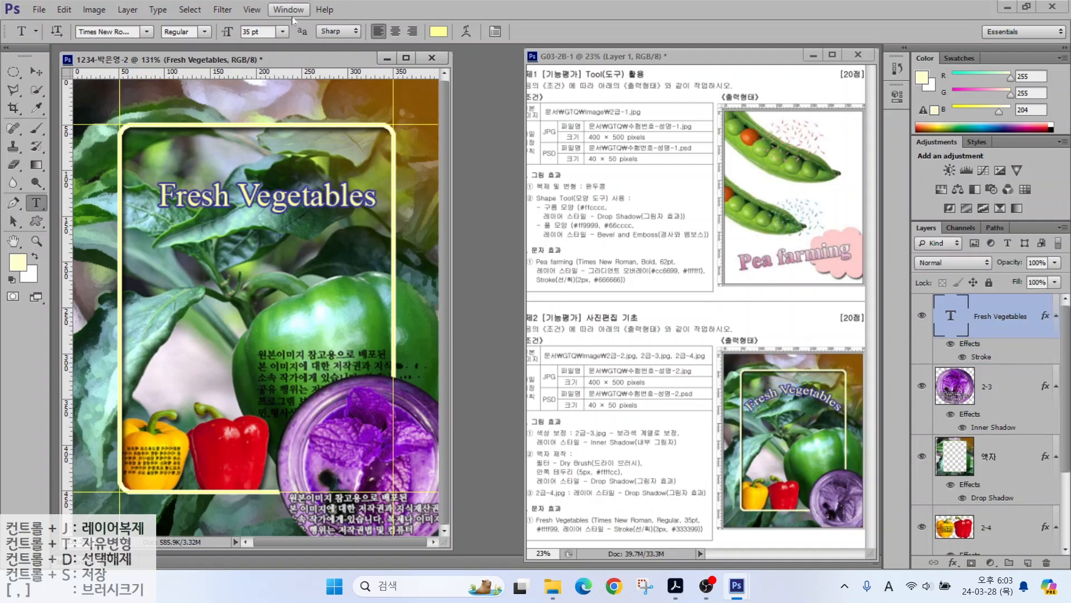
pyautogui.click(466, 32)
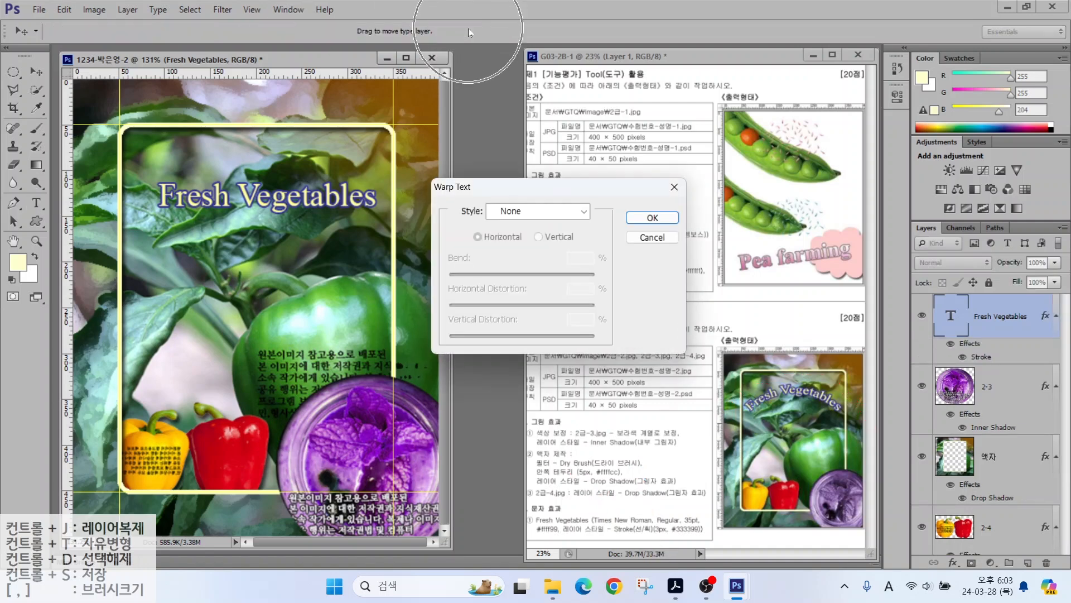
pyautogui.click(517, 215)
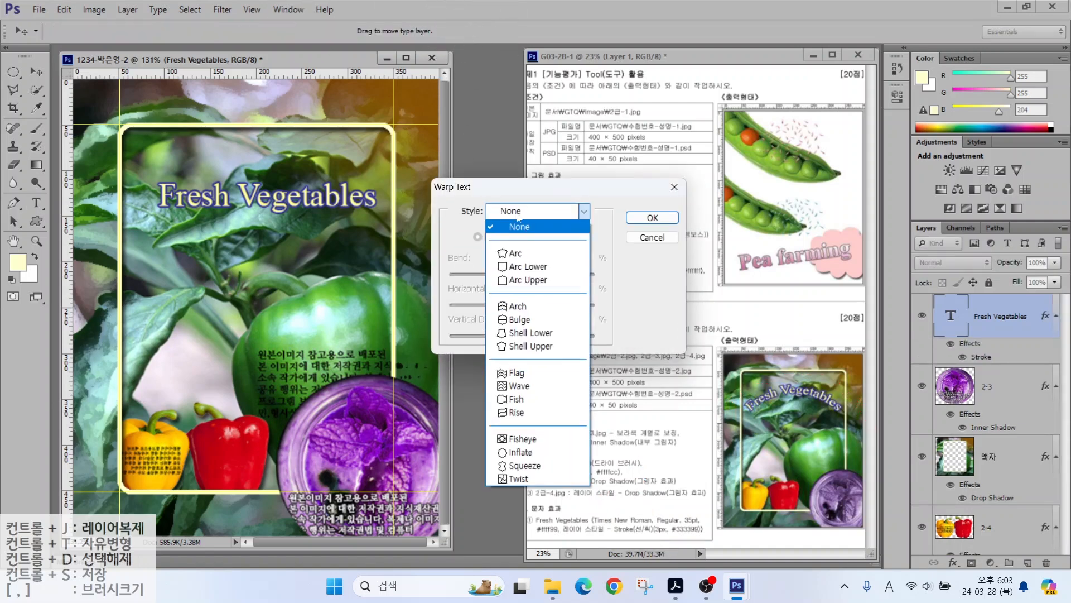
pyautogui.click(511, 255)
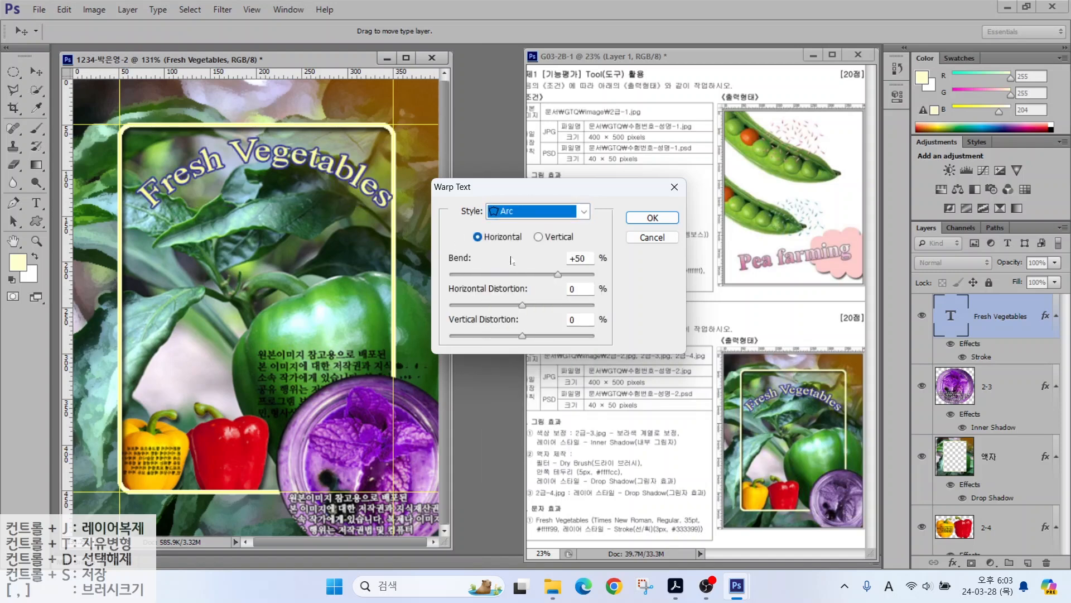
pyautogui.moveTo(558, 274)
pyautogui.mouseDown()
pyautogui.moveTo(490, 279)
pyautogui.moveTo(554, 281)
pyautogui.mouseUp()
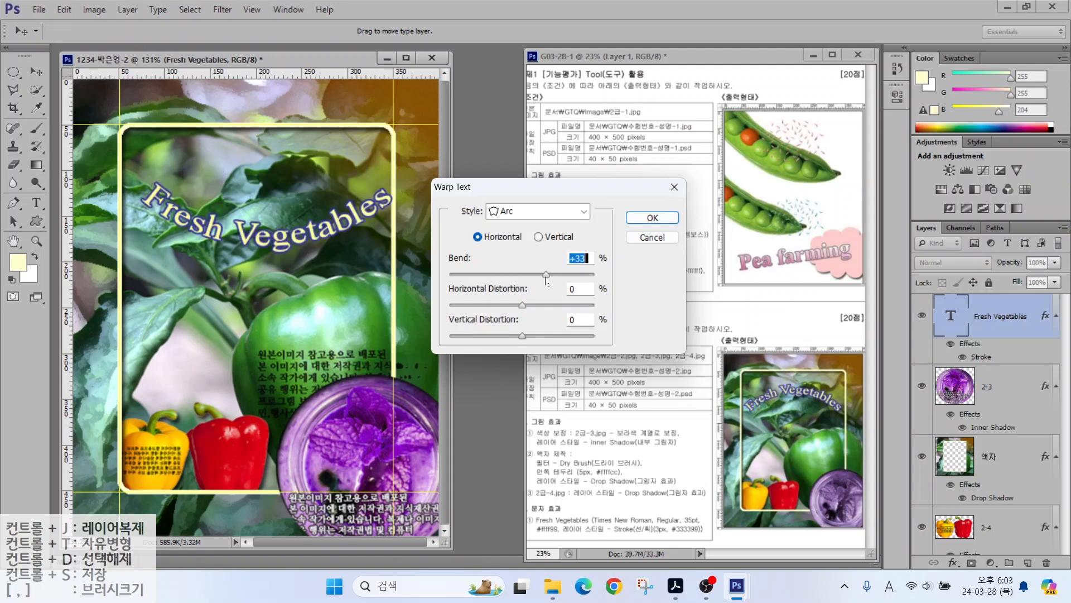
pyautogui.press('Return')
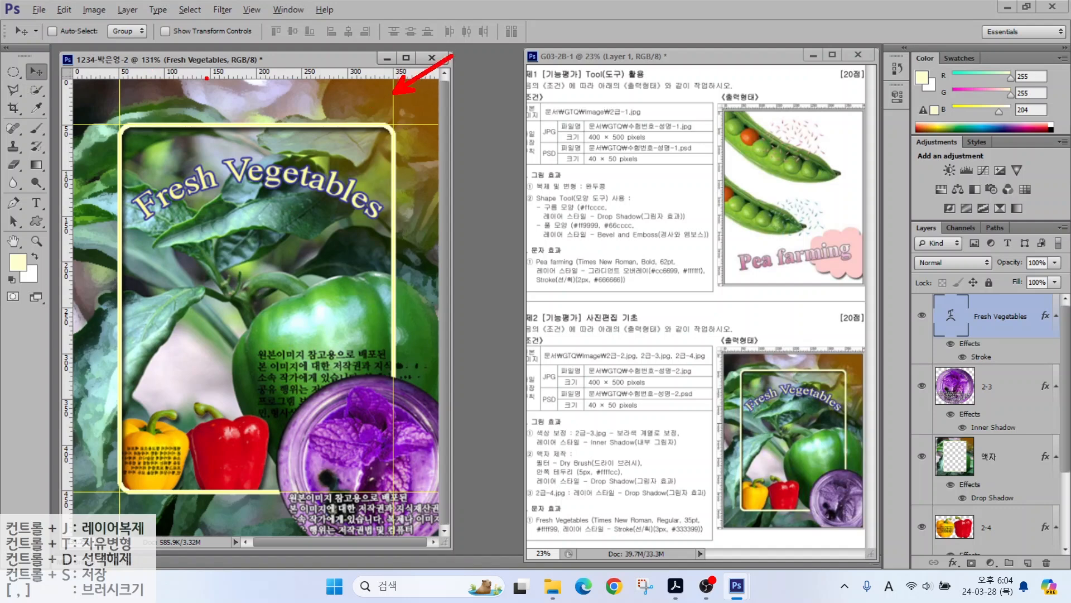
# Step: Clear the guides and save the composite as a JPEG in the GTQ folder
pyautogui.click(244, 10)
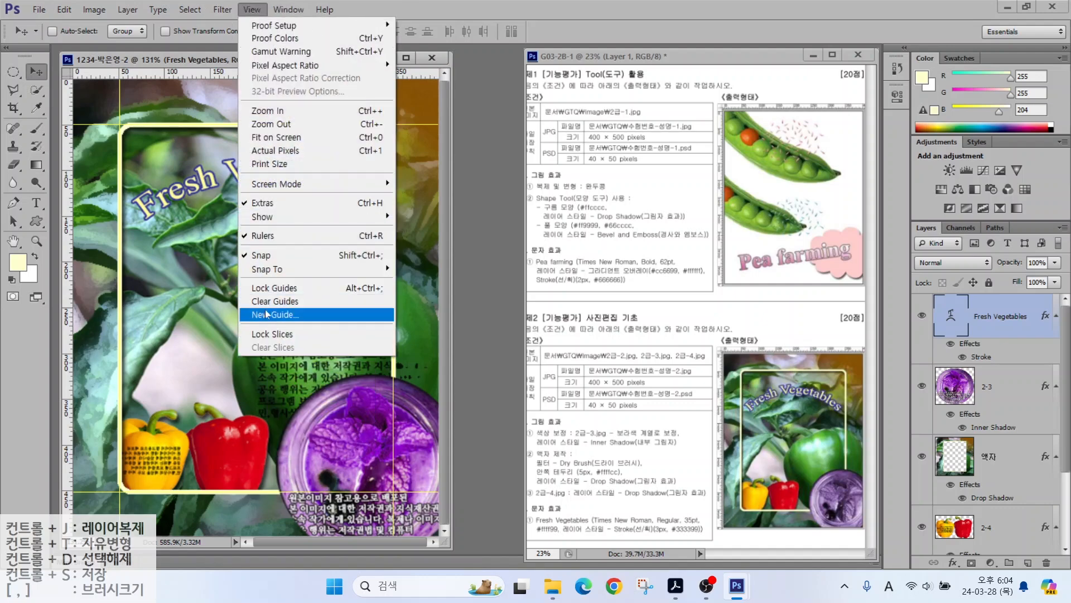
pyautogui.click(266, 304)
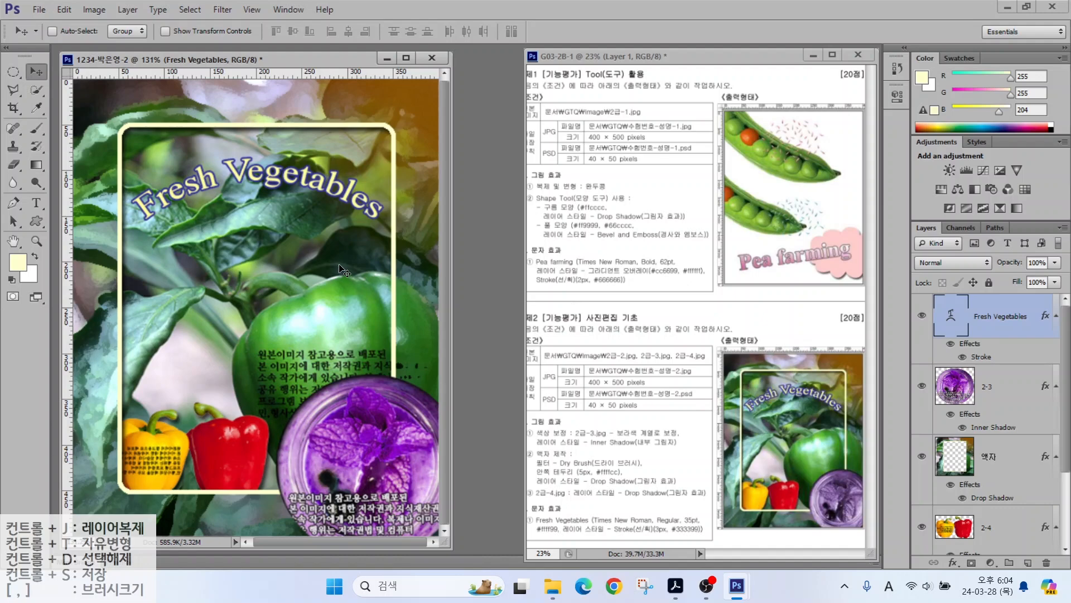
pyautogui.click(39, 11)
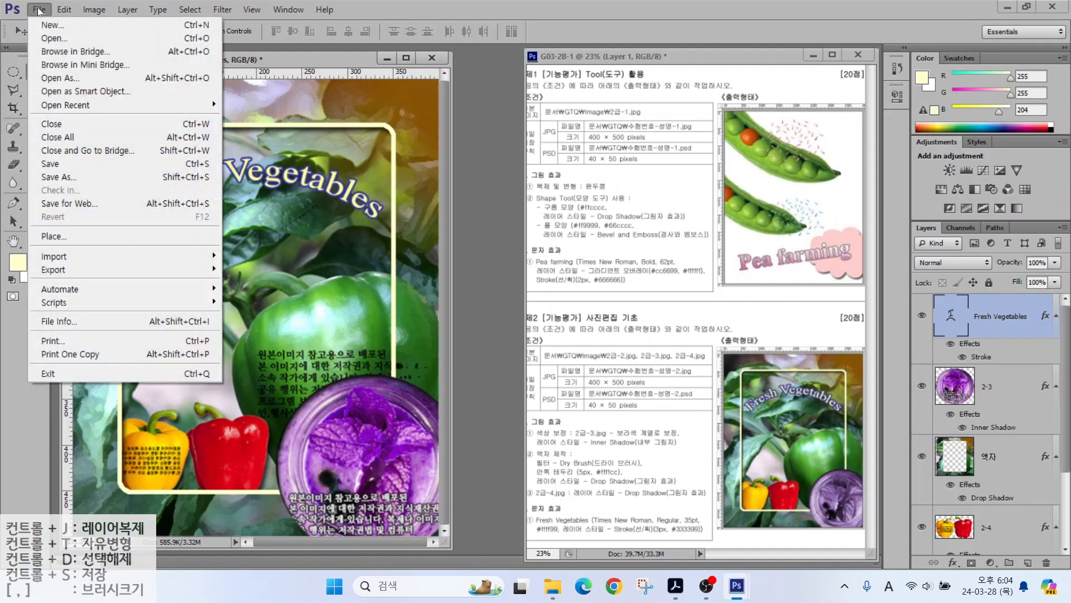
pyautogui.click(50, 168)
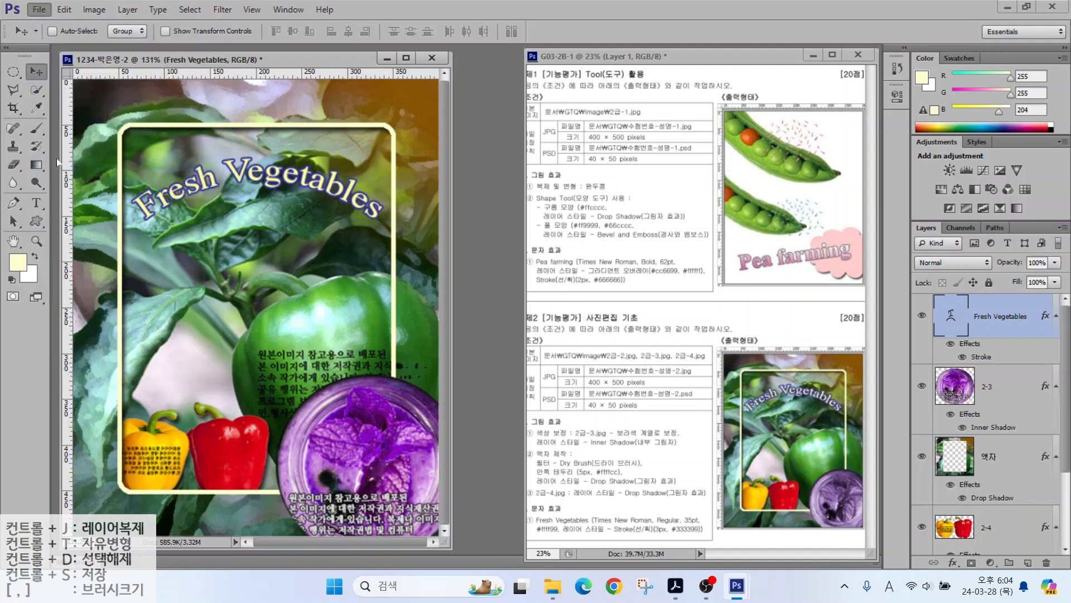
pyautogui.click(426, 103)
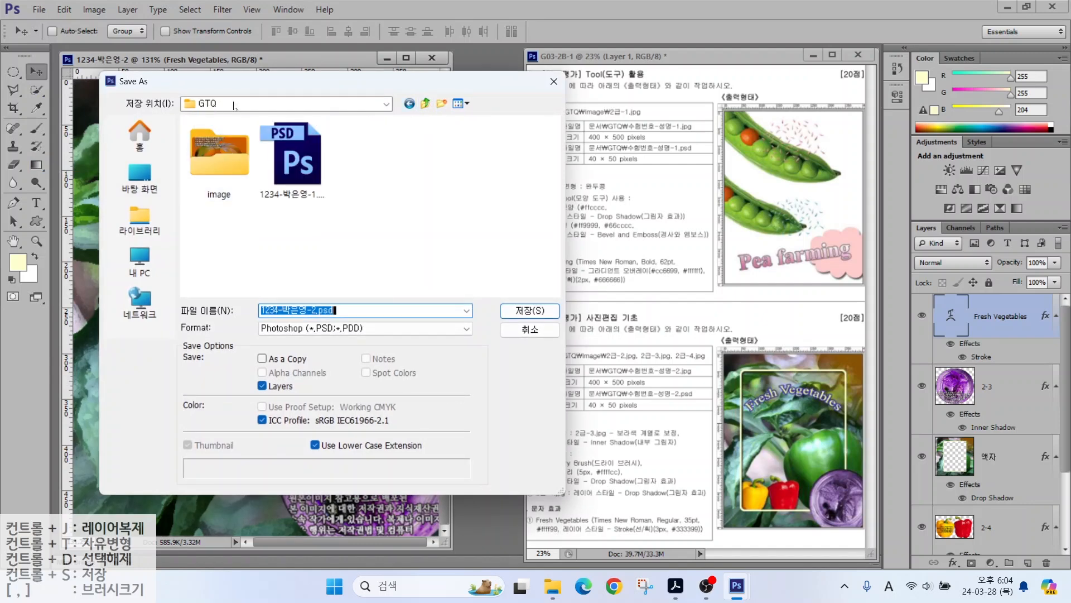
pyautogui.moveTo(234, 105); pyautogui.dragTo(237, 101)
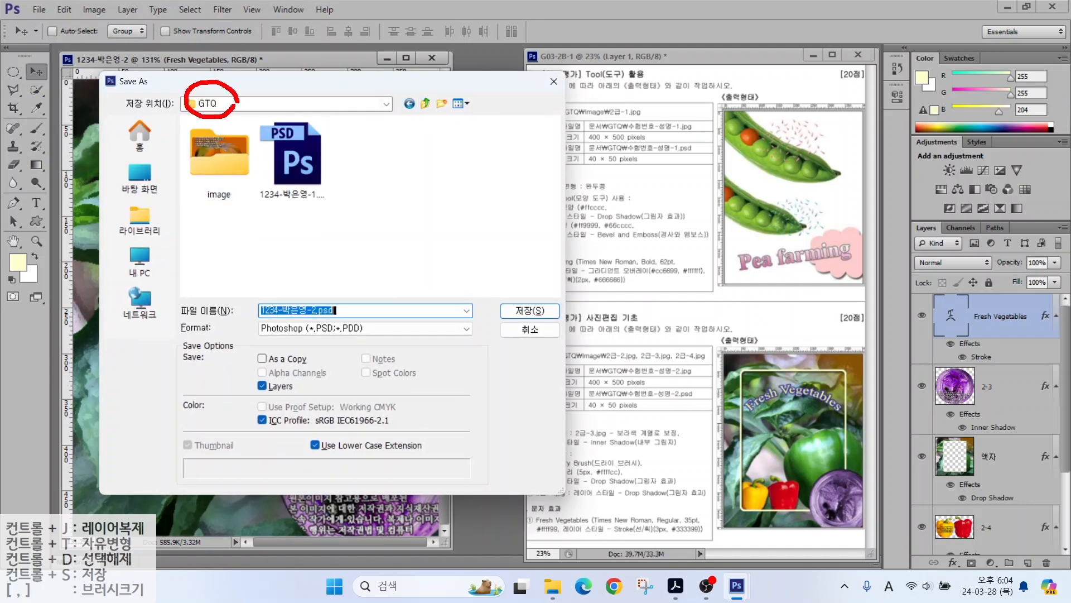
pyautogui.moveTo(344, 311)
pyautogui.mouseDown()
pyautogui.moveTo(284, 315)
pyautogui.moveTo(269, 271)
pyautogui.moveTo(340, 310)
pyautogui.mouseUp()
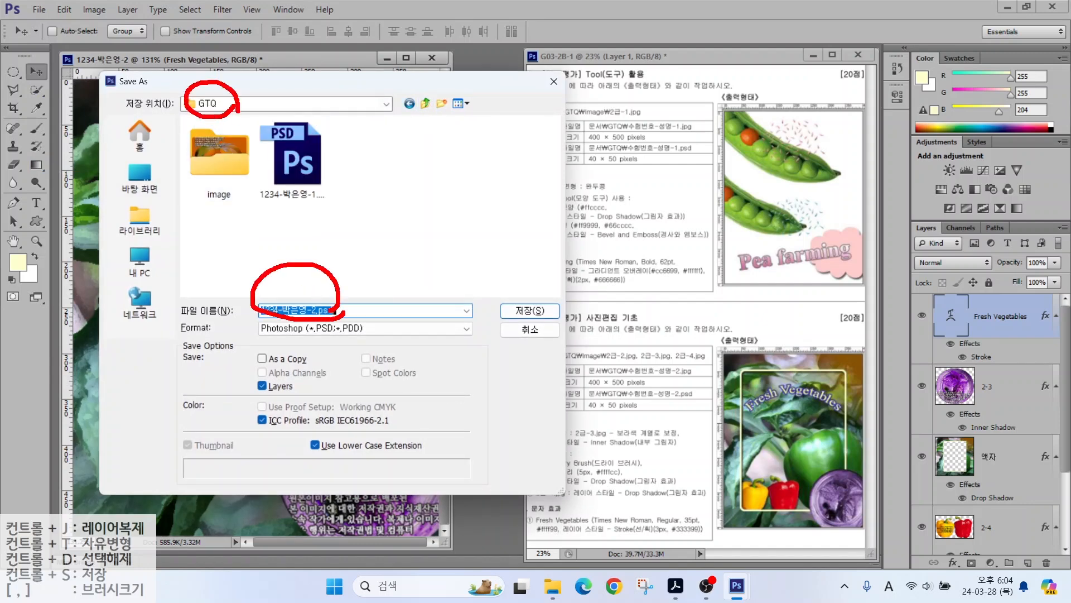
pyautogui.click(314, 328)
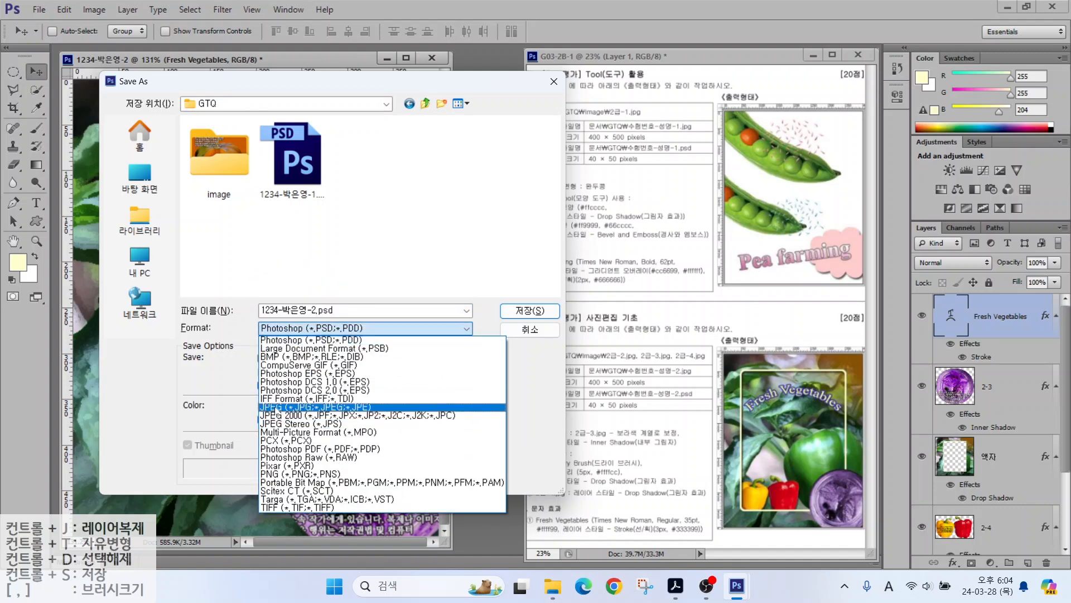
pyautogui.click(278, 408)
pyautogui.click(530, 310)
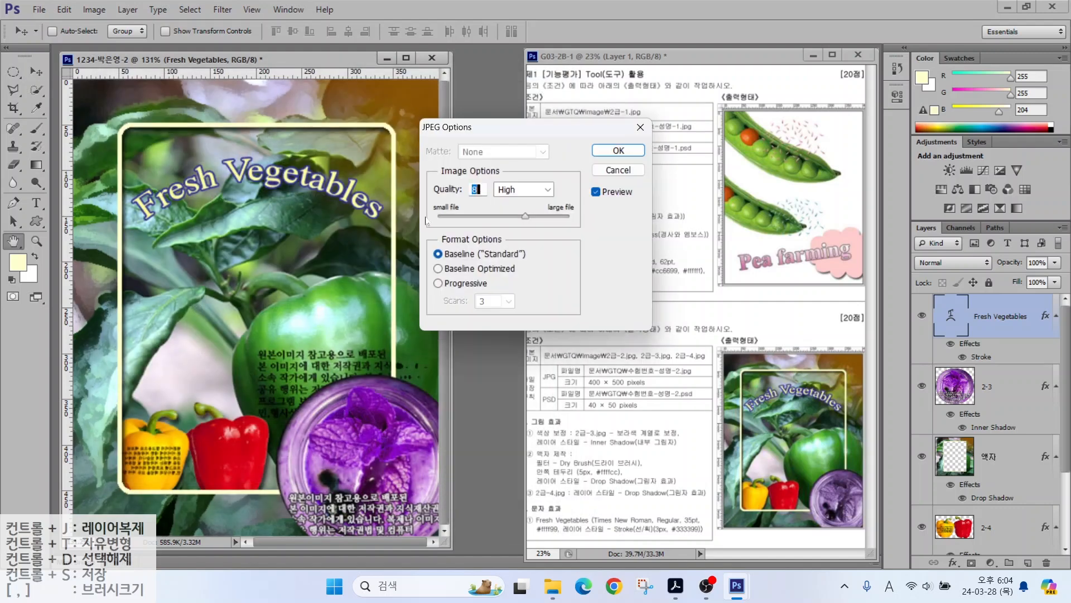
pyautogui.click(594, 155)
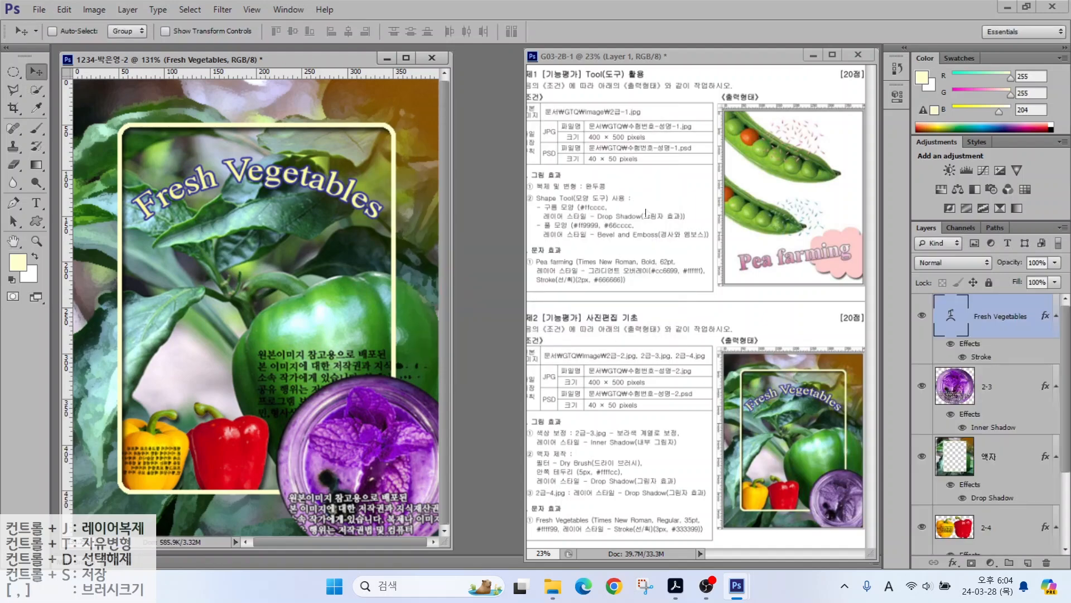
# Step: Resize the image to 40 px wide (40 × 50 pixels)
pyautogui.click(95, 10)
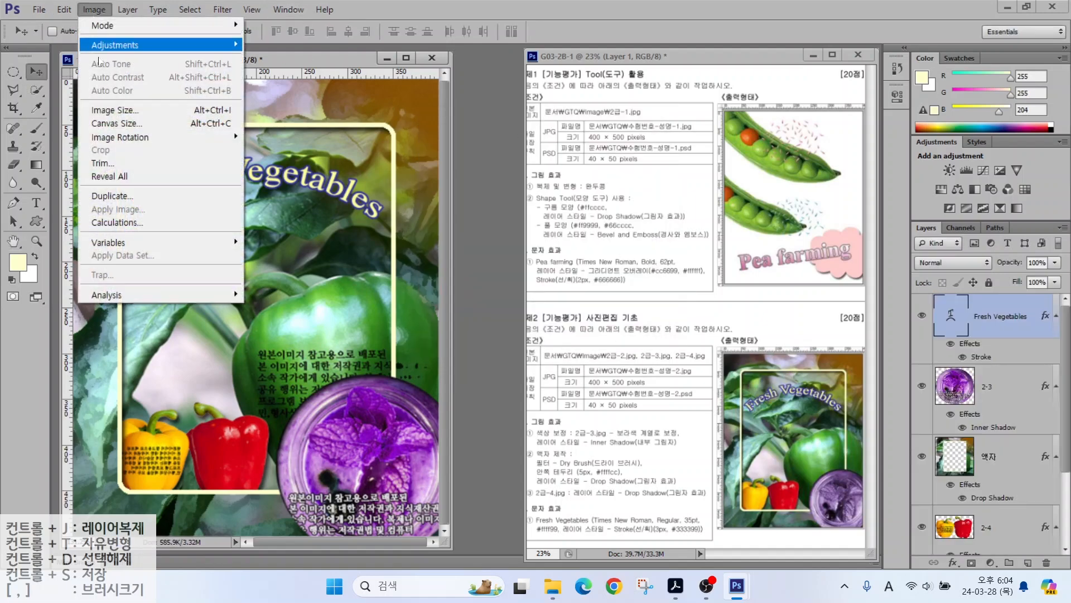
pyautogui.click(106, 110)
pyautogui.write('40')
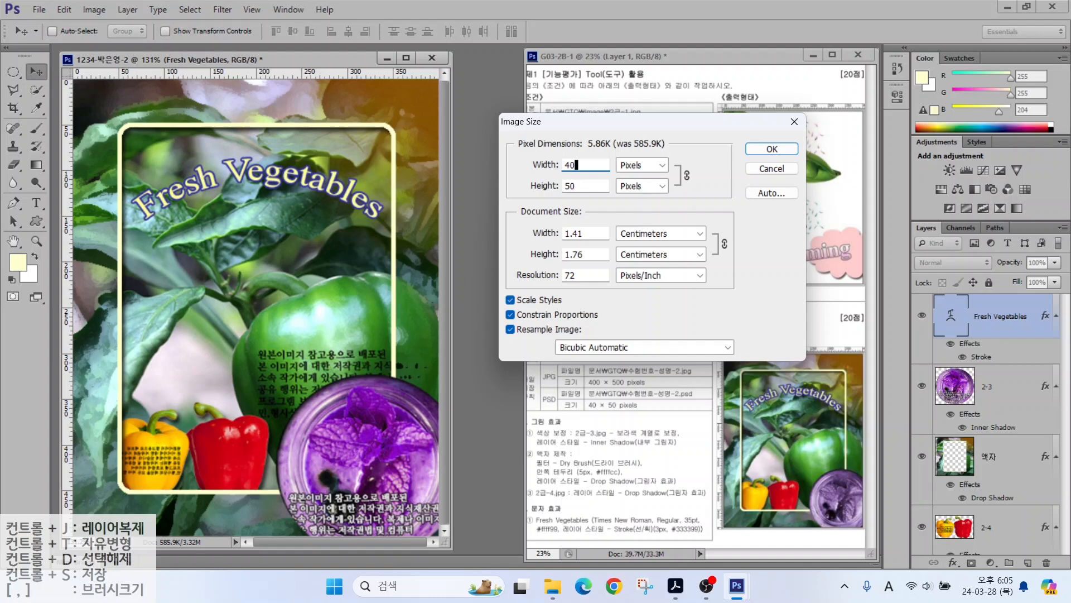
pyautogui.press('Return')
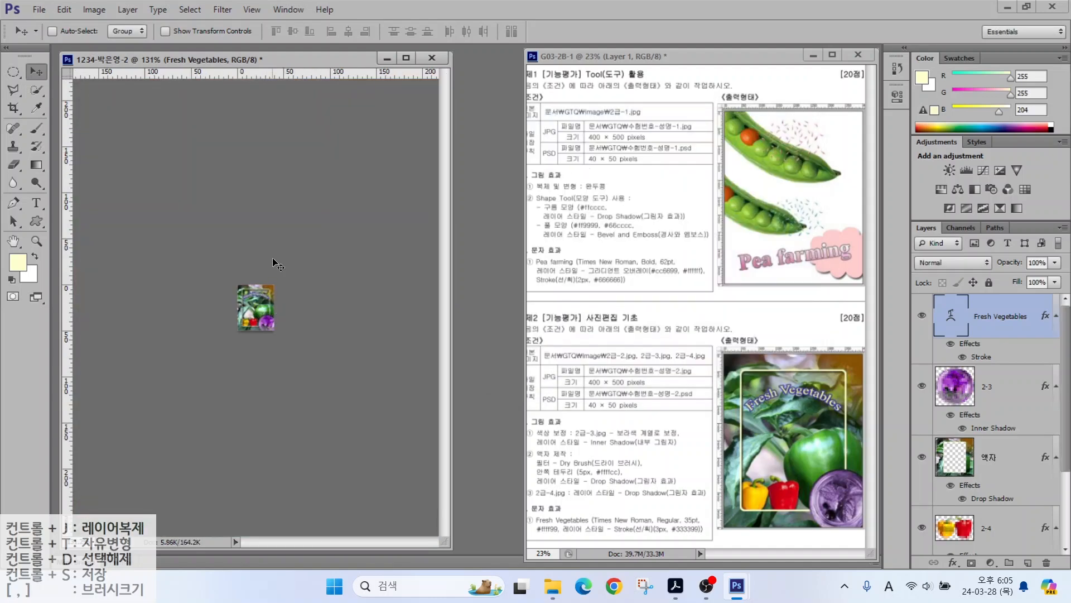
# Step: Save the 40 × 50 image as a PSD and close the document
pyautogui.click(40, 10)
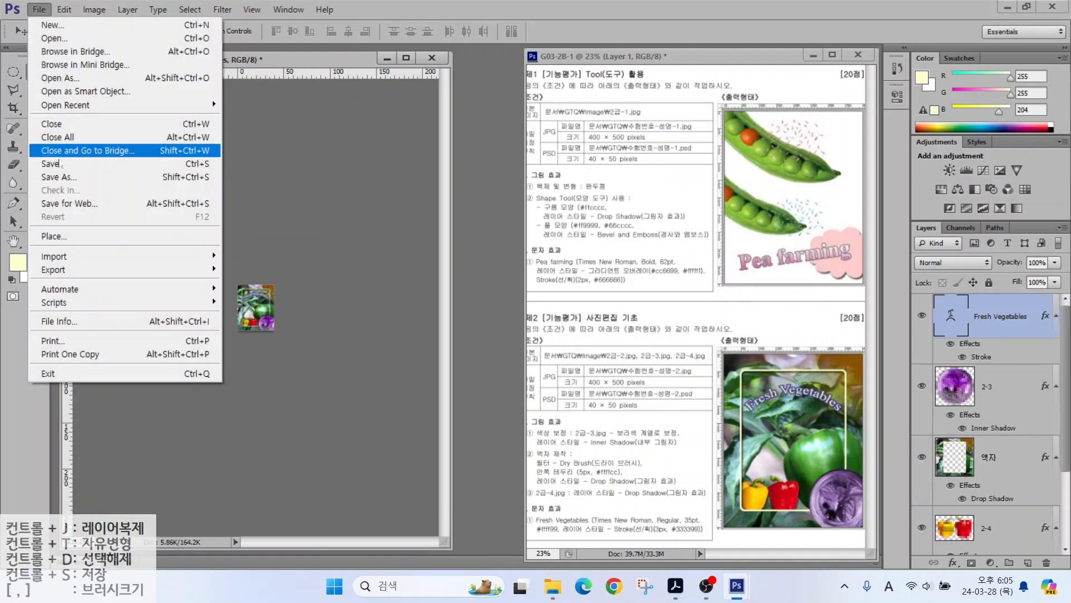
pyautogui.click(55, 164)
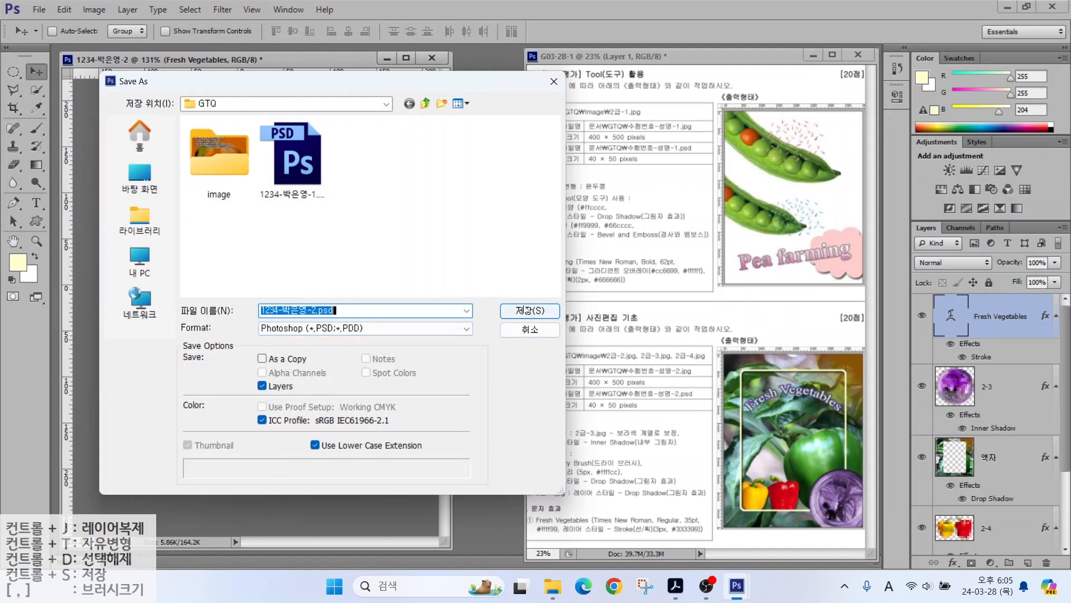
pyautogui.click(527, 311)
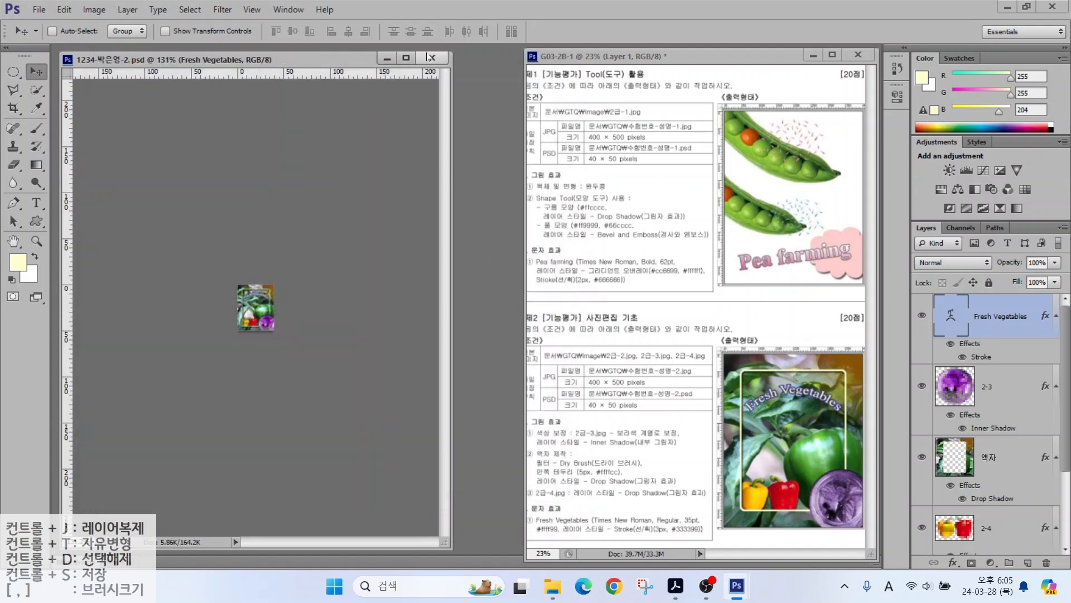
pyautogui.click(431, 57)
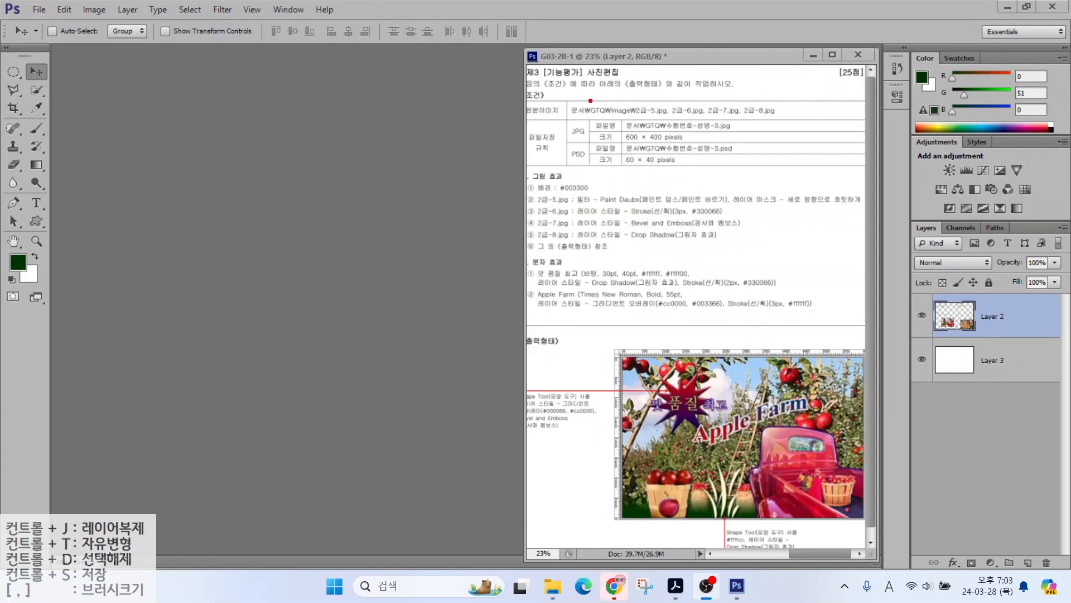
pyautogui.moveTo(597, 101)
pyautogui.mouseDown()
pyautogui.moveTo(699, 151)
pyautogui.moveTo(699, 178)
pyautogui.mouseUp()
# Step: Create a 600 × 400 px, 72 ppi RGB white document named with the candidate's ID and name
pyautogui.press('Escape')
pyautogui.click(37, 10)
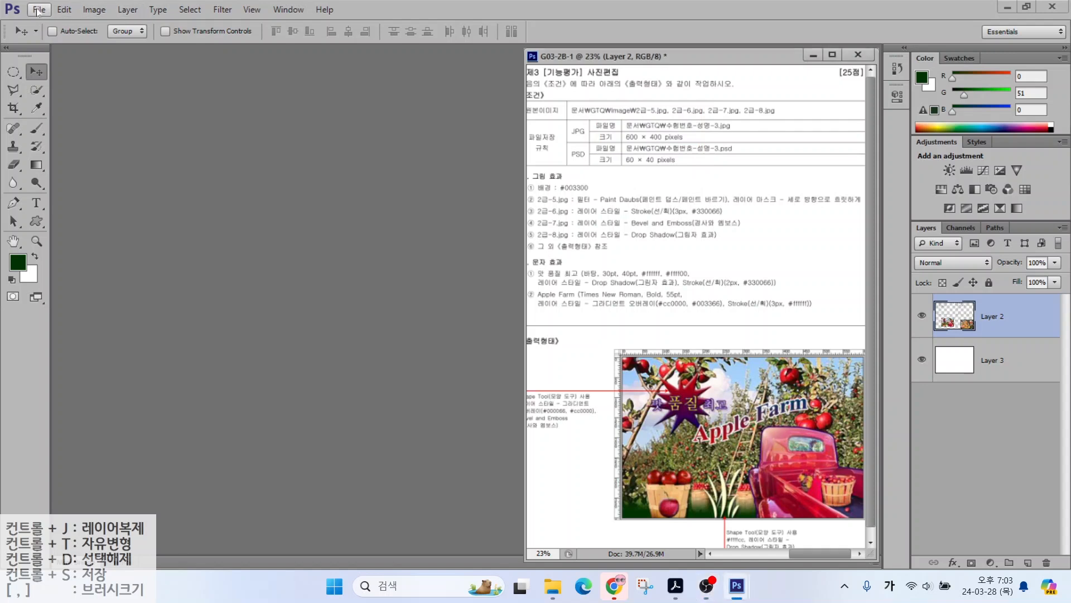
pyautogui.click(37, 10)
pyautogui.click(44, 22)
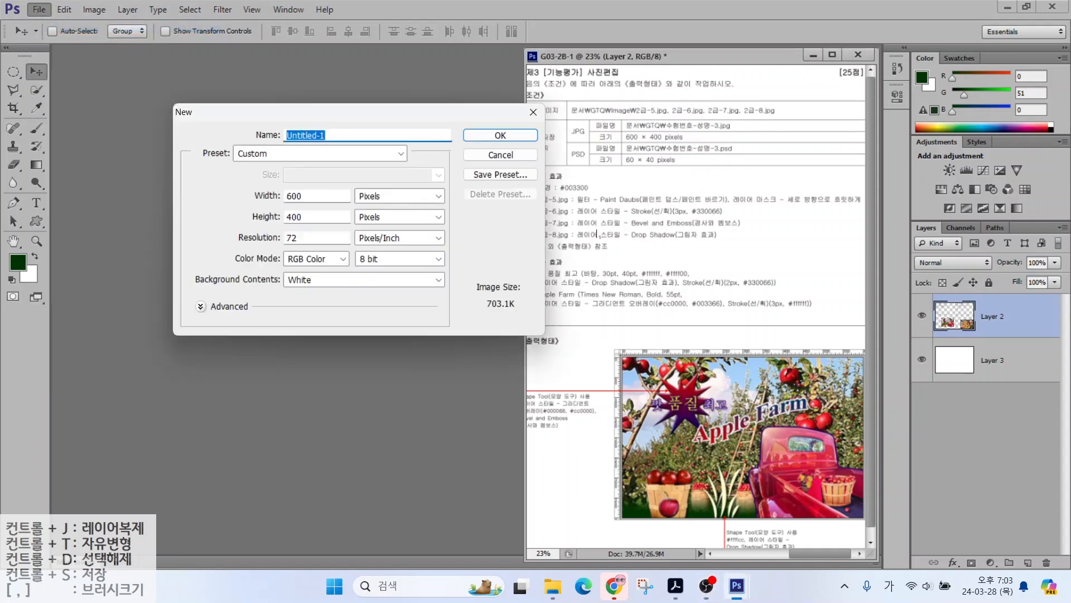
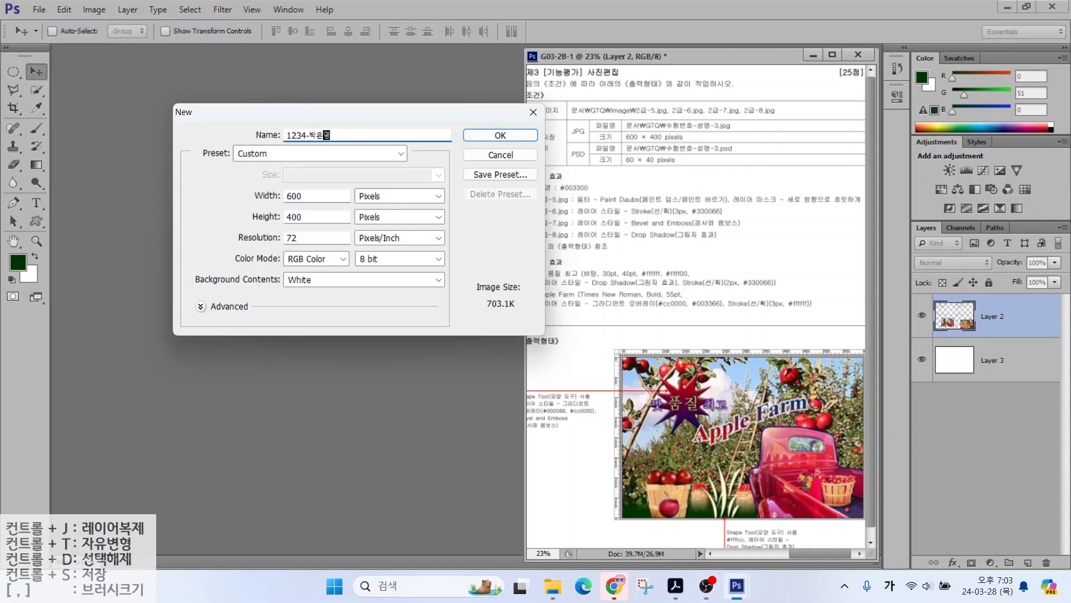
pyautogui.write('-3')
pyautogui.press('alt')
pyautogui.moveTo(355, 184); pyautogui.dragTo(404, 208)
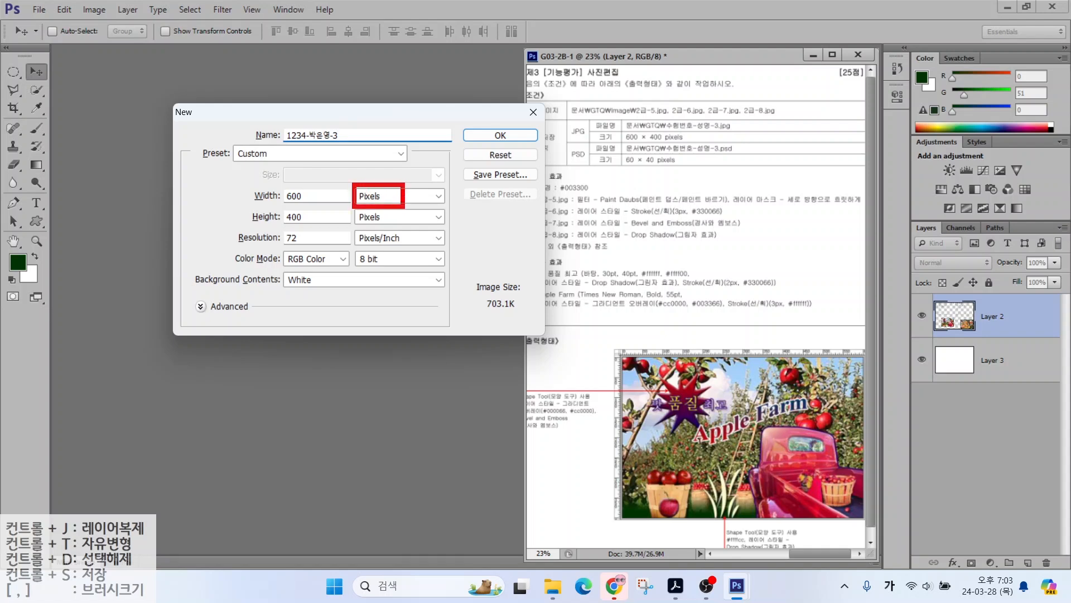
pyautogui.moveTo(286, 195); pyautogui.dragTo(245, 156)
pyautogui.moveTo(284, 217); pyautogui.dragTo(256, 192)
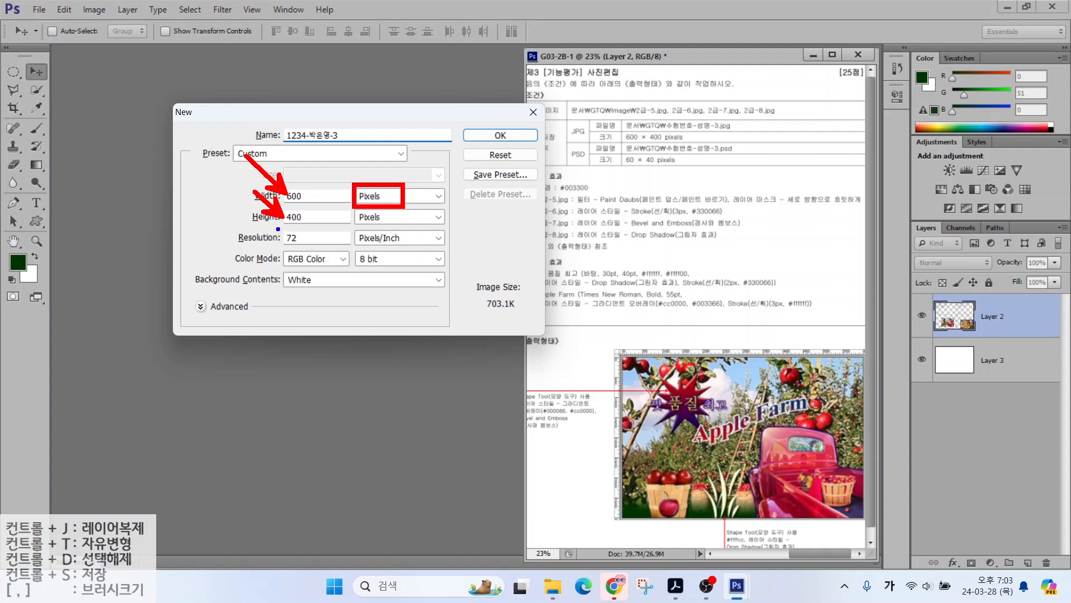
pyautogui.moveTo(277, 228)
pyautogui.mouseDown()
pyautogui.moveTo(309, 246)
pyautogui.moveTo(285, 253)
pyautogui.moveTo(326, 266)
pyautogui.moveTo(329, 291)
pyautogui.mouseUp()
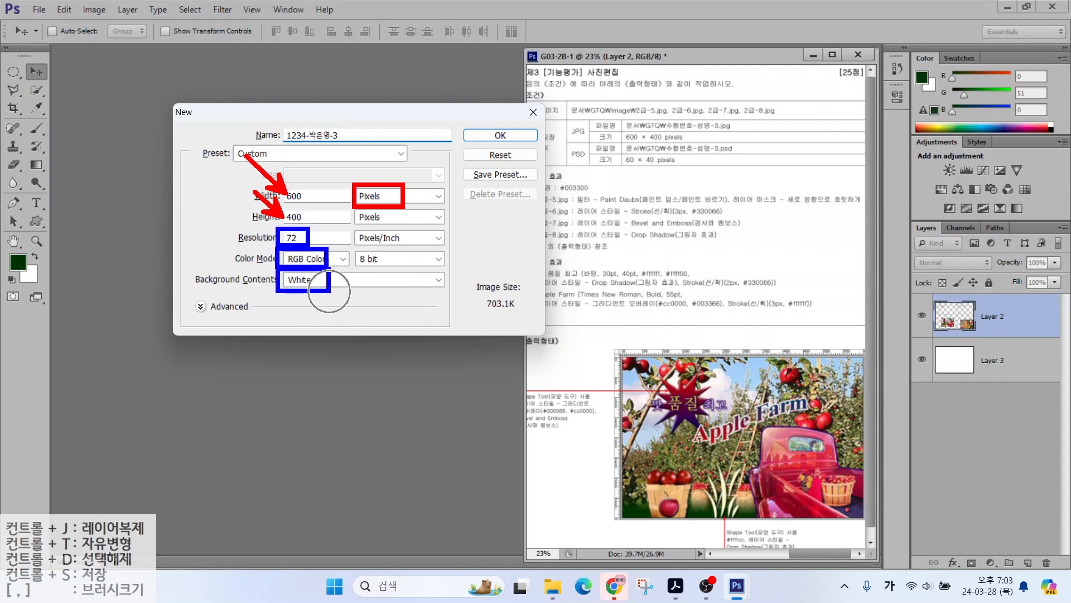
pyautogui.press('Escape')
pyautogui.click(492, 135)
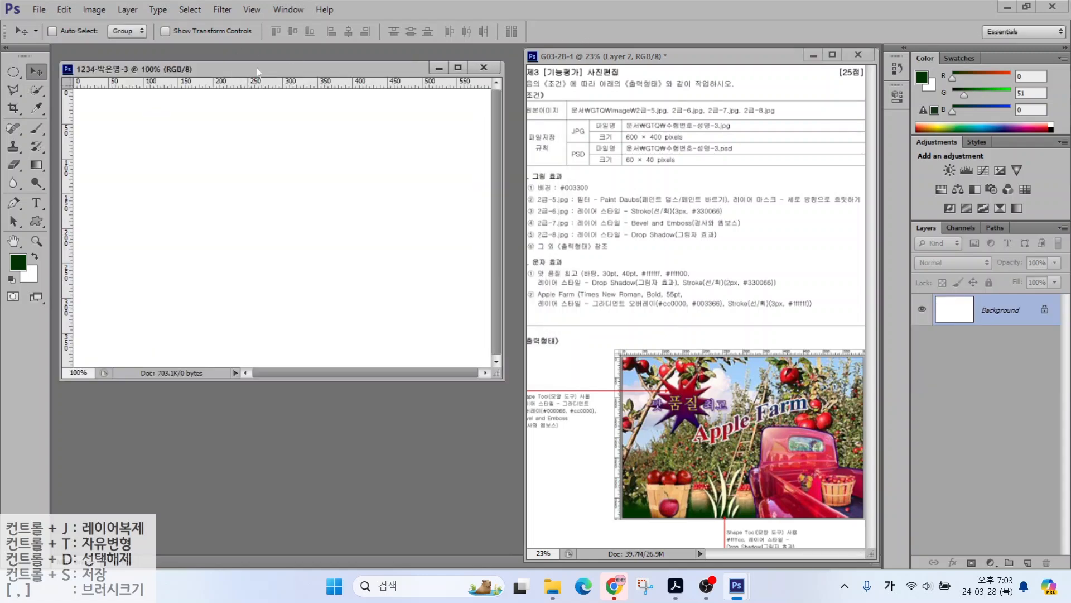
# Step: Set the foreground colour to dark green #003300
pyautogui.moveTo(230, 75); pyautogui.dragTo(226, 64)
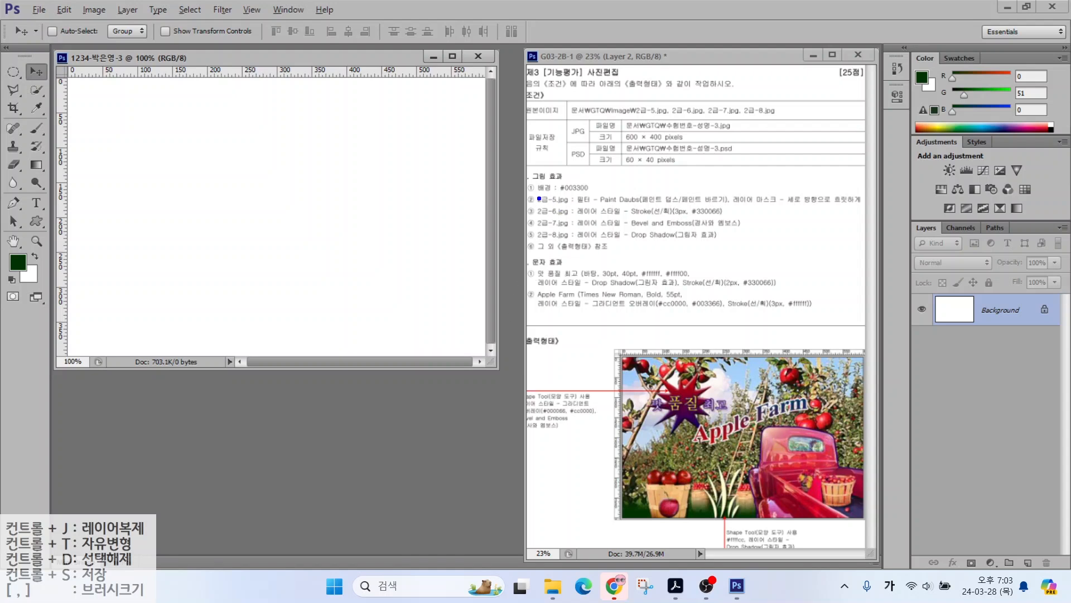
pyautogui.moveTo(537, 198)
pyautogui.mouseDown()
pyautogui.moveTo(606, 197)
pyautogui.moveTo(583, 198)
pyautogui.moveTo(641, 140)
pyautogui.mouseUp()
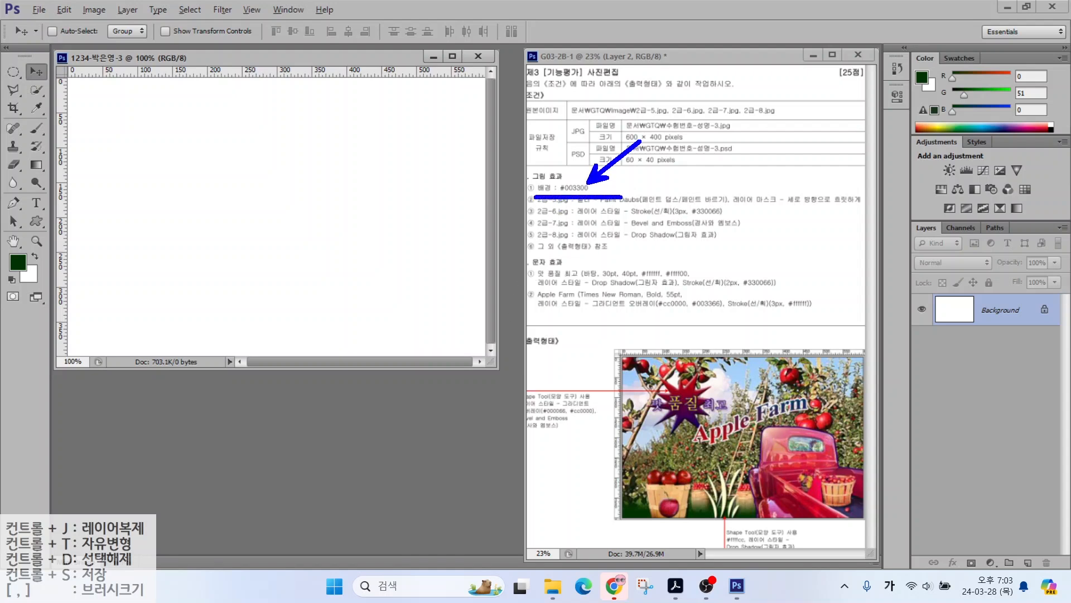
pyautogui.moveTo(37, 271)
pyautogui.mouseDown()
pyautogui.moveTo(25, 241)
pyautogui.moveTo(39, 274)
pyautogui.mouseUp()
pyautogui.press('Escape')
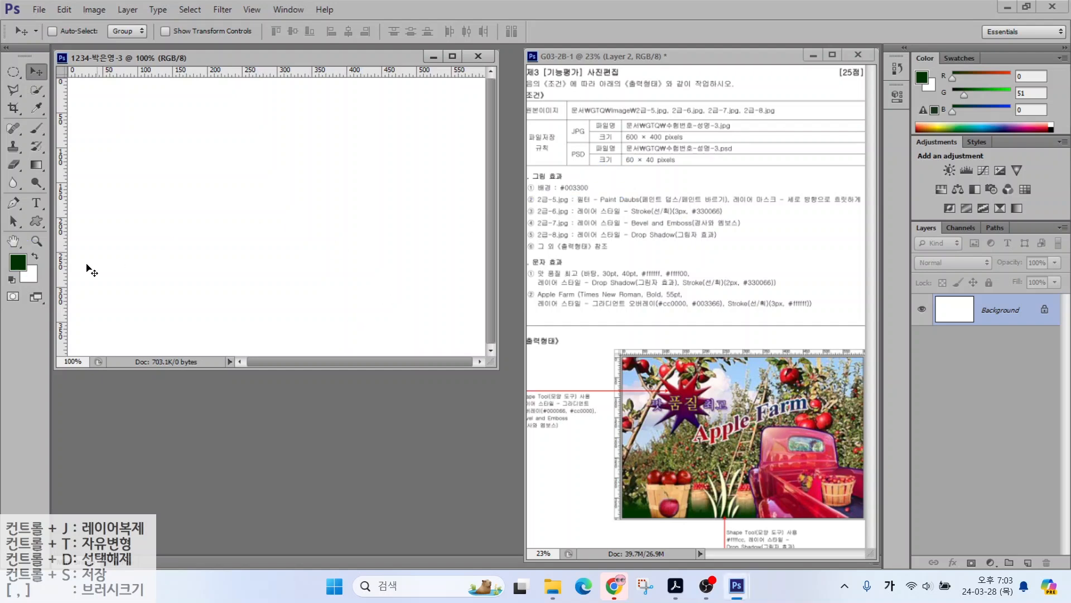
pyautogui.click(18, 263)
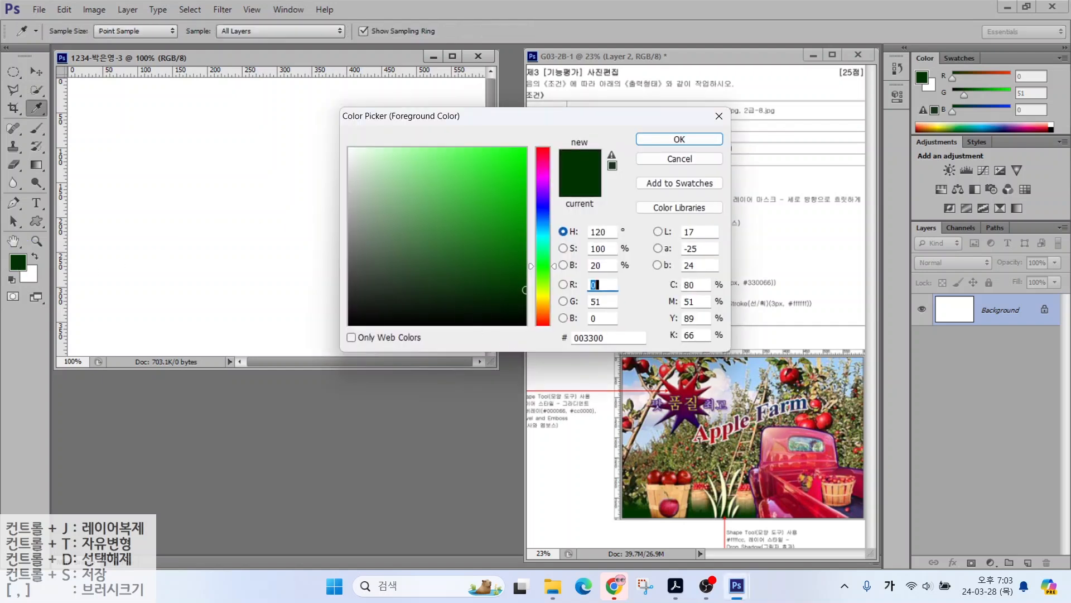
pyautogui.doubleClick(592, 337)
pyautogui.write('003300')
pyautogui.press('Return')
pyautogui.press('v')
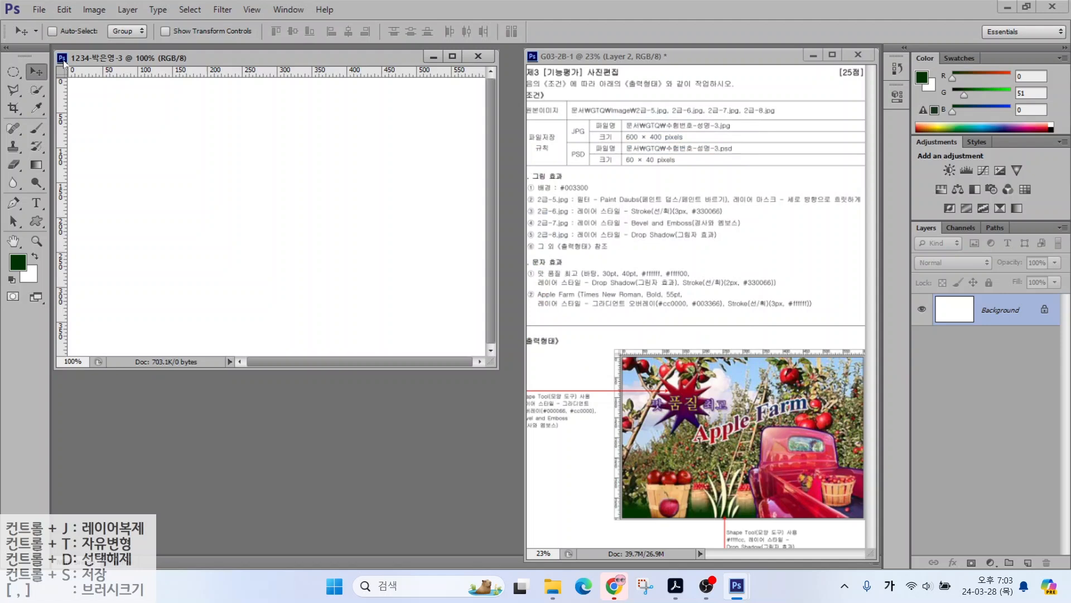
# Step: Fill the Background layer with the dark green foreground colour
pyautogui.click(59, 11)
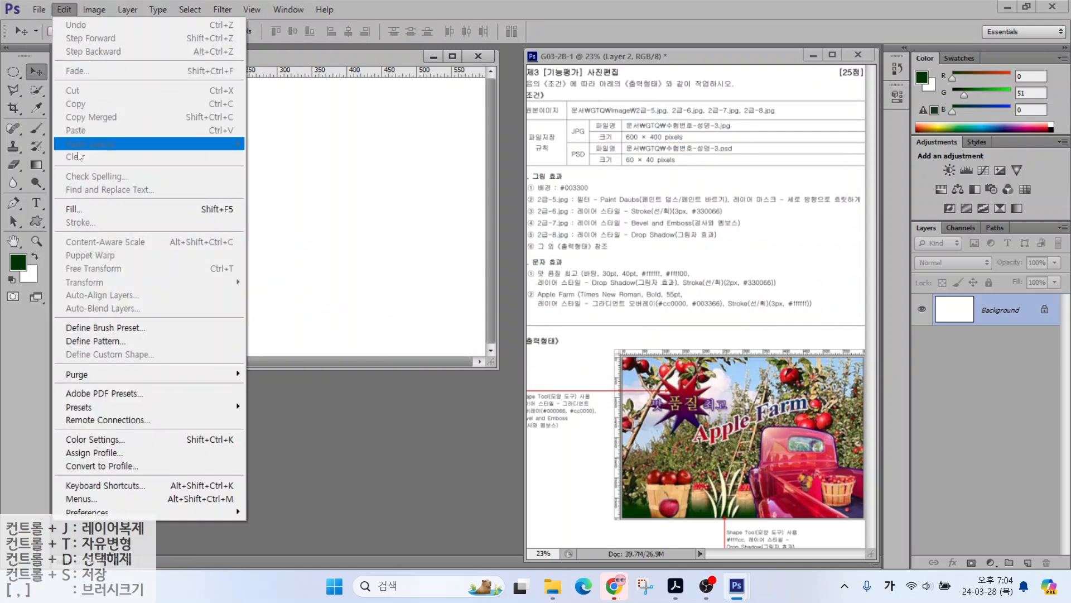
pyautogui.click(74, 209)
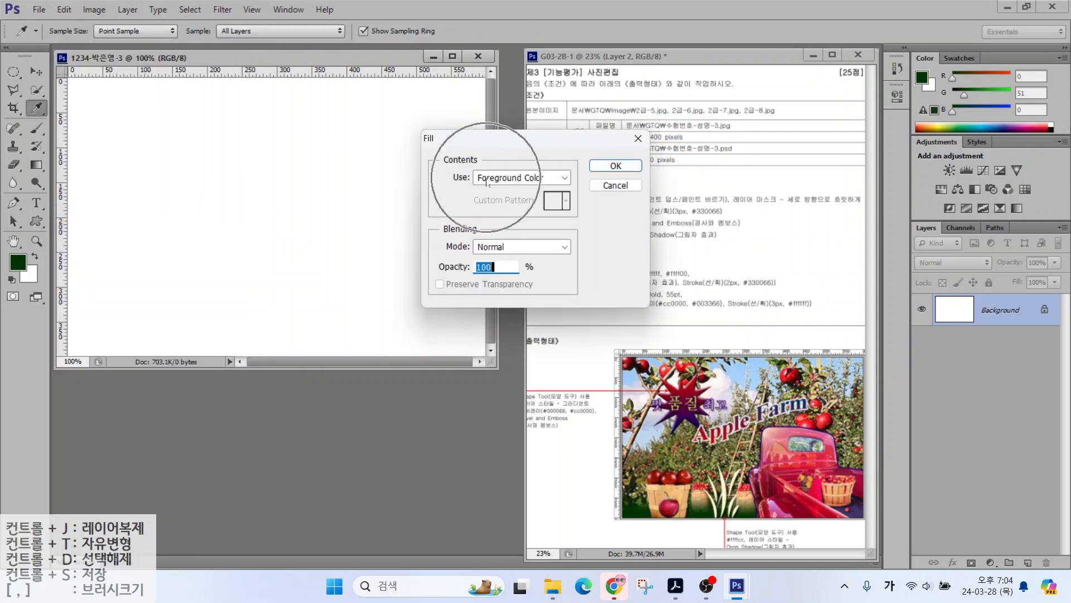
pyautogui.click(616, 165)
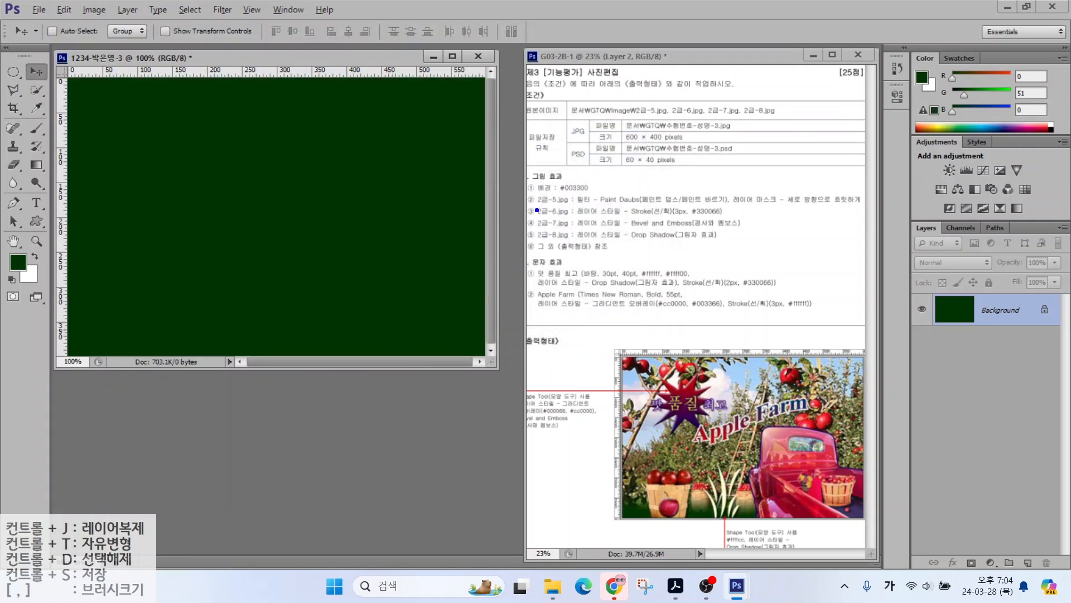
pyautogui.moveTo(537, 210); pyautogui.dragTo(658, 207)
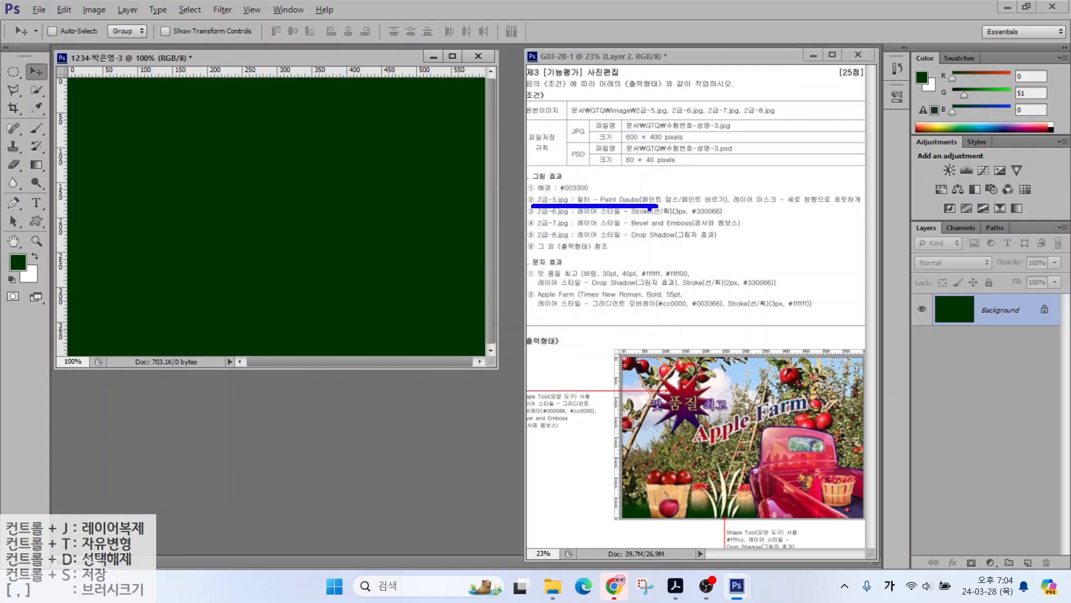
pyautogui.click(38, 10)
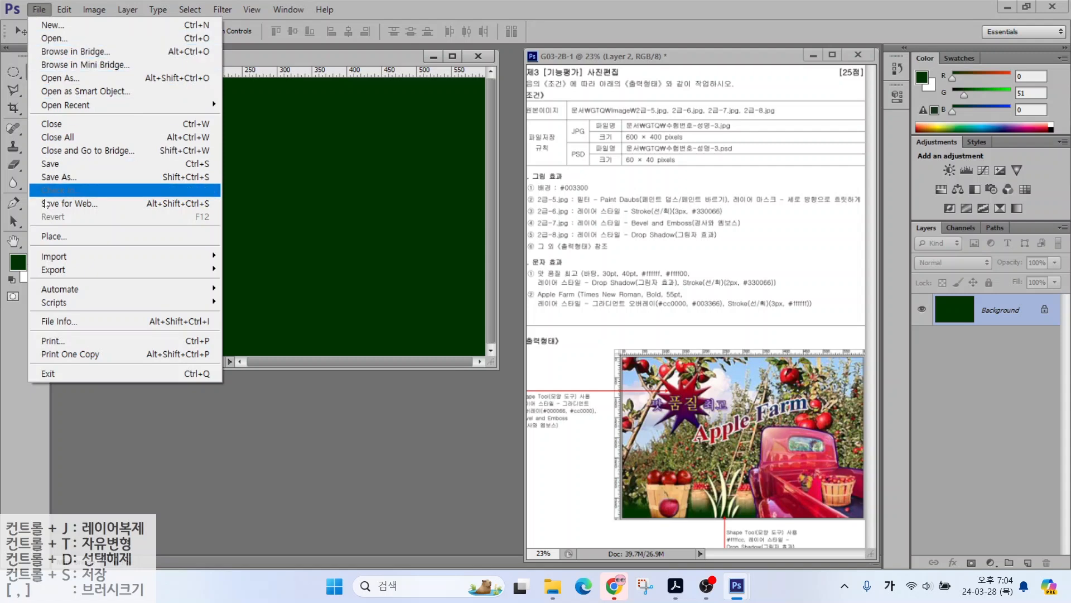
# Step: Place the photo 2급-5.jpg into the Apple Farm document
pyautogui.click(50, 239)
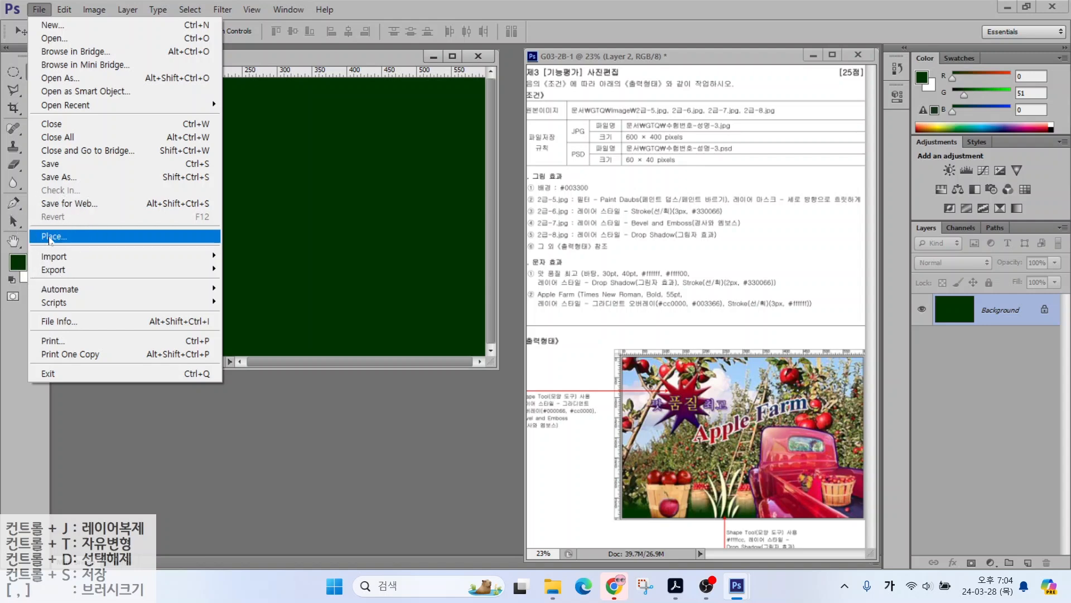
pyautogui.click(50, 238)
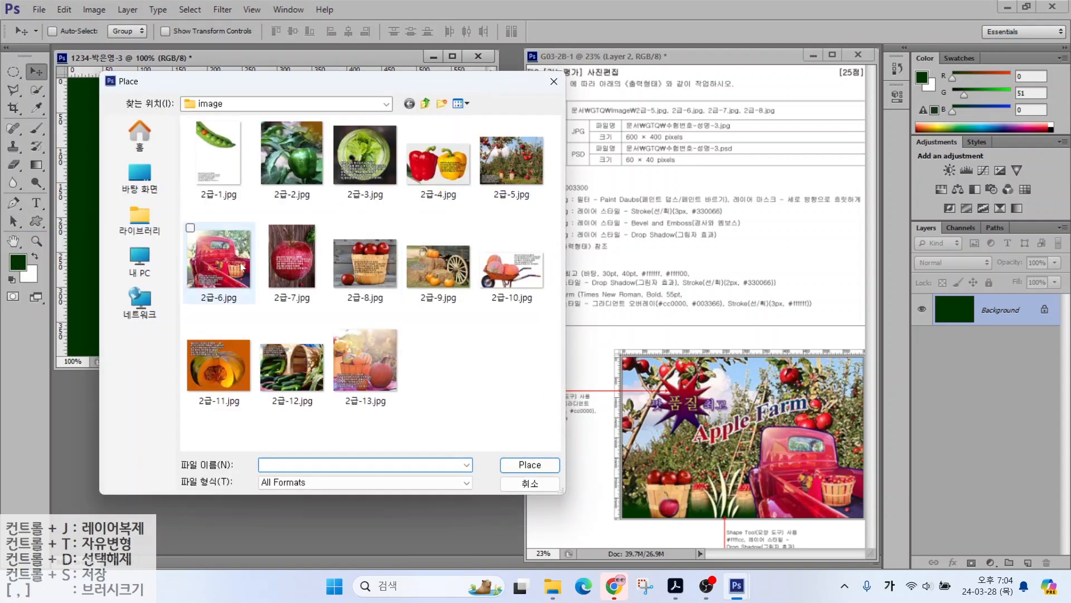
pyautogui.click(525, 156)
pyautogui.click(525, 461)
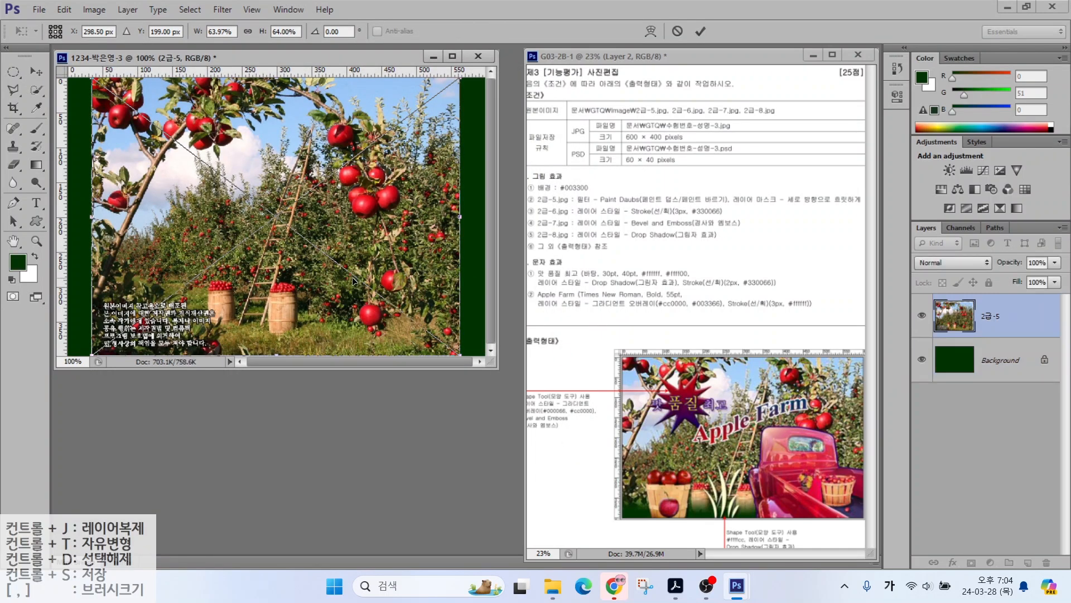
# Step: Scale the orchard photo to about 72% so it covers the whole canvas, and commit
pyautogui.moveTo(493, 365); pyautogui.dragTo(525, 435)
pyautogui.moveTo(478, 393); pyautogui.dragTo(499, 417)
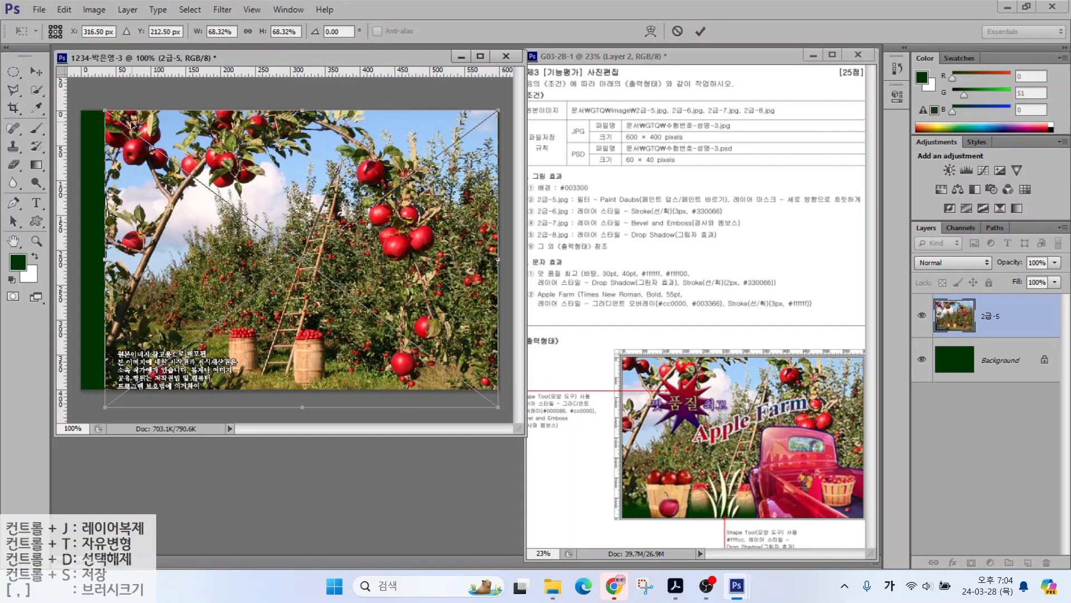
pyautogui.moveTo(105, 111); pyautogui.dragTo(78, 96)
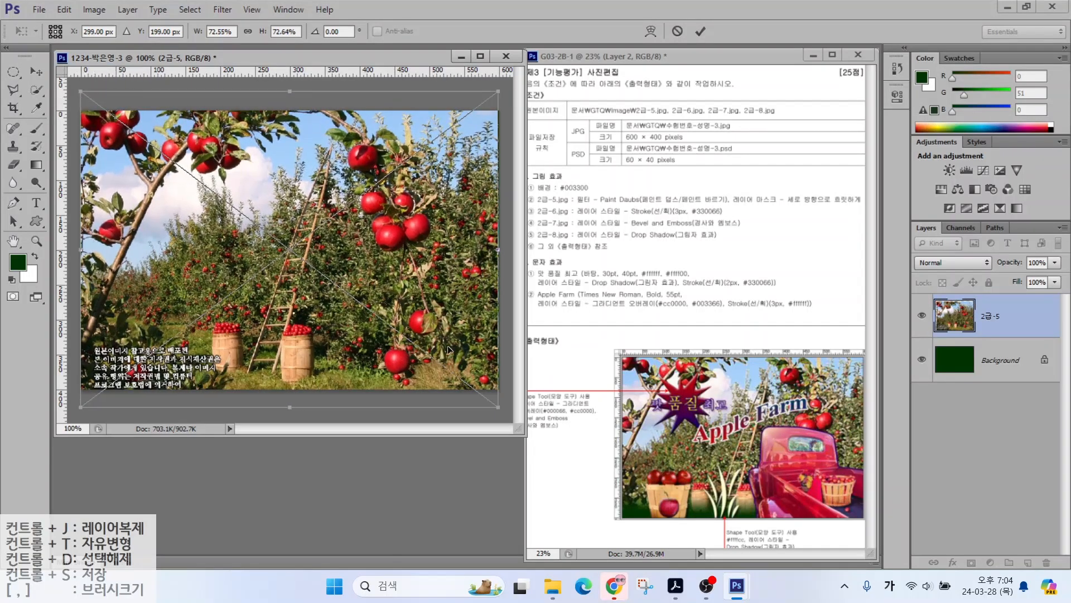
pyautogui.press('Return')
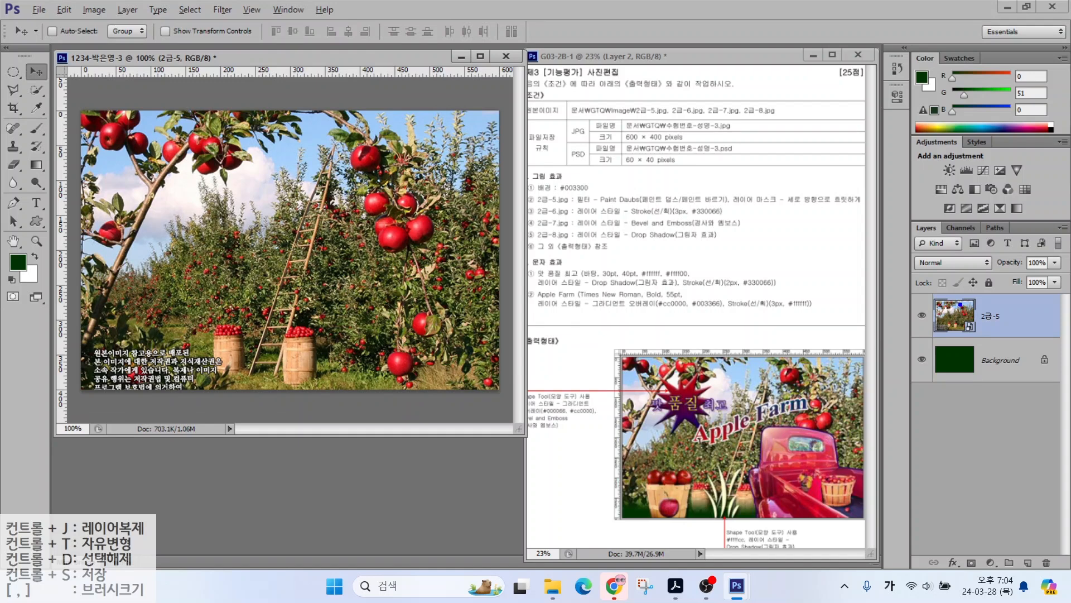
pyautogui.moveTo(972, 301); pyautogui.dragTo(1019, 262)
pyautogui.press('Escape')
pyautogui.press('ctrl')
# Step: Open the Filter Gallery for the orchard photo layer
pyautogui.click(227, 12)
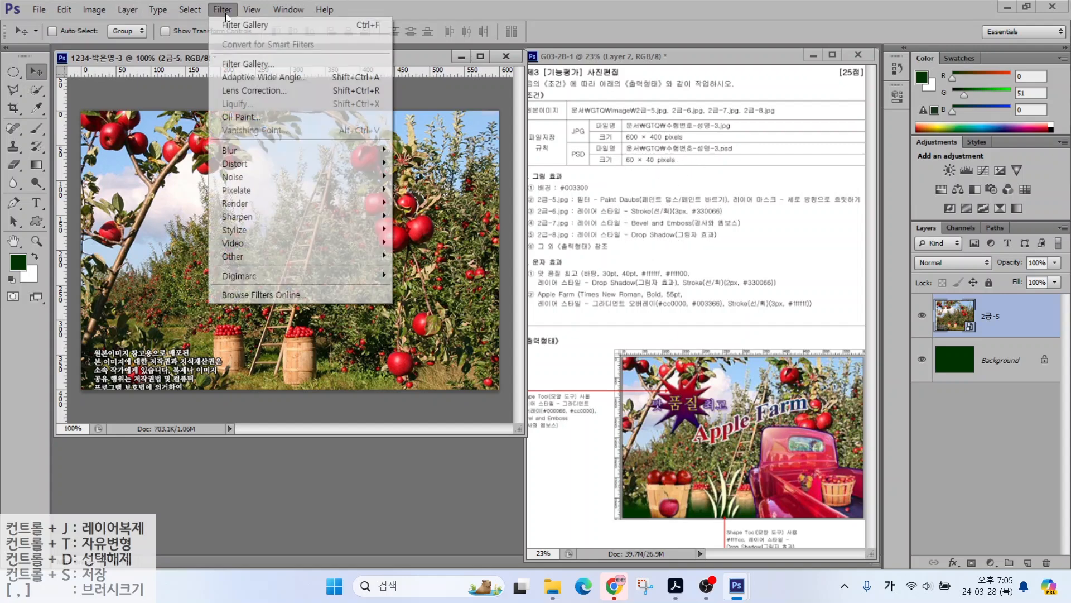
pyautogui.press('Right')
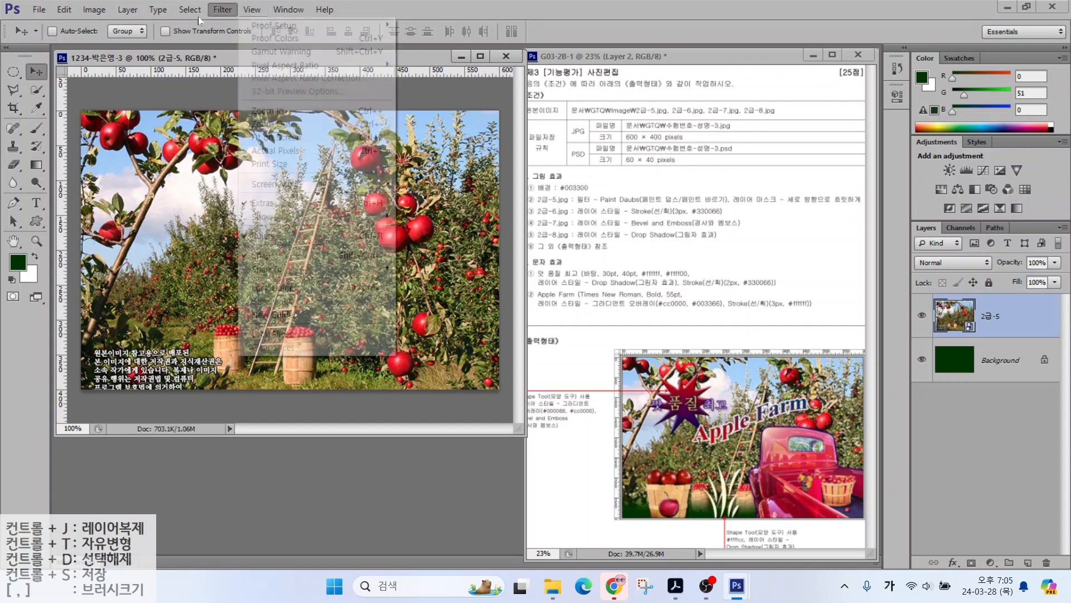
pyautogui.moveTo(222, 9)
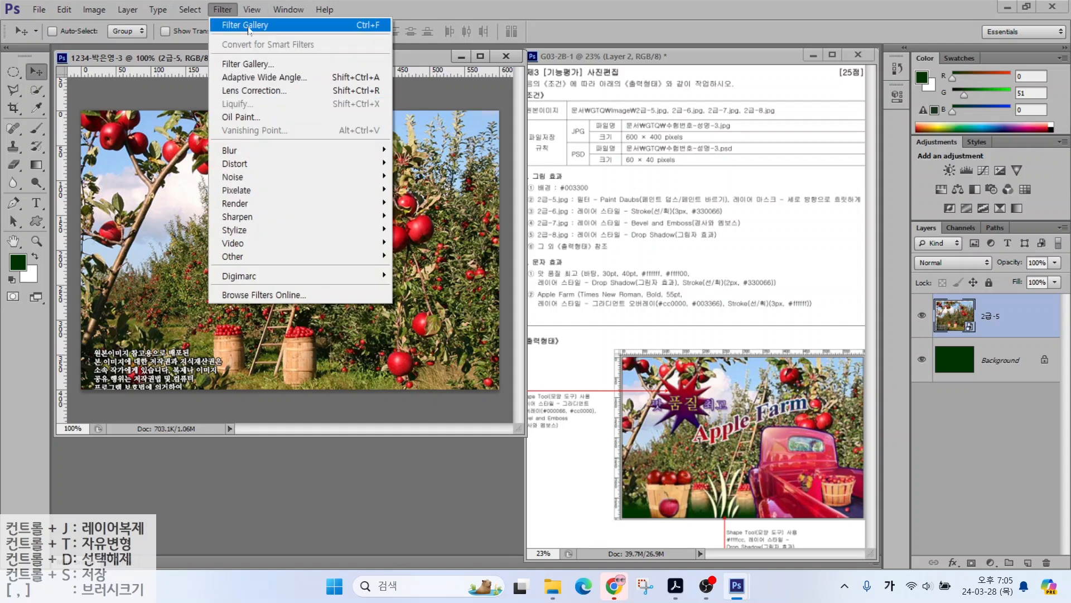
pyautogui.press('ctrl')
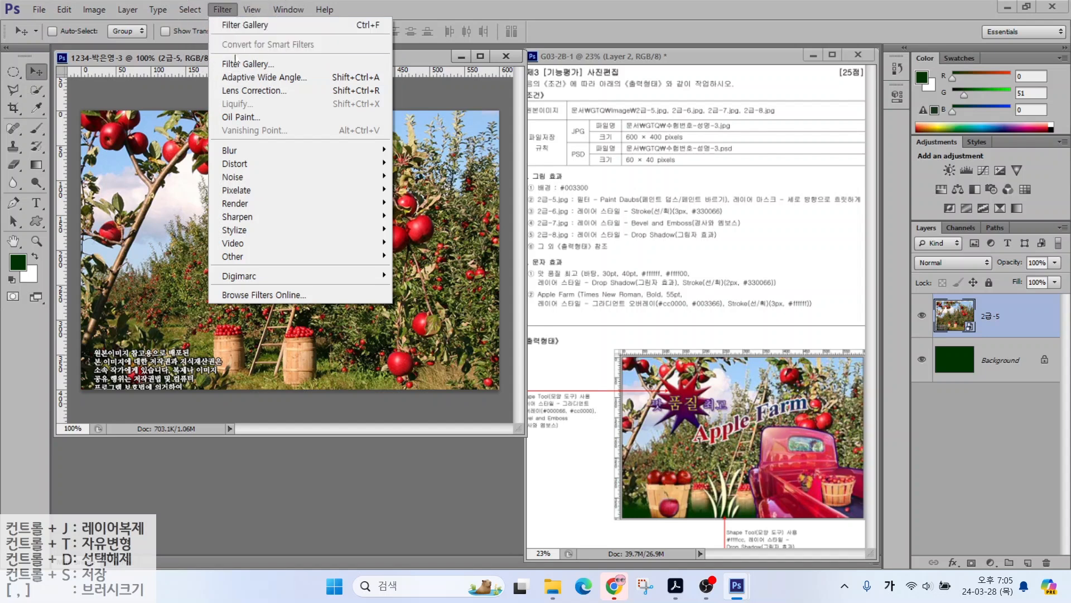
pyautogui.press('ctrl')
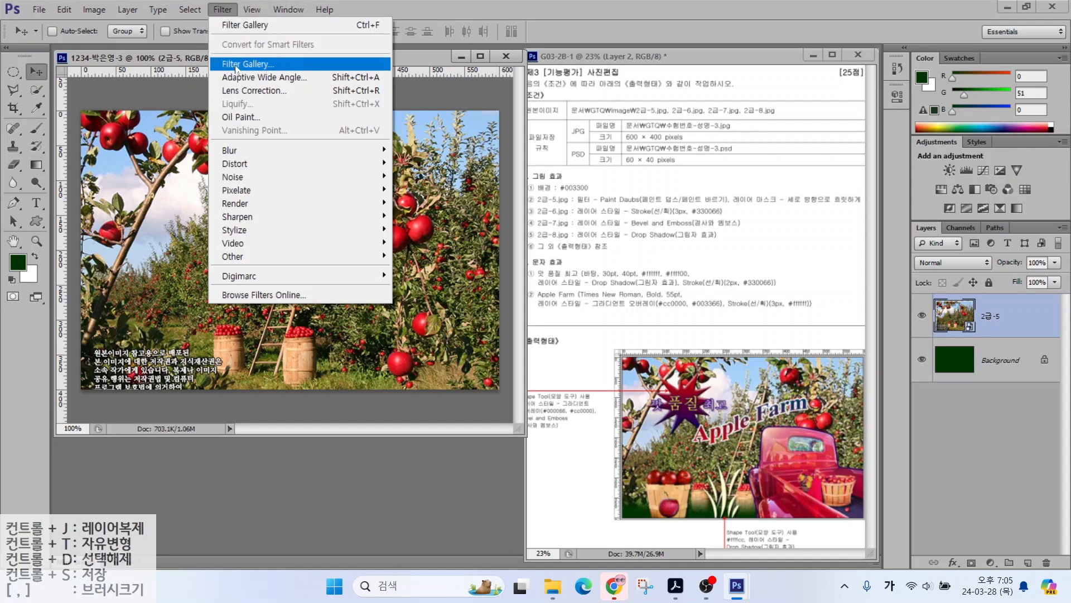
pyautogui.click(236, 66)
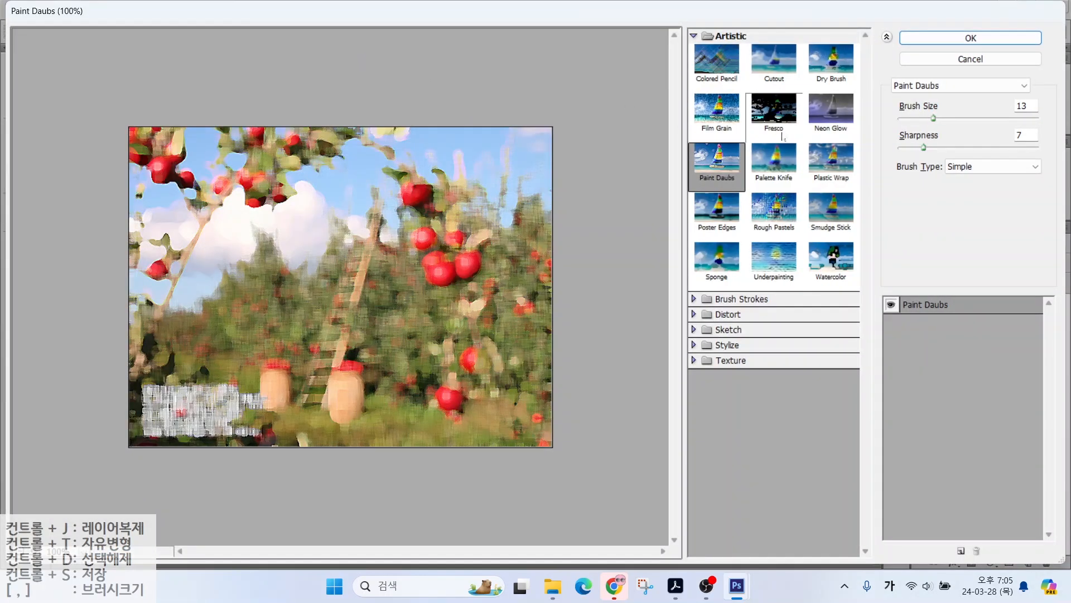
# Step: Apply Paint Daubs with brush size 5 and sharpness 7
pyautogui.moveTo(934, 118); pyautogui.dragTo(911, 119)
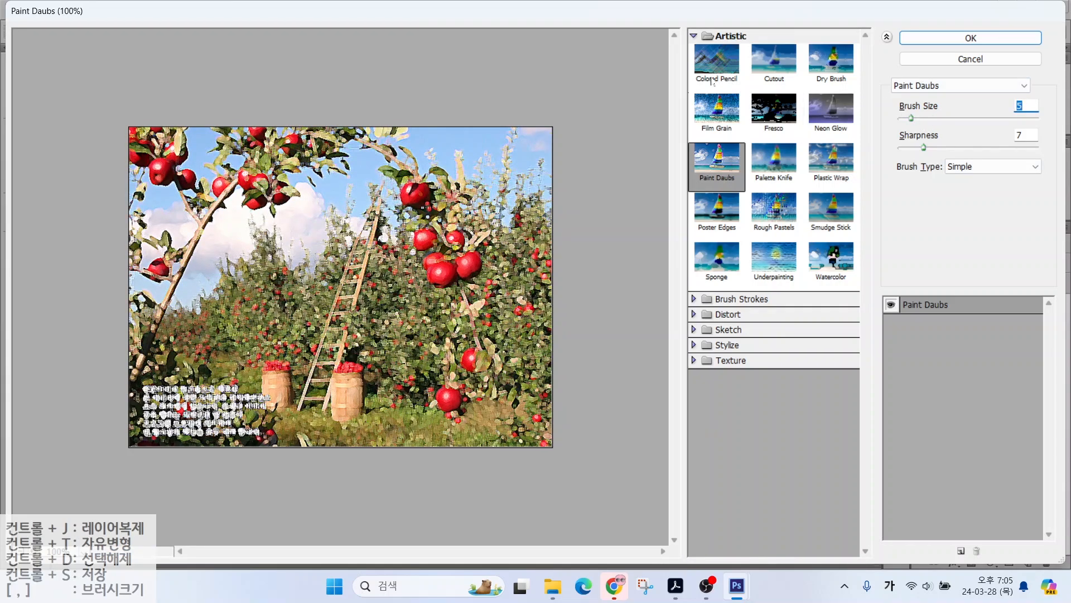
pyautogui.hotkey('ctrl', '2')
pyautogui.moveTo(696, 34)
pyautogui.mouseDown()
pyautogui.moveTo(757, 45)
pyautogui.moveTo(697, 33)
pyautogui.mouseUp()
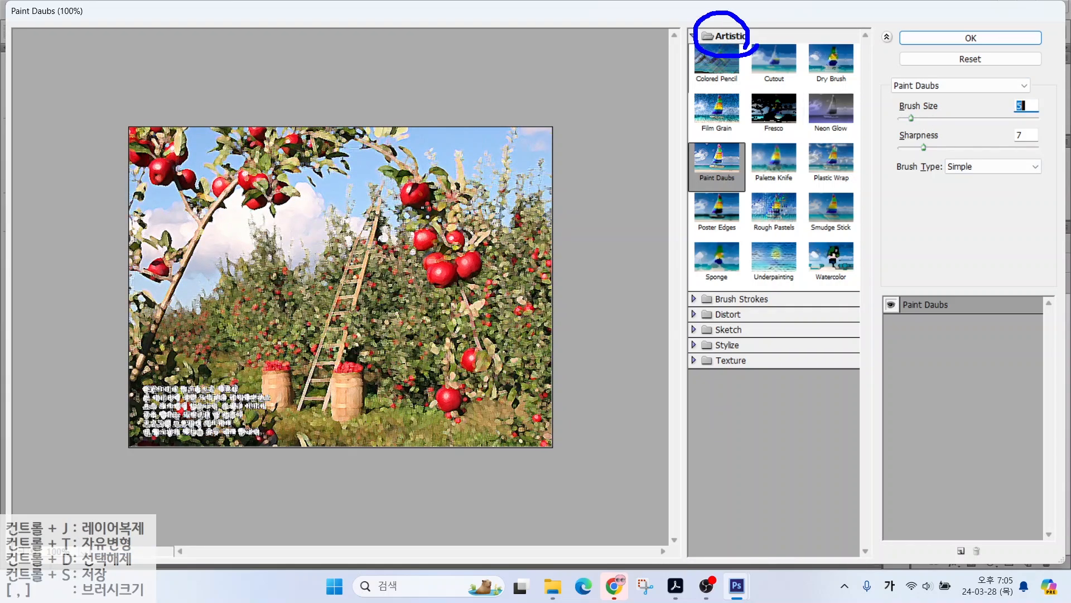
pyautogui.moveTo(739, 192)
pyautogui.mouseDown()
pyautogui.moveTo(689, 193)
pyautogui.moveTo(710, 167)
pyautogui.mouseUp()
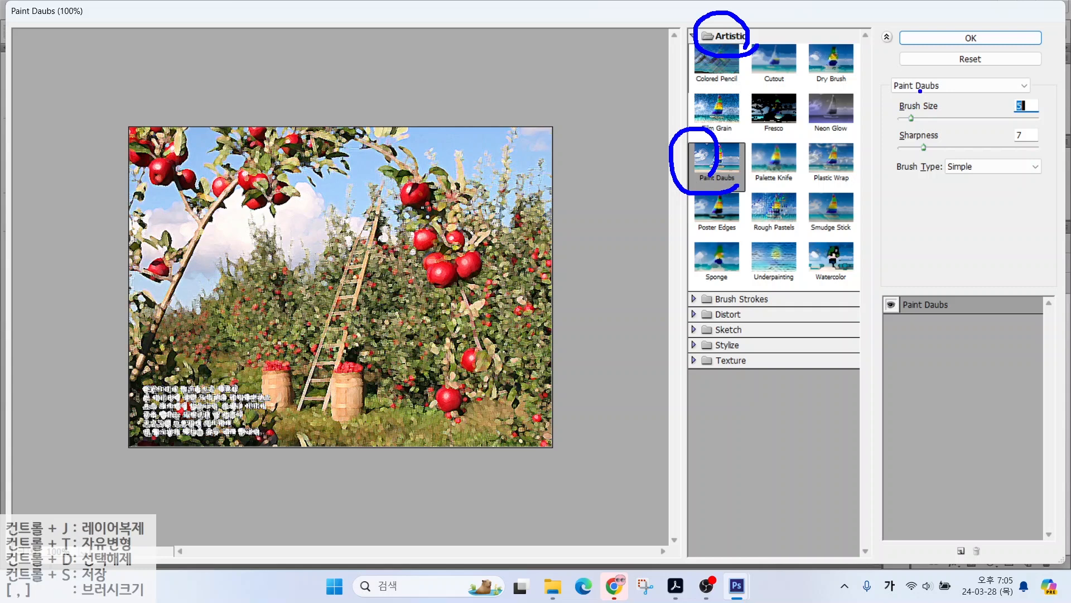
pyautogui.moveTo(888, 68)
pyautogui.mouseDown()
pyautogui.moveTo(932, 91)
pyautogui.moveTo(1035, 105)
pyautogui.mouseUp()
pyautogui.moveTo(983, 141); pyautogui.dragTo(943, 96)
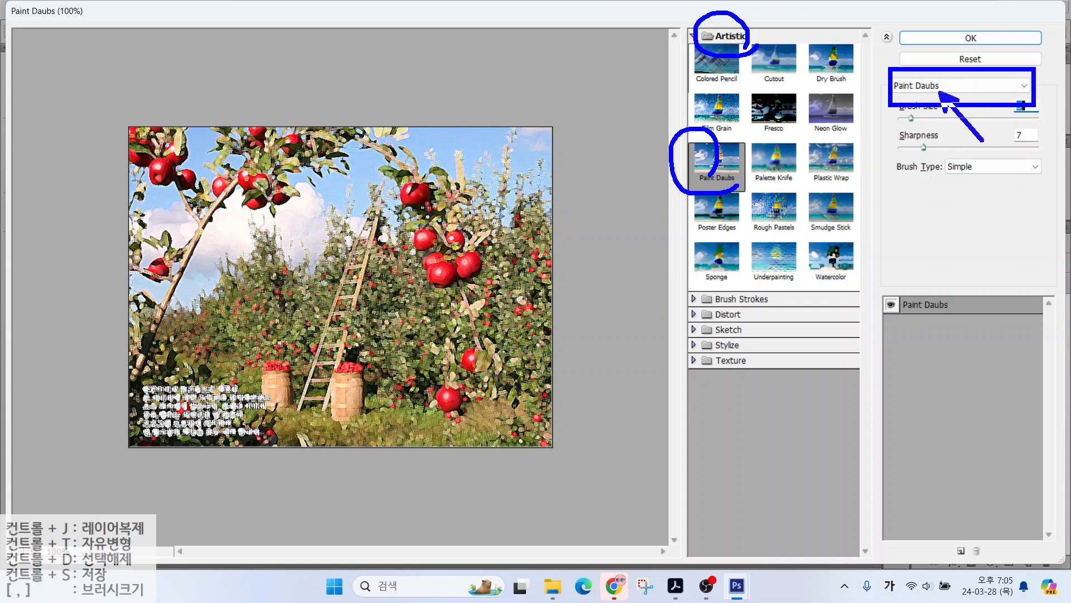
pyautogui.press('Escape')
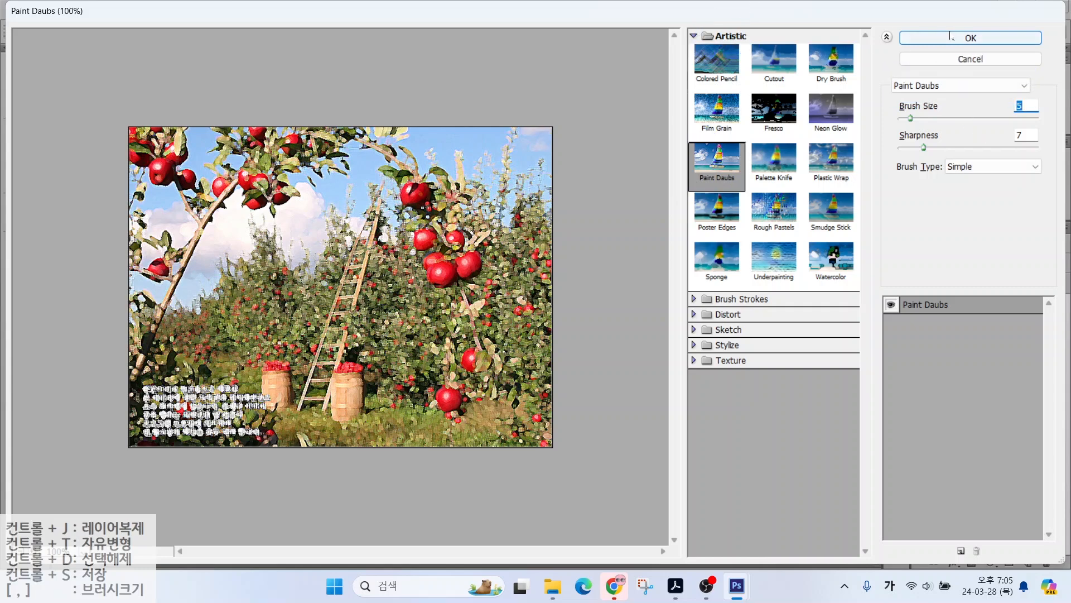
pyautogui.click(952, 37)
pyautogui.moveTo(728, 207); pyautogui.dragTo(831, 207)
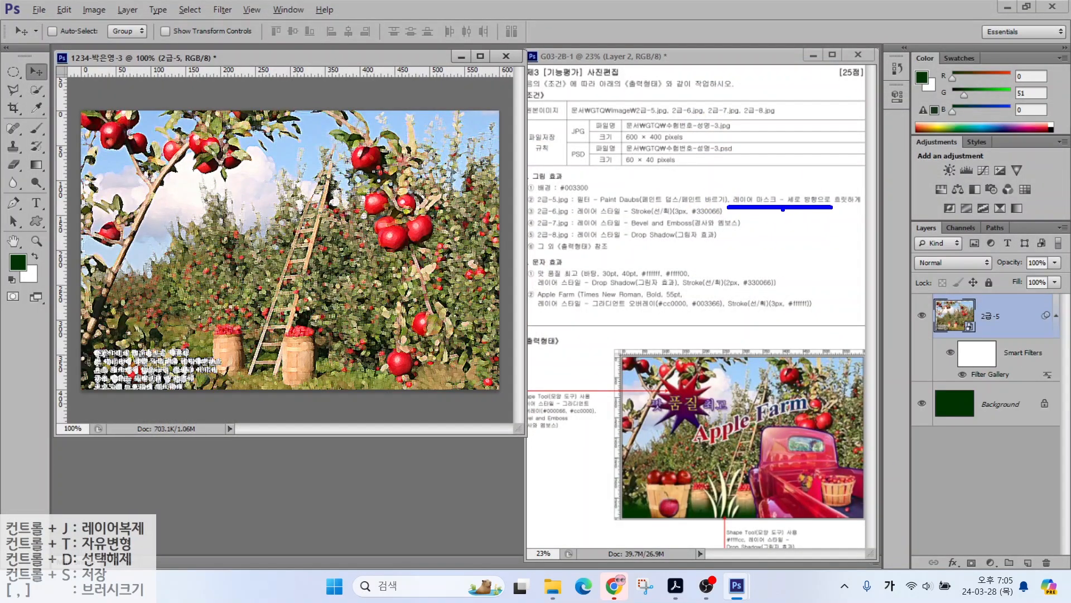
# Step: Add a layer mask to the orchard photo layer
pyautogui.moveTo(681, 136)
pyautogui.mouseDown()
pyautogui.moveTo(678, 245)
pyautogui.moveTo(659, 226)
pyautogui.moveTo(694, 235)
pyautogui.moveTo(690, 135)
pyautogui.moveTo(655, 167)
pyautogui.moveTo(699, 163)
pyautogui.mouseUp()
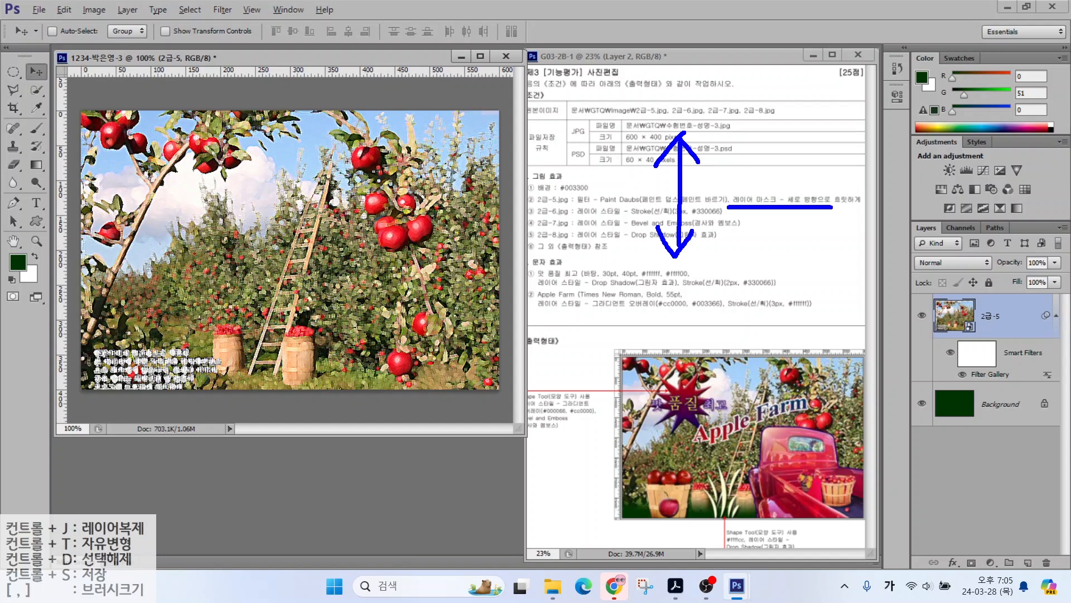
pyautogui.moveTo(895, 198)
pyautogui.mouseDown()
pyautogui.moveTo(986, 349)
pyautogui.moveTo(1068, 580)
pyautogui.mouseUp()
pyautogui.moveTo(953, 548)
pyautogui.mouseDown()
pyautogui.moveTo(984, 575)
pyautogui.moveTo(1007, 522)
pyautogui.mouseUp()
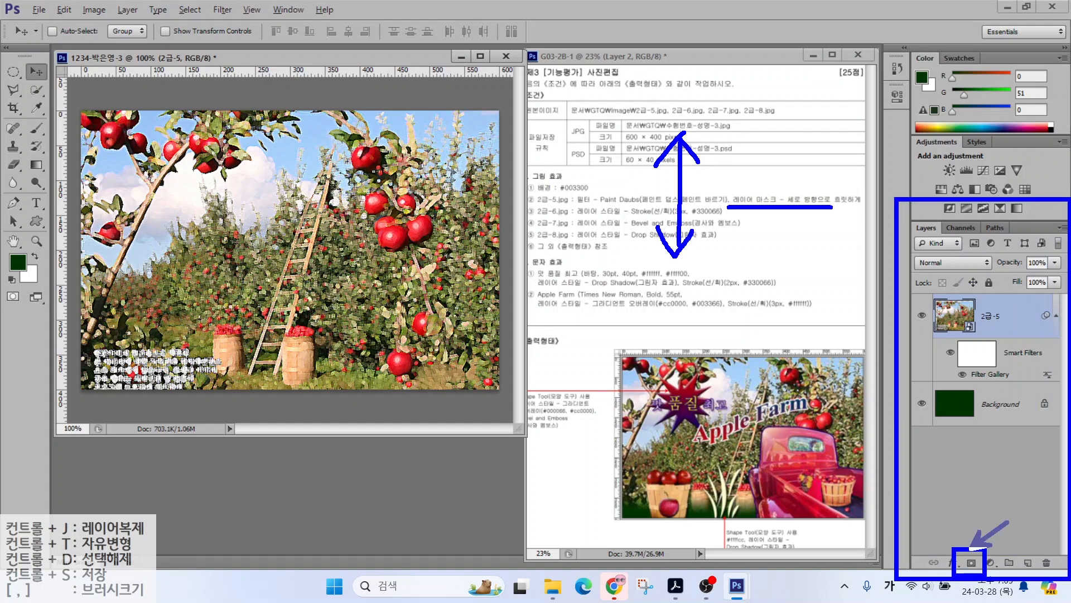
pyautogui.press('Escape')
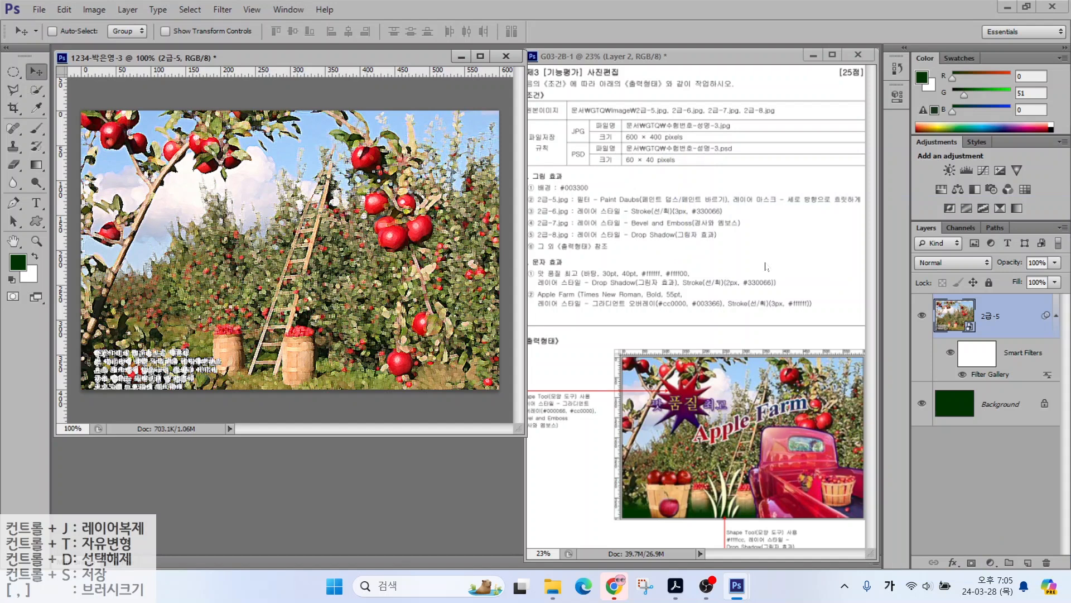
pyautogui.click(971, 561)
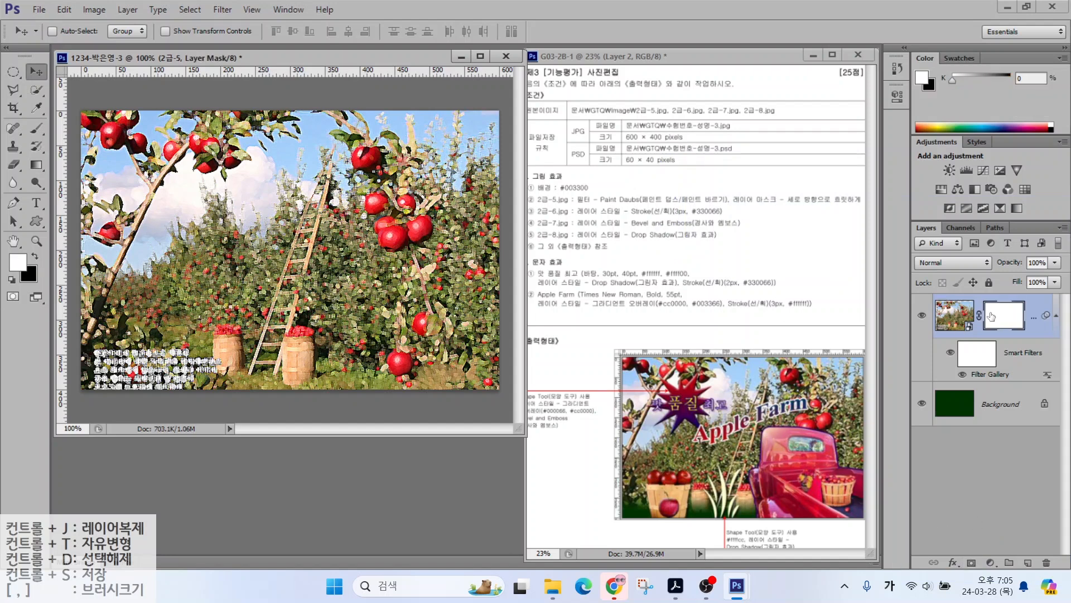
pyautogui.moveTo(989, 303); pyautogui.dragTo(954, 246)
pyautogui.moveTo(427, 378)
pyautogui.mouseDown()
pyautogui.moveTo(358, 398)
pyautogui.moveTo(385, 106)
pyautogui.moveTo(410, 379)
pyautogui.mouseUp()
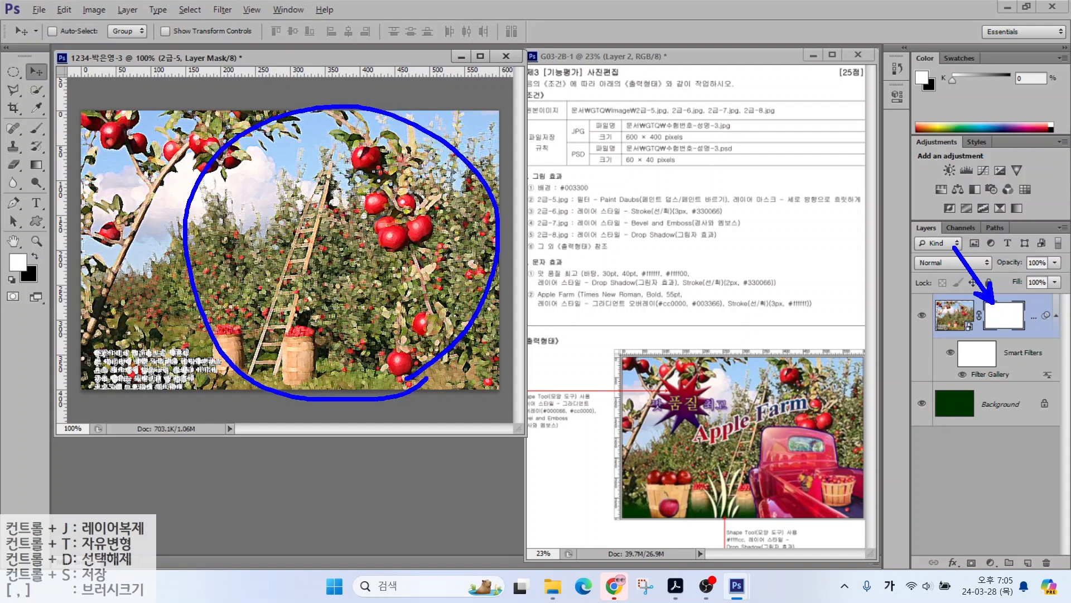
pyautogui.moveTo(716, 437)
pyautogui.mouseDown()
pyautogui.moveTo(597, 379)
pyautogui.moveTo(701, 427)
pyautogui.mouseUp()
pyautogui.moveTo(634, 526); pyautogui.dragTo(605, 571)
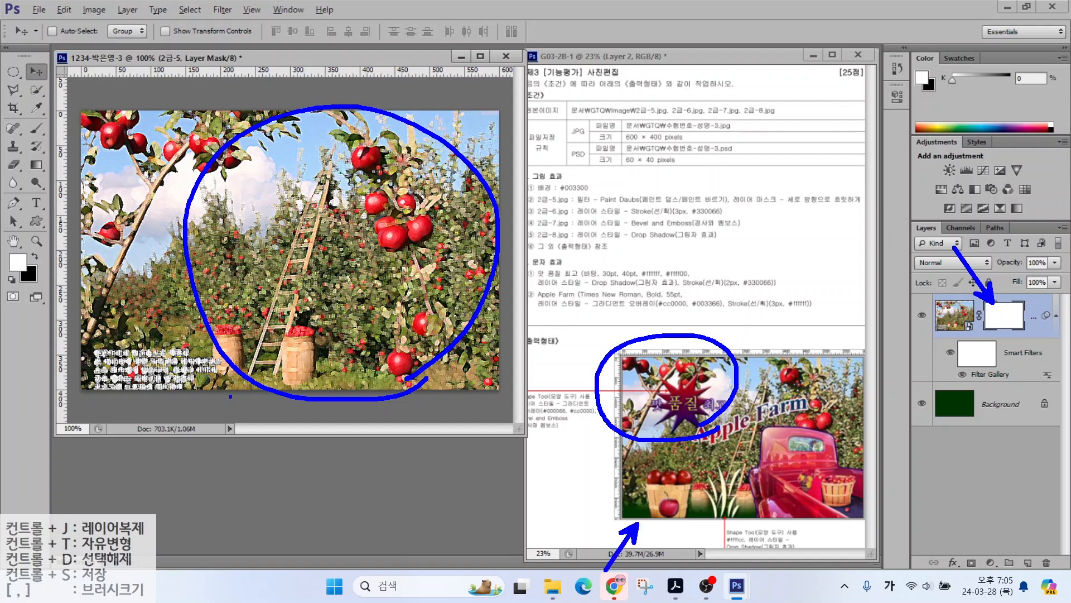
pyautogui.moveTo(175, 388); pyautogui.dragTo(280, 383)
pyautogui.moveTo(622, 517); pyautogui.dragTo(718, 512)
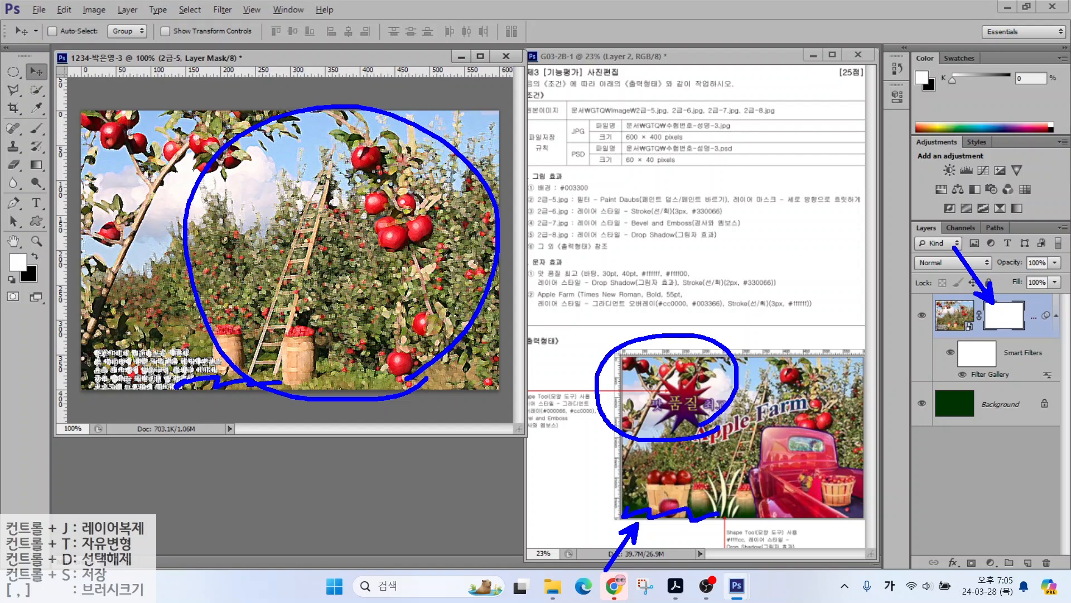
pyautogui.press('Escape')
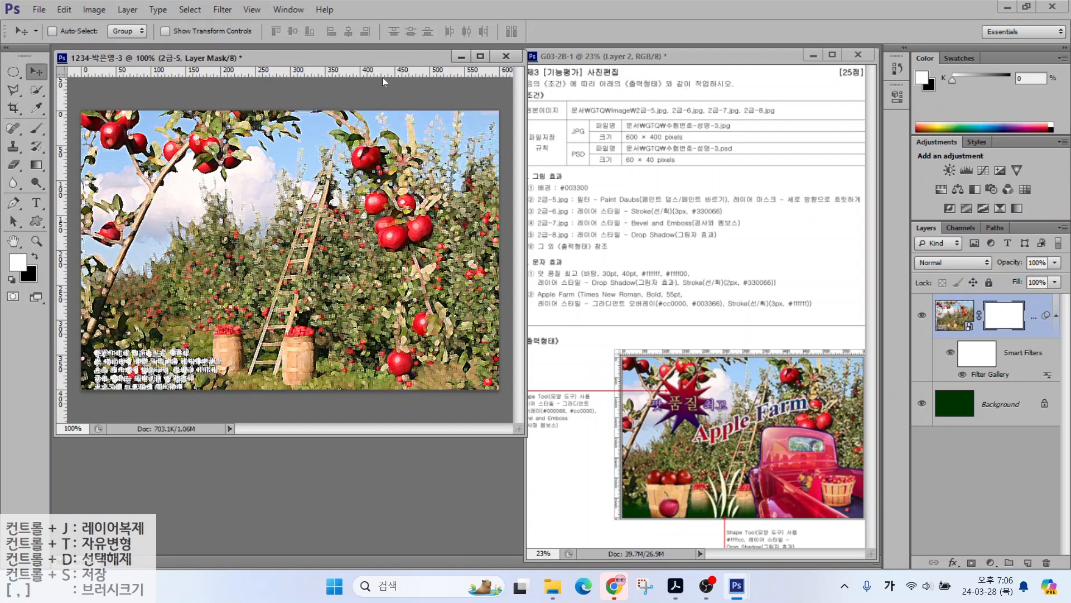
# Step: Select the Gradient tool with a linear black-to-white gradient
pyautogui.click(41, 167)
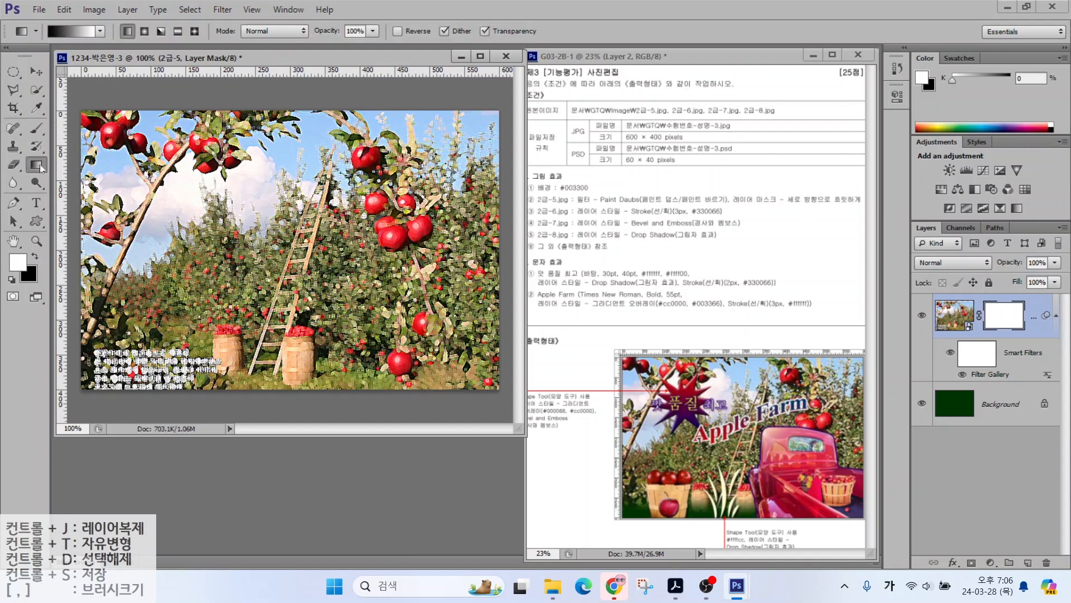
pyautogui.moveTo(1032, 320)
pyautogui.mouseDown()
pyautogui.moveTo(982, 277)
pyautogui.moveTo(999, 330)
pyautogui.mouseUp()
pyautogui.moveTo(55, 174)
pyautogui.mouseDown()
pyautogui.moveTo(33, 141)
pyautogui.moveTo(50, 179)
pyautogui.mouseUp()
pyautogui.moveTo(25, 84)
pyautogui.mouseDown()
pyautogui.moveTo(49, 38)
pyautogui.moveTo(51, 53)
pyautogui.mouseUp()
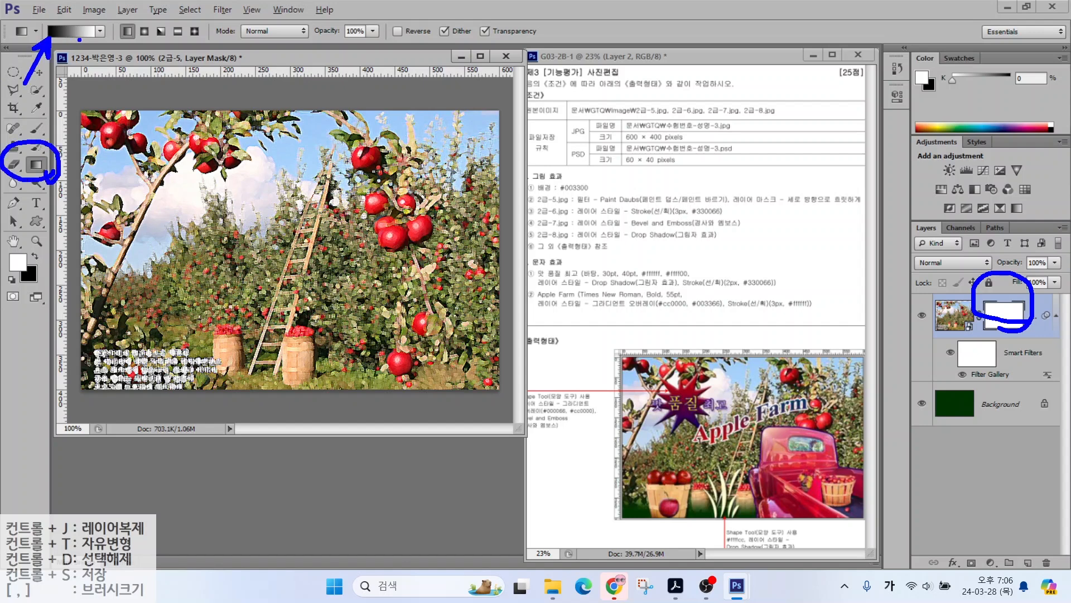
pyautogui.moveTo(108, 79)
pyautogui.mouseDown()
pyautogui.moveTo(94, 40)
pyautogui.moveTo(108, 51)
pyautogui.mouseUp()
pyautogui.press('Escape')
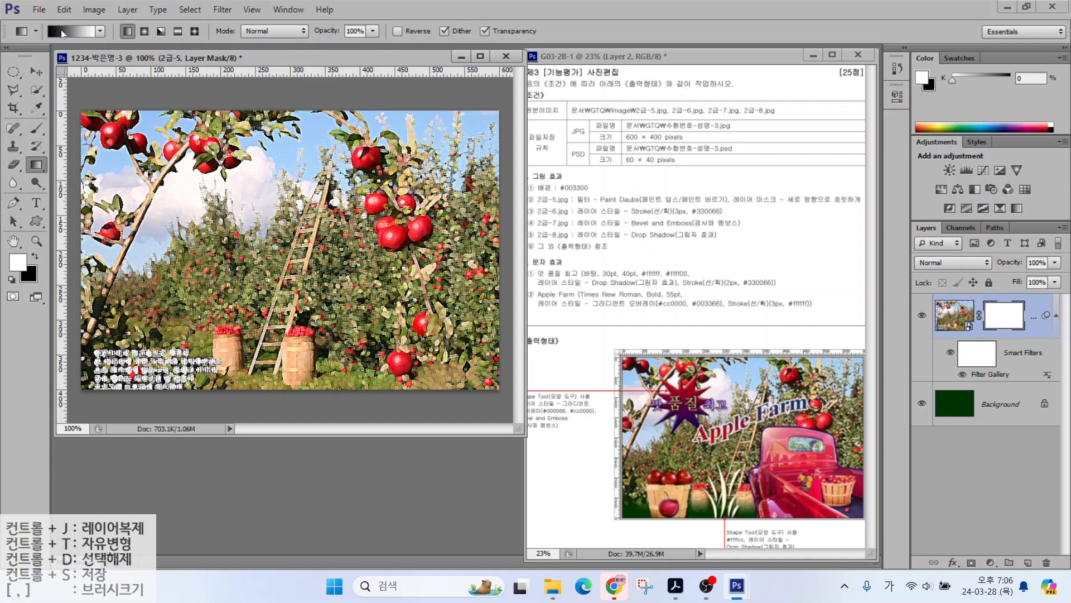
pyautogui.click(66, 32)
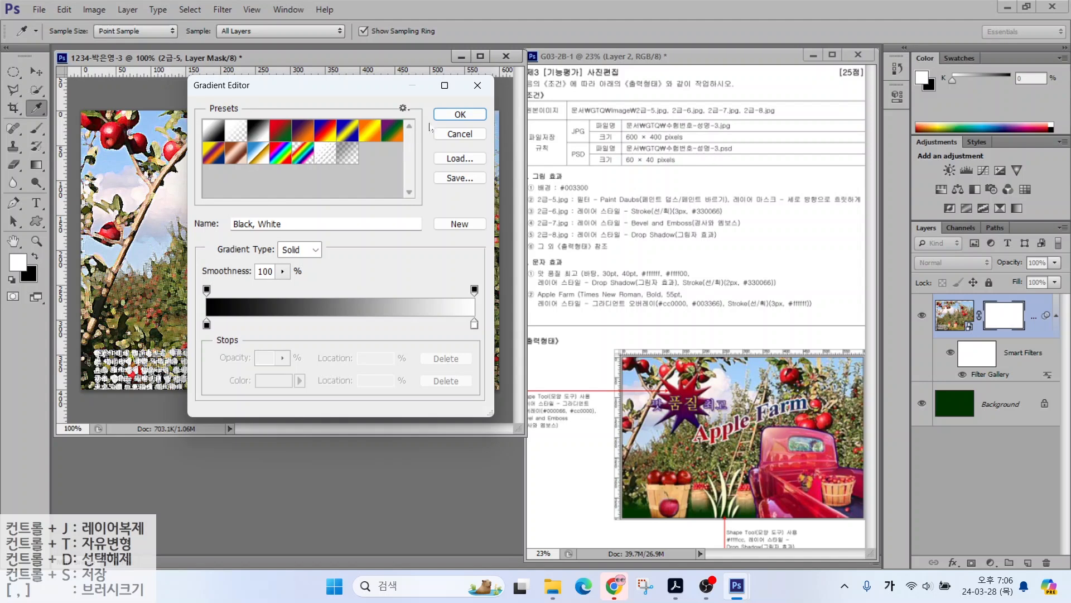
pyautogui.click(460, 114)
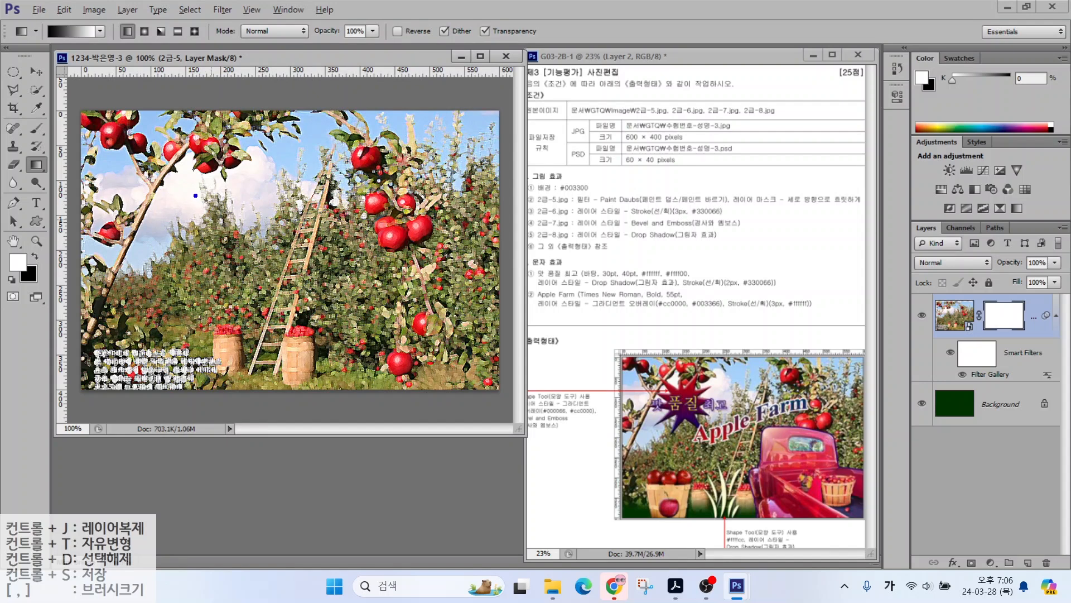
# Step: Drag a vertical gradient on the mask so the photo fades to dark green at the bottom
pyautogui.moveTo(255, 217)
pyautogui.mouseDown()
pyautogui.moveTo(124, 169)
pyautogui.moveTo(271, 162)
pyautogui.moveTo(251, 225)
pyautogui.mouseUp()
pyautogui.moveTo(171, 163)
pyautogui.mouseDown()
pyautogui.moveTo(217, 161)
pyautogui.moveTo(179, 188)
pyautogui.moveTo(226, 177)
pyautogui.mouseUp()
pyautogui.moveTo(225, 180); pyautogui.dragTo(225, 188)
pyautogui.moveTo(199, 195); pyautogui.dragTo(199, 204)
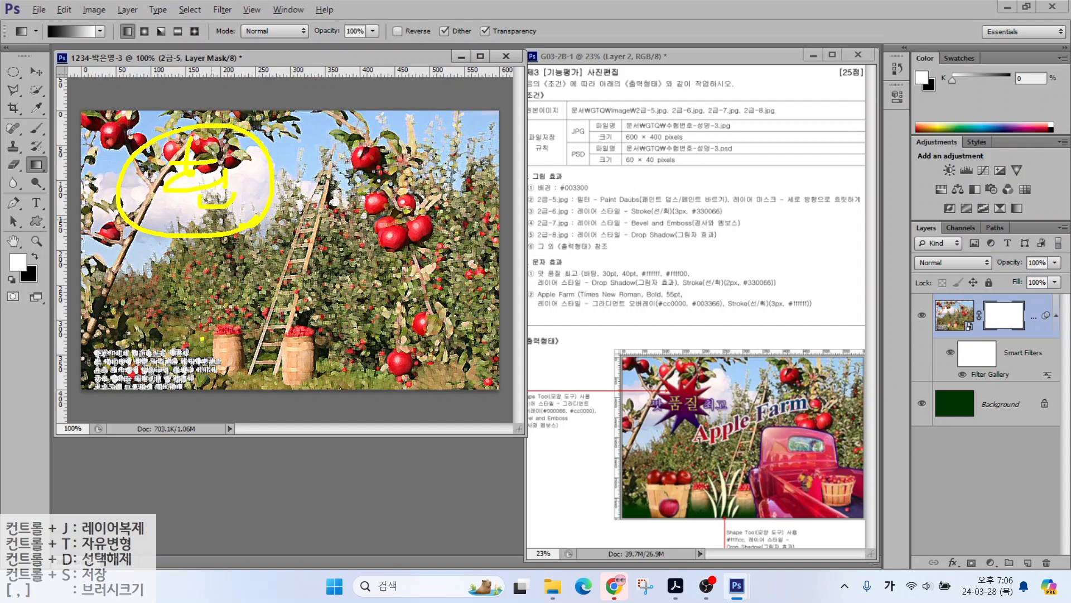
pyautogui.moveTo(203, 328); pyautogui.dragTo(141, 375)
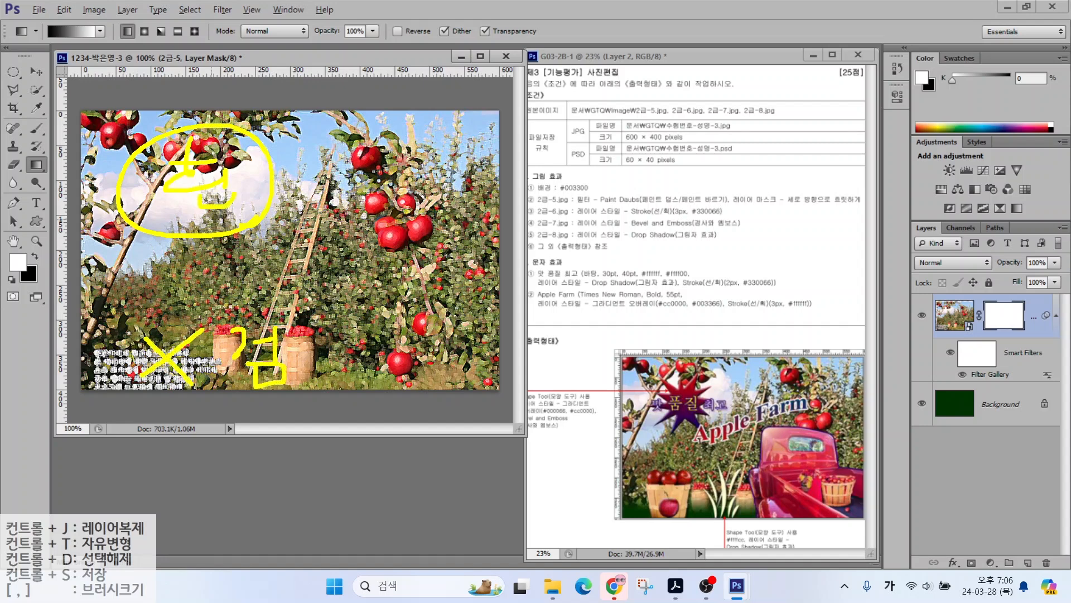
pyautogui.moveTo(47, 17); pyautogui.dragTo(66, 47)
pyautogui.moveTo(413, 358)
pyautogui.mouseDown()
pyautogui.moveTo(419, 218)
pyautogui.moveTo(399, 205)
pyautogui.mouseUp()
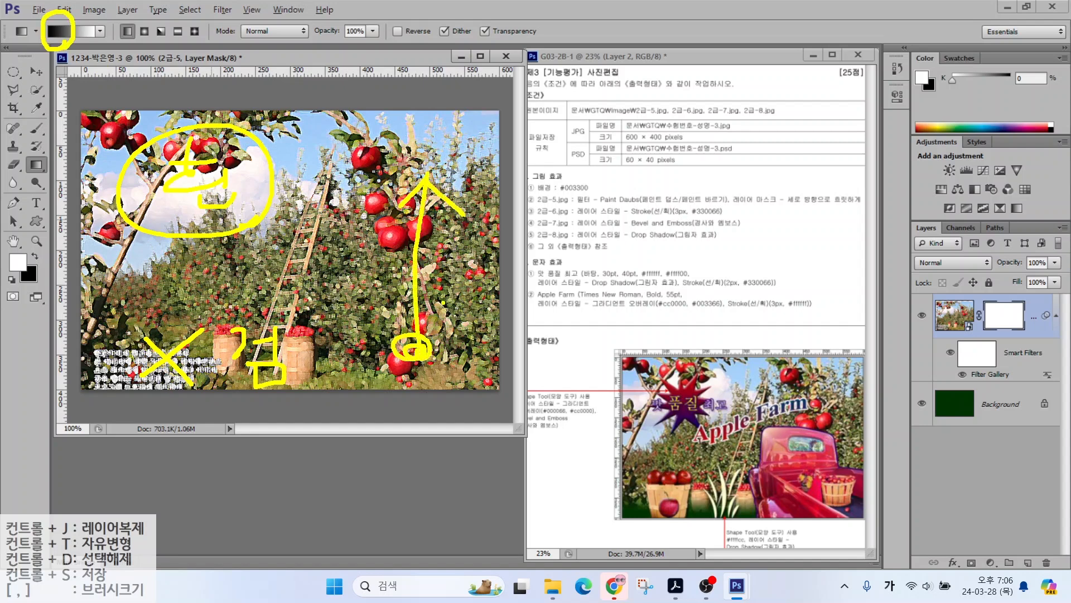
pyautogui.press('Escape')
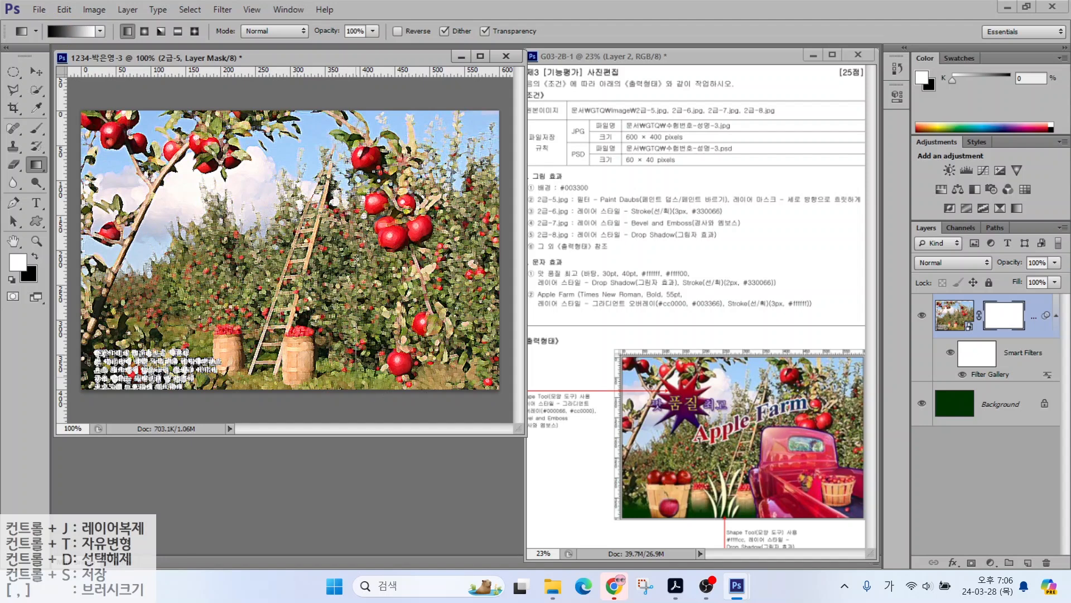
pyautogui.moveTo(351, 161); pyautogui.dragTo(306, 291)
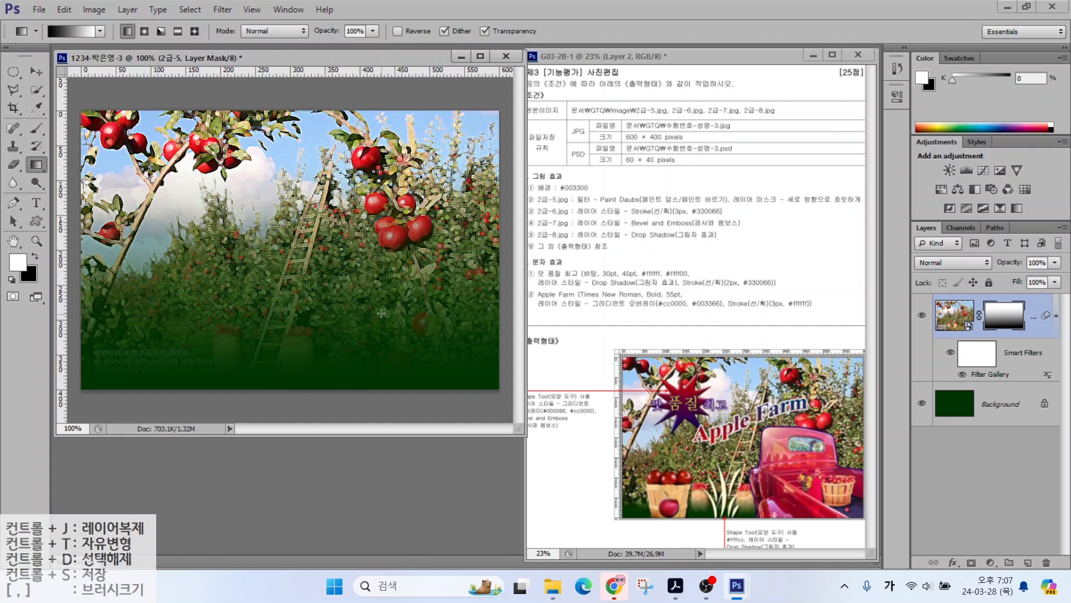
pyautogui.moveTo(357, 381); pyautogui.dragTo(362, 307)
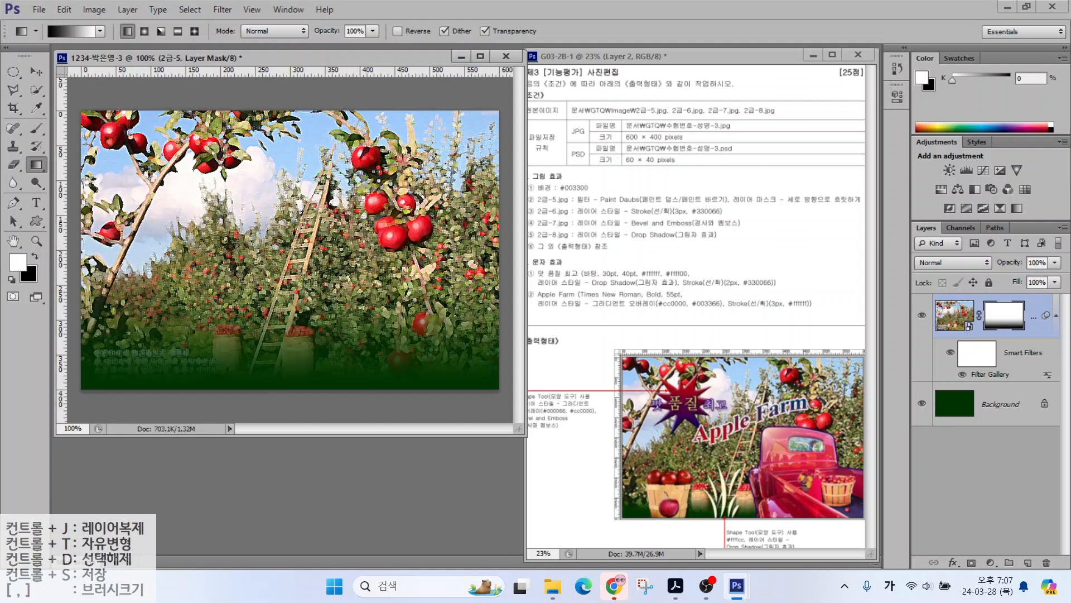
pyautogui.click(39, 10)
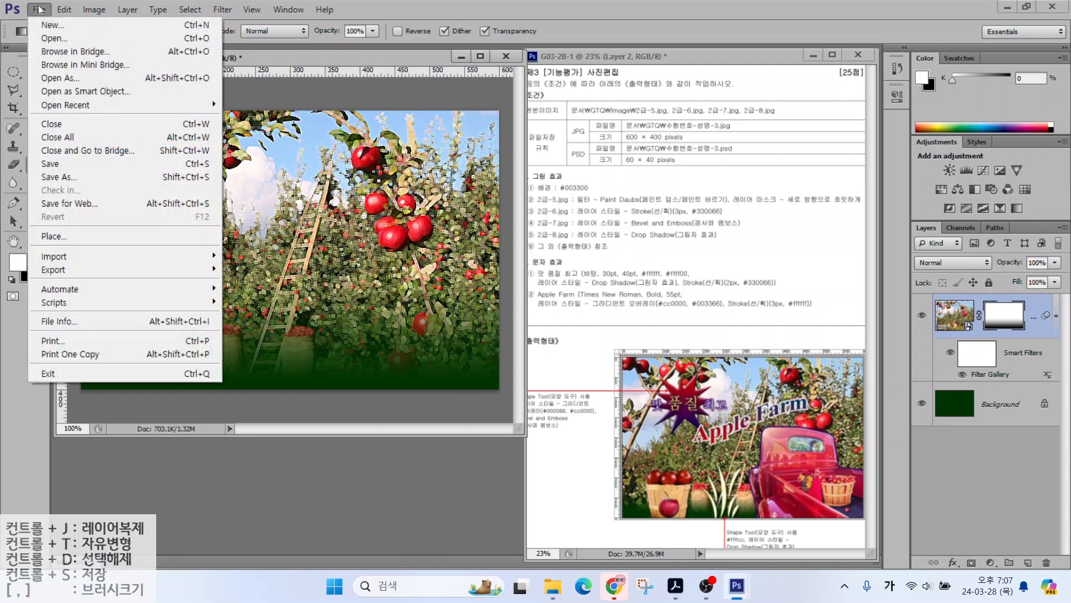
# Step: Open 2급-6.jpg and Quick Select the truck's bed, basket, flowers and cab
pyautogui.click(50, 38)
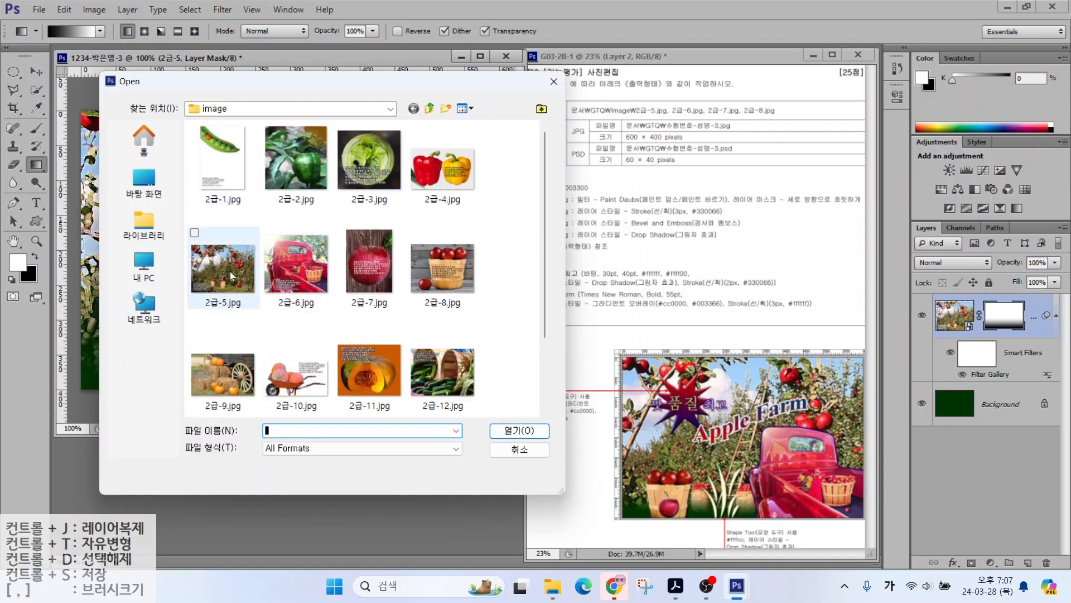
pyautogui.click(270, 276)
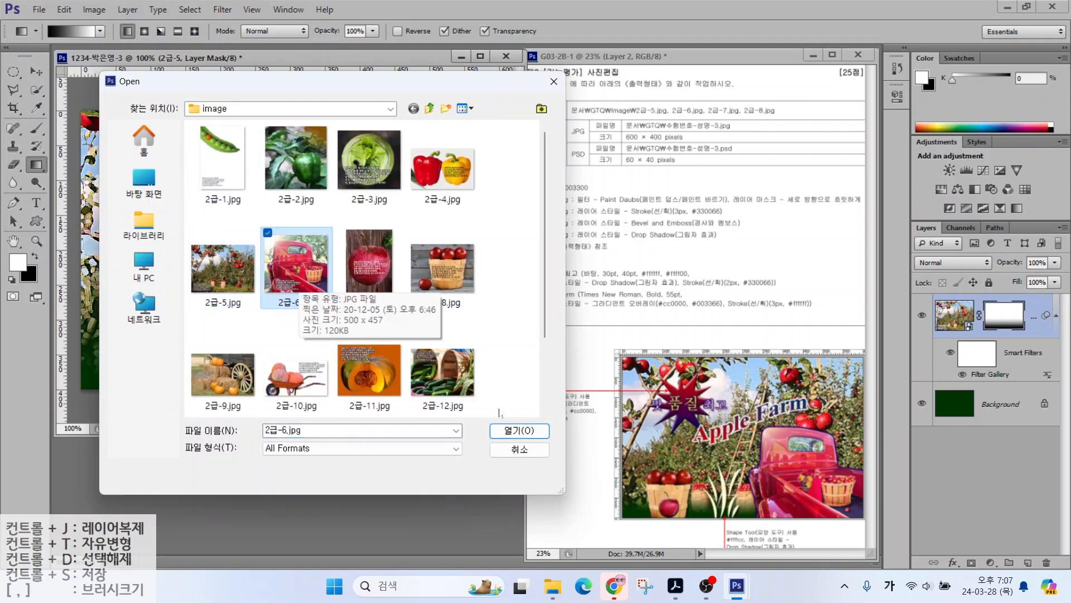
pyautogui.doubleClick(302, 287)
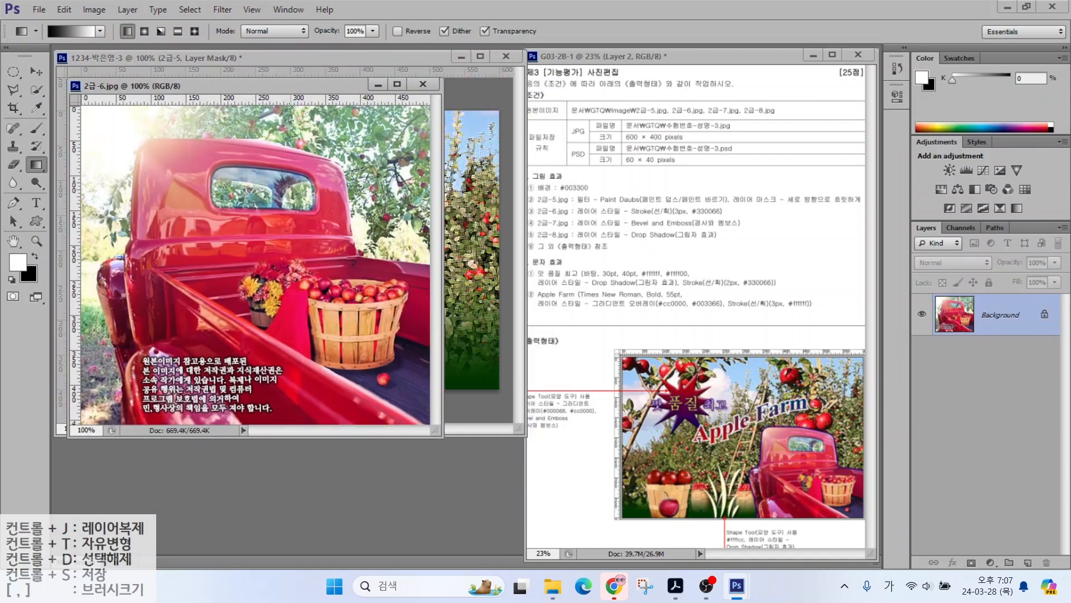
pyautogui.click(35, 91)
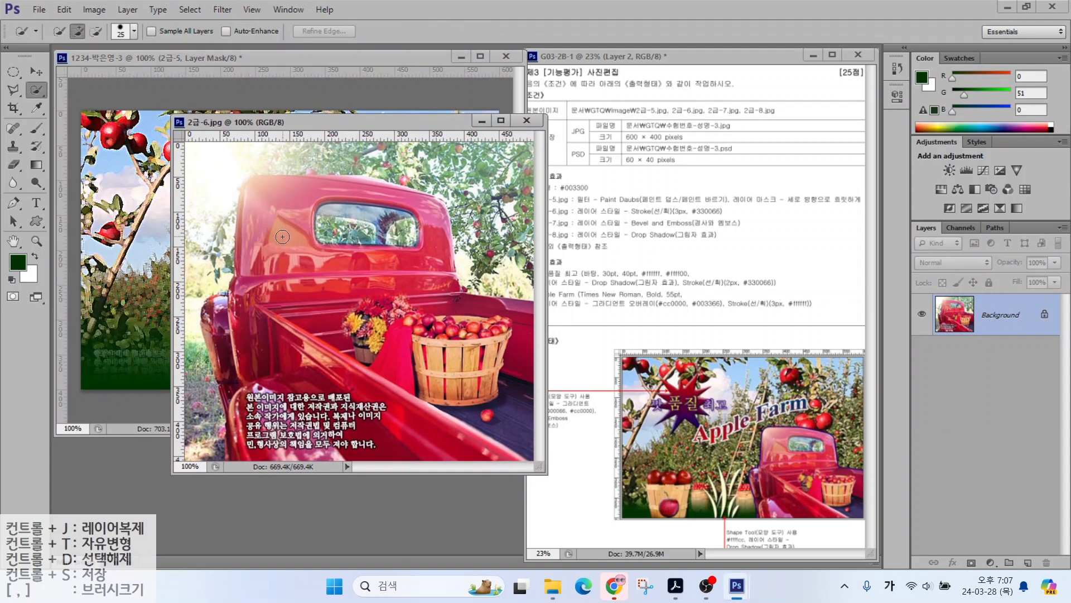
pyautogui.moveTo(229, 319)
pyautogui.mouseDown()
pyautogui.moveTo(252, 426)
pyautogui.moveTo(284, 443)
pyautogui.moveTo(478, 415)
pyautogui.moveTo(381, 353)
pyautogui.moveTo(314, 389)
pyautogui.moveTo(377, 370)
pyautogui.mouseUp()
pyautogui.press('alt')
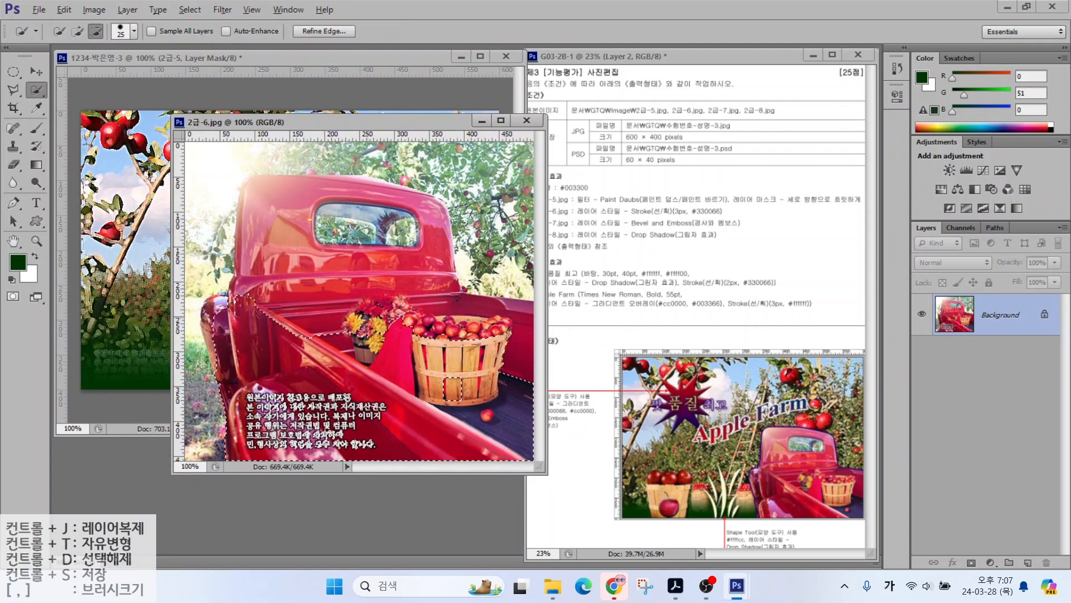
pyautogui.moveTo(266, 212); pyautogui.dragTo(286, 275)
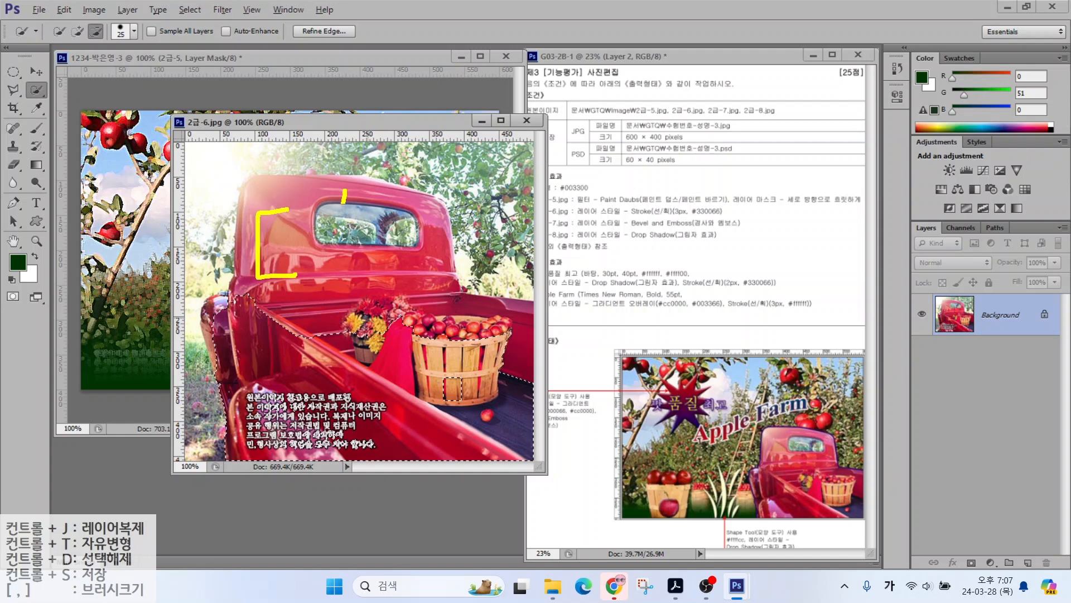
pyautogui.moveTo(343, 202)
pyautogui.mouseDown()
pyautogui.moveTo(307, 302)
pyautogui.moveTo(371, 210)
pyautogui.moveTo(402, 231)
pyautogui.moveTo(373, 273)
pyautogui.mouseUp()
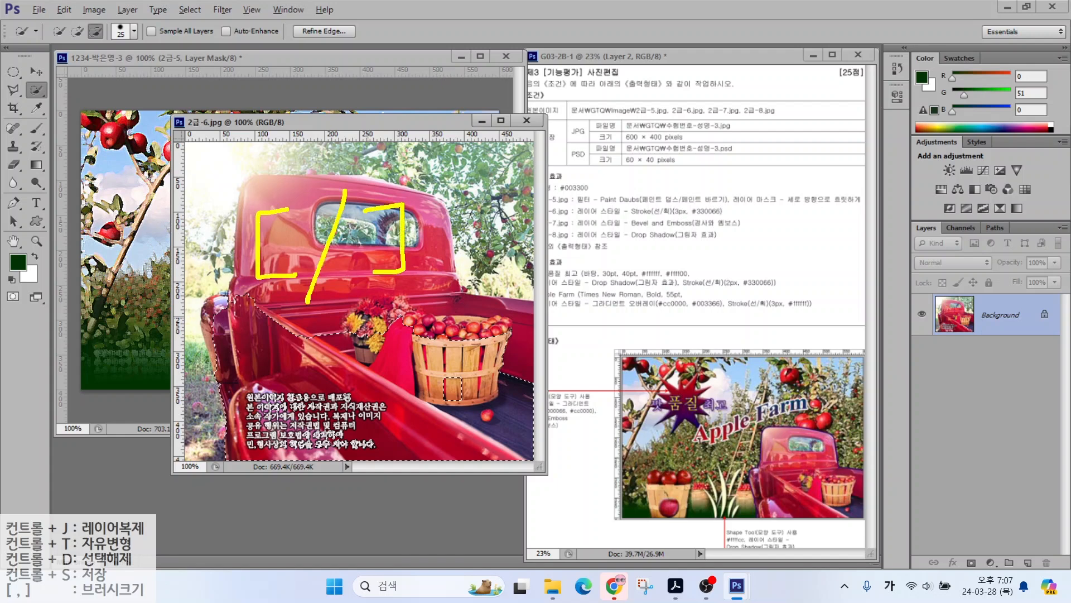
pyautogui.press('Escape')
pyautogui.press(']')
pyautogui.press(']')
pyautogui.press(']')
pyautogui.press(']')
pyautogui.press(']')
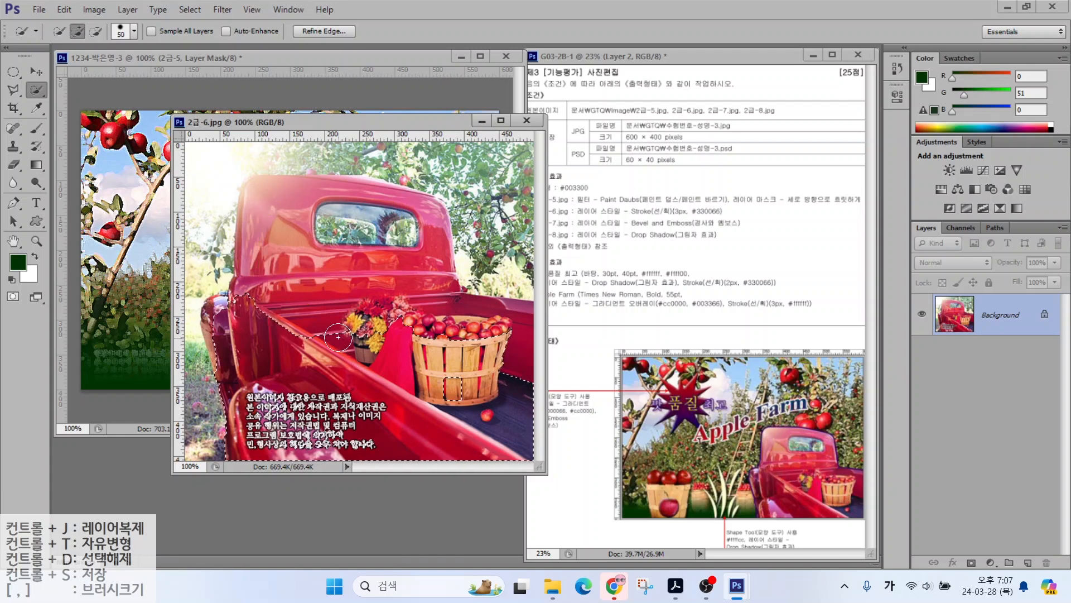
pyautogui.press(']')
pyautogui.press(']')
pyautogui.press(']')
pyautogui.press(']')
pyautogui.press(']')
pyautogui.press(']')
pyautogui.moveTo(338, 337)
pyautogui.mouseDown()
pyautogui.moveTo(288, 410)
pyautogui.moveTo(300, 301)
pyautogui.moveTo(319, 286)
pyautogui.mouseUp()
pyautogui.press('[')
pyautogui.press('[')
pyautogui.press('[')
pyautogui.press('[')
pyautogui.press('[')
pyautogui.moveTo(416, 258)
pyautogui.mouseDown()
pyautogui.moveTo(416, 229)
pyautogui.moveTo(438, 277)
pyautogui.mouseUp()
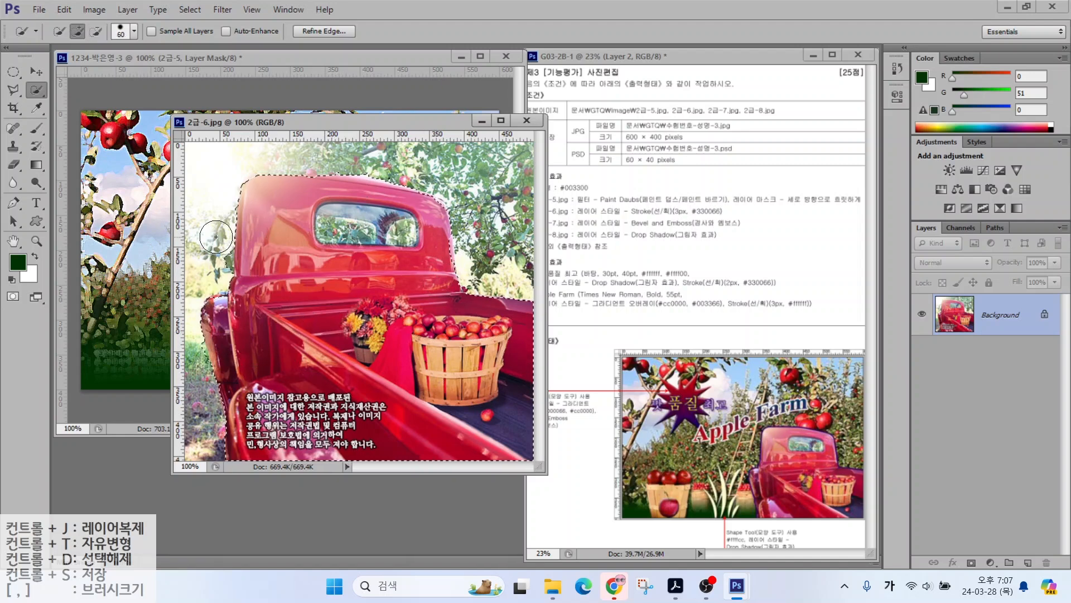
# Step: Trim the selection along the cab's top edge with the Polygonal Lasso
pyautogui.click(14, 90)
pyautogui.keyDown('alt'); pyautogui.click(261, 174); pyautogui.keyUp('alt')
pyautogui.click(374, 185)
pyautogui.click(371, 156)
pyautogui.click(274, 157)
pyautogui.click(261, 174)
pyautogui.keyDown('alt'); pyautogui.click(247, 166); pyautogui.keyUp('alt')
pyautogui.click(239, 188)
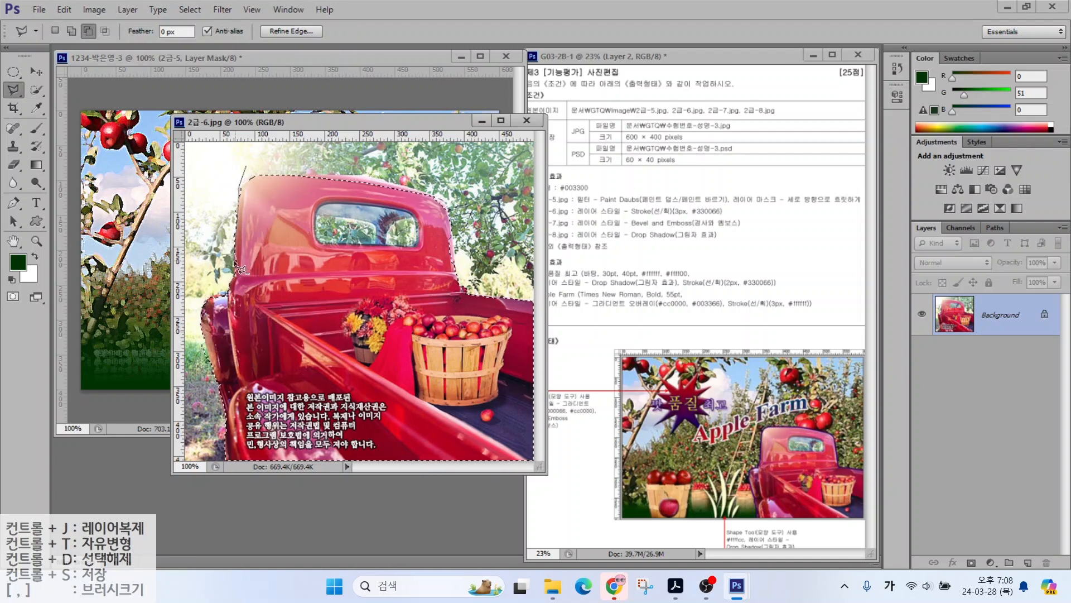
pyautogui.doubleClick(238, 268)
# Step: Move the selected truck into the composite and name its layer 2-6
pyautogui.press('v')
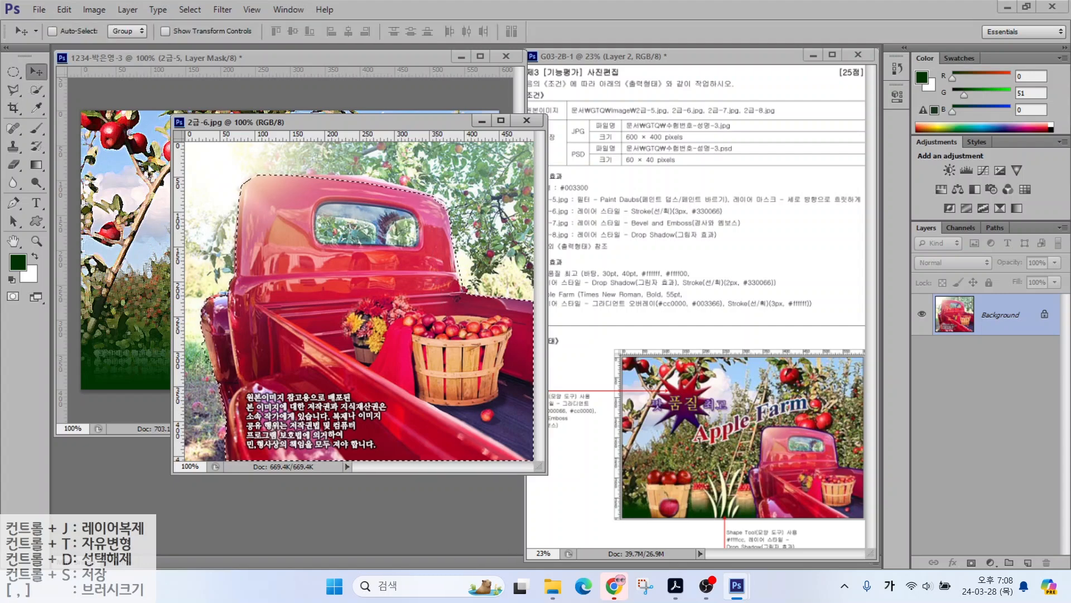
pyautogui.moveTo(149, 166); pyautogui.dragTo(149, 167)
pyautogui.click(528, 121)
pyautogui.doubleClick(994, 316)
pyautogui.write('2-6')
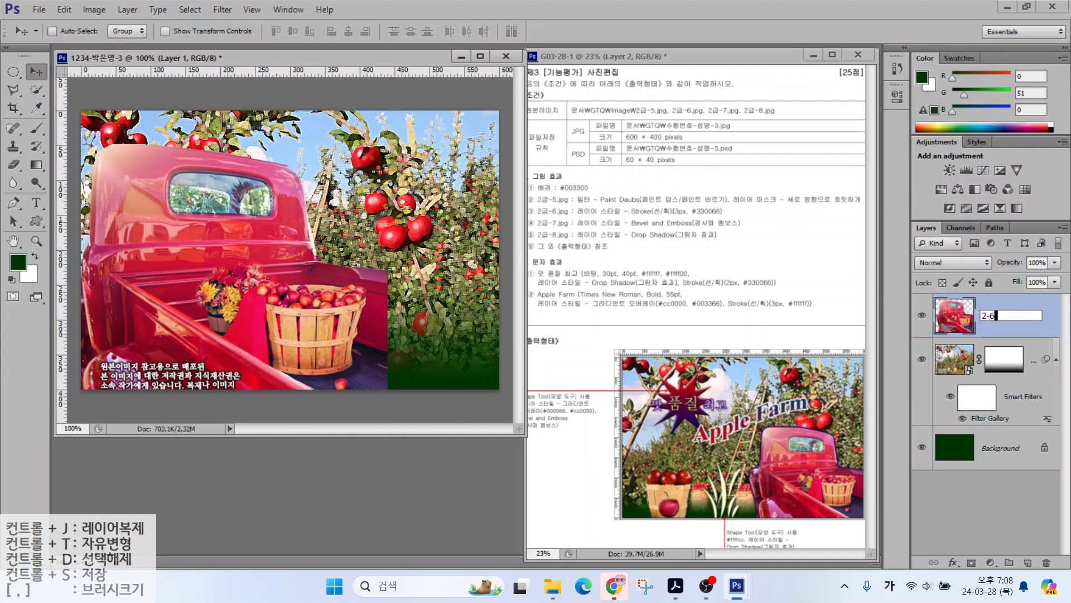
pyautogui.press('Return')
# Step: Scale the truck to about 64% and move it to the lower right
pyautogui.hotkey('ctrl', 't')
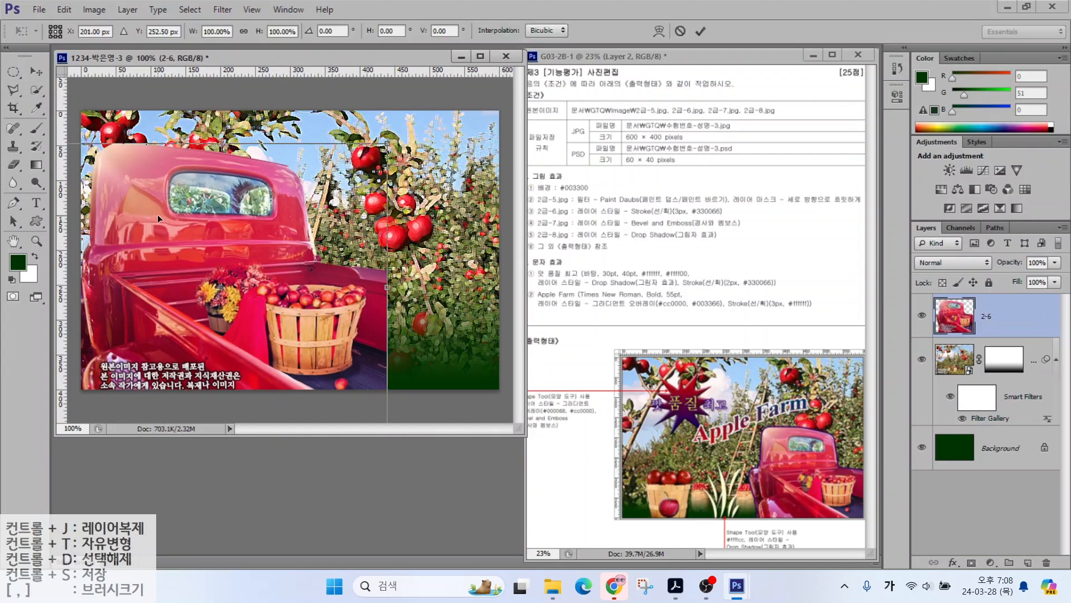
pyautogui.moveTo(172, 239); pyautogui.dragTo(303, 229)
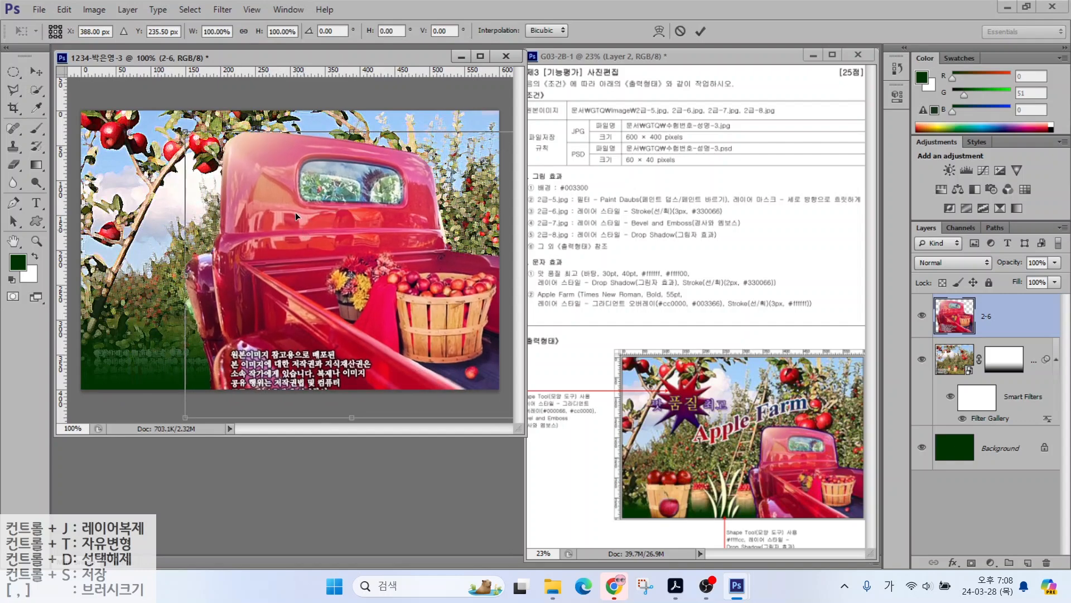
pyautogui.moveTo(185, 132); pyautogui.dragTo(301, 243)
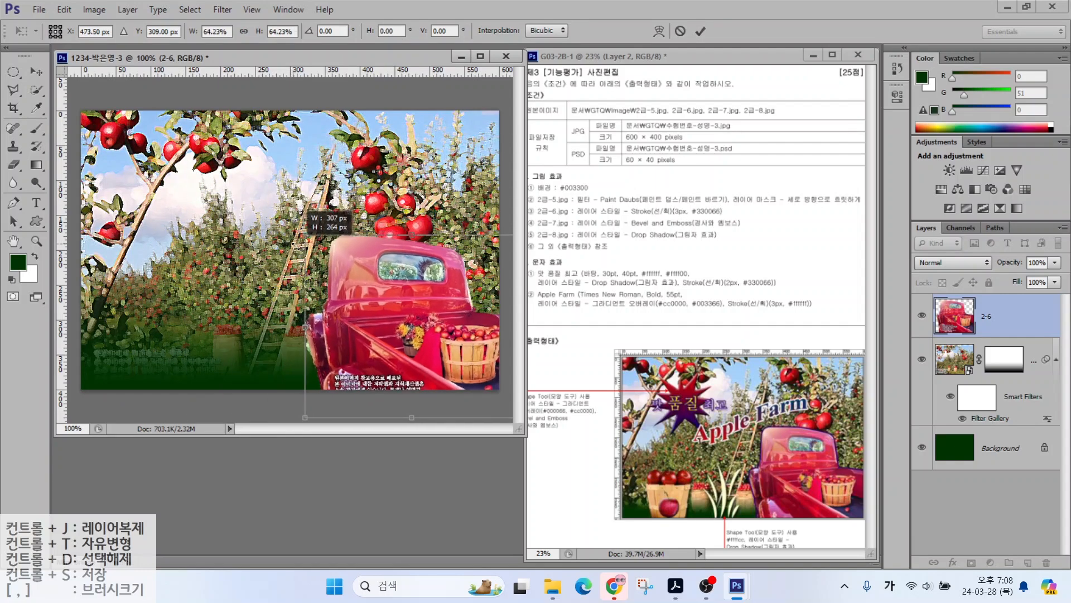
pyautogui.press('Return')
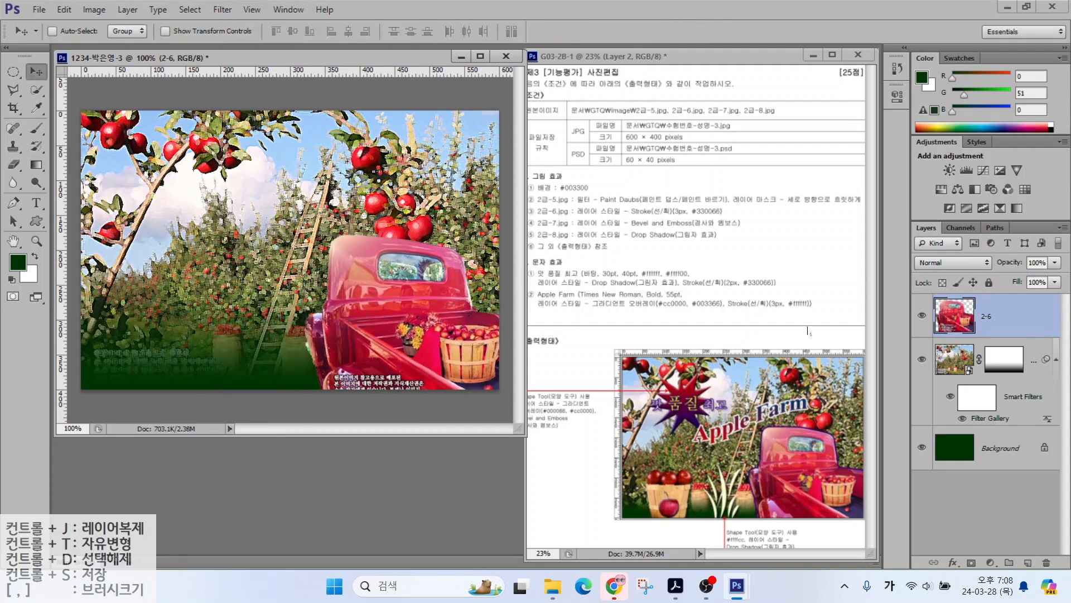
# Step: Add a dark purple #330066 Stroke effect to layer 2-6
pyautogui.click(948, 562)
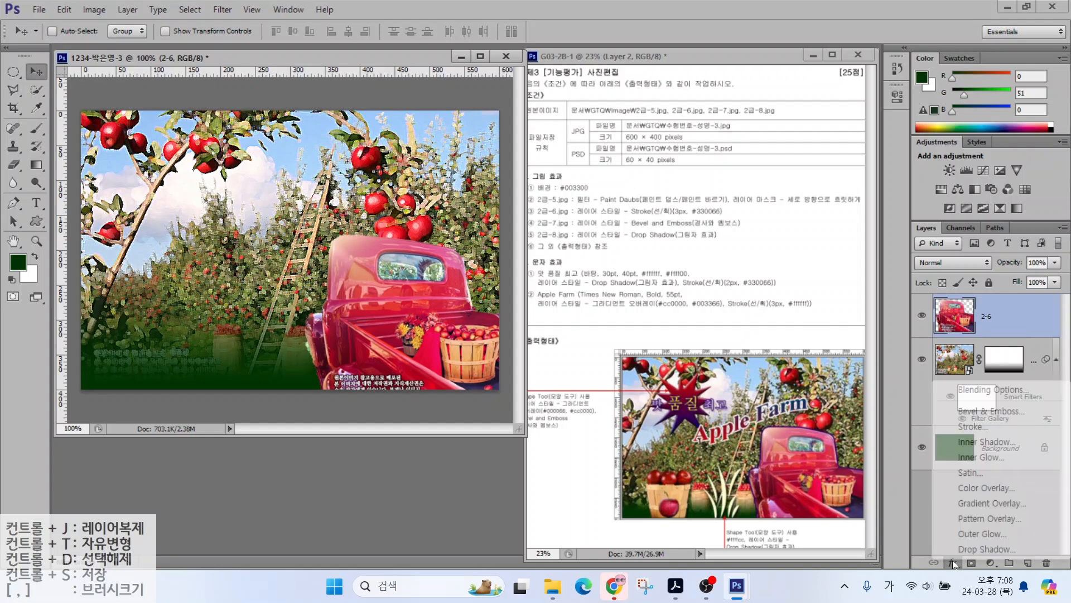
pyautogui.click(960, 419)
pyautogui.click(613, 254)
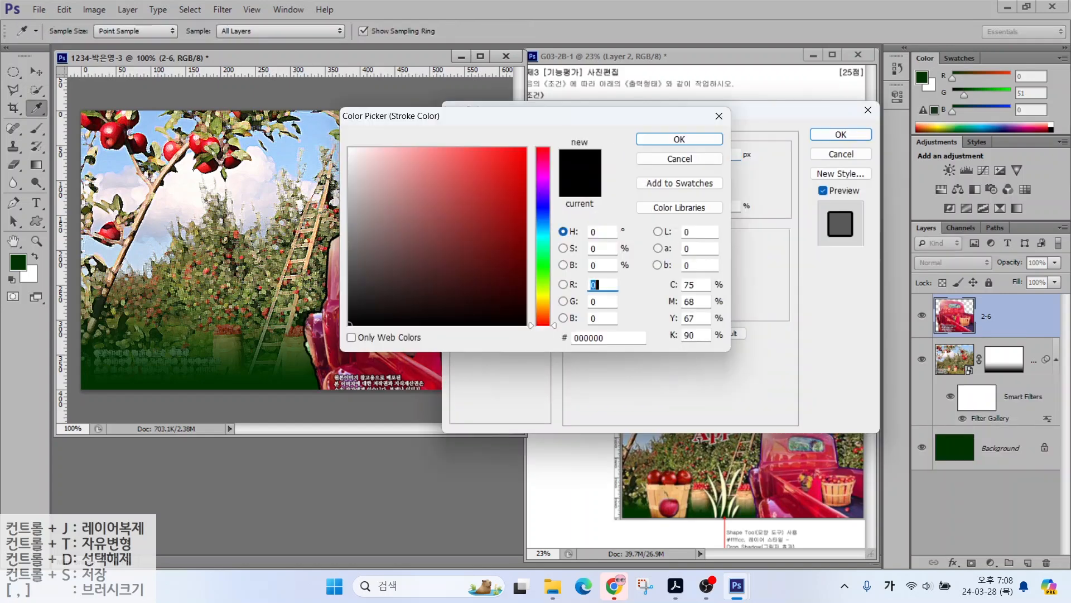
pyautogui.moveTo(619, 338); pyautogui.dragTo(455, 309)
pyautogui.write('306')
pyautogui.press('Return')
pyautogui.click(835, 138)
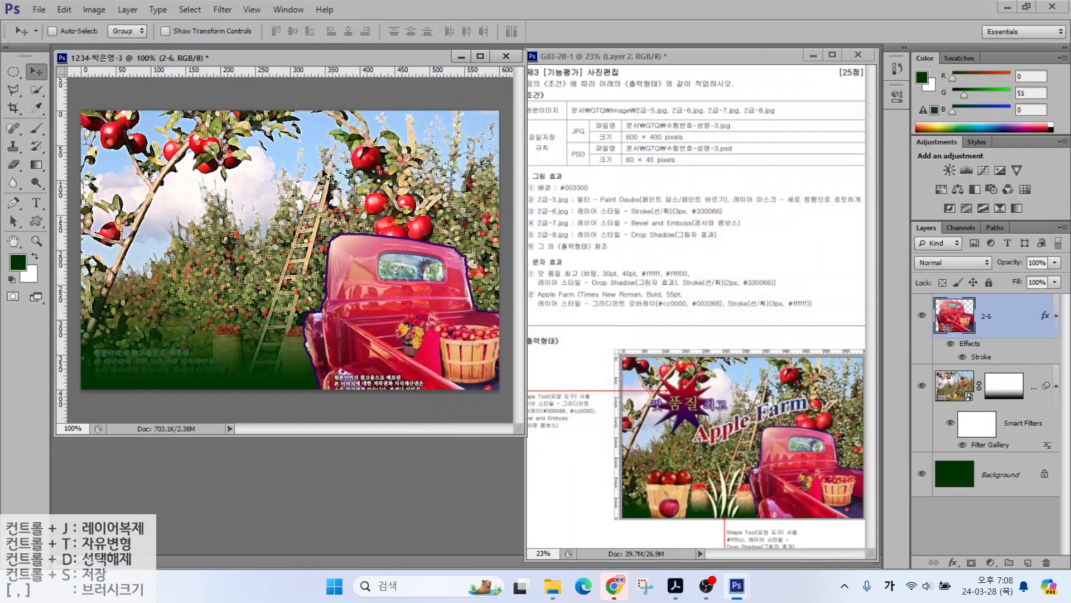
pyautogui.click(39, 10)
pyautogui.click(56, 38)
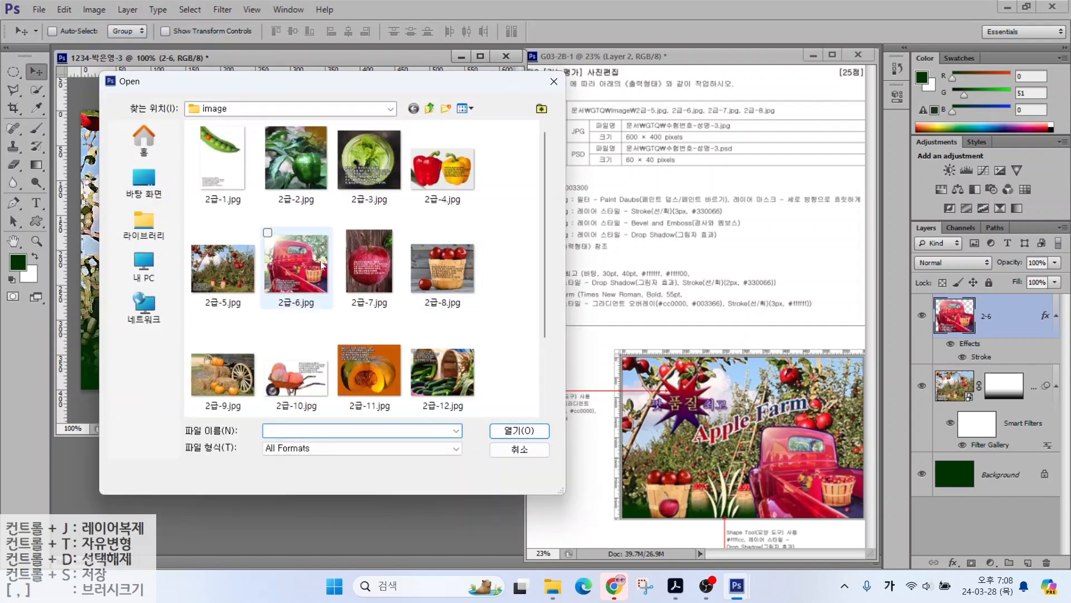
# Step: Open 2급-7.jpg and select the big red apple, including its stem
pyautogui.click(366, 278)
pyautogui.click(516, 430)
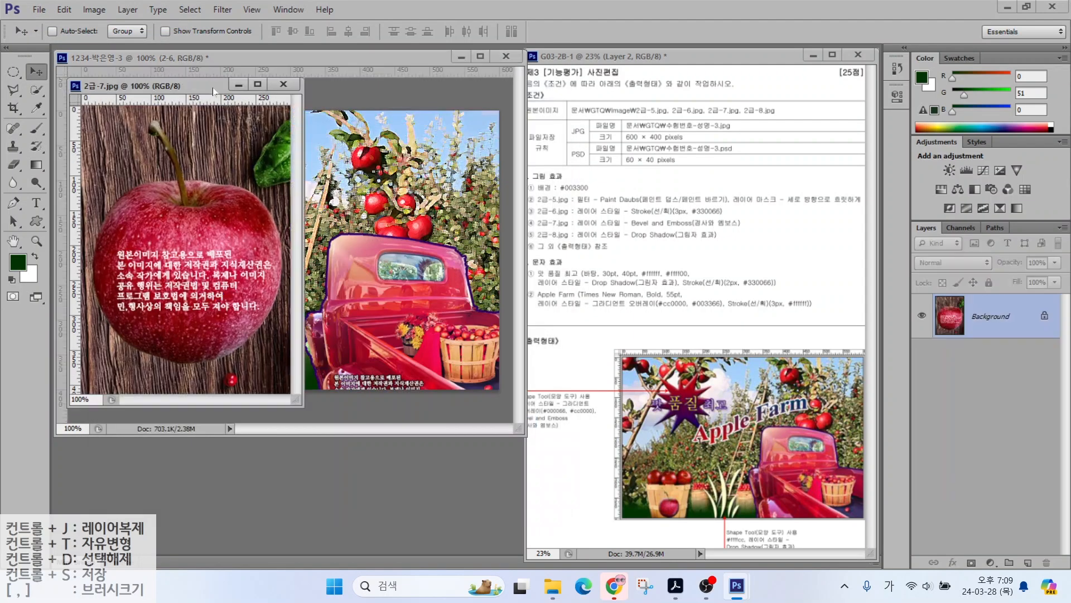
pyautogui.click(36, 90)
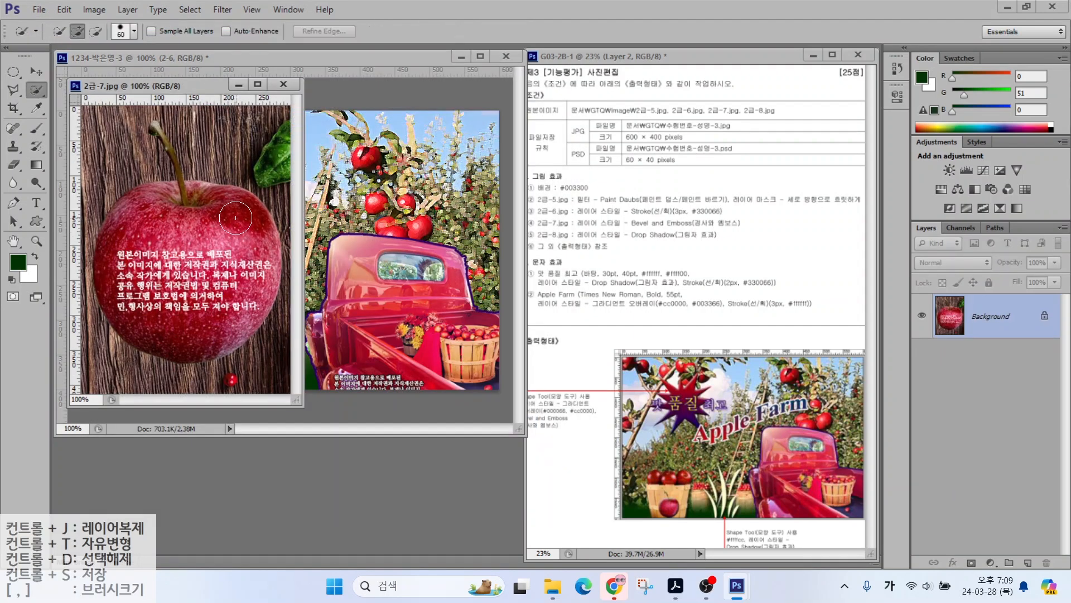
pyautogui.moveTo(241, 218)
pyautogui.mouseDown()
pyautogui.moveTo(254, 251)
pyautogui.moveTo(228, 302)
pyautogui.moveTo(250, 284)
pyautogui.moveTo(206, 328)
pyautogui.moveTo(220, 327)
pyautogui.moveTo(167, 330)
pyautogui.moveTo(140, 310)
pyautogui.moveTo(132, 260)
pyautogui.moveTo(151, 235)
pyautogui.moveTo(199, 215)
pyautogui.moveTo(147, 221)
pyautogui.mouseUp()
pyautogui.rightClick(13, 90)
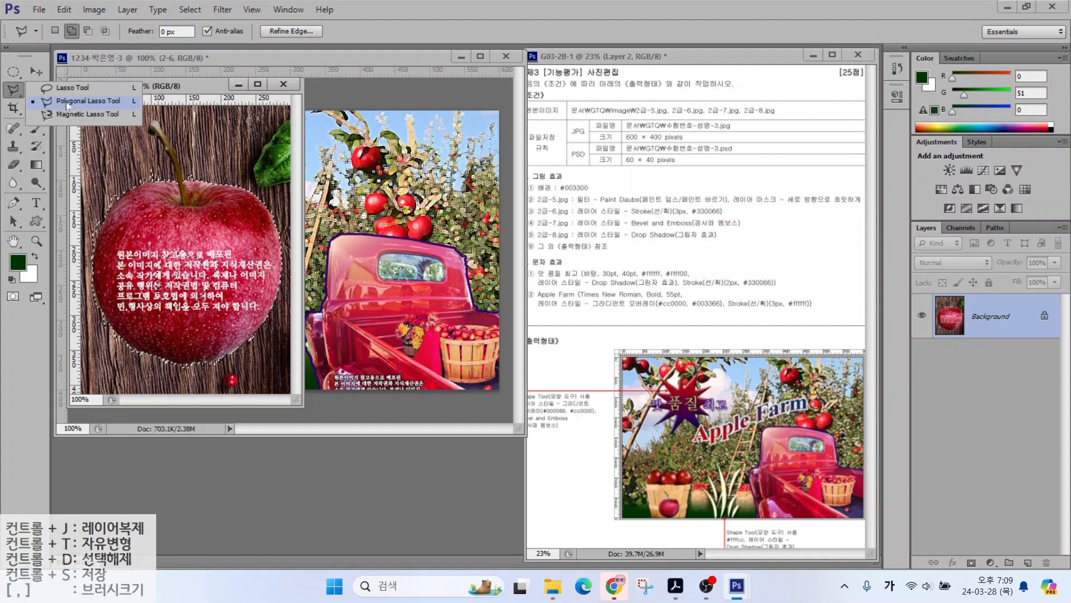
pyautogui.click(66, 103)
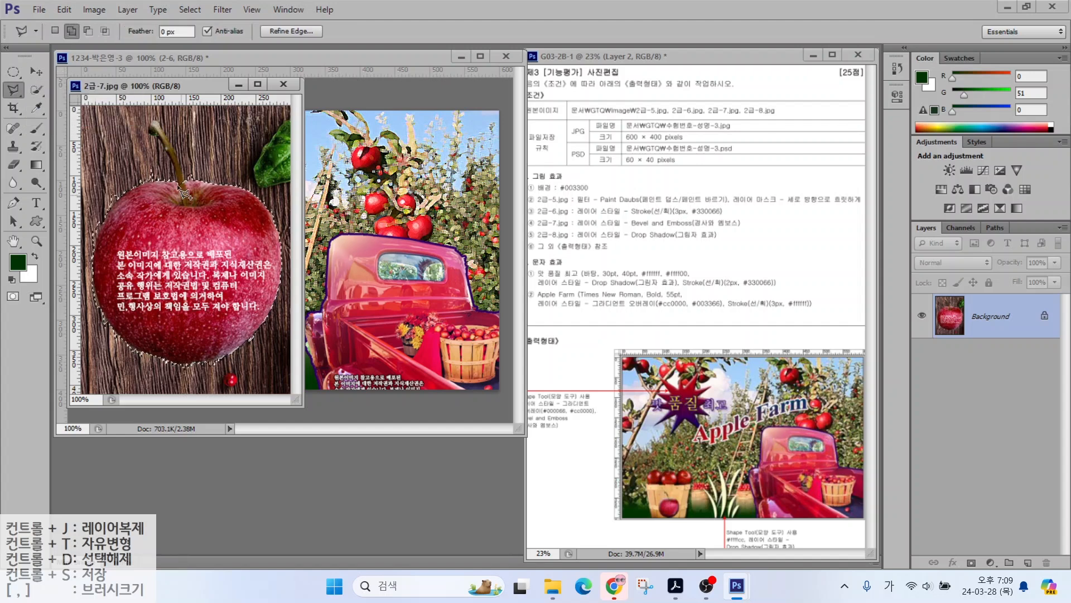
pyautogui.click(154, 120)
pyautogui.click(188, 177)
pyautogui.click(182, 222)
pyautogui.press('w')
pyautogui.moveTo(140, 145)
pyautogui.keyDown('alt'); pyautogui.mouseDown()
pyautogui.moveTo(81, 256)
pyautogui.moveTo(134, 375)
pyautogui.mouseUp(); pyautogui.keyUp('alt')
pyautogui.press('[')
pyautogui.press('[')
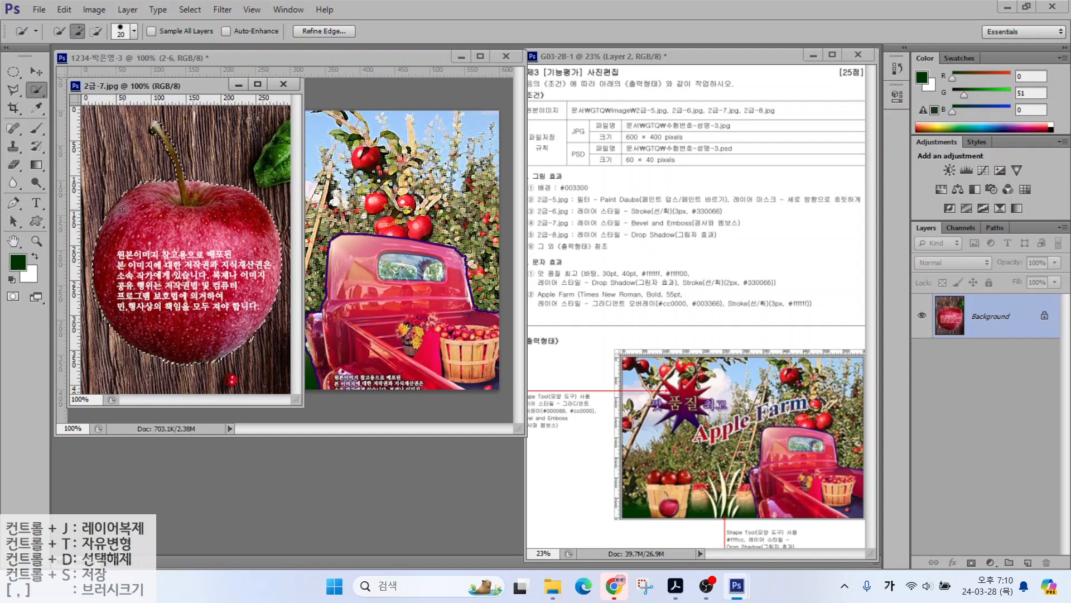
# Step: Move the selected apple into the composite and name its layer 2-7
pyautogui.moveTo(195, 92); pyautogui.dragTo(343, 184)
pyautogui.press('v')
pyautogui.moveTo(341, 312); pyautogui.dragTo(163, 196)
pyautogui.click(433, 176)
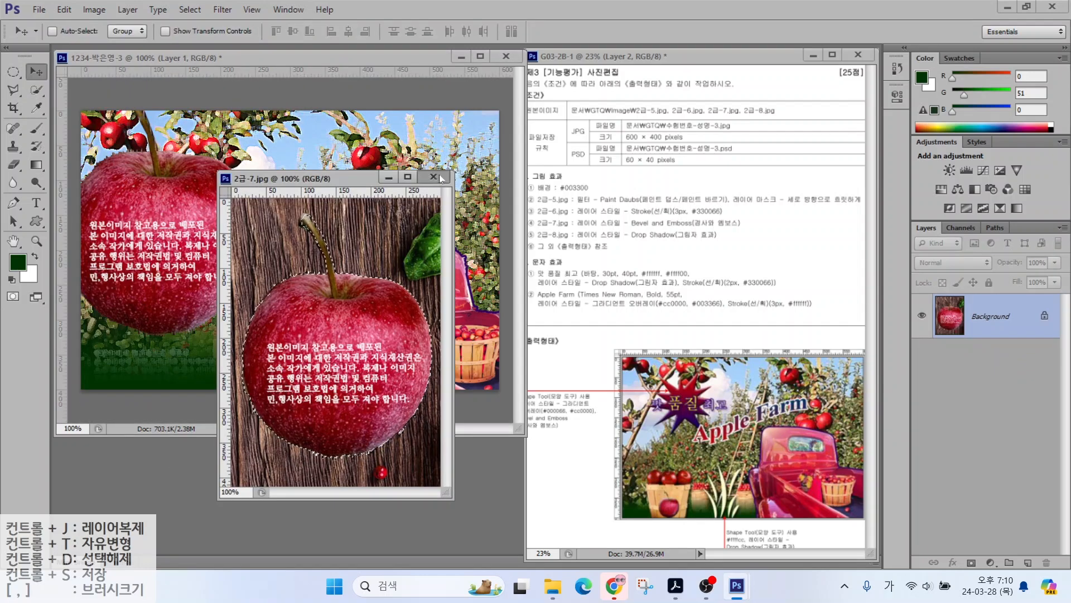
pyautogui.doubleClick(984, 317)
pyautogui.write('2-7')
pyautogui.press('Return')
# Step: Shrink the apple to about 25% and place it at the lower left
pyautogui.hotkey('ctrl', 't')
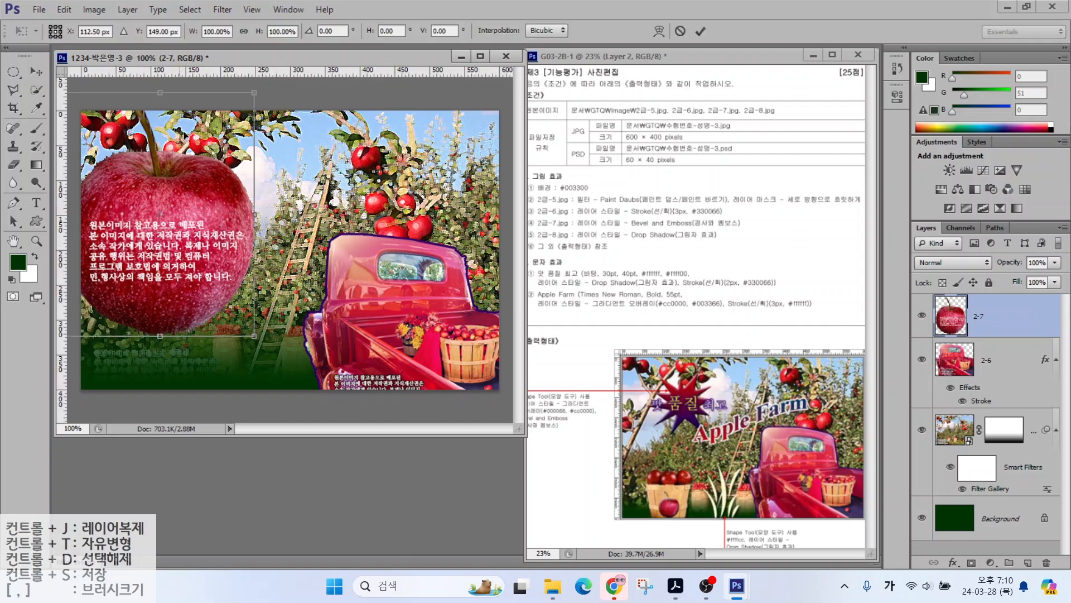
pyautogui.moveTo(271, 94); pyautogui.dragTo(185, 357)
pyautogui.moveTo(192, 318); pyautogui.dragTo(179, 337)
pyautogui.press('Return')
# Step: Open 2급-8.jpg and Quick Select the basket with its apples
pyautogui.hotkey('ctrl', 'o')
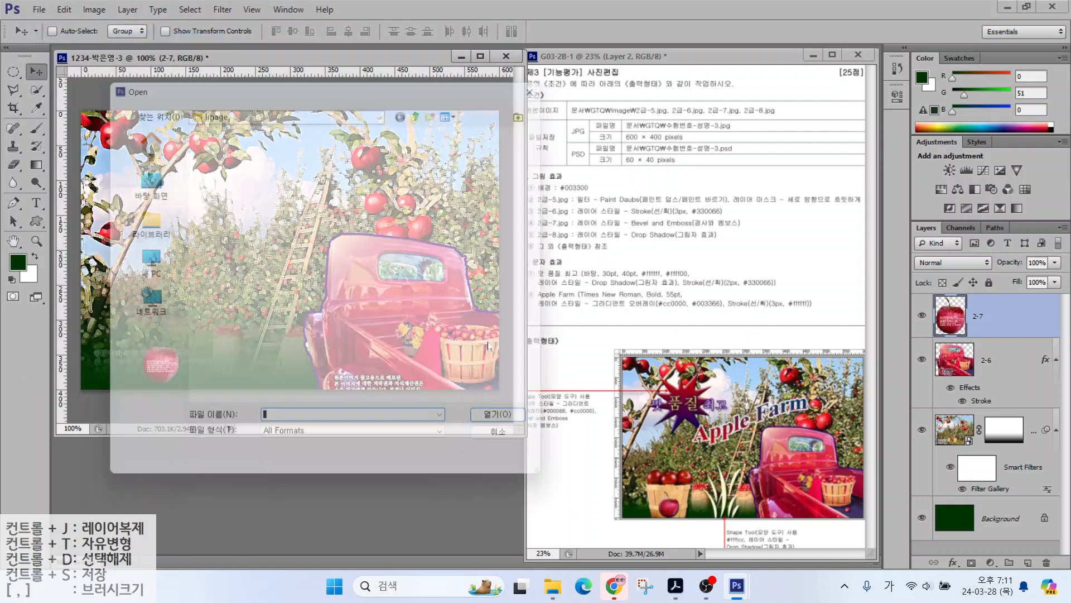
pyautogui.click(431, 274)
pyautogui.click(519, 431)
pyautogui.press('w')
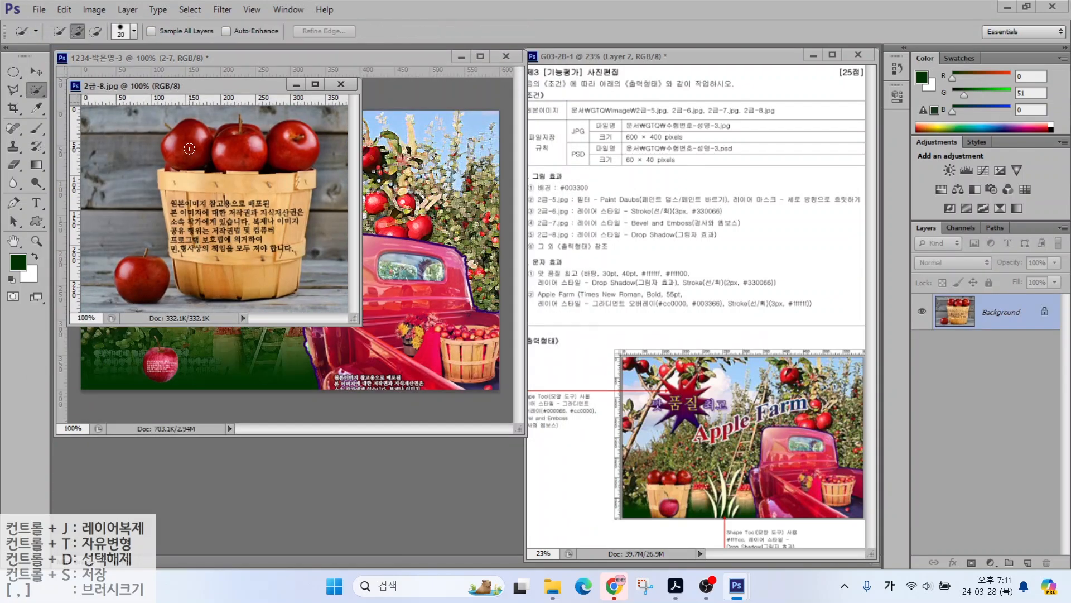
pyautogui.moveTo(189, 148)
pyautogui.mouseDown()
pyautogui.moveTo(289, 146)
pyautogui.moveTo(274, 204)
pyautogui.moveTo(234, 195)
pyautogui.moveTo(200, 231)
pyautogui.moveTo(230, 227)
pyautogui.moveTo(179, 190)
pyautogui.moveTo(189, 220)
pyautogui.moveTo(257, 284)
pyautogui.moveTo(287, 225)
pyautogui.moveTo(245, 174)
pyautogui.mouseUp()
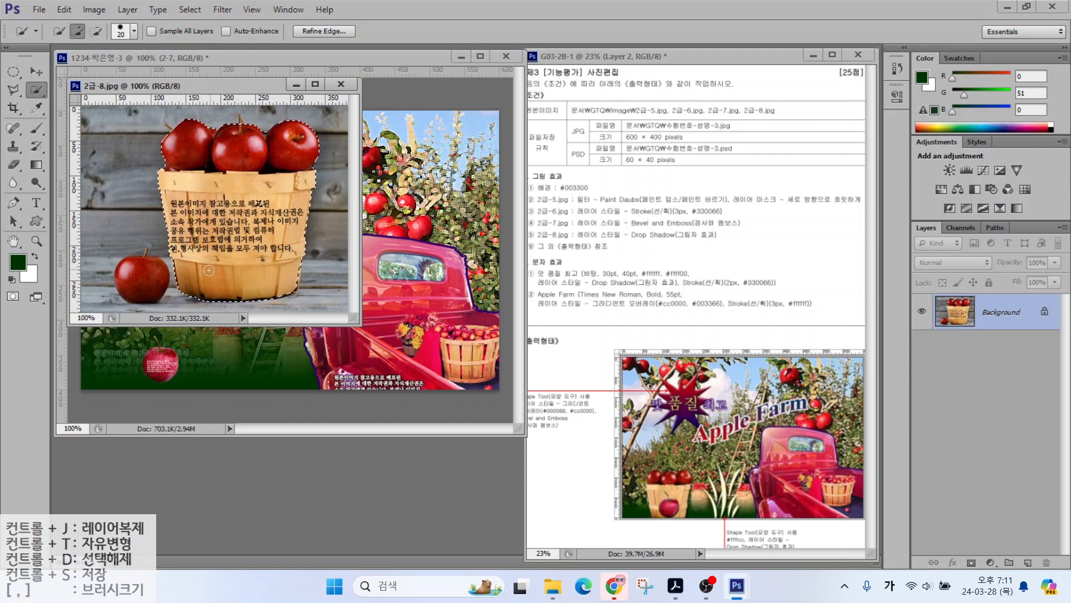
# Step: Move the basket into the composite and name its layer 2-8
pyautogui.moveTo(266, 86); pyautogui.dragTo(380, 217)
pyautogui.click(35, 72)
pyautogui.moveTo(352, 340); pyautogui.dragTo(156, 312)
pyautogui.click(360, 453)
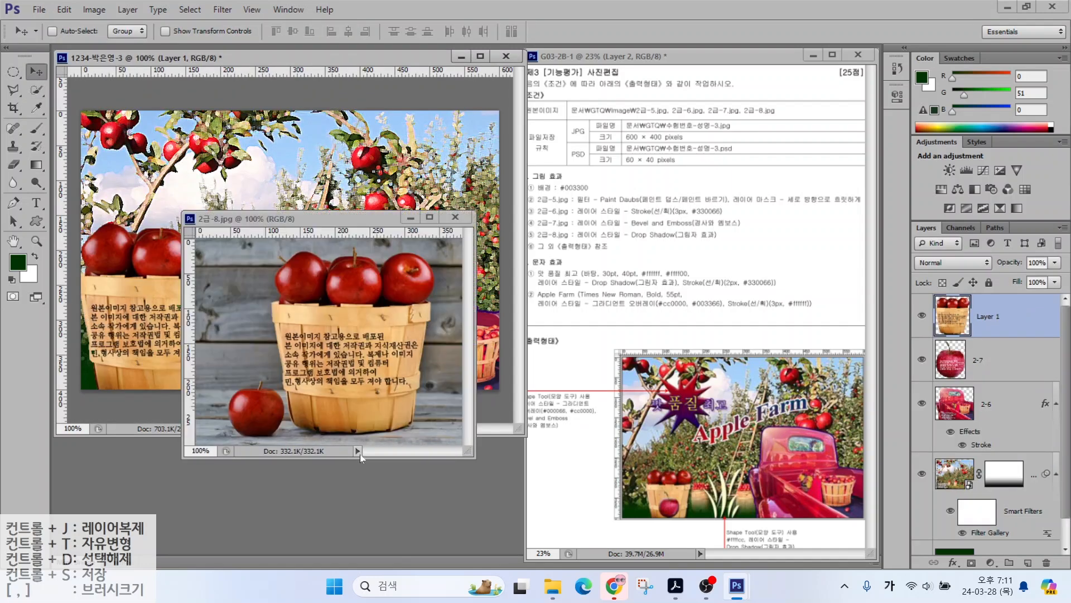
pyautogui.click(457, 218)
pyautogui.doubleClick(983, 314)
pyautogui.write('2-8')
pyautogui.press('Return')
# Step: Scale the basket to about 52% at the lower left and add a Drop Shadow
pyautogui.hotkey('ctrl', 't')
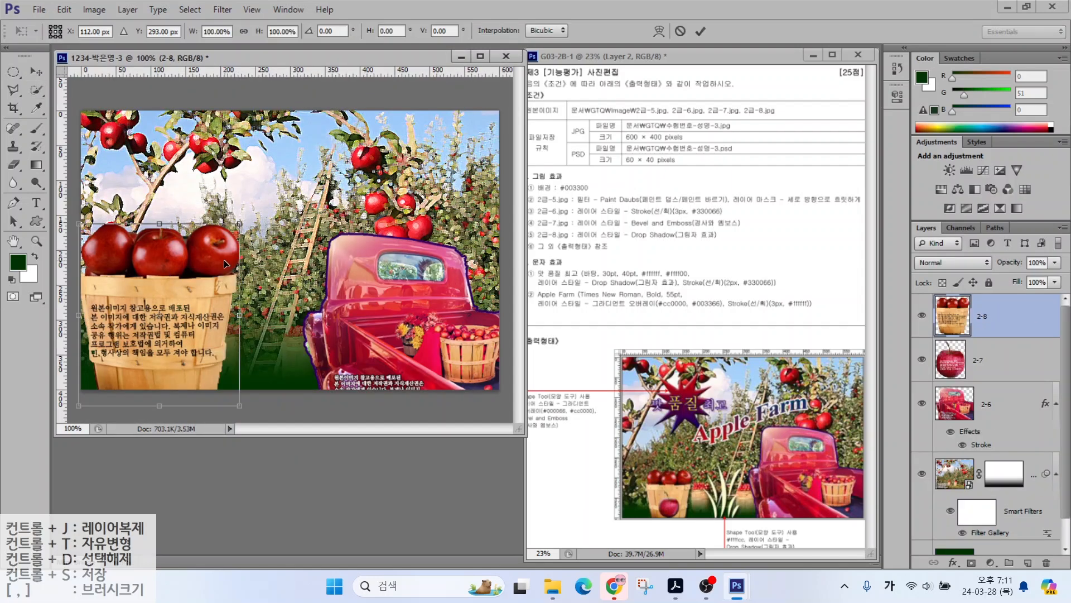
pyautogui.moveTo(240, 222); pyautogui.dragTo(206, 300)
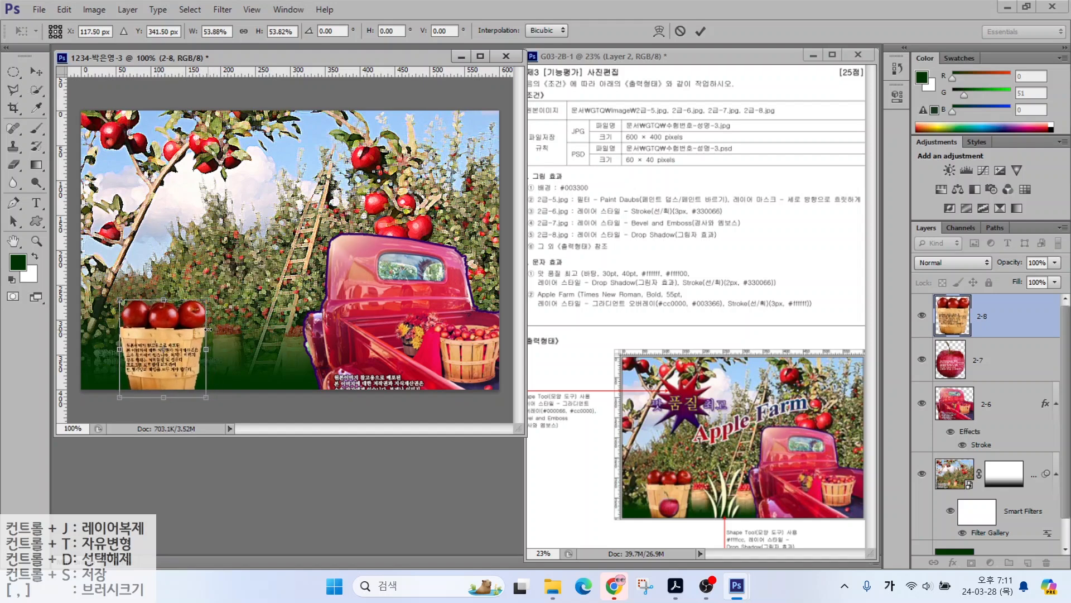
pyautogui.press('Return')
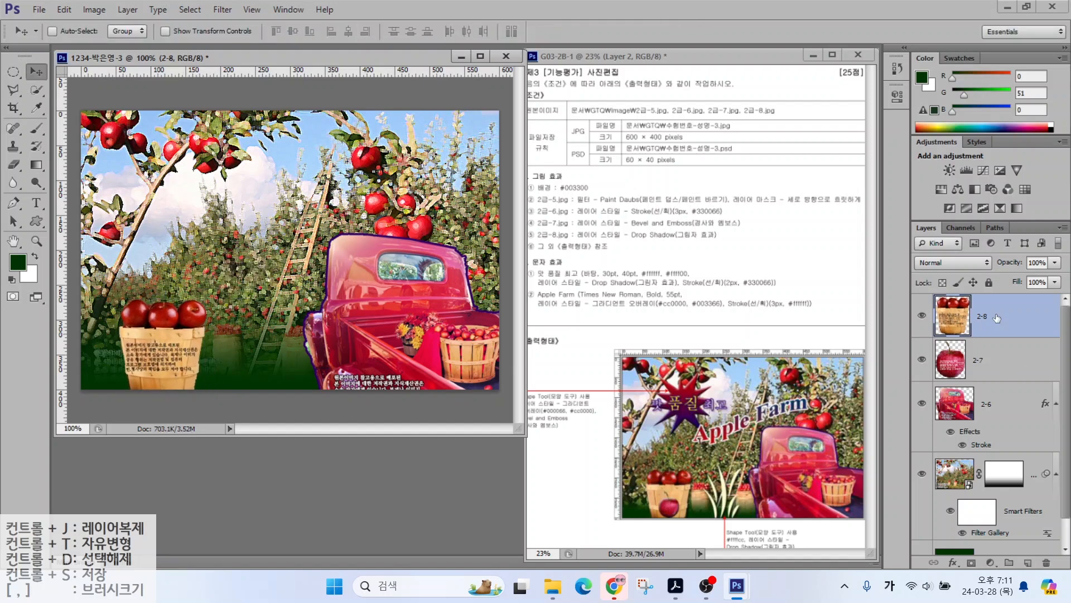
pyautogui.click(953, 561)
pyautogui.click(971, 569)
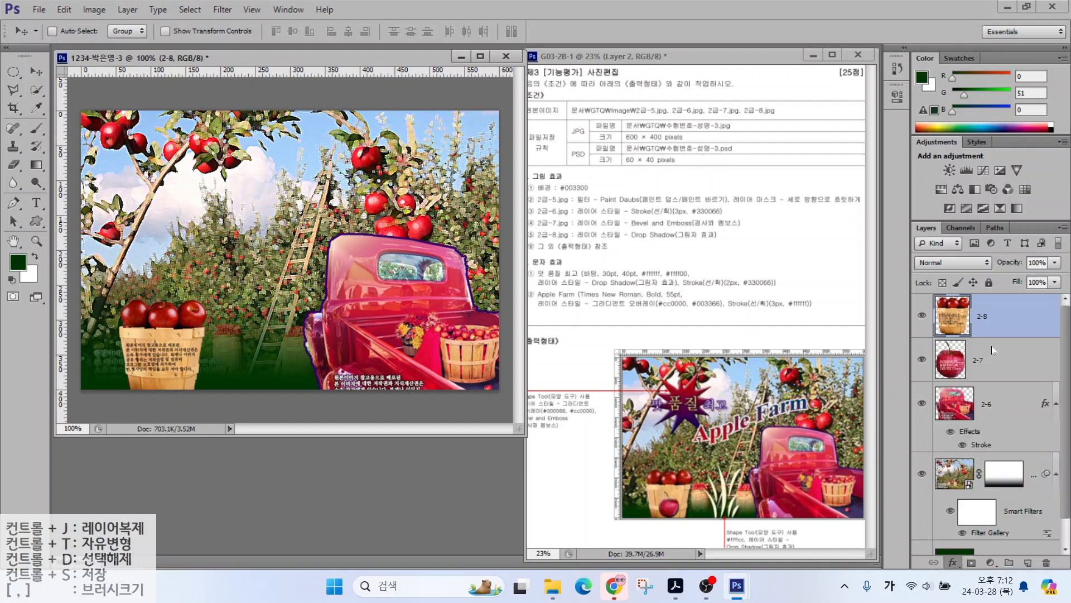
pyautogui.press('Return')
# Step: Move apple layer 2-7 above the basket and give it Bevel & Emboss
pyautogui.moveTo(961, 377); pyautogui.dragTo(970, 307)
pyautogui.click(953, 562)
pyautogui.click(978, 415)
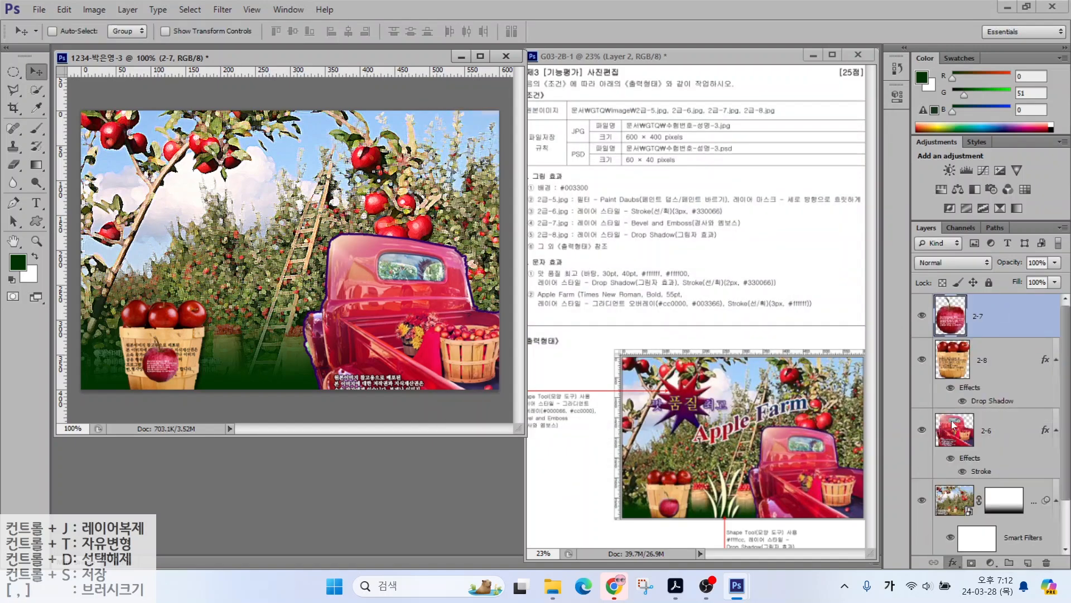
pyautogui.press('Return')
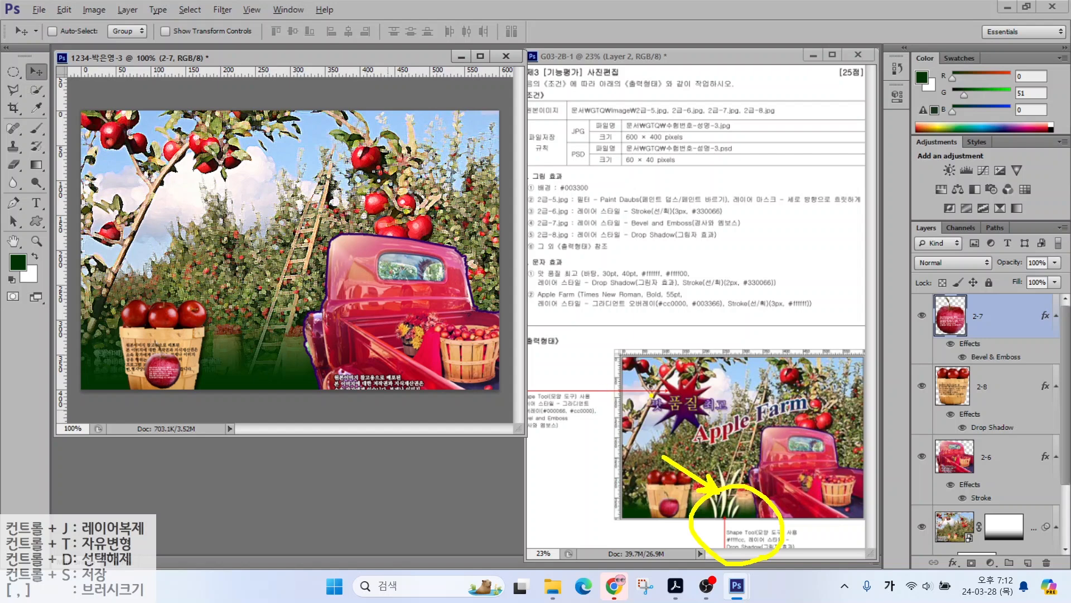
# Step: Draw a no-stroke grass custom shape between the basket and the truck
pyautogui.click(36, 222)
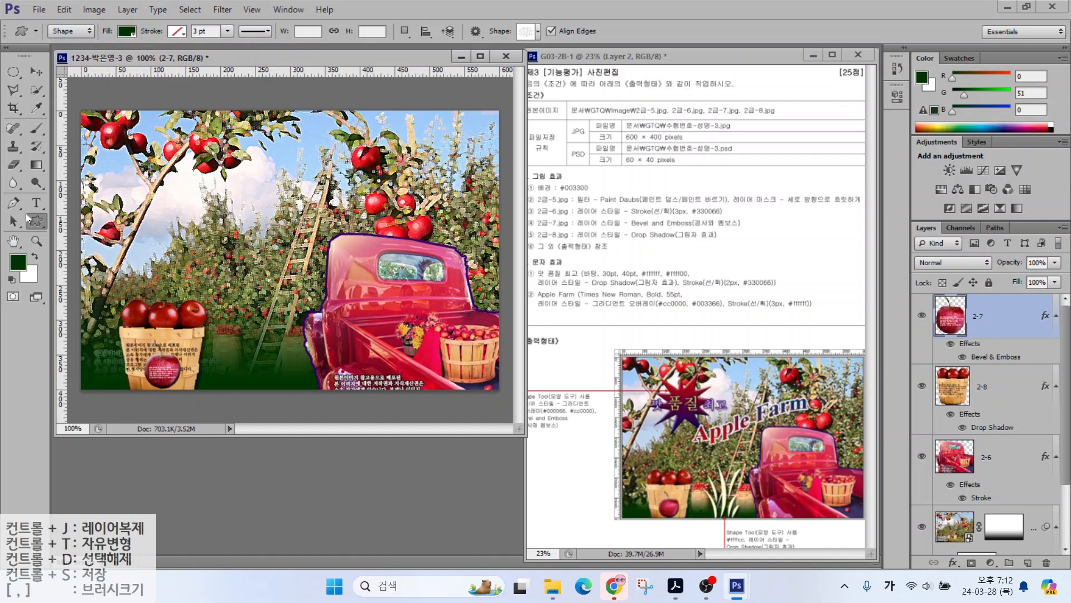
pyautogui.click(127, 31)
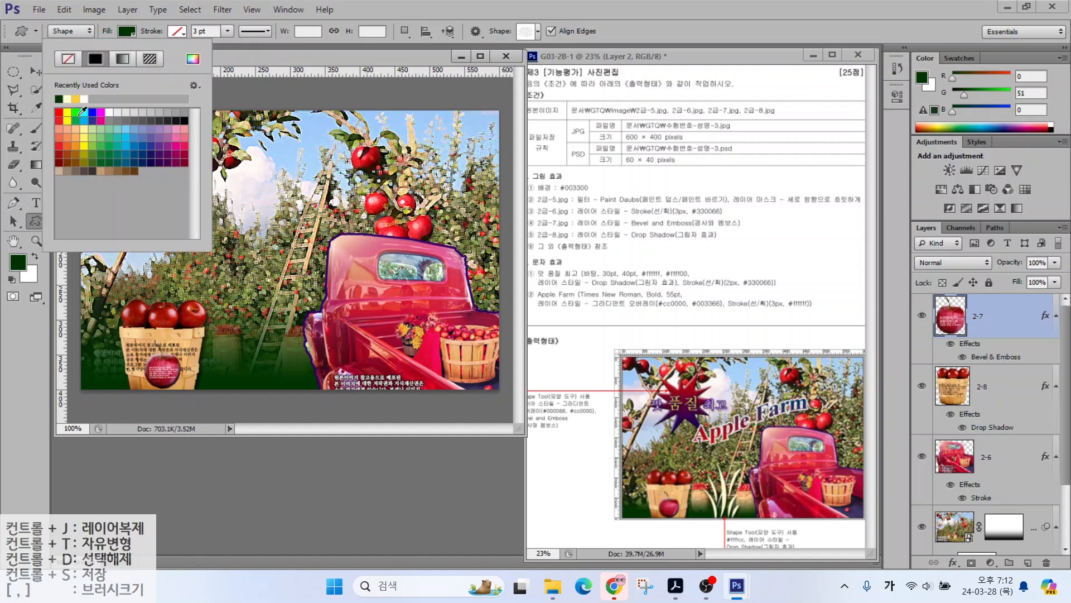
pyautogui.click(83, 112)
pyautogui.click(178, 32)
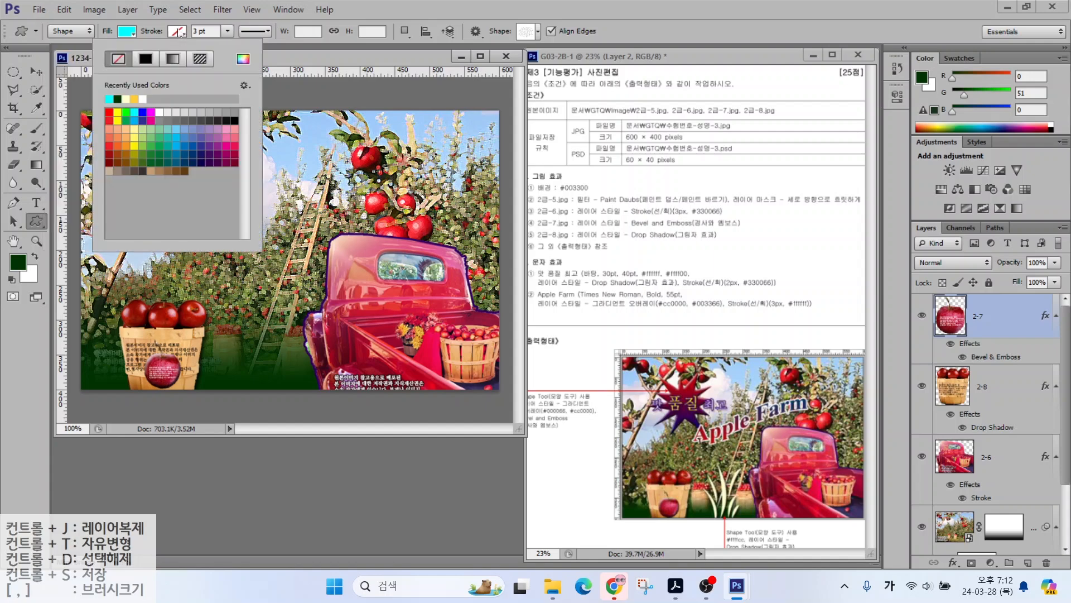
pyautogui.click(521, 32)
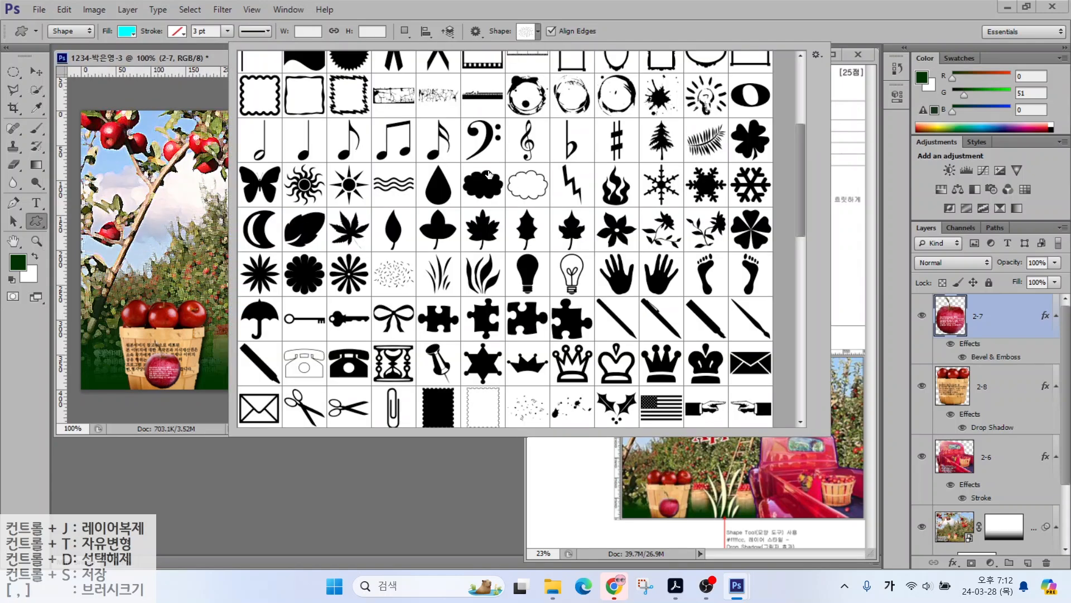
pyautogui.doubleClick(439, 273)
pyautogui.moveTo(237, 300); pyautogui.dragTo(300, 397)
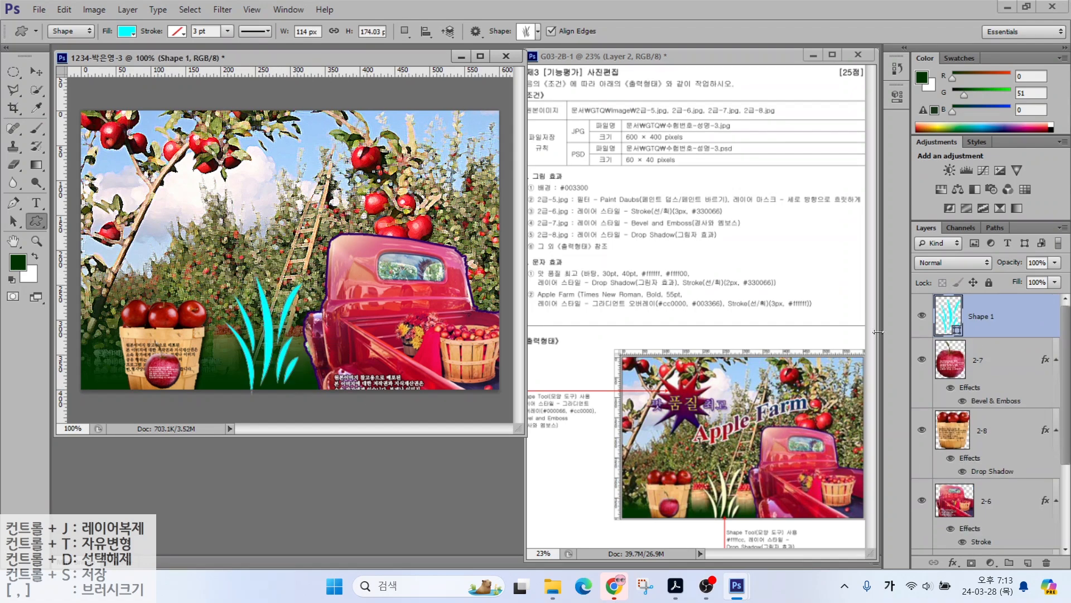
# Step: Change the grass shape's fill colour to pale yellow #ffffcc
pyautogui.doubleClick(946, 317)
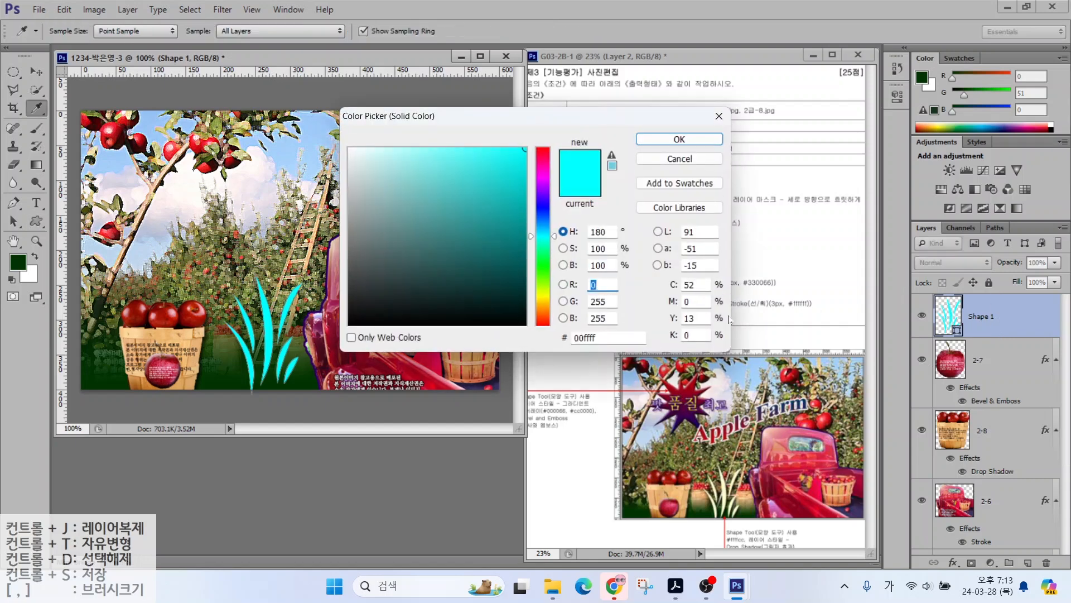
pyautogui.moveTo(602, 338); pyautogui.dragTo(509, 342)
pyautogui.write('ㄹㄹㄹ')
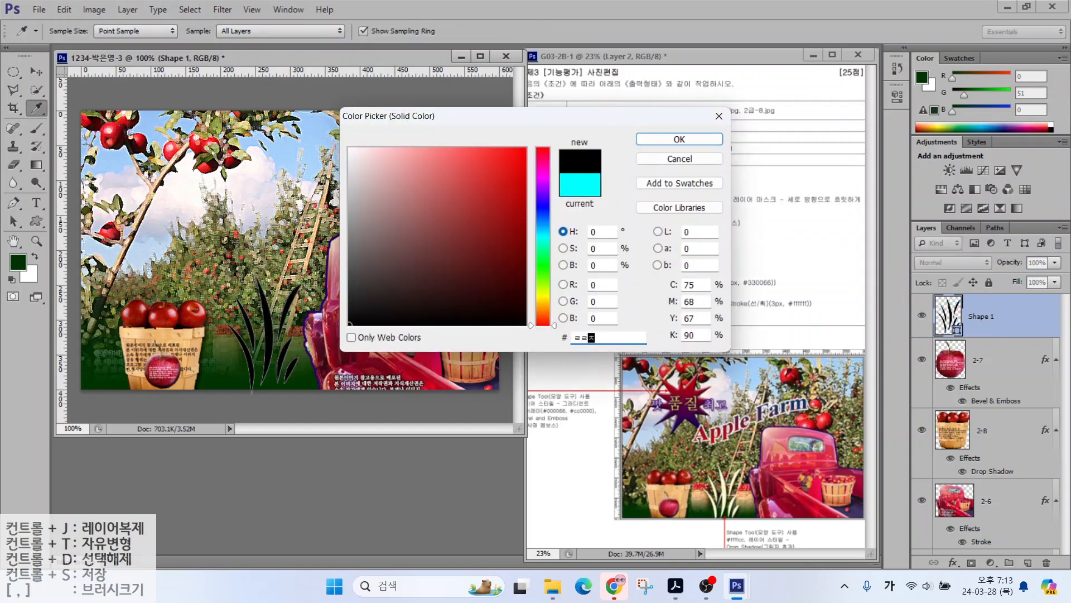
pyautogui.press('BackSpace')
pyautogui.press('BackSpace')
pyautogui.press('BackSpace')
pyautogui.press('Hangul')
pyautogui.write('ffffcc')
pyautogui.press('Return')
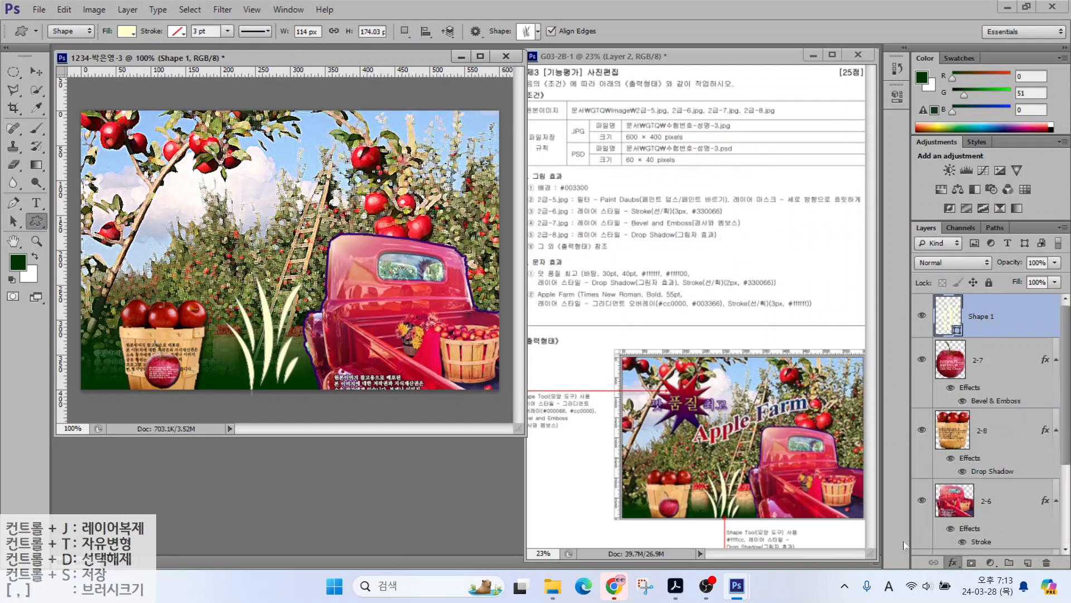
# Step: Add a Drop Shadow effect to the grass shape
pyautogui.click(841, 135)
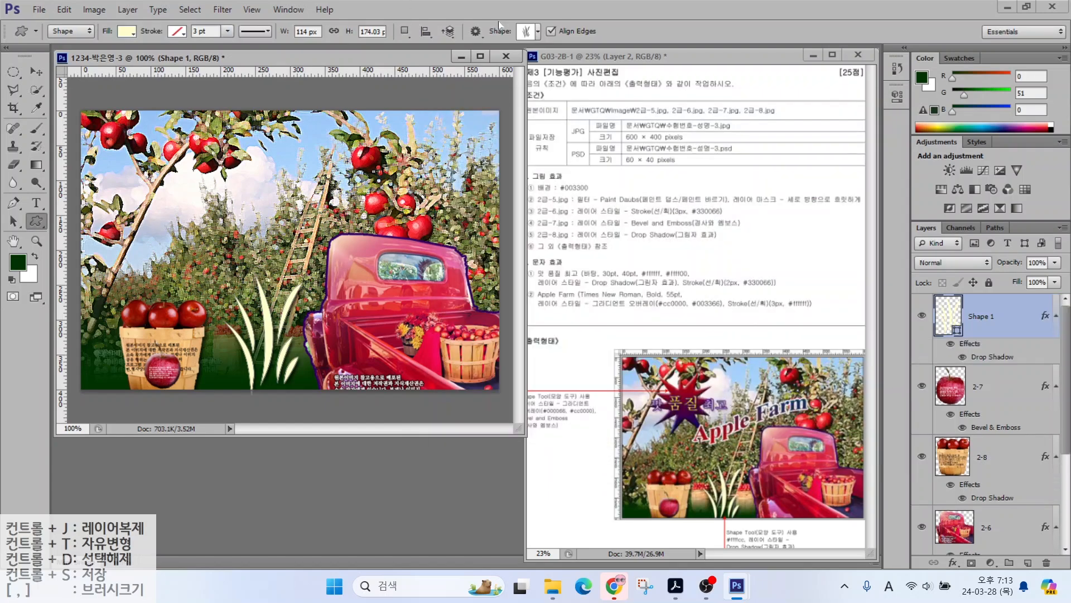
pyautogui.click(536, 31)
pyautogui.moveTo(800, 204); pyautogui.dragTo(802, 341)
pyautogui.doubleClick(482, 216)
# Step: Draw a starburst at upper left with a navy 000066 to red cc0000 Gradient Overlay
pyautogui.moveTo(149, 124); pyautogui.dragTo(260, 229)
pyautogui.click(952, 563)
pyautogui.click(968, 503)
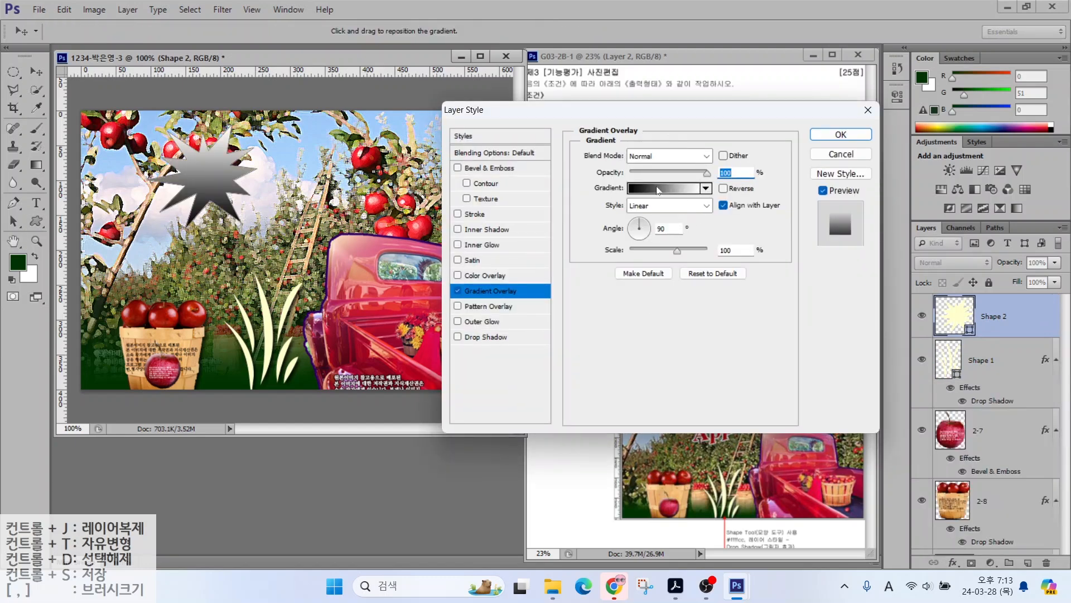
pyautogui.click(659, 189)
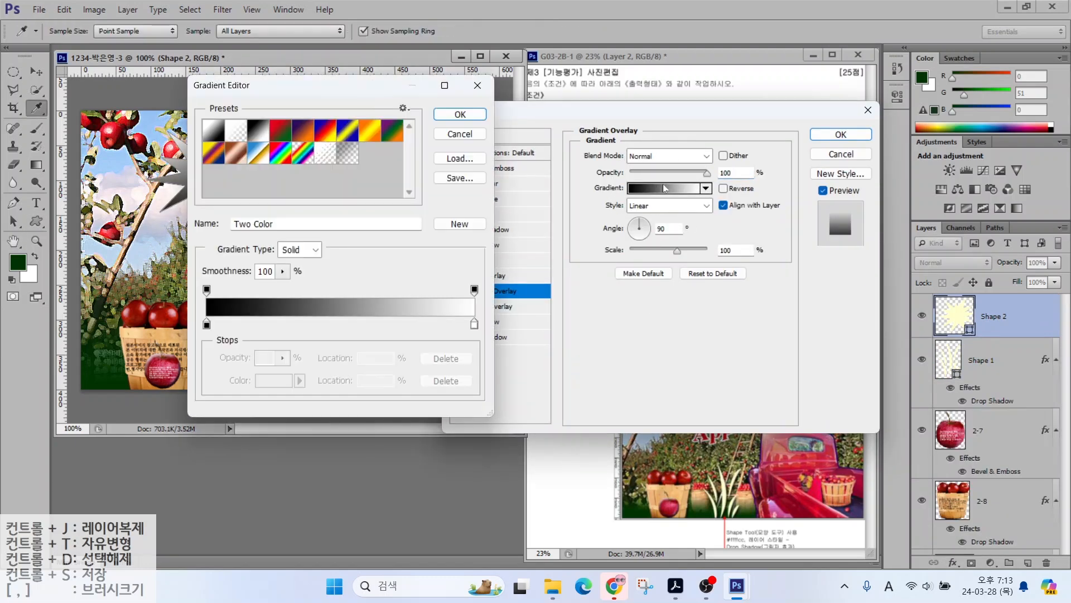
pyautogui.click(207, 326)
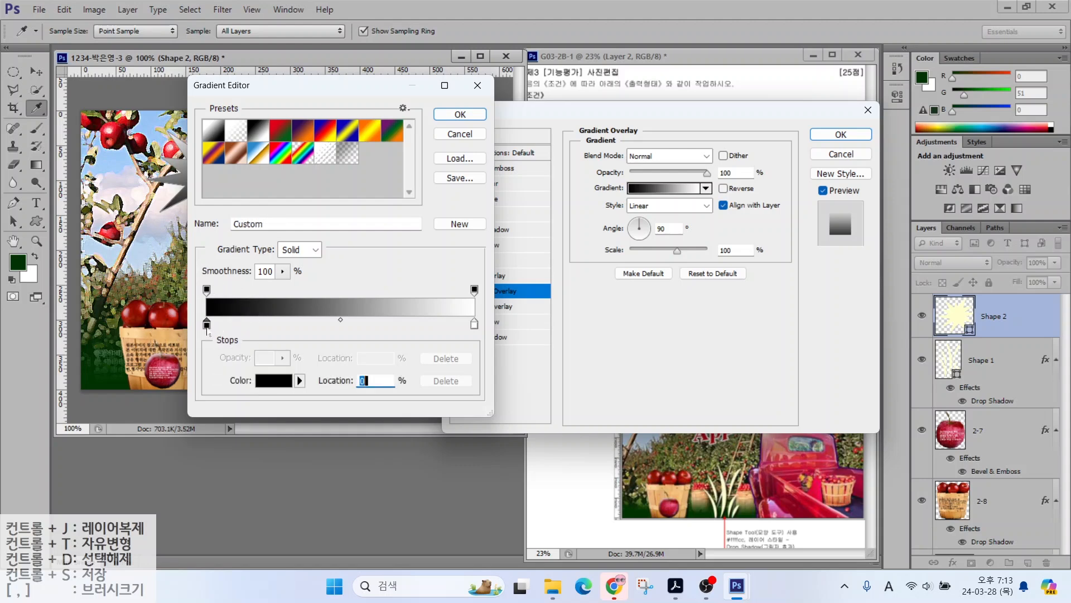
pyautogui.click(274, 380)
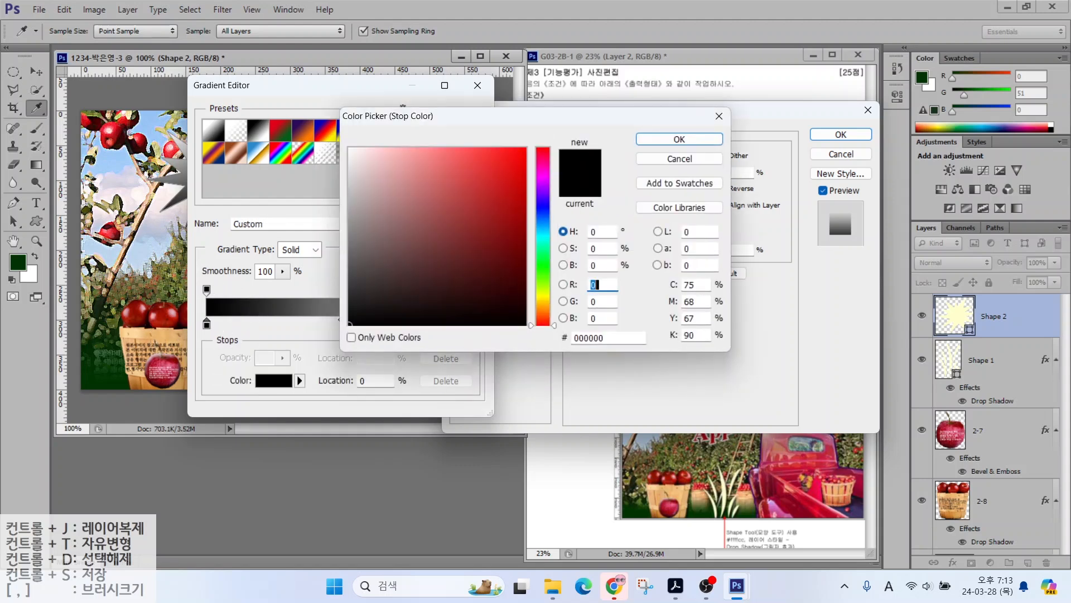
pyautogui.write('000066')
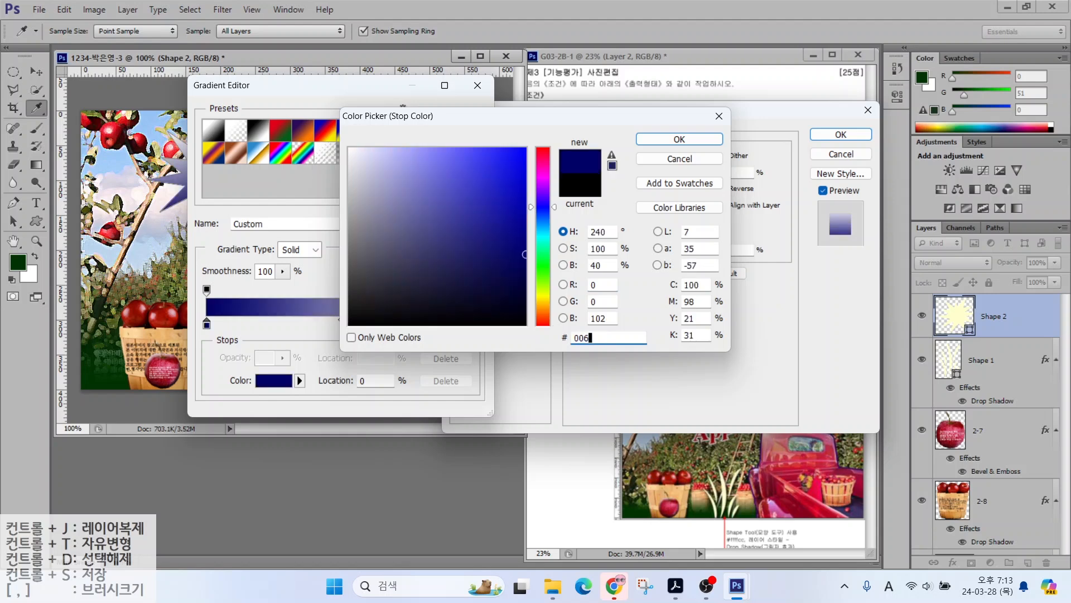
pyautogui.press('Return')
pyautogui.click(473, 325)
pyautogui.doubleClick(473, 326)
pyautogui.doubleClick(608, 338)
pyautogui.write('cc0000')
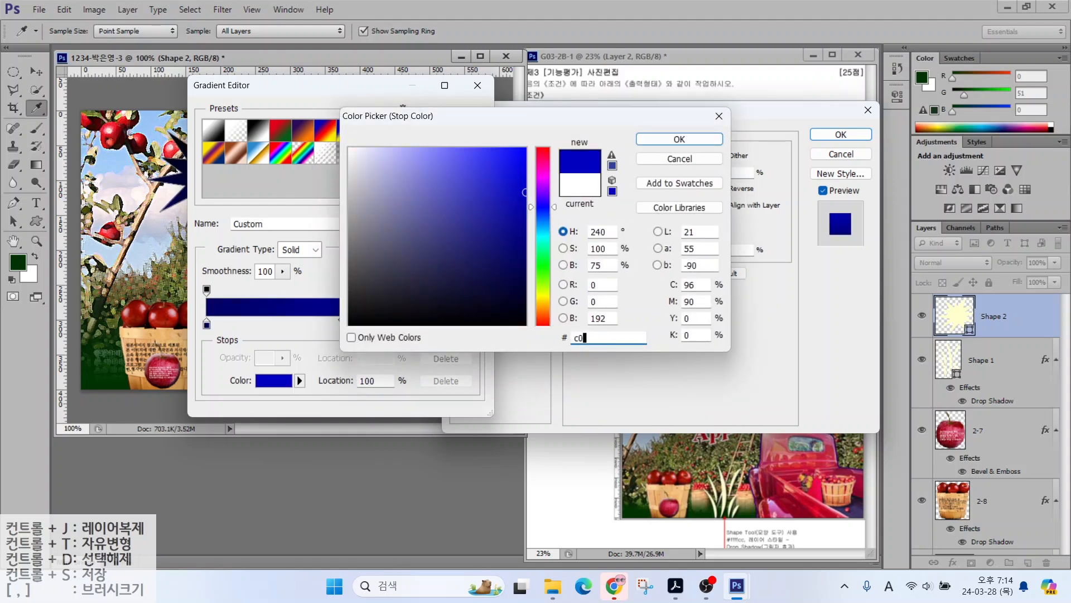
pyautogui.press('Return')
pyautogui.click(459, 114)
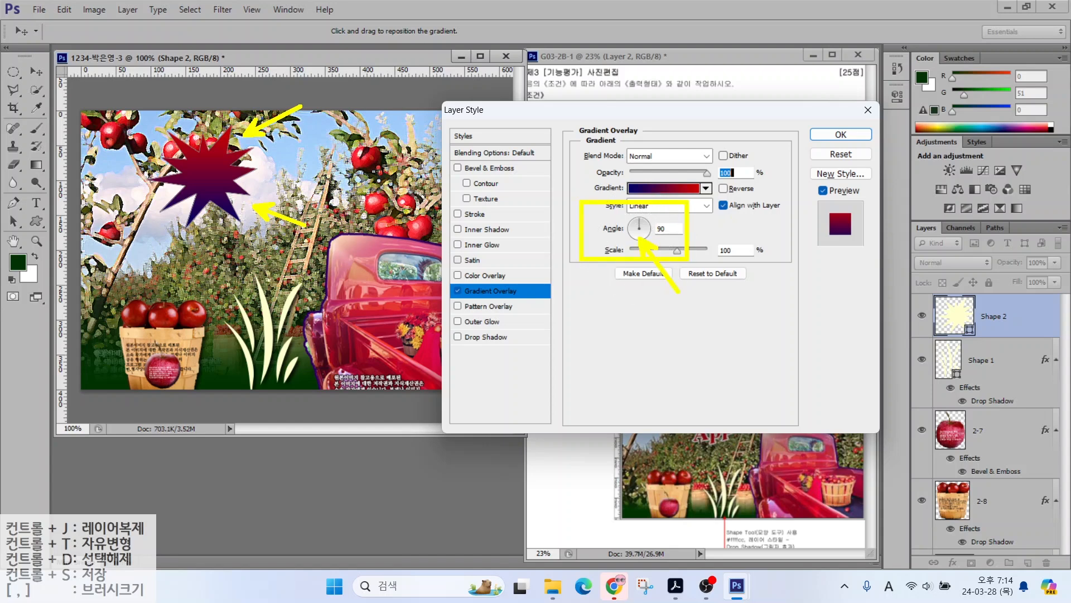
# Step: Add Bevel & Emboss to the starburst and apply its layer styles
pyautogui.click(485, 168)
pyautogui.click(840, 136)
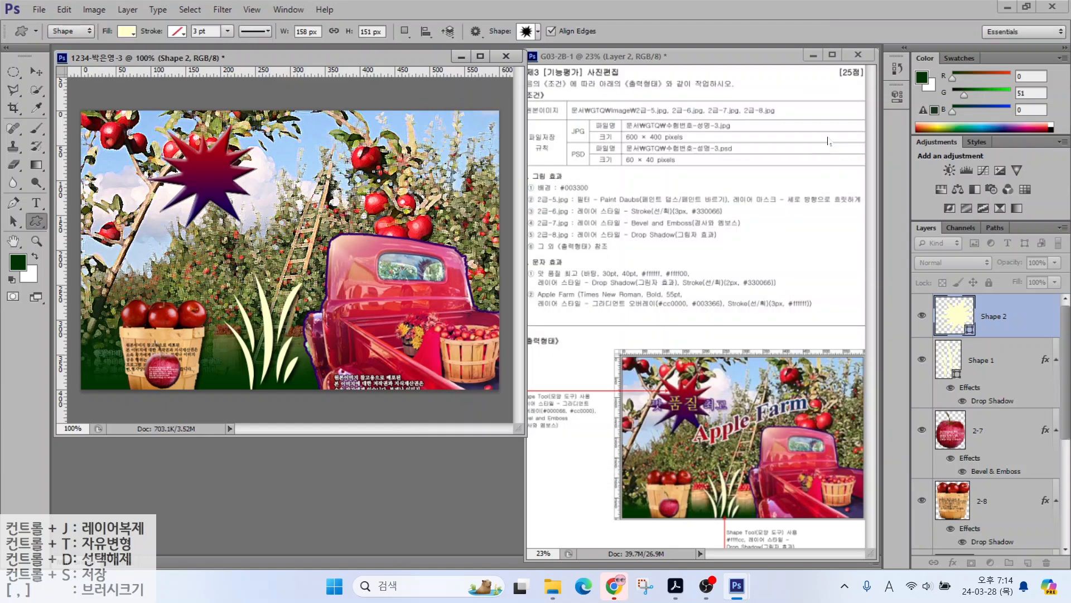
pyautogui.click(35, 207)
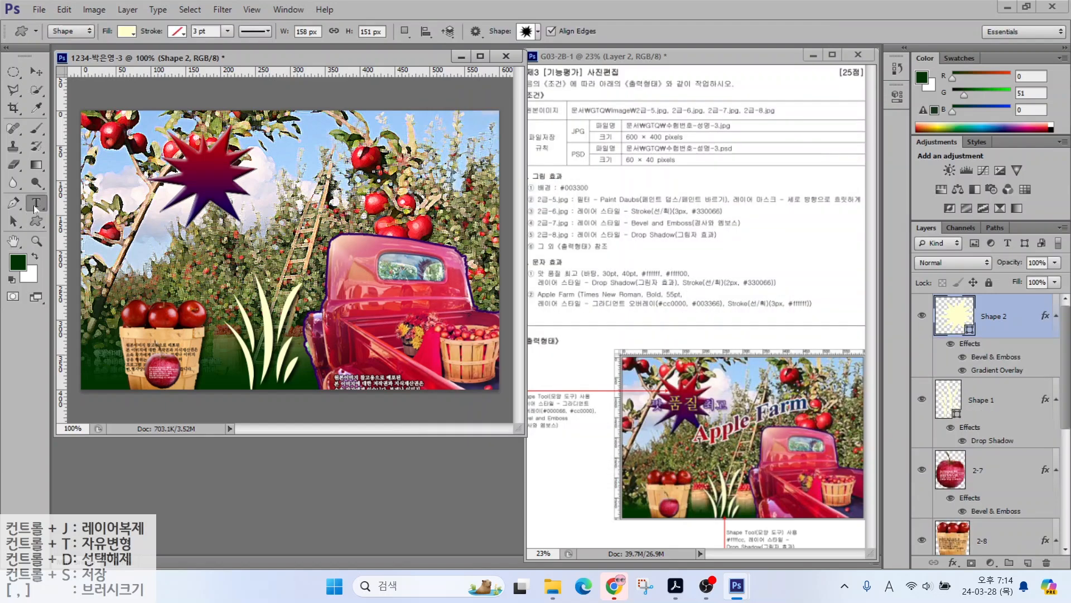
# Step: Type the slogan '맛 품질 최고' in white 바탕 at 30 pt
pyautogui.click(150, 223)
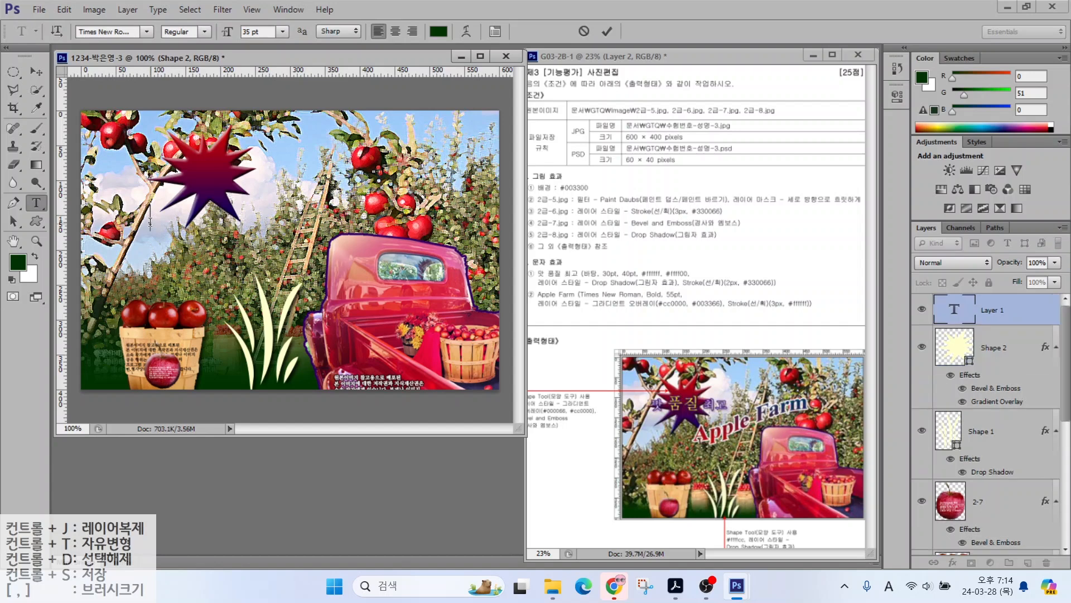
pyautogui.write('맛 품질 최고')
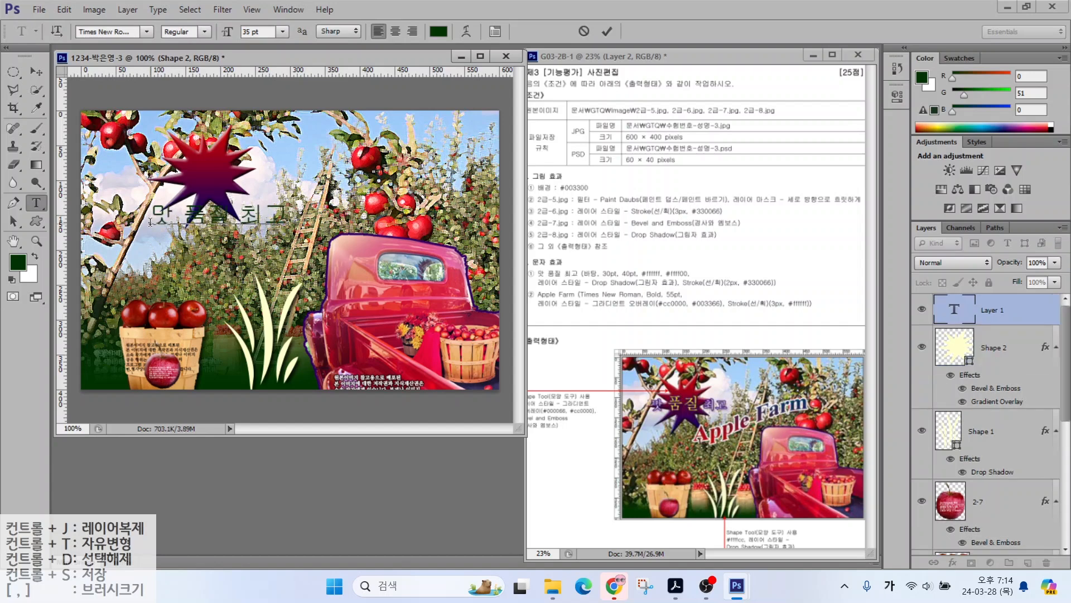
pyautogui.hotkey('ctrl', 'Return')
pyautogui.click(146, 31)
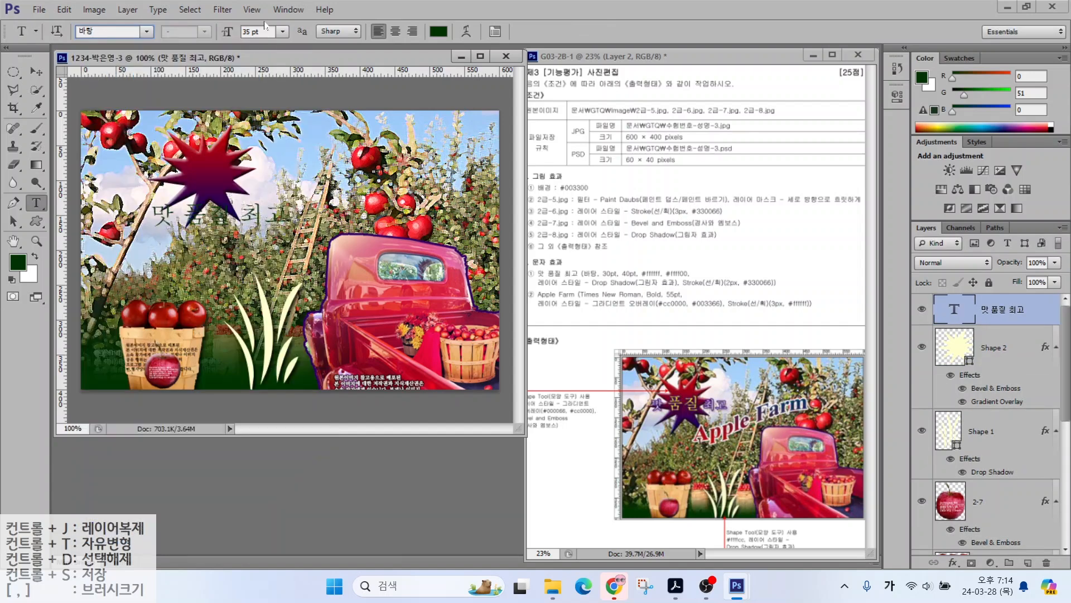
pyautogui.click(110, 272)
pyautogui.press('Tab')
pyautogui.press('Return')
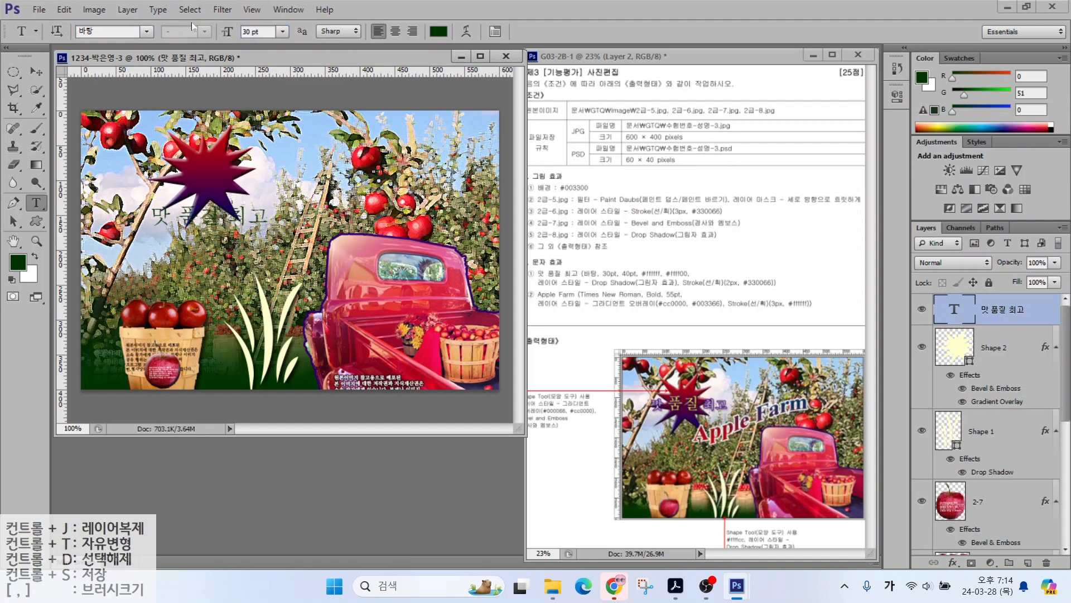
pyautogui.click(438, 32)
pyautogui.click(350, 149)
pyautogui.click(674, 142)
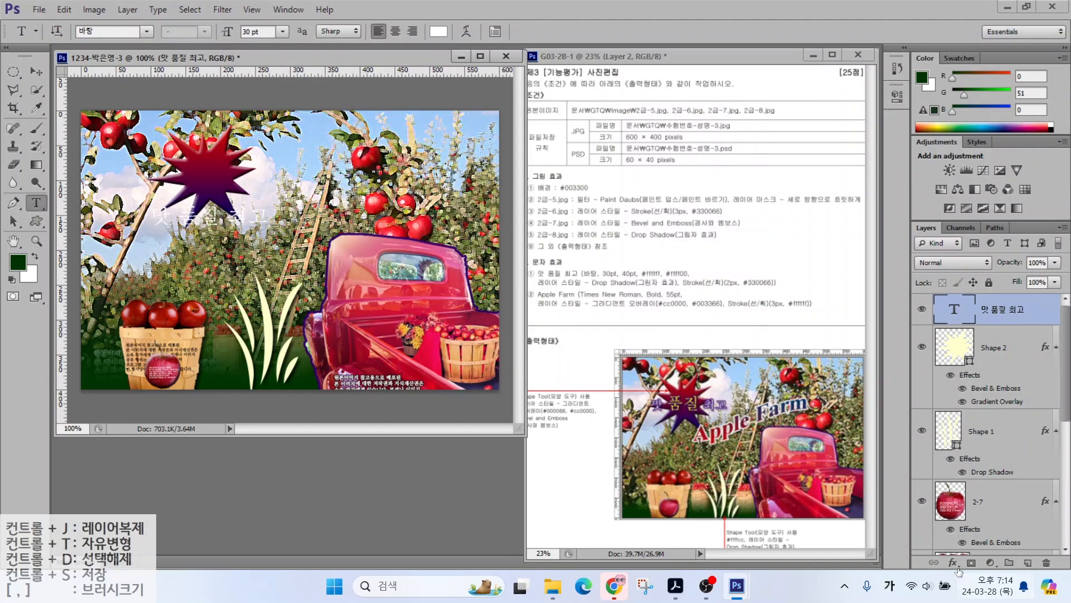
# Step: Add a purple 330066 Stroke layer effect to the slogan
pyautogui.click(953, 563)
pyautogui.click(956, 427)
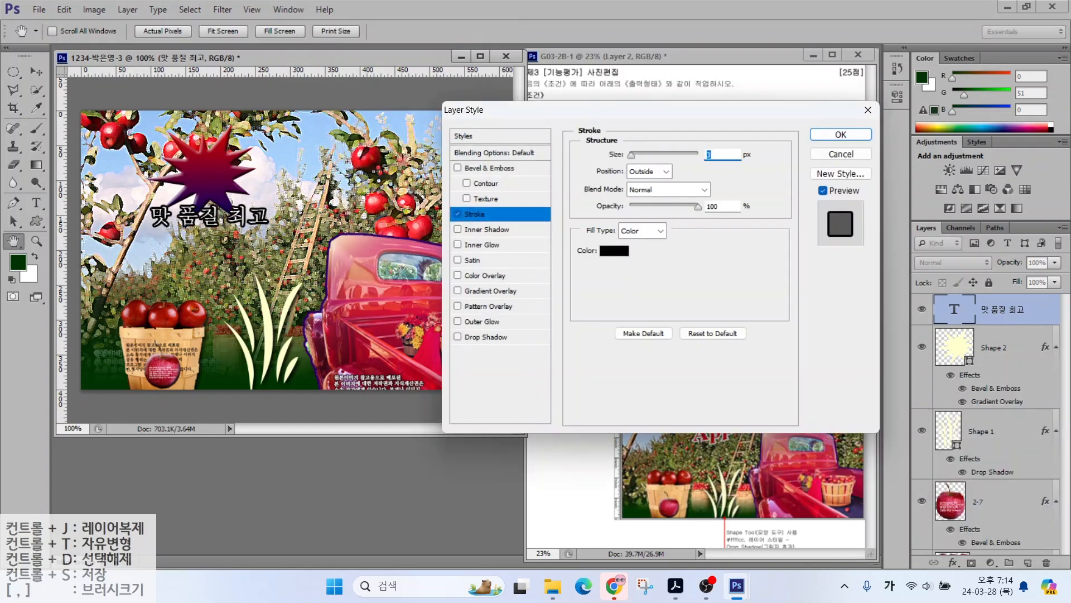
pyautogui.click(618, 313)
pyautogui.click(611, 337)
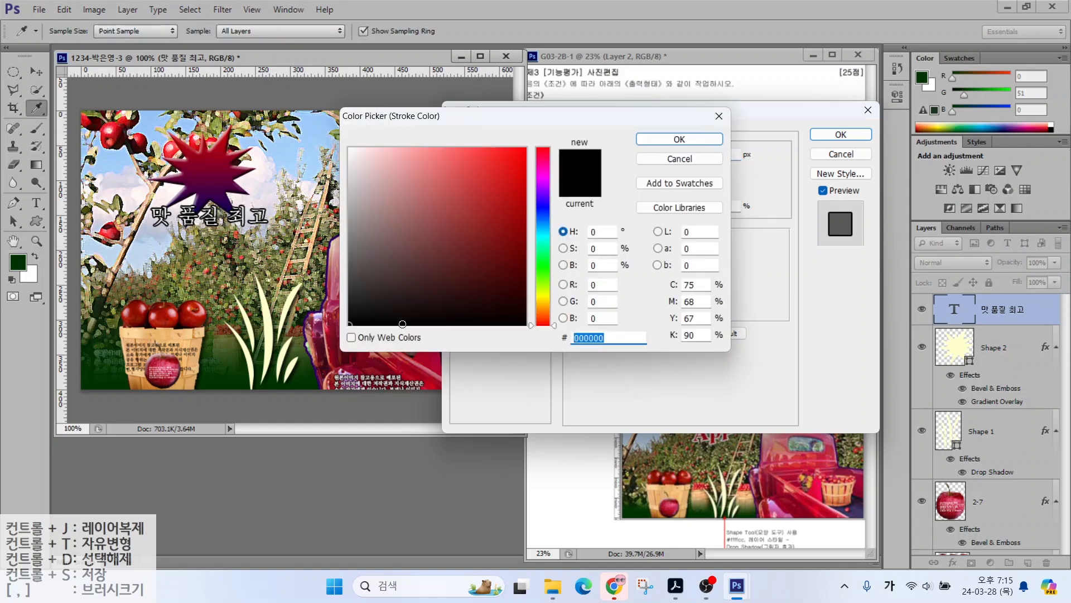
pyautogui.write('330066')
pyautogui.press('Return')
pyautogui.click(841, 134)
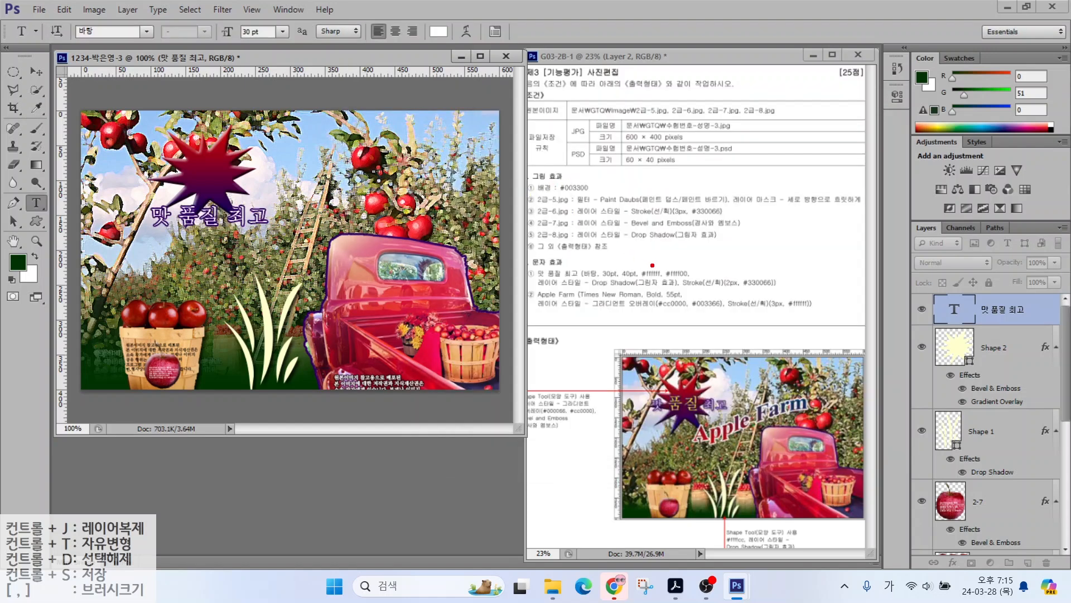
pyautogui.moveTo(605, 264)
pyautogui.mouseDown()
pyautogui.moveTo(586, 235)
pyautogui.moveTo(627, 260)
pyautogui.moveTo(603, 233)
pyautogui.mouseUp()
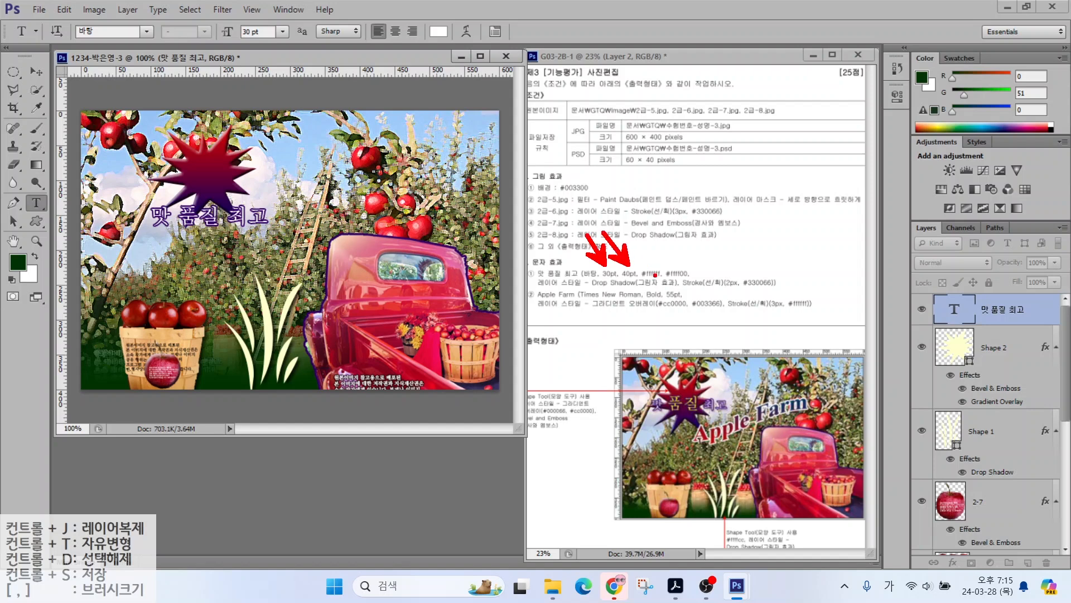
pyautogui.moveTo(657, 262)
pyautogui.mouseDown()
pyautogui.moveTo(716, 230)
pyautogui.moveTo(705, 262)
pyautogui.moveTo(725, 249)
pyautogui.mouseUp()
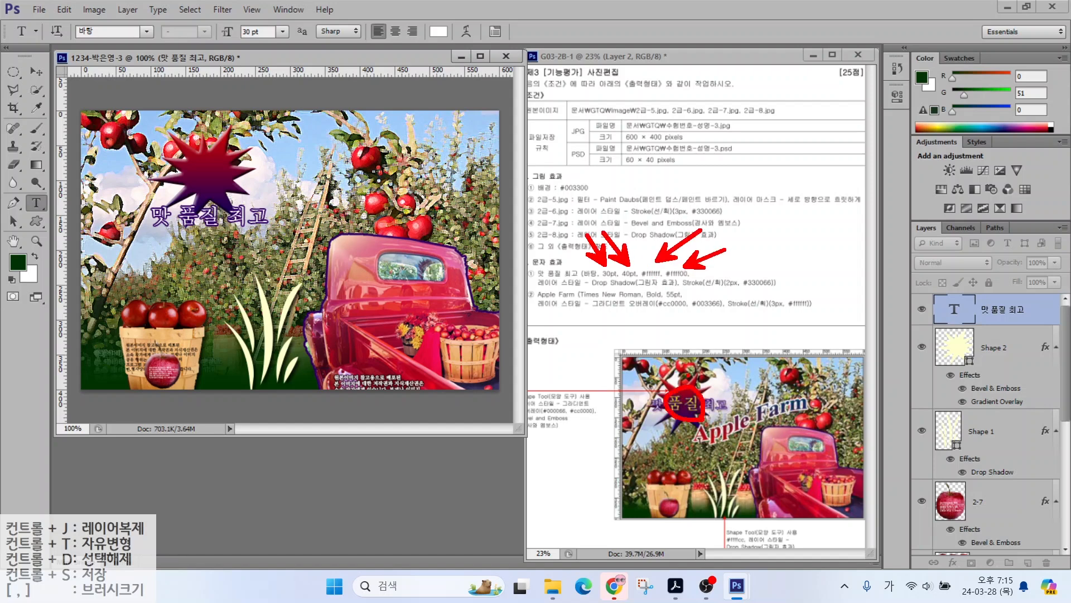
pyautogui.press('Escape')
# Step: Make the word 품질 40 pt yellow (ffff00) and move the slogan onto the star
pyautogui.doubleClick(190, 216)
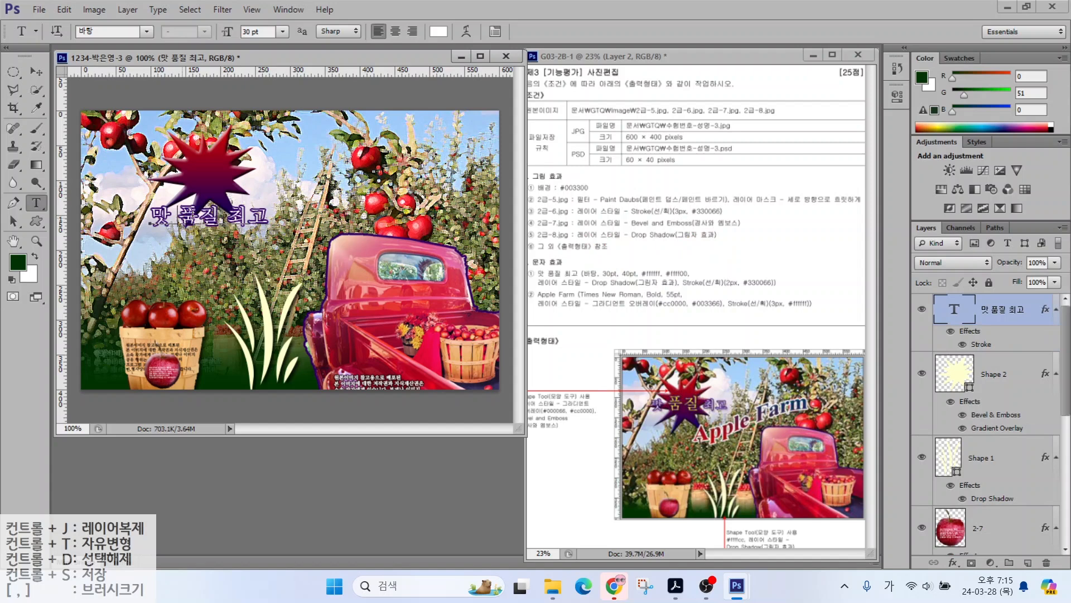
pyautogui.doubleClick(251, 32)
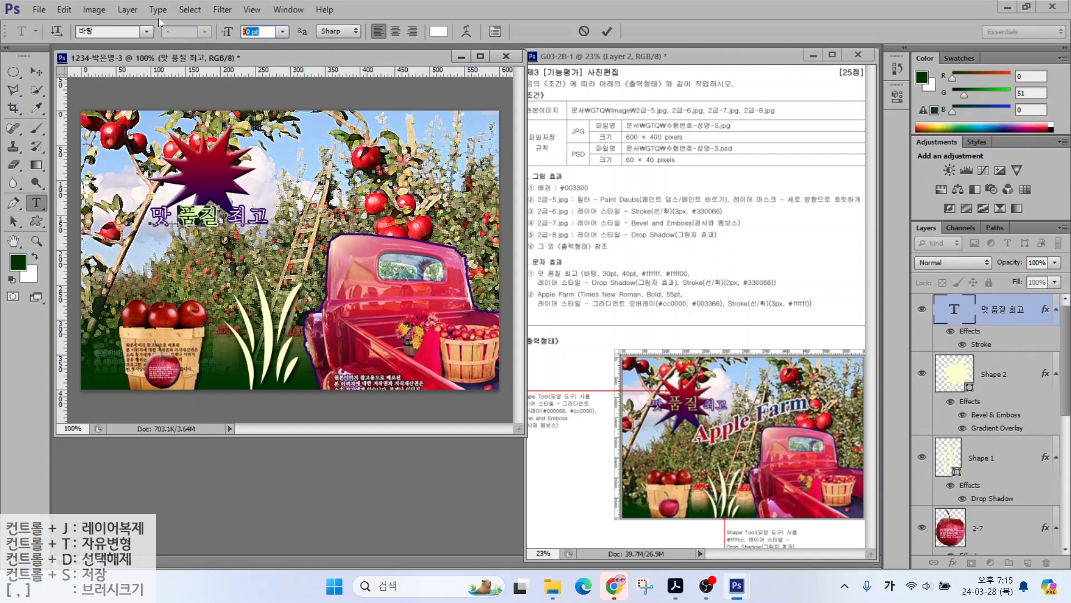
pyautogui.write('40')
pyautogui.click(439, 34)
pyautogui.write('ffff00')
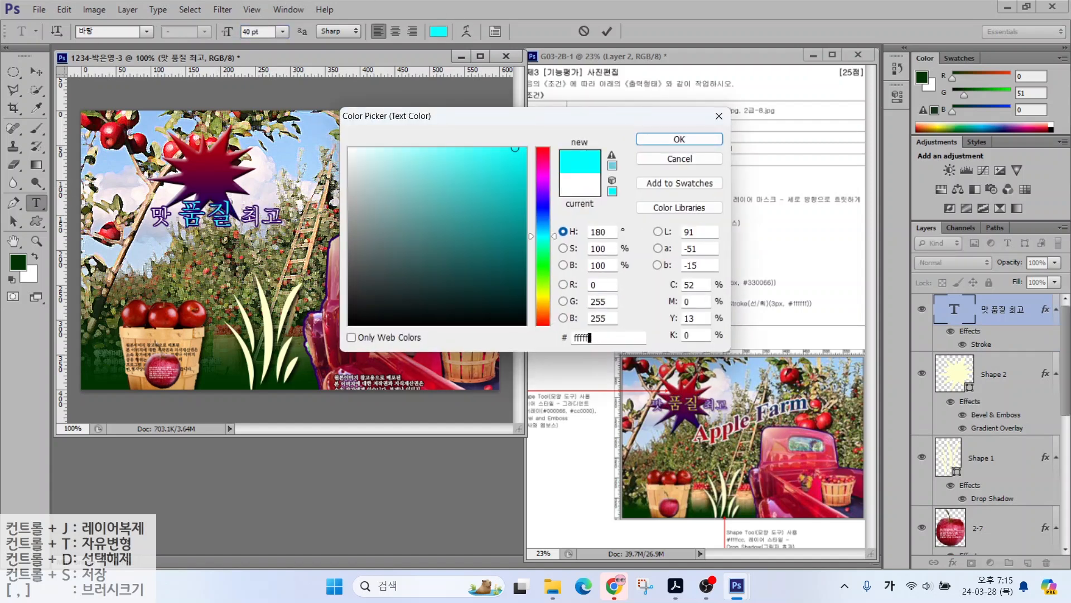
pyautogui.press('Return')
pyautogui.moveTo(191, 216); pyautogui.dragTo(186, 175)
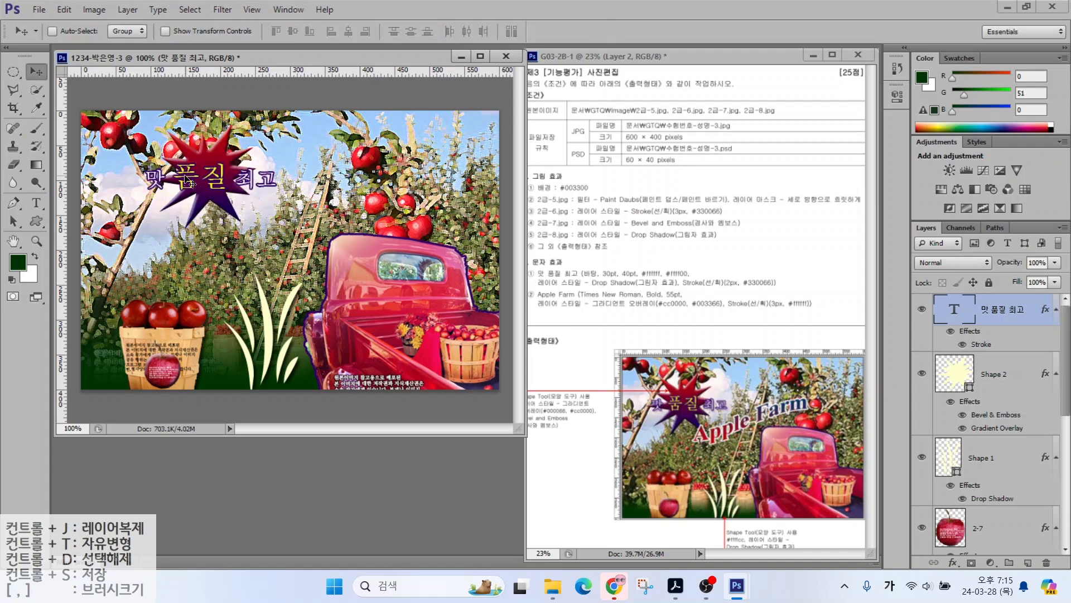
pyautogui.press('t')
pyautogui.click(176, 243)
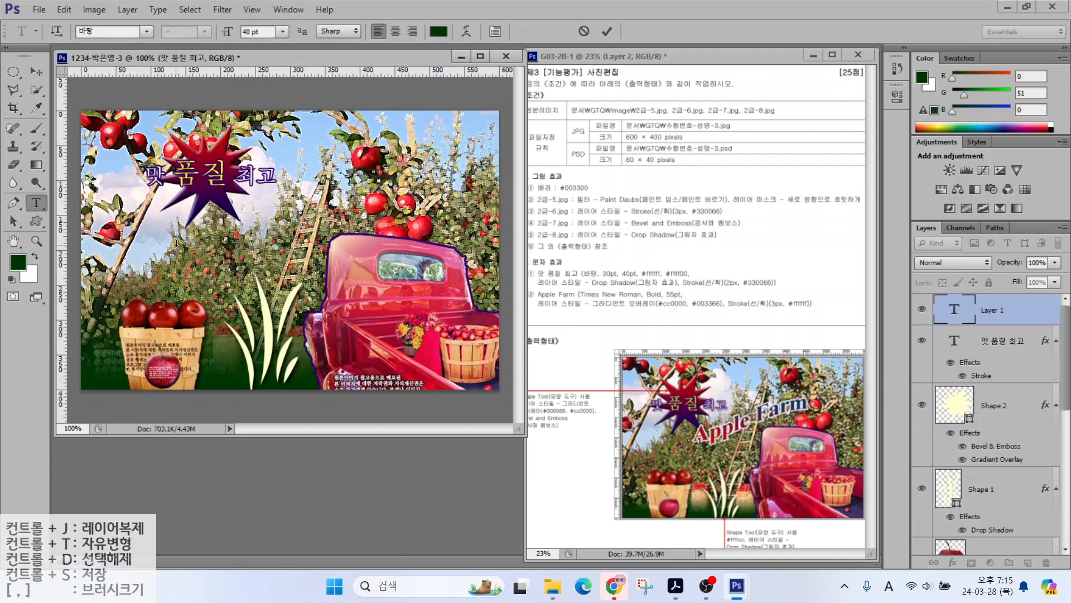
# Step: Type 'Apple Farm' in Times New Roman Bold at 55 pt
pyautogui.write('Apple Farm')
pyautogui.hotkey('ctrl', 'Return')
pyautogui.click(146, 31)
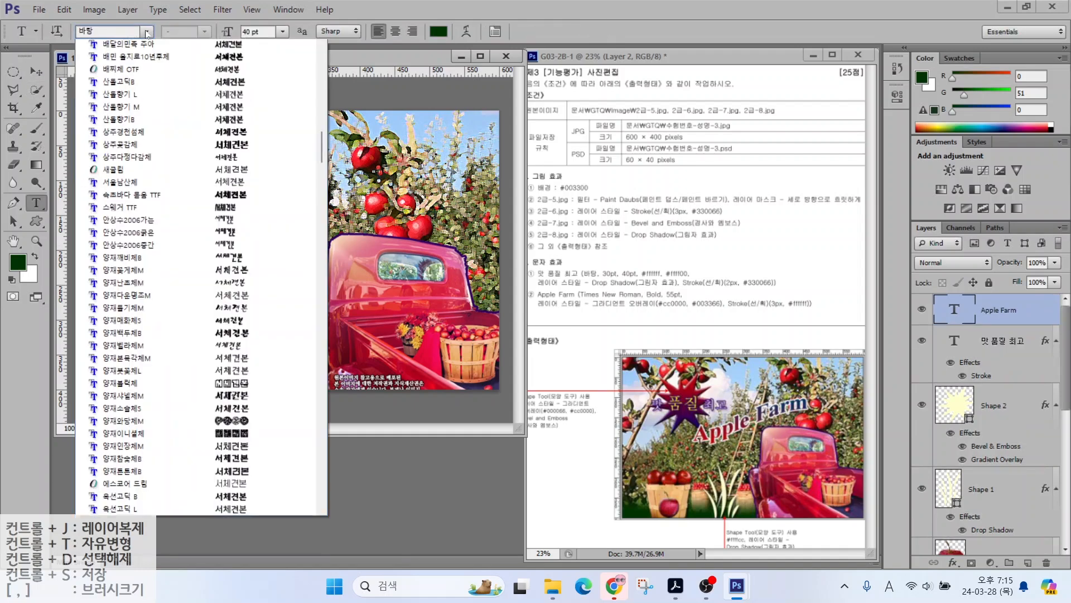
pyautogui.scroll(-20, 146, 98)
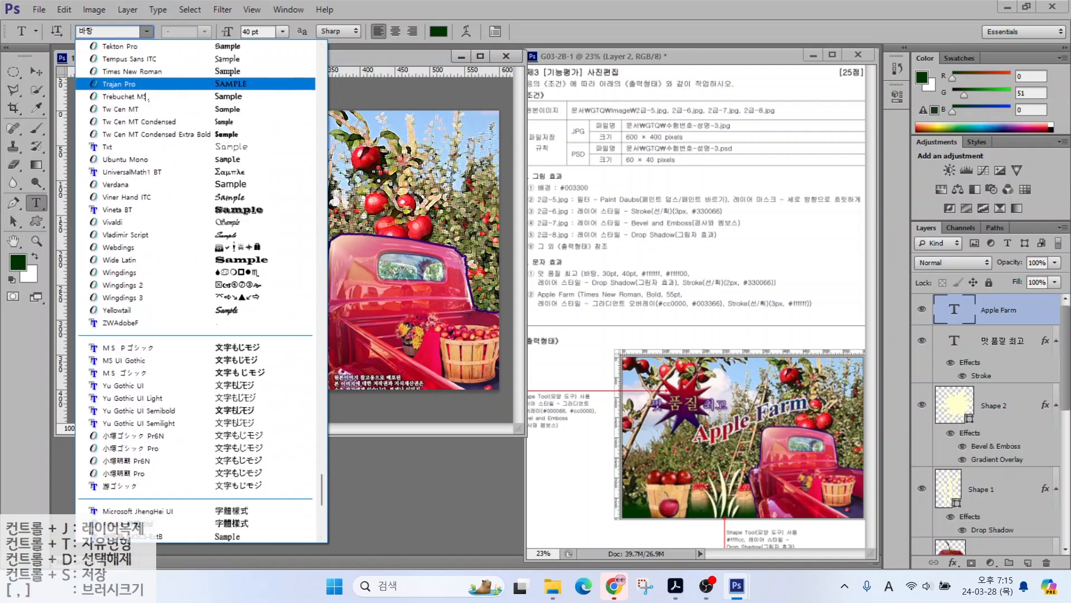
pyautogui.click(128, 71)
pyautogui.click(184, 32)
pyautogui.click(174, 68)
pyautogui.click(253, 32)
pyautogui.write('5')
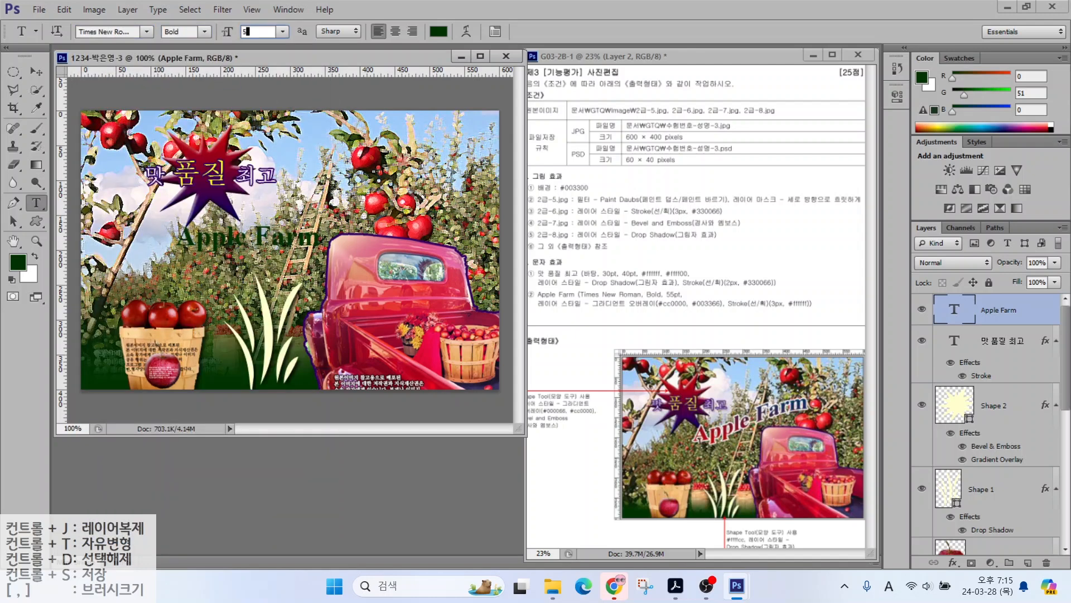
pyautogui.write('5')
pyautogui.press('Return')
# Step: Add a Gradient Overlay running from red d00 to dark blue 036
pyautogui.click(952, 562)
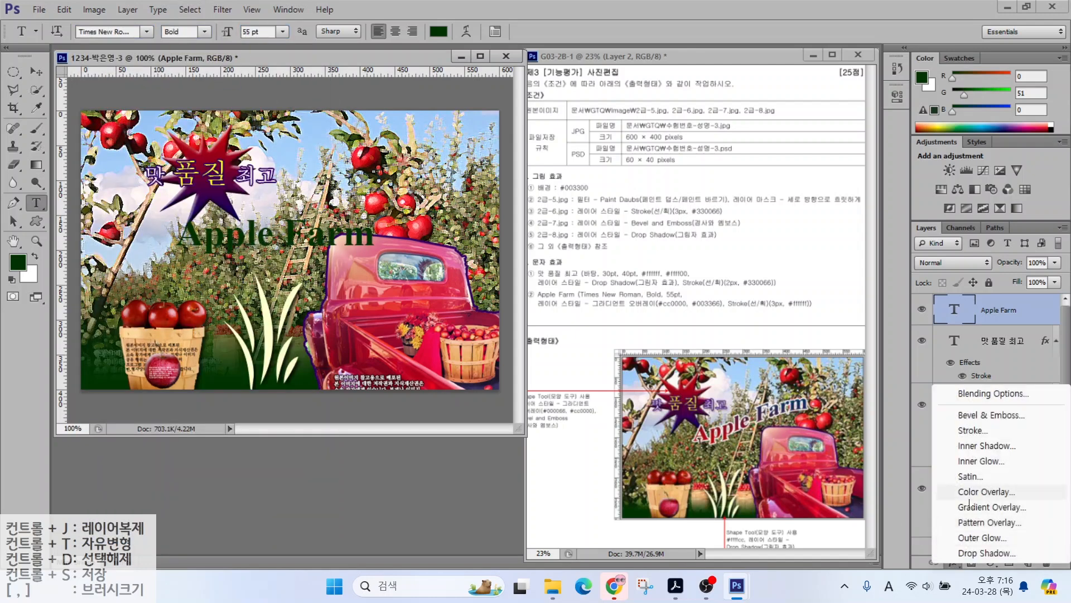
pyautogui.click(977, 504)
pyautogui.click(642, 187)
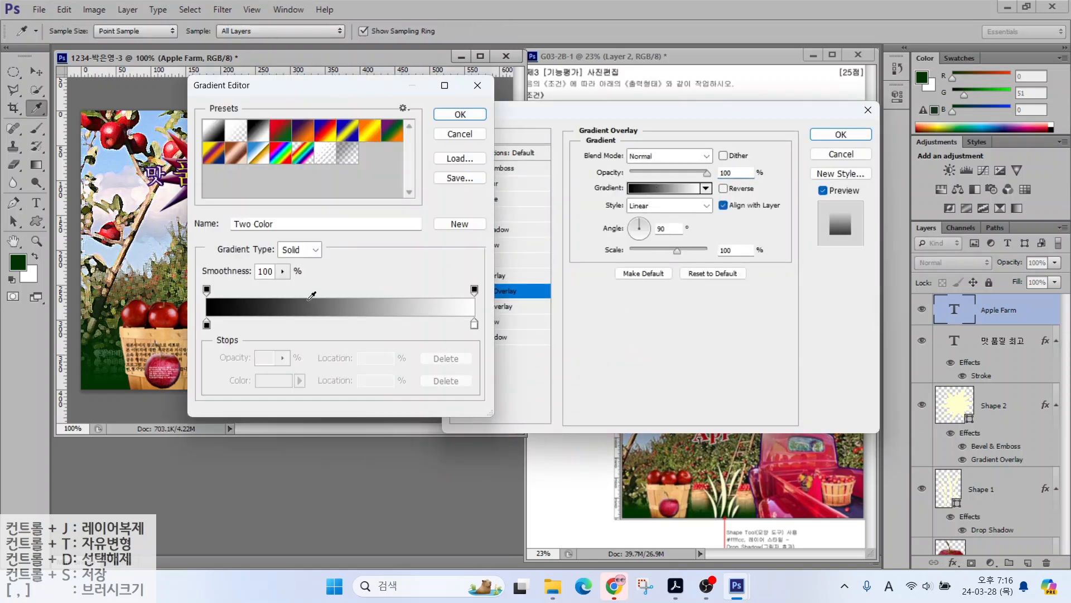
pyautogui.click(207, 323)
pyautogui.click(273, 380)
pyautogui.doubleClick(608, 337)
pyautogui.write('d00')
pyautogui.press('Return')
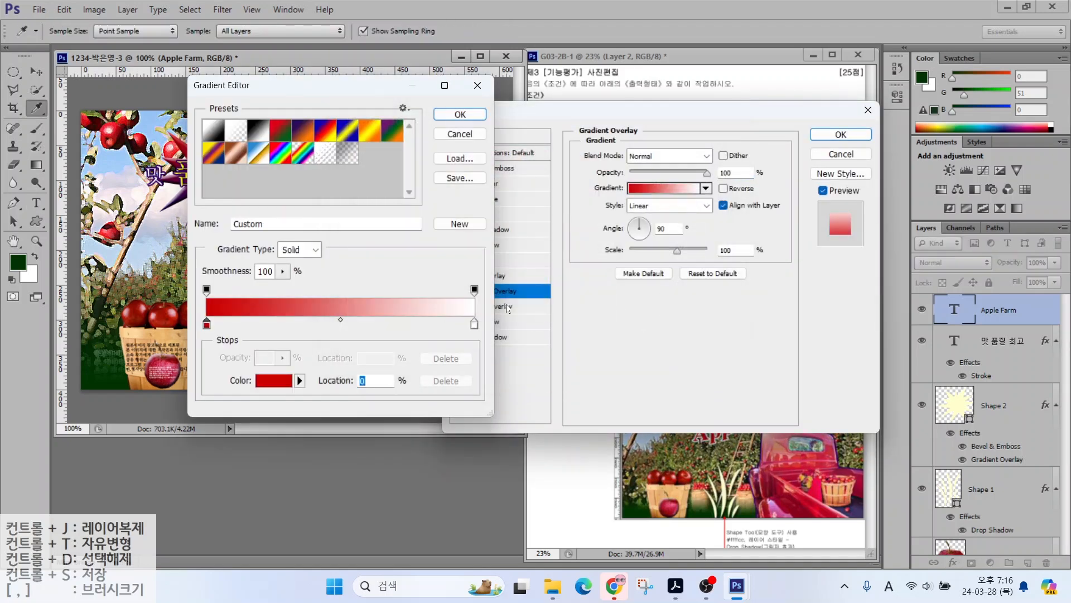
pyautogui.doubleClick(474, 324)
pyautogui.doubleClick(608, 338)
pyautogui.write('036')
pyautogui.press('Return')
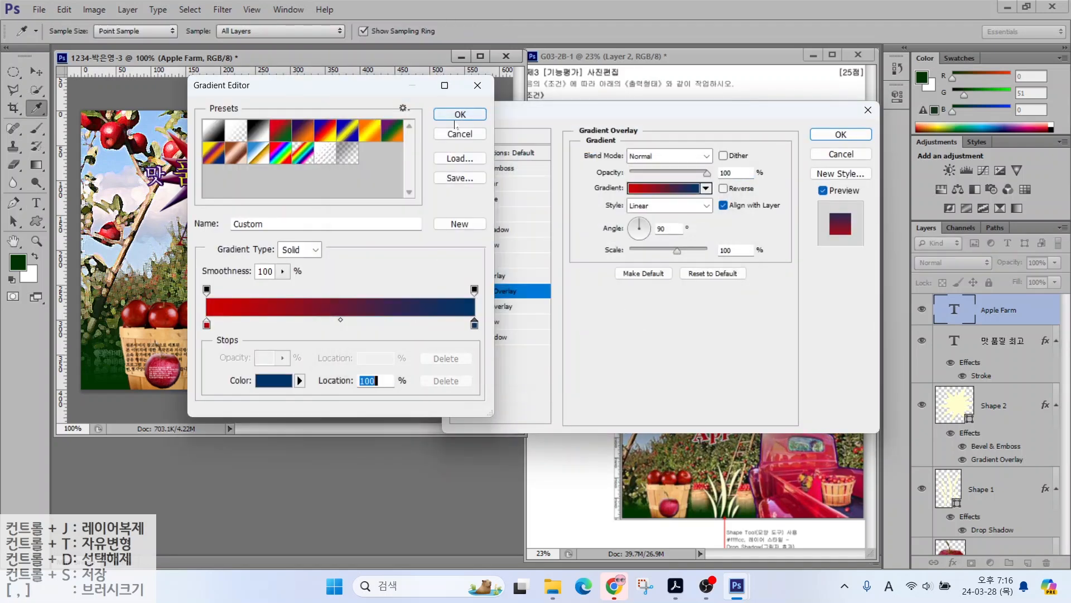
pyautogui.click(455, 112)
# Step: Give the title a white Stroke outline
pyautogui.click(474, 214)
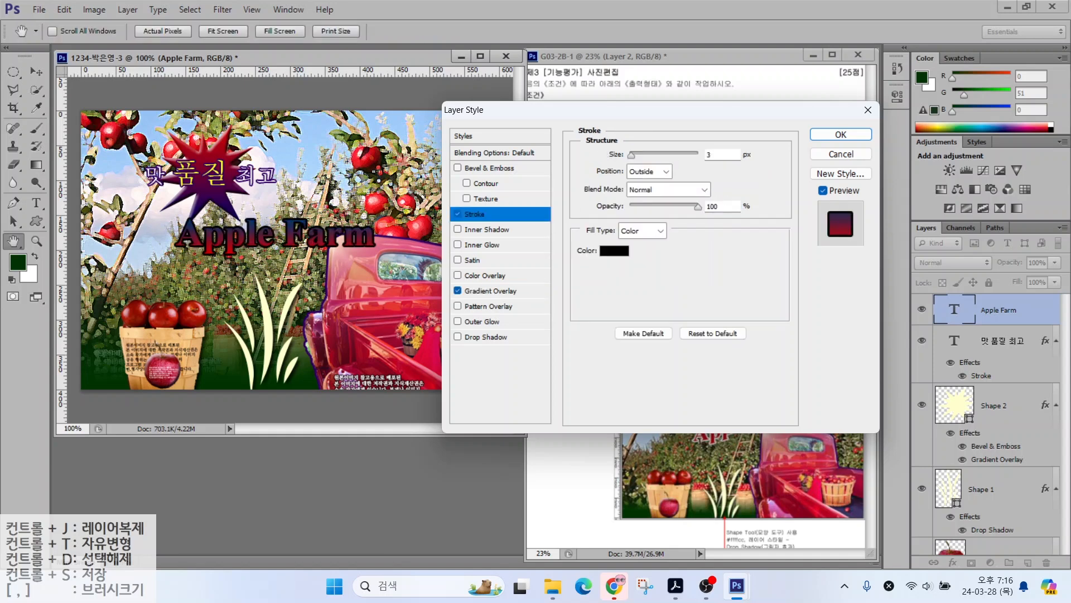
pyautogui.click(613, 254)
pyautogui.click(347, 148)
pyautogui.click(680, 141)
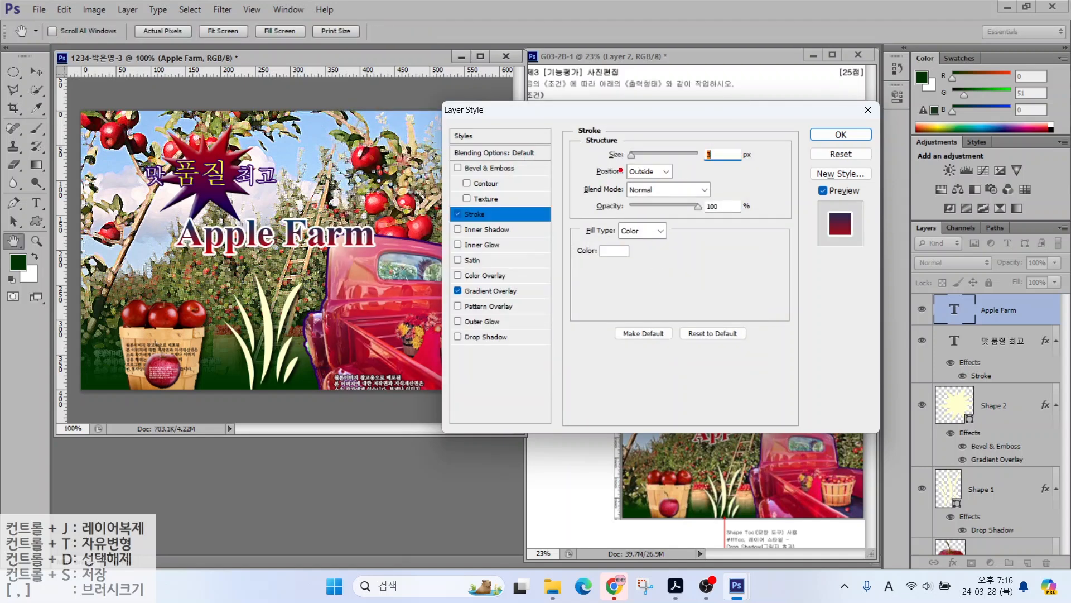
pyautogui.moveTo(606, 182); pyautogui.dragTo(686, 182)
pyautogui.moveTo(622, 171); pyautogui.dragTo(573, 130)
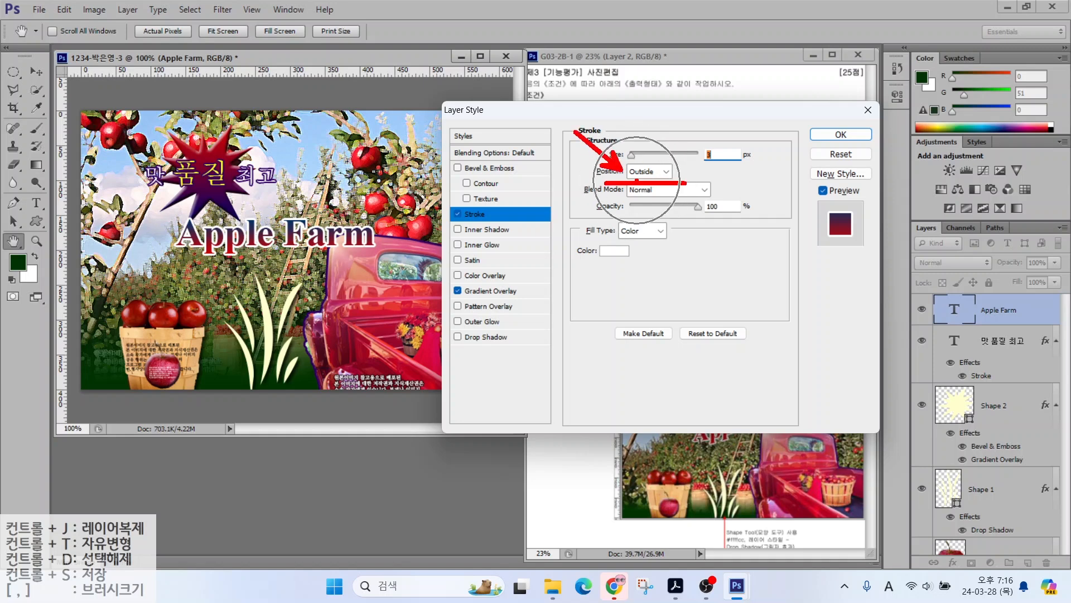
pyautogui.press('Escape')
pyautogui.press('Return')
# Step: Warp the title with the Rise style and move it up above the truck
pyautogui.click(465, 32)
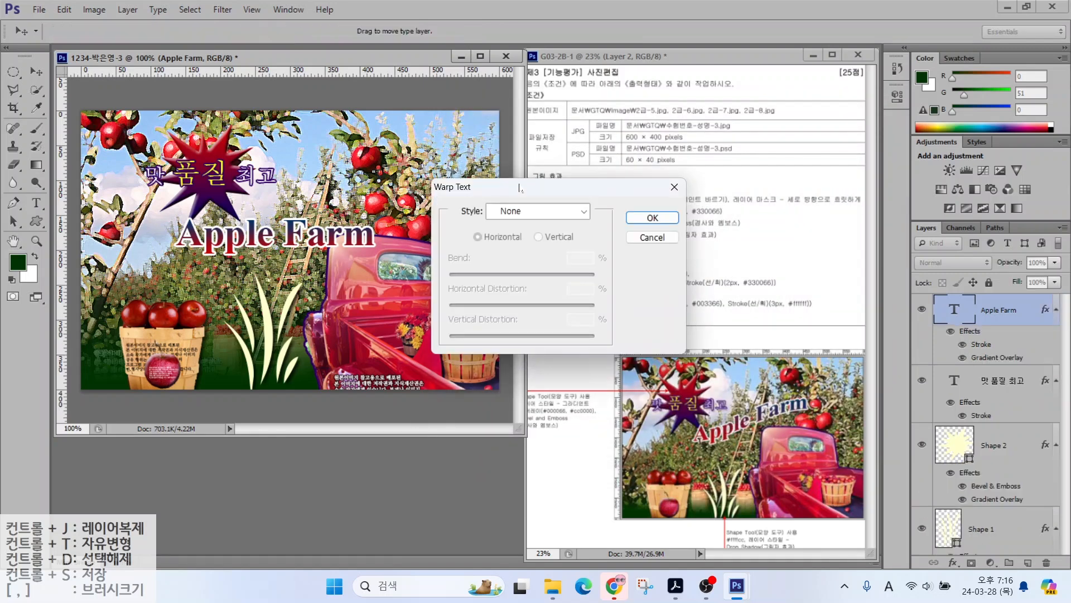
pyautogui.click(524, 211)
pyautogui.click(518, 411)
pyautogui.press('Return')
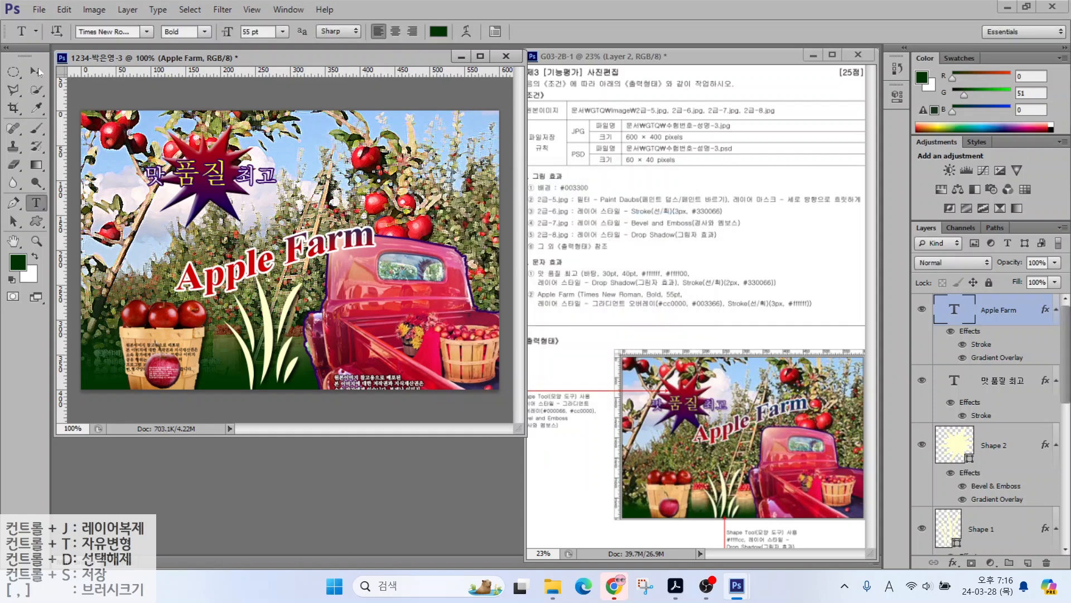
pyautogui.press('v')
pyautogui.moveTo(240, 277); pyautogui.dragTo(271, 226)
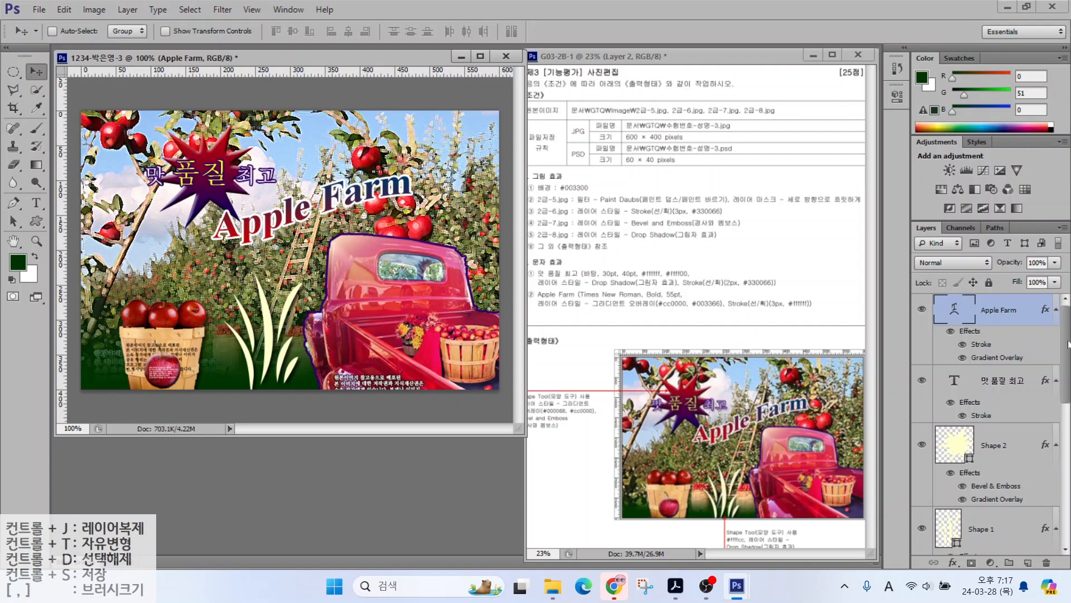
pyautogui.moveTo(1068, 345)
pyautogui.mouseDown()
pyautogui.moveTo(1068, 452)
pyautogui.moveTo(1070, 342)
pyautogui.mouseUp()
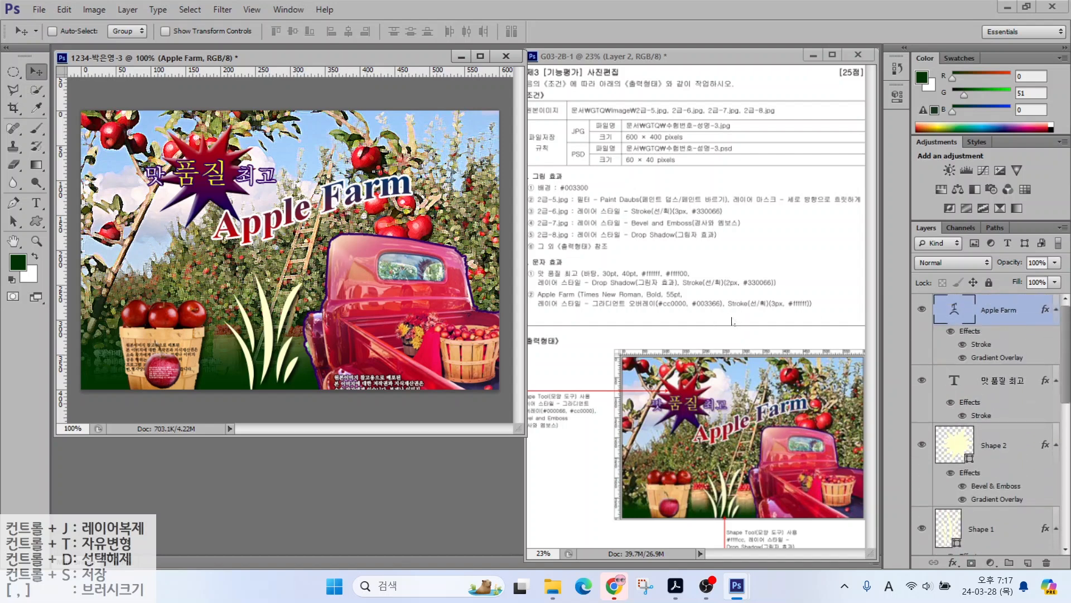
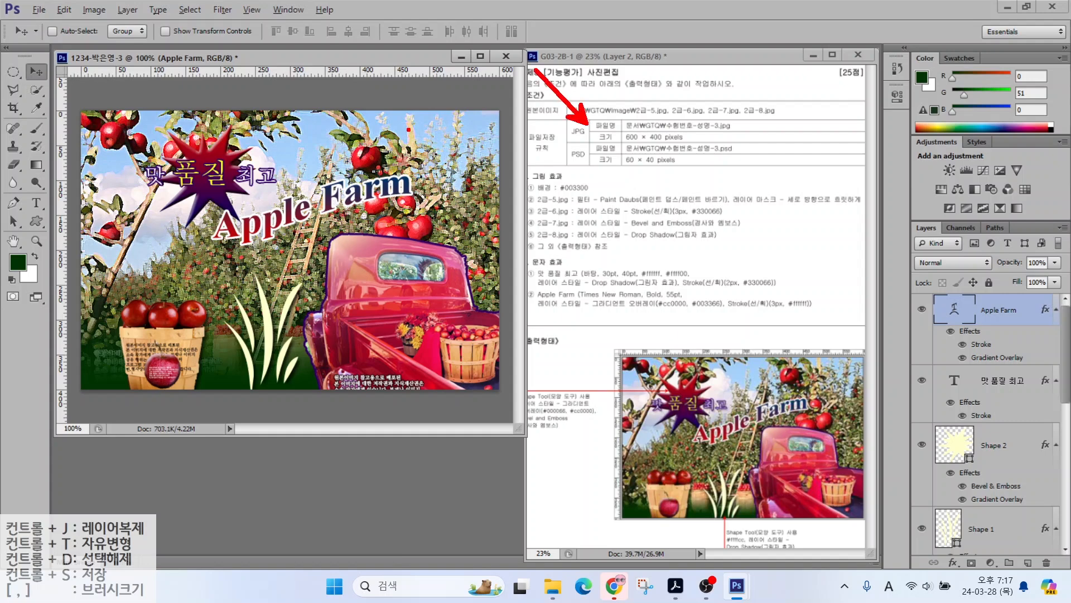
# Step: Save the Apple Farm page as a JPEG, accepting the default quality settings
pyautogui.click(39, 10)
pyautogui.click(51, 166)
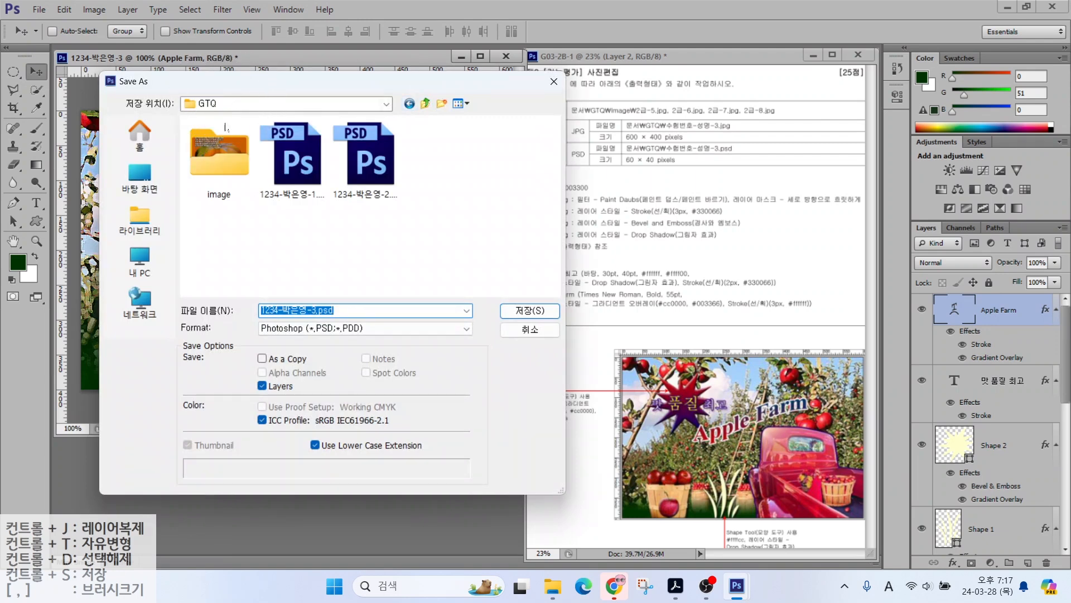
pyautogui.click(285, 328)
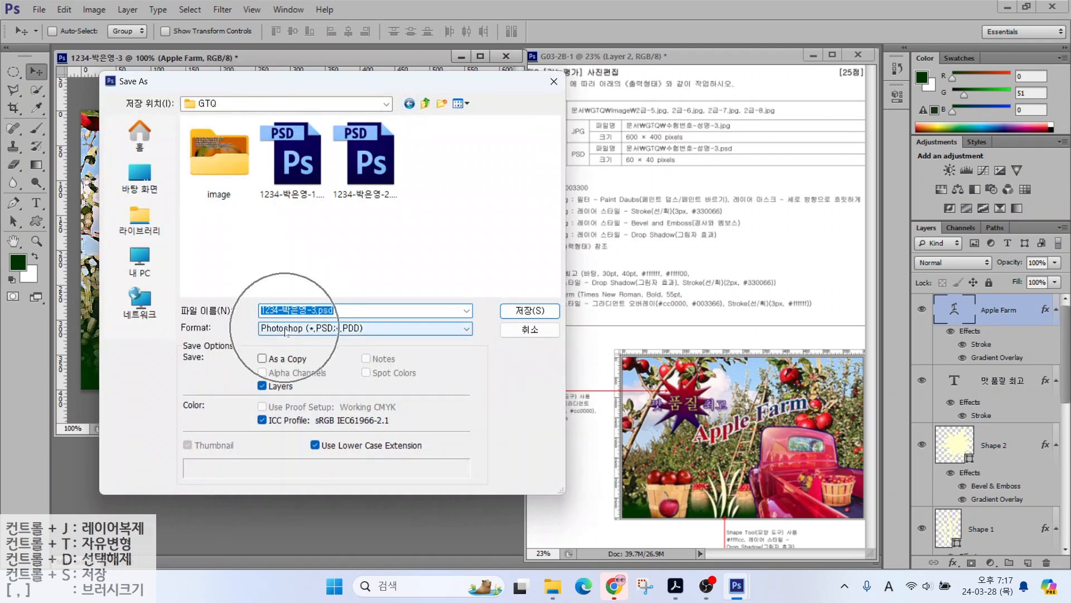
pyautogui.click(302, 406)
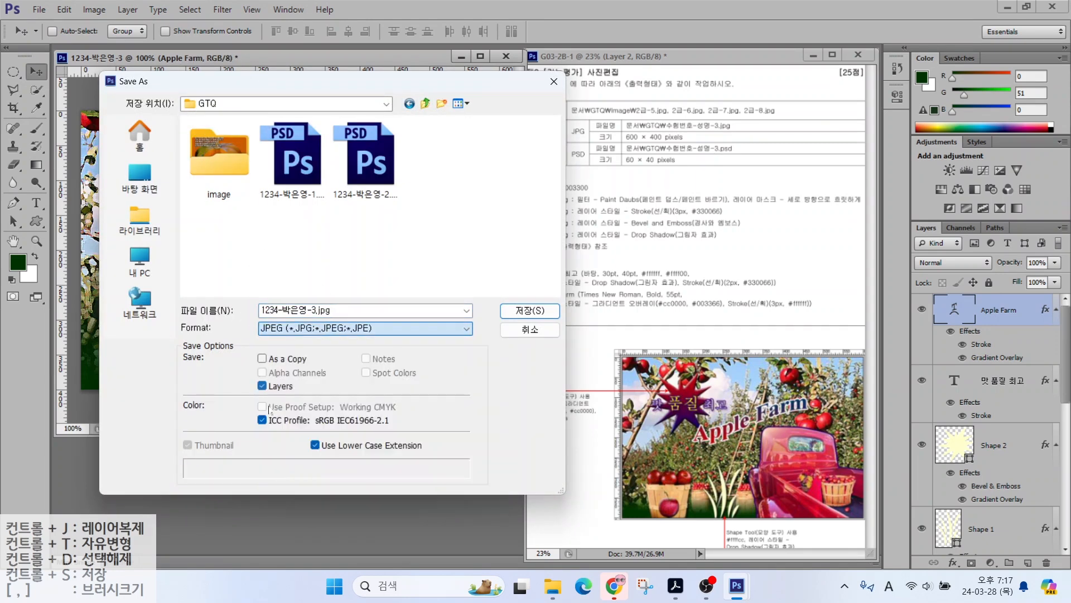
pyautogui.click(529, 310)
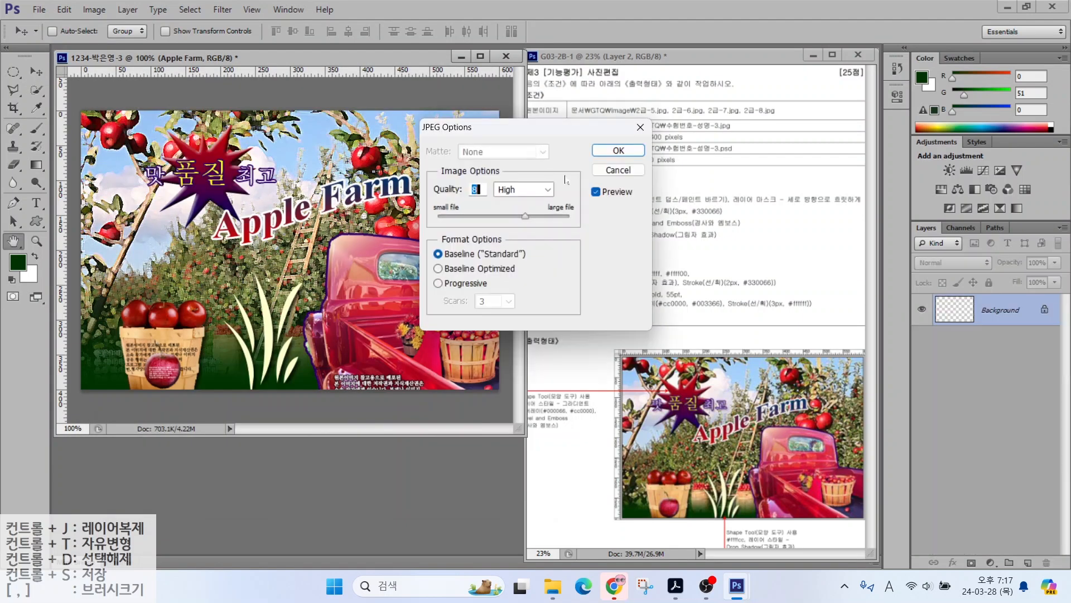
pyautogui.click(617, 151)
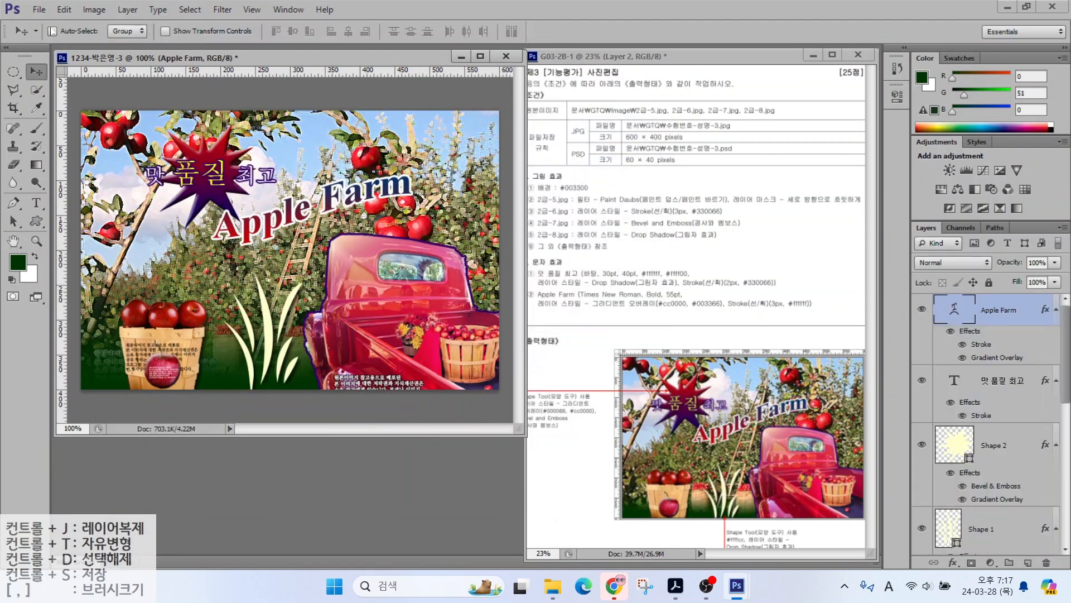
# Step: Resize the image to 60 pixels wide (60×40)
pyautogui.click(87, 11)
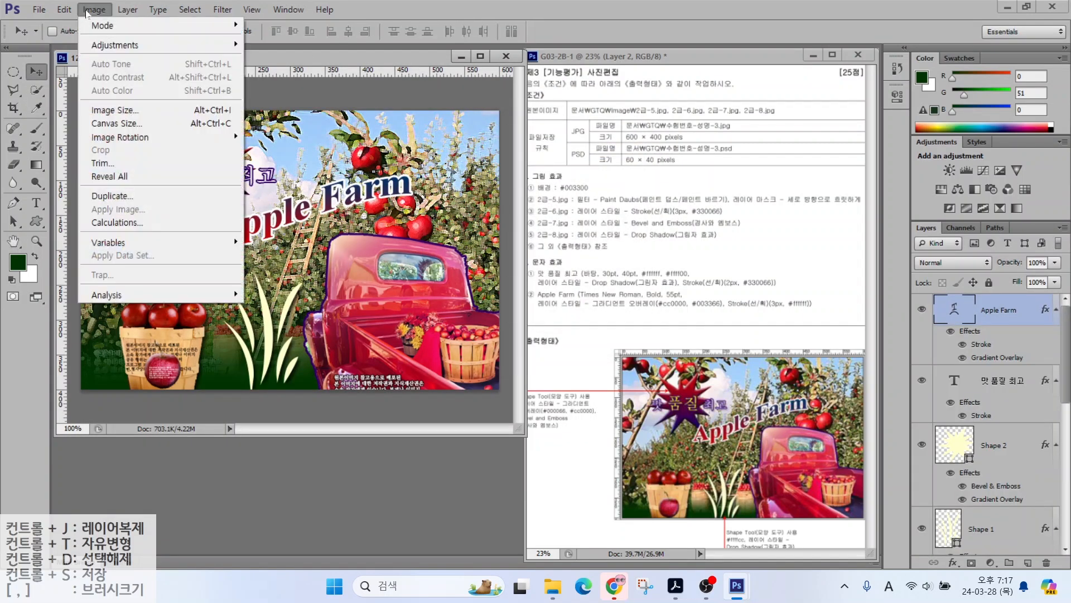
pyautogui.click(96, 114)
pyautogui.write('60')
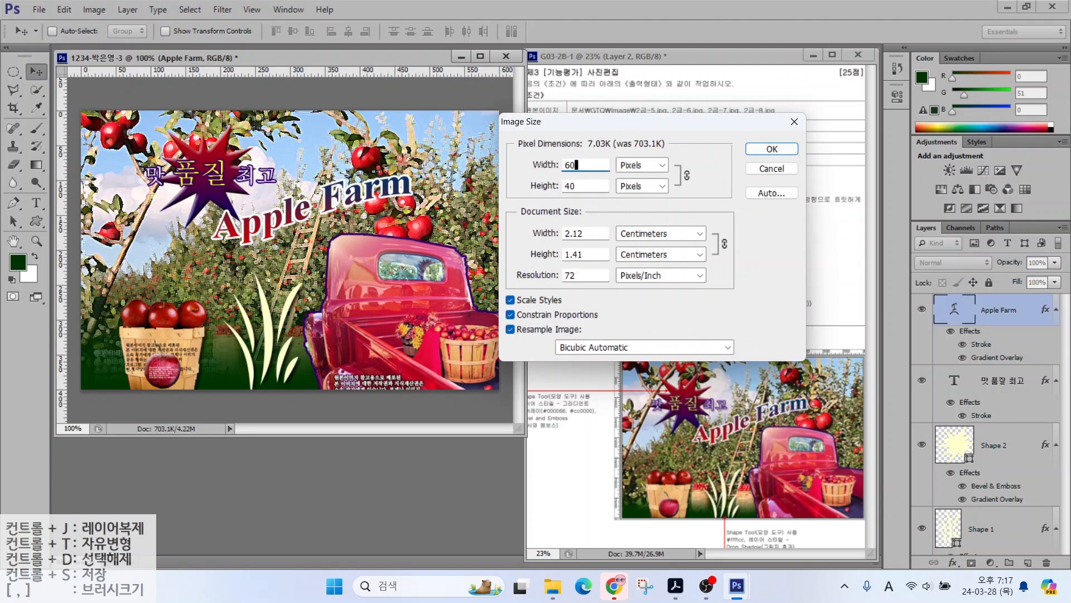
pyautogui.press('Return')
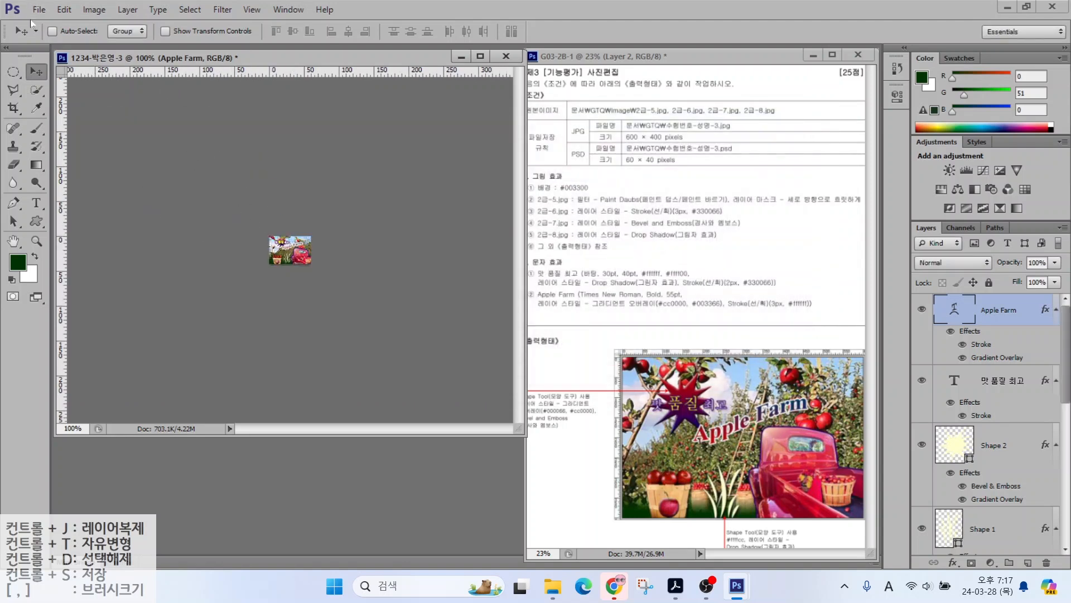
# Step: Save the shrunk image as a PSD and close the Apple Farm document
pyautogui.click(38, 9)
pyautogui.click(47, 165)
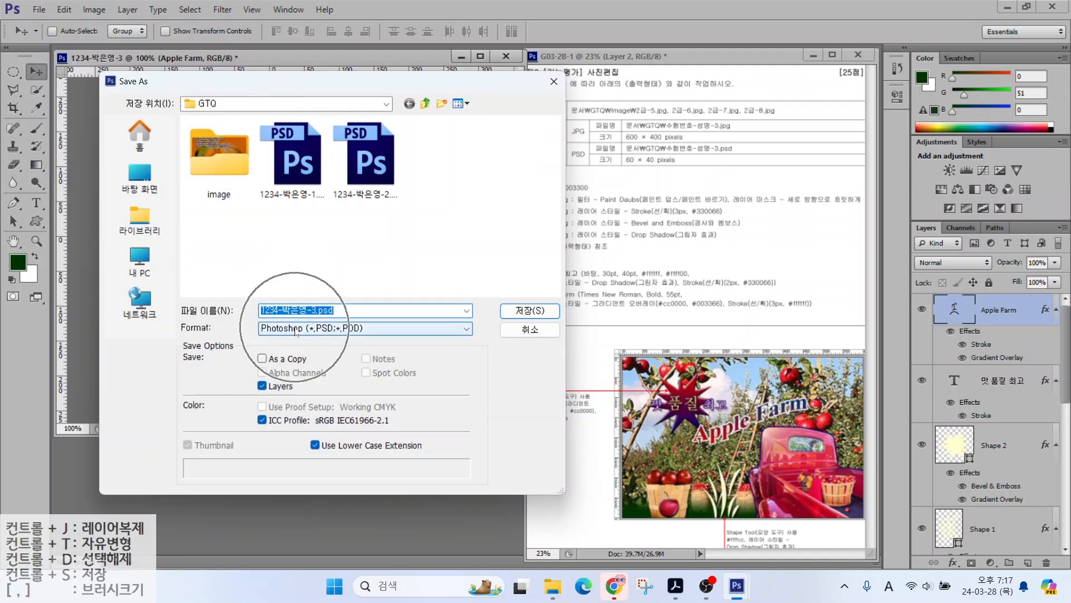
pyautogui.click(529, 310)
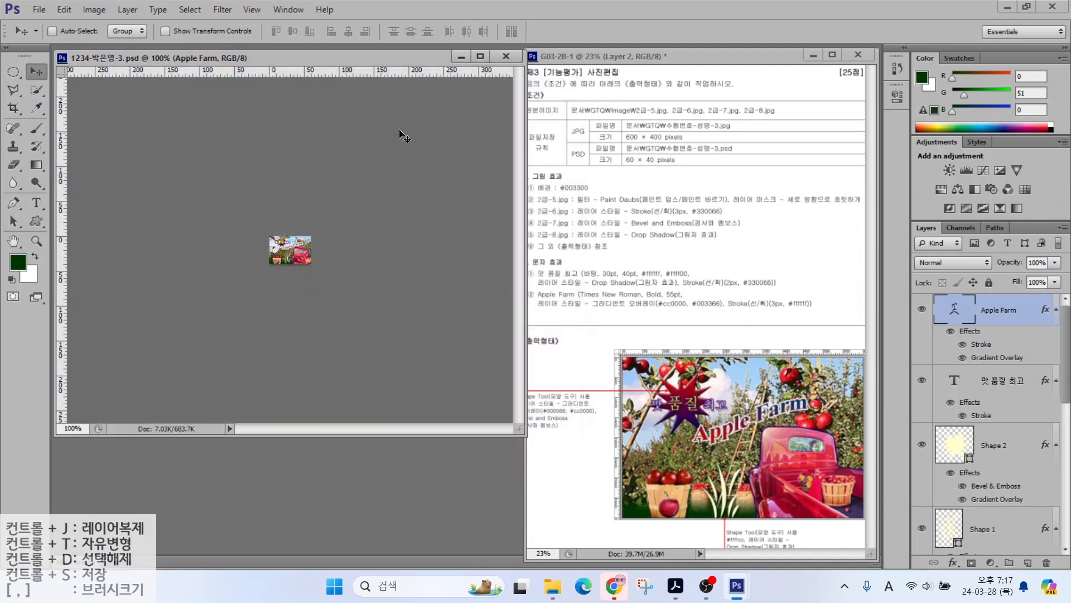
pyautogui.click(506, 56)
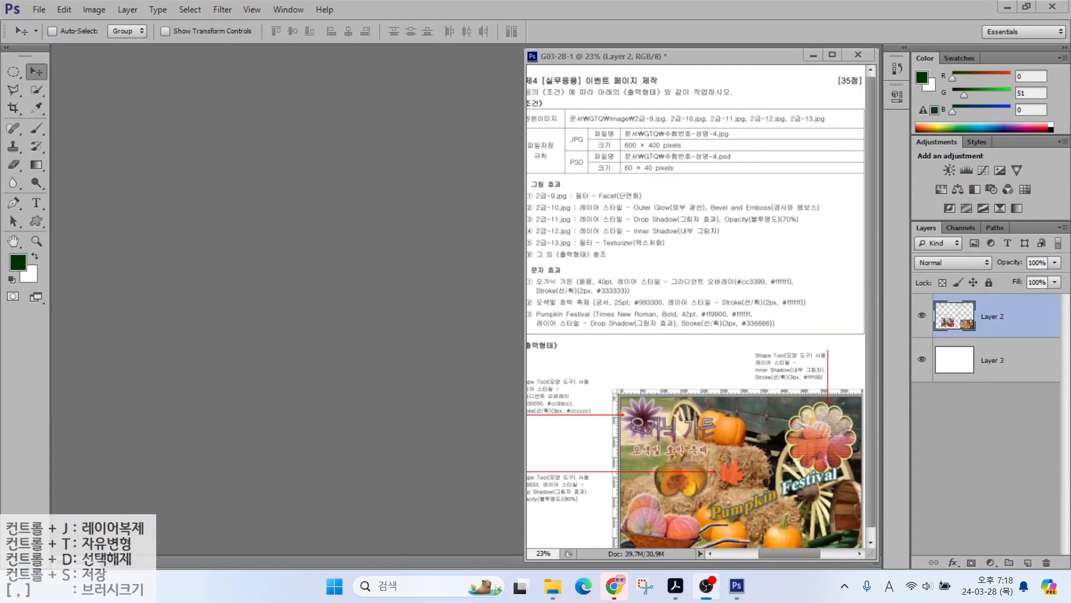
# Step: Create a new 600×400 pixel document named with the candidate number and name
pyautogui.moveTo(621, 118); pyautogui.dragTo(703, 159)
pyautogui.click(39, 14)
pyautogui.click(55, 22)
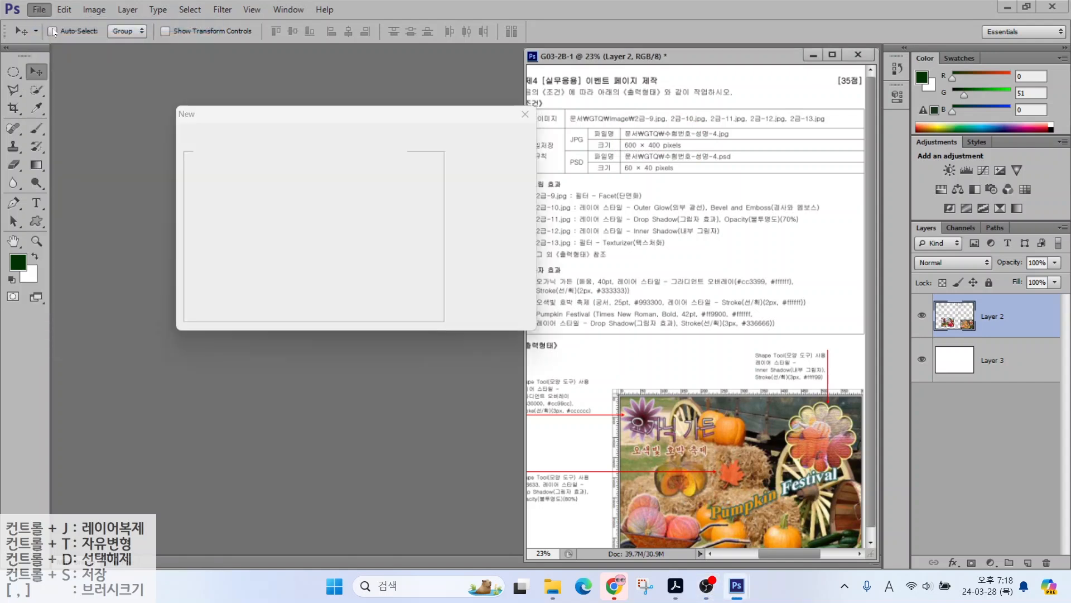
pyautogui.write('1234-')
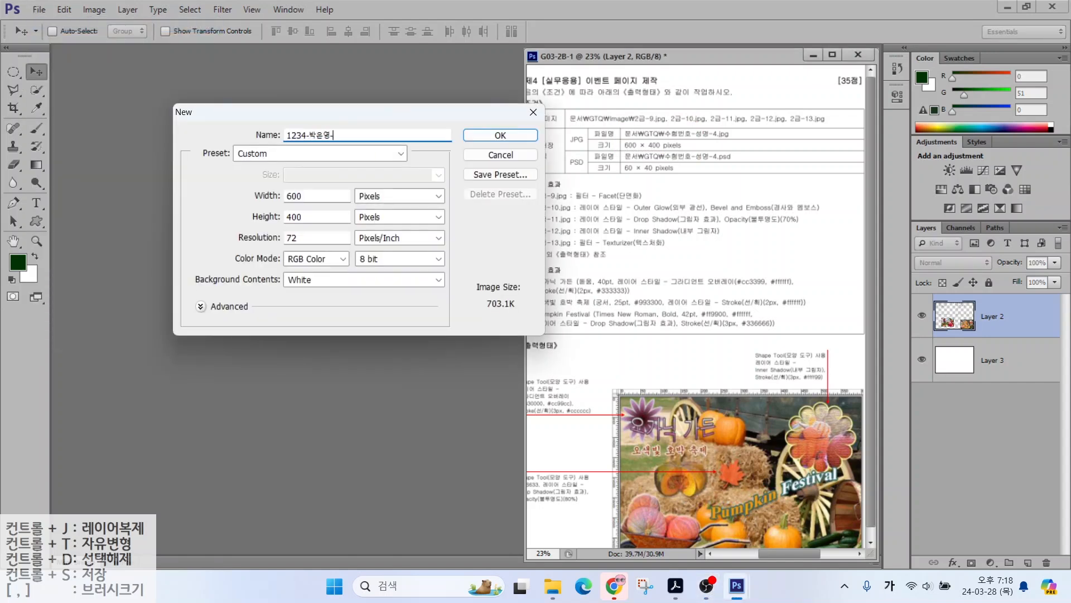
pyautogui.press('Return')
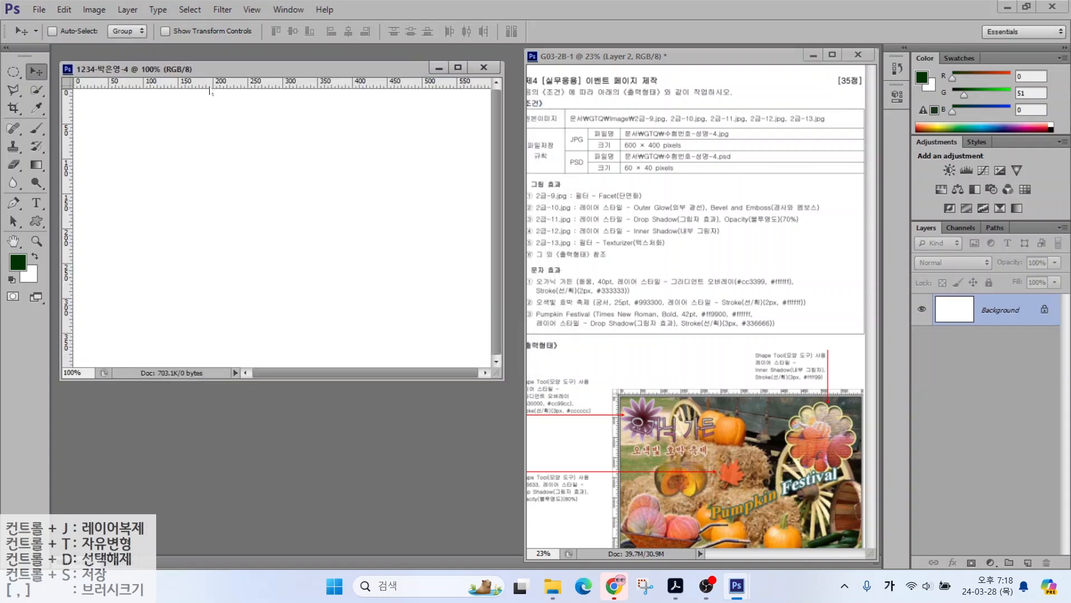
pyautogui.moveTo(565, 179); pyautogui.dragTo(590, 148)
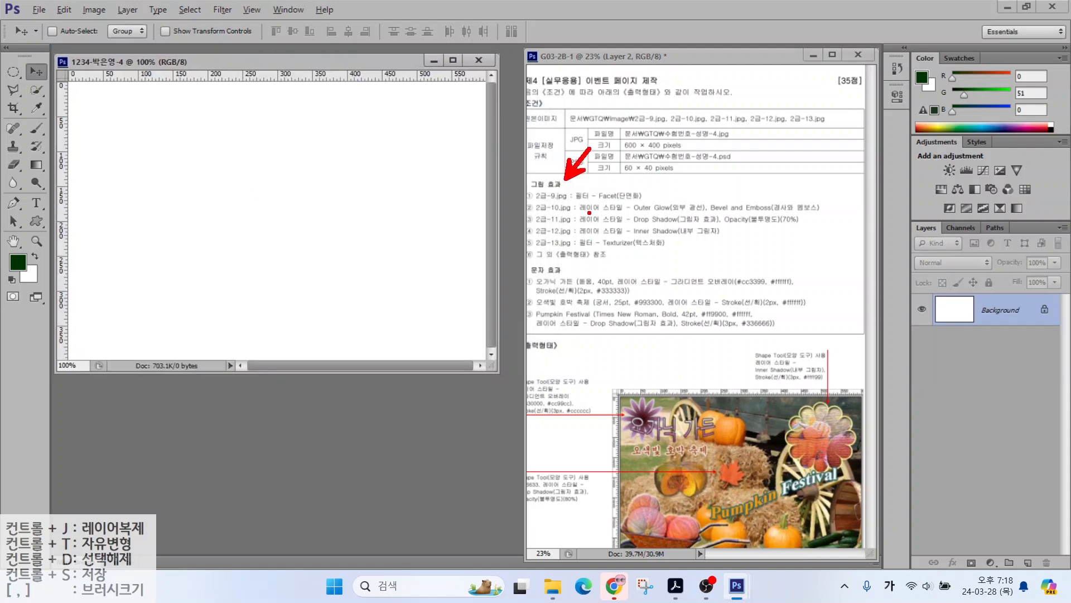
pyautogui.press('Escape')
# Step: Place the 2급-9 pumpkin photo into the new page and commit it
pyautogui.click(35, 10)
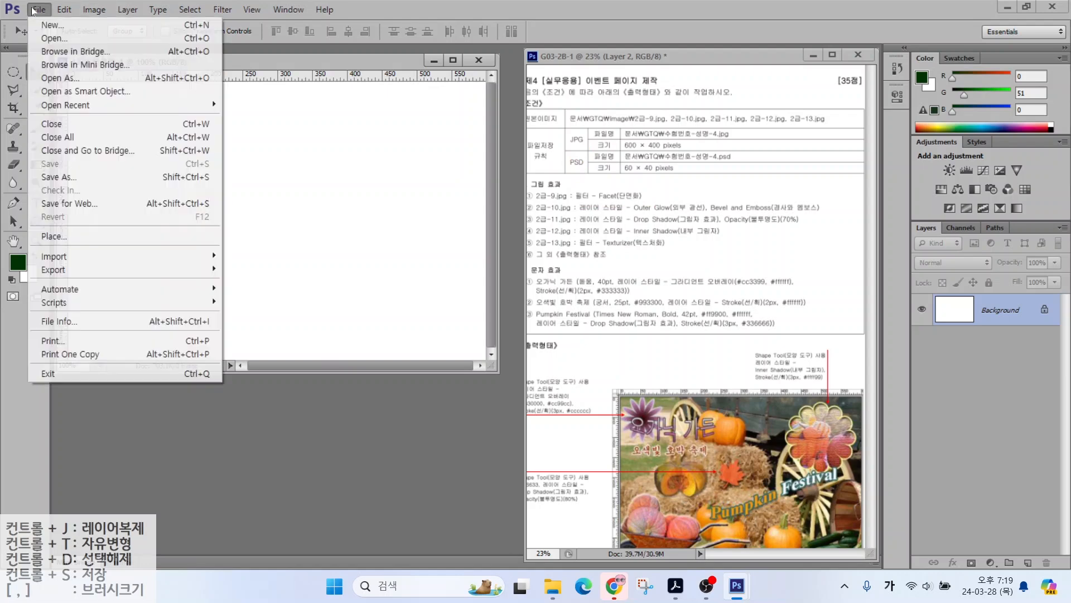
pyautogui.click(49, 238)
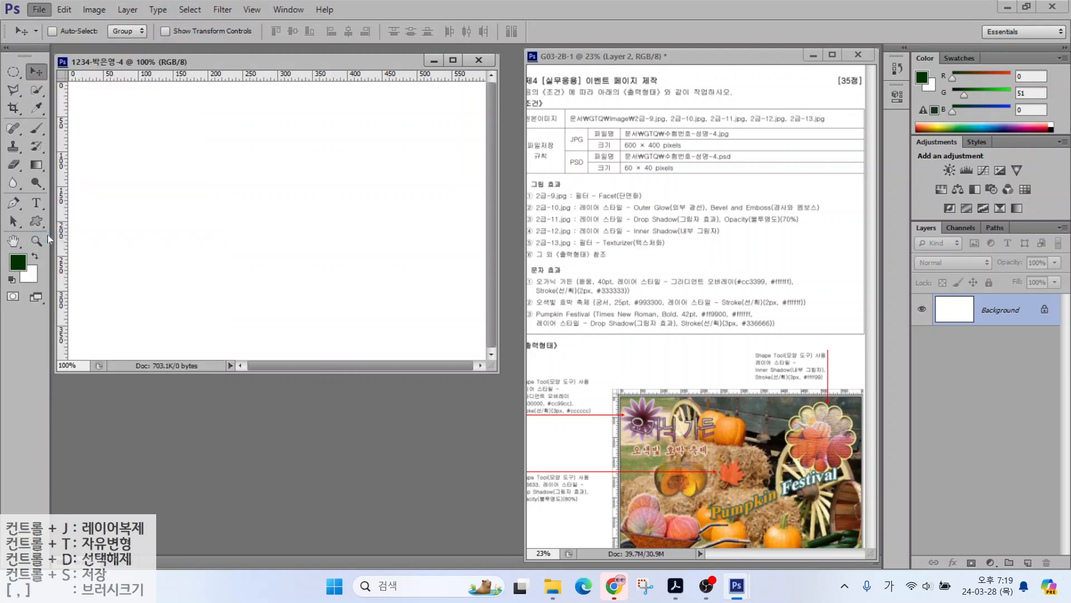
pyautogui.doubleClick(218, 156)
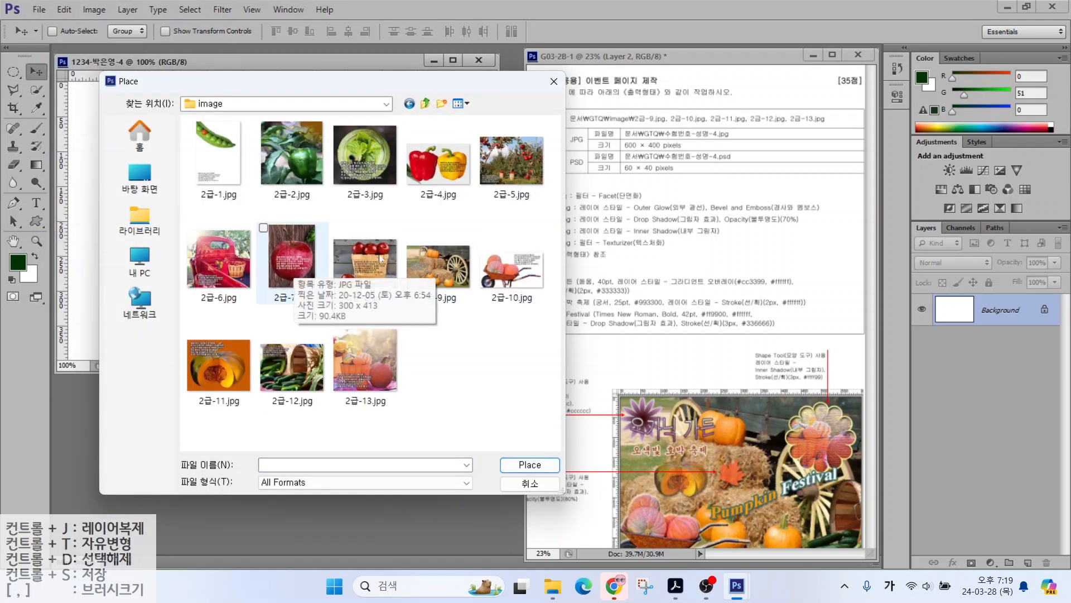
pyautogui.doubleClick(441, 262)
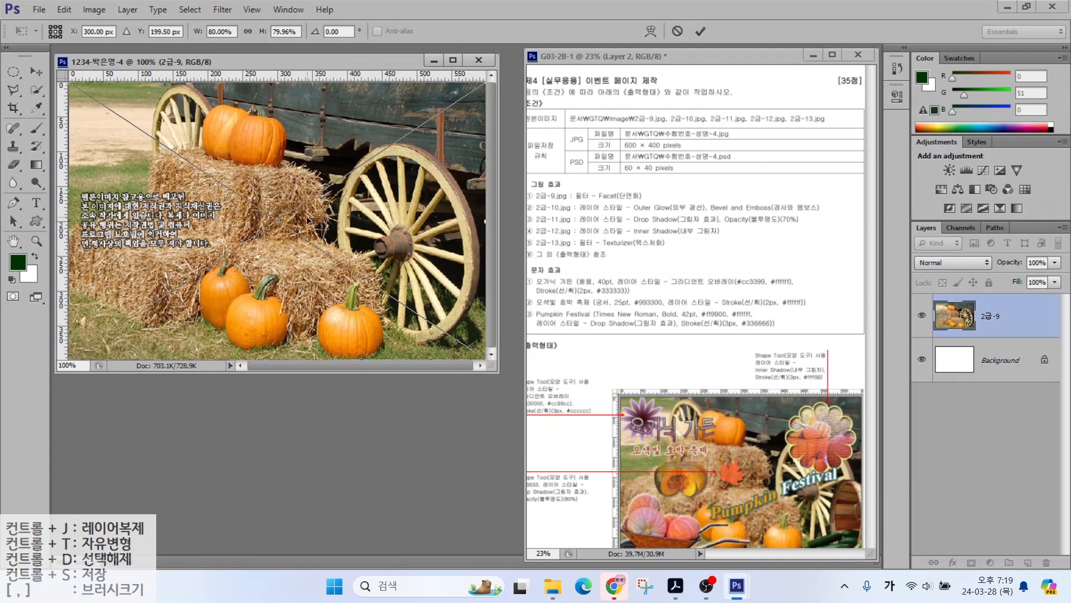
pyautogui.press('Return')
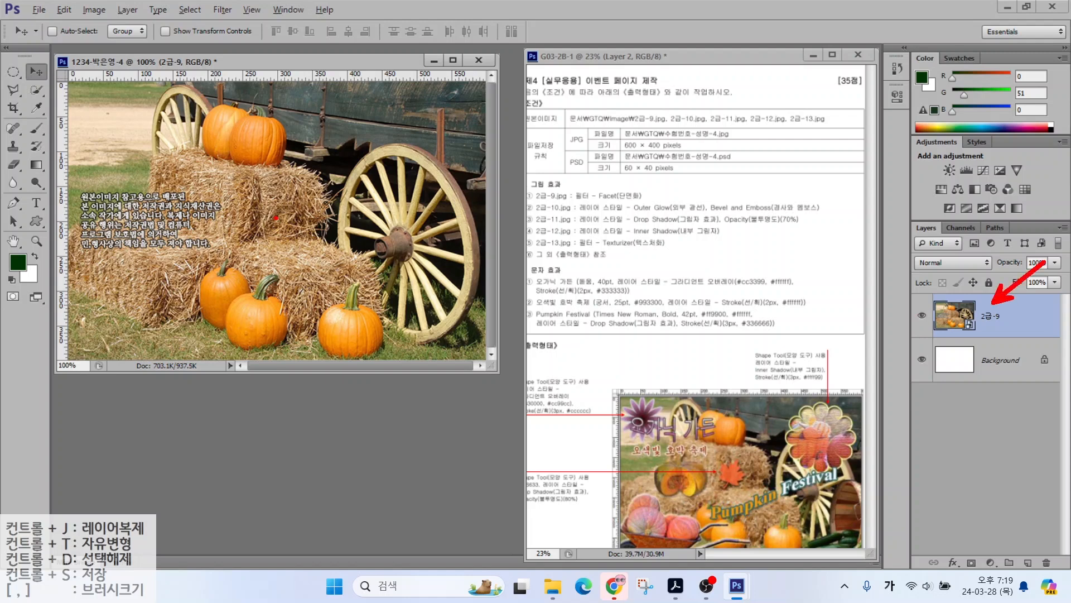
# Step: Apply the Pixelate > Facet filter to the 2급-9 photo layer after cancelling the Filter Gallery
pyautogui.click(212, 11)
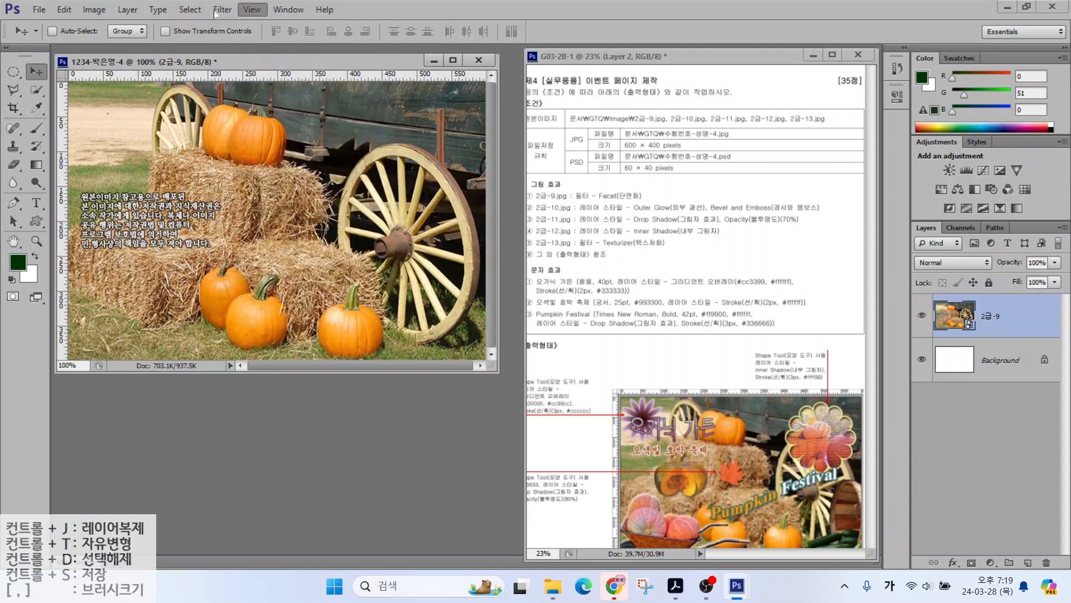
pyautogui.click(234, 65)
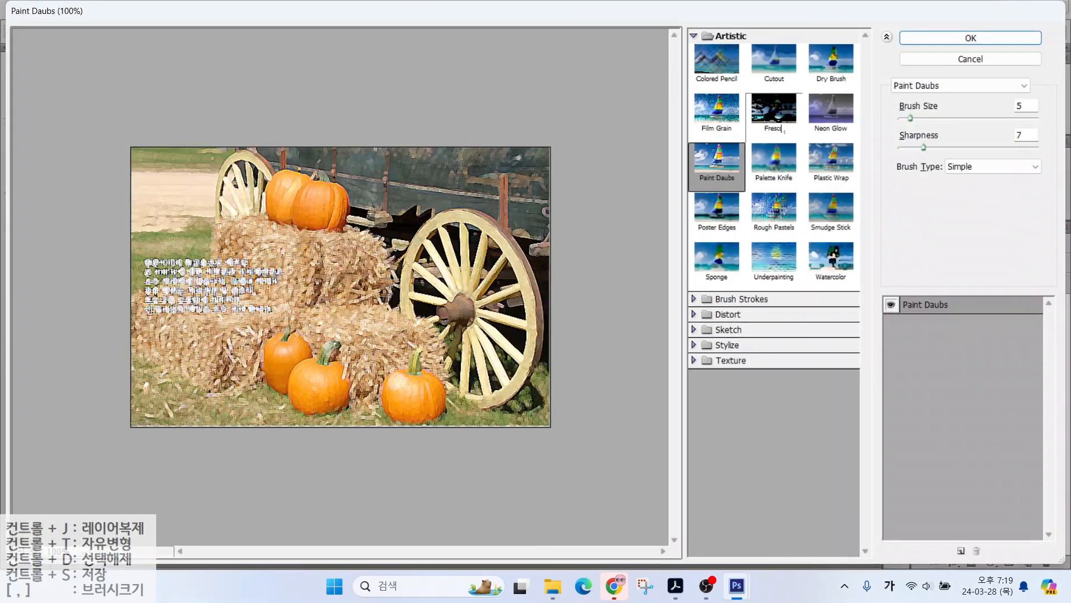
pyautogui.click(930, 85)
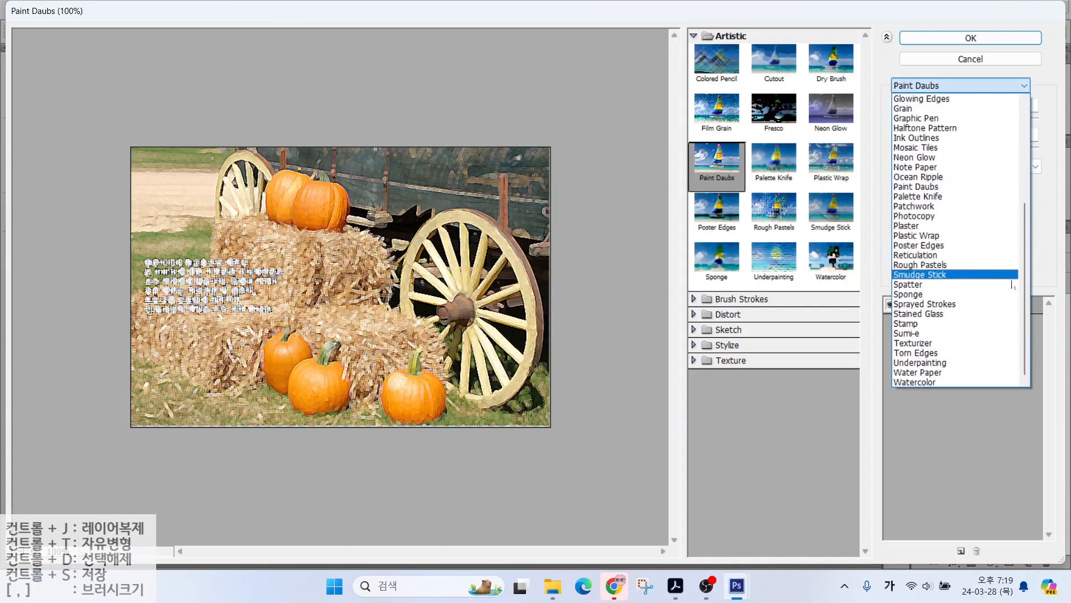
pyautogui.scroll(6, 1025, 300)
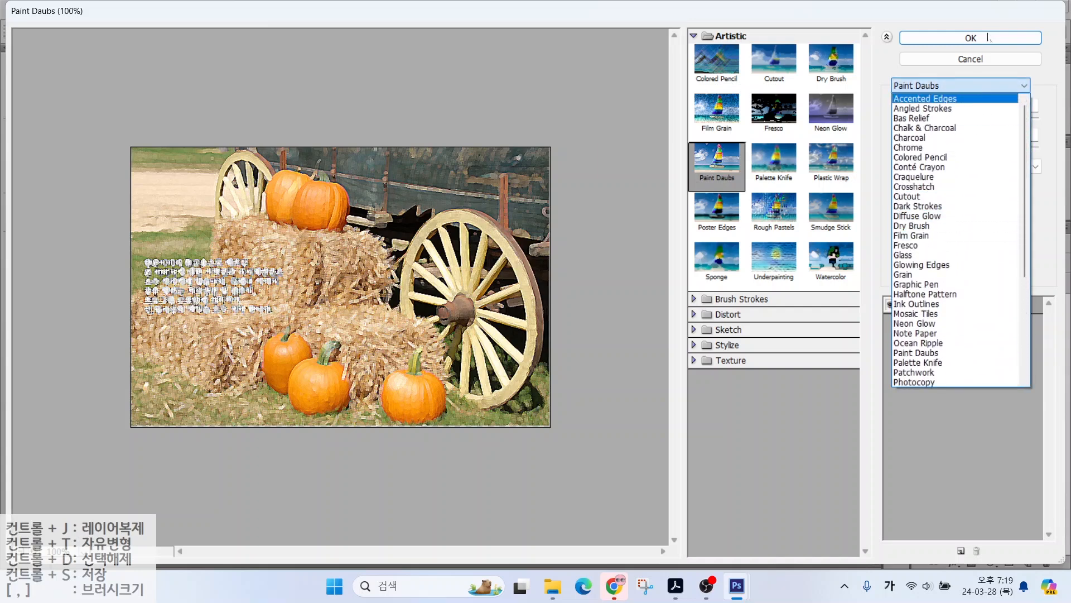
pyautogui.click(972, 59)
pyautogui.click(972, 59)
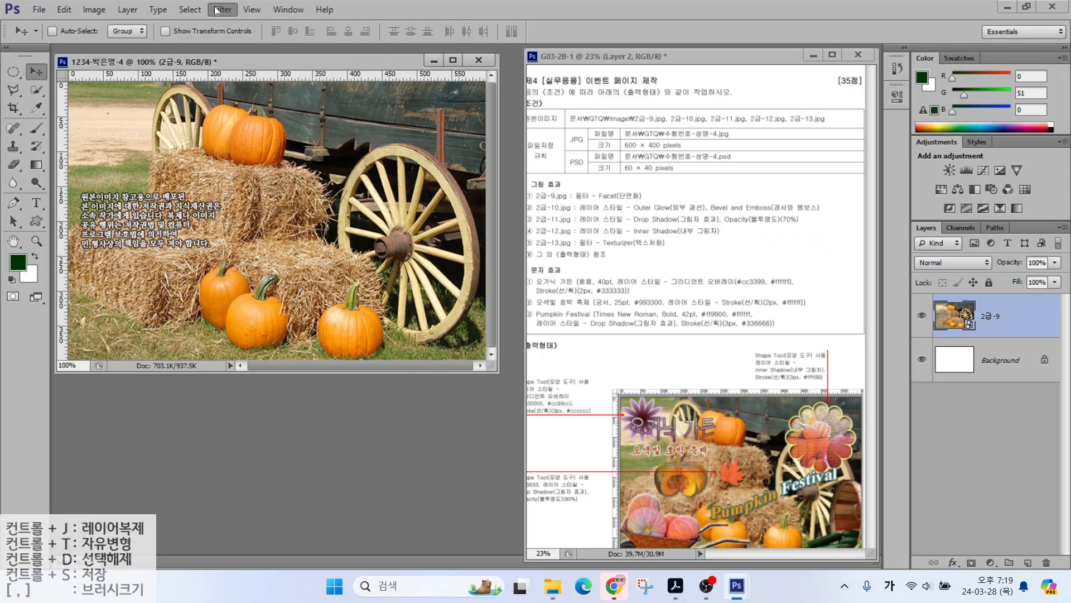
pyautogui.click(190, 10)
pyautogui.moveTo(223, 10)
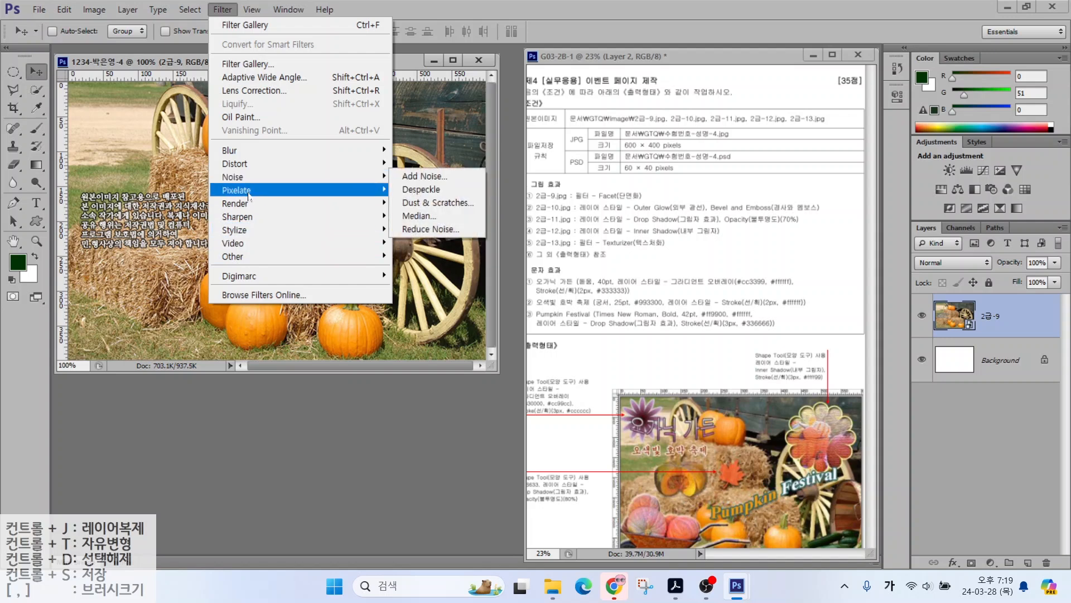
pyautogui.moveTo(249, 197)
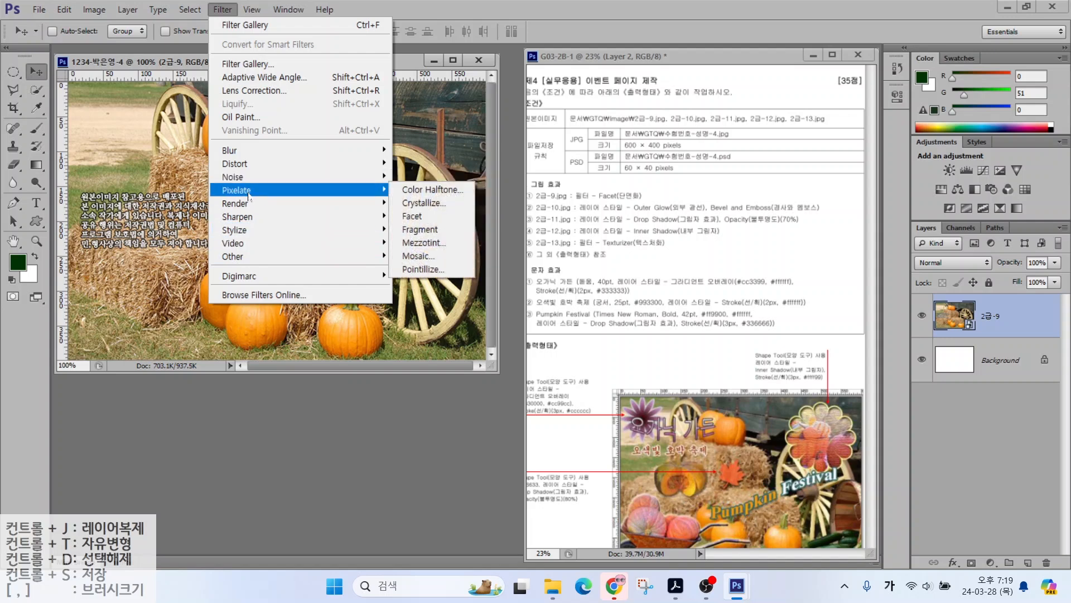
pyautogui.click(416, 221)
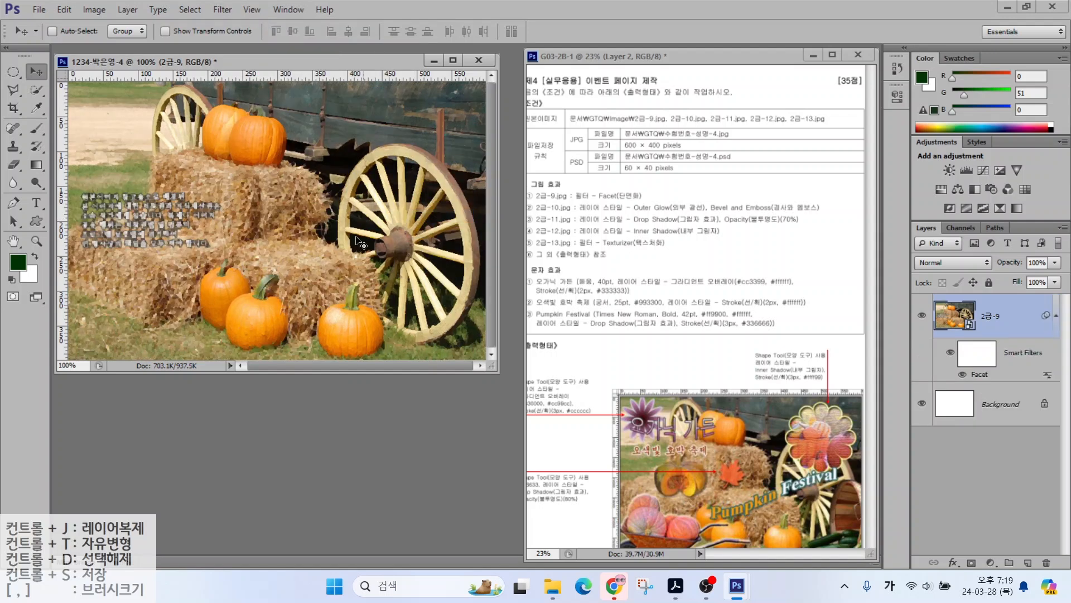
pyautogui.click(39, 10)
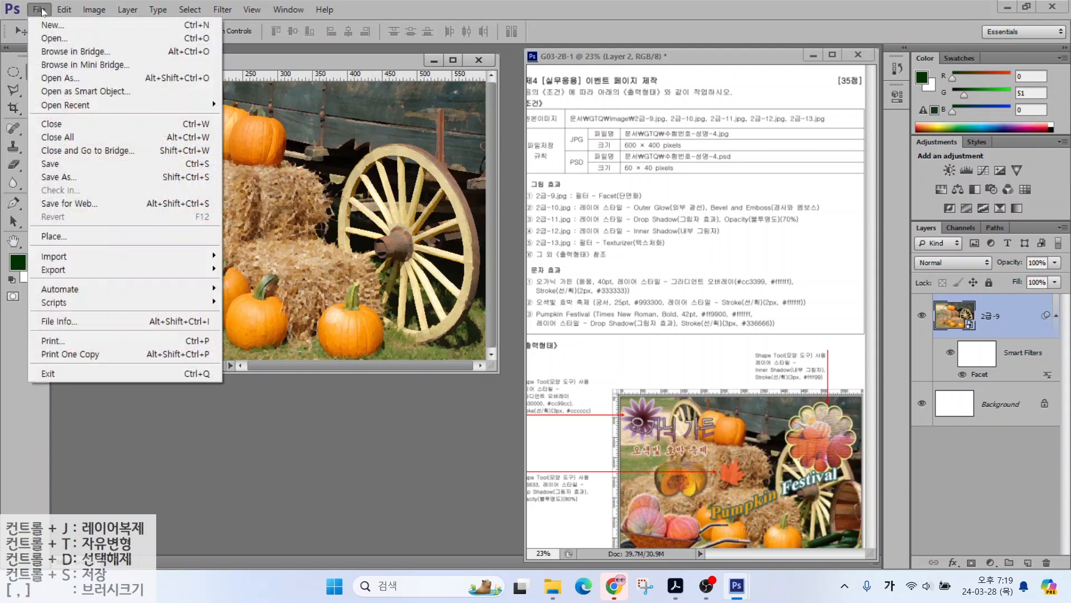
# Step: Open 2급-10.jpg and Magic Wand-select all its white background, including non-contiguous areas
pyautogui.click(45, 40)
pyautogui.click(296, 371)
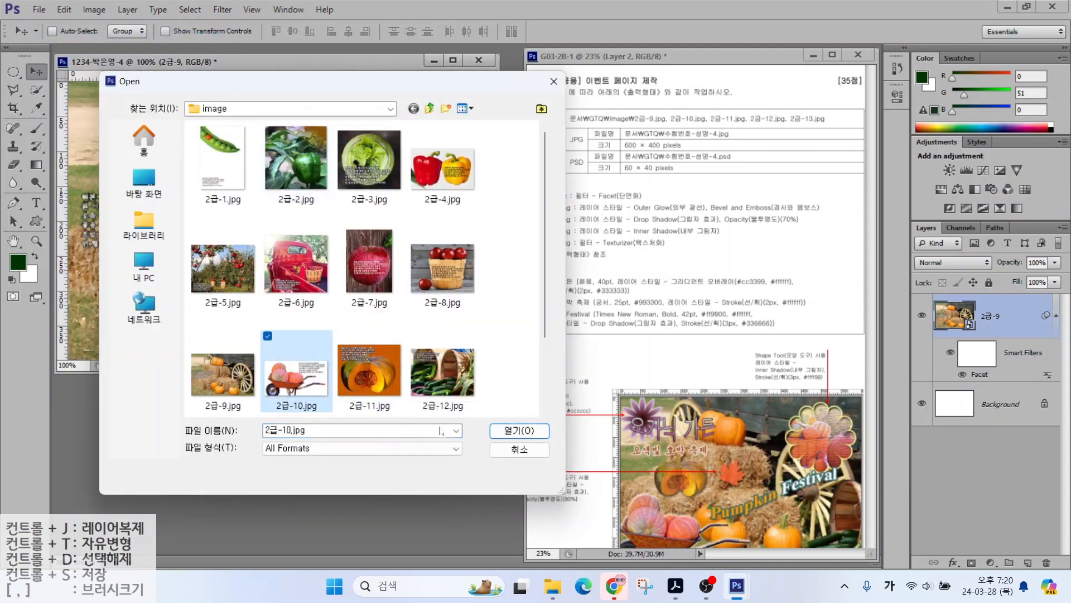
pyautogui.click(502, 432)
pyautogui.press('ctrl')
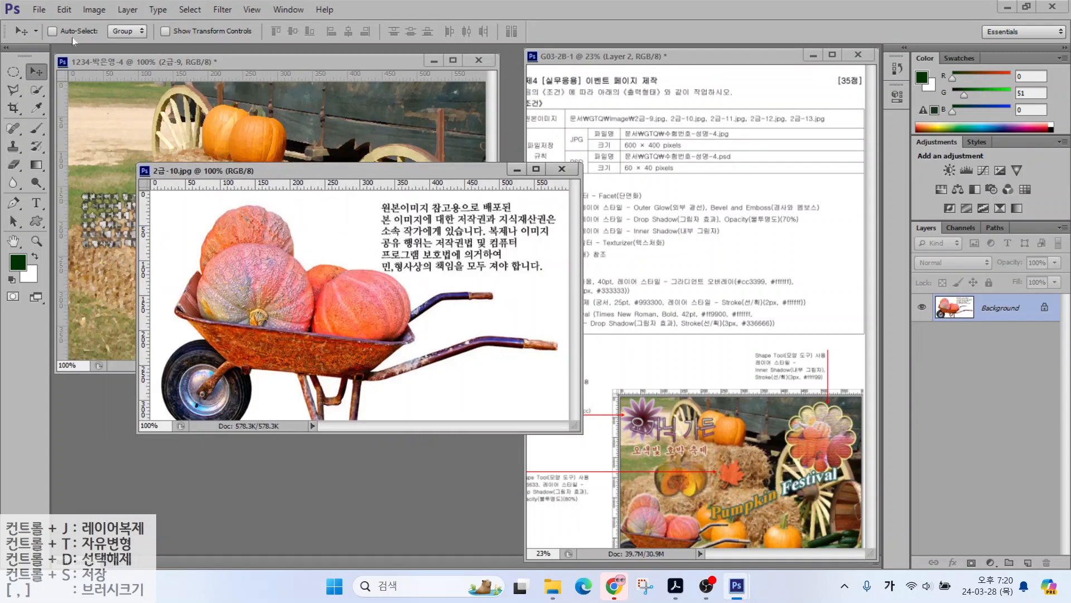
pyautogui.click(43, 90)
pyautogui.press('ctrl')
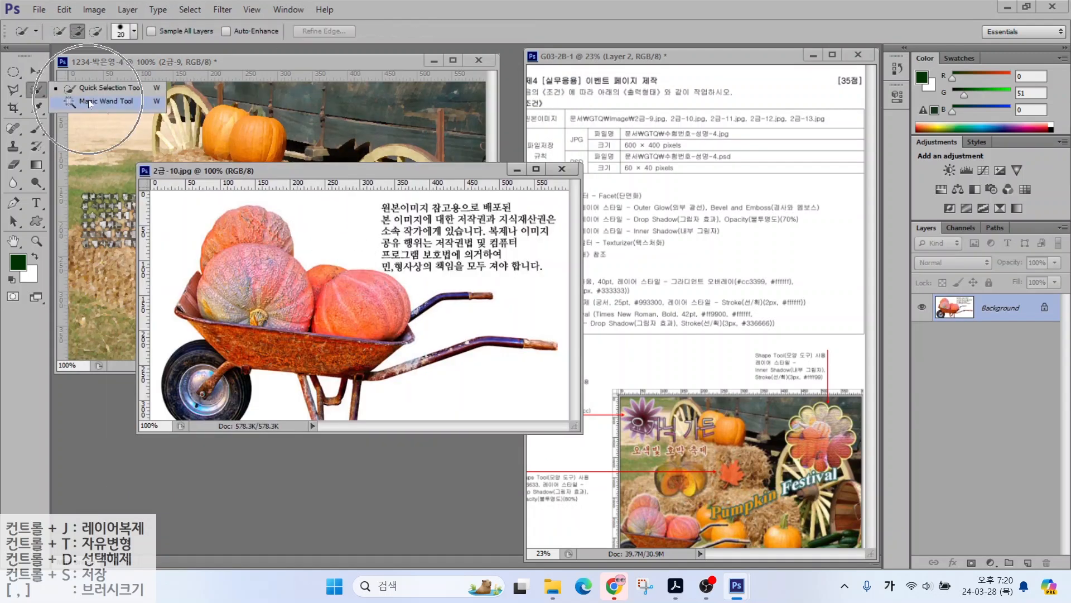
pyautogui.click(90, 103)
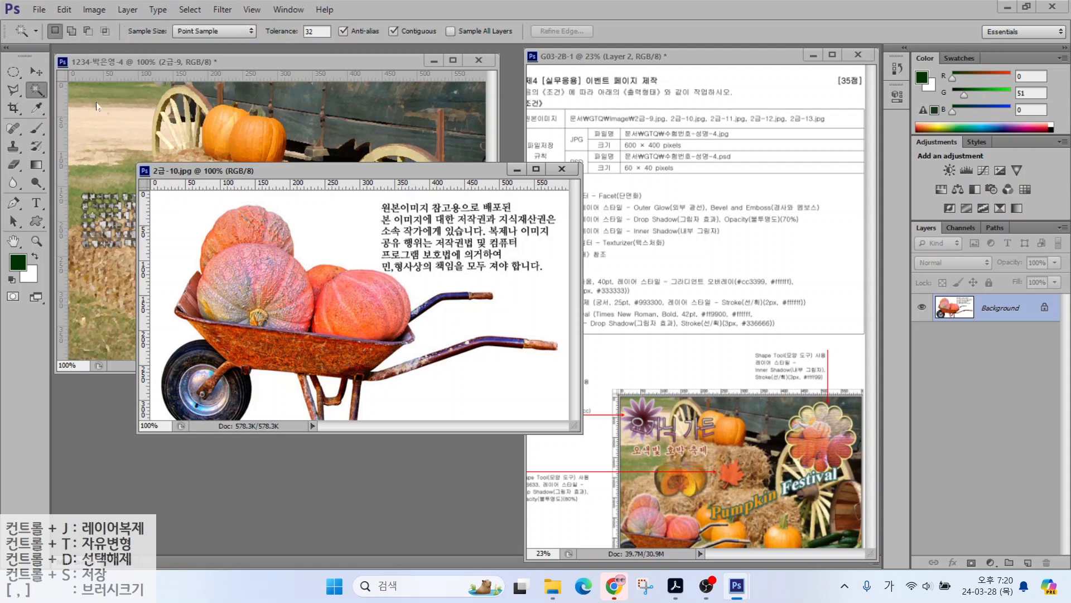
pyautogui.click(329, 222)
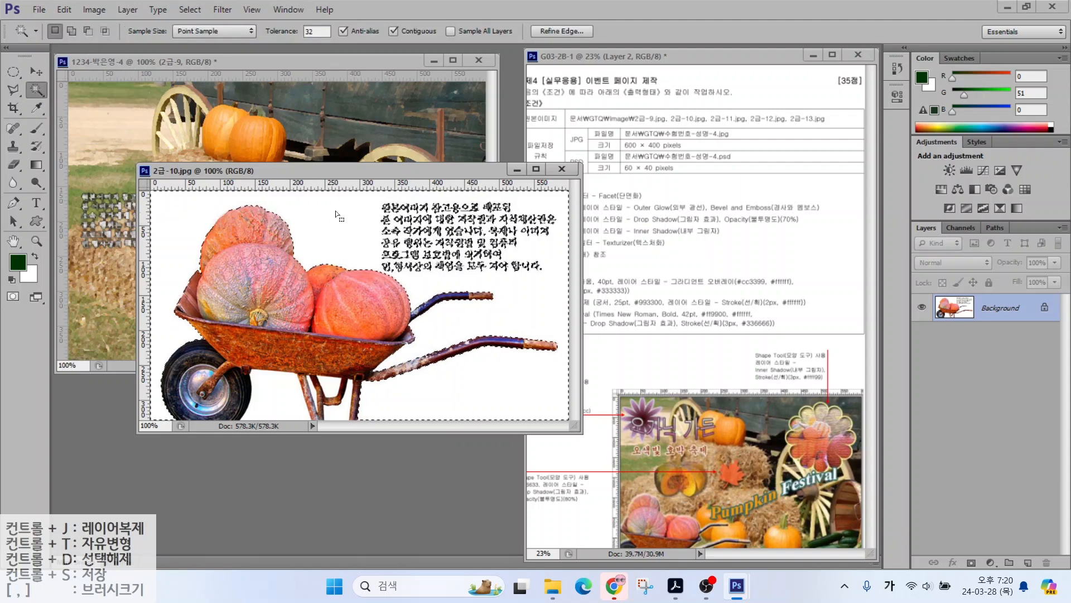
pyautogui.press('alt')
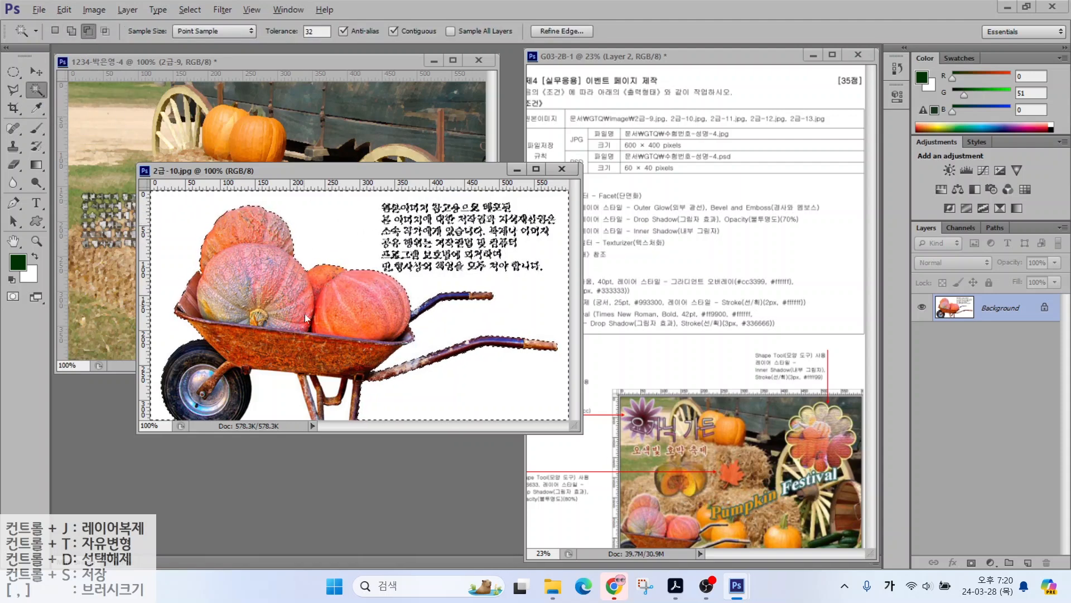
pyautogui.moveTo(299, 363); pyautogui.dragTo(334, 462)
pyautogui.moveTo(285, 395); pyautogui.dragTo(304, 366)
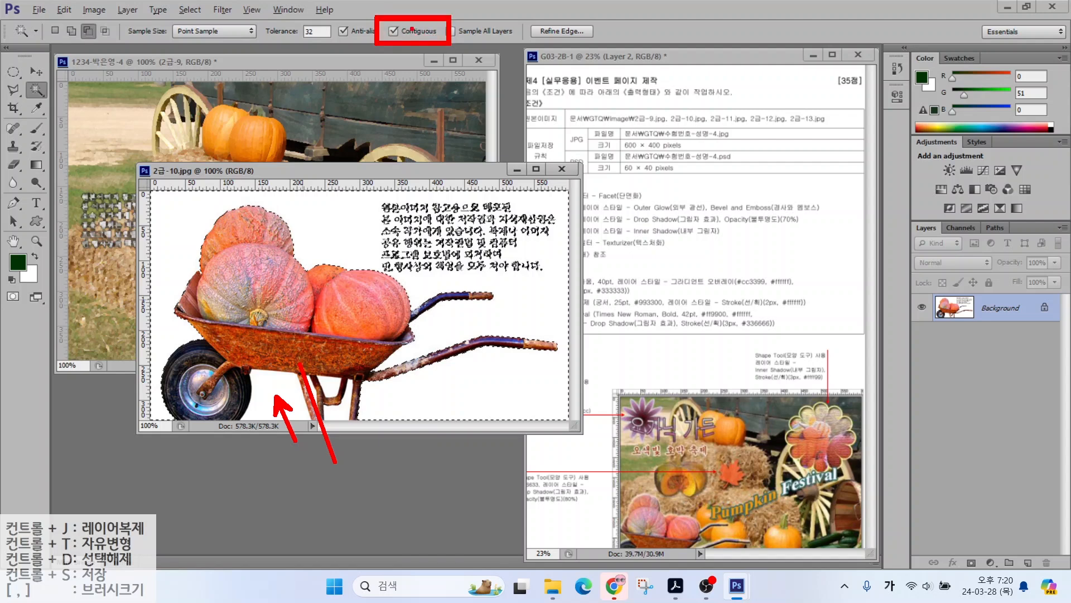
pyautogui.click(411, 29)
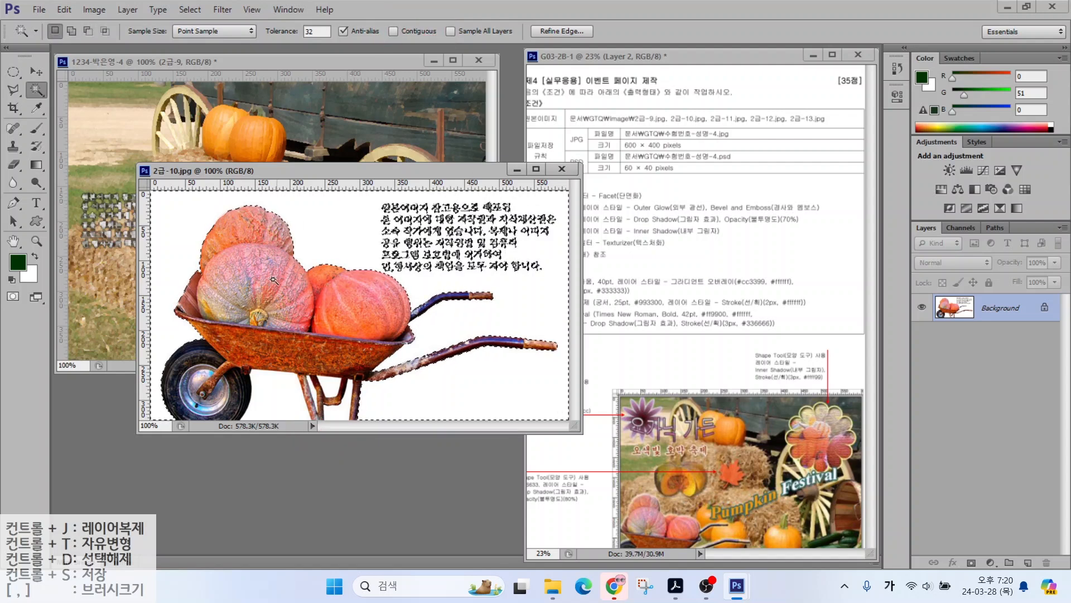
pyautogui.click(322, 400)
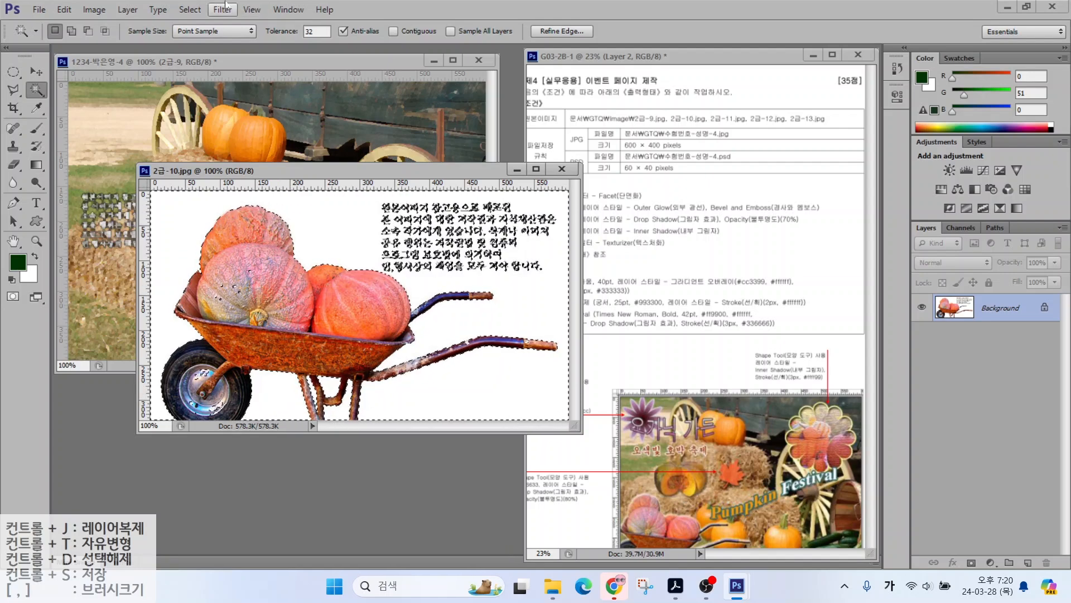
# Step: Invert to the wheelbarrow, clean stray bits, and move it into the page
pyautogui.click(190, 9)
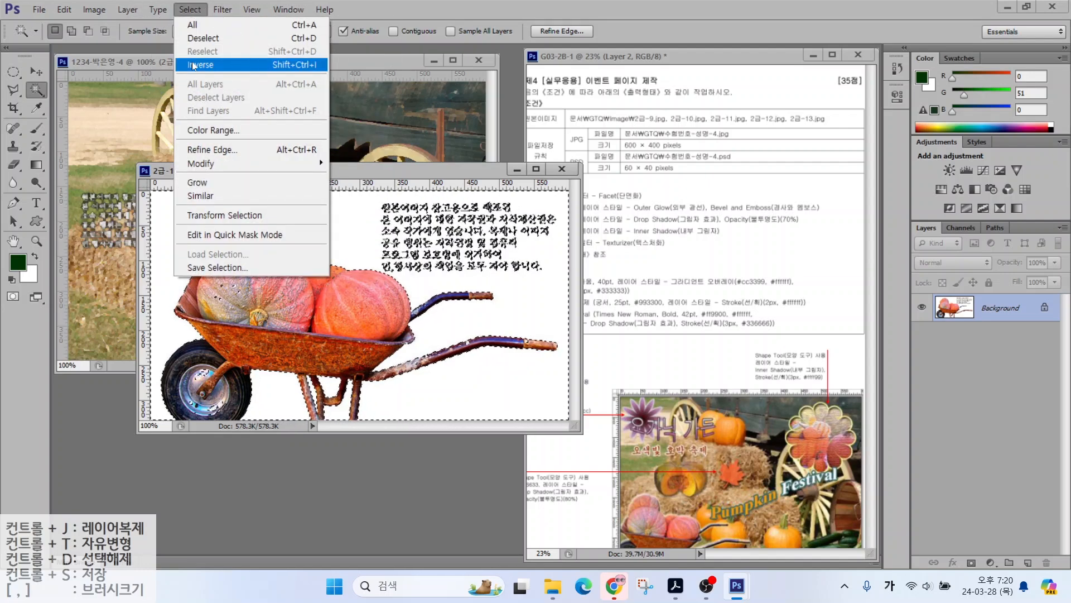
pyautogui.click(195, 65)
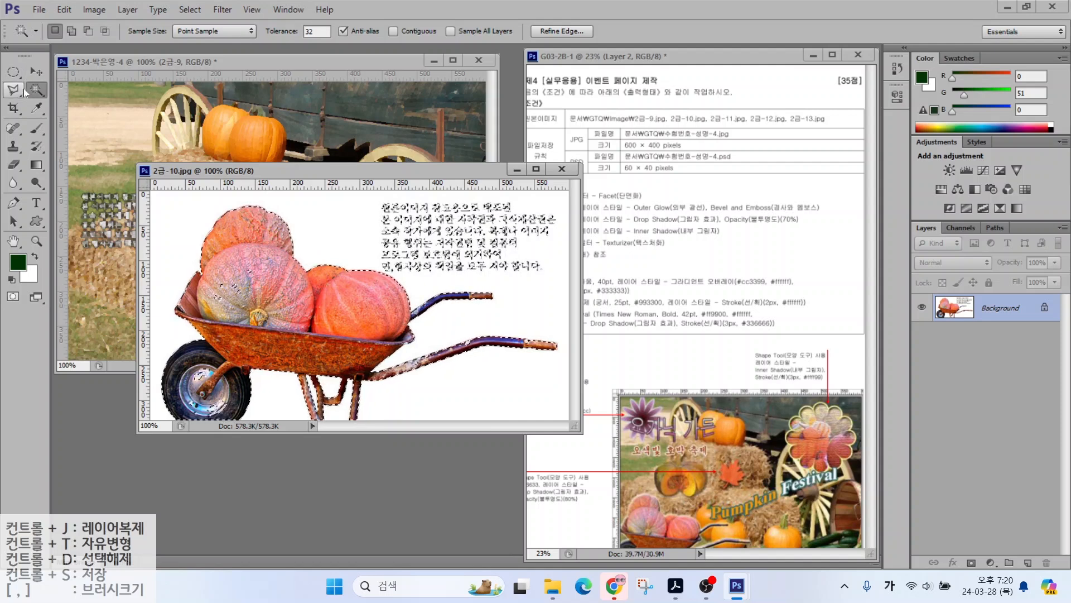
pyautogui.hotkey('shift', 'w')
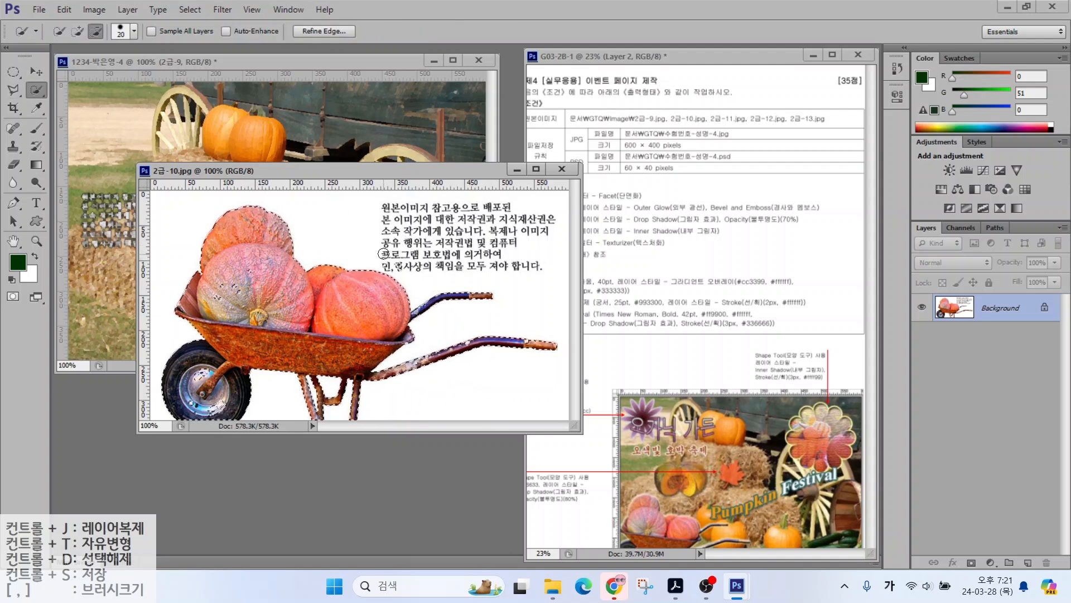
pyautogui.keyDown('alt'); pyautogui.click(398, 266); pyautogui.keyUp('alt')
pyautogui.moveTo(234, 286); pyautogui.dragTo(299, 331)
pyautogui.press('v')
pyautogui.moveTo(387, 293); pyautogui.dragTo(284, 269)
pyautogui.click(562, 169)
# Step: Name the layer 2-10 and scale it to about 61% at the lower left
pyautogui.doubleClick(996, 316)
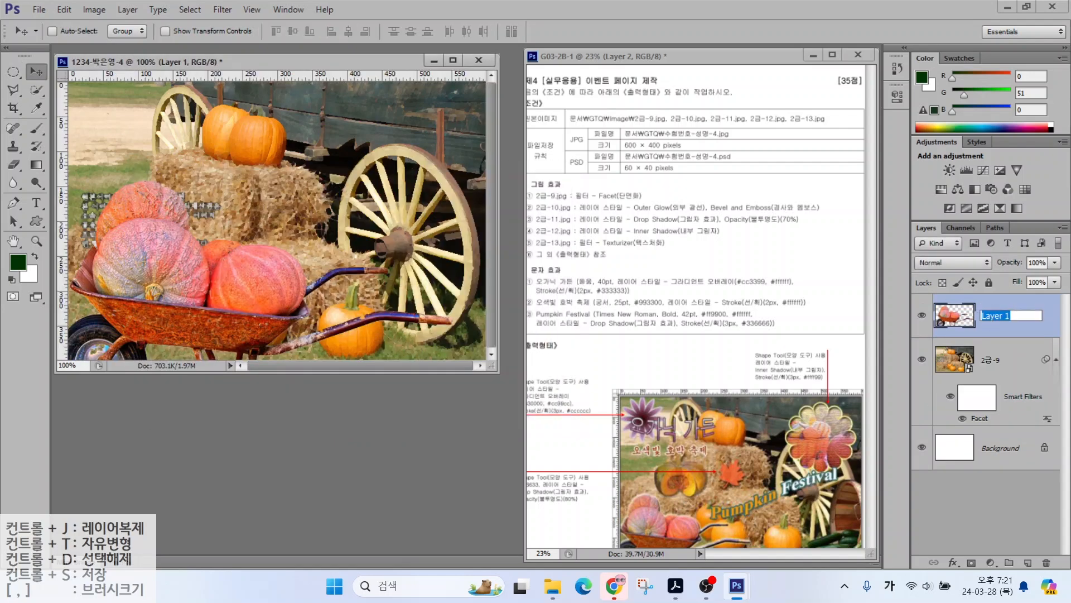
pyautogui.press('Return')
pyautogui.hotkey('ctrl', 't')
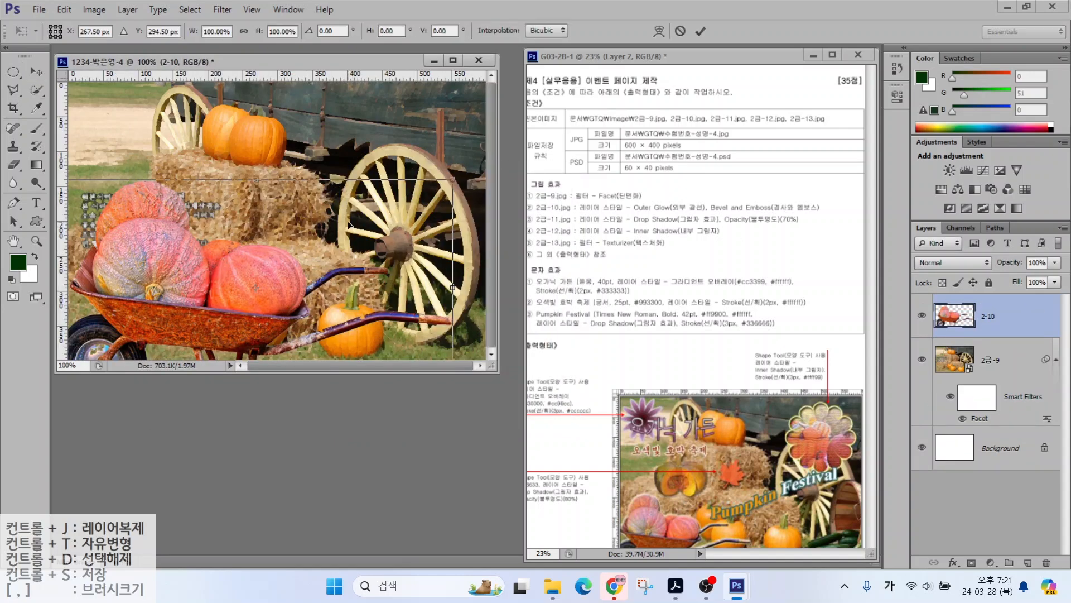
pyautogui.moveTo(453, 179); pyautogui.dragTo(349, 258)
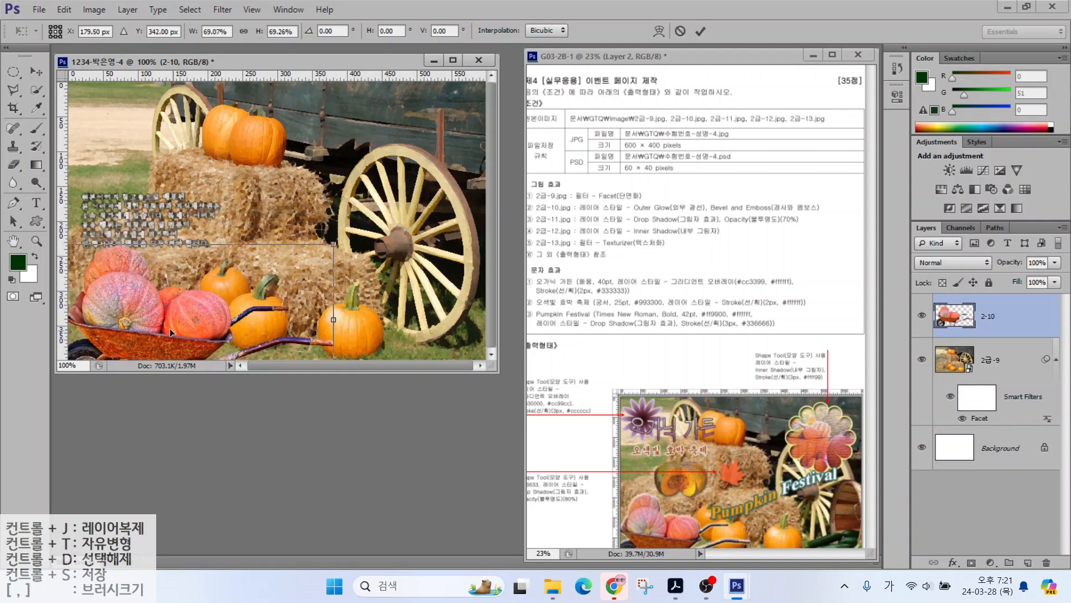
pyautogui.moveTo(151, 328)
pyautogui.mouseDown()
pyautogui.moveTo(157, 304)
pyautogui.moveTo(152, 313)
pyautogui.mouseUp()
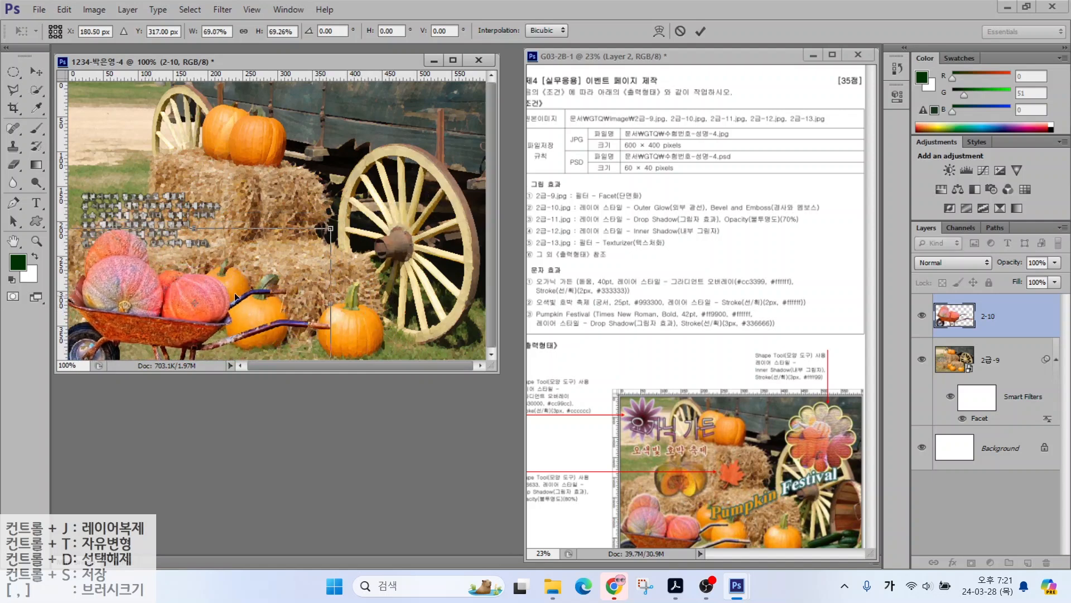
pyautogui.moveTo(332, 228); pyautogui.dragTo(306, 251)
pyautogui.press('Return')
# Step: Give layer 2-10 Outer Glow and Bevel & Emboss effects
pyautogui.click(952, 563)
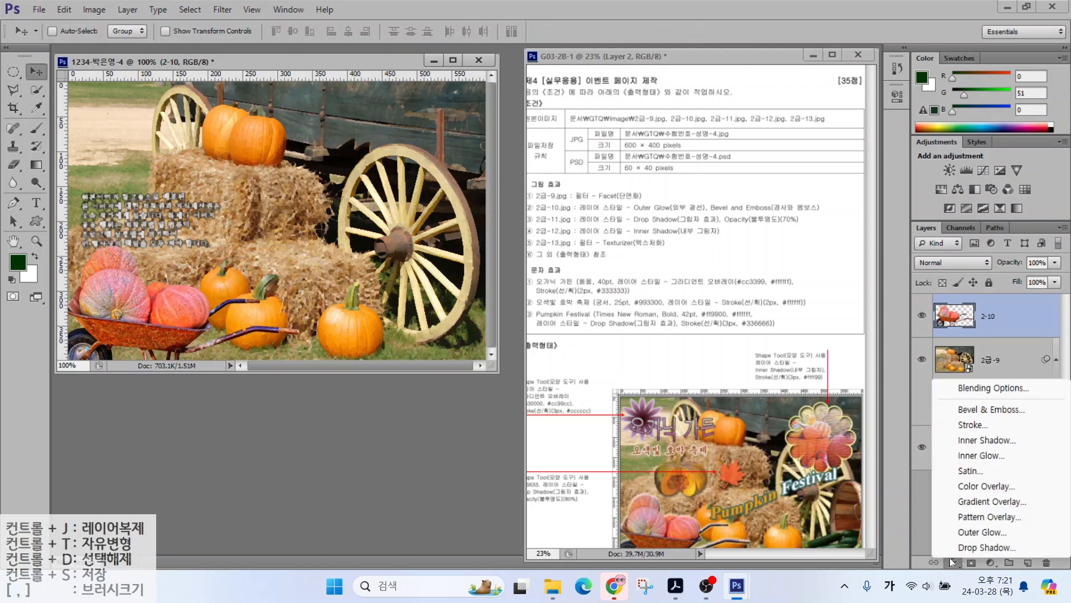
pyautogui.click(956, 531)
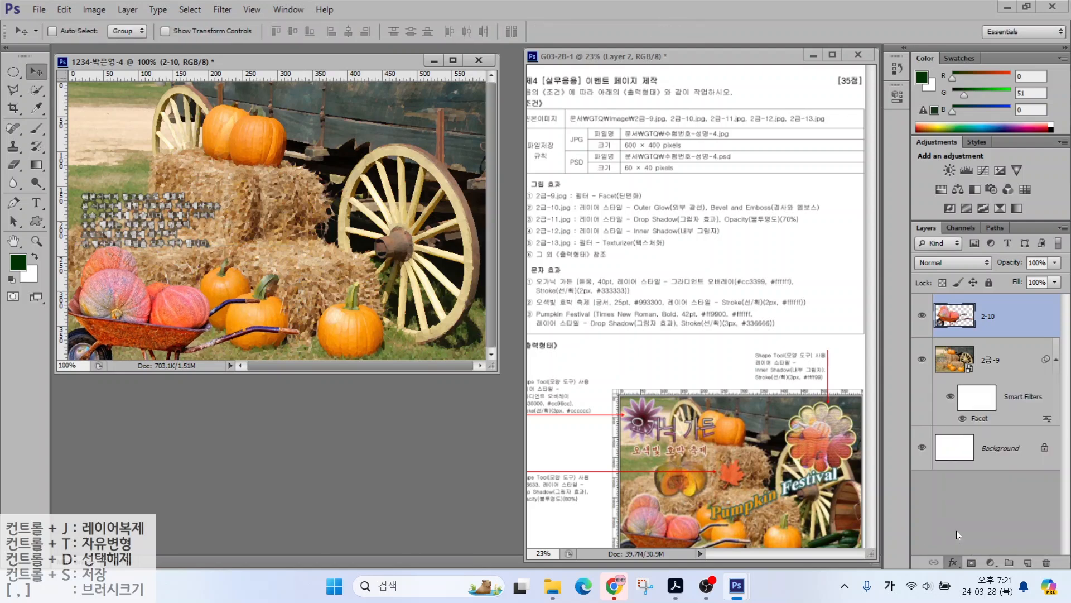
pyautogui.click(474, 167)
pyautogui.press('Return')
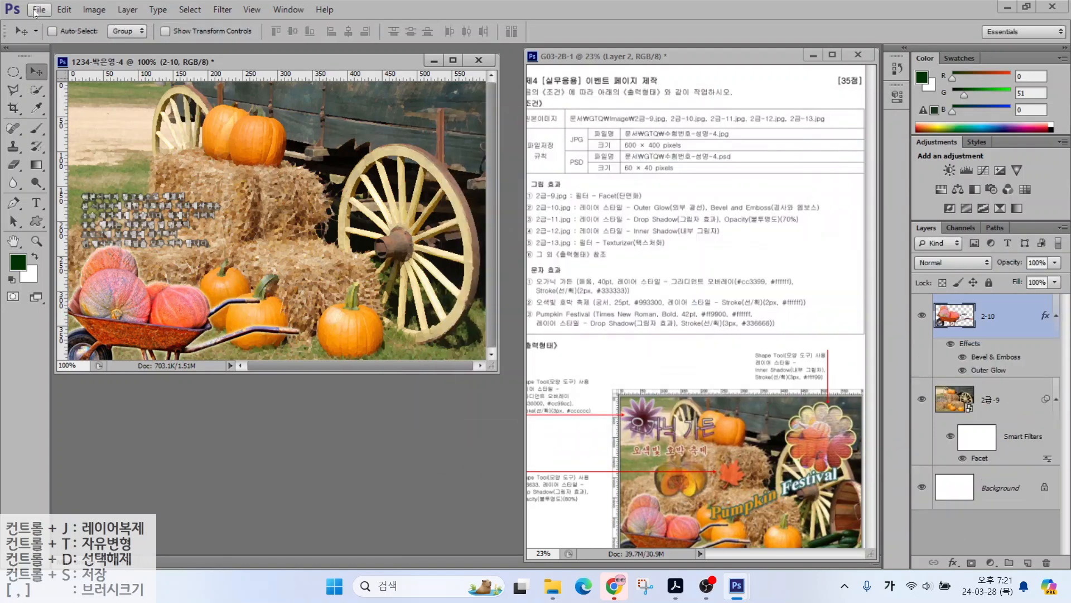
pyautogui.click(35, 10)
pyautogui.click(51, 35)
# Step: Open 2급-11.jpg, select the cut pumpkin, and drag it into the page
pyautogui.doubleClick(371, 415)
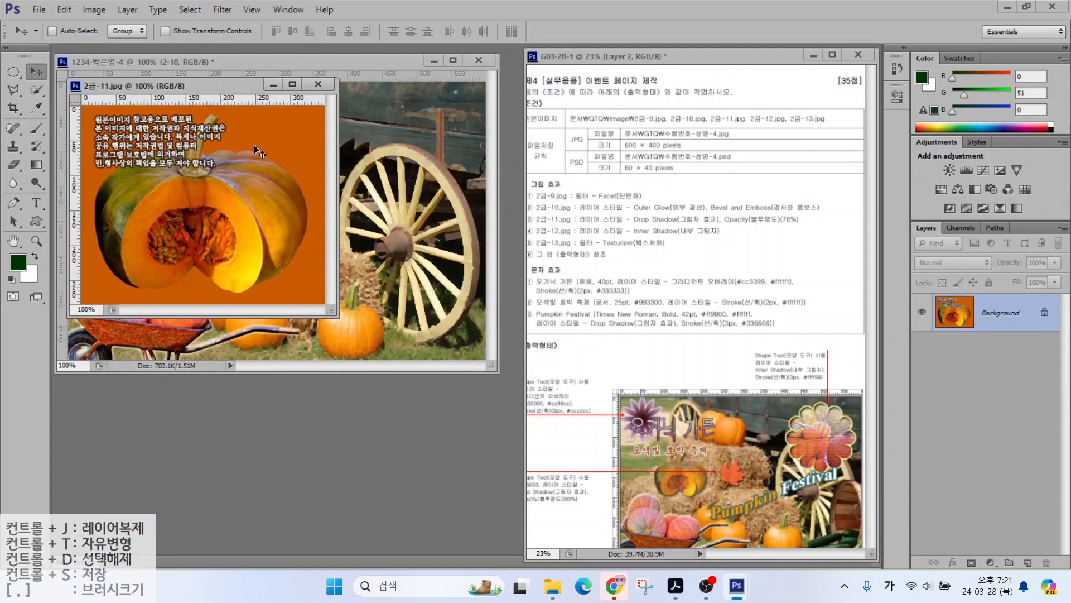
pyautogui.click(35, 89)
pyautogui.moveTo(146, 270)
pyautogui.mouseDown()
pyautogui.moveTo(138, 225)
pyautogui.moveTo(240, 204)
pyautogui.moveTo(270, 262)
pyautogui.moveTo(217, 167)
pyautogui.moveTo(188, 159)
pyautogui.mouseUp()
pyautogui.press('l')
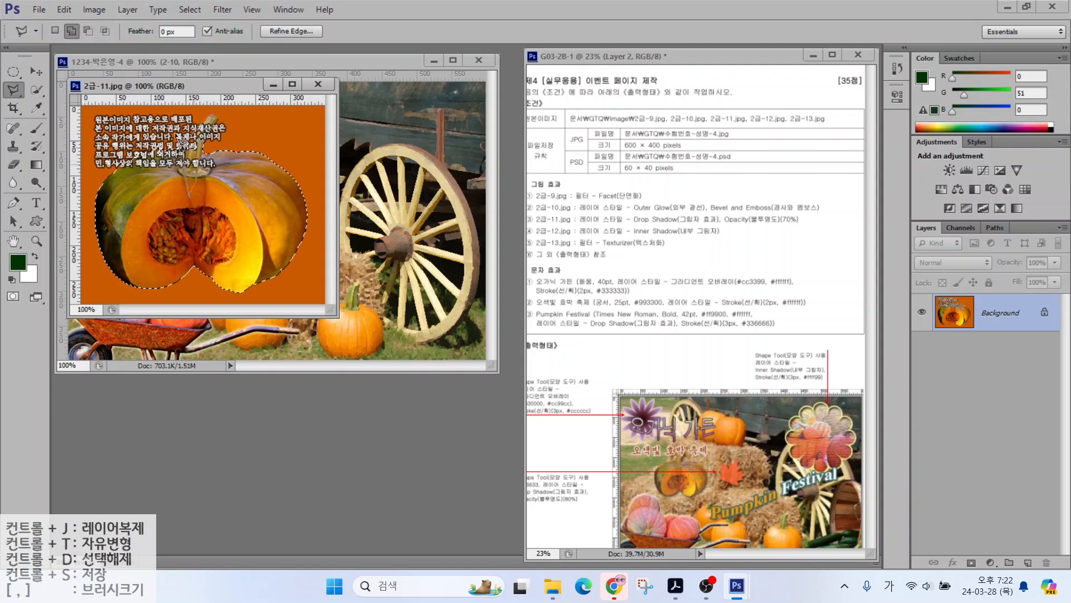
pyautogui.moveTo(146, 86); pyautogui.dragTo(238, 156)
pyautogui.press('v')
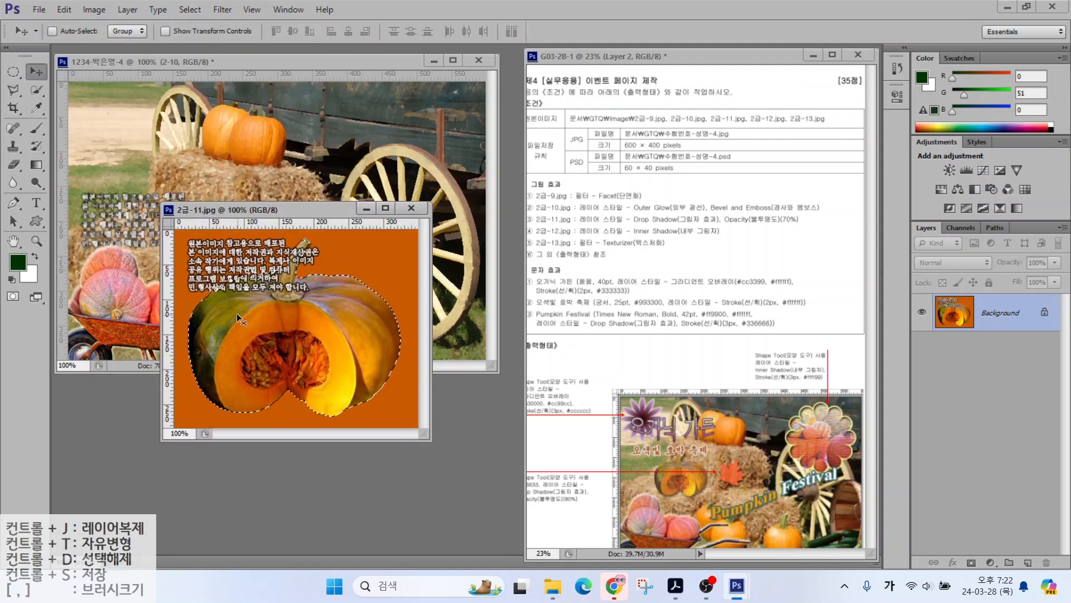
pyautogui.moveTo(237, 313); pyautogui.dragTo(142, 323)
# Step: Rename the layer 2-11, shrink it, and place it on the hay bale
pyautogui.doubleClick(992, 316)
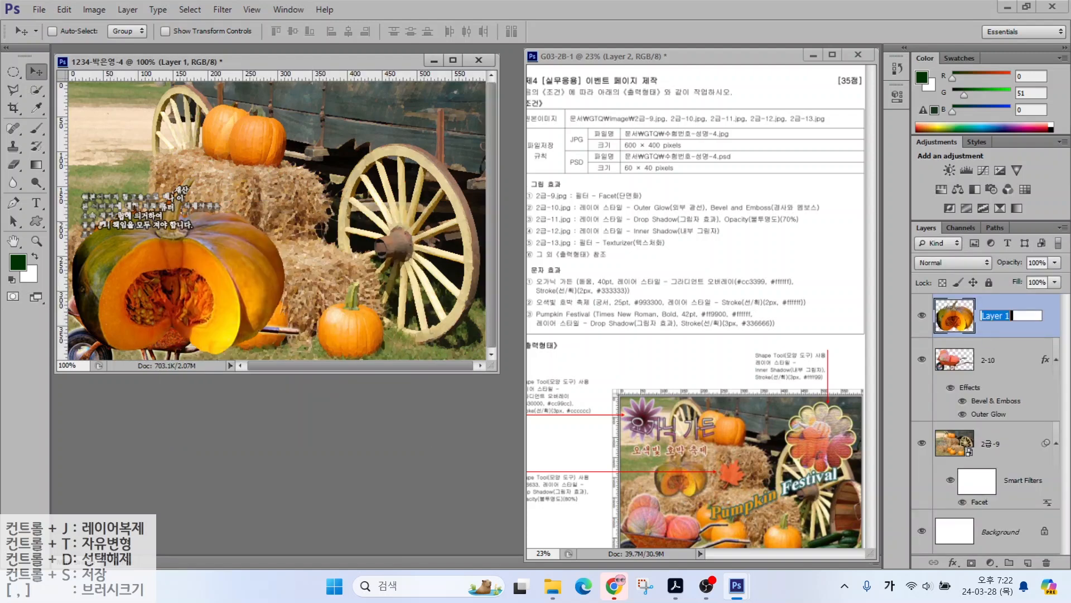
pyautogui.write('2-11')
pyautogui.press('Return')
pyautogui.hotkey('ctrl', 't')
pyautogui.moveTo(291, 182); pyautogui.dragTo(195, 259)
pyautogui.moveTo(156, 313); pyautogui.dragTo(239, 209)
pyautogui.moveTo(272, 150); pyautogui.dragTo(239, 178)
pyautogui.moveTo(190, 211); pyautogui.dragTo(167, 211)
pyautogui.press('Return')
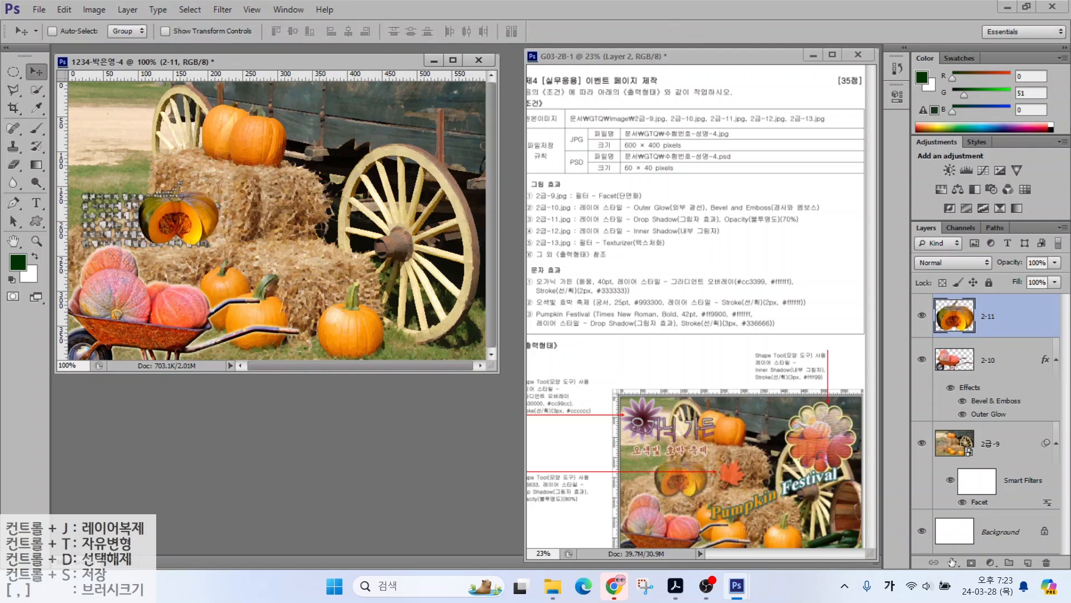
# Step: Add a Drop Shadow effect to layer 2-11
pyautogui.click(952, 563)
pyautogui.click(971, 550)
pyautogui.press('Return')
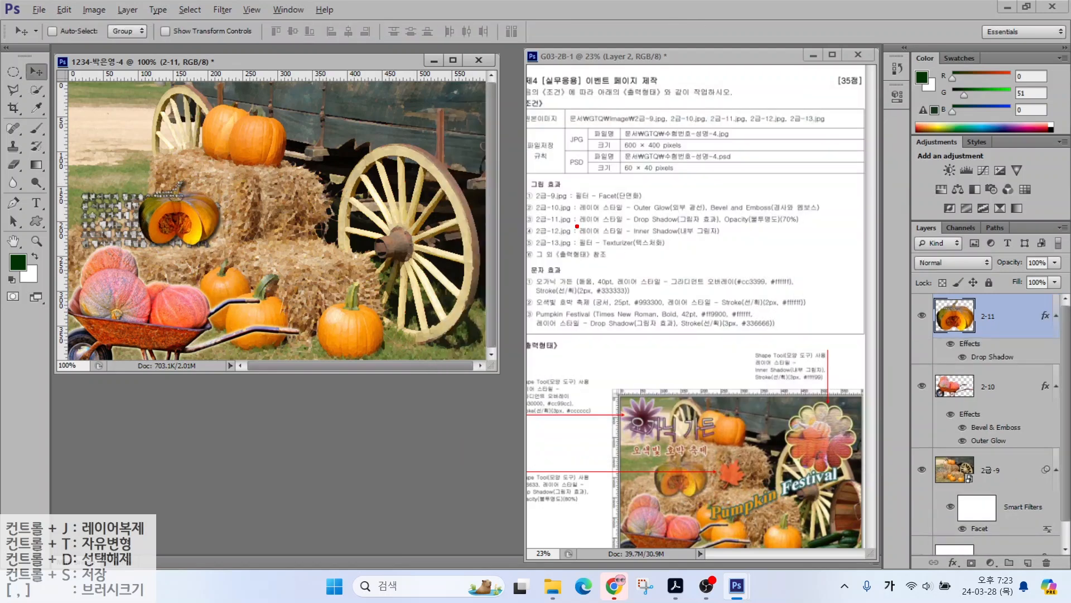
# Step: Set layer 2-11's opacity to 70%
pyautogui.moveTo(551, 224); pyautogui.dragTo(791, 224)
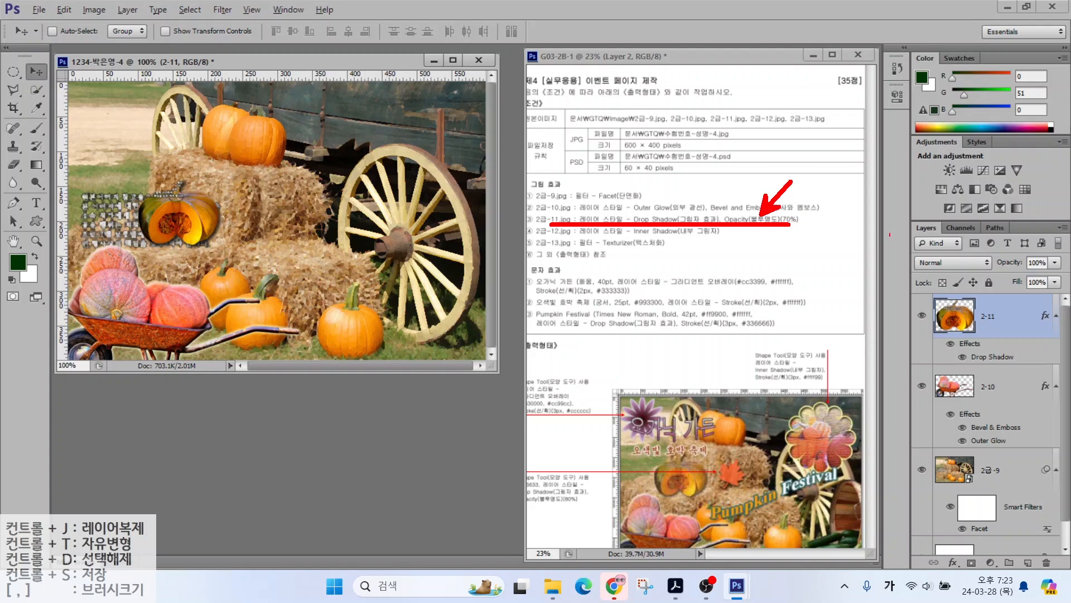
pyautogui.moveTo(905, 208); pyautogui.dragTo(1069, 299)
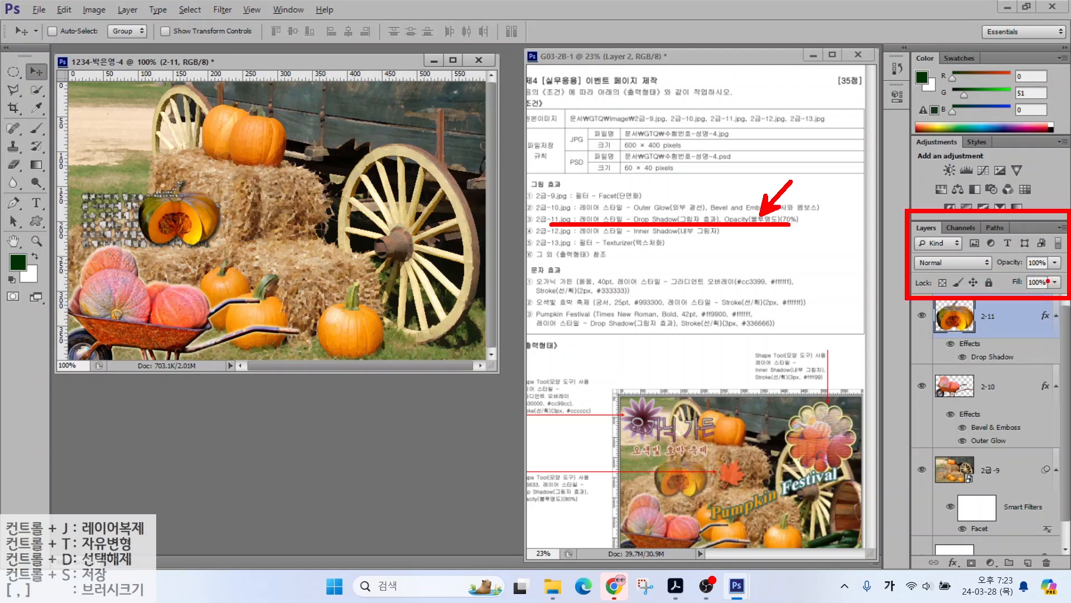
pyautogui.moveTo(1003, 225); pyautogui.dragTo(1025, 258)
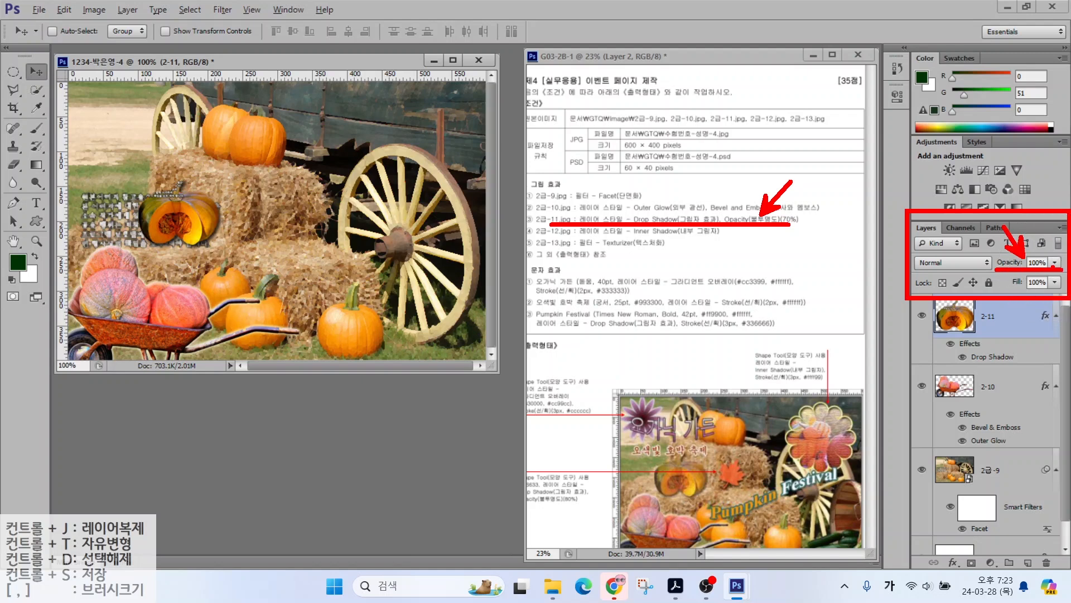
pyautogui.press('Escape')
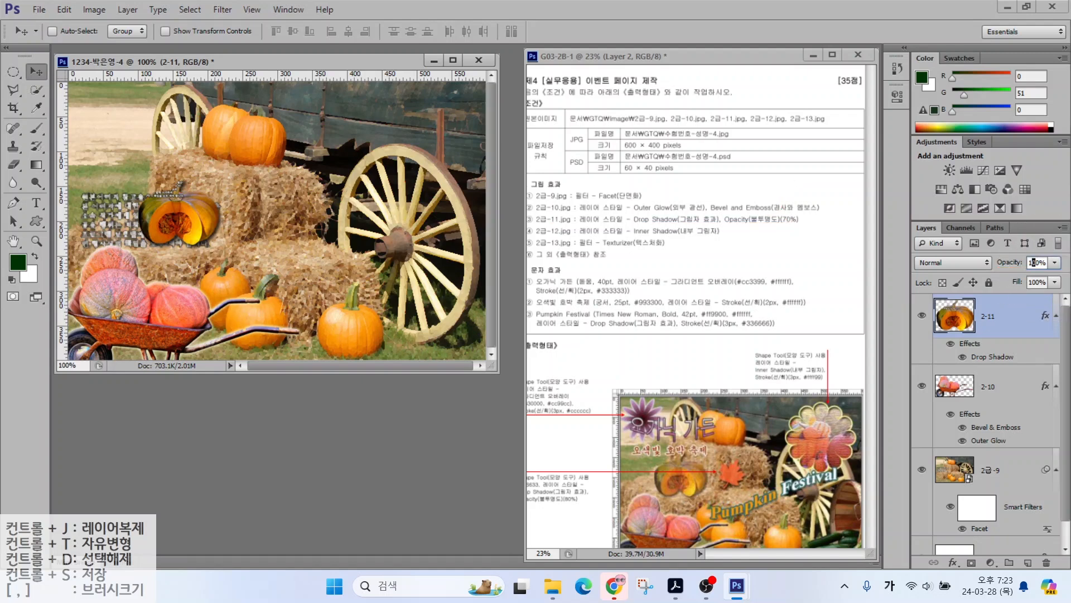
pyautogui.write('70')
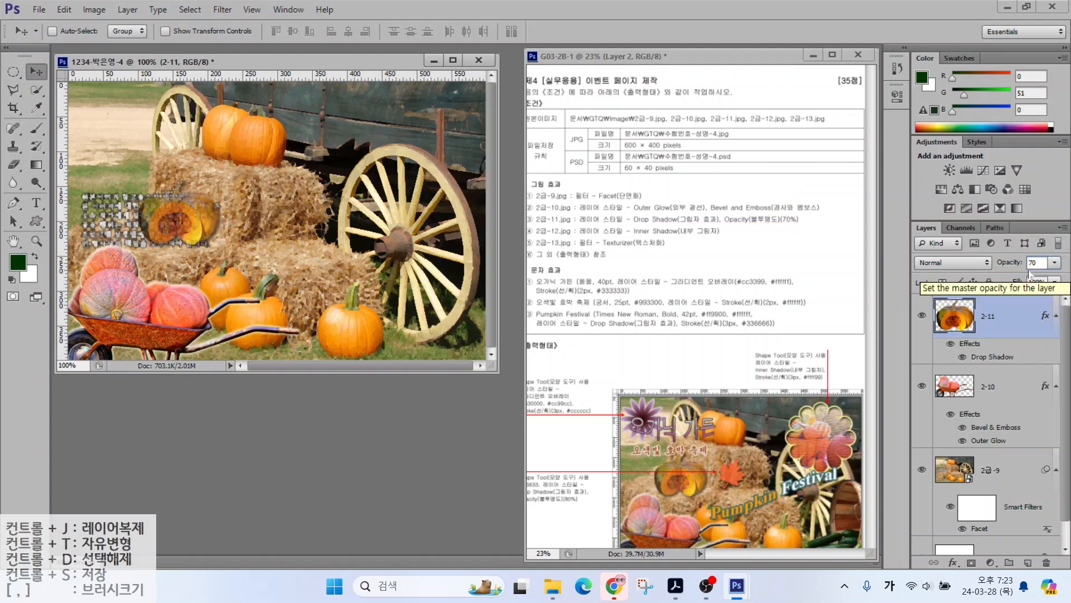
pyautogui.click(38, 9)
# Step: Open 2급-12.jpg and quick-select the barrel and cucumbers
pyautogui.click(45, 38)
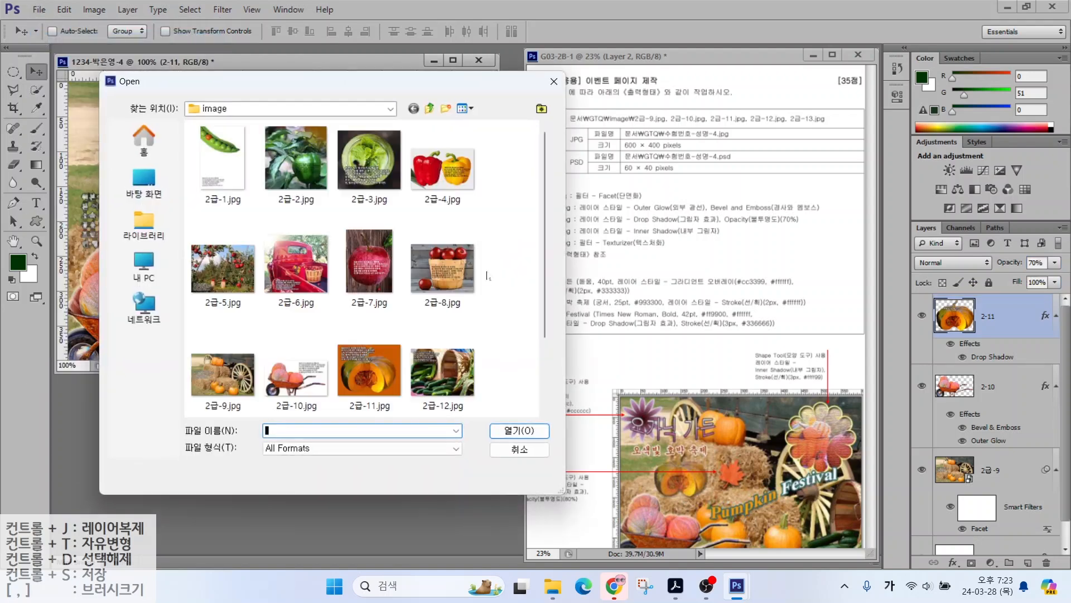
pyautogui.doubleClick(445, 365)
pyautogui.click(45, 95)
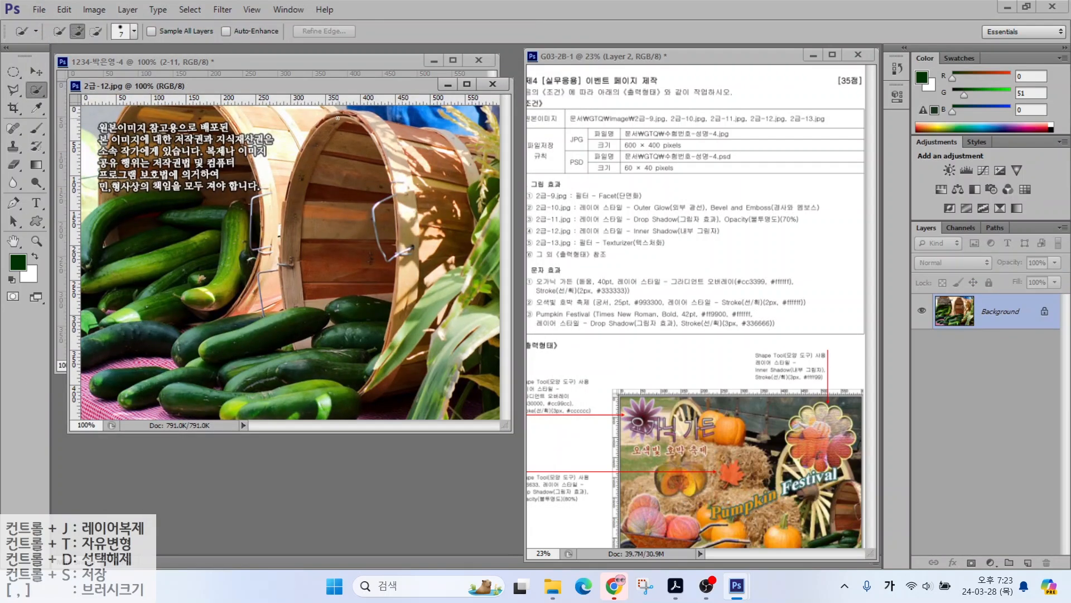
pyautogui.moveTo(338, 118)
pyautogui.mouseDown()
pyautogui.moveTo(323, 300)
pyautogui.moveTo(346, 350)
pyautogui.moveTo(278, 380)
pyautogui.moveTo(202, 388)
pyautogui.moveTo(337, 401)
pyautogui.moveTo(373, 187)
pyautogui.moveTo(433, 209)
pyautogui.moveTo(406, 356)
pyautogui.moveTo(328, 130)
pyautogui.moveTo(425, 381)
pyautogui.moveTo(437, 196)
pyautogui.moveTo(472, 150)
pyautogui.mouseUp()
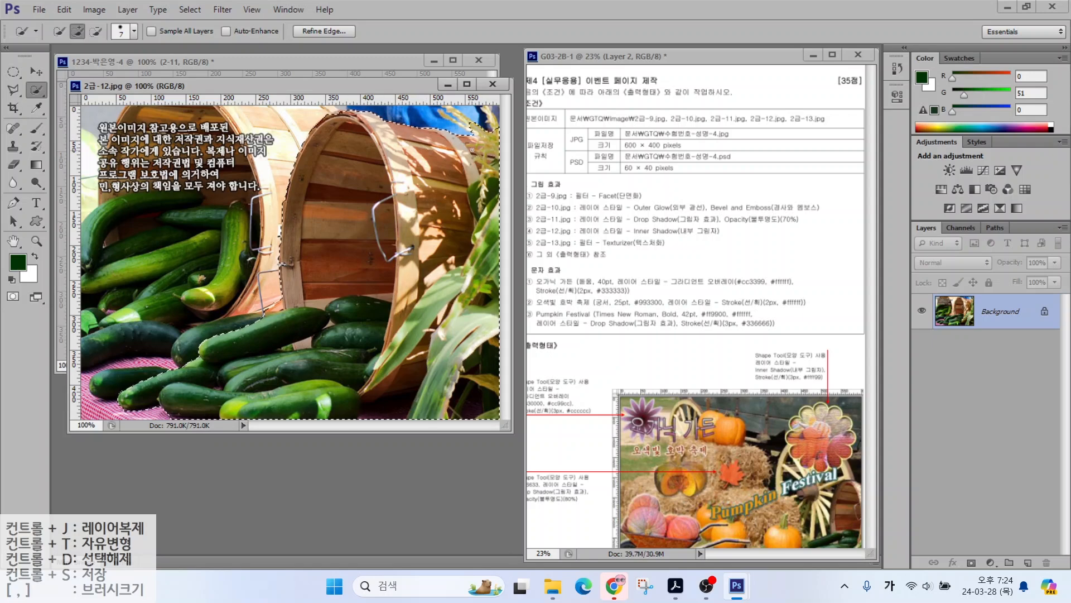
pyautogui.press('v')
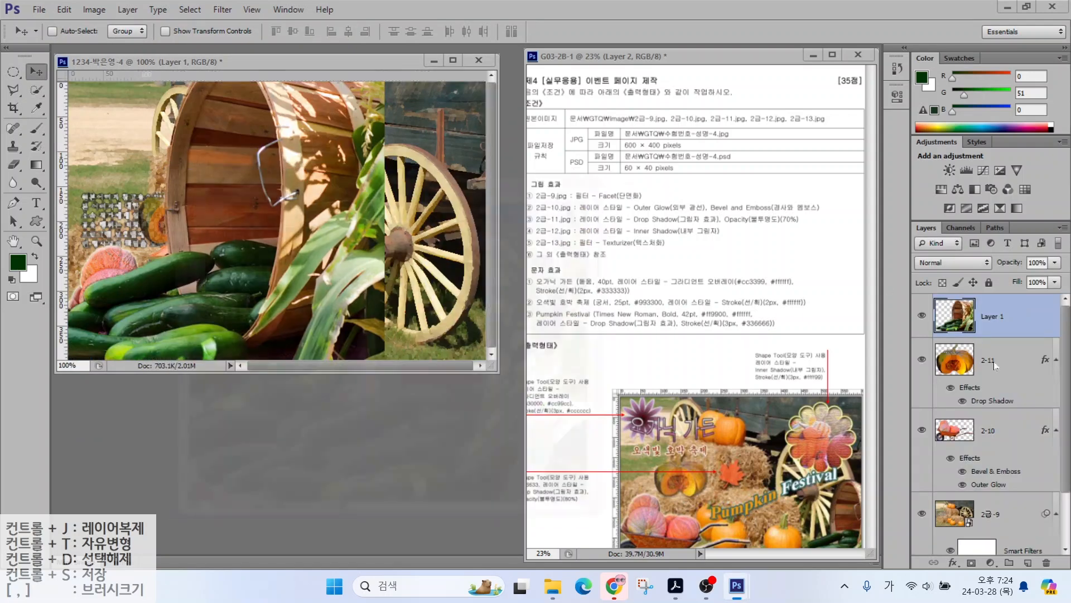
# Step: Name the layer 2-12 and scale it to about 65% at the lower right
pyautogui.doubleClick(992, 316)
pyautogui.write('2-12')
pyautogui.press('Return')
pyautogui.hotkey('ctrl', 't')
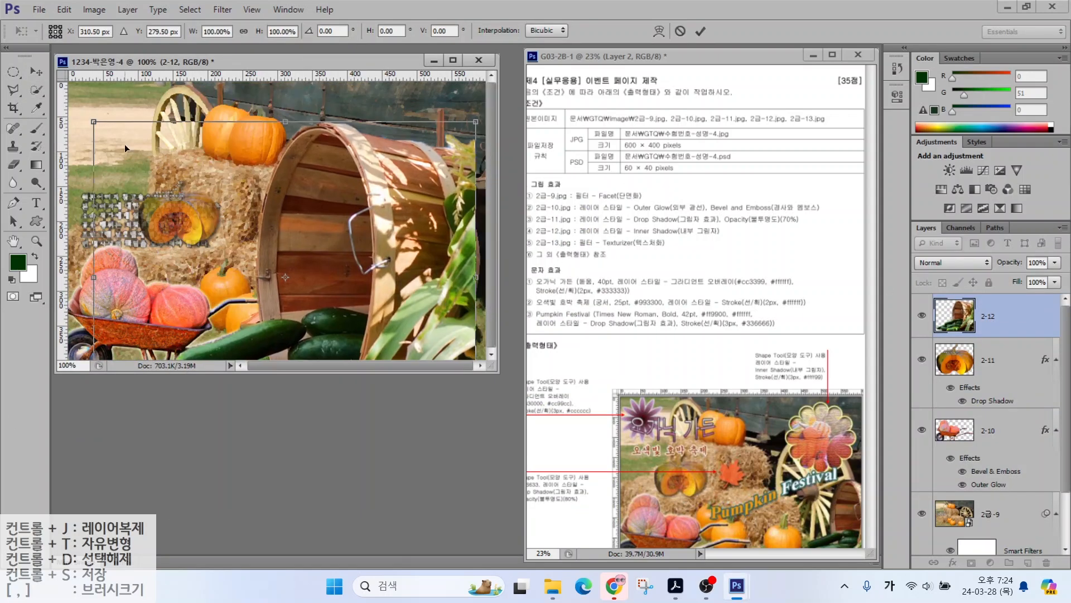
pyautogui.moveTo(94, 122); pyautogui.dragTo(208, 257)
pyautogui.moveTo(390, 323); pyautogui.dragTo(463, 270)
pyautogui.moveTo(448, 309); pyautogui.dragTo(448, 307)
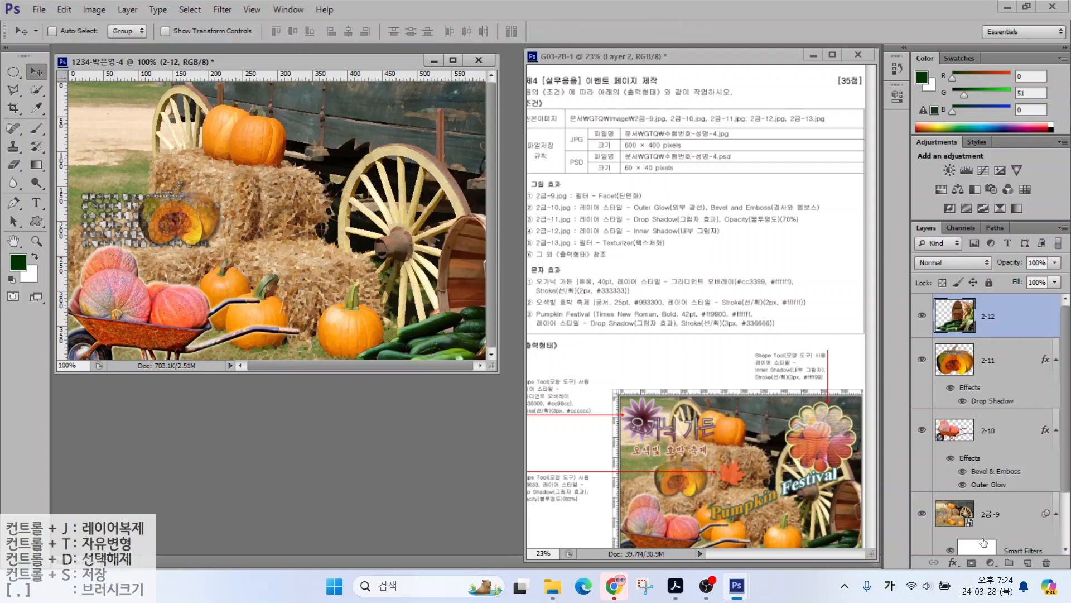
# Step: Add an Inner Shadow effect to layer 2-12
pyautogui.click(953, 562)
pyautogui.click(980, 521)
pyautogui.click(839, 135)
# Step: Open 2급-13.jpg, drag it into the poster, and close the source image
pyautogui.click(39, 10)
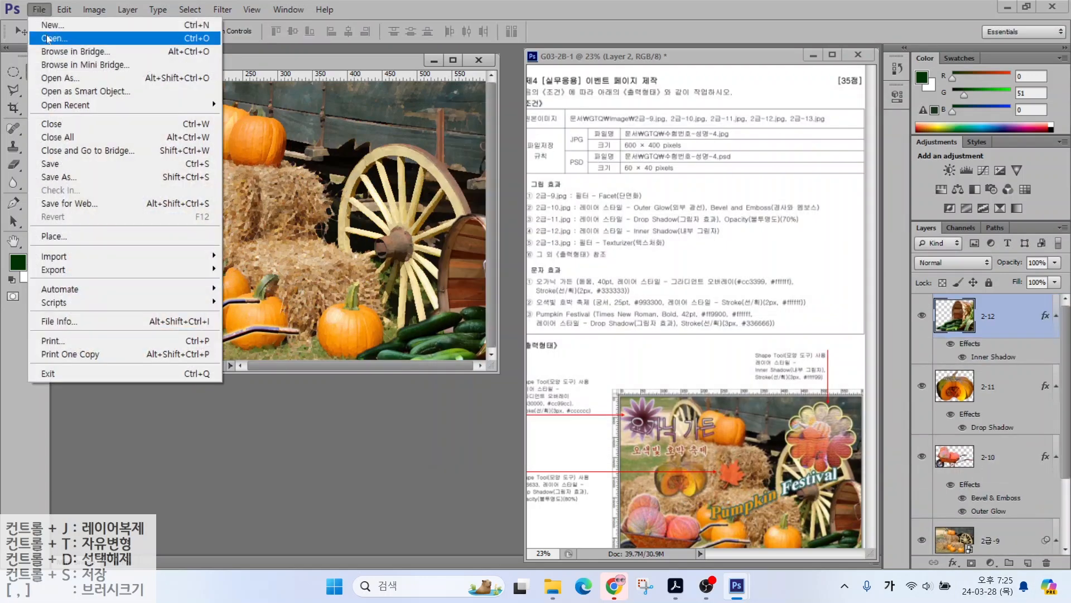
pyautogui.click(45, 34)
pyautogui.doubleClick(289, 356)
pyautogui.press('w')
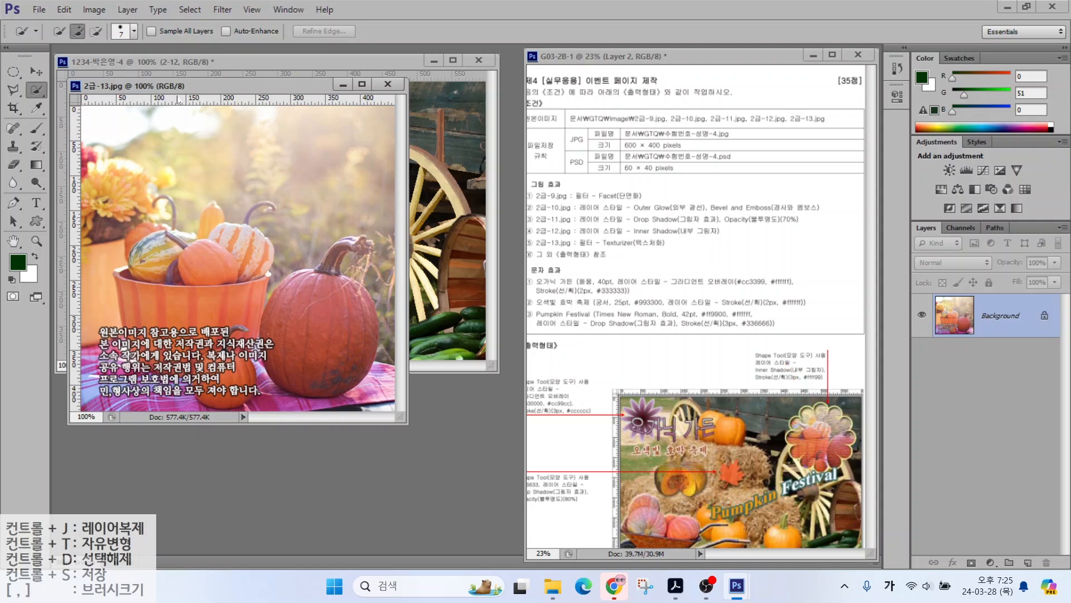
pyautogui.moveTo(180, 85); pyautogui.dragTo(273, 160)
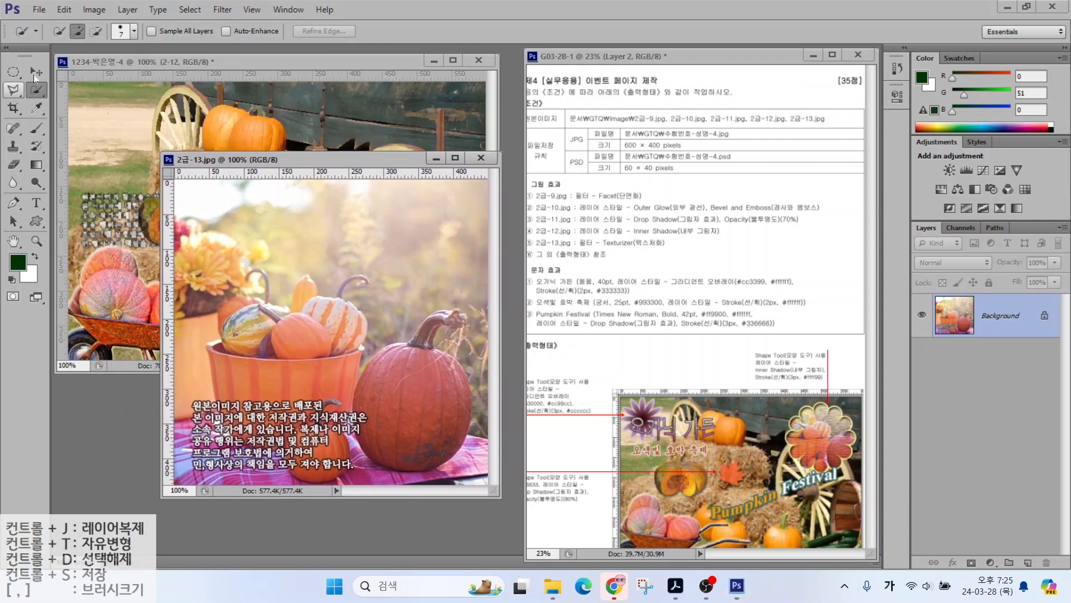
pyautogui.click(36, 72)
pyautogui.moveTo(118, 182); pyautogui.dragTo(118, 182)
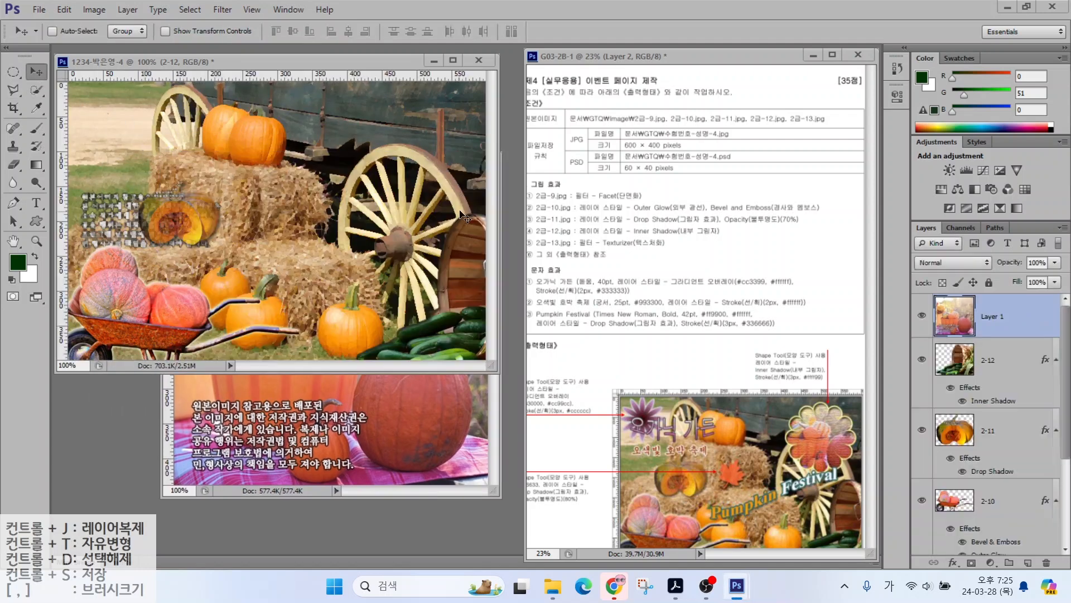
pyautogui.click(342, 403)
pyautogui.click(480, 158)
# Step: Rename the new layer 2-13 and move it to the upper right
pyautogui.doubleClick(992, 316)
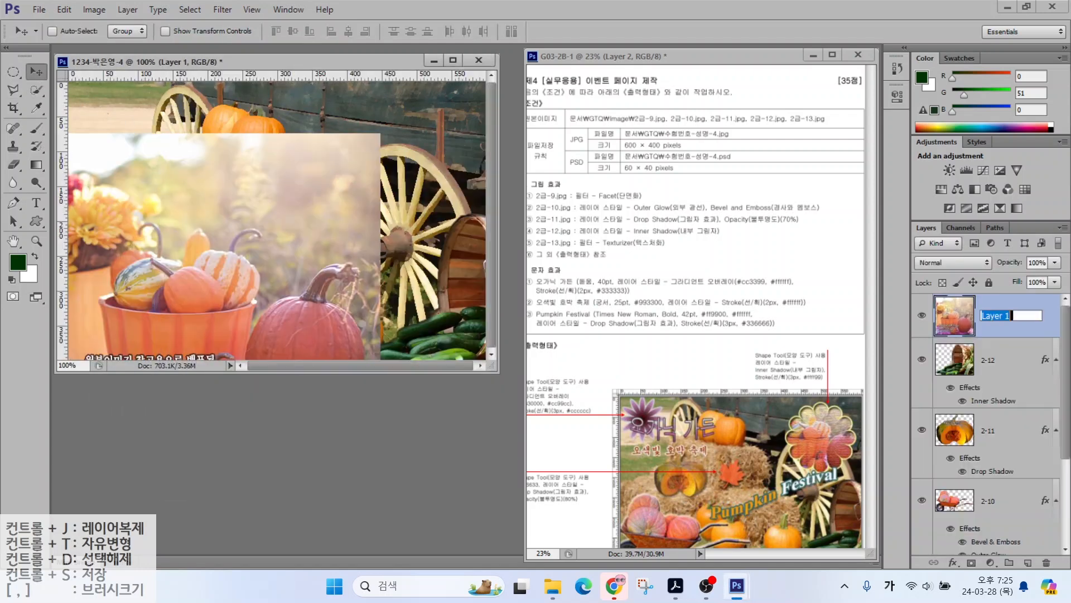
pyautogui.write('2-13')
pyautogui.press('Return')
pyautogui.moveTo(225, 262); pyautogui.dragTo(375, 139)
pyautogui.moveTo(372, 194); pyautogui.dragTo(365, 187)
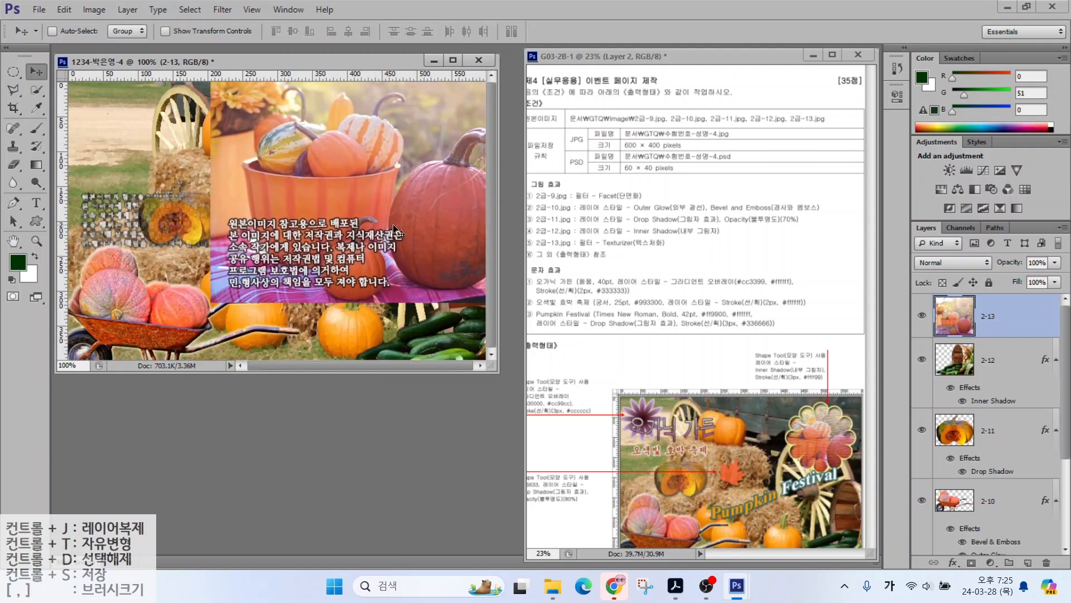
pyautogui.click(36, 221)
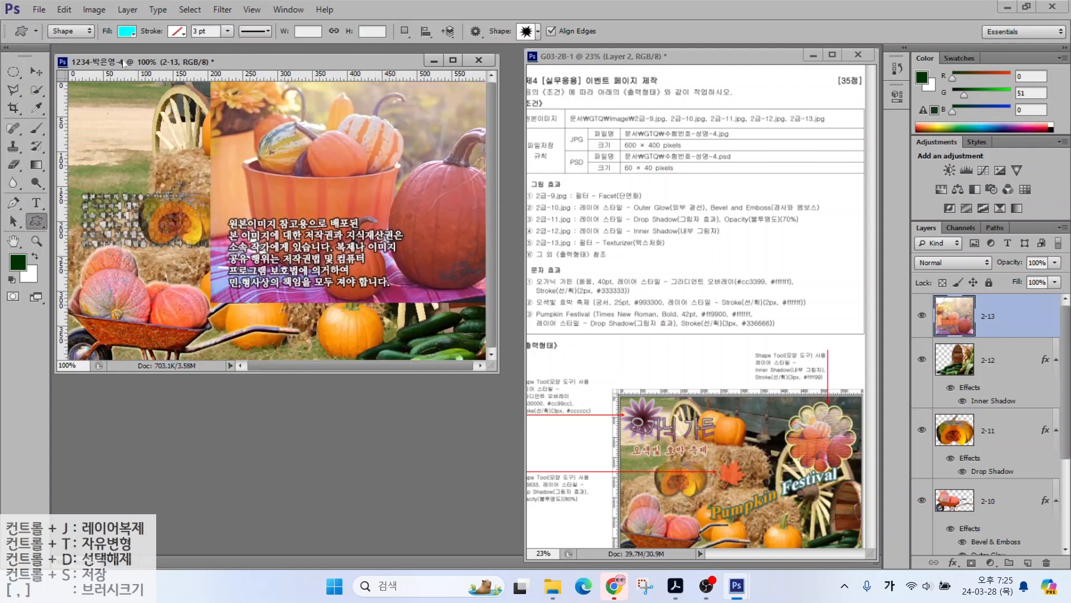
# Step: Draw a cyan flower custom shape over the pumpkin photo and shift it slightly right
pyautogui.click(527, 32)
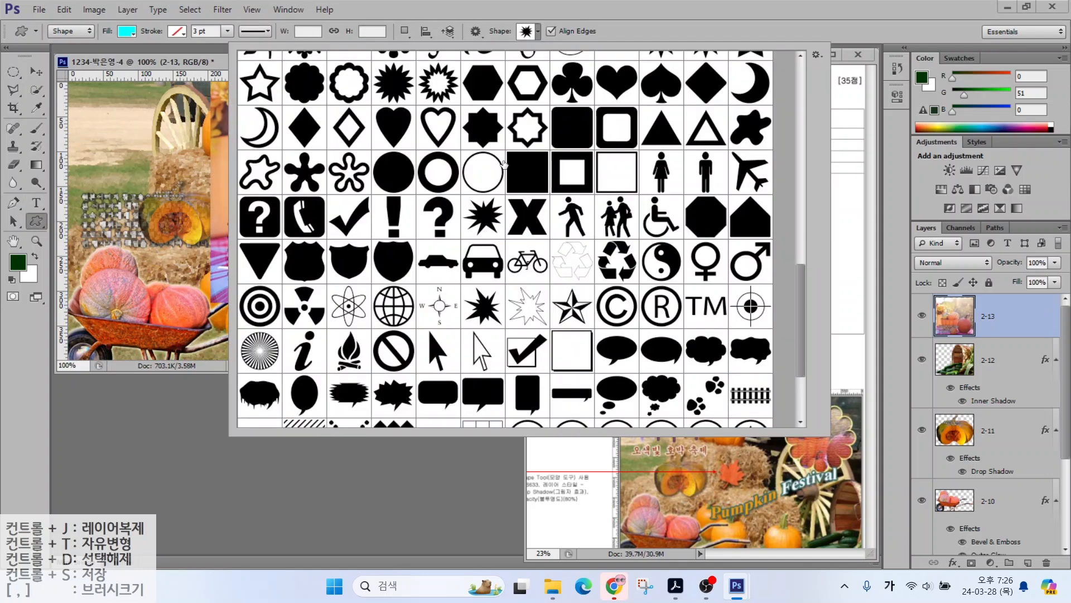
pyautogui.scroll(-3, 534, 136)
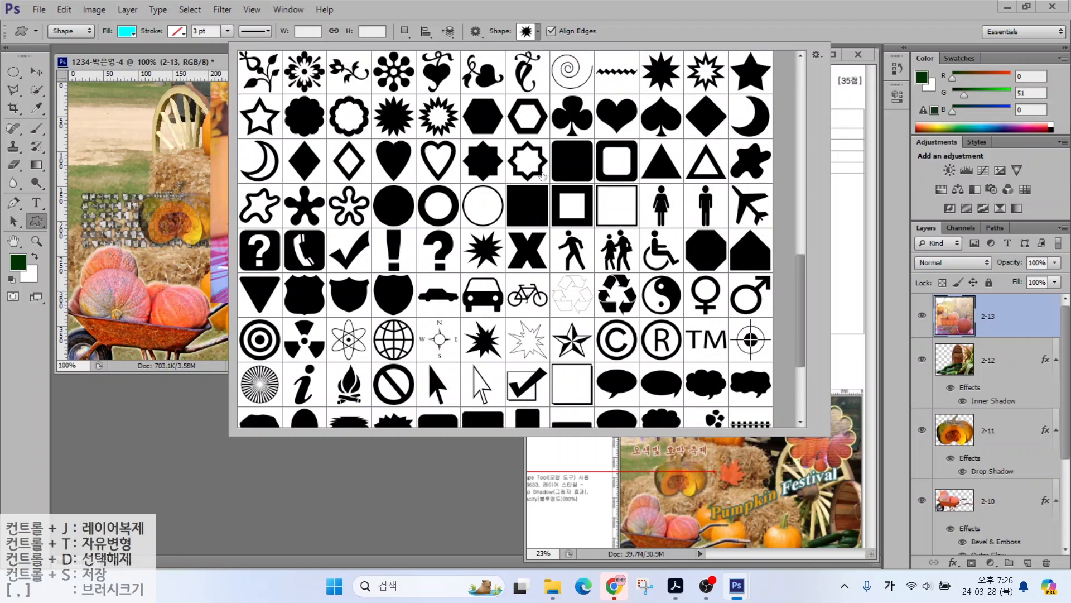
pyautogui.scroll(10, 546, 193)
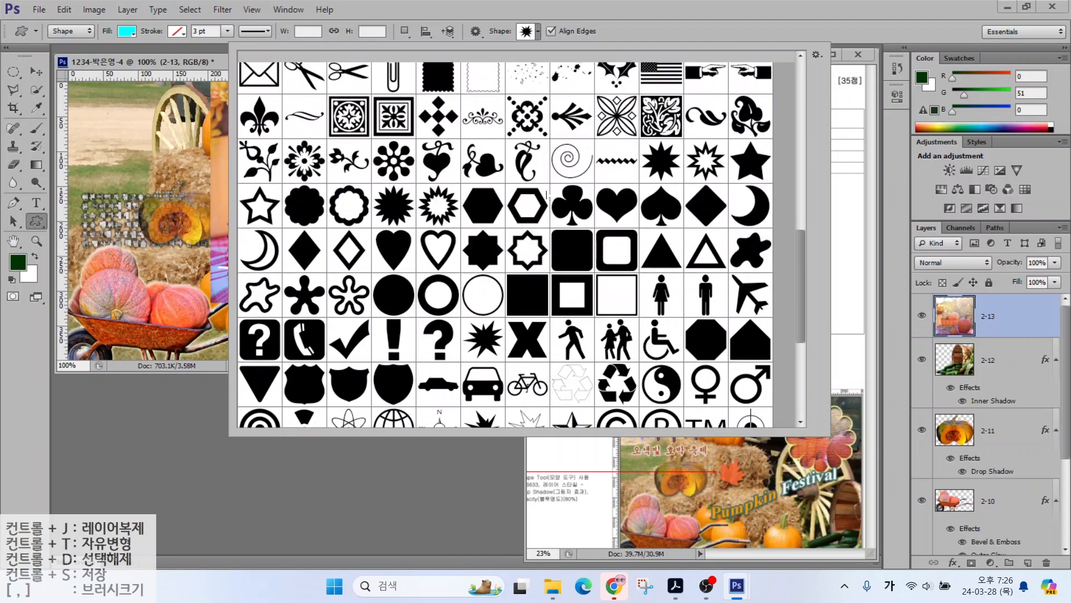
pyautogui.doubleClick(294, 134)
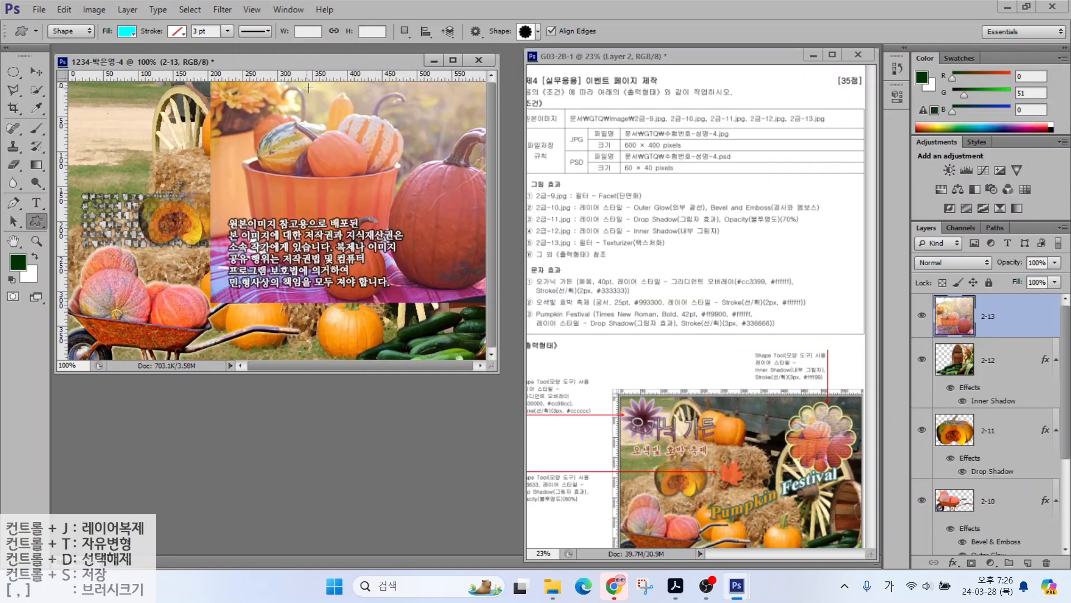
pyautogui.moveTo(309, 88); pyautogui.dragTo(459, 254)
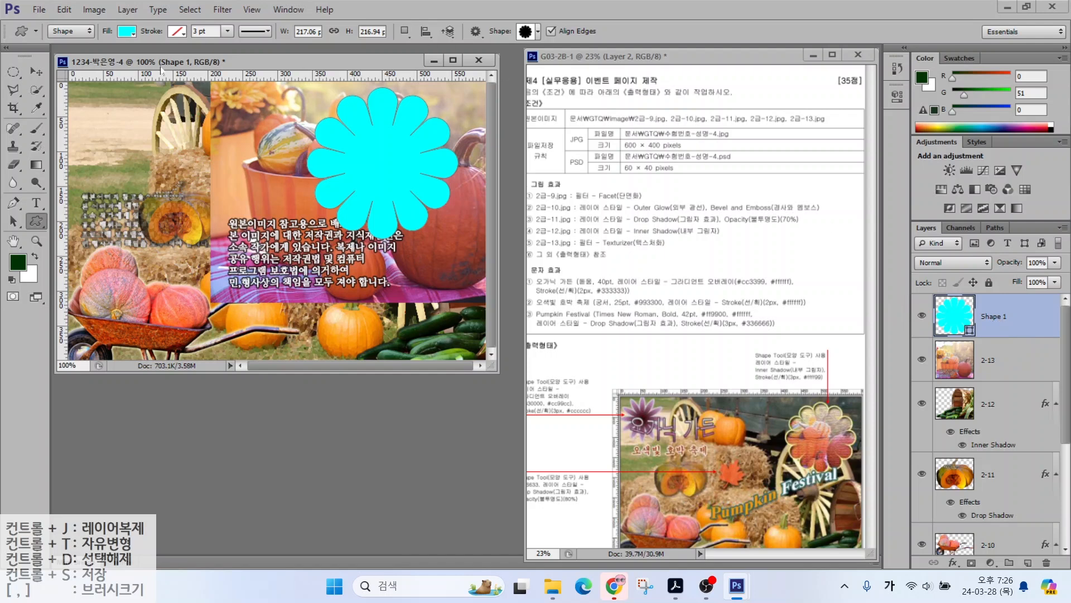
pyautogui.click(36, 72)
pyautogui.moveTo(384, 163); pyautogui.dragTo(400, 160)
# Step: Move layer 2-13 above the flower shape and clip it into the flower
pyautogui.click(1005, 360)
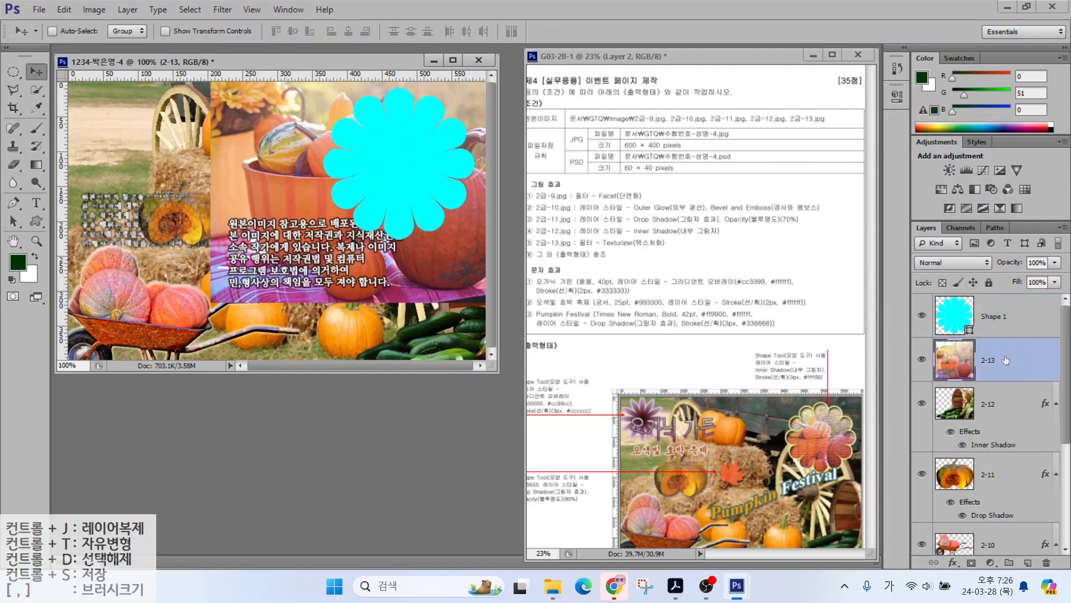
pyautogui.moveTo(1006, 360); pyautogui.dragTo(1001, 312)
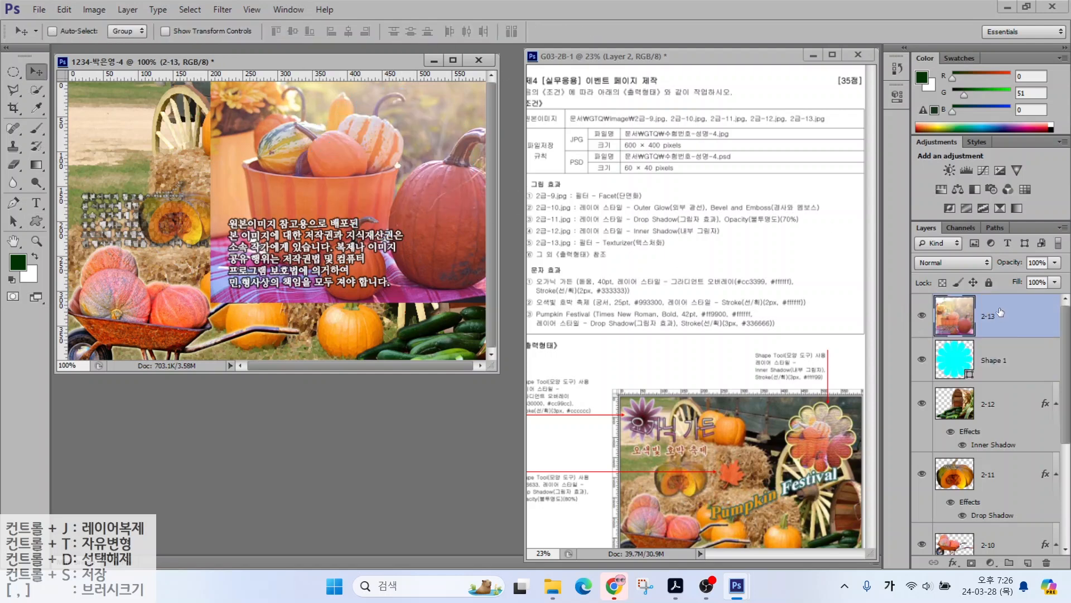
pyautogui.rightClick(1027, 319)
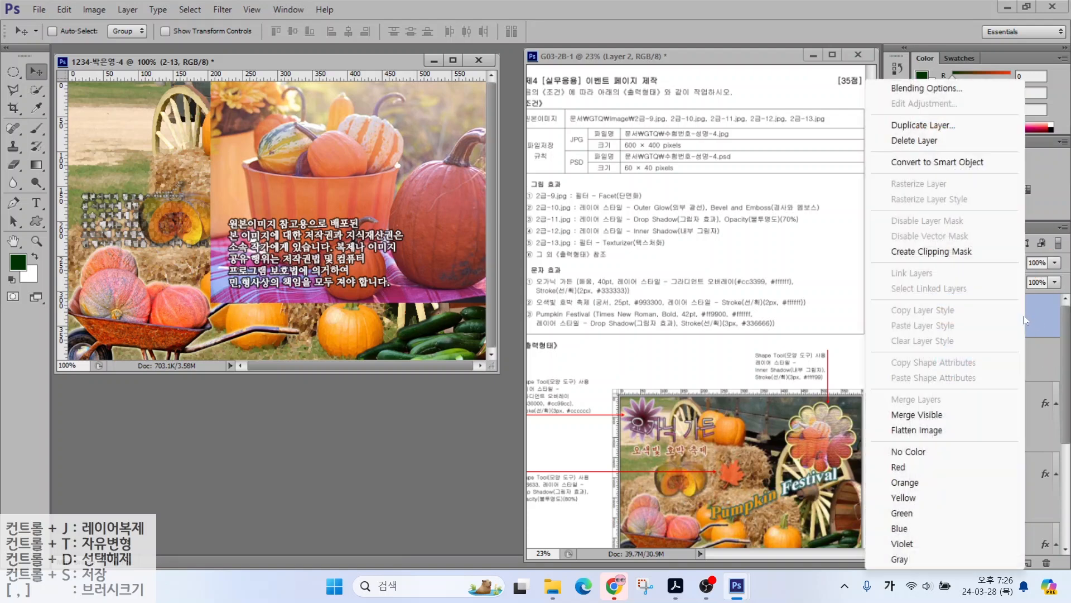
pyautogui.click(943, 252)
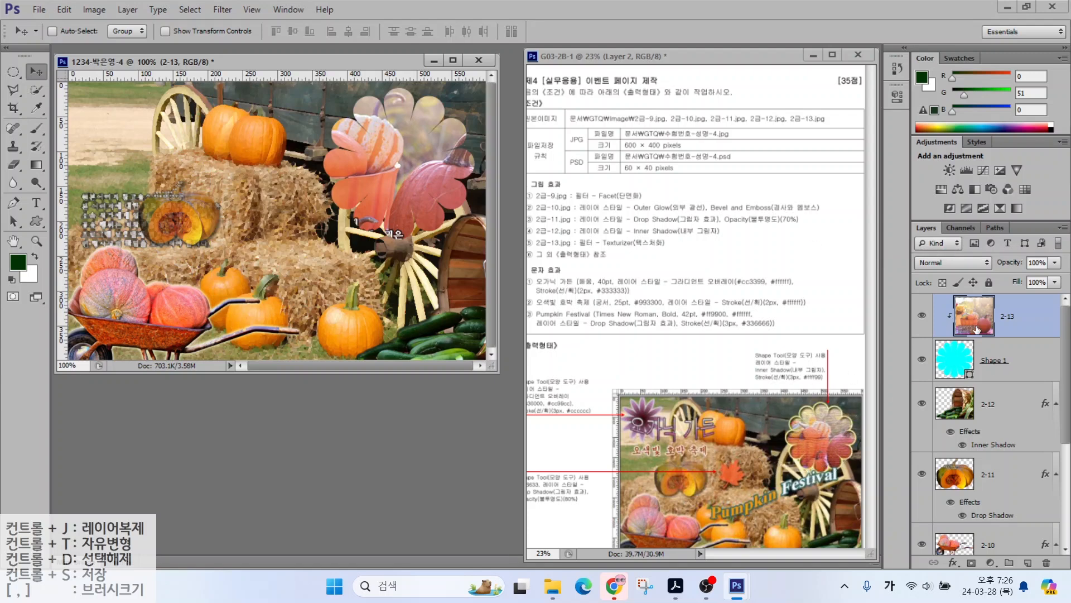
# Step: Scale the clipped pumpkin photo down to about 80% inside the flower
pyautogui.hotkey('ctrl', 't')
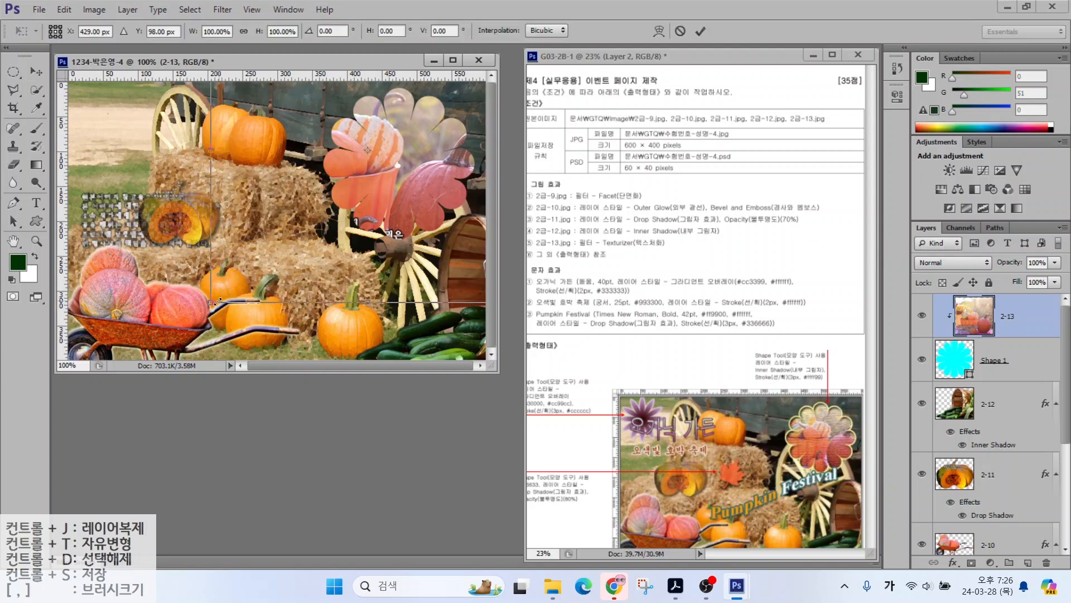
pyautogui.moveTo(210, 303); pyautogui.dragTo(271, 247)
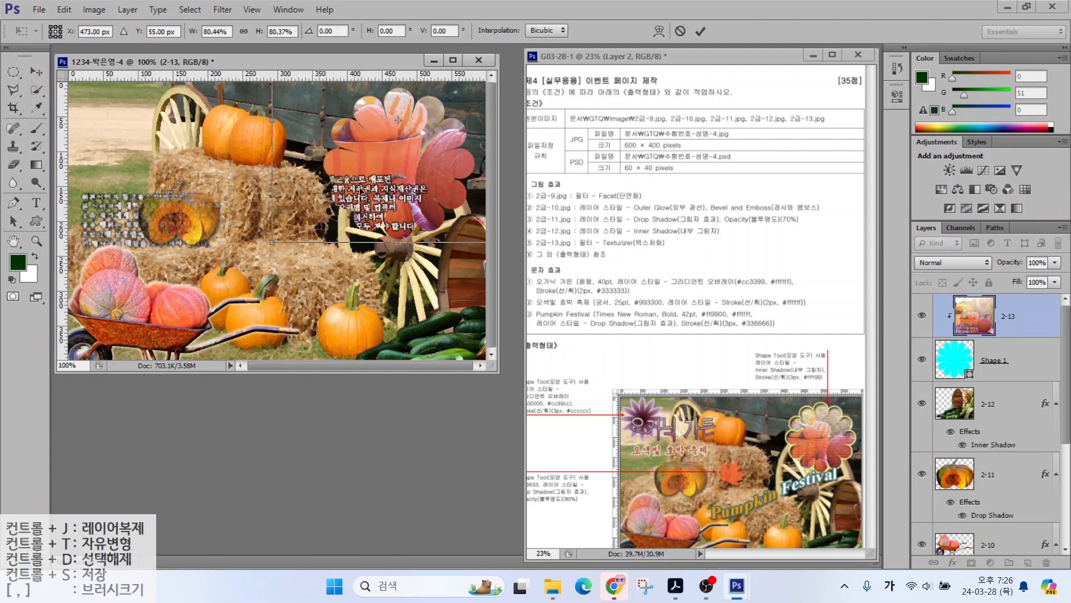
pyautogui.moveTo(364, 189); pyautogui.dragTo(358, 215)
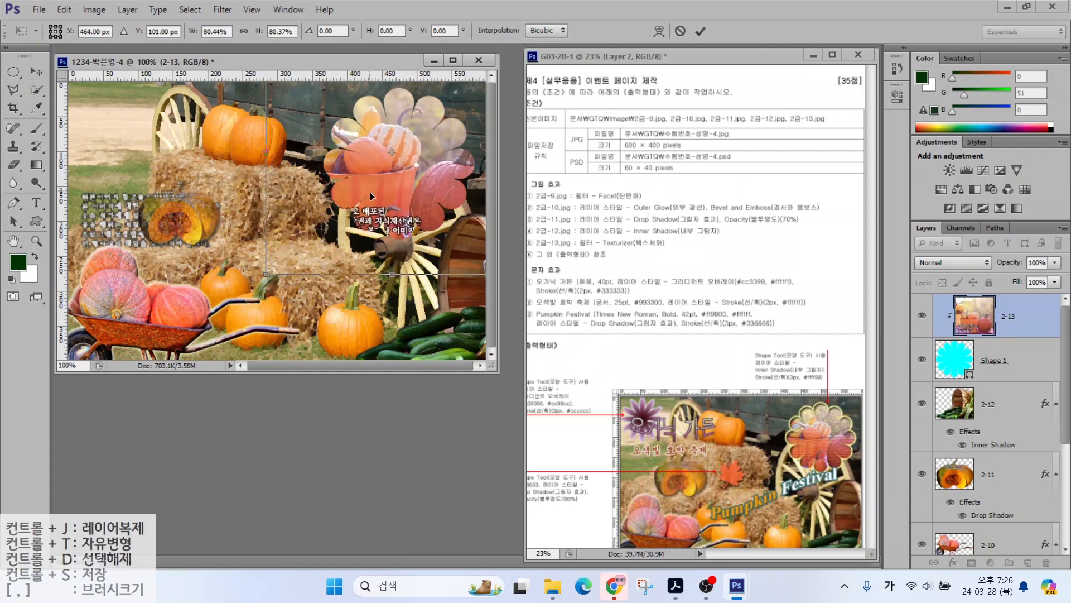
pyautogui.press('Return')
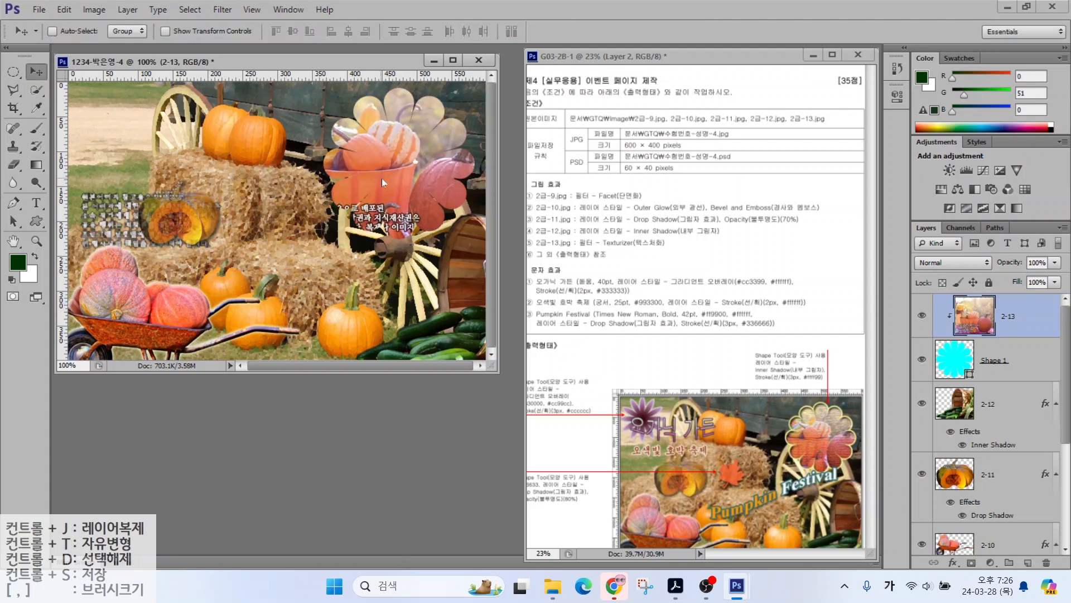
pyautogui.moveTo(544, 251)
pyautogui.mouseDown()
pyautogui.moveTo(650, 250)
pyautogui.moveTo(672, 205)
pyautogui.mouseUp()
pyautogui.press('Escape')
# Step: Apply the Texturizer filter from the Filter Gallery to the pumpkin photo
pyautogui.click(222, 9)
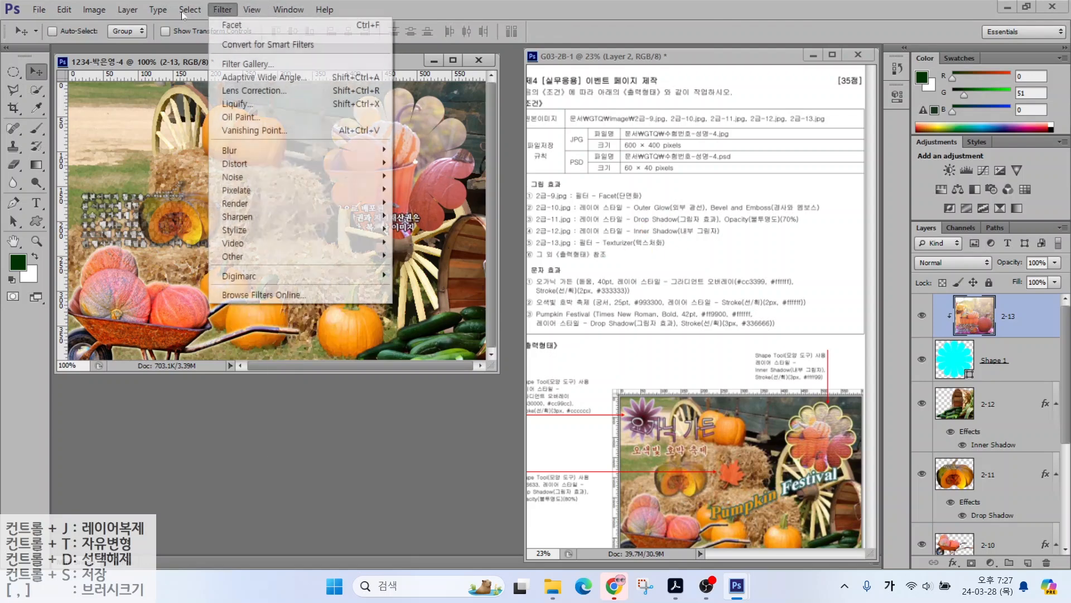
pyautogui.click(247, 63)
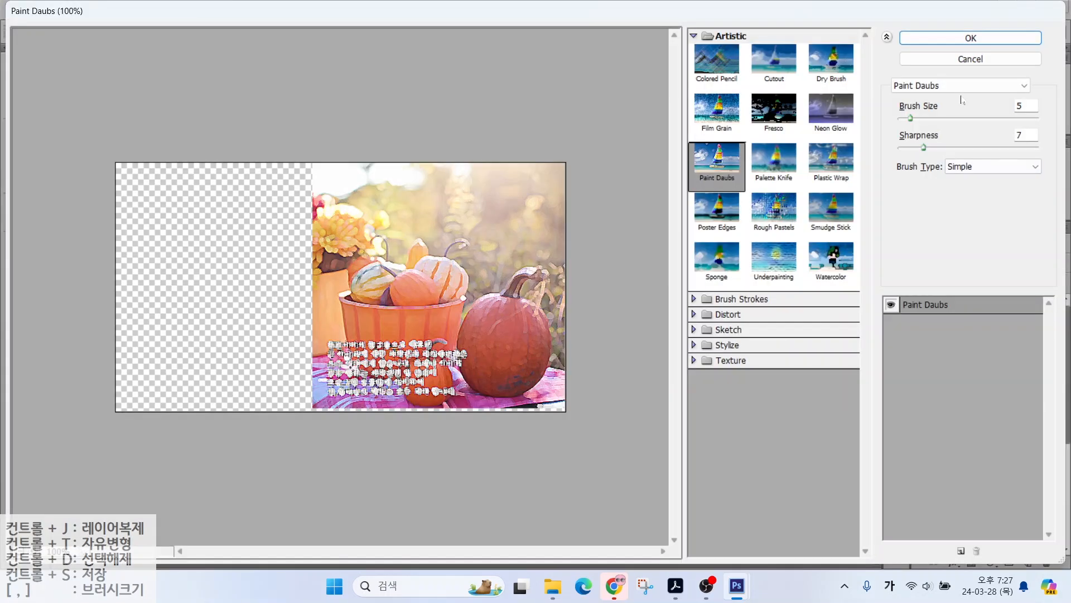
pyautogui.click(932, 89)
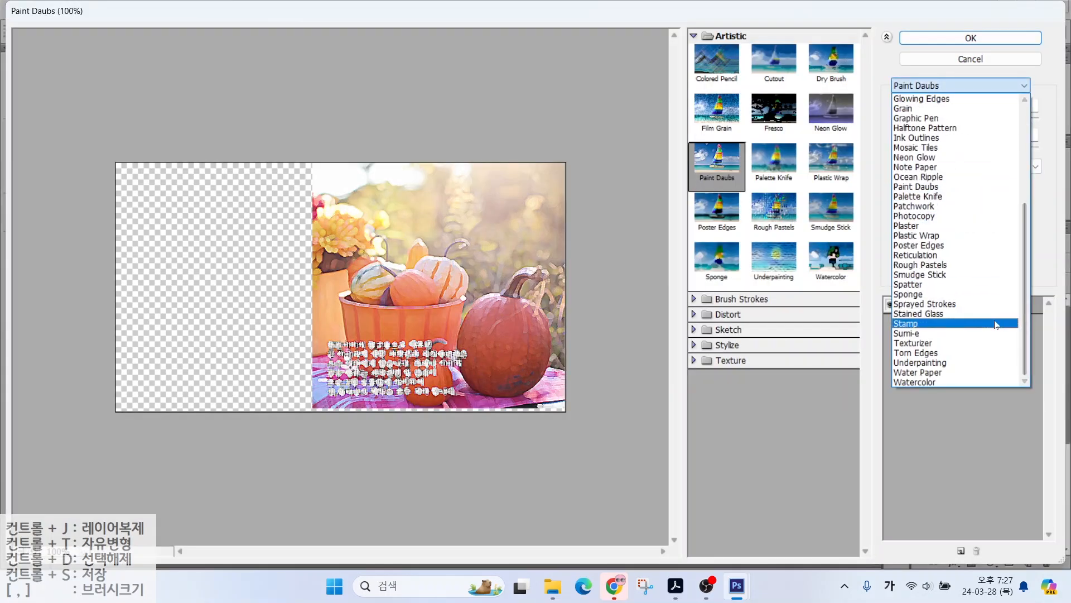
pyautogui.click(956, 343)
pyautogui.click(970, 38)
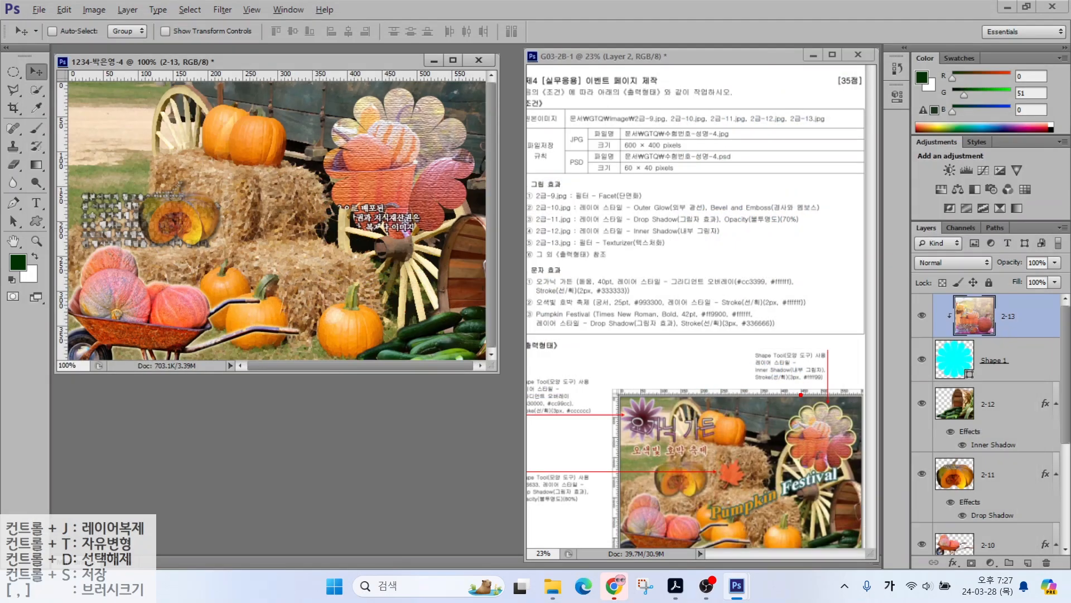
pyautogui.moveTo(834, 394)
pyautogui.mouseDown()
pyautogui.moveTo(813, 331)
pyautogui.moveTo(827, 393)
pyautogui.moveTo(941, 367)
pyautogui.mouseUp()
# Step: Give the flower Shape 1 layer a pale yellow ffff99 stroke
pyautogui.moveTo(928, 357); pyautogui.dragTo(929, 377)
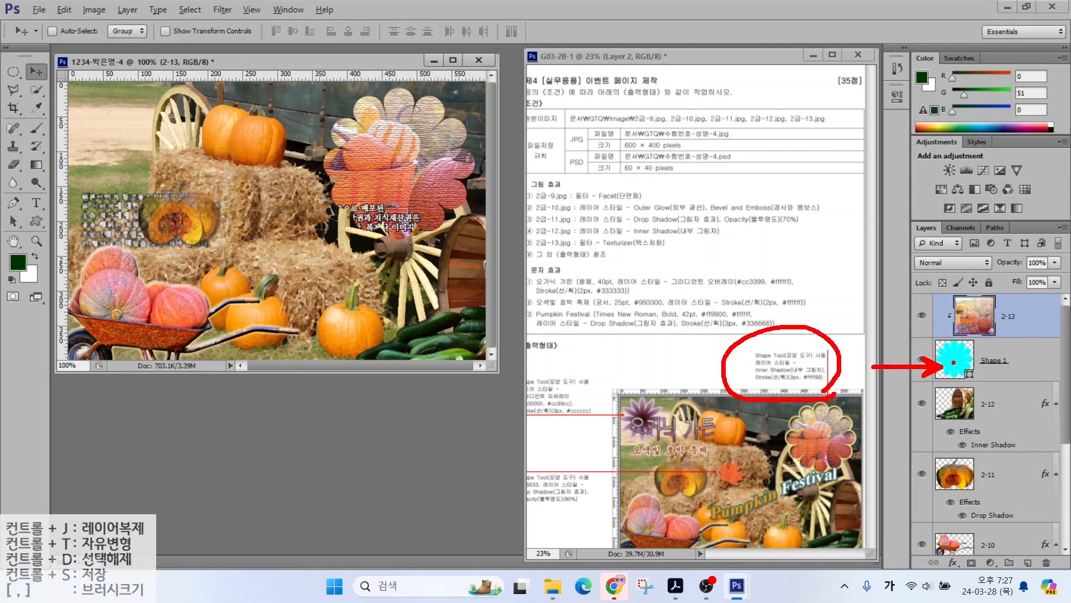
pyautogui.click(970, 356)
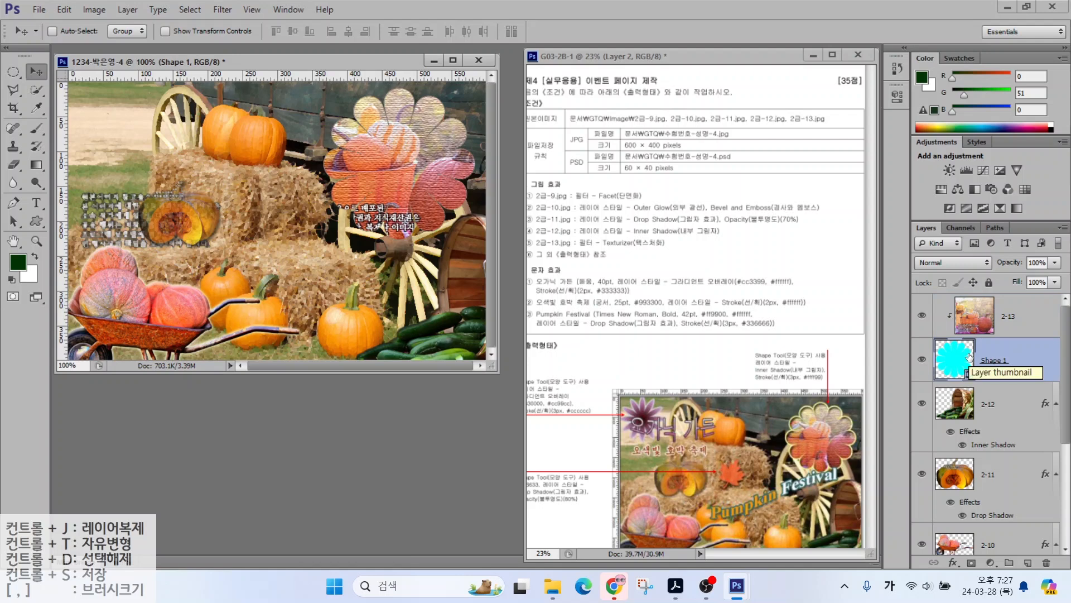
pyautogui.click(953, 562)
pyautogui.click(960, 445)
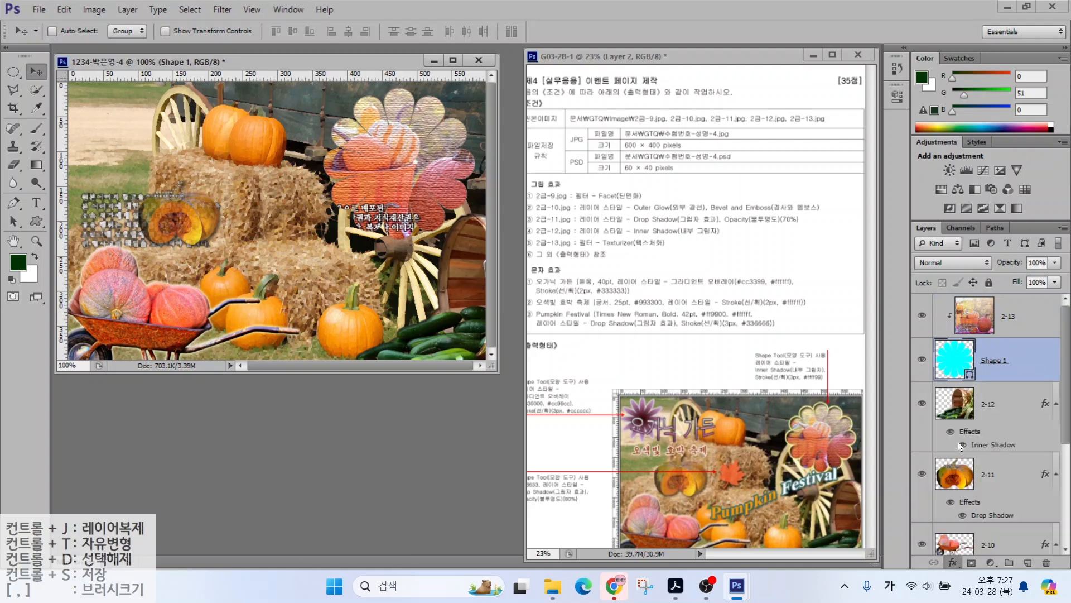
pyautogui.click(475, 216)
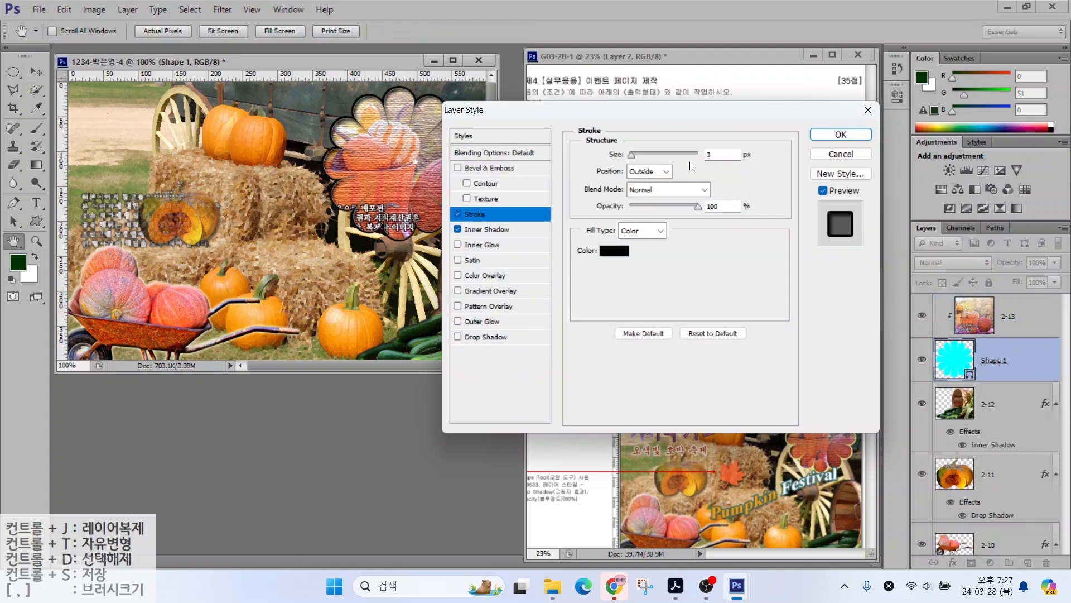
pyautogui.click(615, 254)
pyautogui.doubleClick(609, 338)
pyautogui.write('ff9')
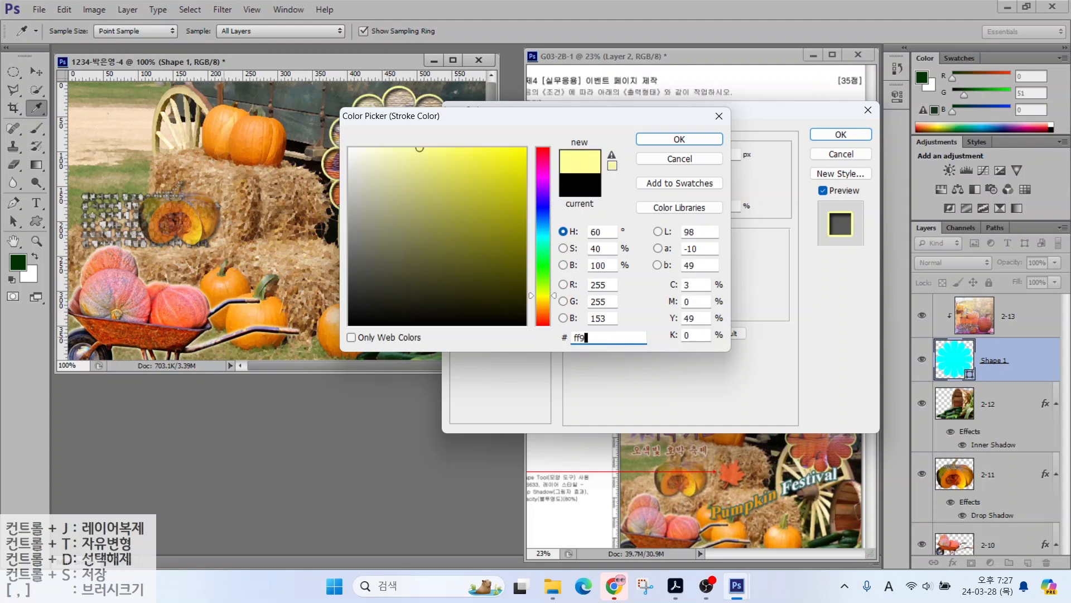
pyautogui.press('Return')
pyautogui.press('Return')
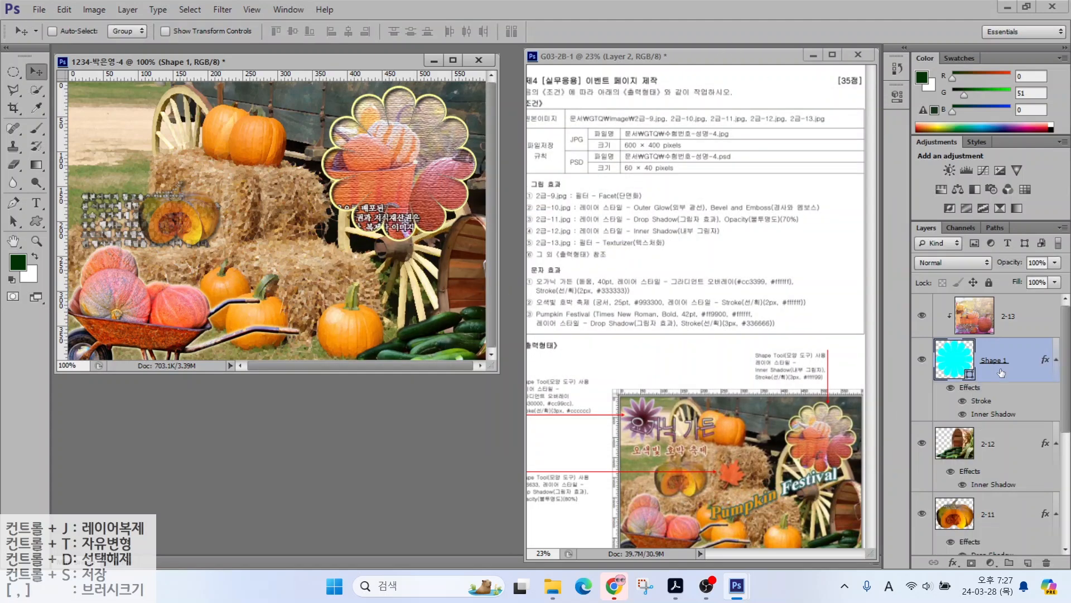
# Step: Shrink the pumpkin image 2-13 slightly and shift it up and right
pyautogui.click(985, 333)
pyautogui.hotkey('ctrl', 't')
pyautogui.moveTo(374, 218); pyautogui.dragTo(385, 204)
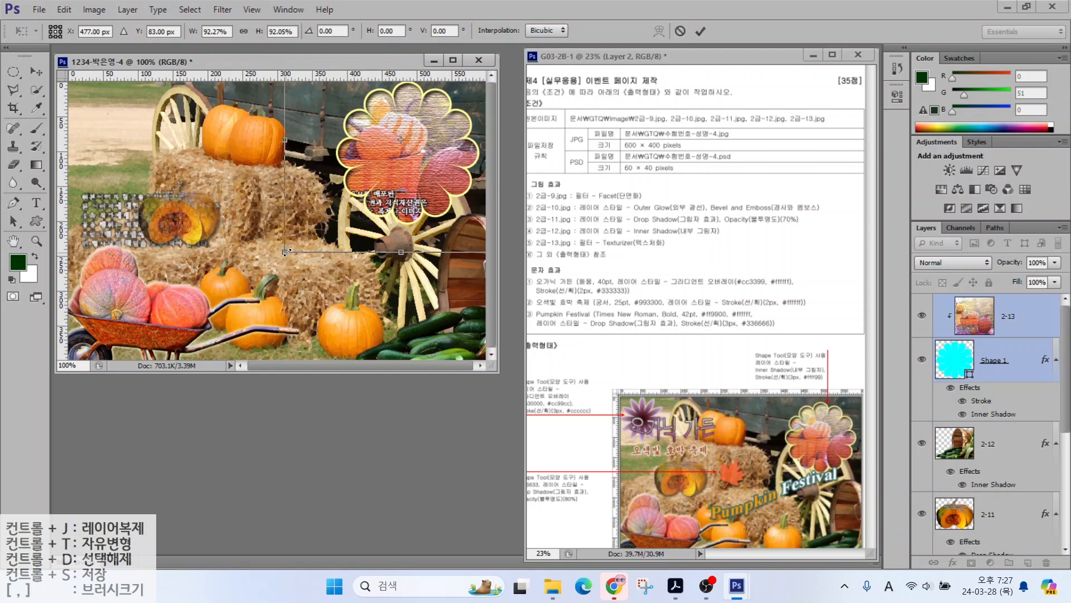
pyautogui.moveTo(286, 251); pyautogui.dragTo(300, 244)
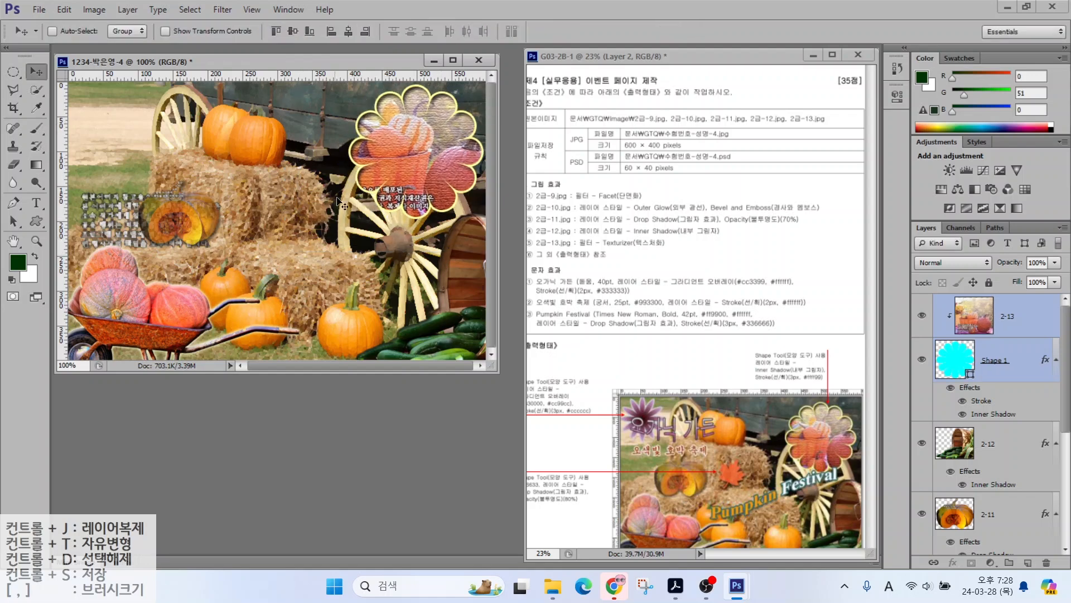
pyautogui.click(1004, 317)
# Step: Draw a maple leaf custom shape filled with orange ff6633
pyautogui.click(37, 221)
pyautogui.click(536, 32)
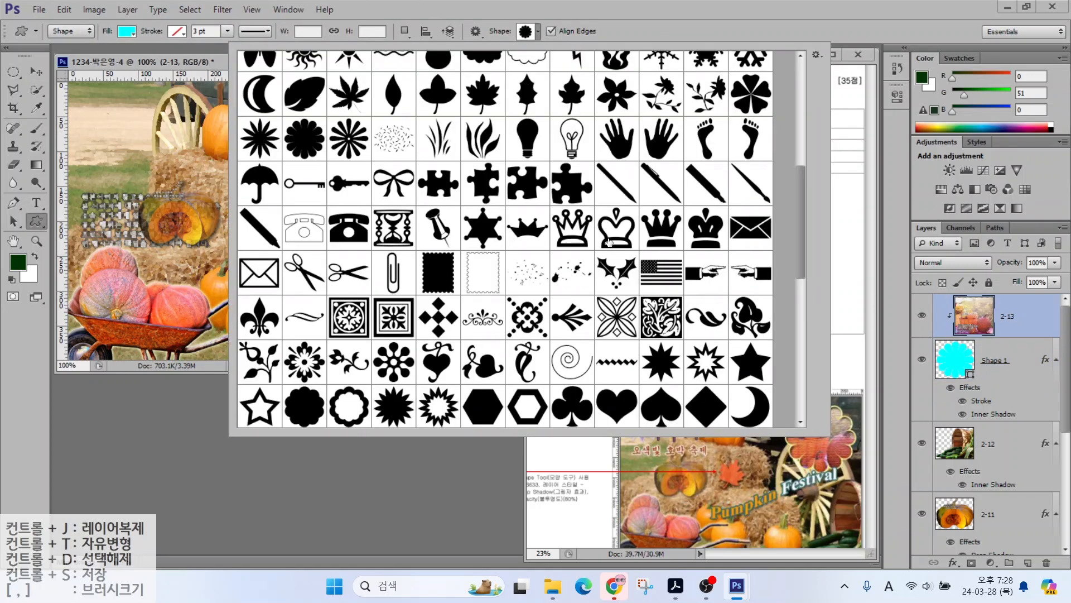
pyautogui.doubleClick(483, 99)
pyautogui.moveTo(266, 194); pyautogui.dragTo(306, 241)
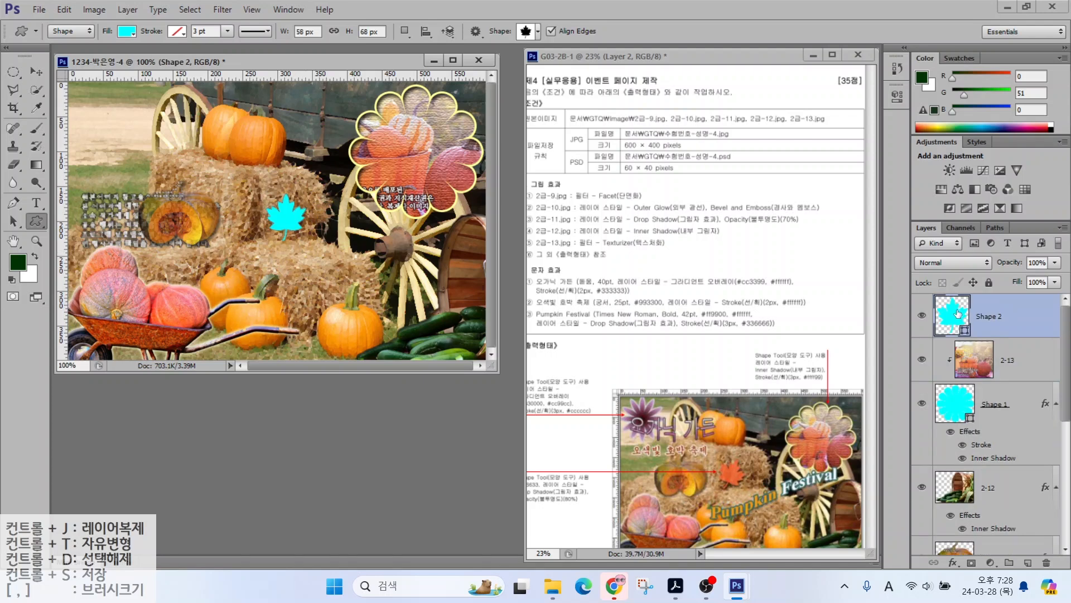
pyautogui.doubleClick(953, 319)
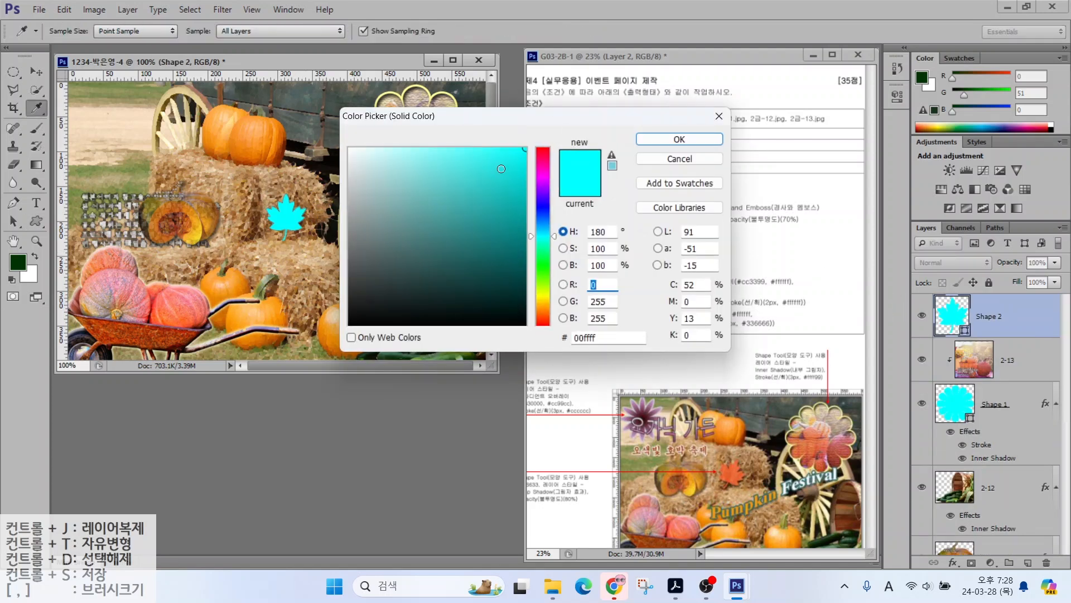
pyautogui.moveTo(601, 338); pyautogui.dragTo(433, 285)
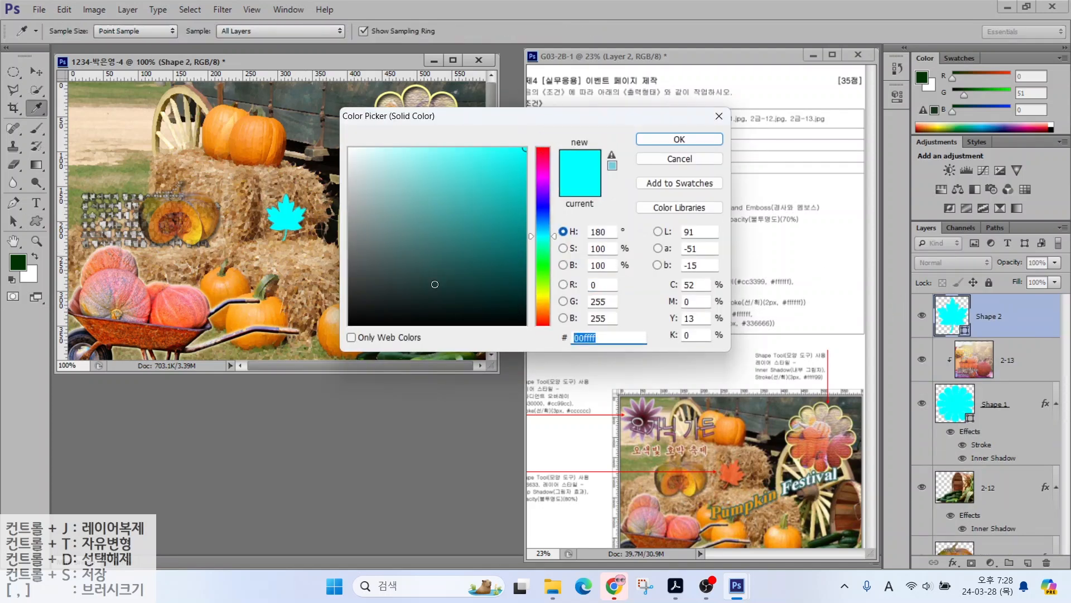
pyautogui.write('f63')
pyautogui.press('Return')
# Step: Add a drop shadow to the leaf and set its layer opacity to 80%
pyautogui.click(953, 563)
pyautogui.click(963, 548)
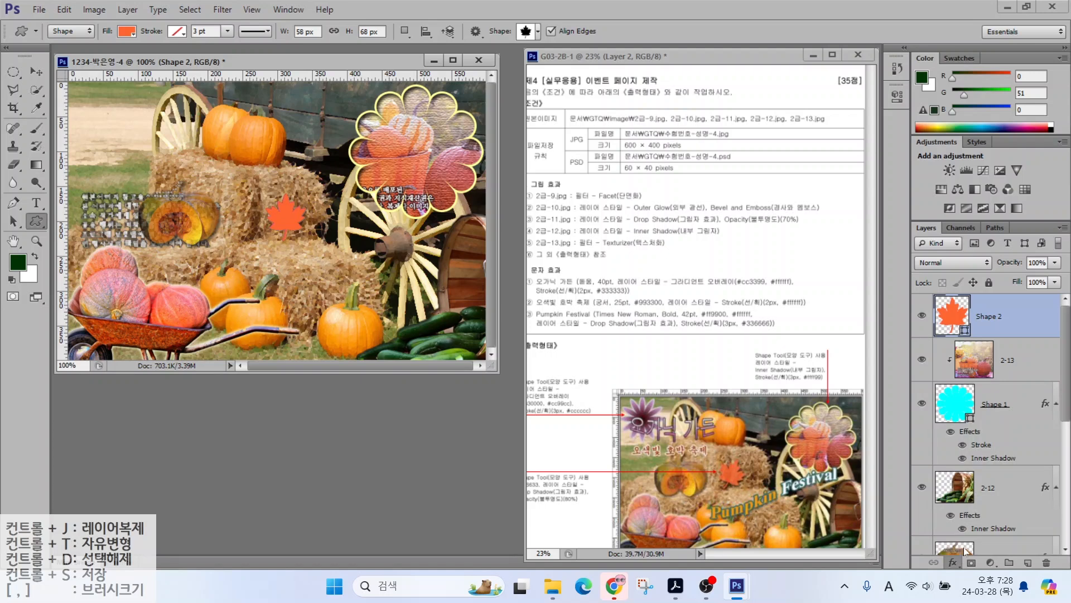
pyautogui.press('Return')
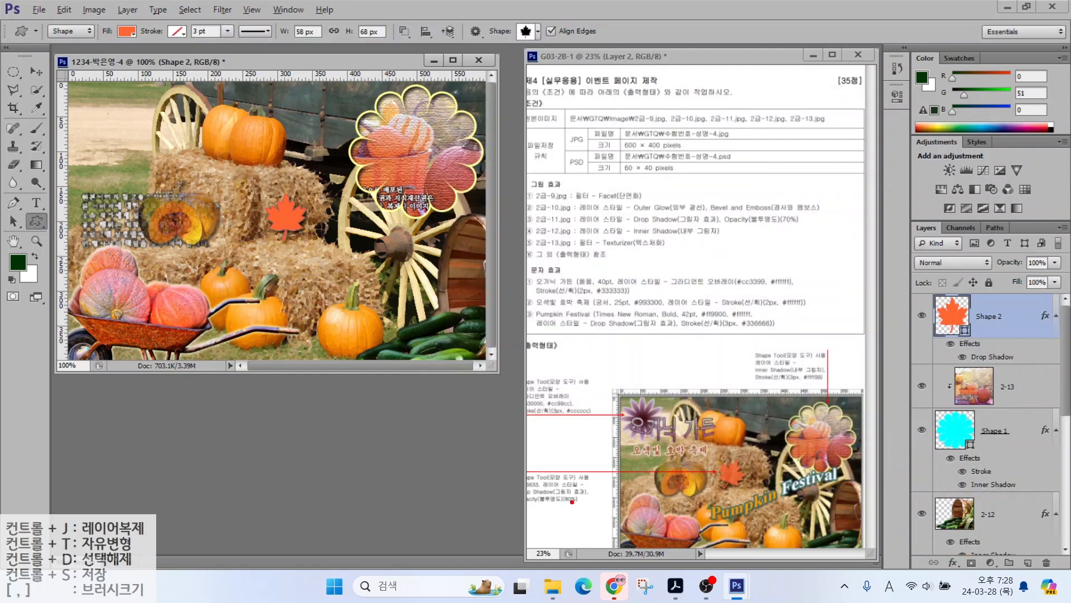
pyautogui.moveTo(549, 488); pyautogui.dragTo(508, 443)
pyautogui.moveTo(513, 504); pyautogui.dragTo(584, 504)
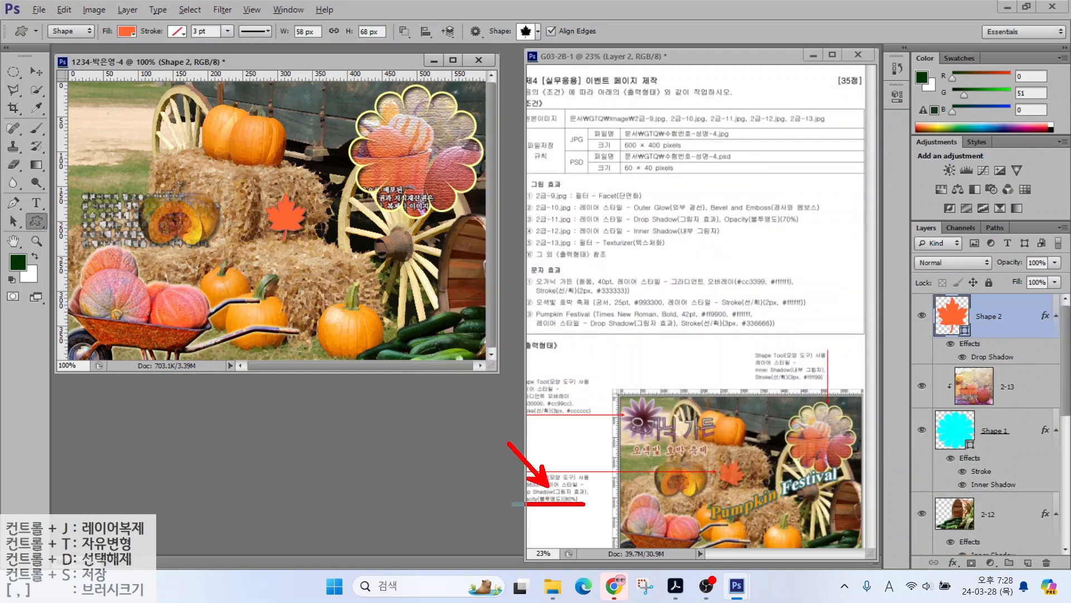
pyautogui.moveTo(898, 207); pyautogui.dragTo(1068, 276)
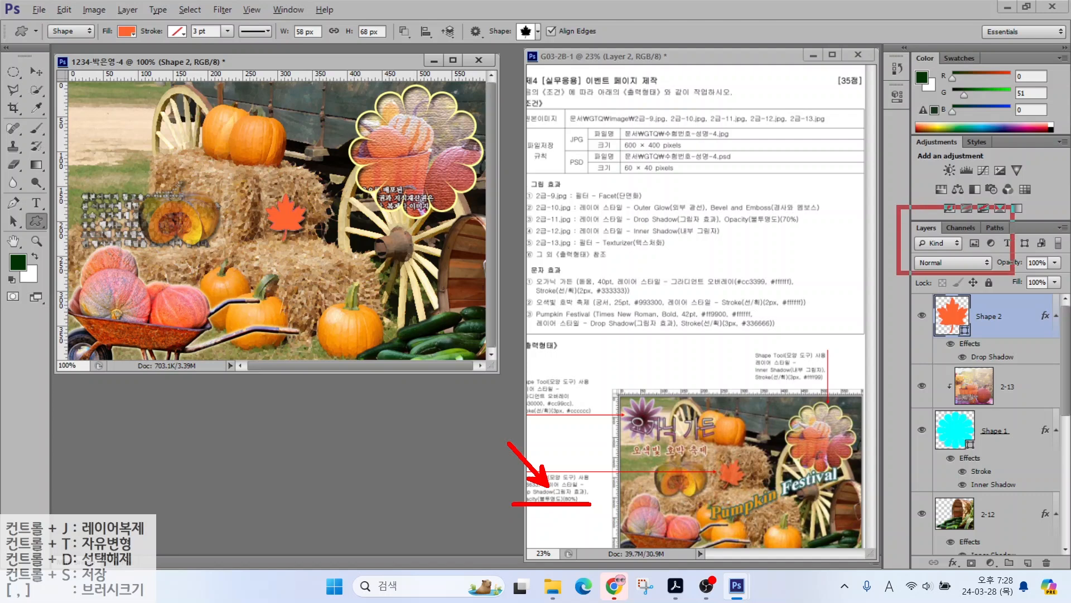
pyautogui.moveTo(1001, 204); pyautogui.dragTo(1028, 252)
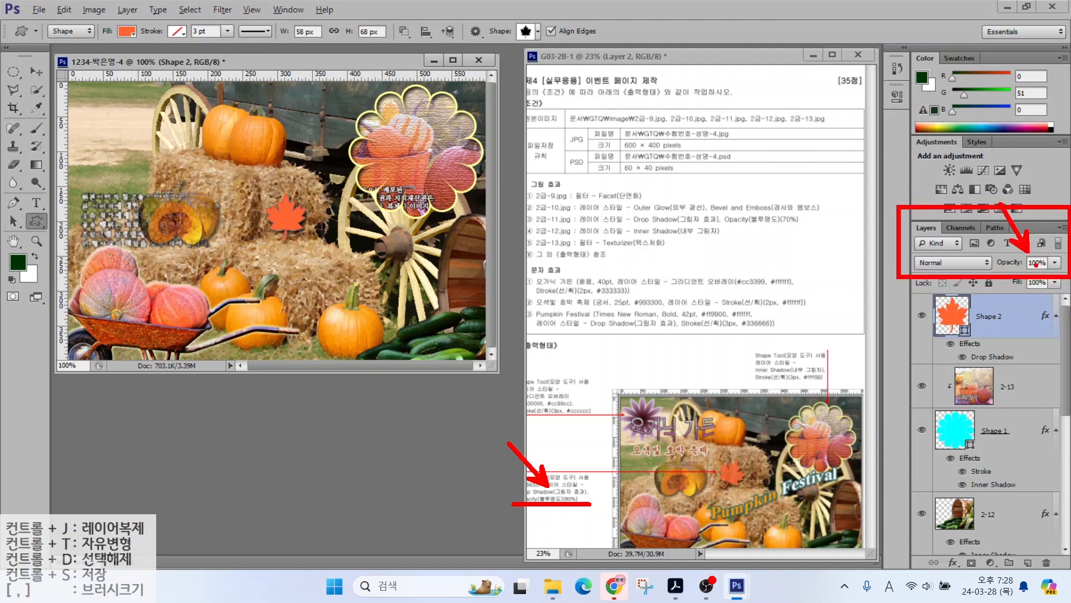
pyautogui.press('Escape')
pyautogui.doubleClick(1036, 263)
pyautogui.write('80')
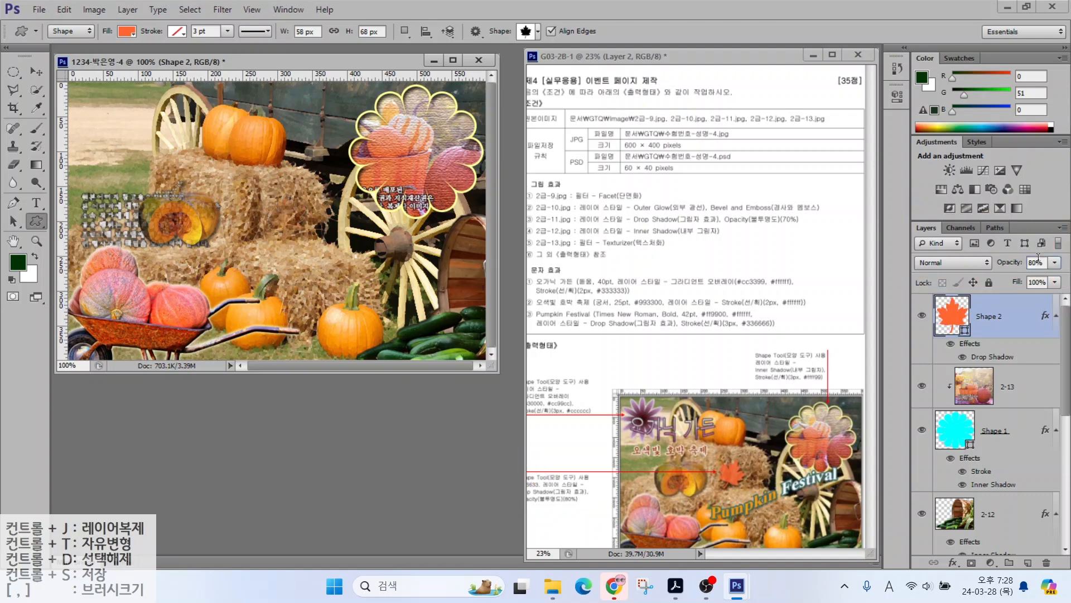
pyautogui.press('Return')
# Step: Enlarge the leaf, rotate it about 30°, and move it left and up
pyautogui.hotkey('ctrl', 't')
pyautogui.moveTo(303, 241); pyautogui.dragTo(315, 251)
pyautogui.moveTo(319, 188); pyautogui.dragTo(279, 229)
pyautogui.press('Return')
pyautogui.press('u')
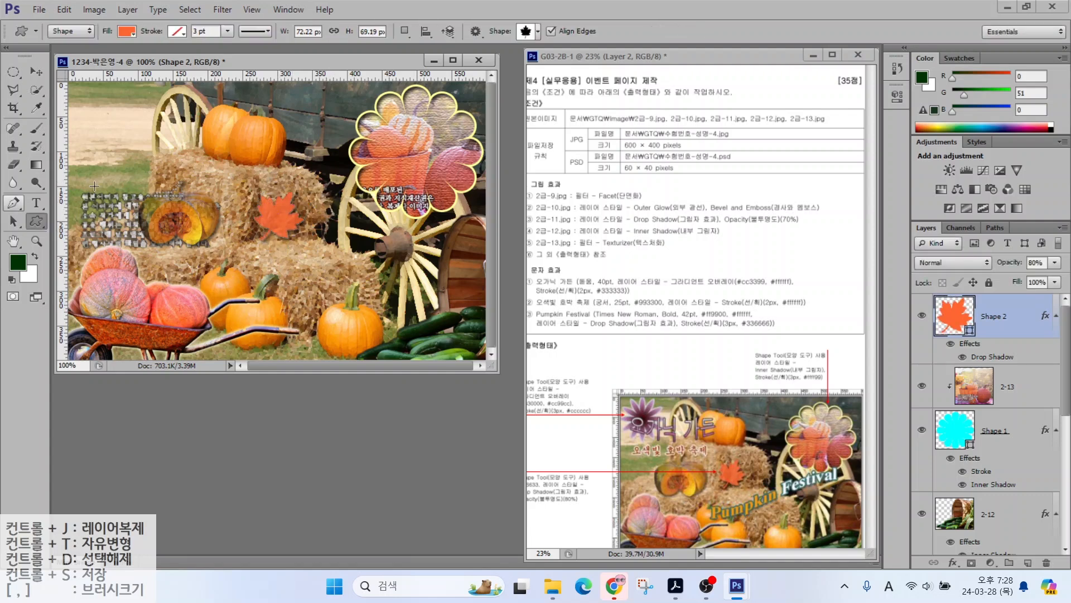
pyautogui.click(528, 32)
# Step: Draw a spiky burst custom shape and add a gradient overlay to it
pyautogui.doubleClick(259, 138)
pyautogui.moveTo(78, 98); pyautogui.dragTo(184, 198)
pyautogui.click(953, 563)
pyautogui.click(963, 505)
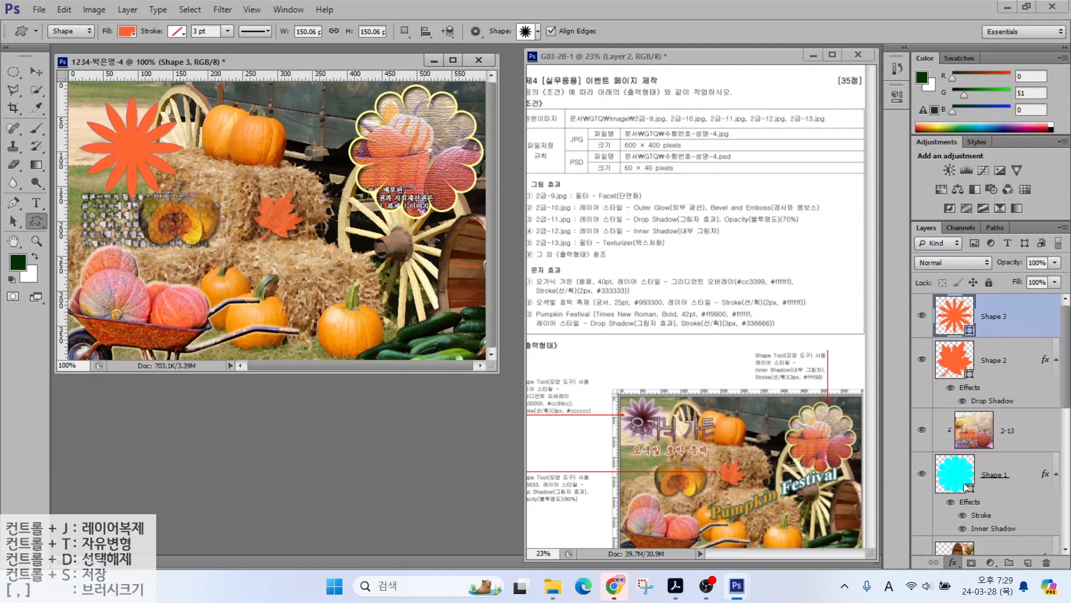
# Step: Set the gradient colour stops to 330000 and cc99cc
pyautogui.click(650, 188)
pyautogui.click(207, 323)
pyautogui.click(273, 379)
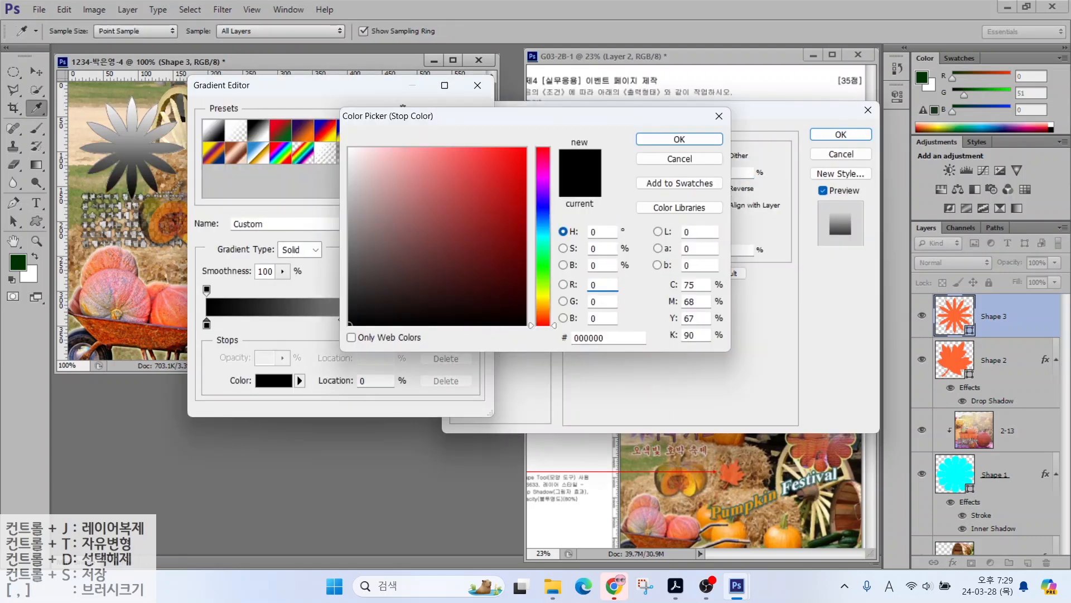
pyautogui.doubleClick(607, 338)
pyautogui.write('330000')
pyautogui.click(678, 139)
pyautogui.doubleClick(475, 324)
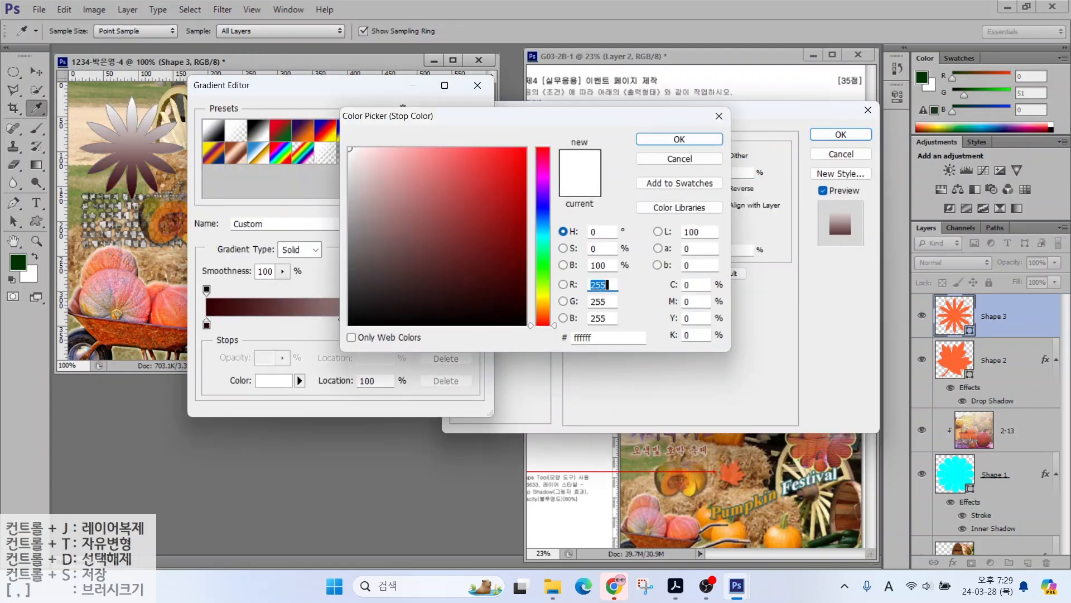
pyautogui.doubleClick(607, 338)
pyautogui.write('cc99cc')
pyautogui.click(679, 139)
pyautogui.click(459, 114)
# Step: Change the flower's gradient overlay style to Radial
pyautogui.hotkey('alt', '2')
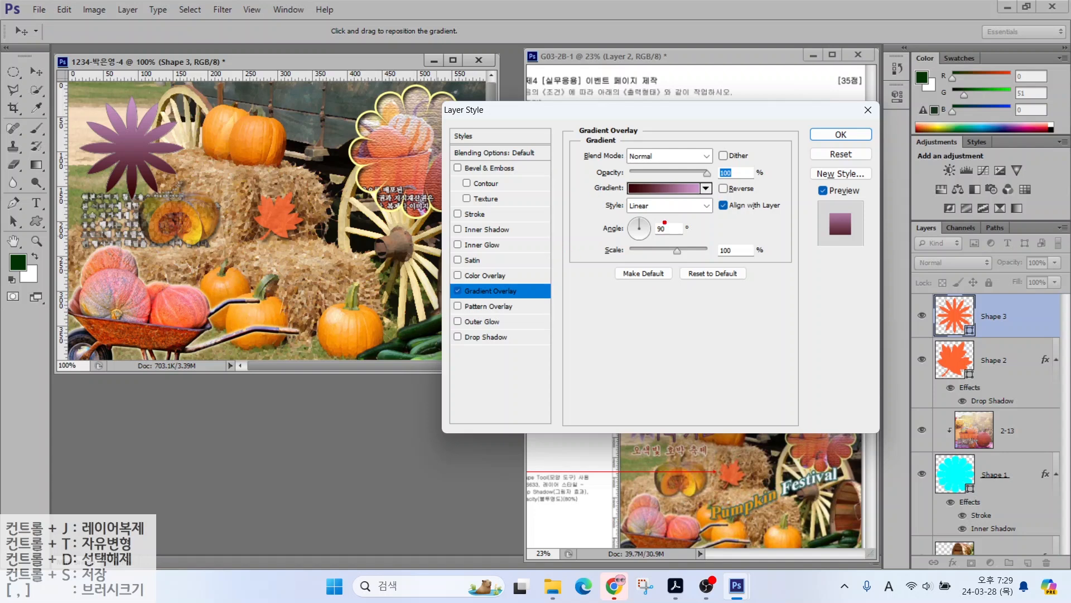
pyautogui.moveTo(630, 208); pyautogui.dragTo(600, 186)
pyautogui.moveTo(81, 103); pyautogui.dragTo(78, 176)
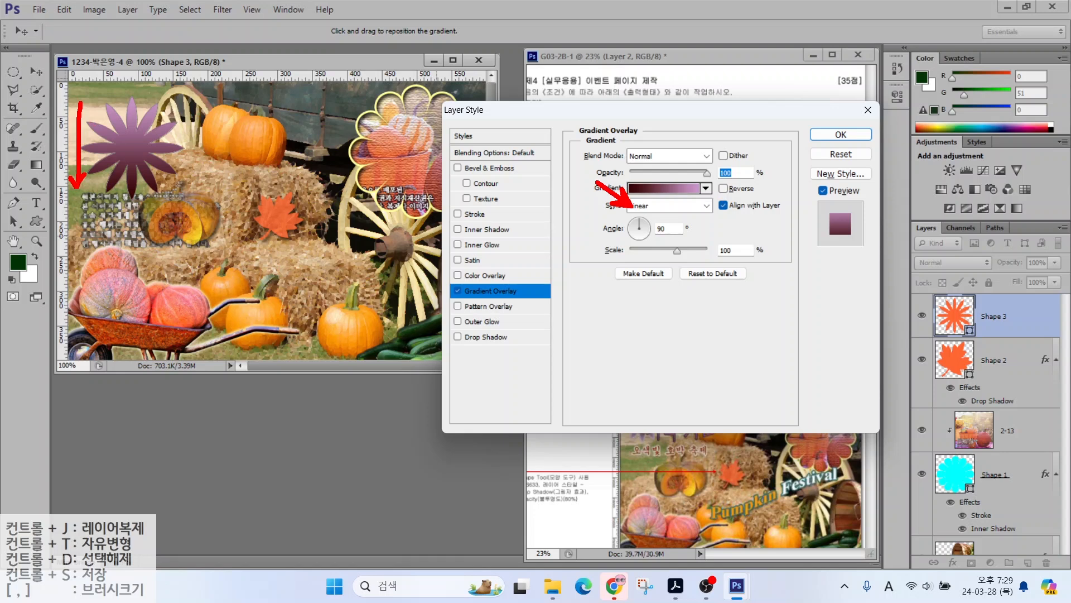
pyautogui.press('Escape')
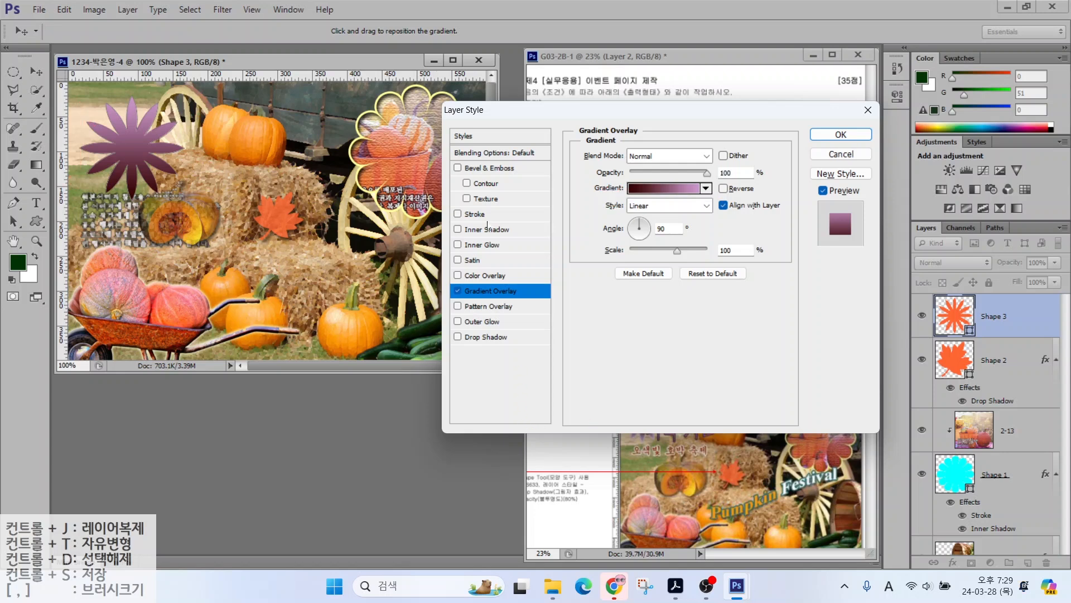
pyautogui.click(654, 206)
pyautogui.click(645, 236)
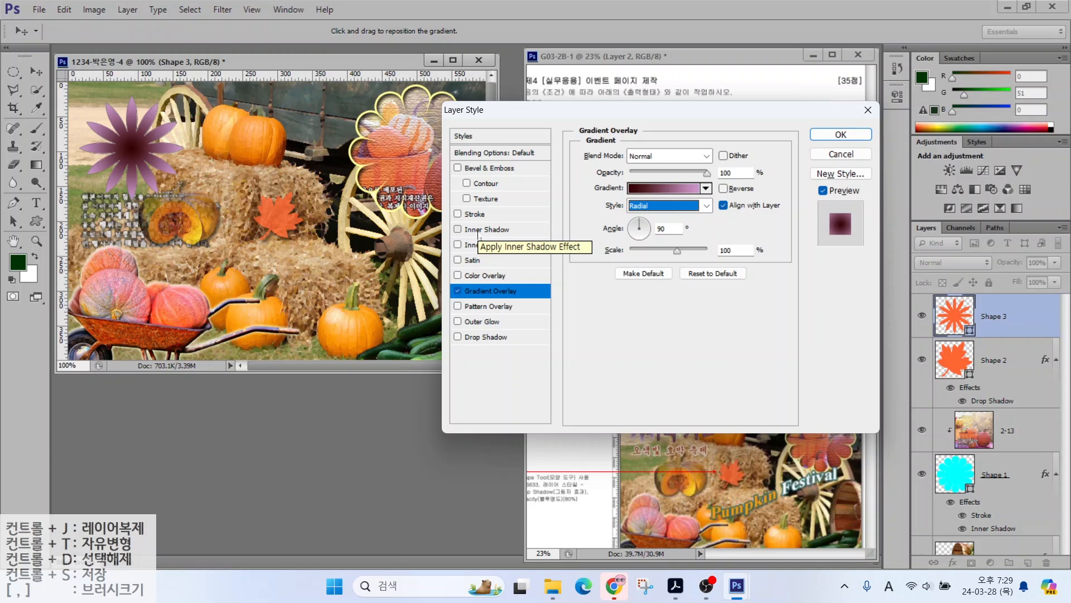
# Step: Add a light grey cccccc stroke to the flower
pyautogui.click(496, 214)
pyautogui.click(614, 250)
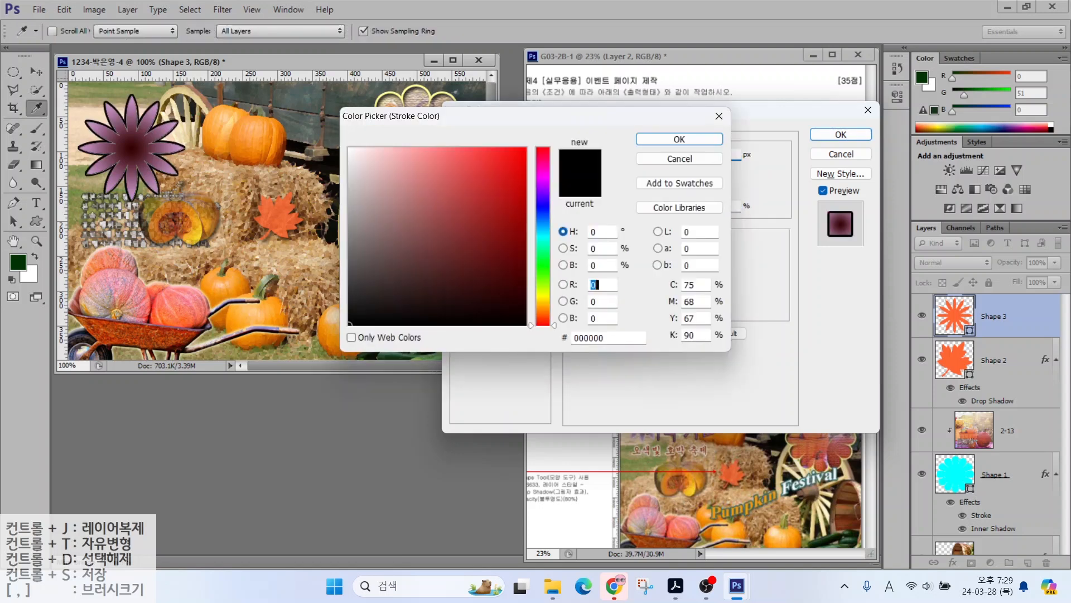
pyautogui.doubleClick(602, 337)
pyautogui.write('cccccc')
pyautogui.press('Return')
pyautogui.press('Return')
# Step: Move the purple flower up and left and shrink it slightly
pyautogui.press('v')
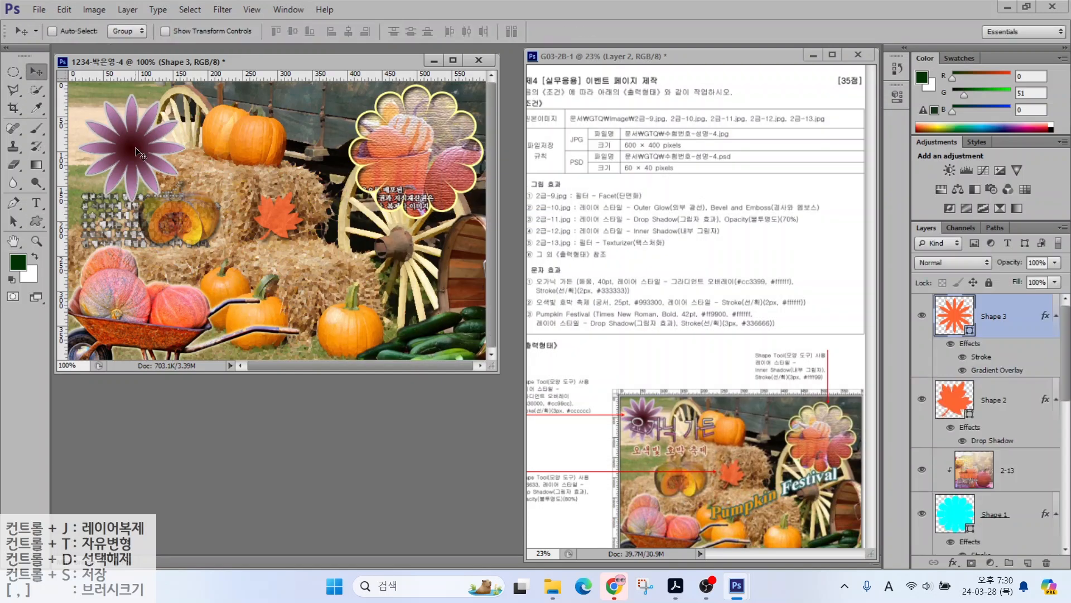
pyautogui.moveTo(139, 146); pyautogui.dragTo(128, 124)
pyautogui.hotkey('ctrl', 't')
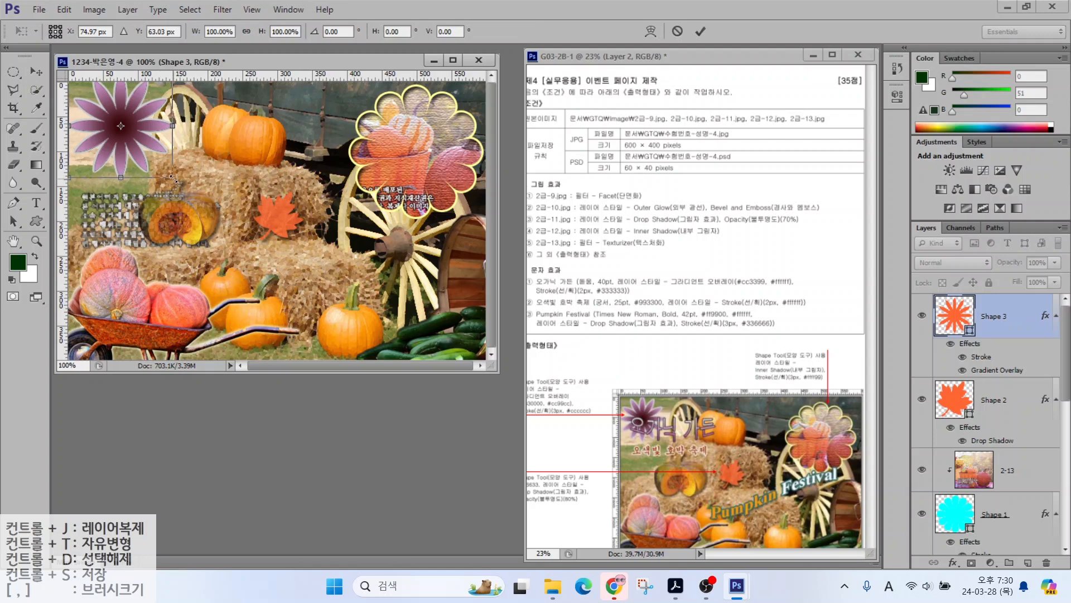
pyautogui.moveTo(173, 177)
pyautogui.mouseDown()
pyautogui.moveTo(212, 179)
pyautogui.moveTo(158, 162)
pyautogui.mouseUp()
pyautogui.press('Return')
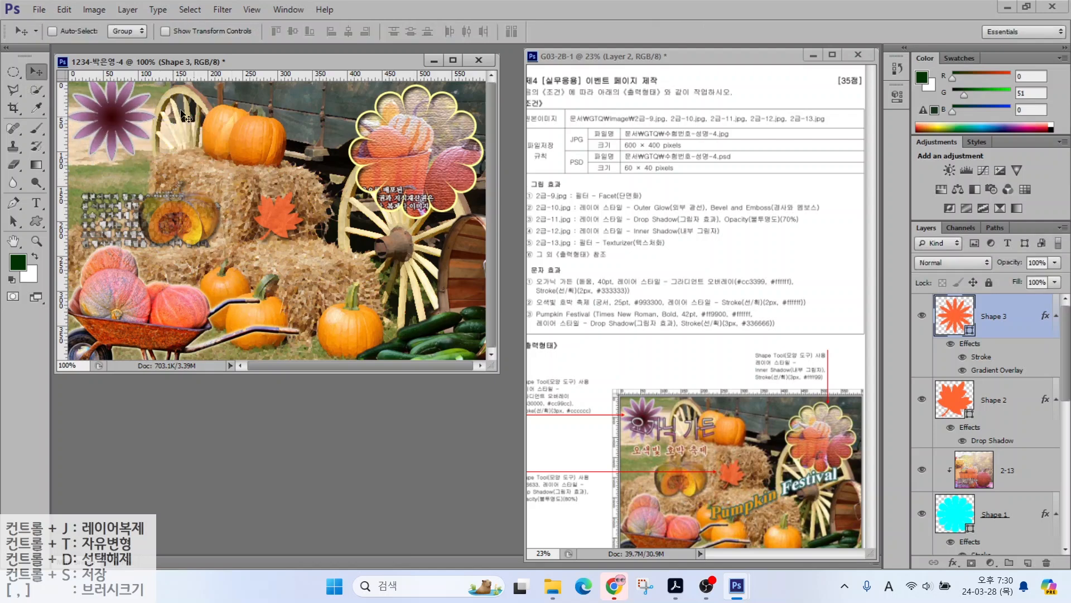
pyautogui.moveTo(117, 131); pyautogui.dragTo(117, 141)
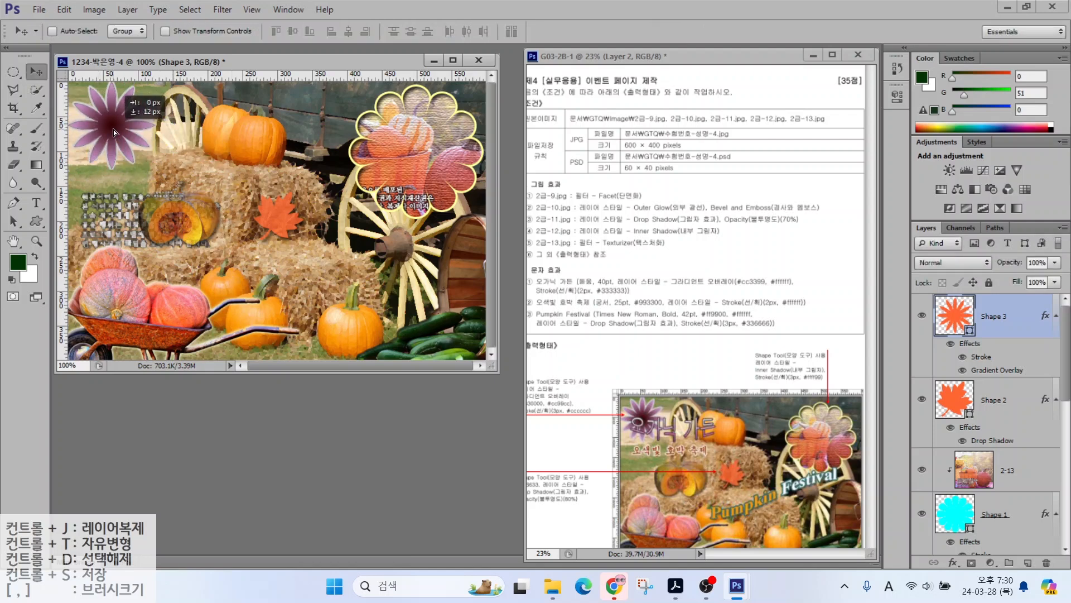
# Step: Add the title '오가닉 가든' in the 돋움 font at 40 pt
pyautogui.click(36, 203)
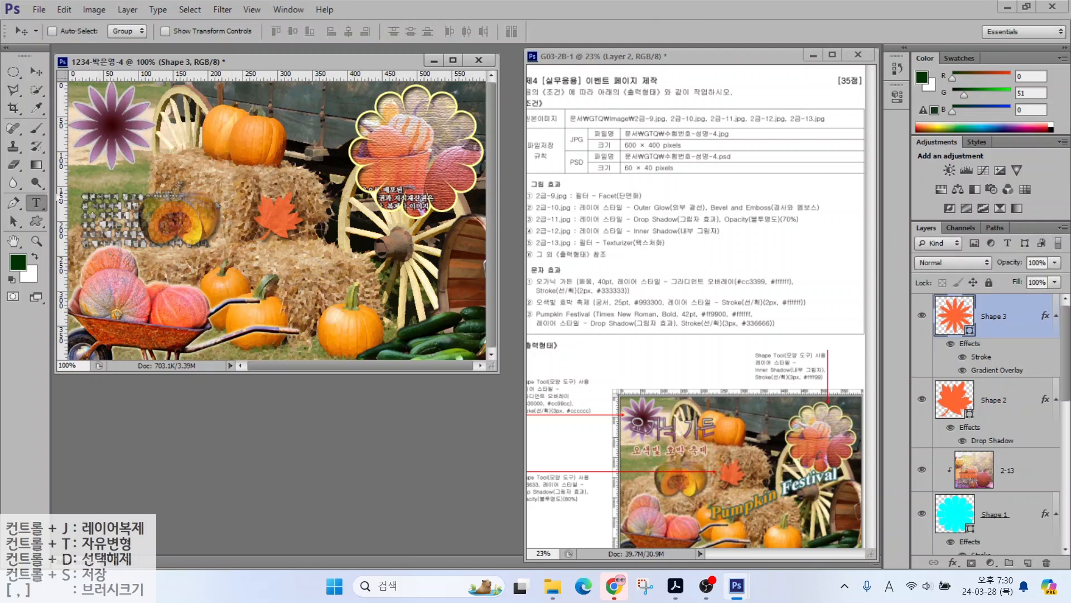
pyautogui.click(163, 145)
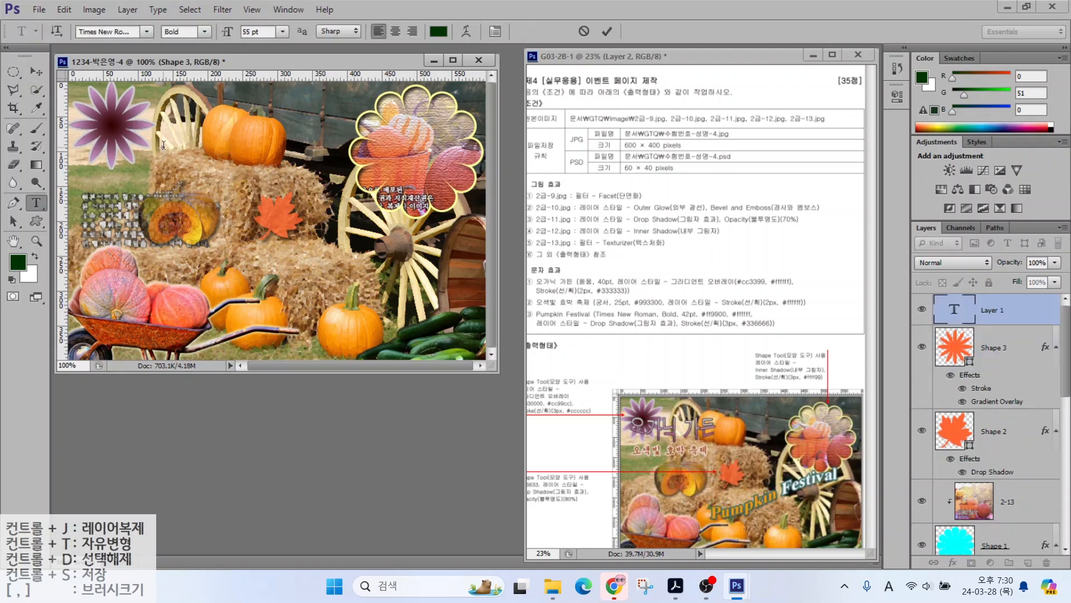
pyautogui.write('오가닉 가든')
pyautogui.hotkey('ctrl', 'Return')
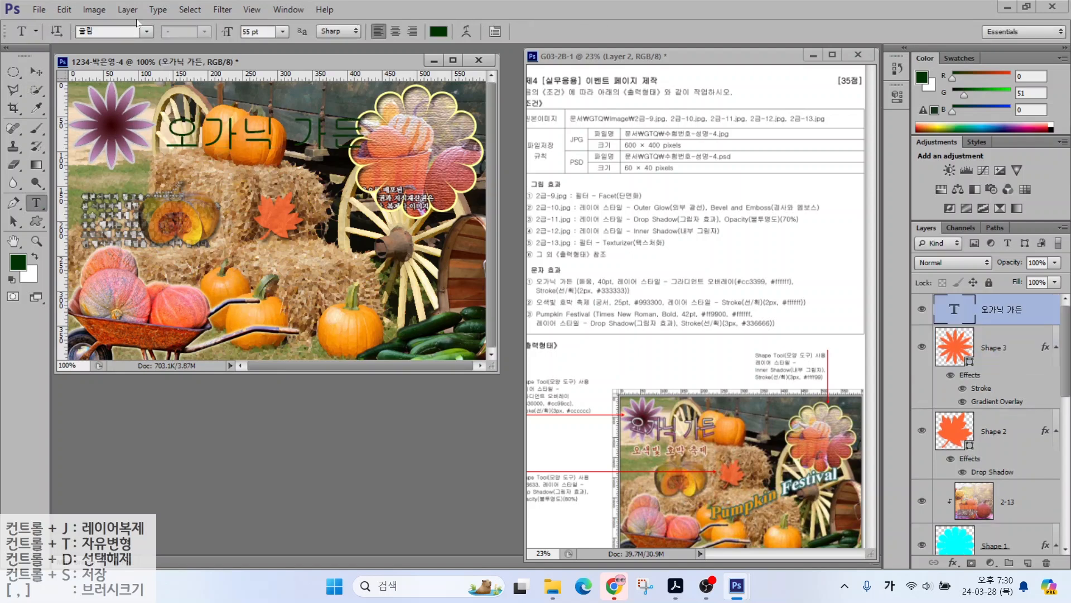
pyautogui.click(146, 31)
pyautogui.click(112, 170)
pyautogui.click(258, 31)
pyautogui.write('40')
pyautogui.press('Return')
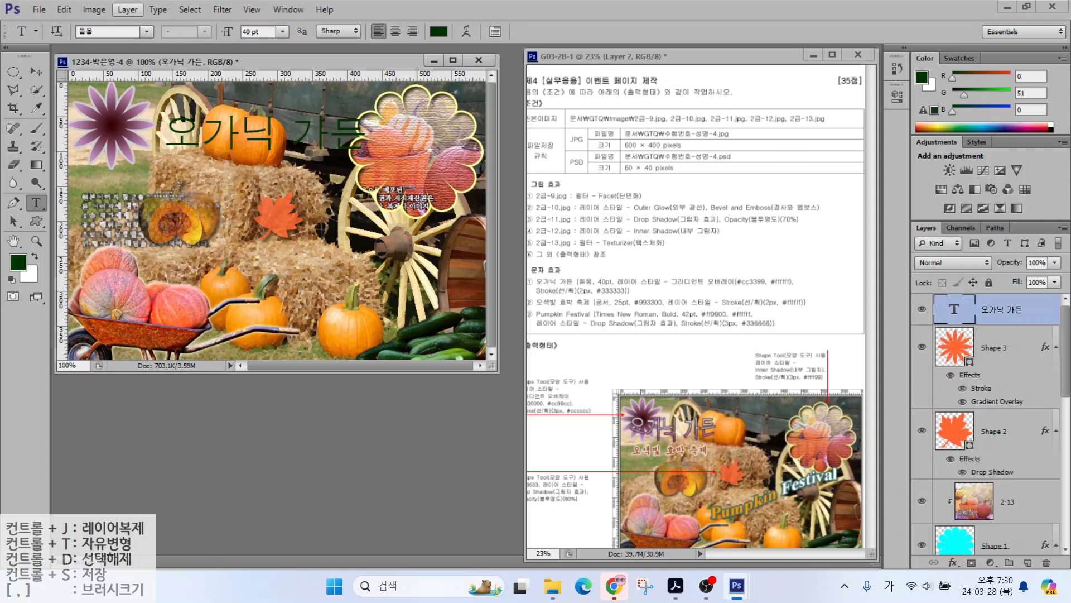
pyautogui.click(952, 562)
pyautogui.click(982, 520)
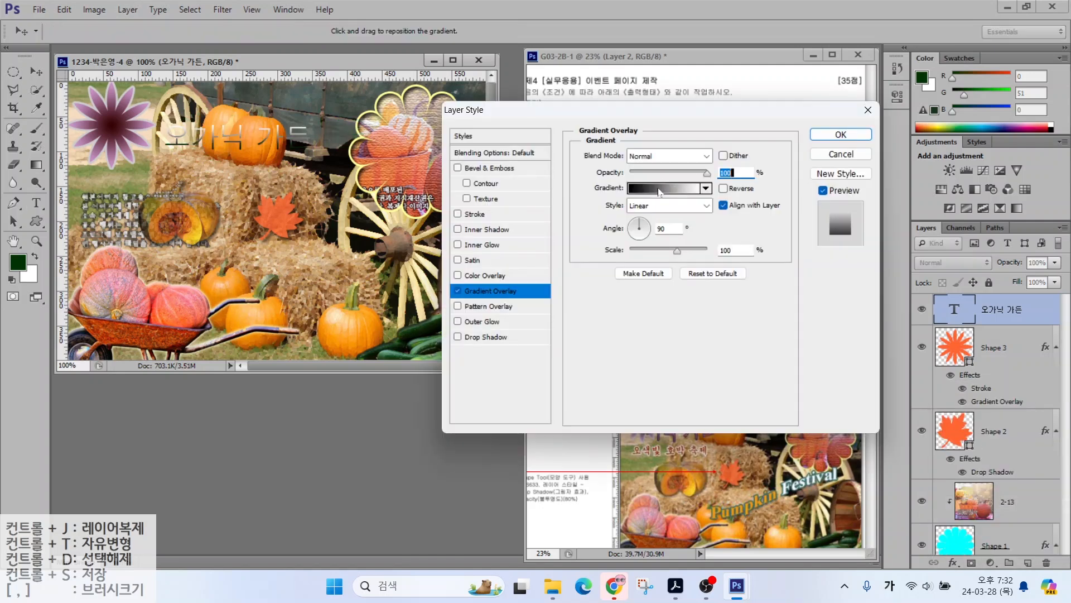
# Step: Set the title's gradient overlay to run from pink cc3399 to white
pyautogui.click(660, 188)
pyautogui.click(207, 324)
pyautogui.doubleClick(206, 324)
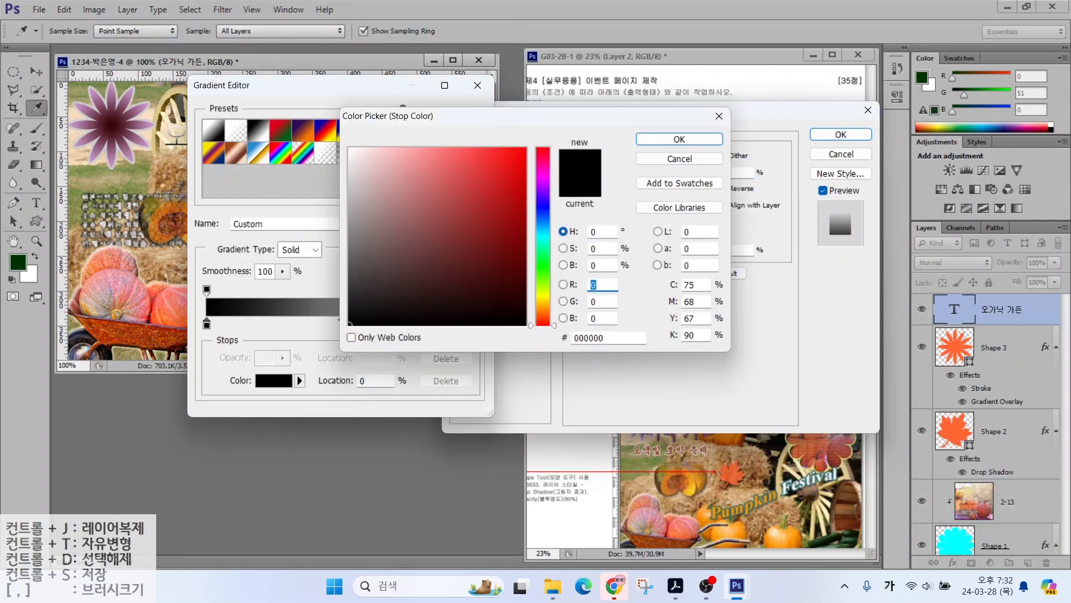
pyautogui.press('Tab')
pyautogui.press('Tab')
pyautogui.press('Tab')
pyautogui.write('cc3399')
pyautogui.press('Return')
pyautogui.click(456, 116)
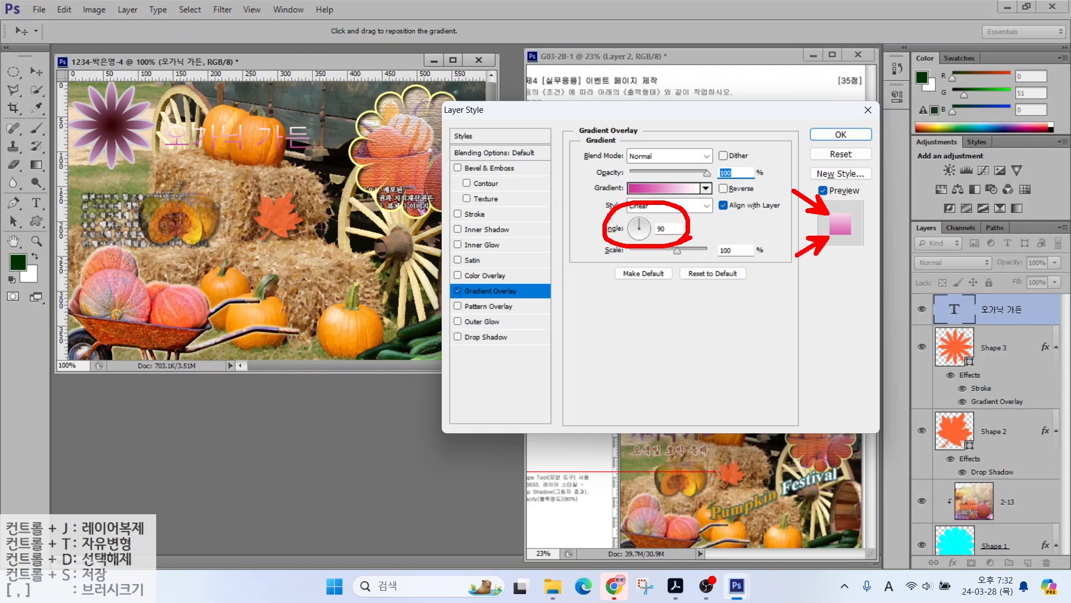
# Step: Add a dark grey 333333 stroke to the title
pyautogui.press('Escape')
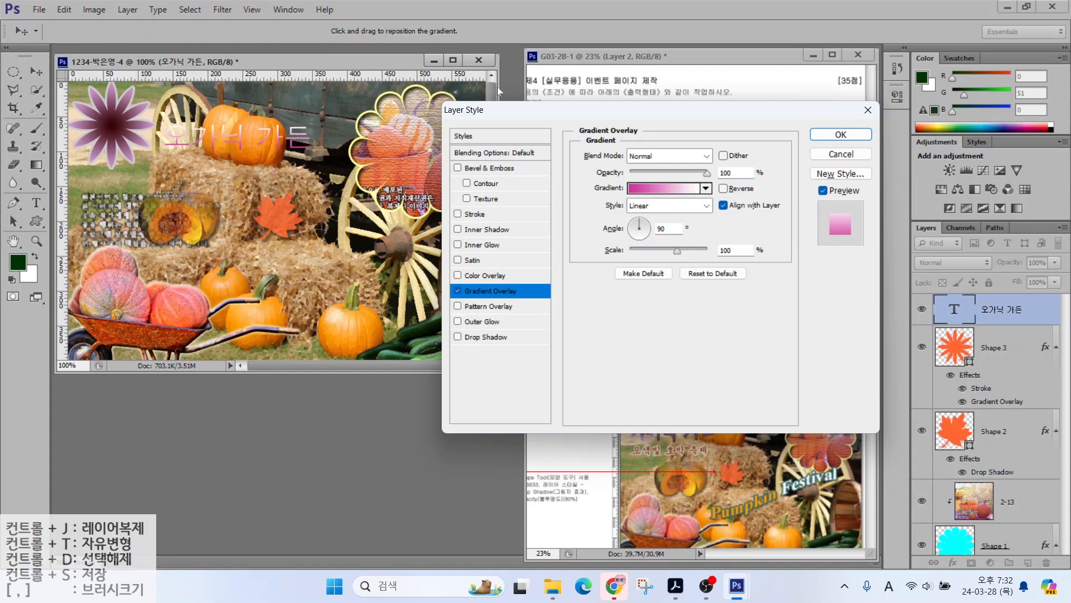
pyautogui.click(474, 214)
pyautogui.click(619, 249)
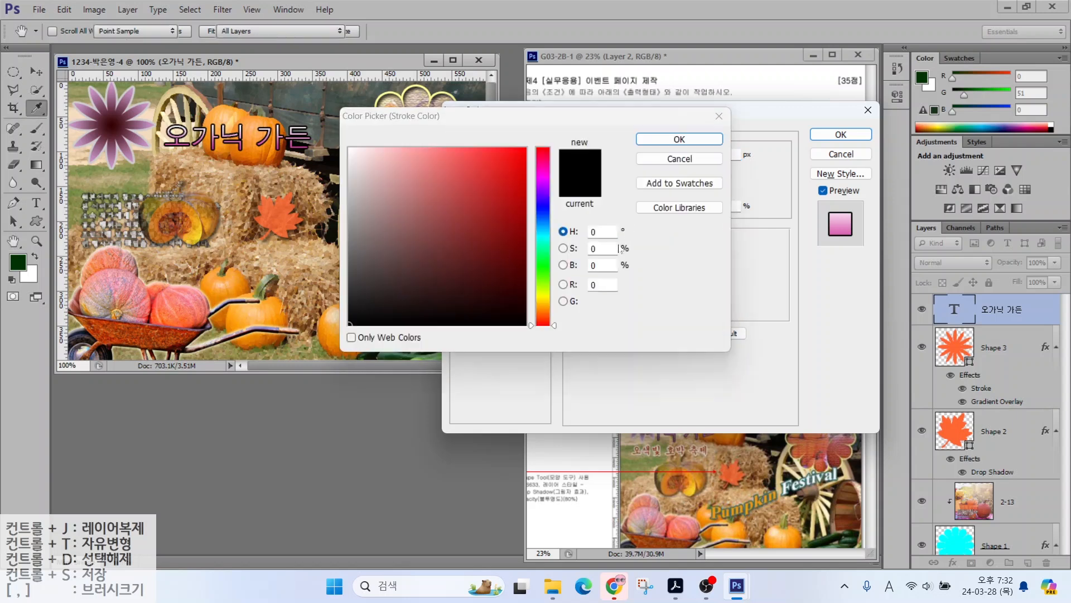
pyautogui.write('333333')
pyautogui.click(686, 141)
pyautogui.click(840, 134)
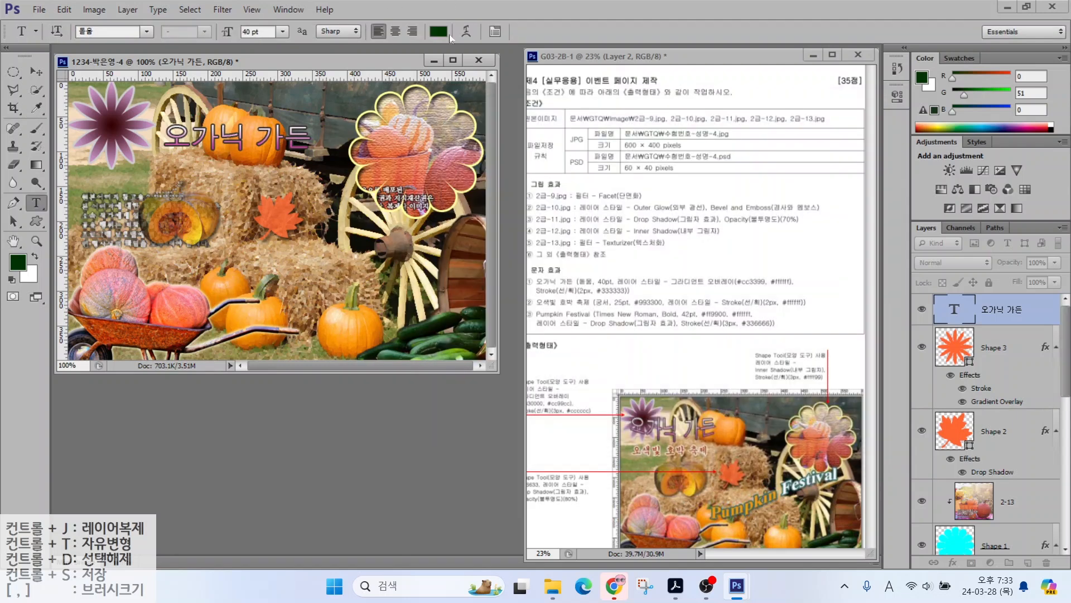
# Step: Warp the title with Arc Lower and a reduced bend
pyautogui.click(467, 35)
pyautogui.click(537, 211)
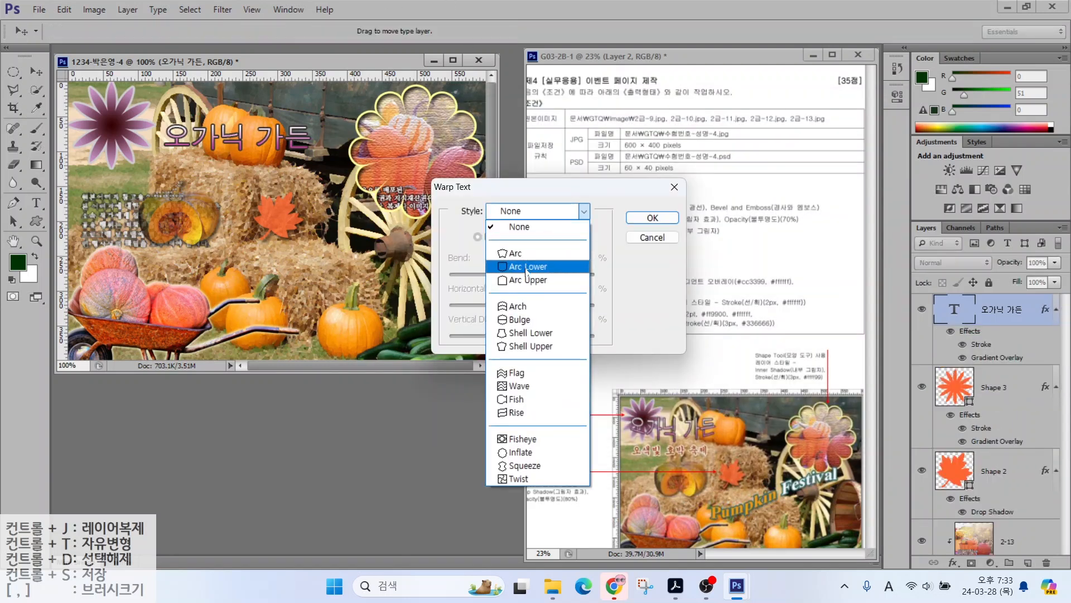
pyautogui.click(526, 267)
pyautogui.moveTo(558, 274); pyautogui.dragTo(546, 274)
pyautogui.click(642, 217)
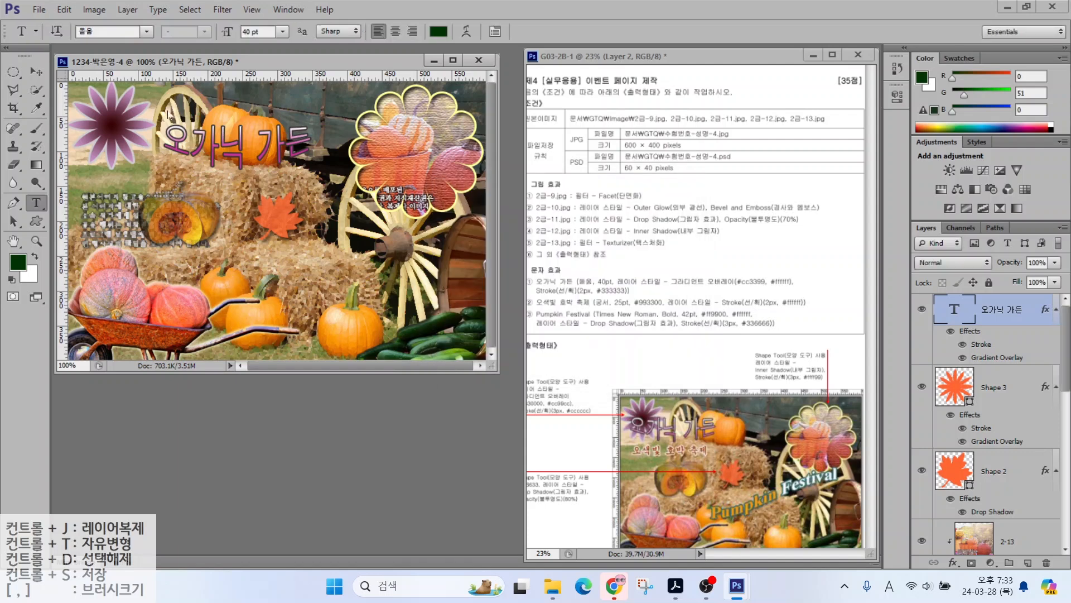
# Step: Move the title about 100 px left and start the subtitle below it
pyautogui.press('v')
pyautogui.moveTo(178, 144); pyautogui.dragTo(119, 145)
pyautogui.click(36, 203)
pyautogui.click(139, 223)
# Step: Enter the subtitle 오색빛 호박 축제 and set it to 궁서 at 25 pt
pyautogui.write('오색빛 호박 축제')
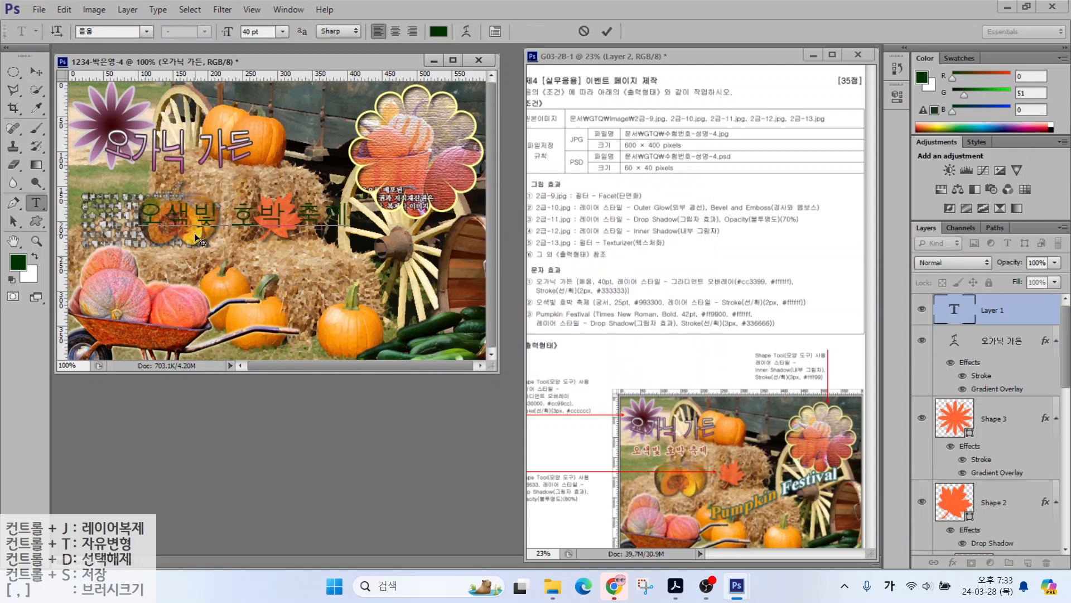
pyautogui.hotkey('ctrl', 'Return')
pyautogui.click(145, 33)
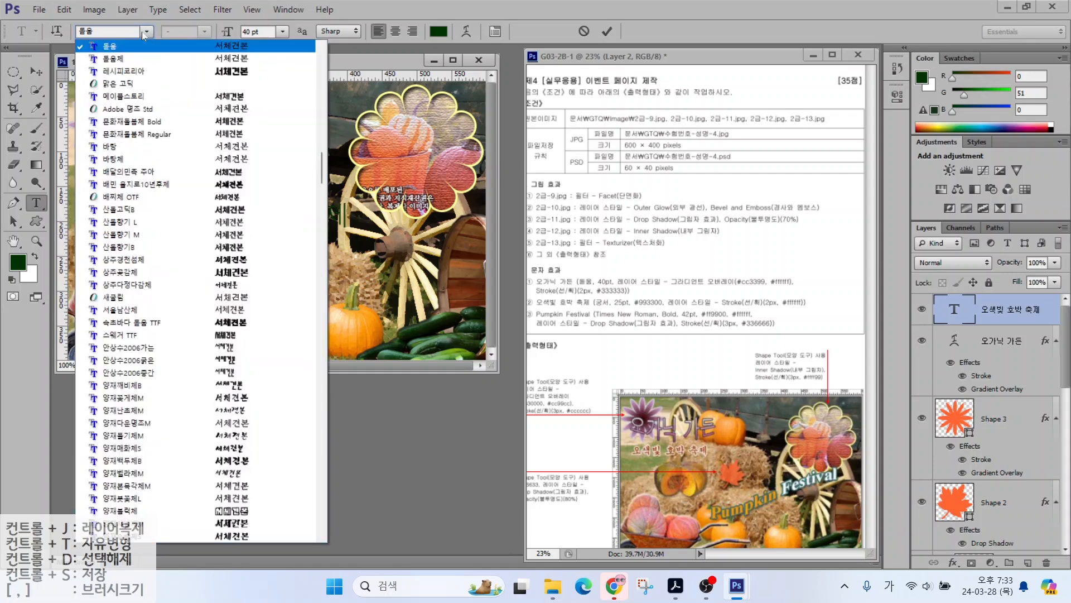
pyautogui.scroll(2, 128, 78)
pyautogui.click(112, 73)
pyautogui.moveTo(269, 32); pyautogui.dragTo(188, 32)
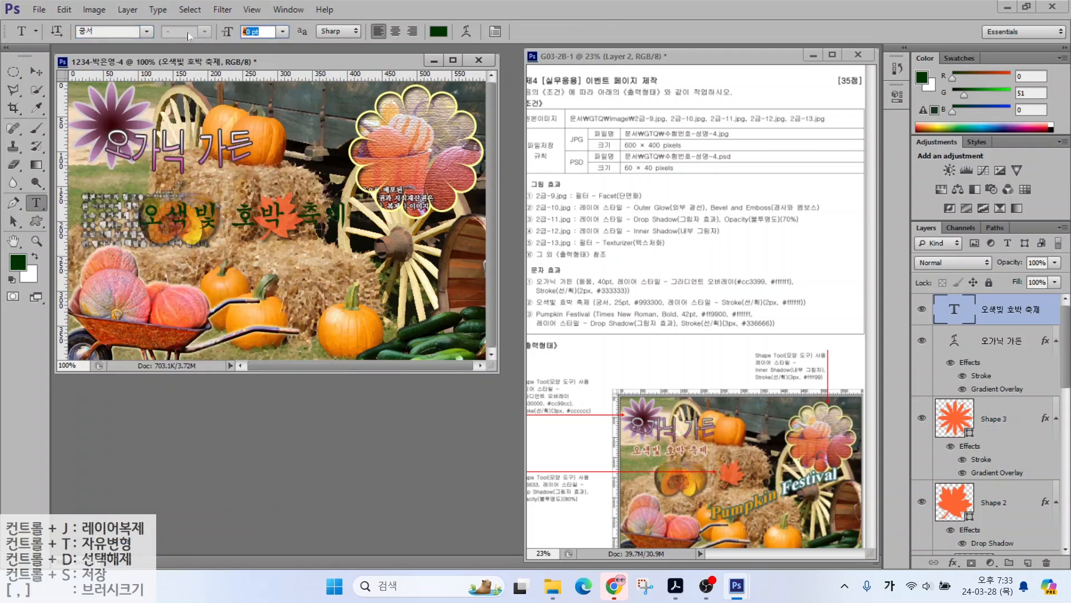
pyautogui.write('25')
pyautogui.press('Return')
# Step: Colour the subtitle brown #993300 and give it a white #ffffff stroke
pyautogui.click(439, 33)
pyautogui.write('993300')
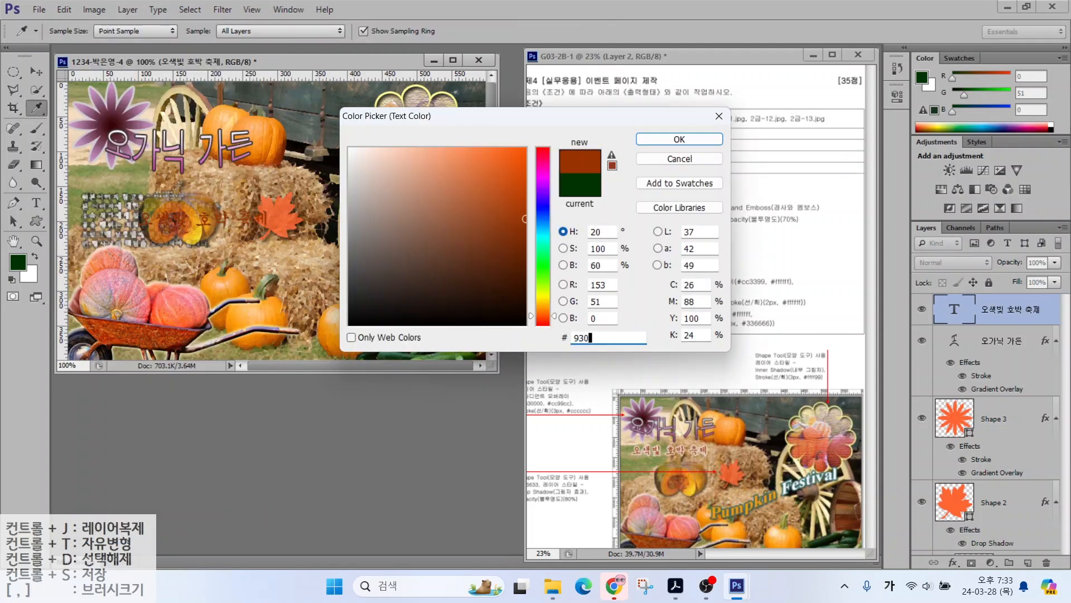
pyautogui.press('Return')
pyautogui.click(953, 561)
pyautogui.click(968, 431)
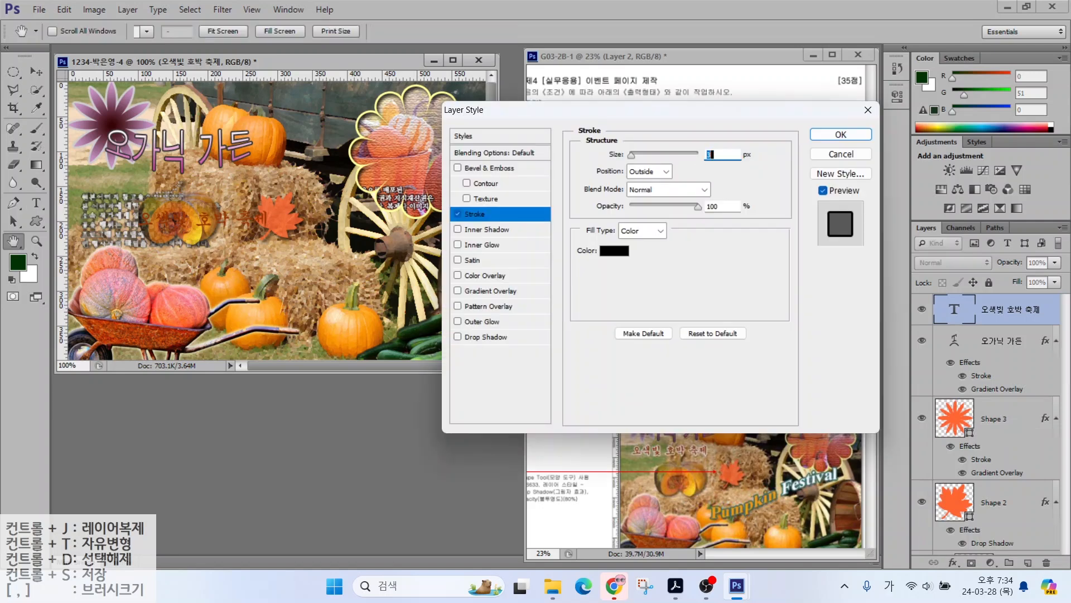
pyautogui.click(606, 254)
pyautogui.write('ffffff')
pyautogui.press('Return')
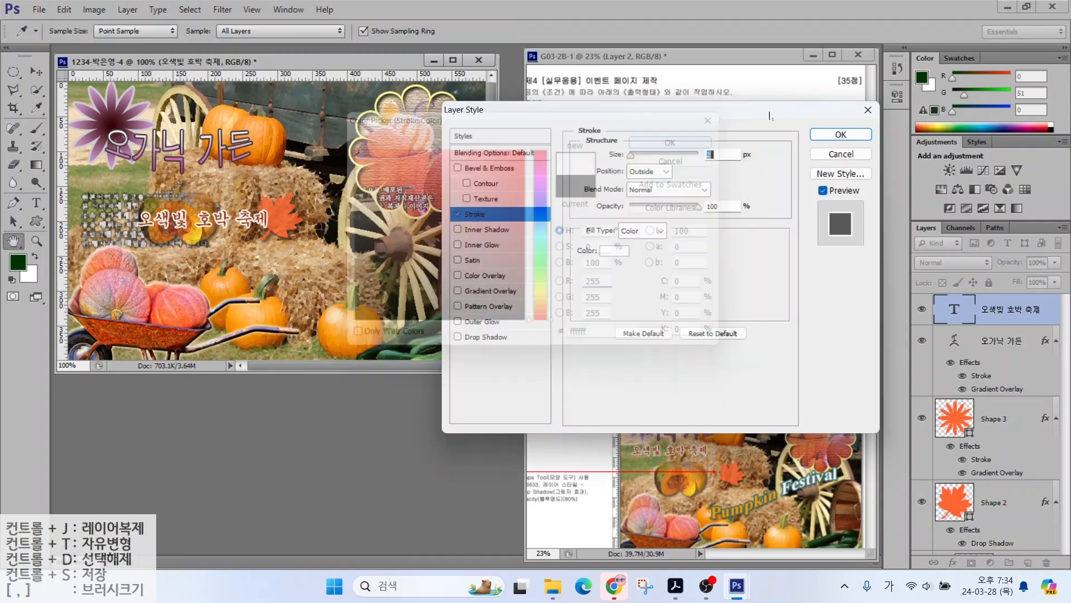
pyautogui.press('Return')
# Step: Move the subtitle up and to the left, then place a new text insertion point
pyautogui.press('v')
pyautogui.moveTo(157, 215); pyautogui.dragTo(137, 191)
pyautogui.press('t')
pyautogui.click(172, 244)
# Step: Type 'Pumpkin Festival' and set it to Times New Roman Bold, 42 pt
pyautogui.write('Pumpkin Fe')
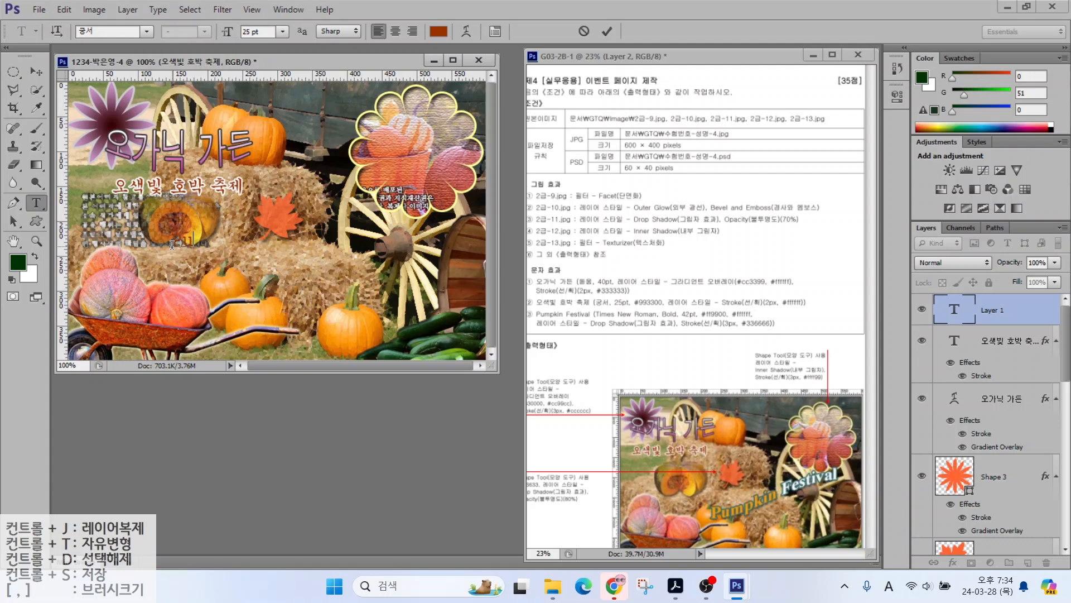
pyautogui.write('stival')
pyautogui.hotkey('ctrl', 'Return')
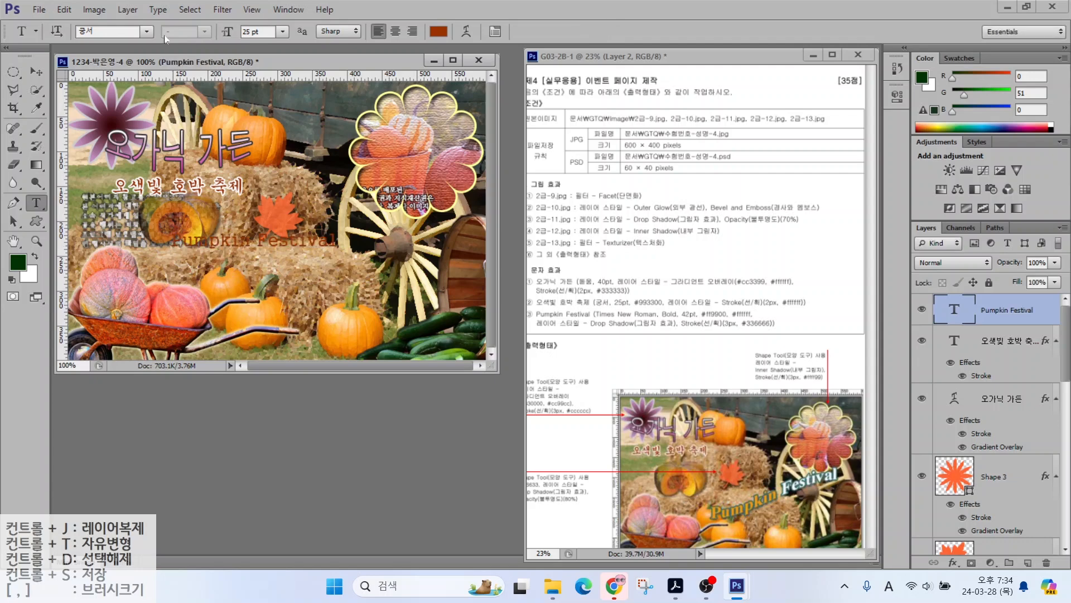
pyautogui.click(146, 31)
pyautogui.scroll(10, 314, 356)
pyautogui.scroll(-15, 314, 356)
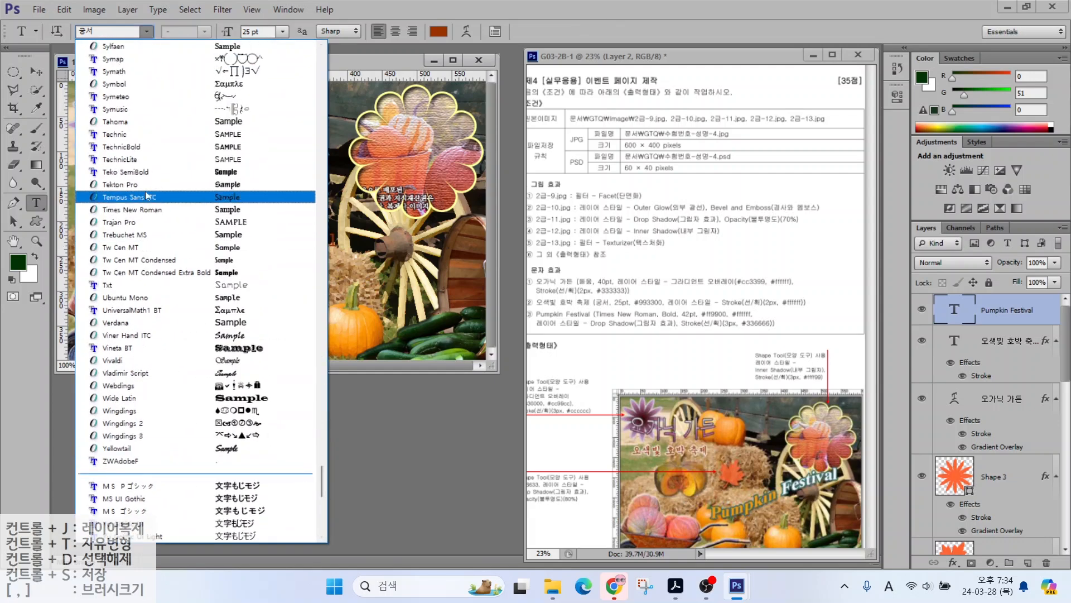
pyautogui.click(129, 196)
pyautogui.click(205, 31)
pyautogui.click(187, 68)
pyautogui.doubleClick(254, 31)
pyautogui.write('42')
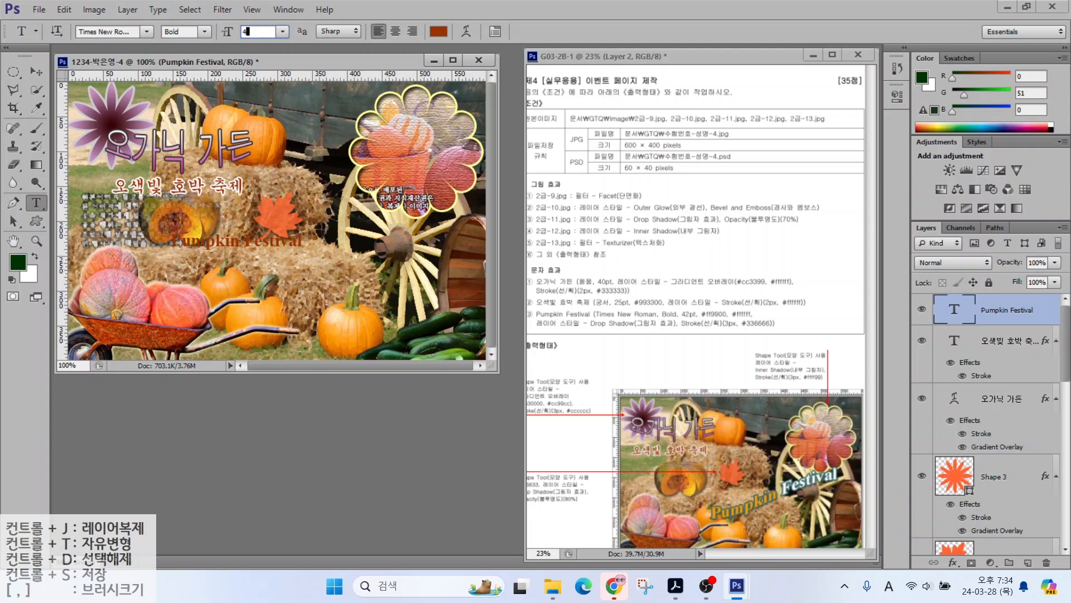
pyautogui.press('Return')
# Step: Colour the Pumpkin Festival text orange #ff9900
pyautogui.click(439, 31)
pyautogui.doubleClick(586, 337)
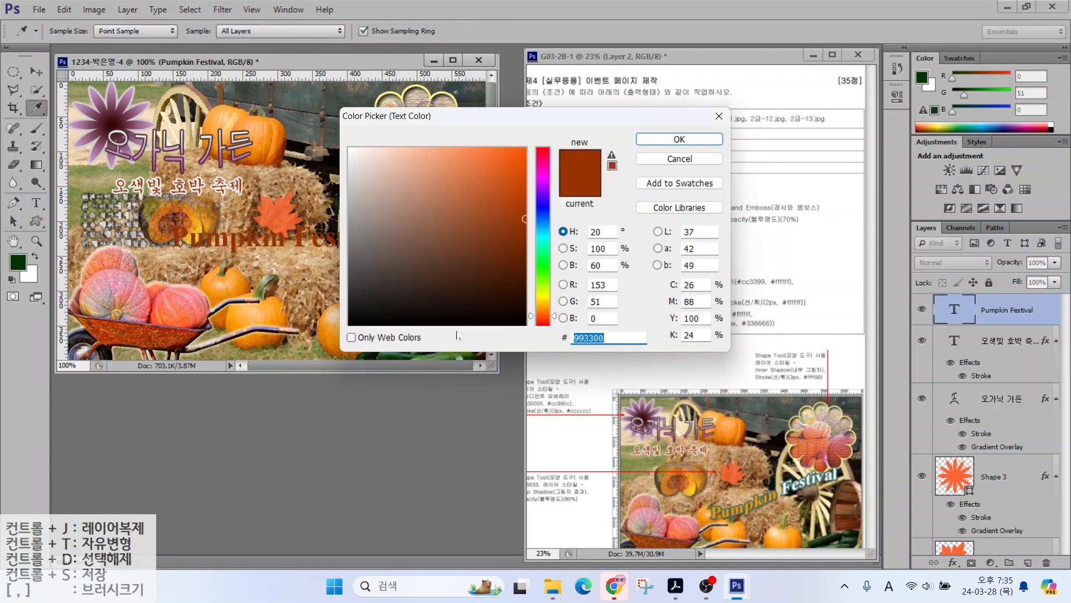
pyautogui.write('ff9900')
pyautogui.press('Return')
# Step: Add a teal #336666 stroke and a drop shadow to the text
pyautogui.click(954, 562)
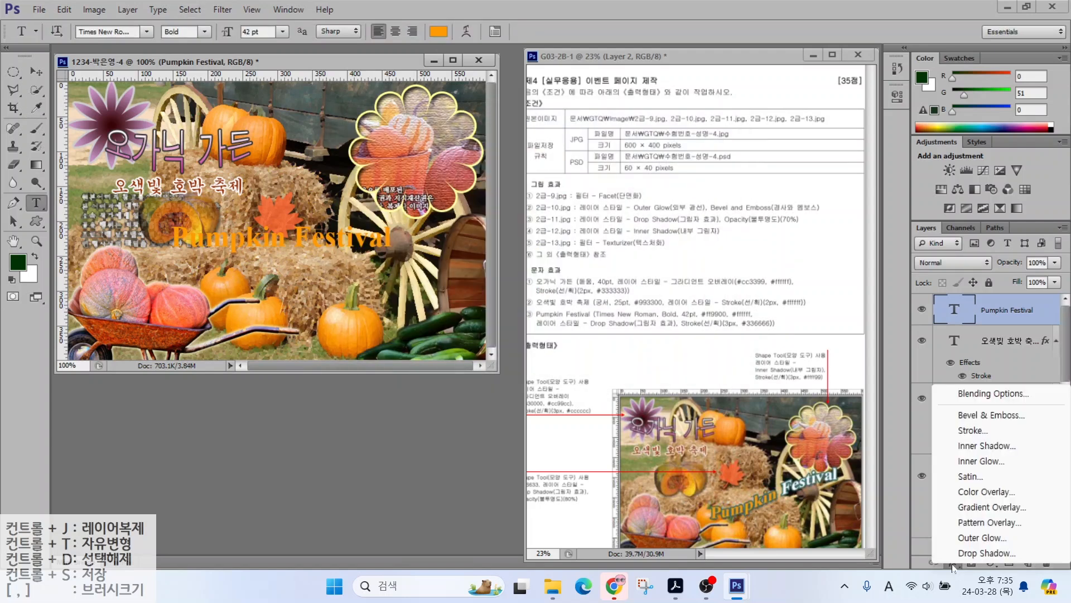
pyautogui.click(968, 302)
pyautogui.click(614, 251)
pyautogui.doubleClick(594, 338)
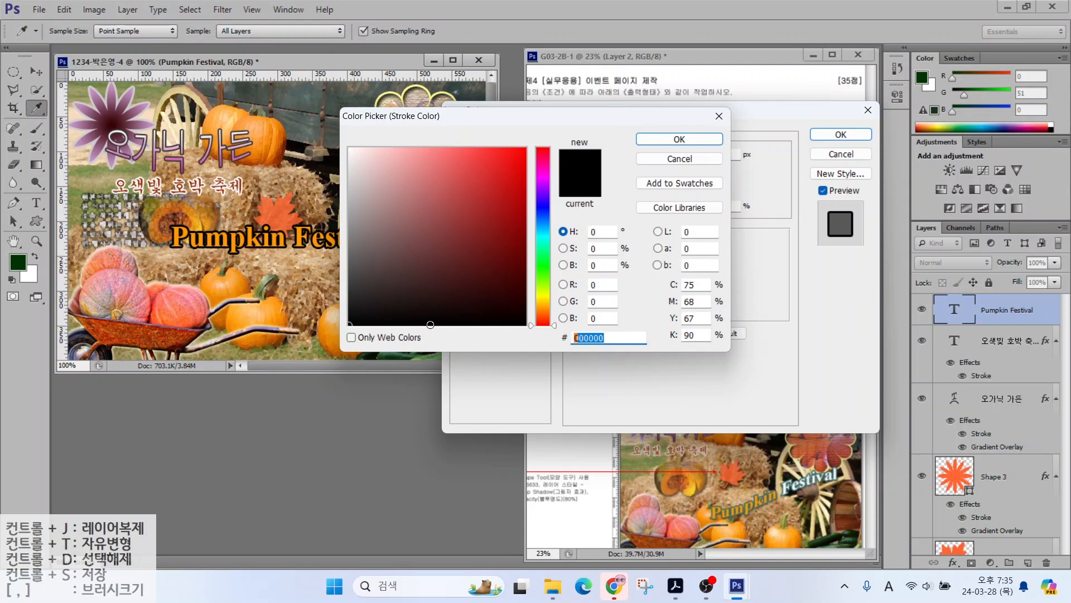
pyautogui.write('336666')
pyautogui.press('Return')
pyautogui.click(485, 337)
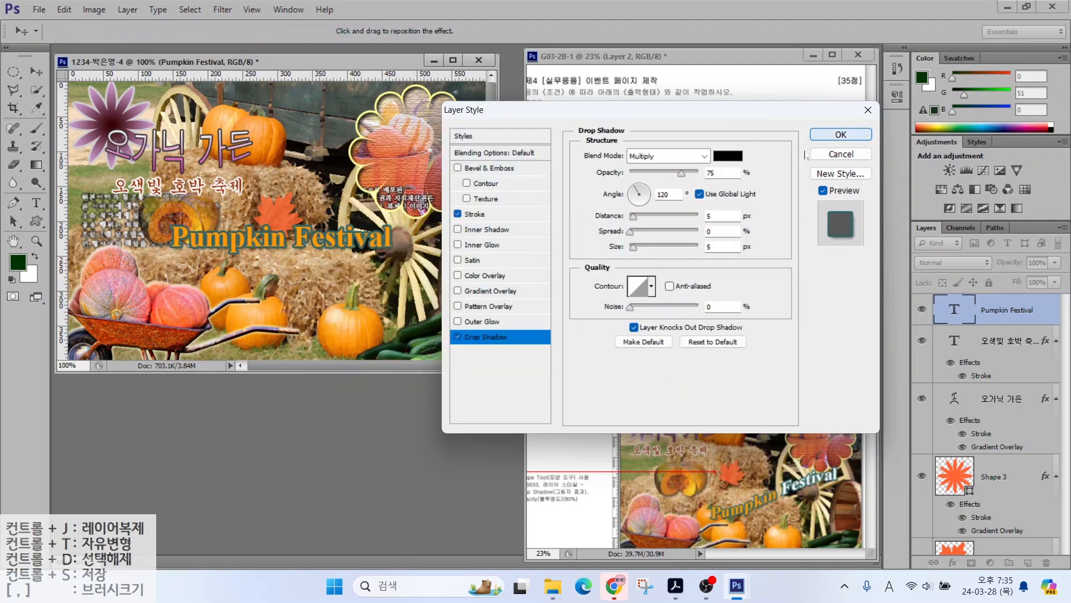
pyautogui.press('Return')
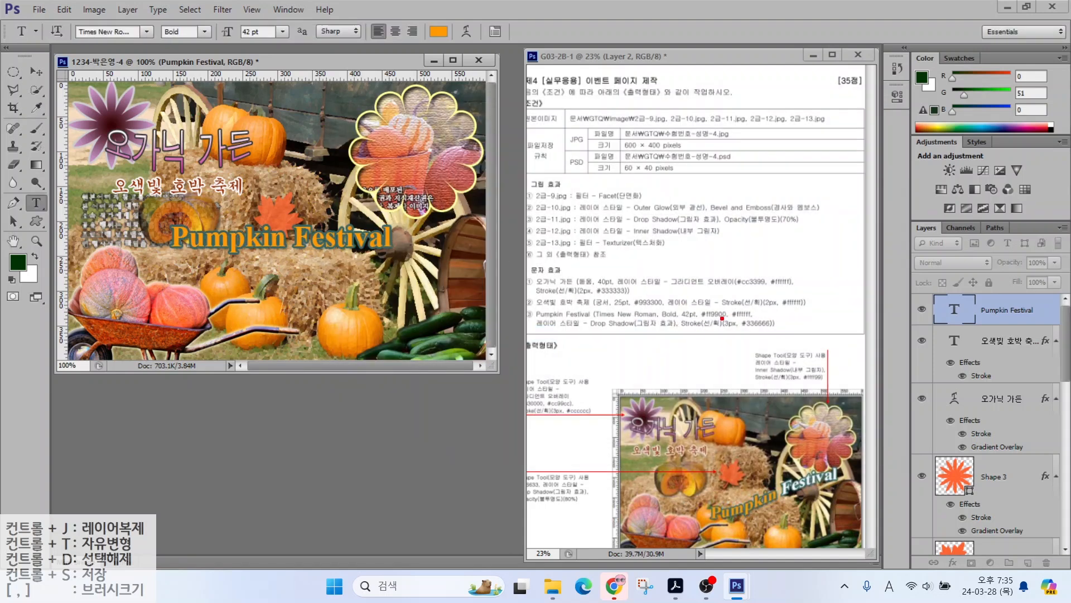
# Step: Recolour the word Festival pure white
pyautogui.moveTo(715, 307); pyautogui.dragTo(687, 273)
pyautogui.moveTo(747, 306); pyautogui.dragTo(777, 278)
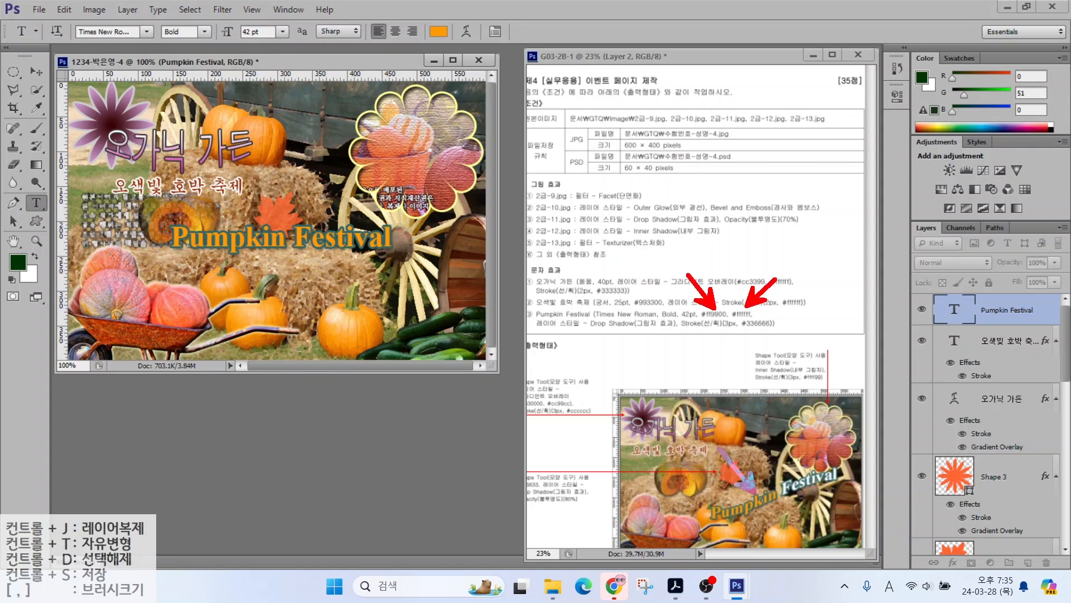
pyautogui.moveTo(755, 491); pyautogui.dragTo(720, 449)
pyautogui.moveTo(798, 472); pyautogui.dragTo(818, 438)
pyautogui.moveTo(712, 532); pyautogui.dragTo(792, 508)
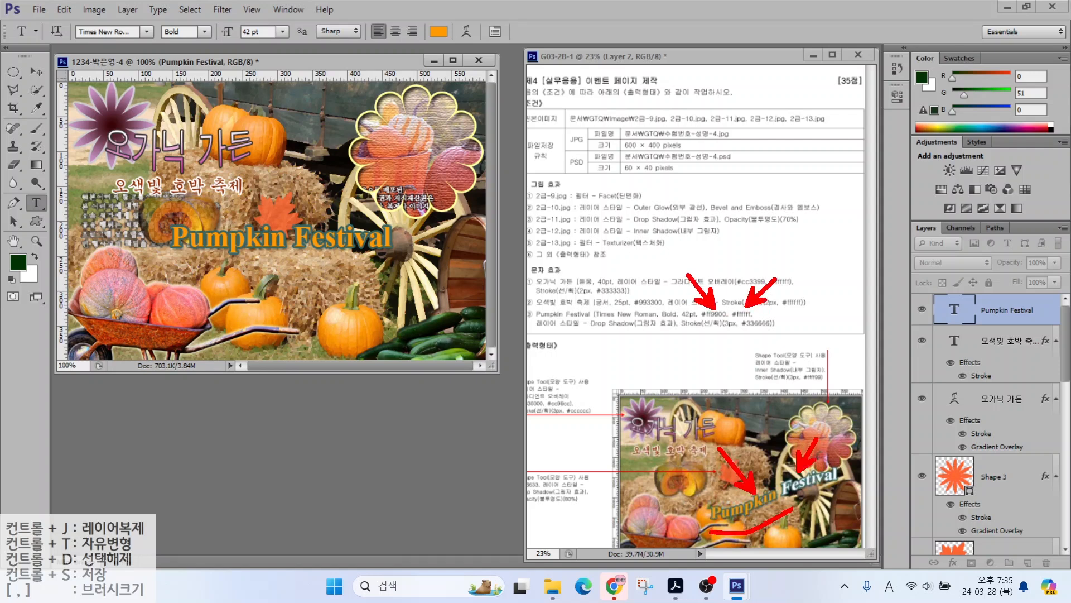
pyautogui.doubleClick(343, 237)
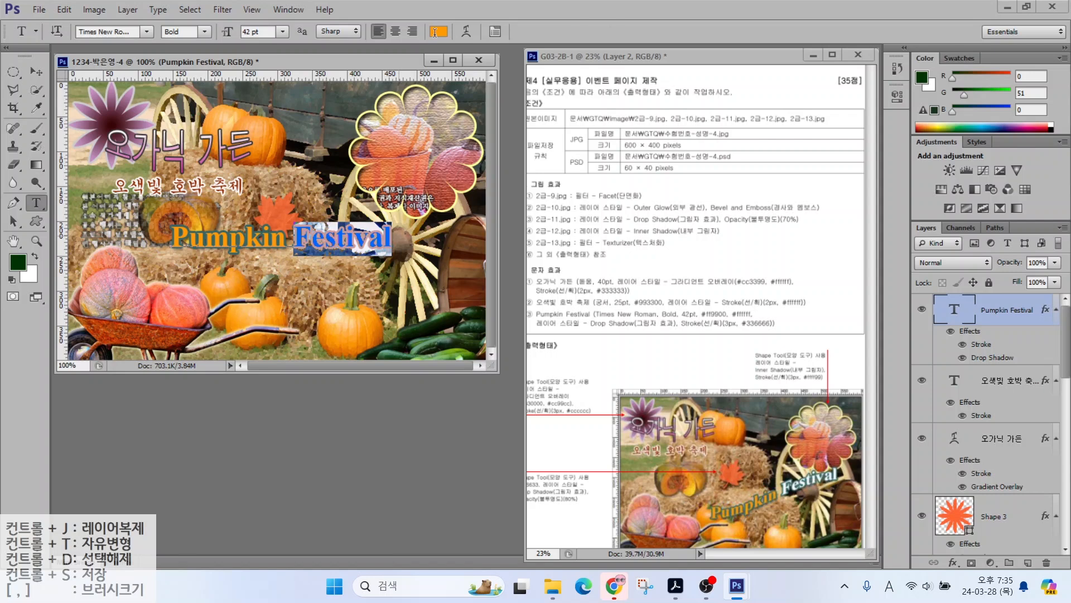
pyautogui.click(438, 31)
pyautogui.click(384, 167)
pyautogui.moveTo(383, 167); pyautogui.dragTo(348, 147)
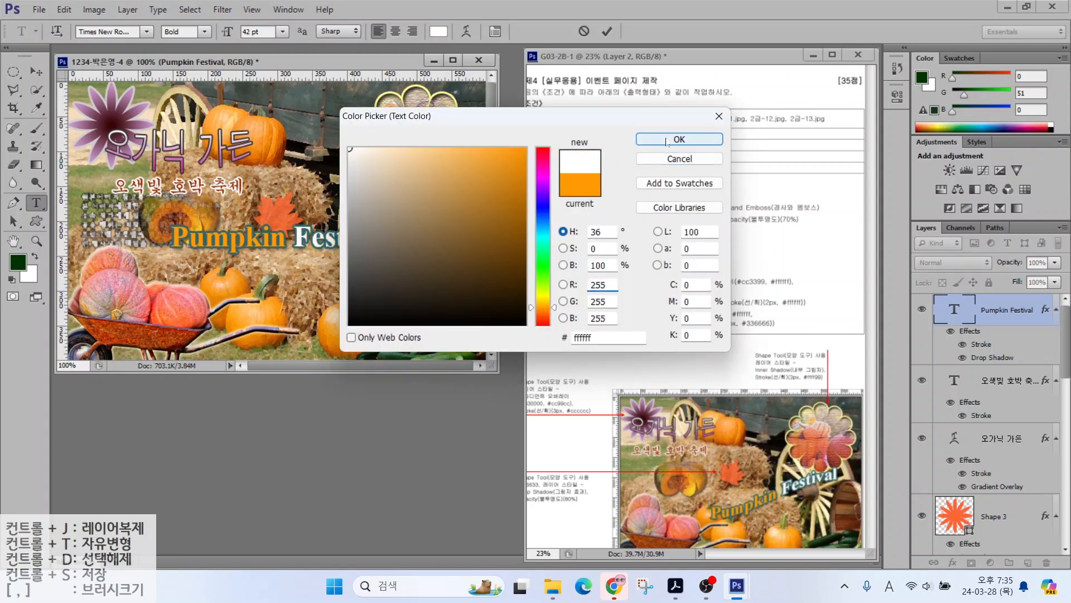
pyautogui.click(677, 140)
pyautogui.click(606, 32)
# Step: Warp the text with the Rise style at +85 bend
pyautogui.click(467, 33)
pyautogui.click(539, 211)
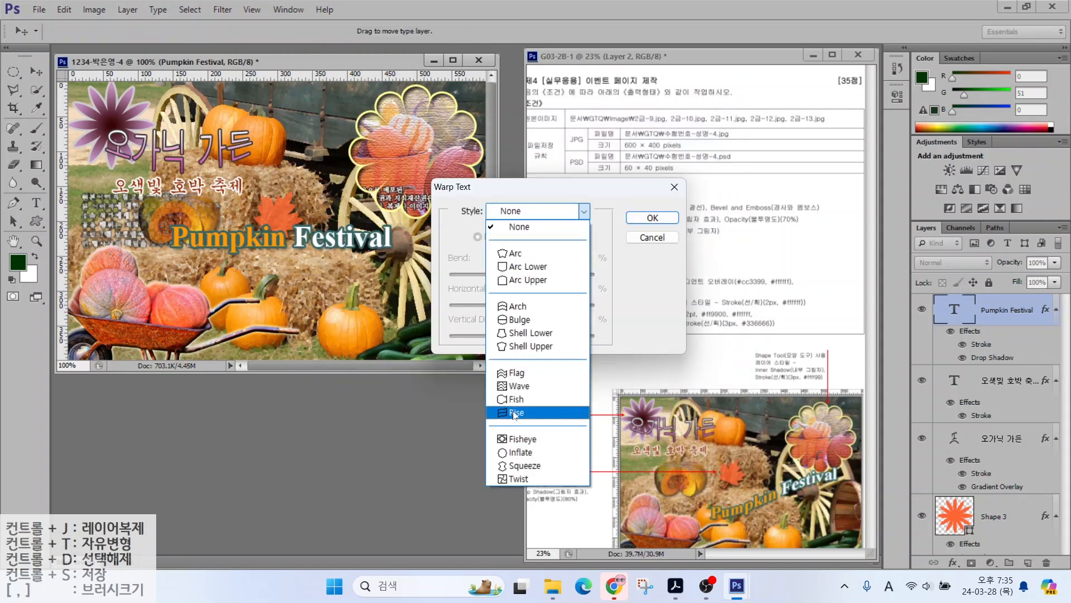
pyautogui.click(513, 403)
pyautogui.moveTo(559, 275); pyautogui.dragTo(583, 276)
pyautogui.click(651, 218)
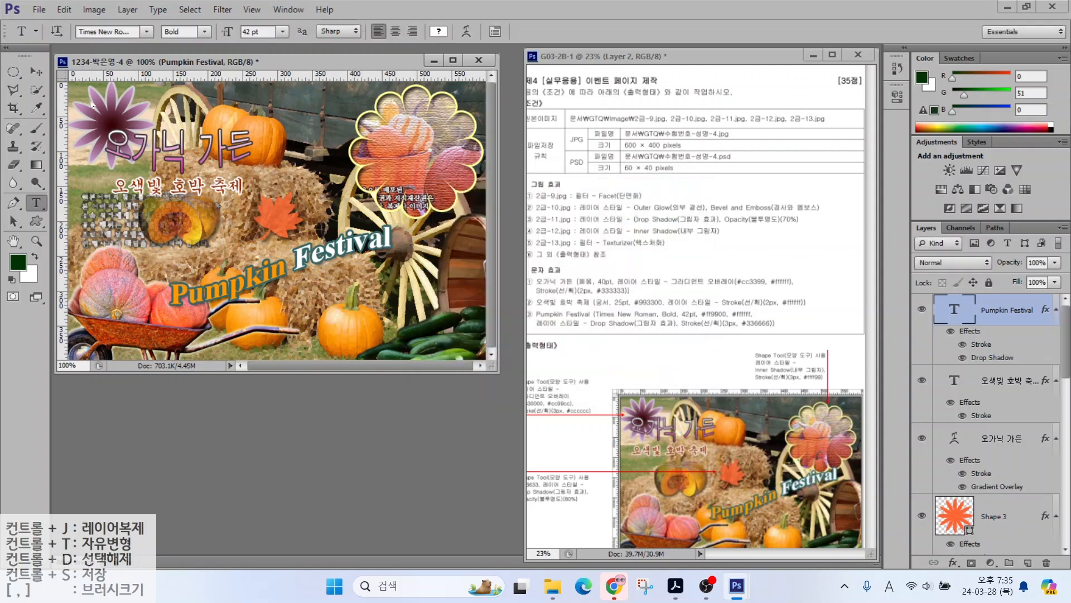
# Step: Move Pumpkin Festival up and to the right
pyautogui.click(36, 71)
pyautogui.moveTo(268, 271); pyautogui.dragTo(327, 243)
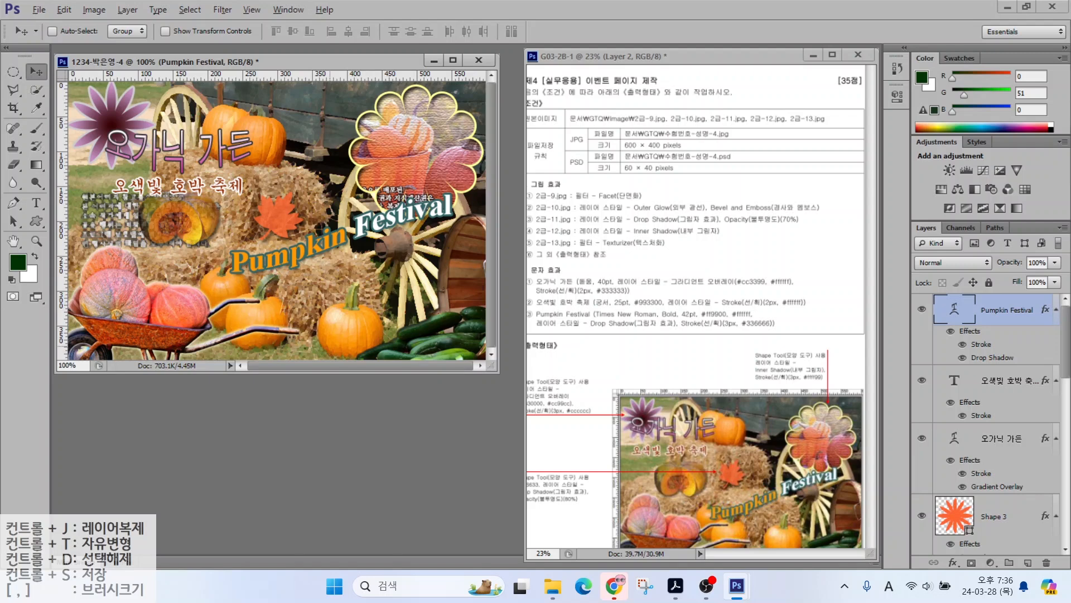
pyautogui.moveTo(950, 353); pyautogui.dragTo(896, 315)
pyautogui.click(36, 10)
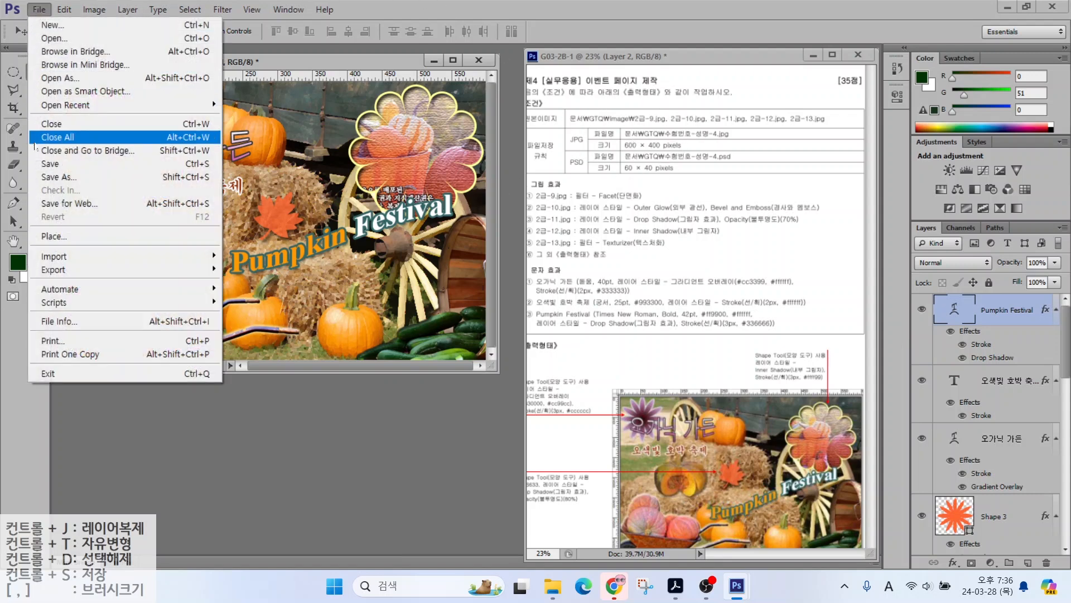
# Step: Save the page as a JPEG in the GTQ folder
pyautogui.click(50, 163)
pyautogui.click(426, 103)
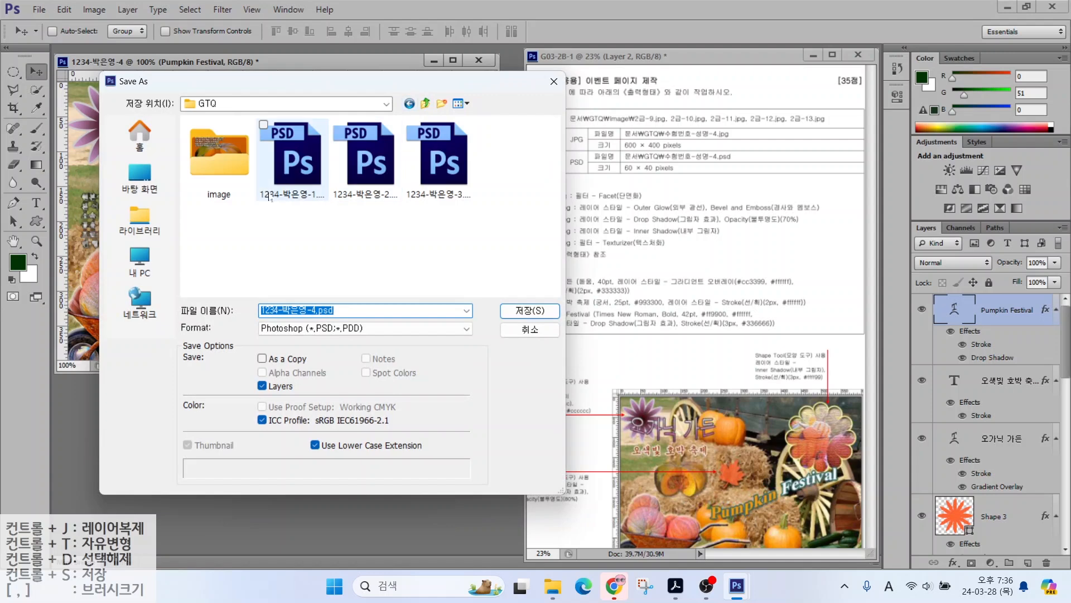
pyautogui.click(293, 330)
pyautogui.click(313, 407)
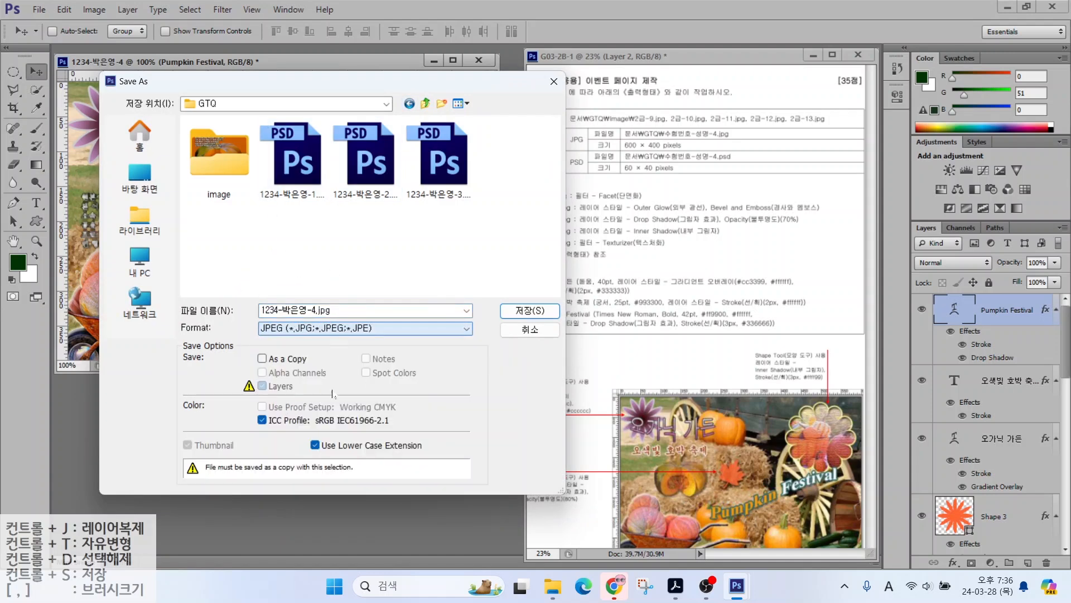
pyautogui.click(514, 312)
pyautogui.press('Return')
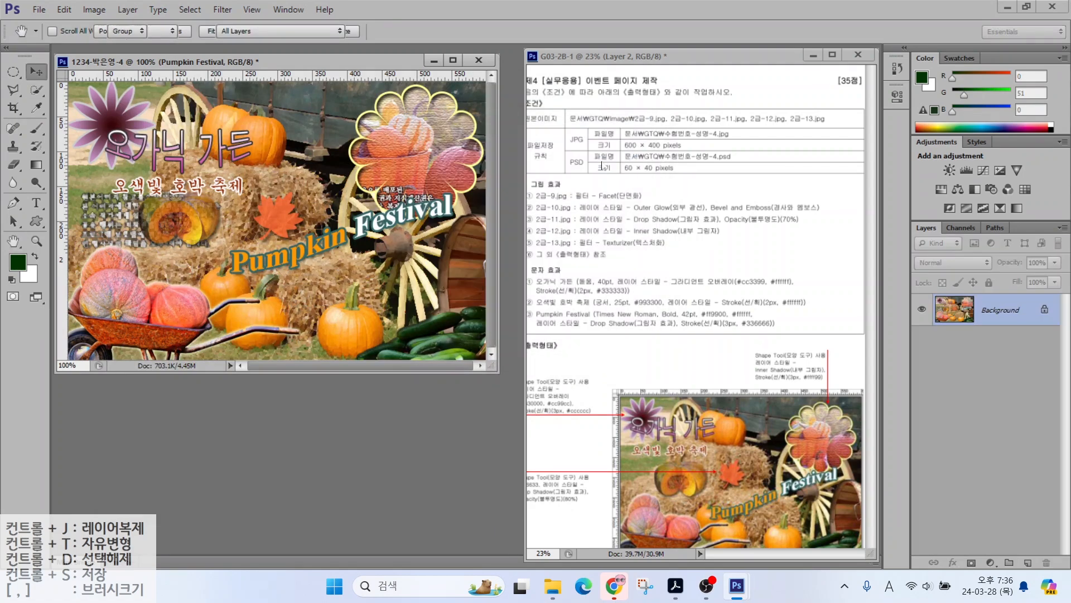
# Step: Resize the image to 60×40 pixels with a width of 60
pyautogui.click(95, 9)
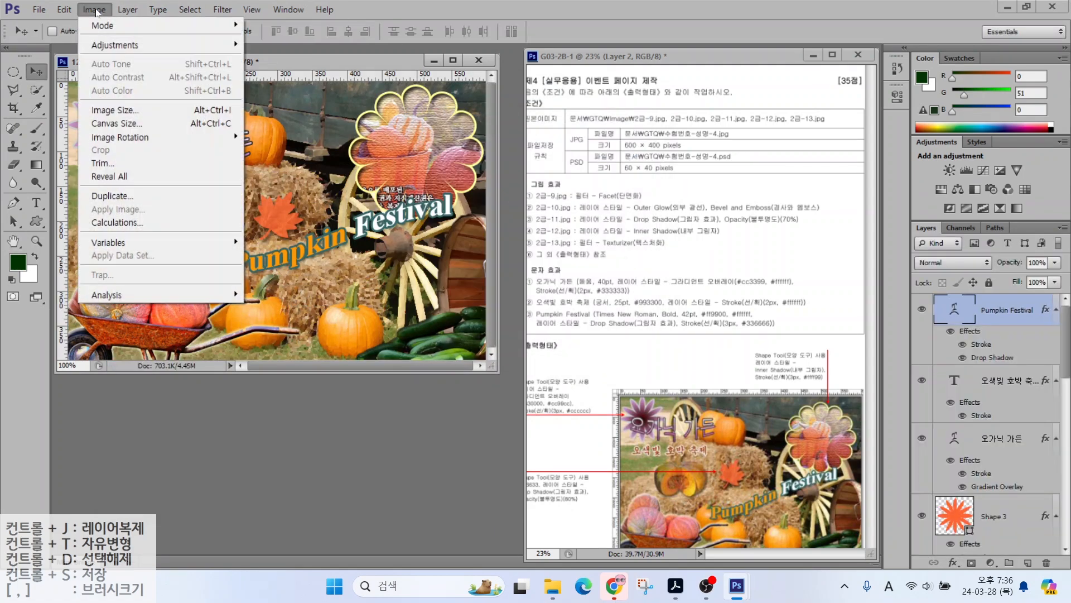
pyautogui.click(96, 110)
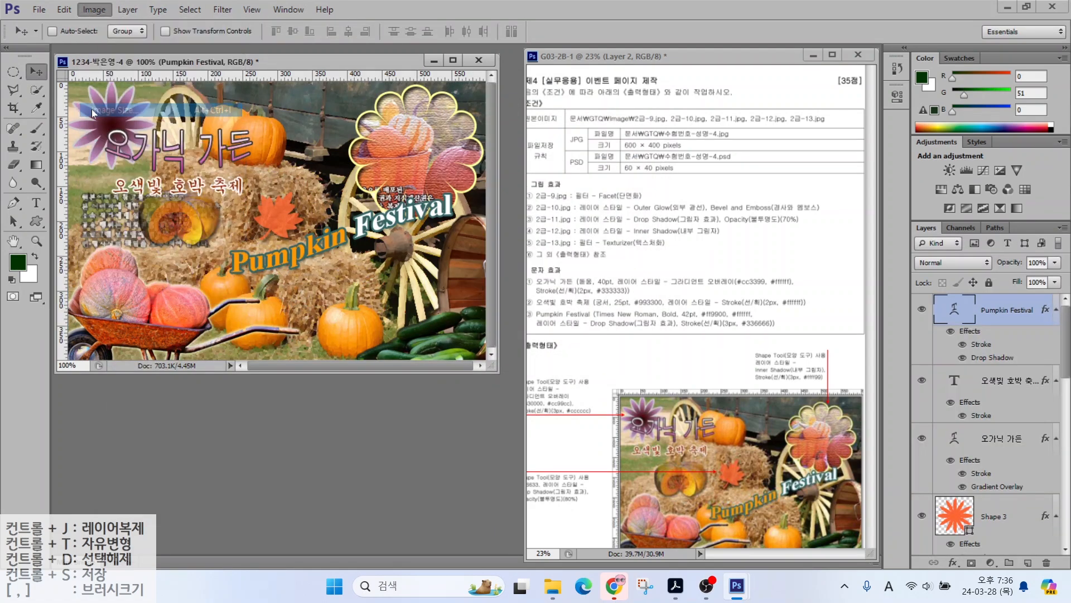
pyautogui.write('60')
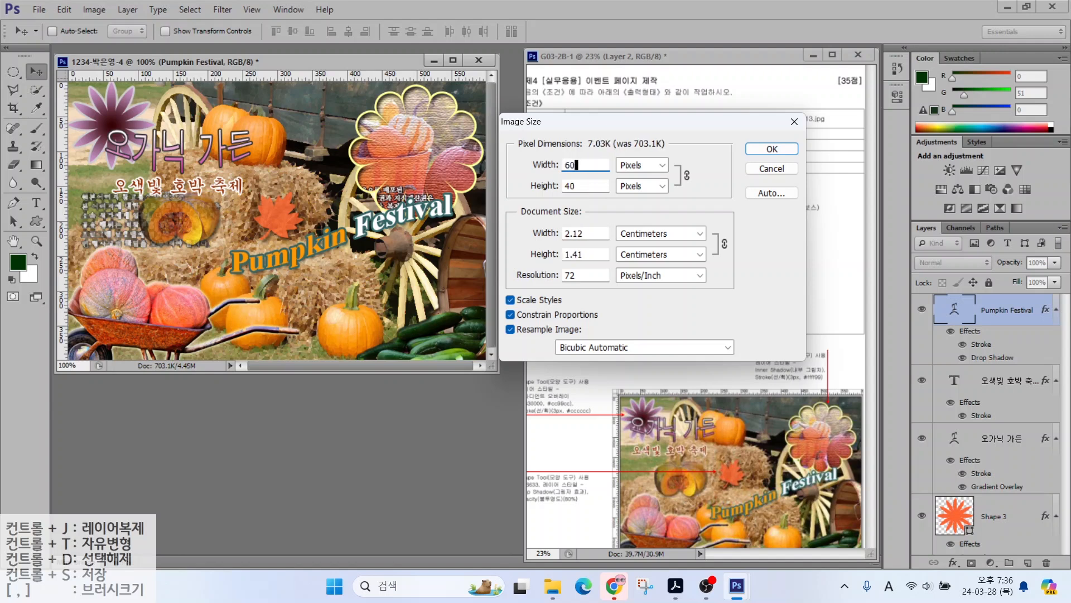
pyautogui.press('Return')
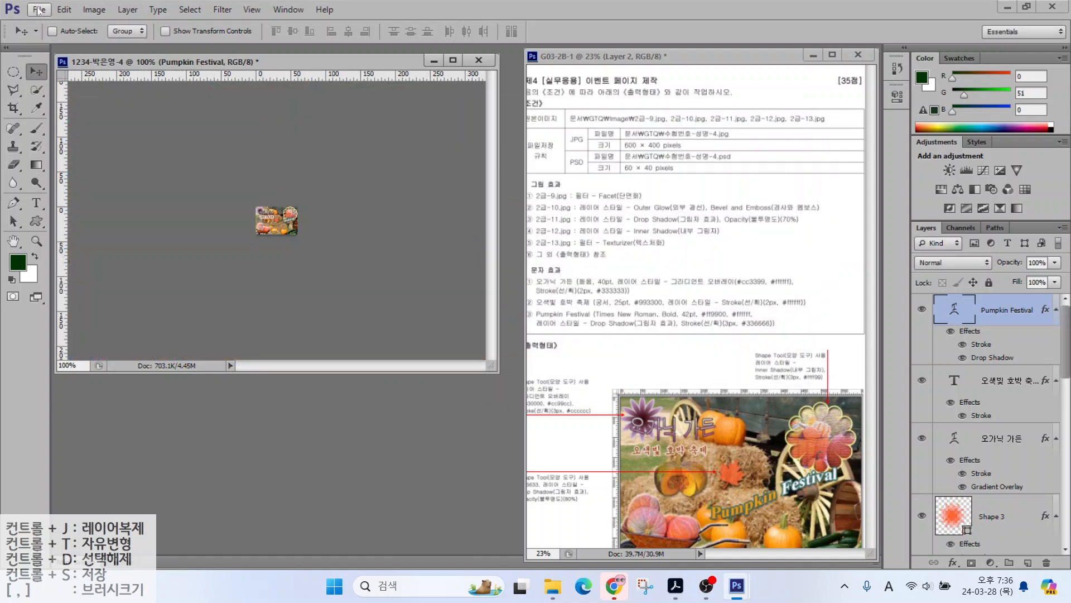
# Step: Save the resized page as a Photoshop PSD and close the document
pyautogui.click(39, 10)
pyautogui.click(42, 164)
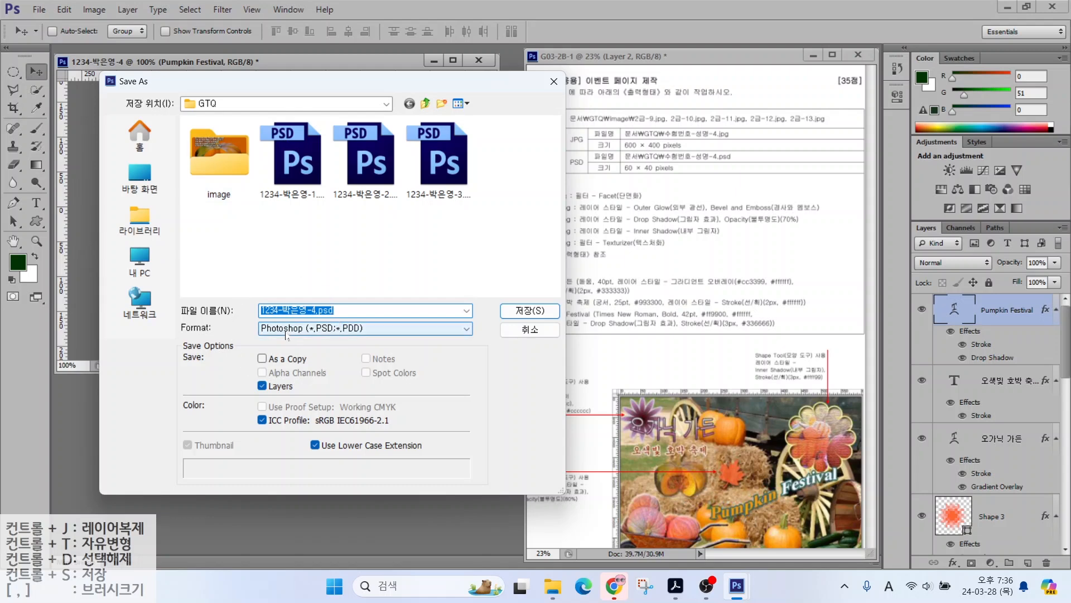
pyautogui.click(285, 333)
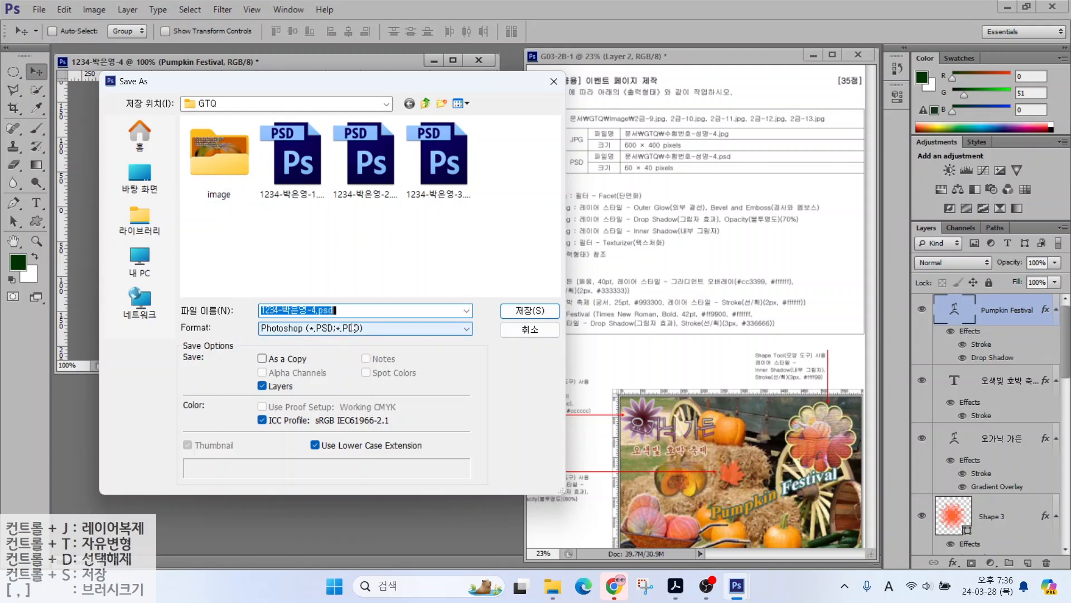
pyautogui.click(530, 310)
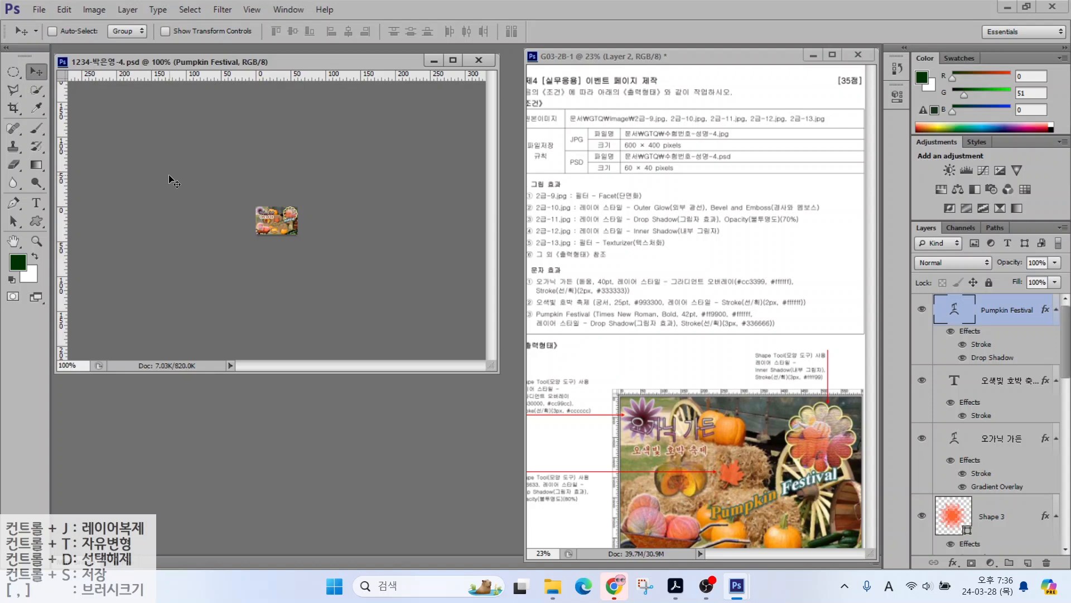
pyautogui.click(475, 61)
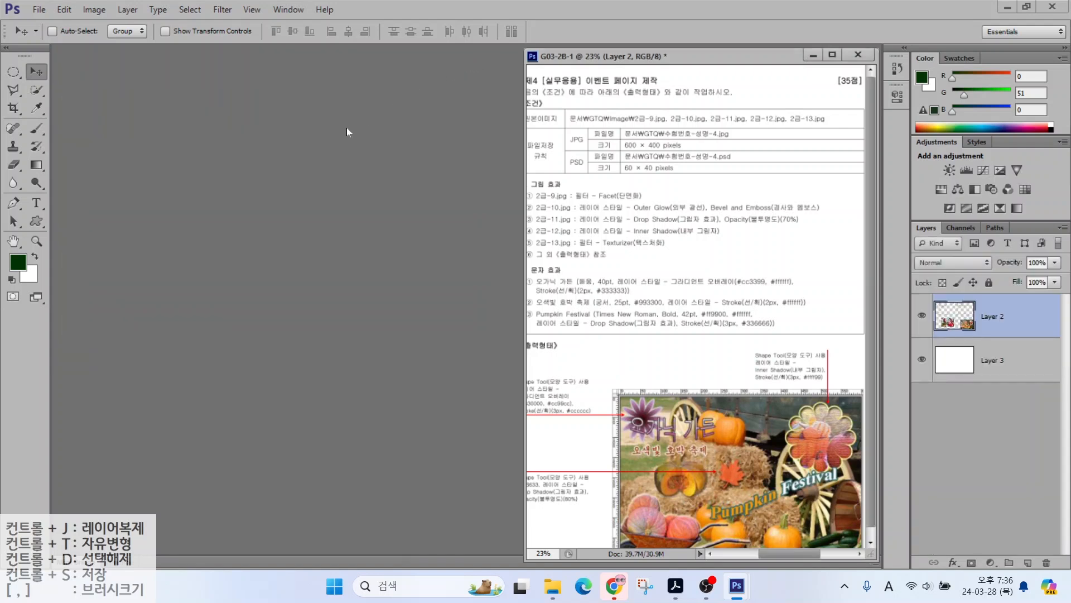